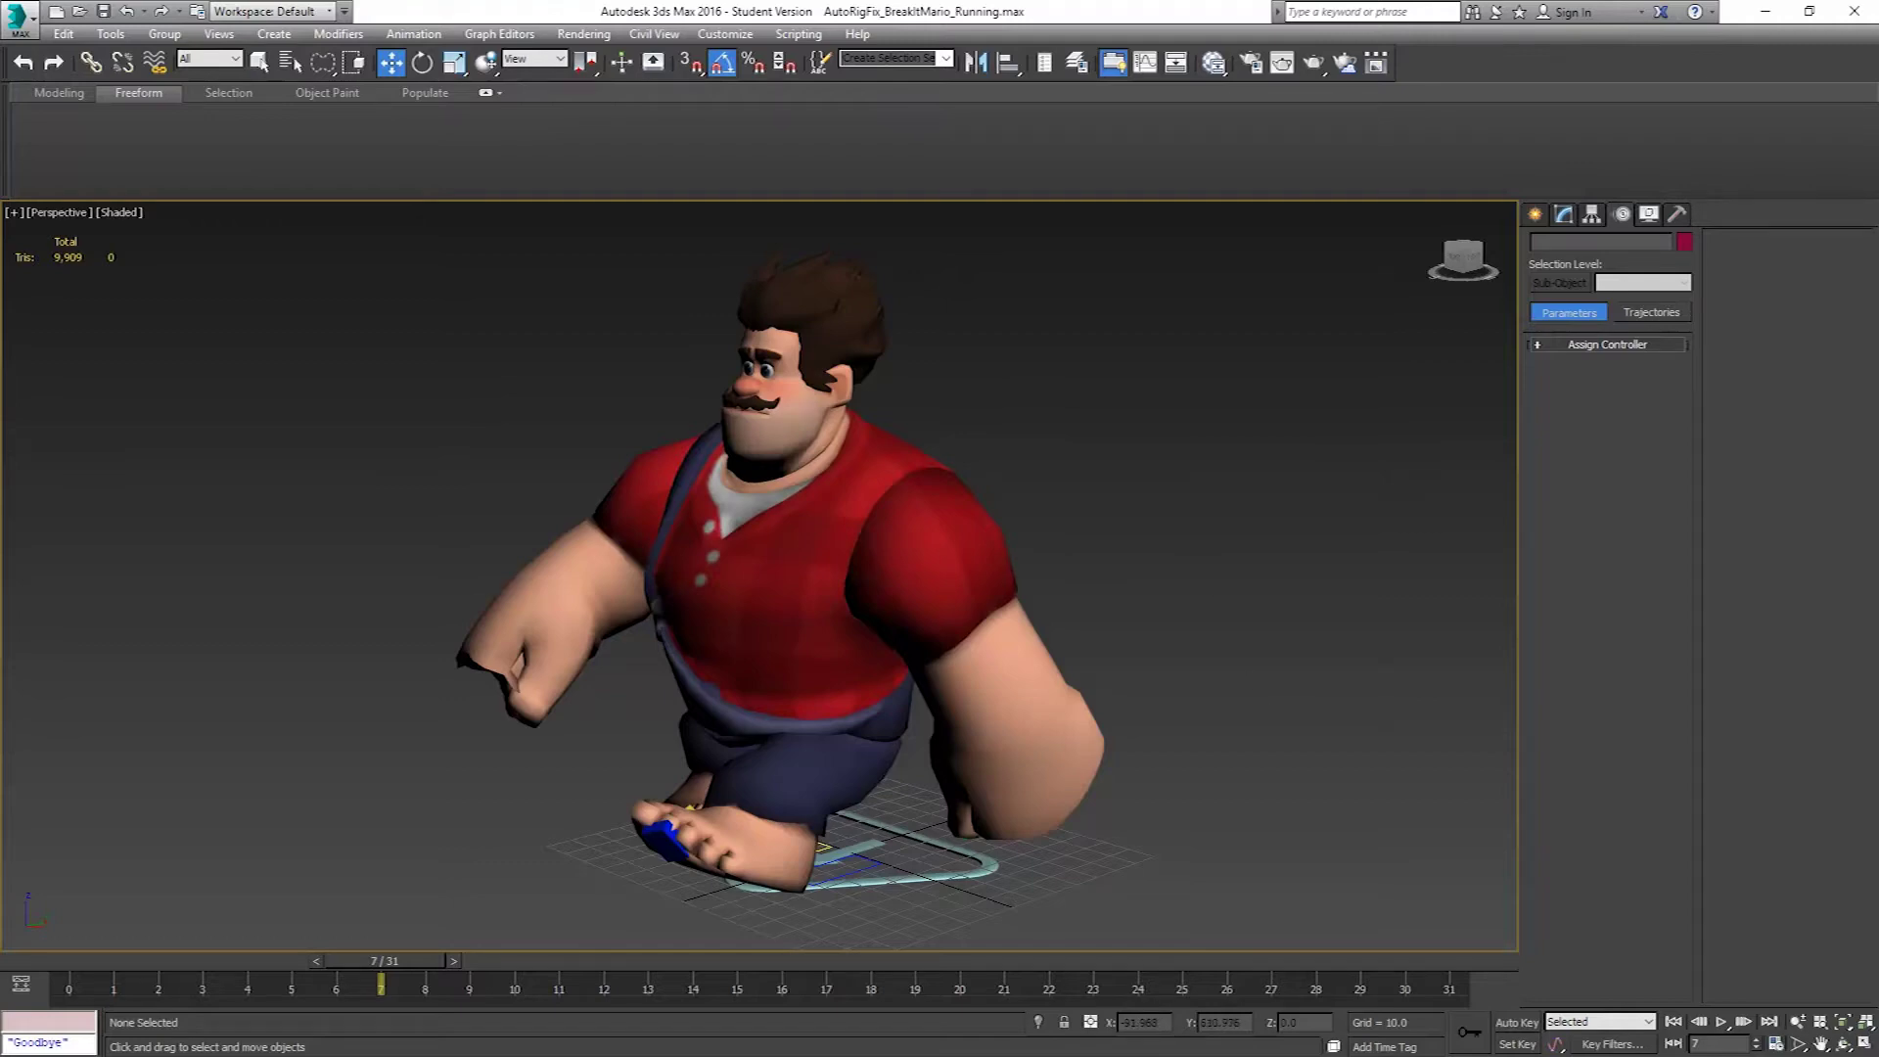
Preview the Mutant Swiping animation on the BreakItMario_CAT character in the Mixamo browser.
key("alt+Tab")
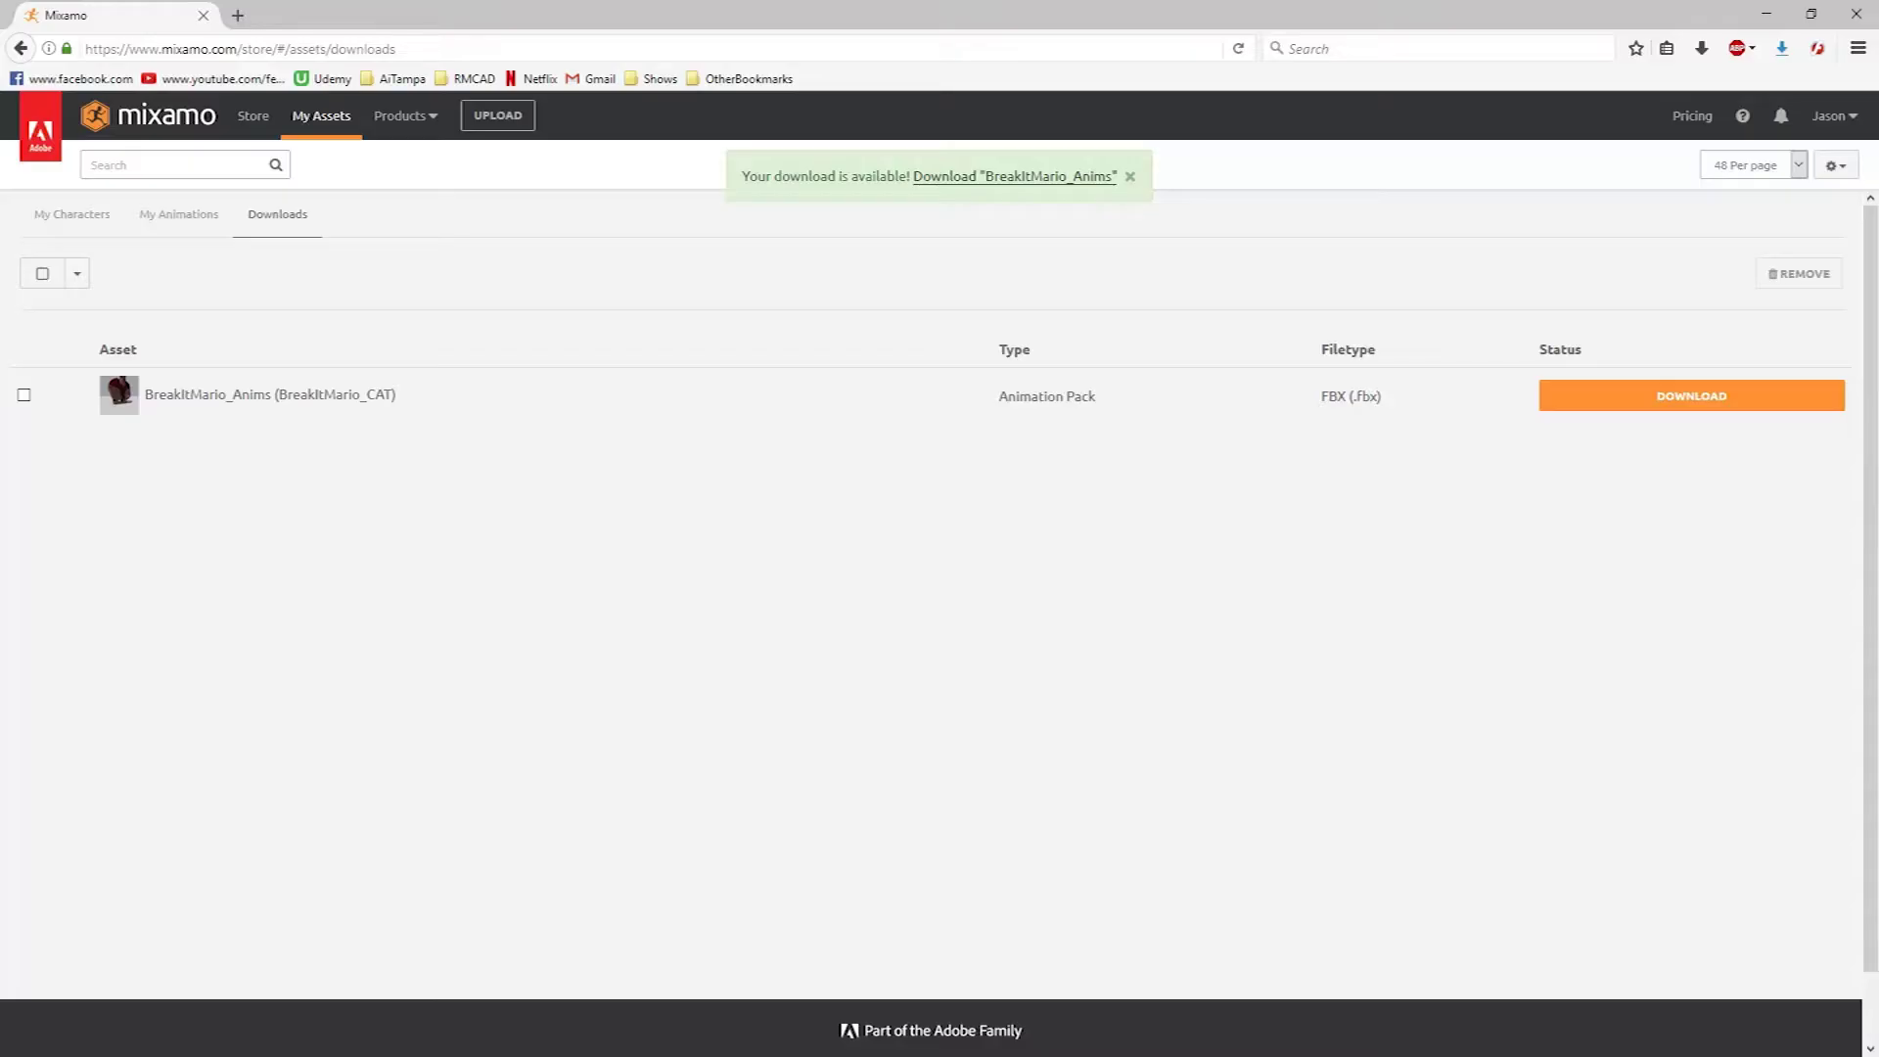
left_click(189, 220)
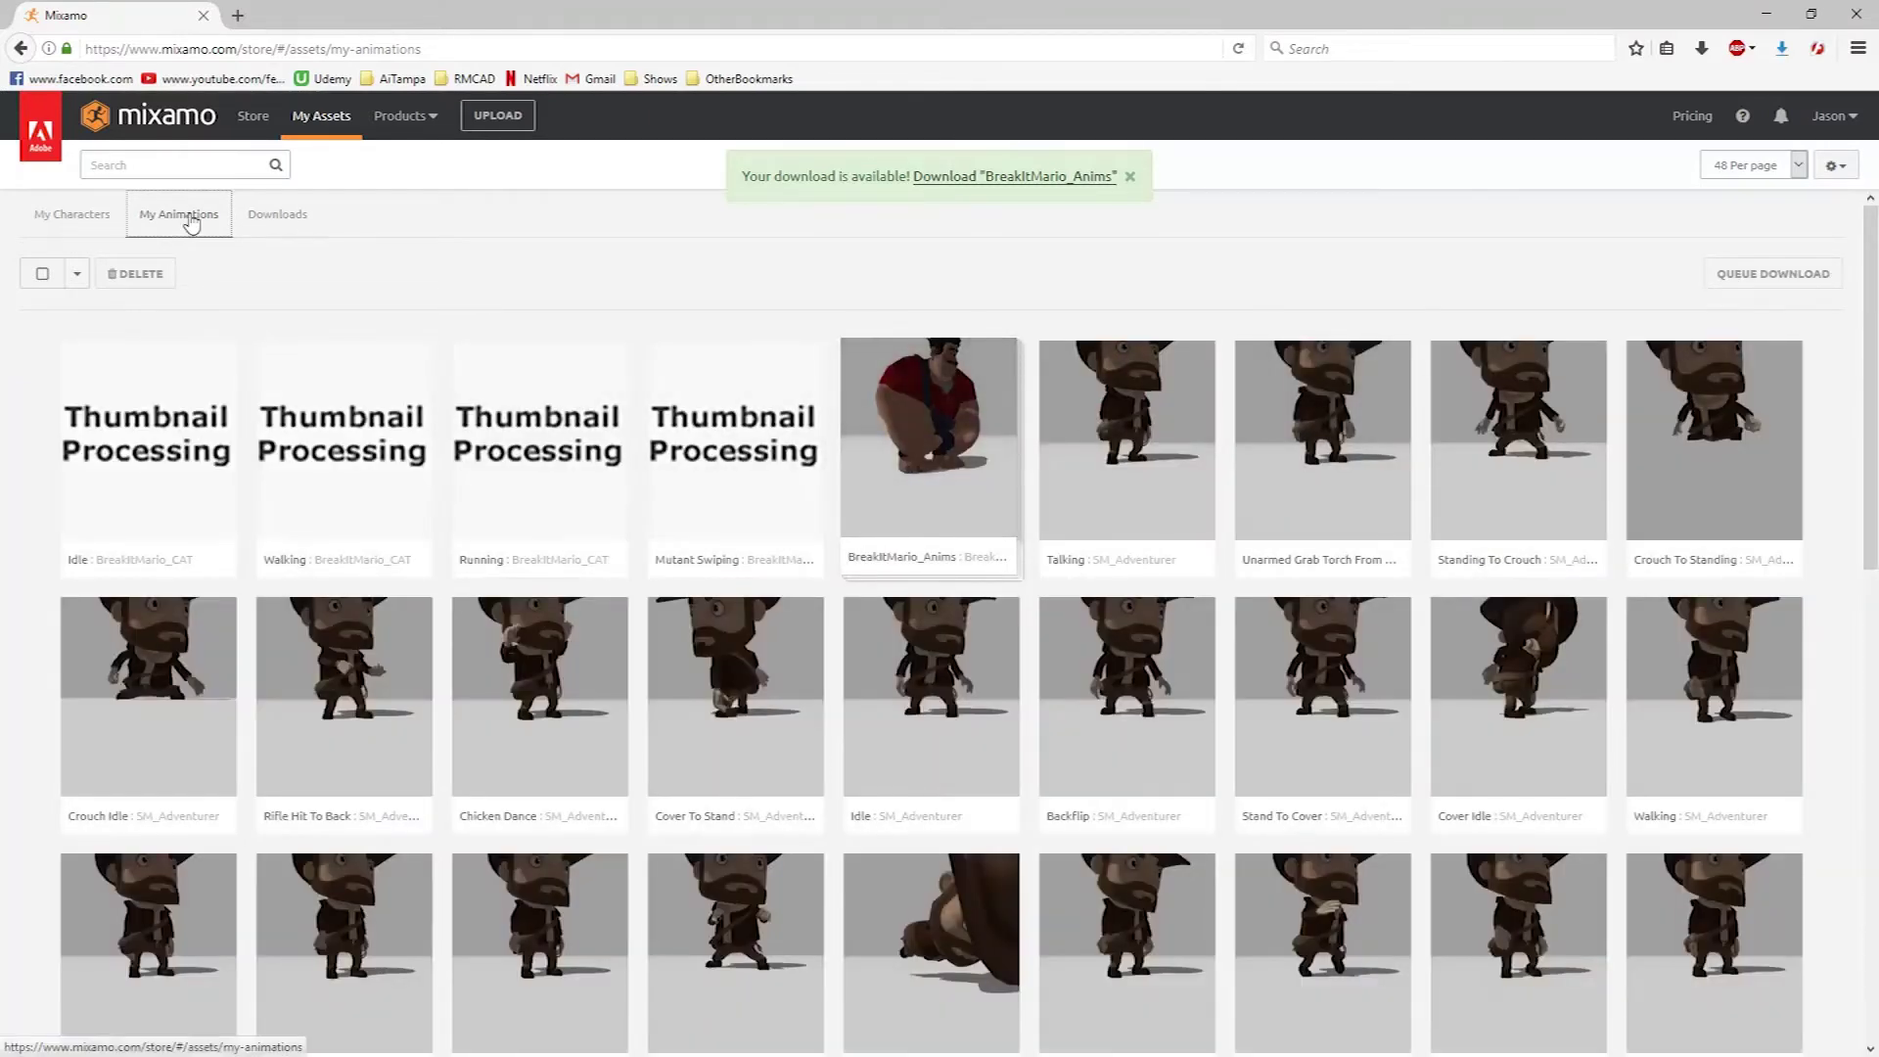
left_click(61, 217)
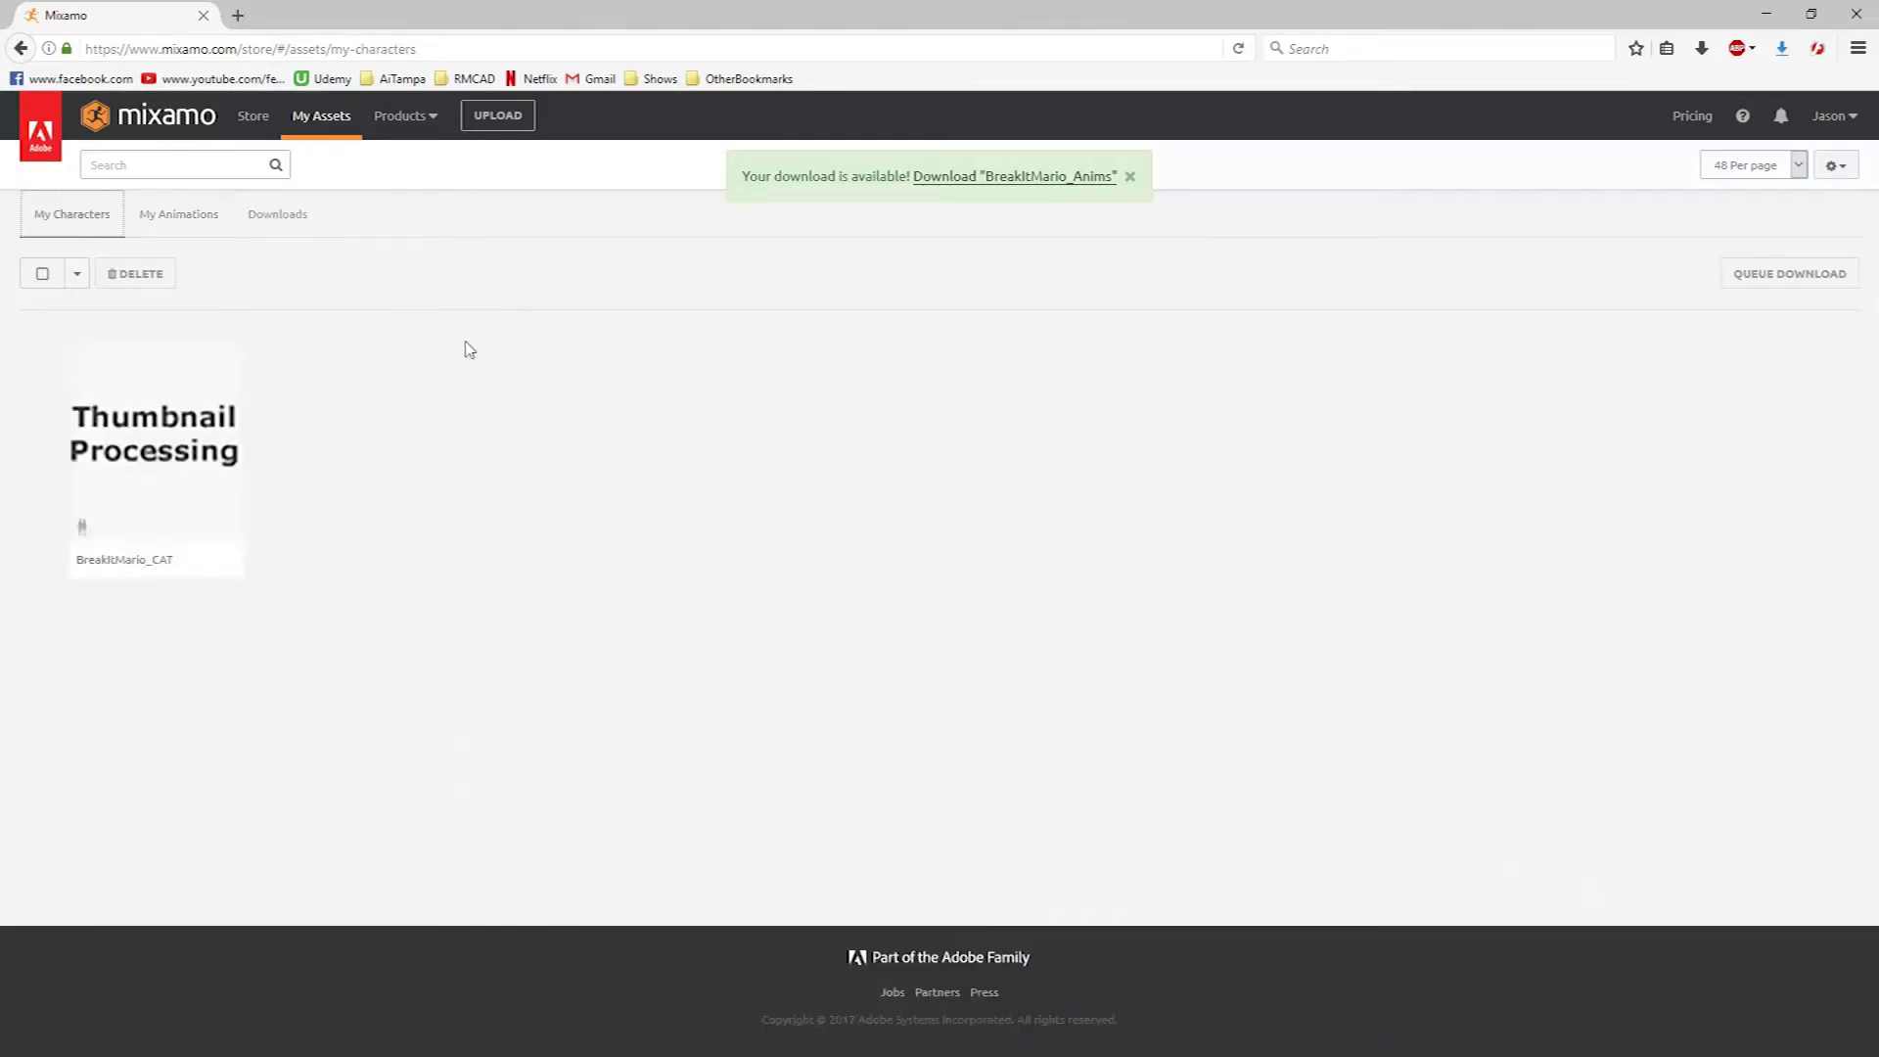
left_click(115, 448)
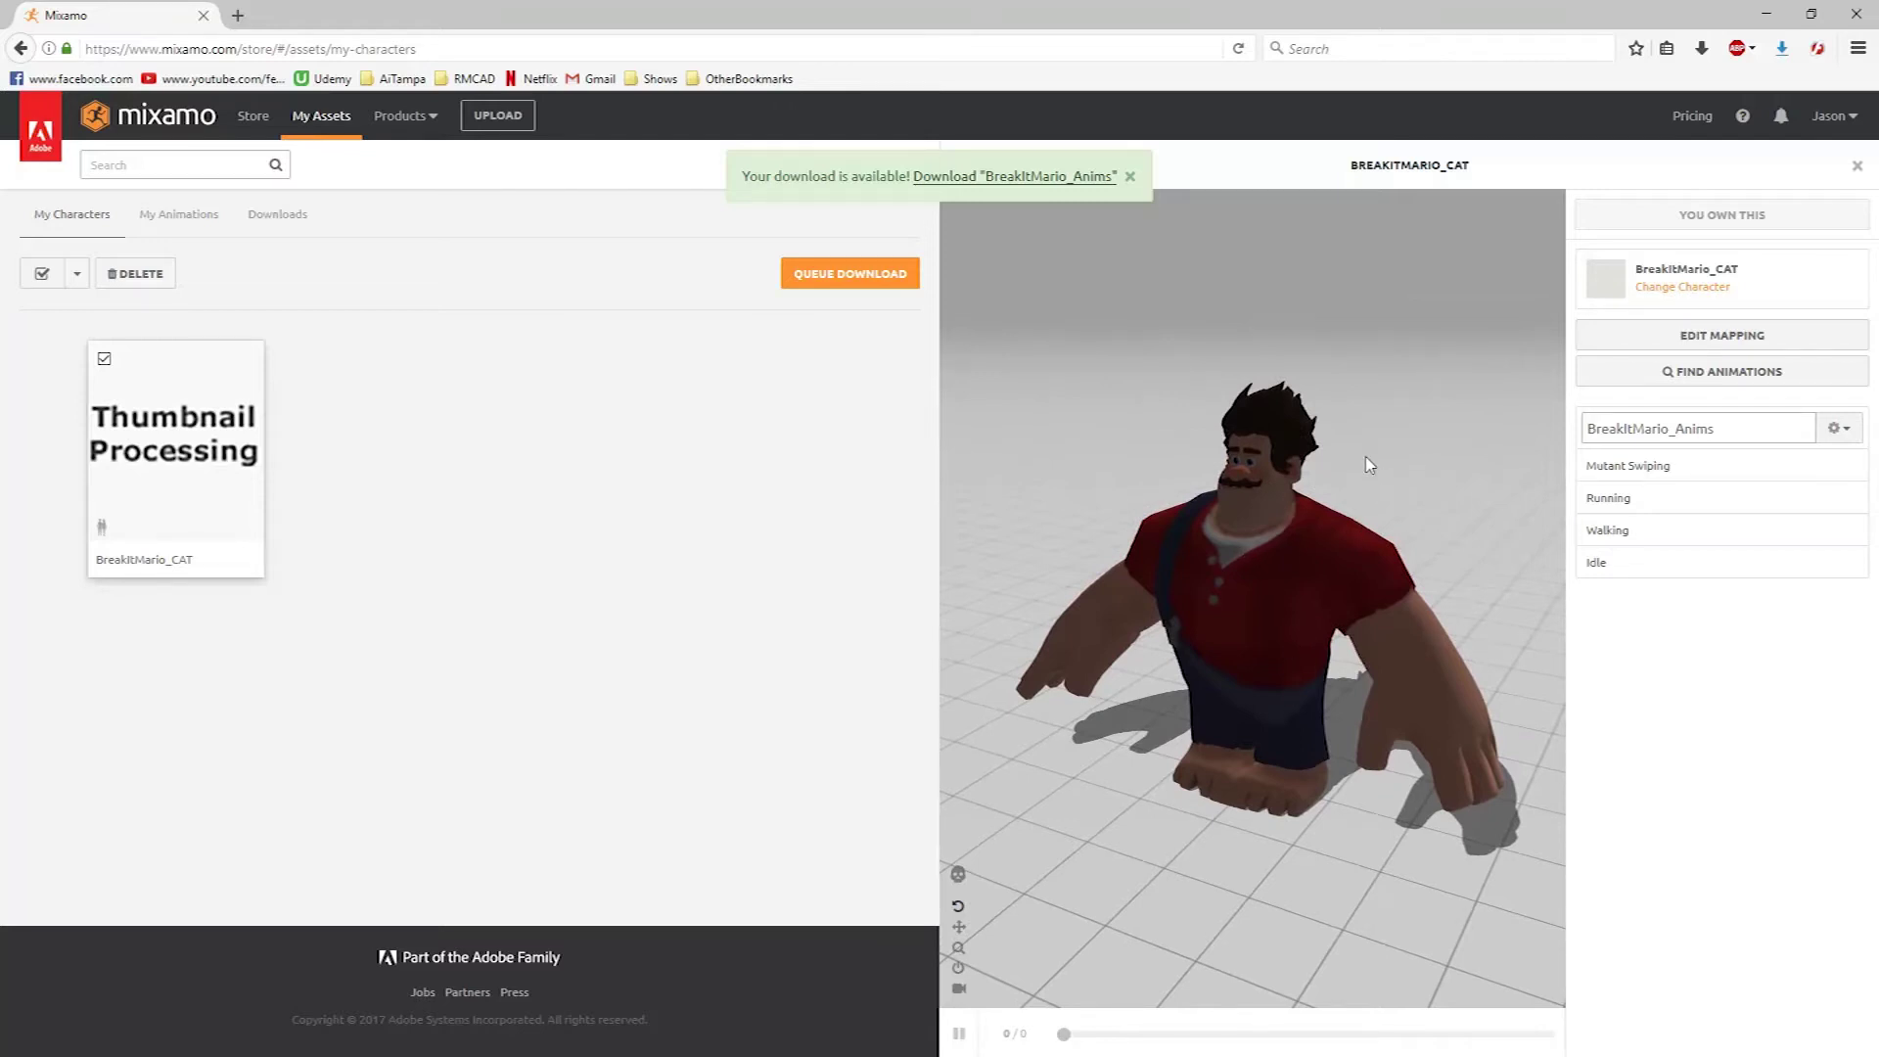
left_click(1623, 474)
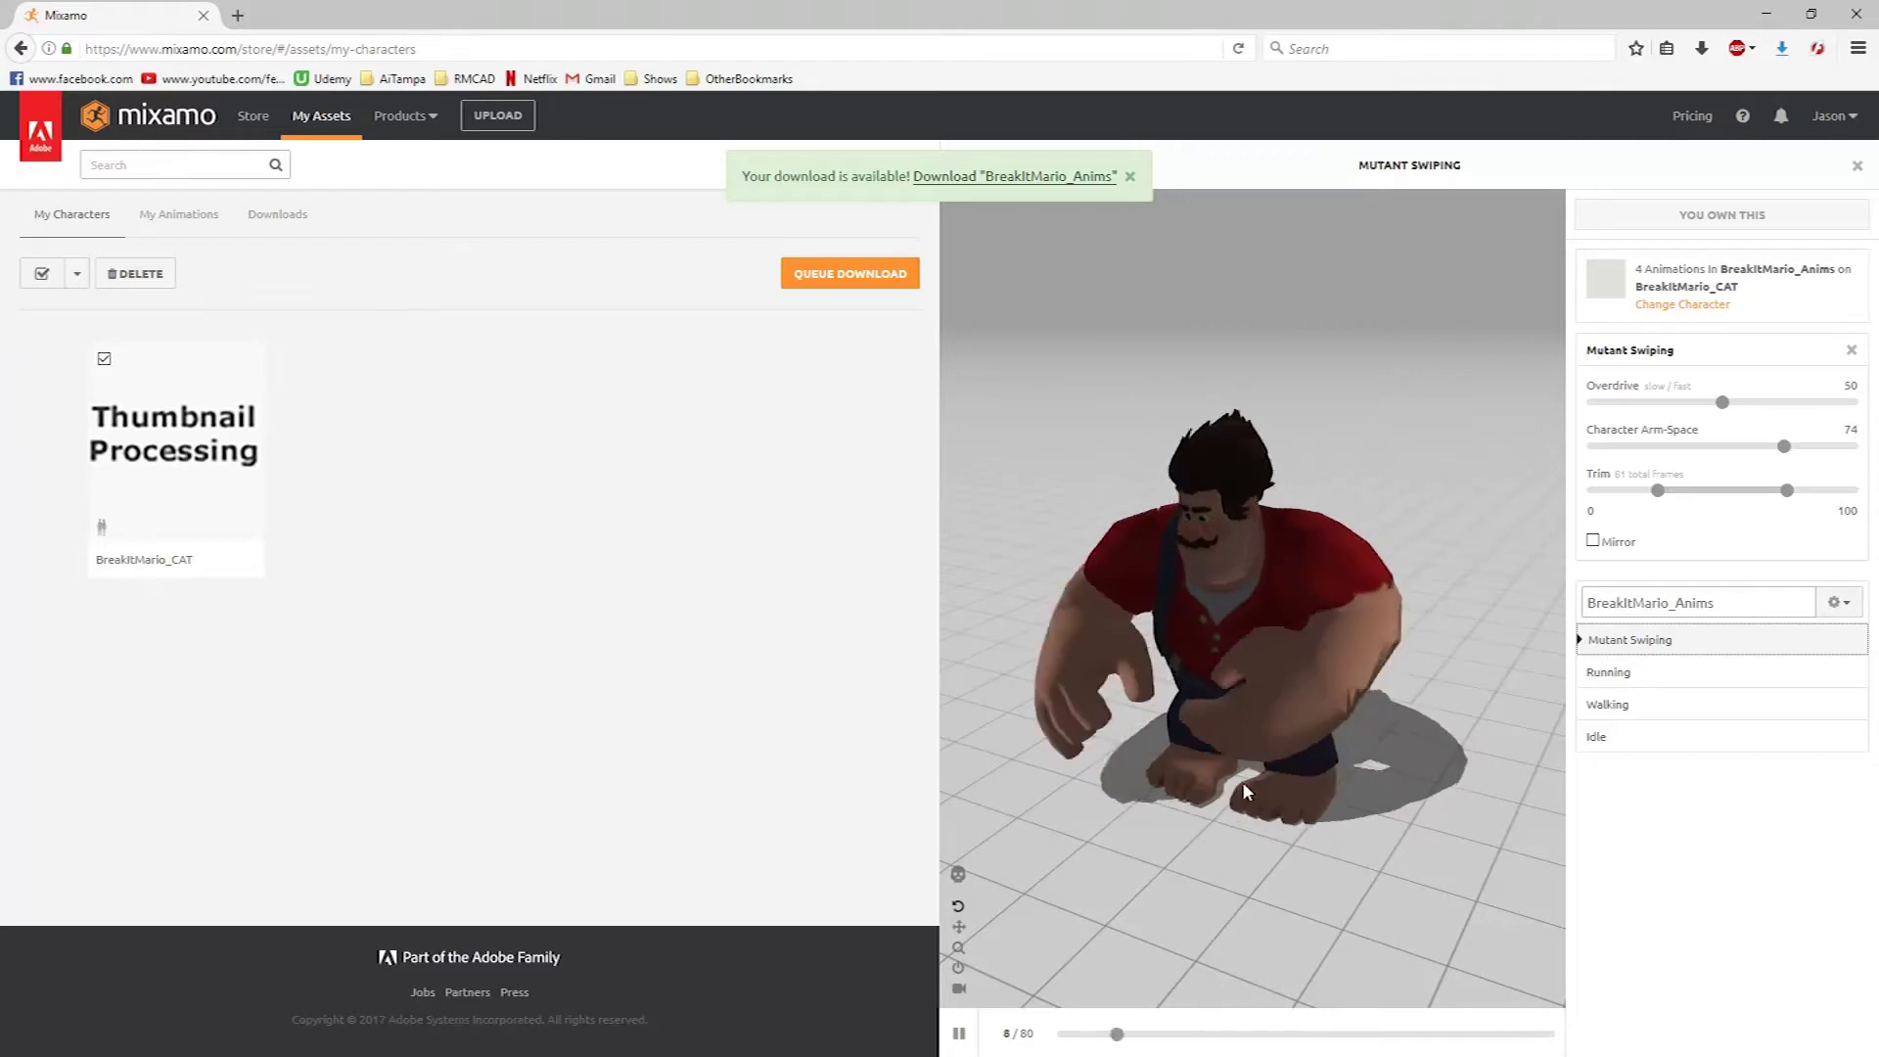
left_click(1758, 13)
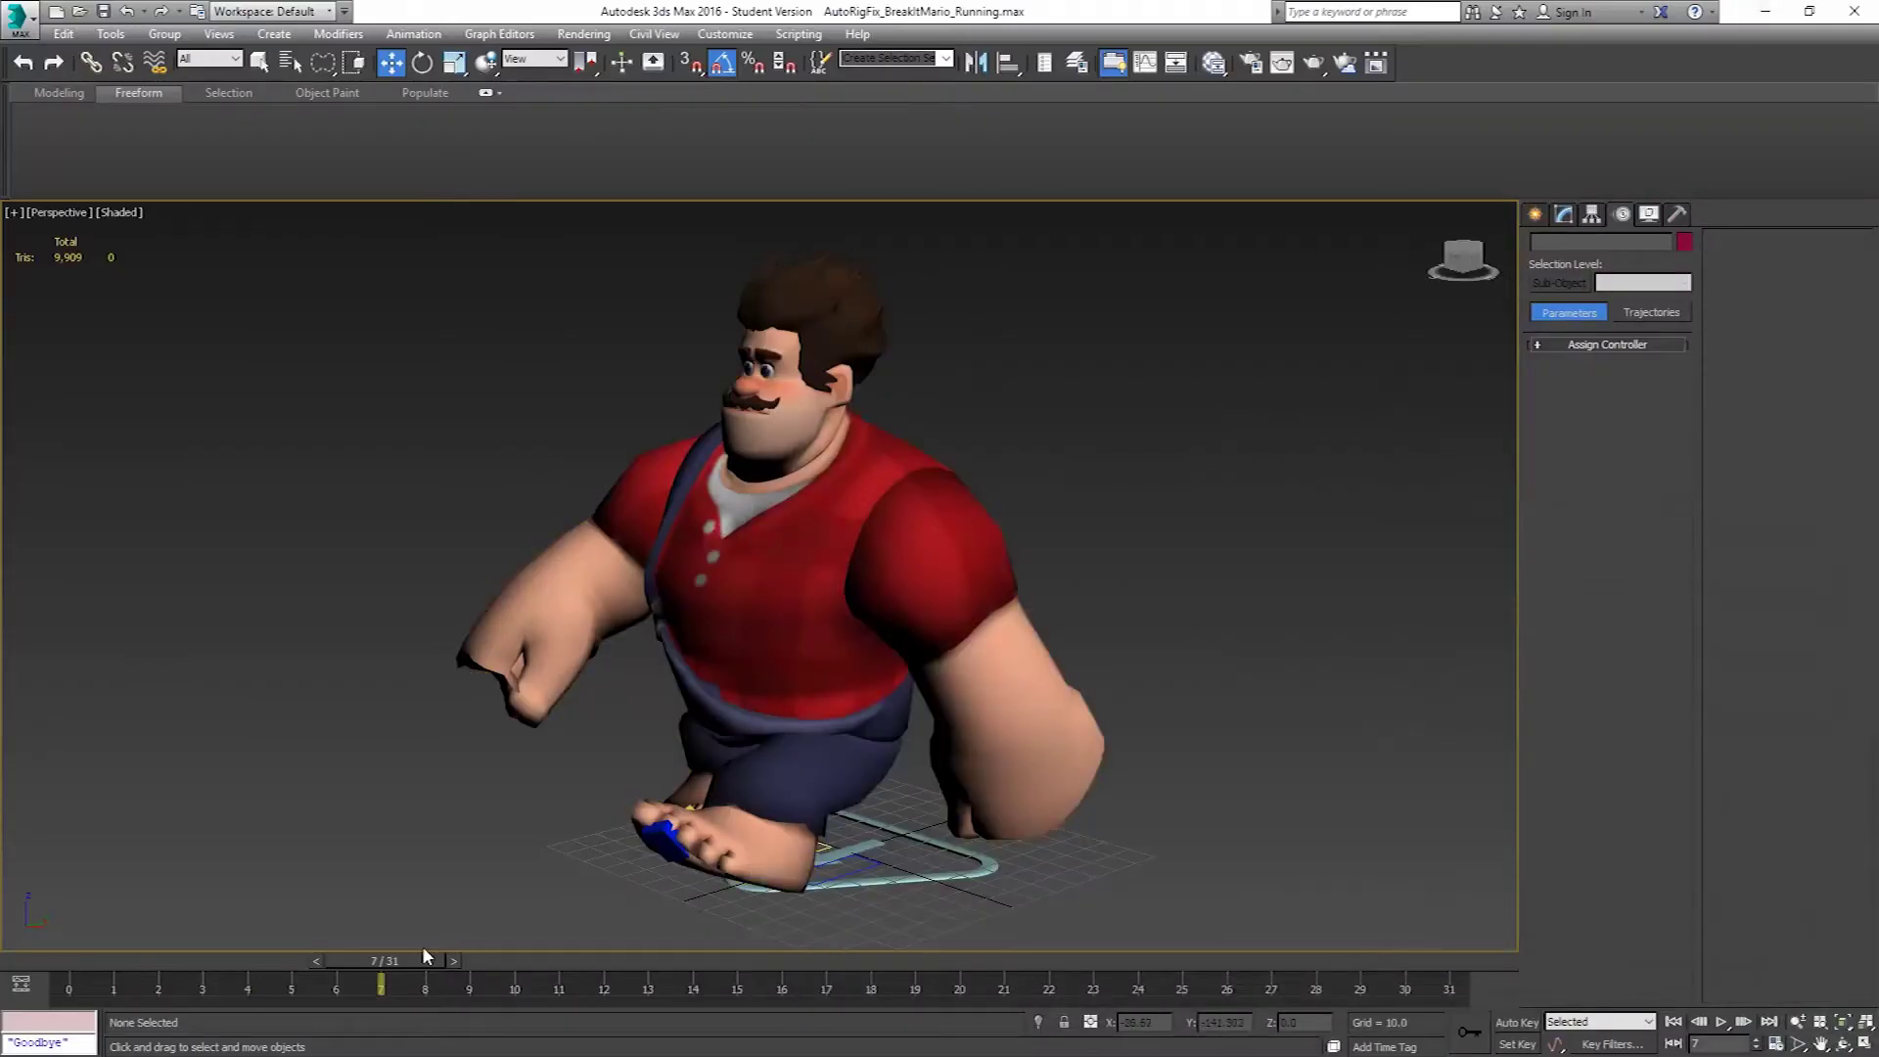
Shorten the animation range so it ends at frame 30.
left_click_drag(404, 964, 1593, 896)
key("w")
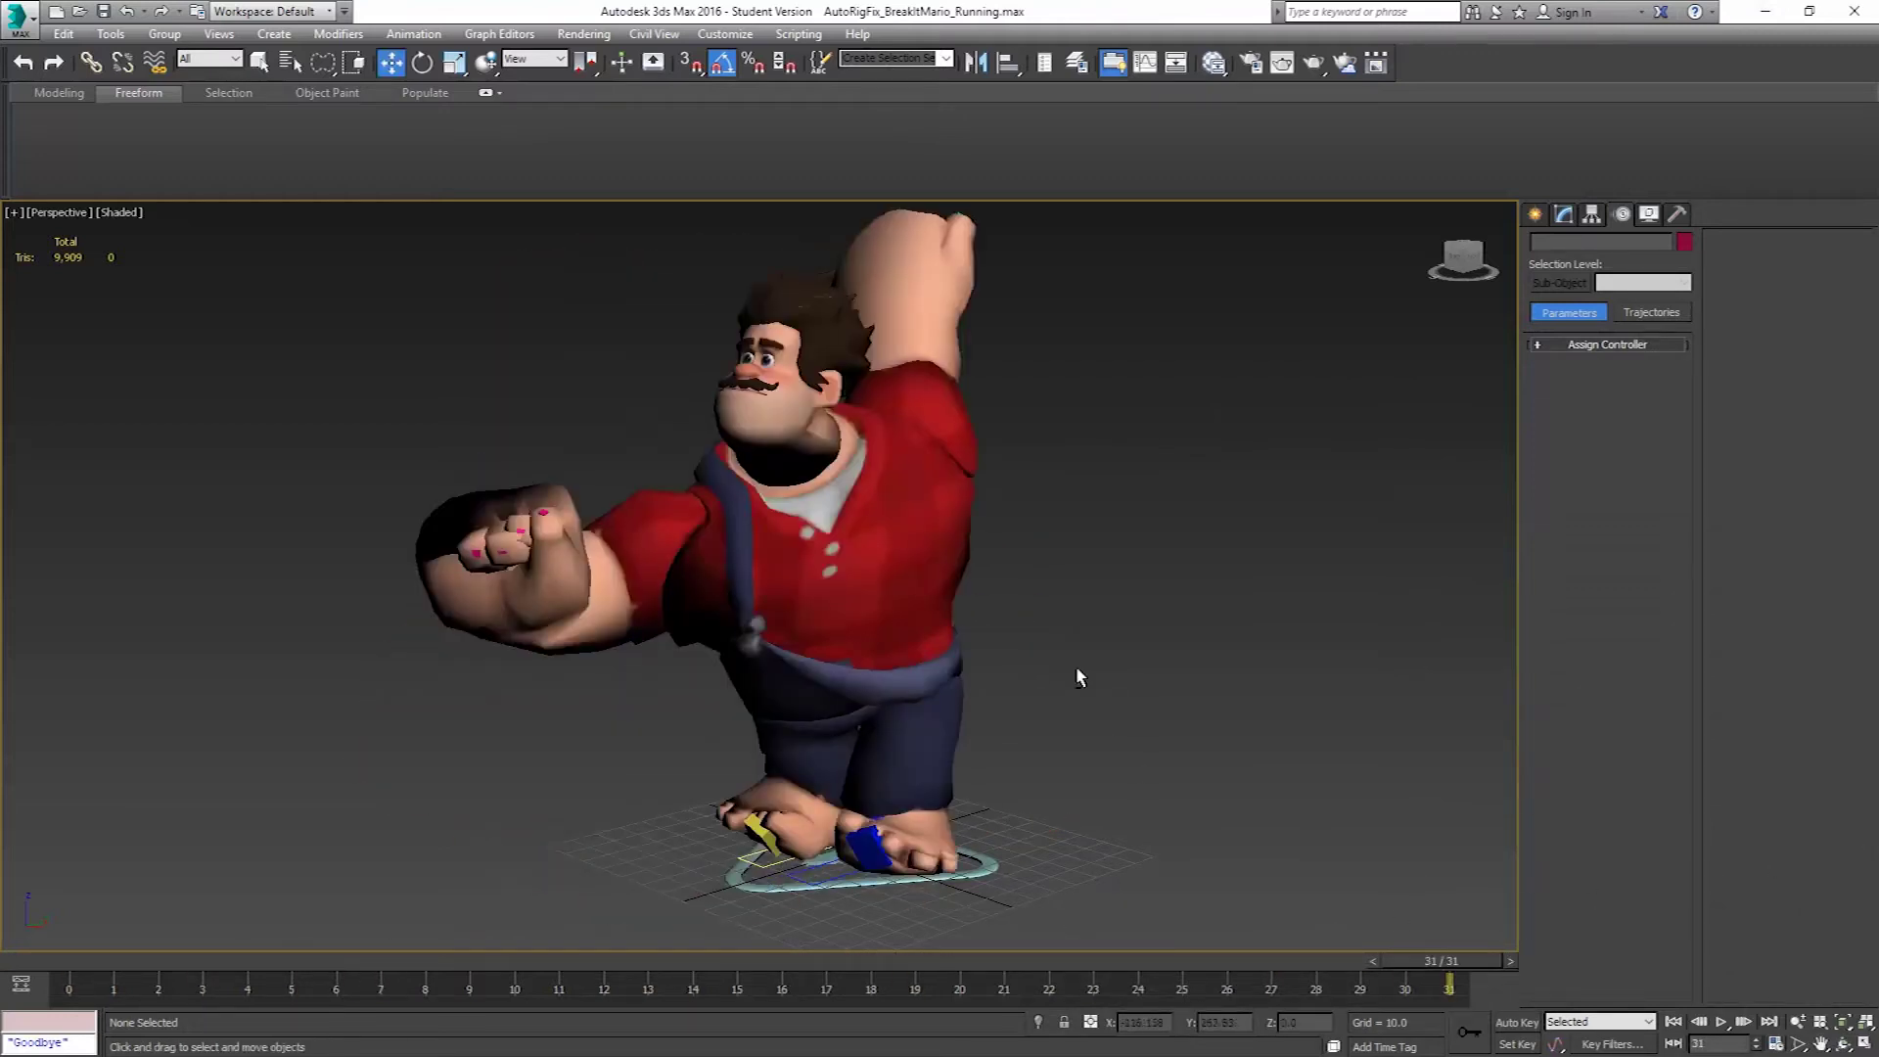
middle_click_drag(1077, 665, 989, 675, "alt")
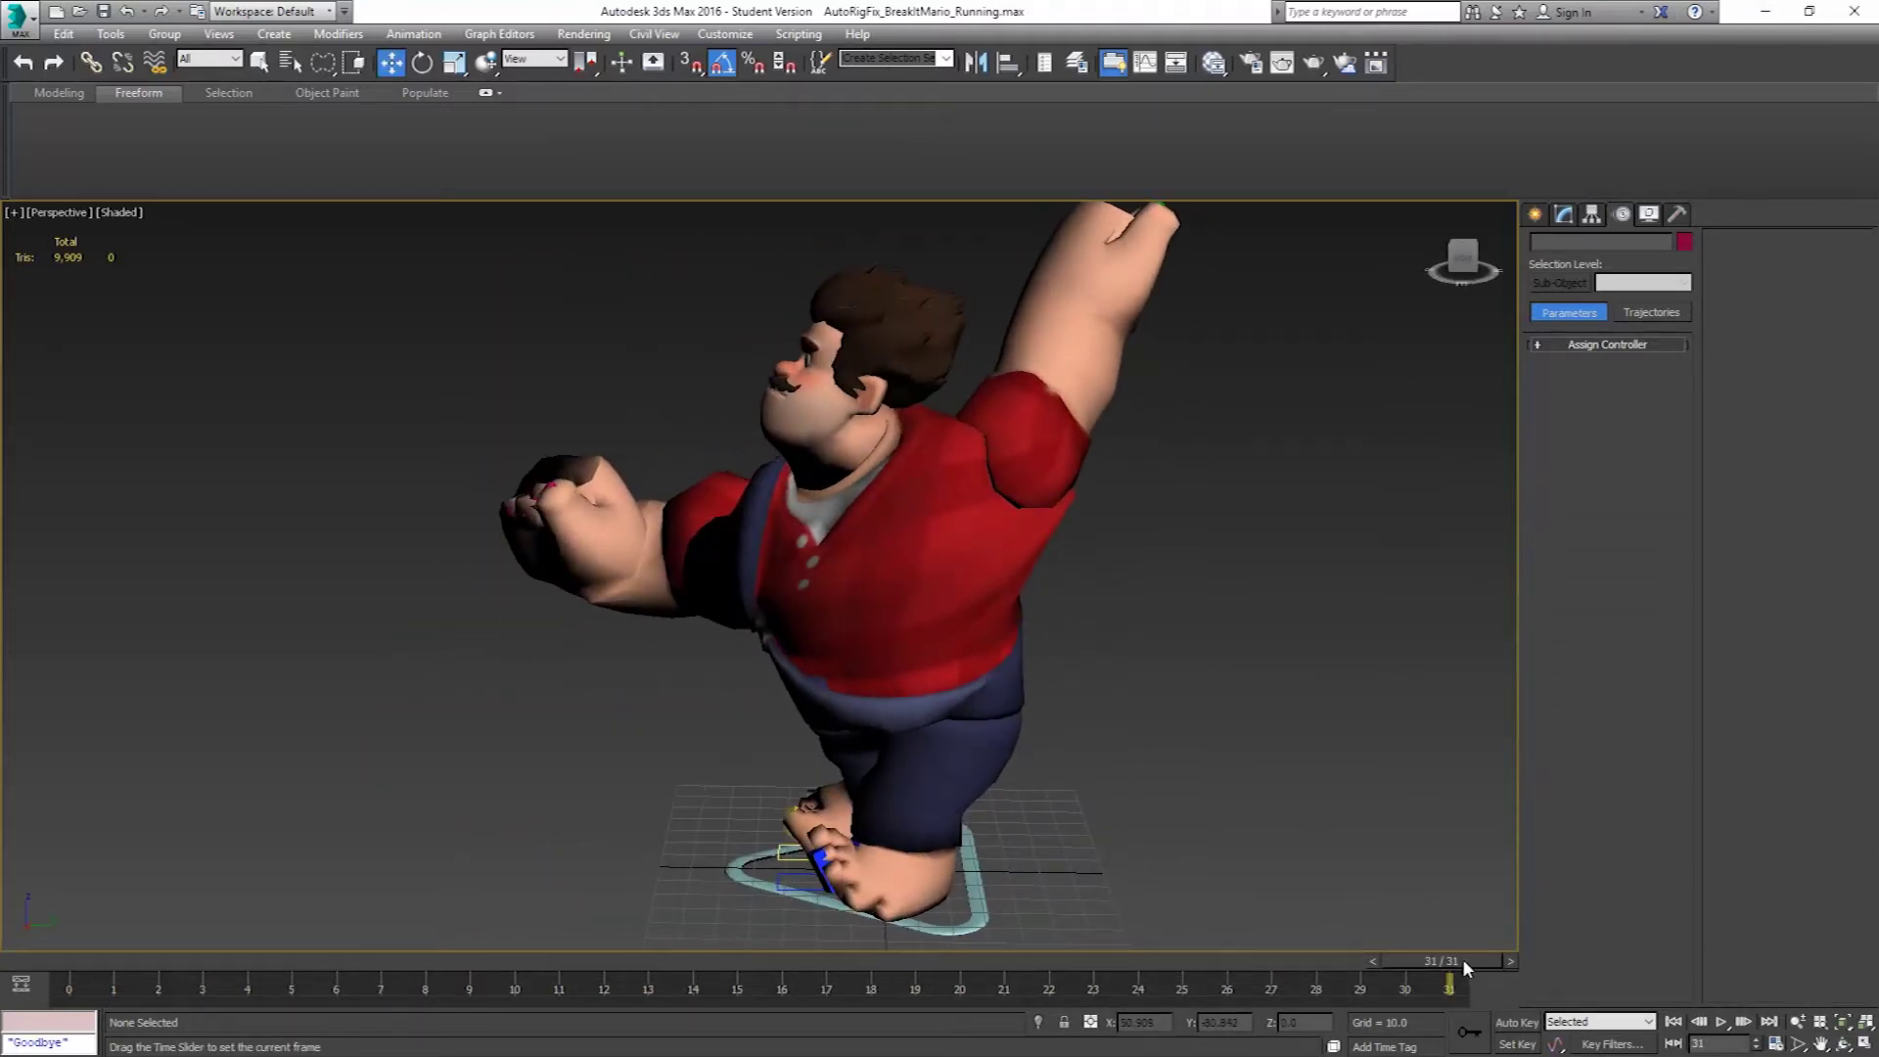
left_click_drag(1450, 974, 1431, 977)
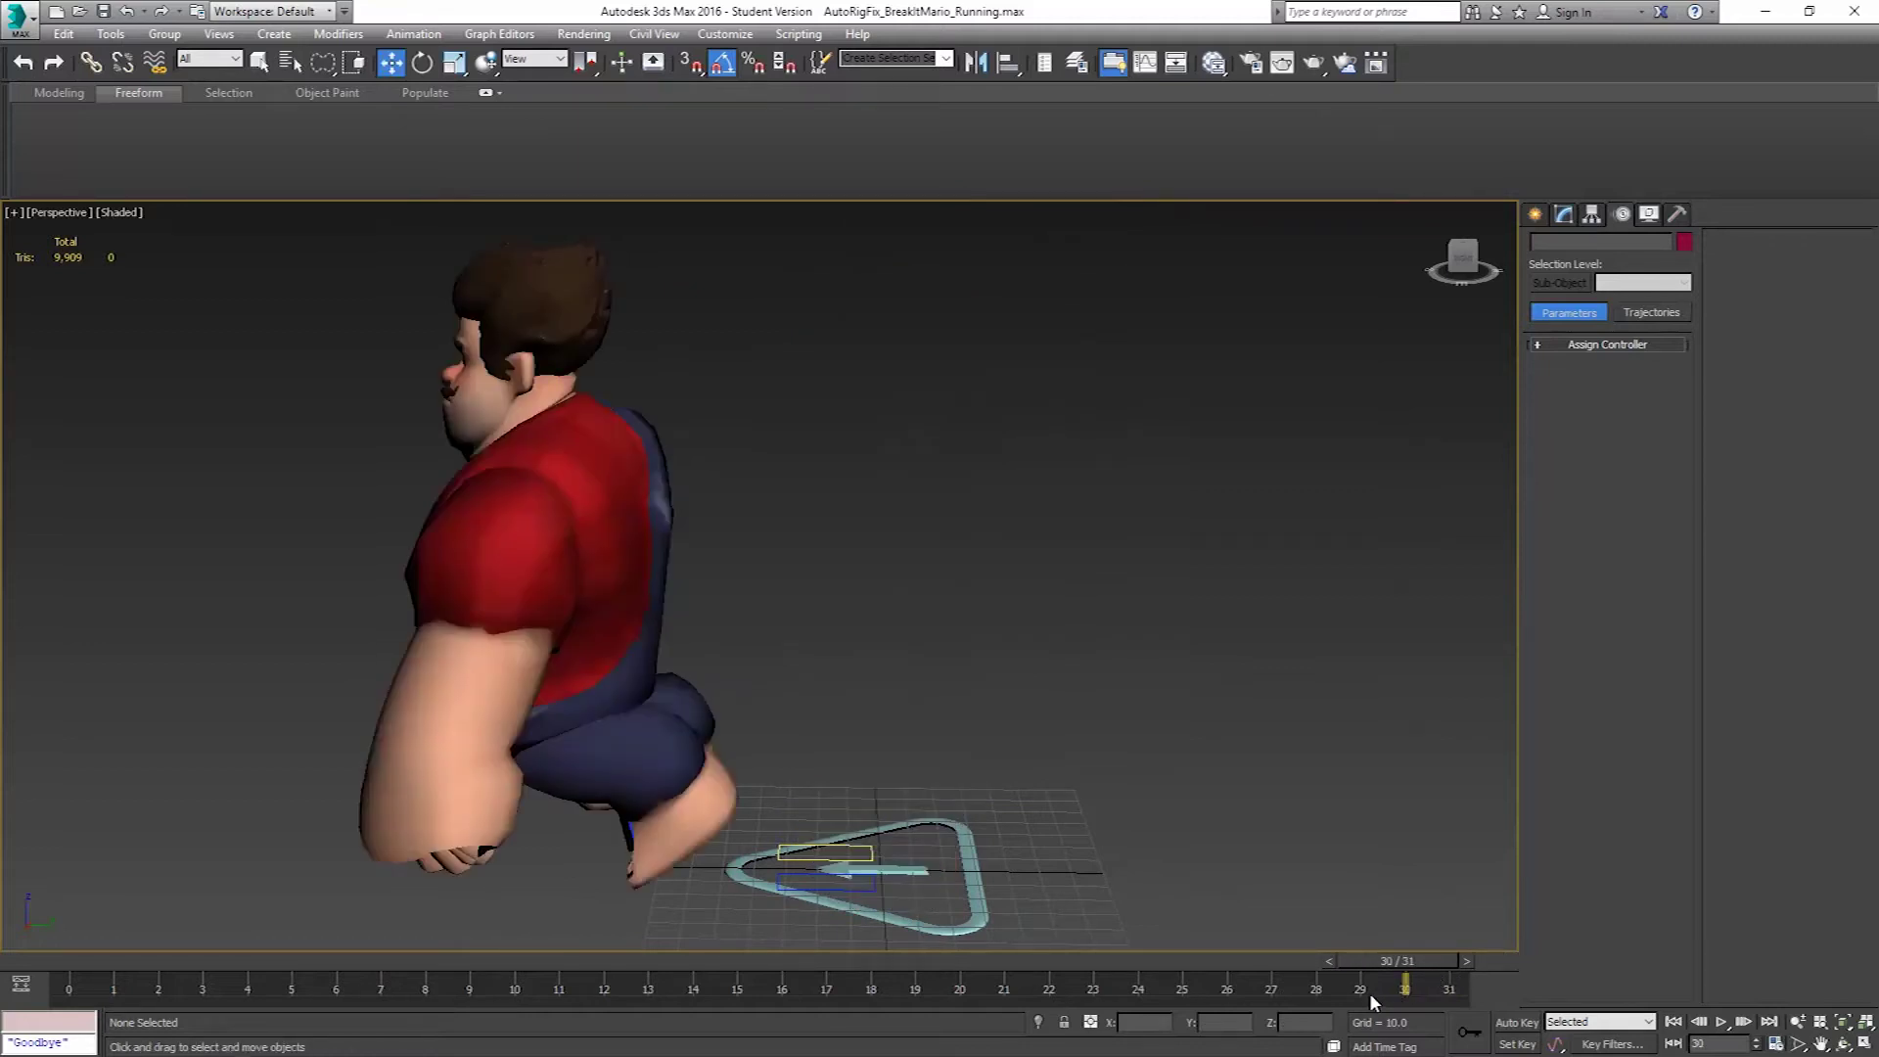
right_click_drag(1367, 988, 1406, 983, "ctrl+alt")
left_click_drag(1449, 968, 1877, 988)
key("w")
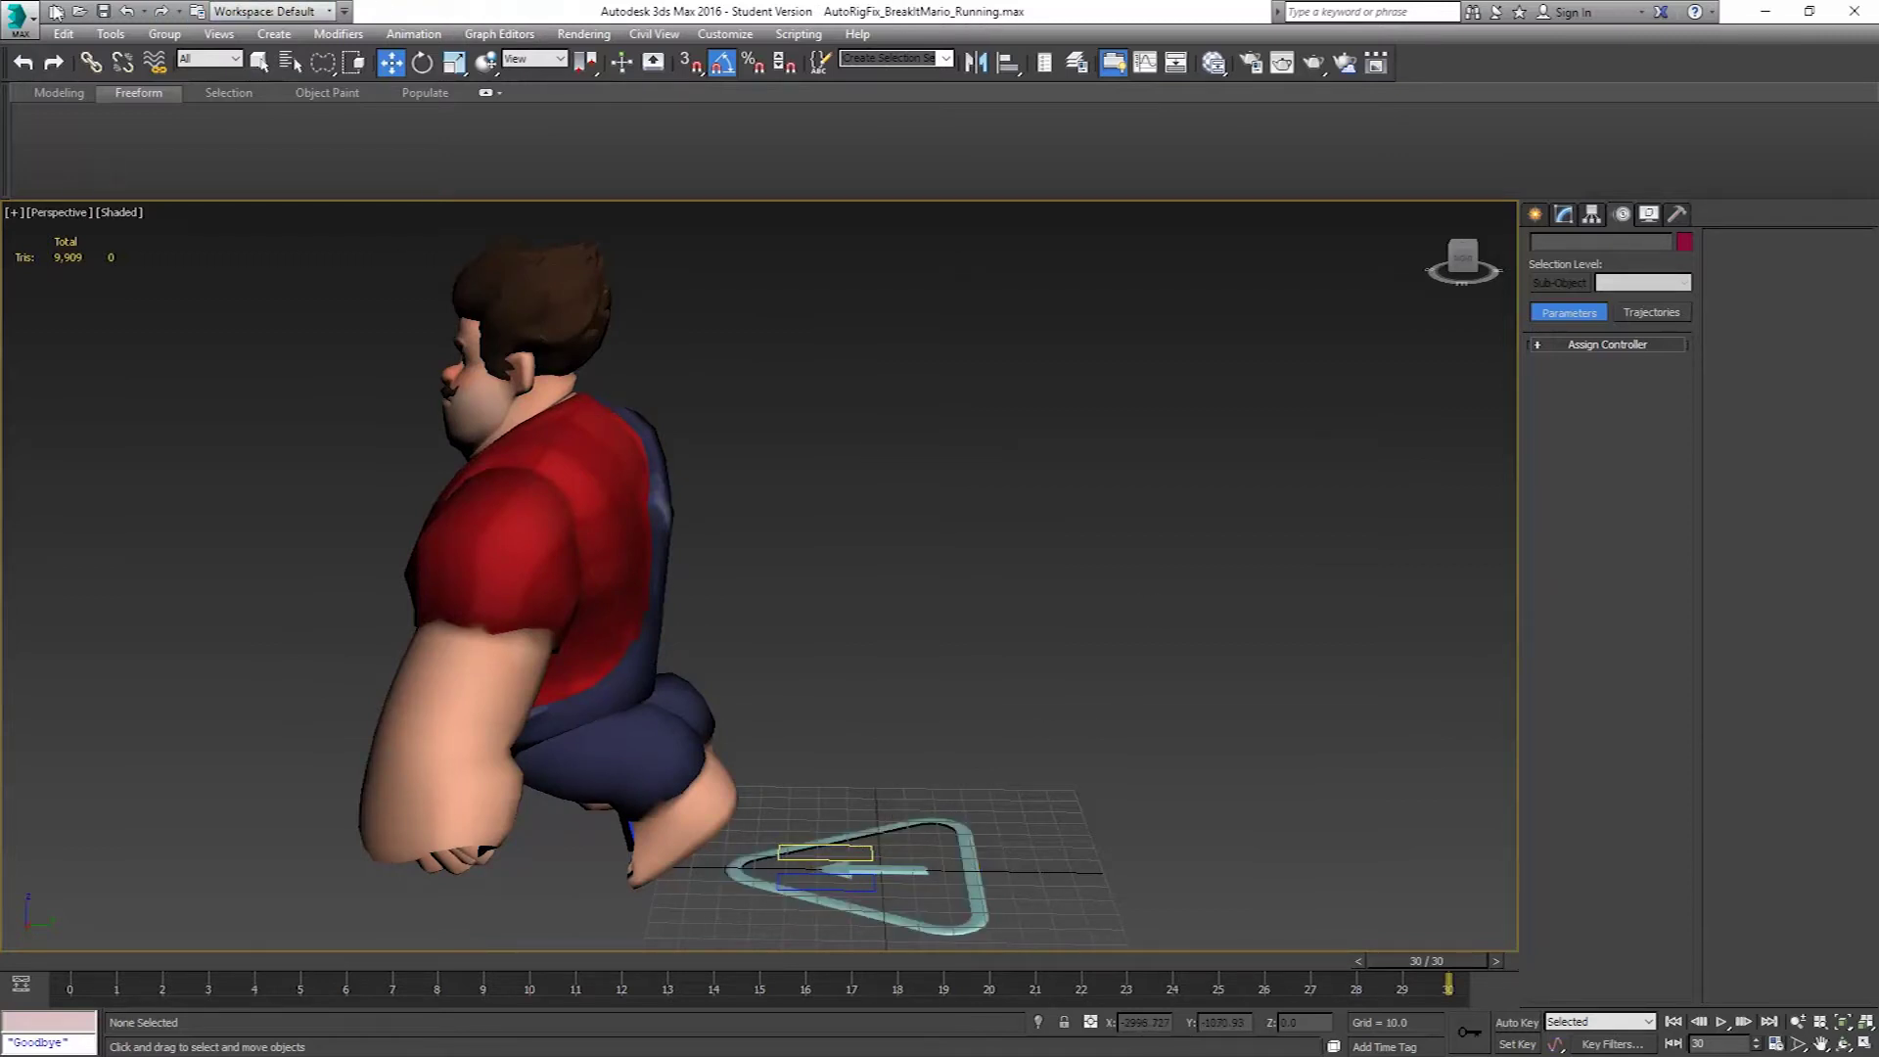
Save the scene as AutoRigFix_BreakItMario_Walking.max and return to frame 0.
left_click(15, 18)
left_click(77, 245)
left_click_drag(954, 724, 880, 749)
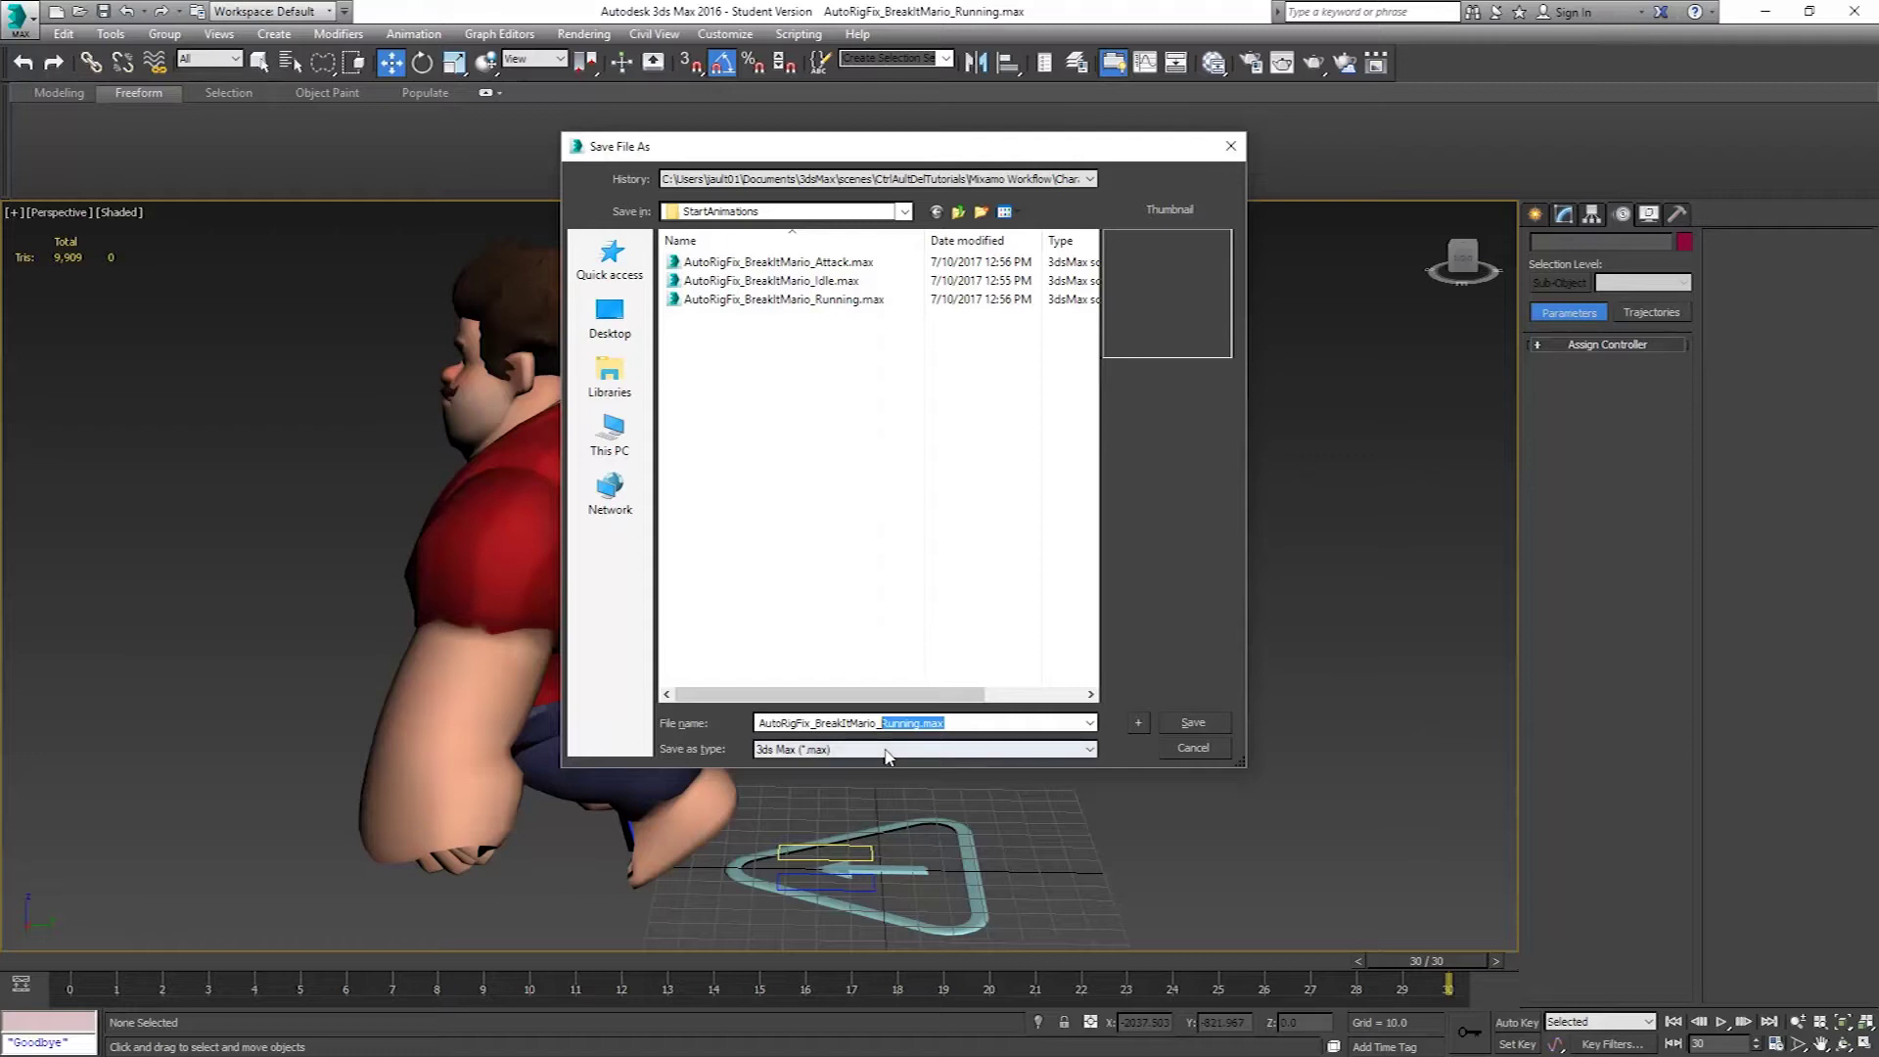
type("Walking")
key("Return")
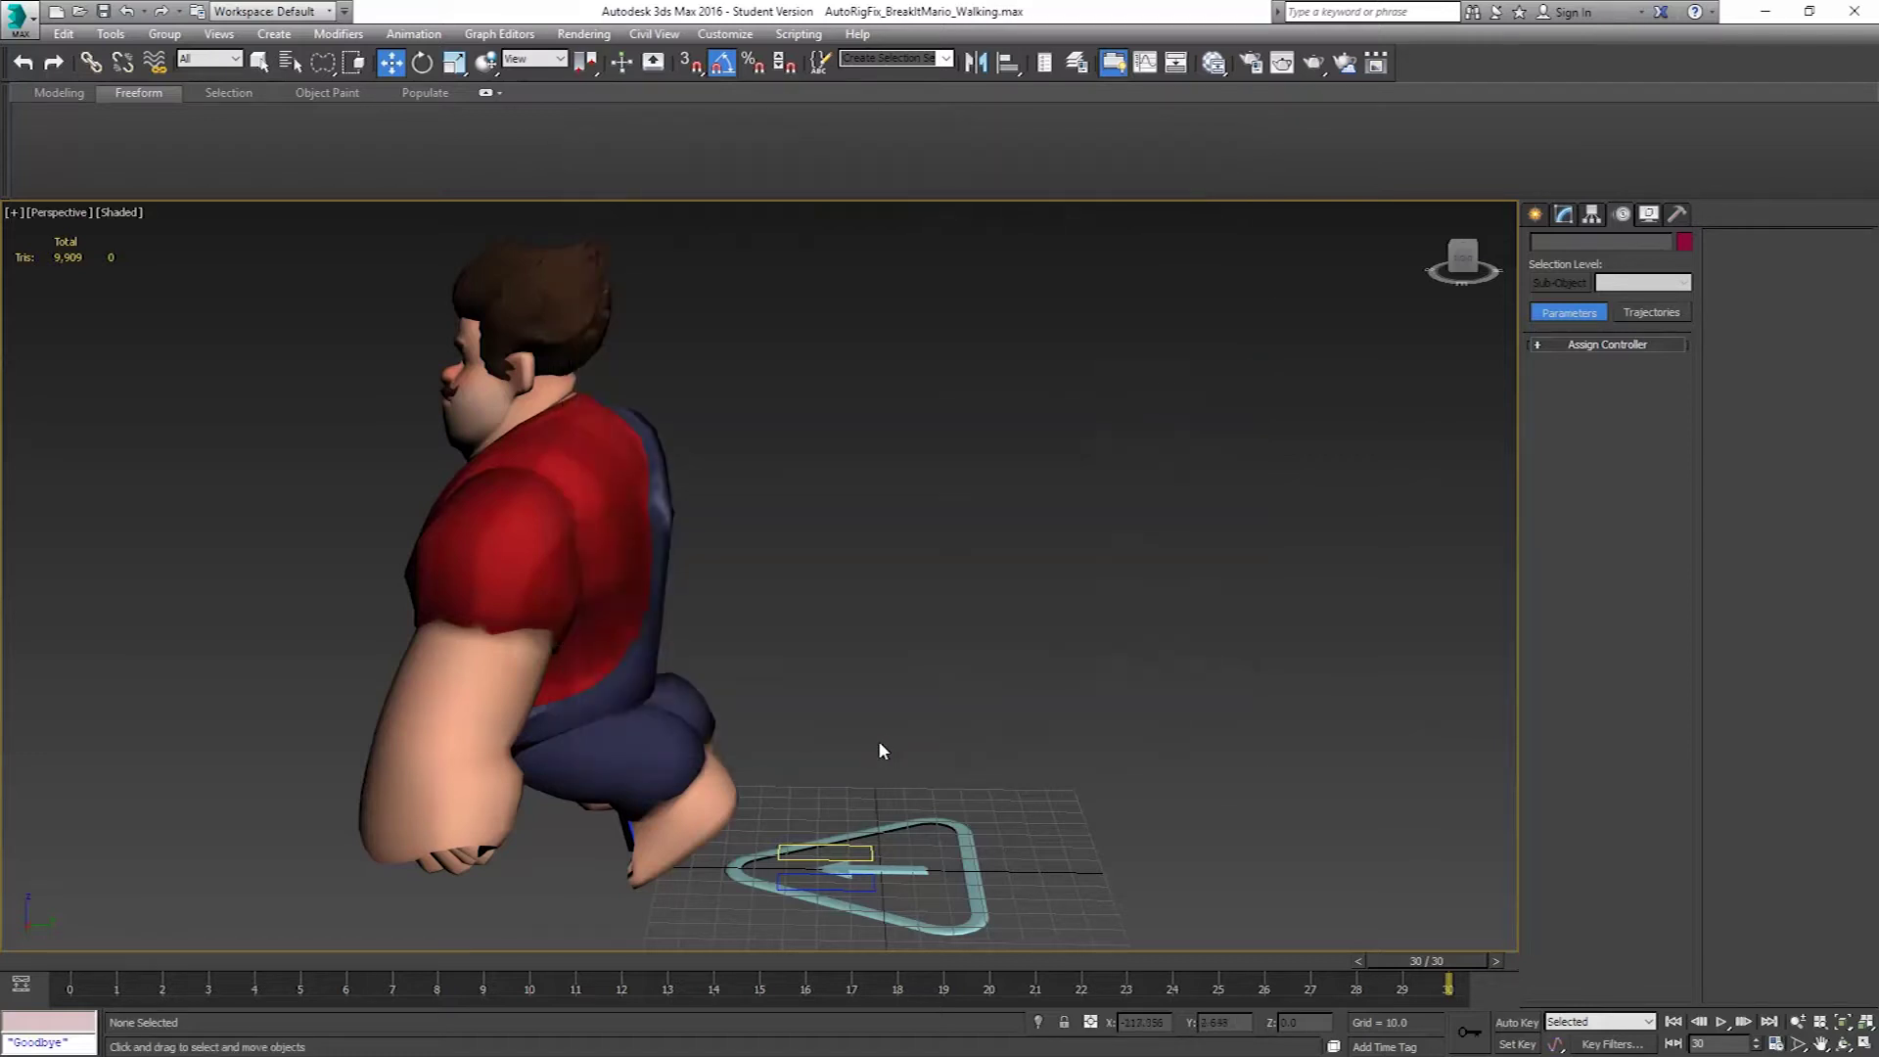
left_click_drag(1455, 961, 8, 915)
middle_click_drag(866, 654, 724, 705, "alt")
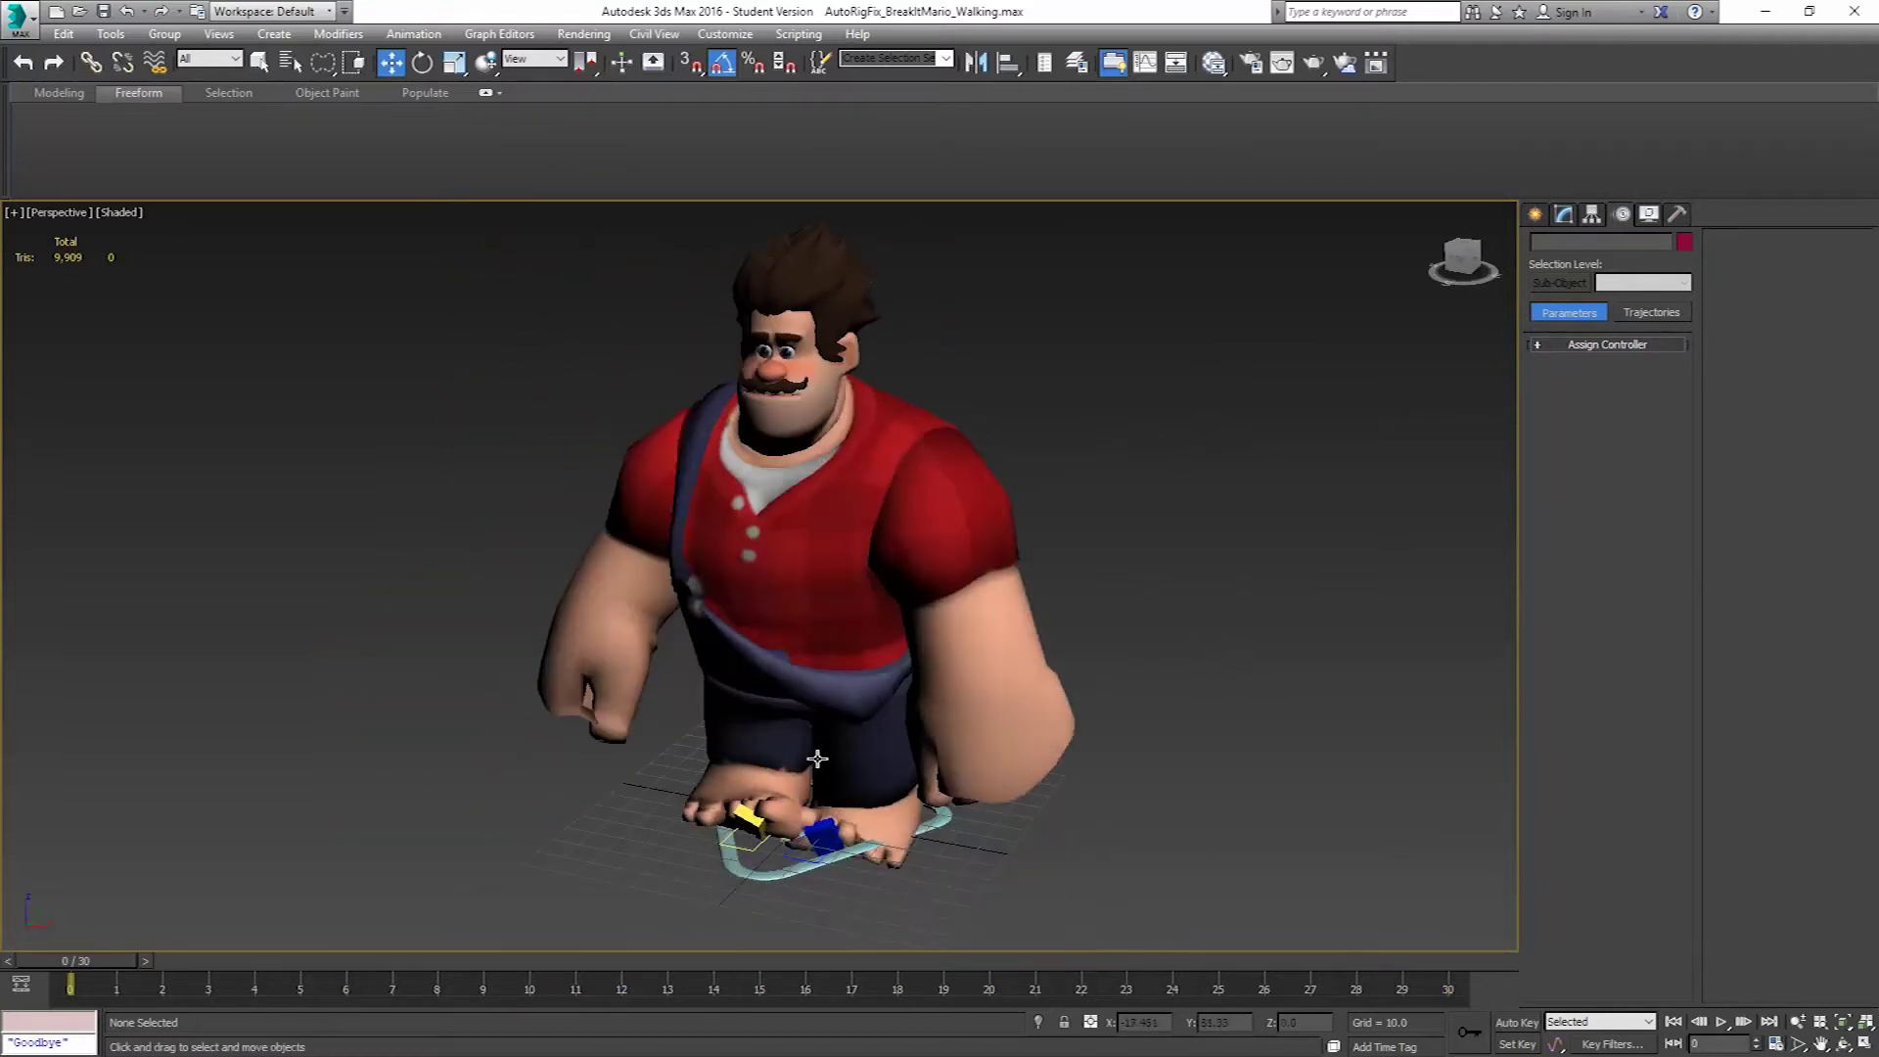
Start a Merge and browse to the Animations > Foot Positions folder.
left_click(25, 26)
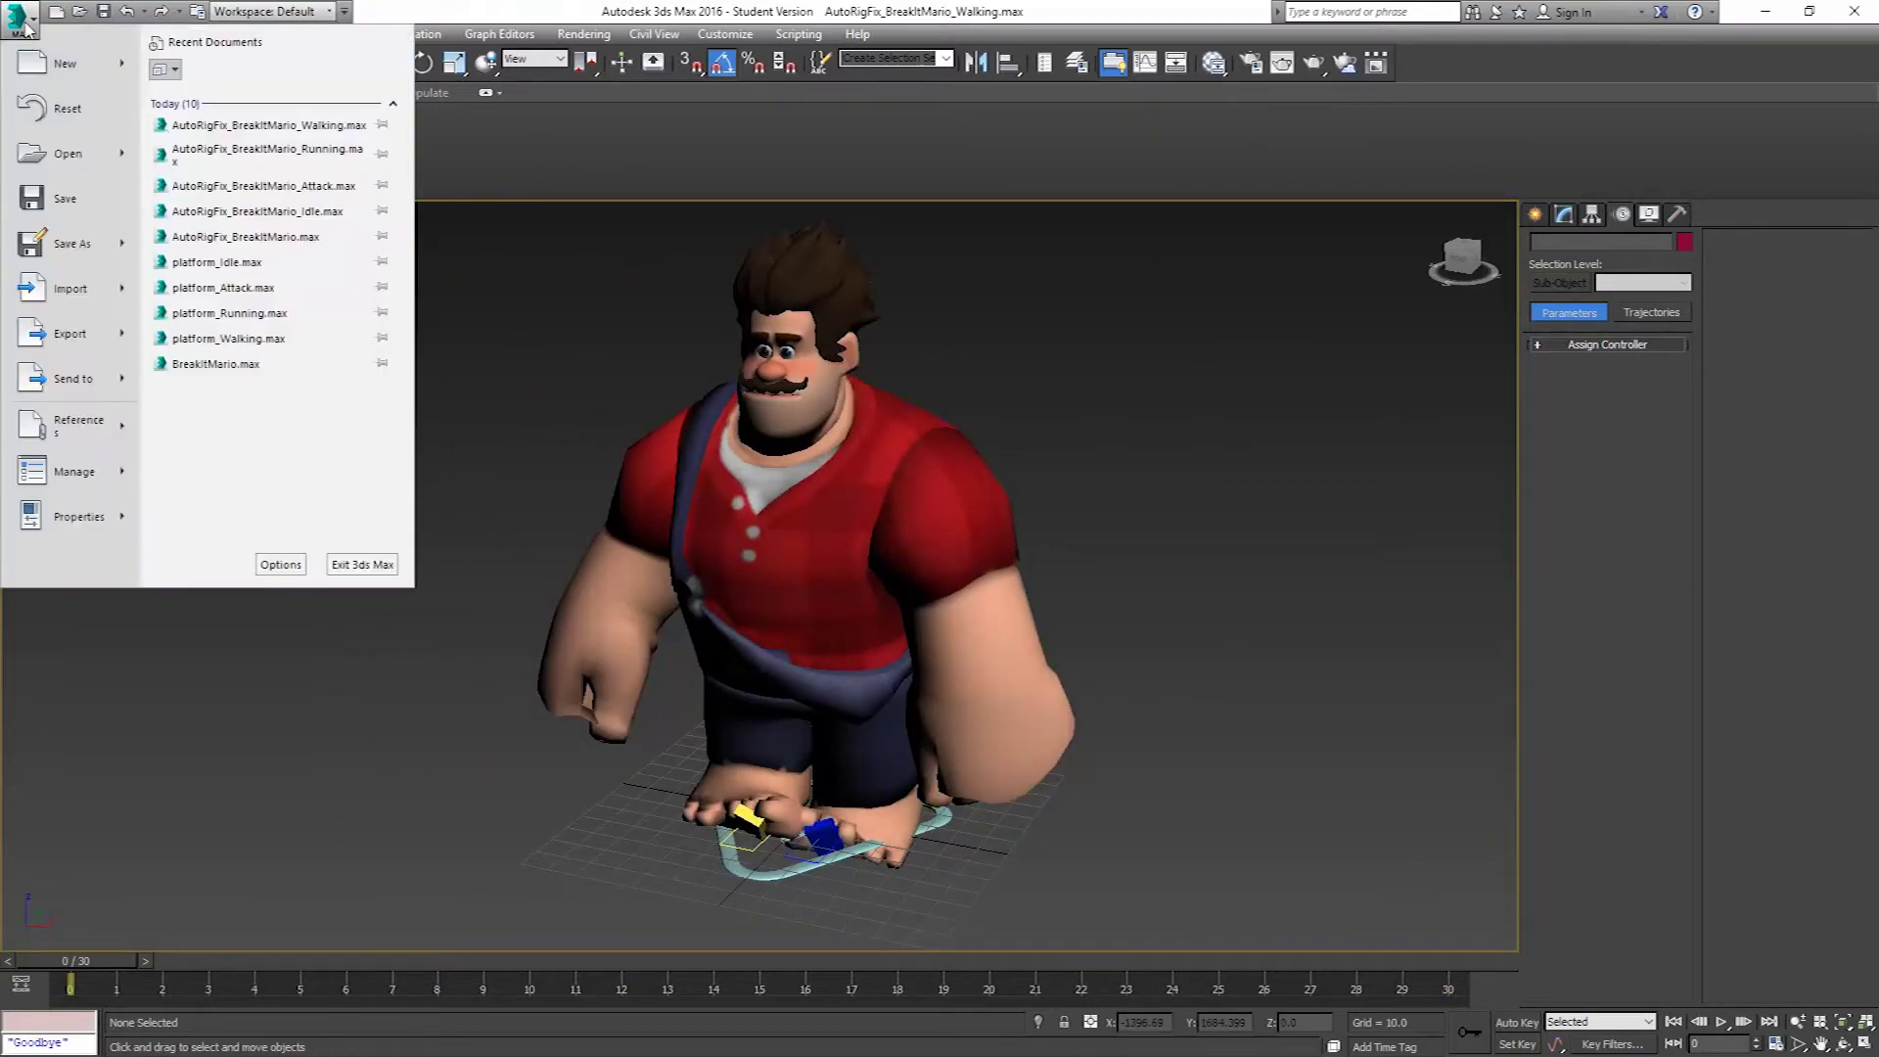
mouse_move(66, 297)
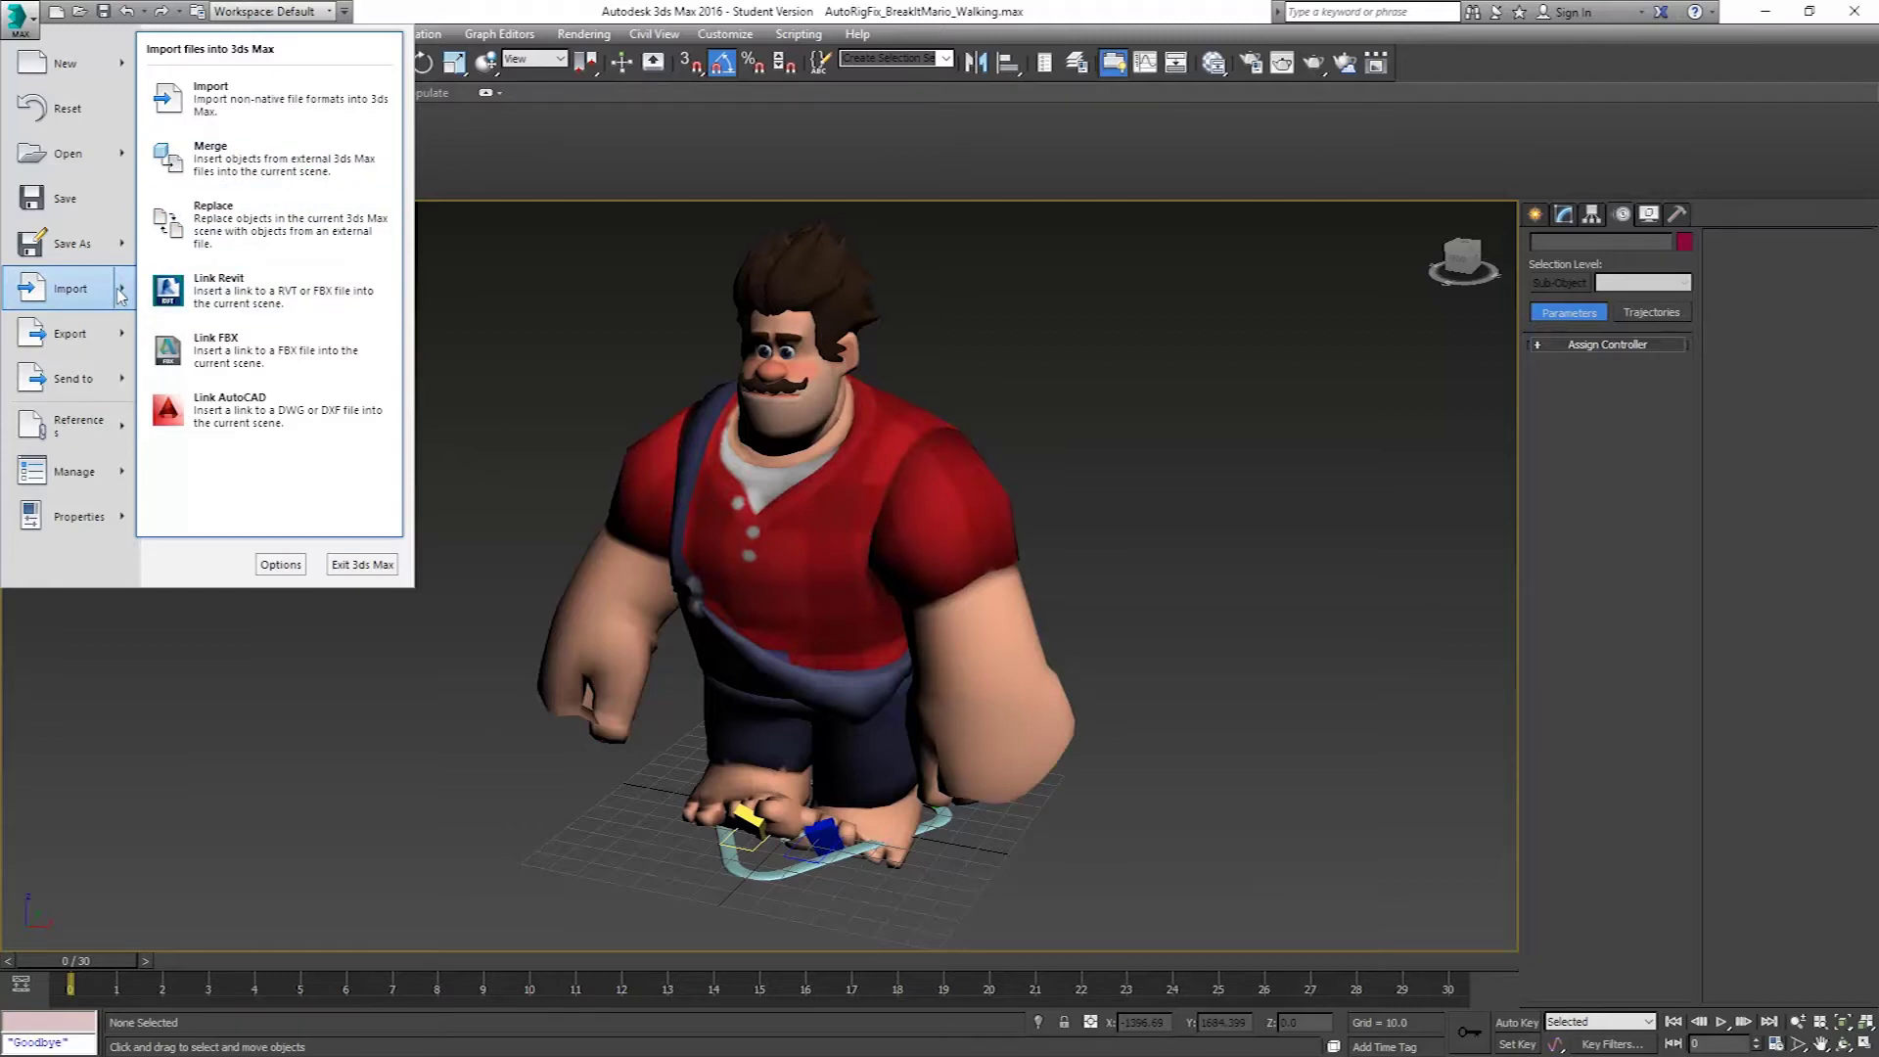
left_click(235, 152)
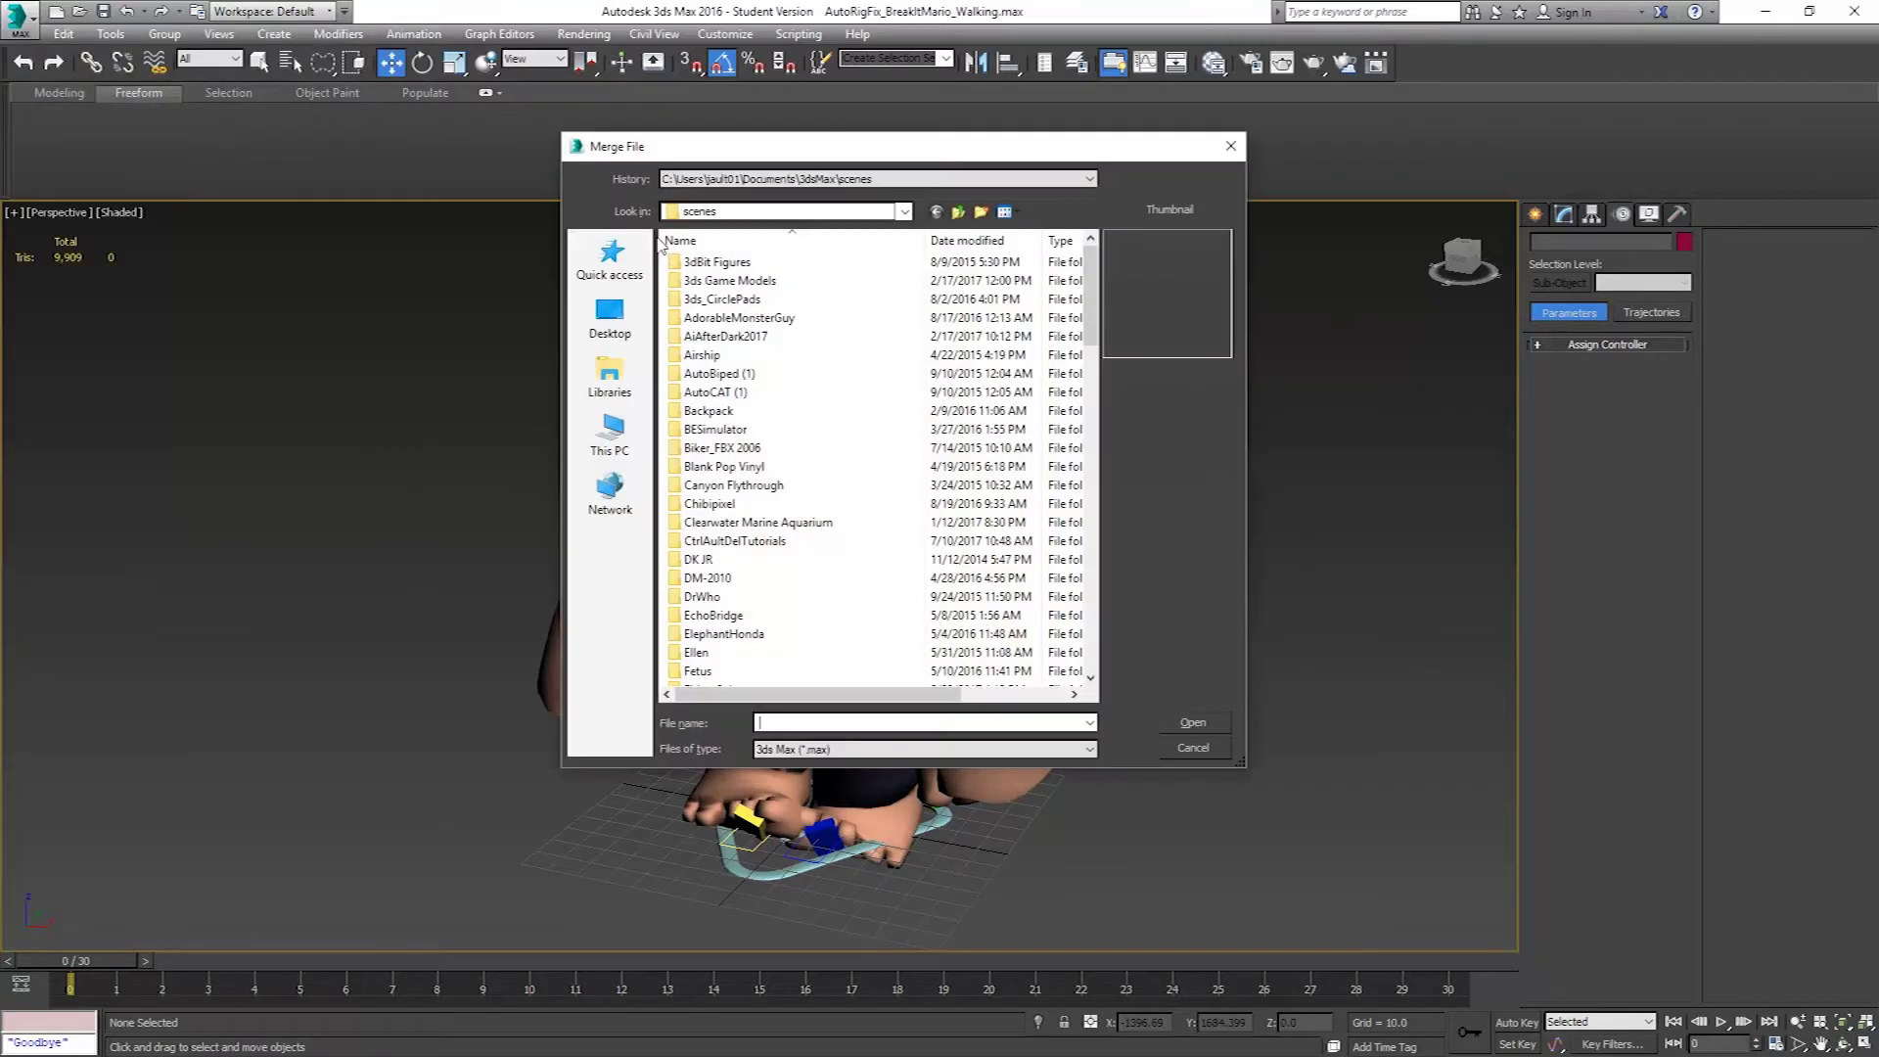
left_click(818, 179)
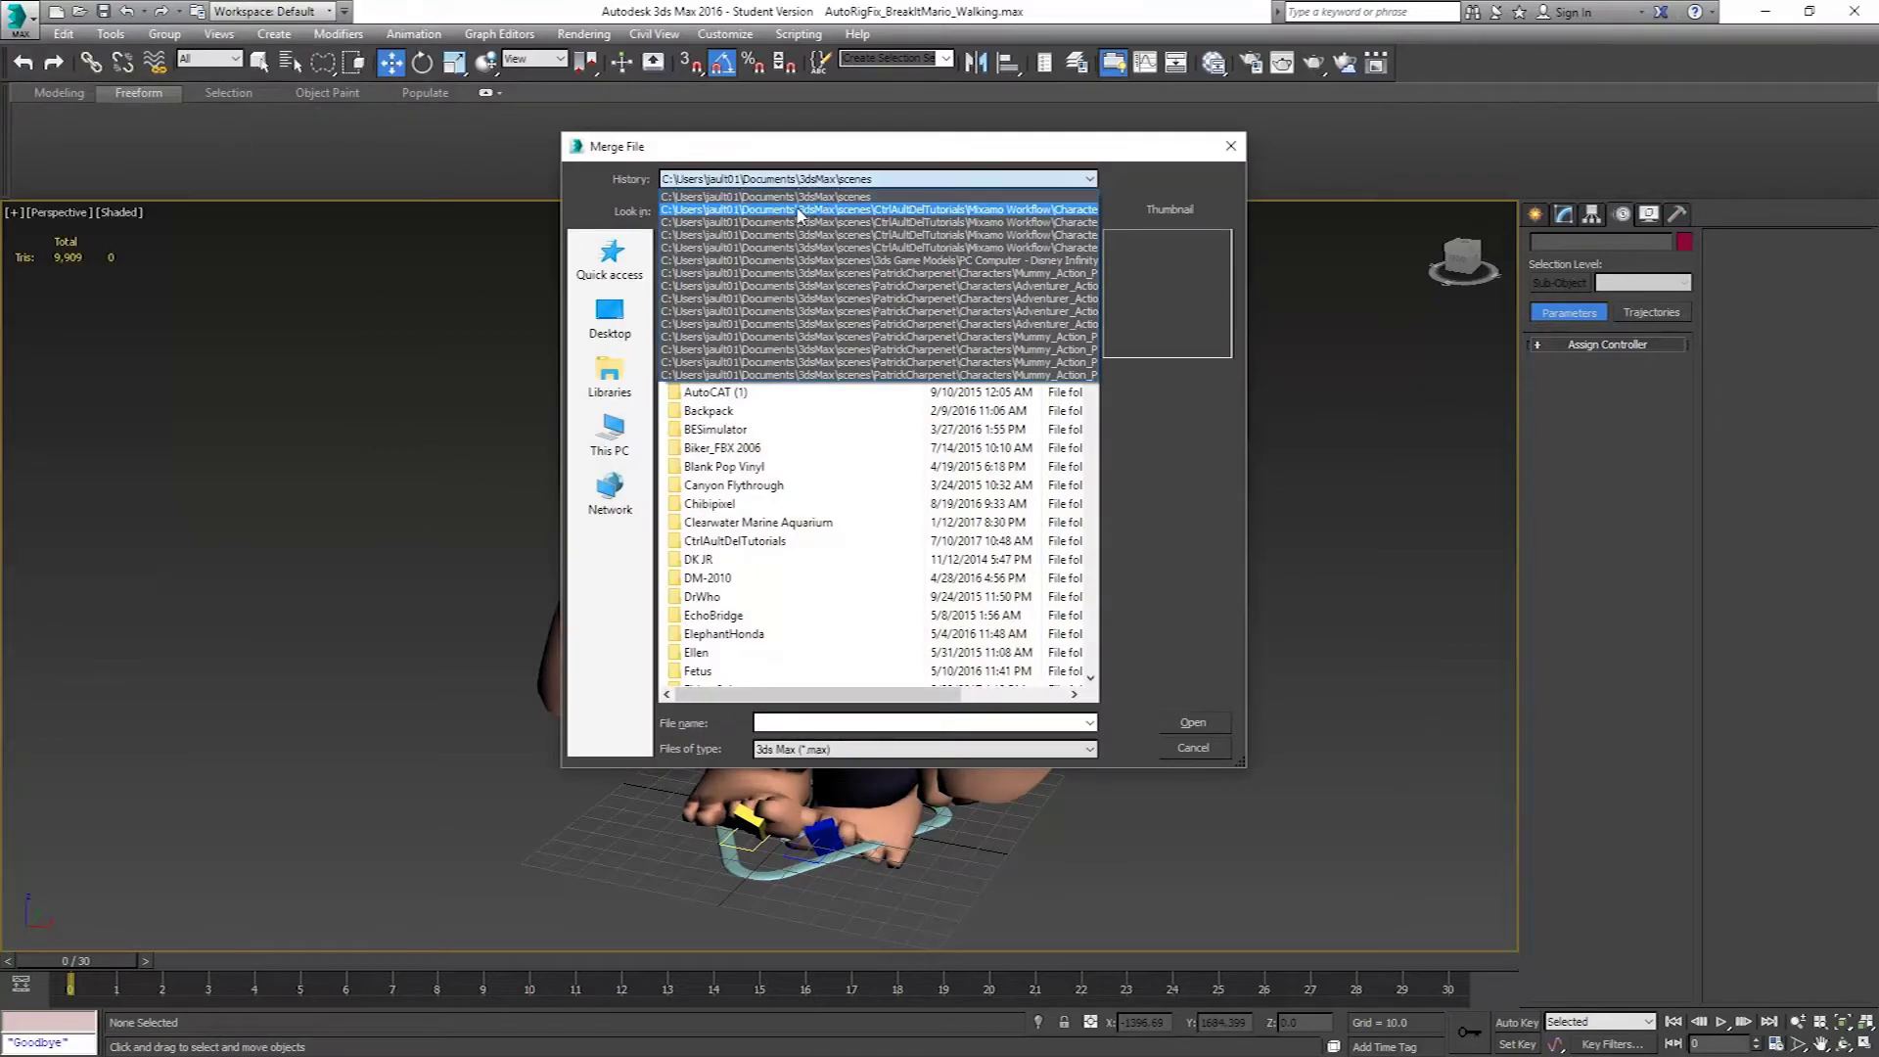
left_click(801, 211)
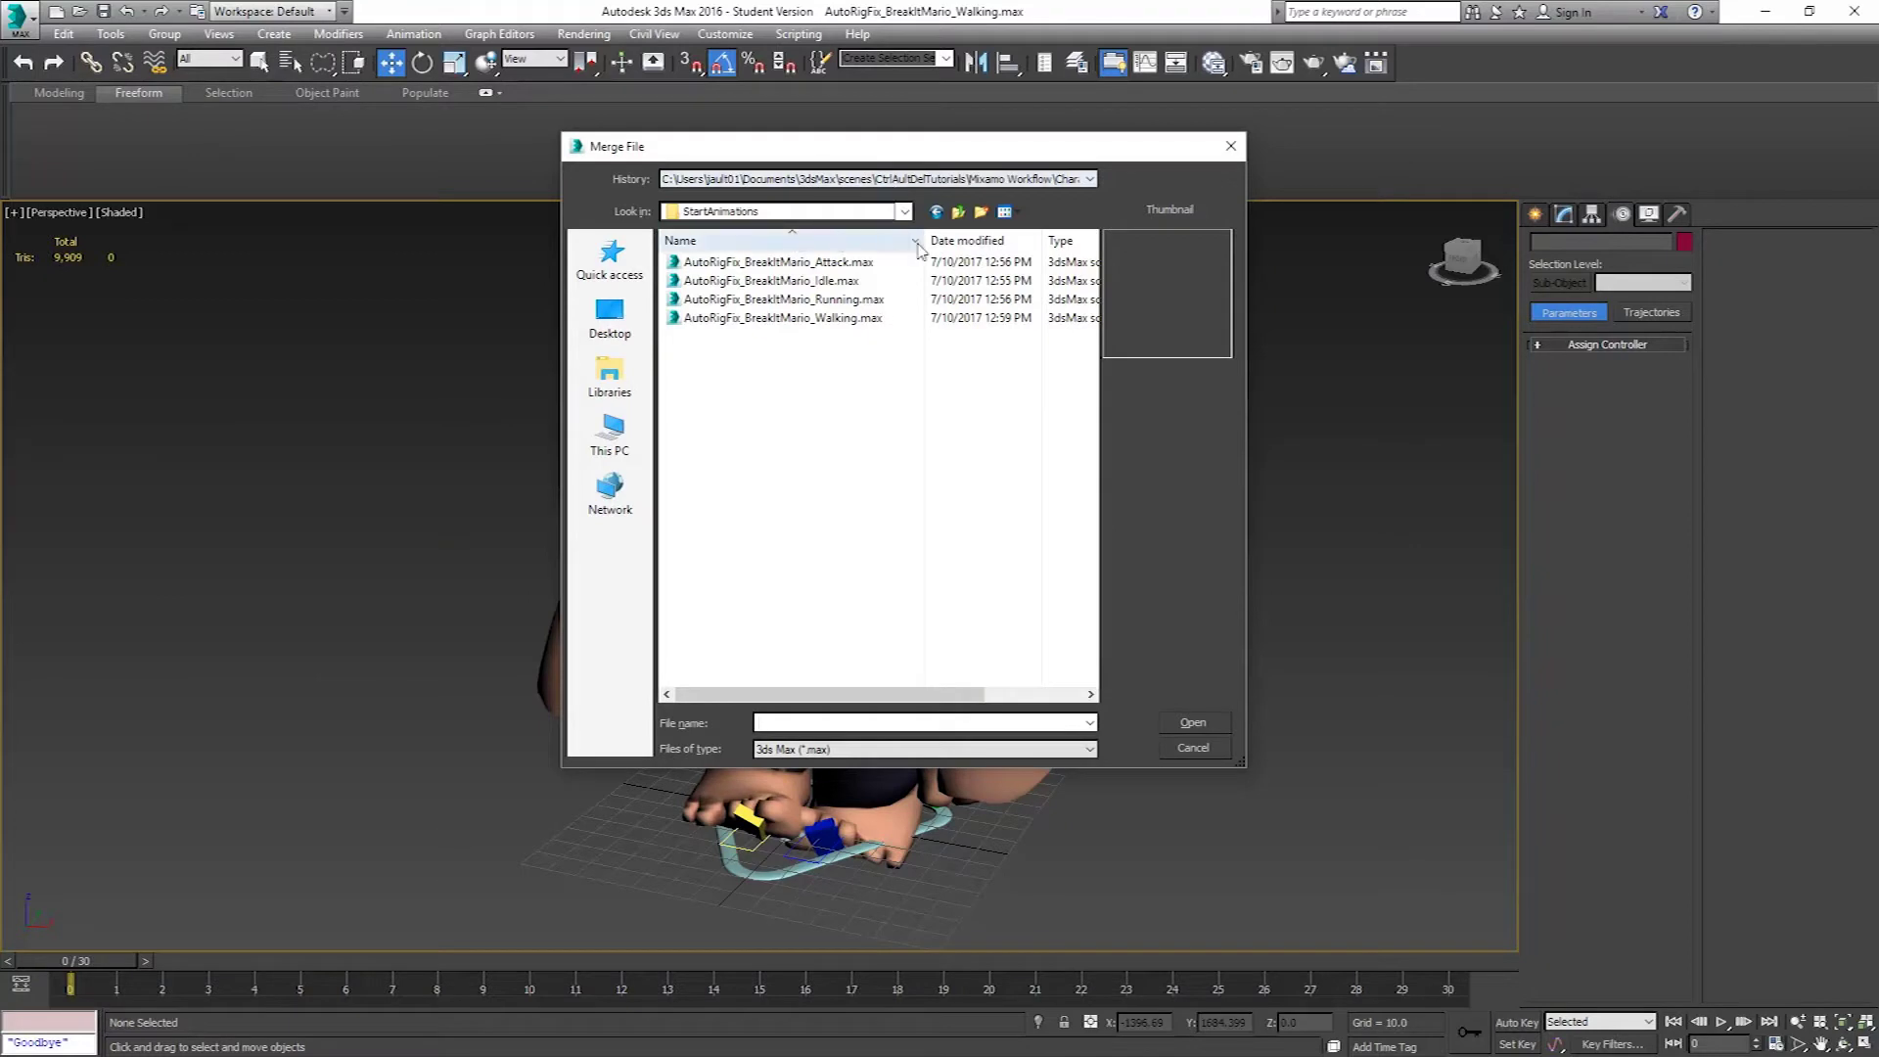
left_click(961, 214)
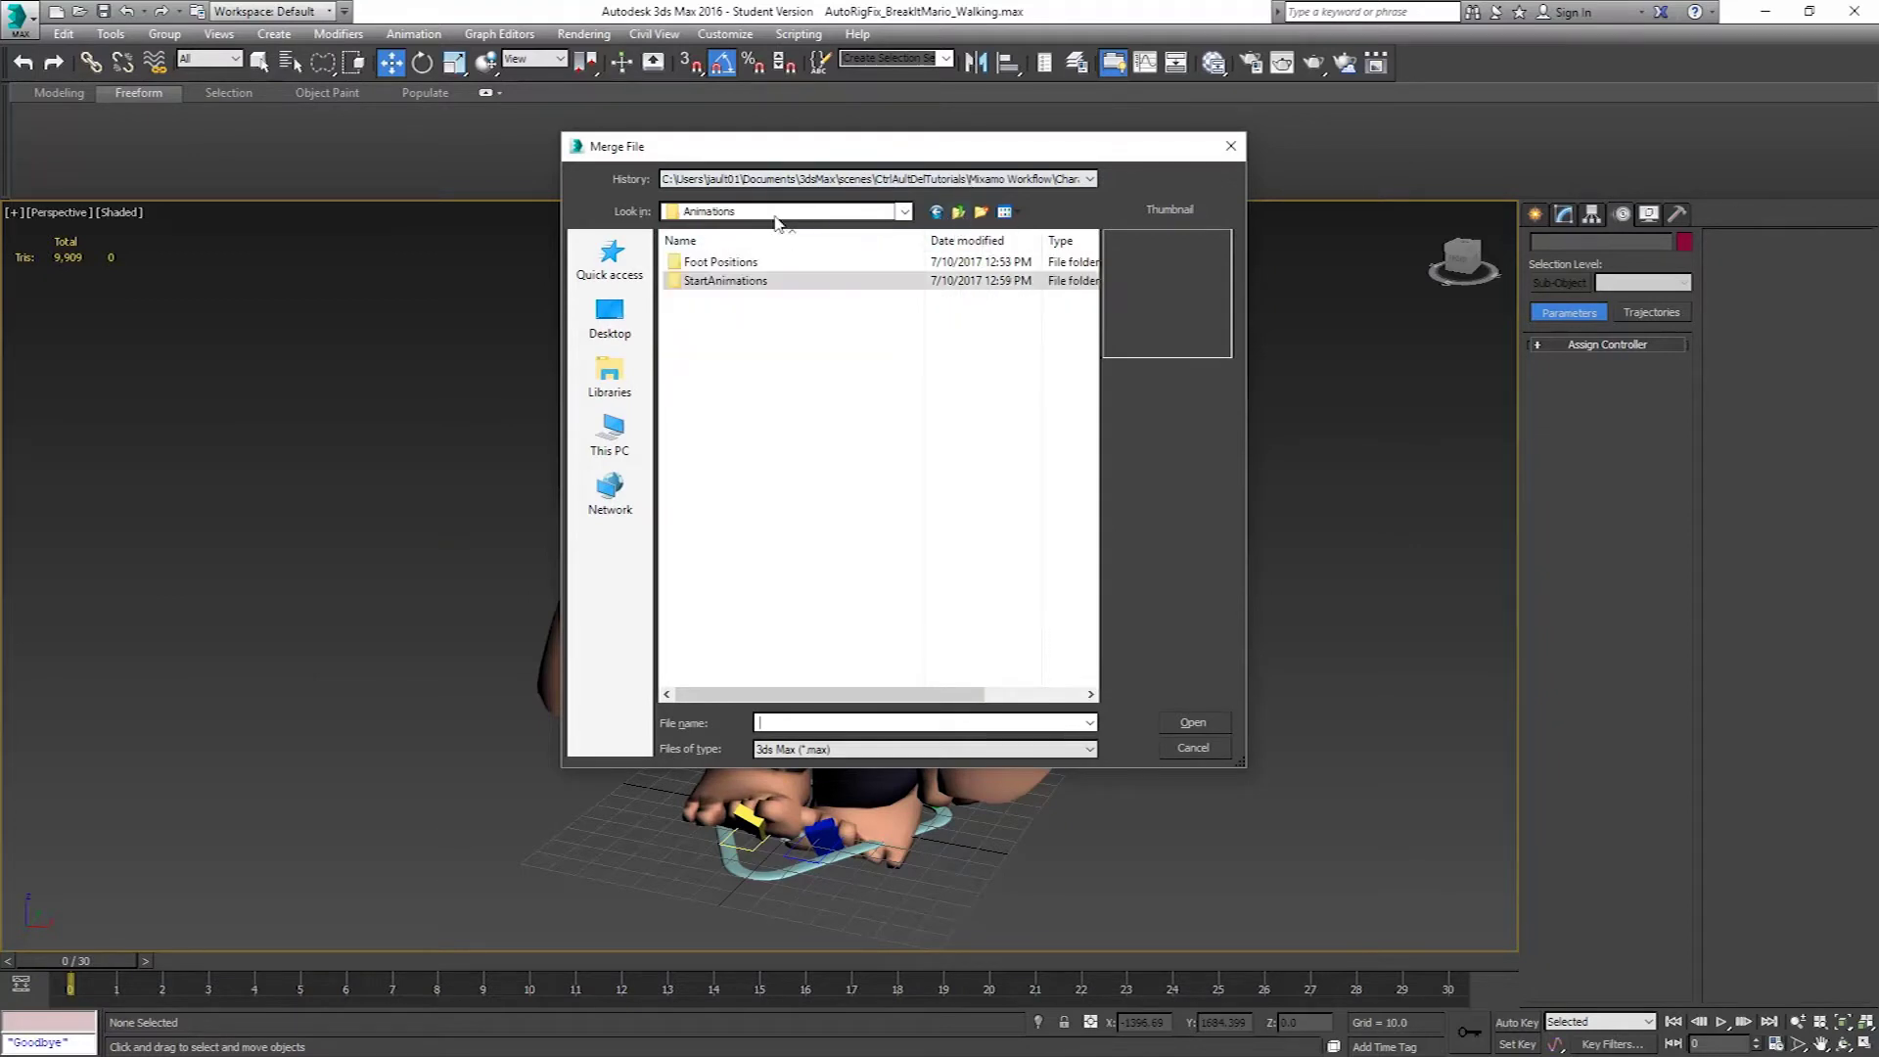
double_click(740, 264)
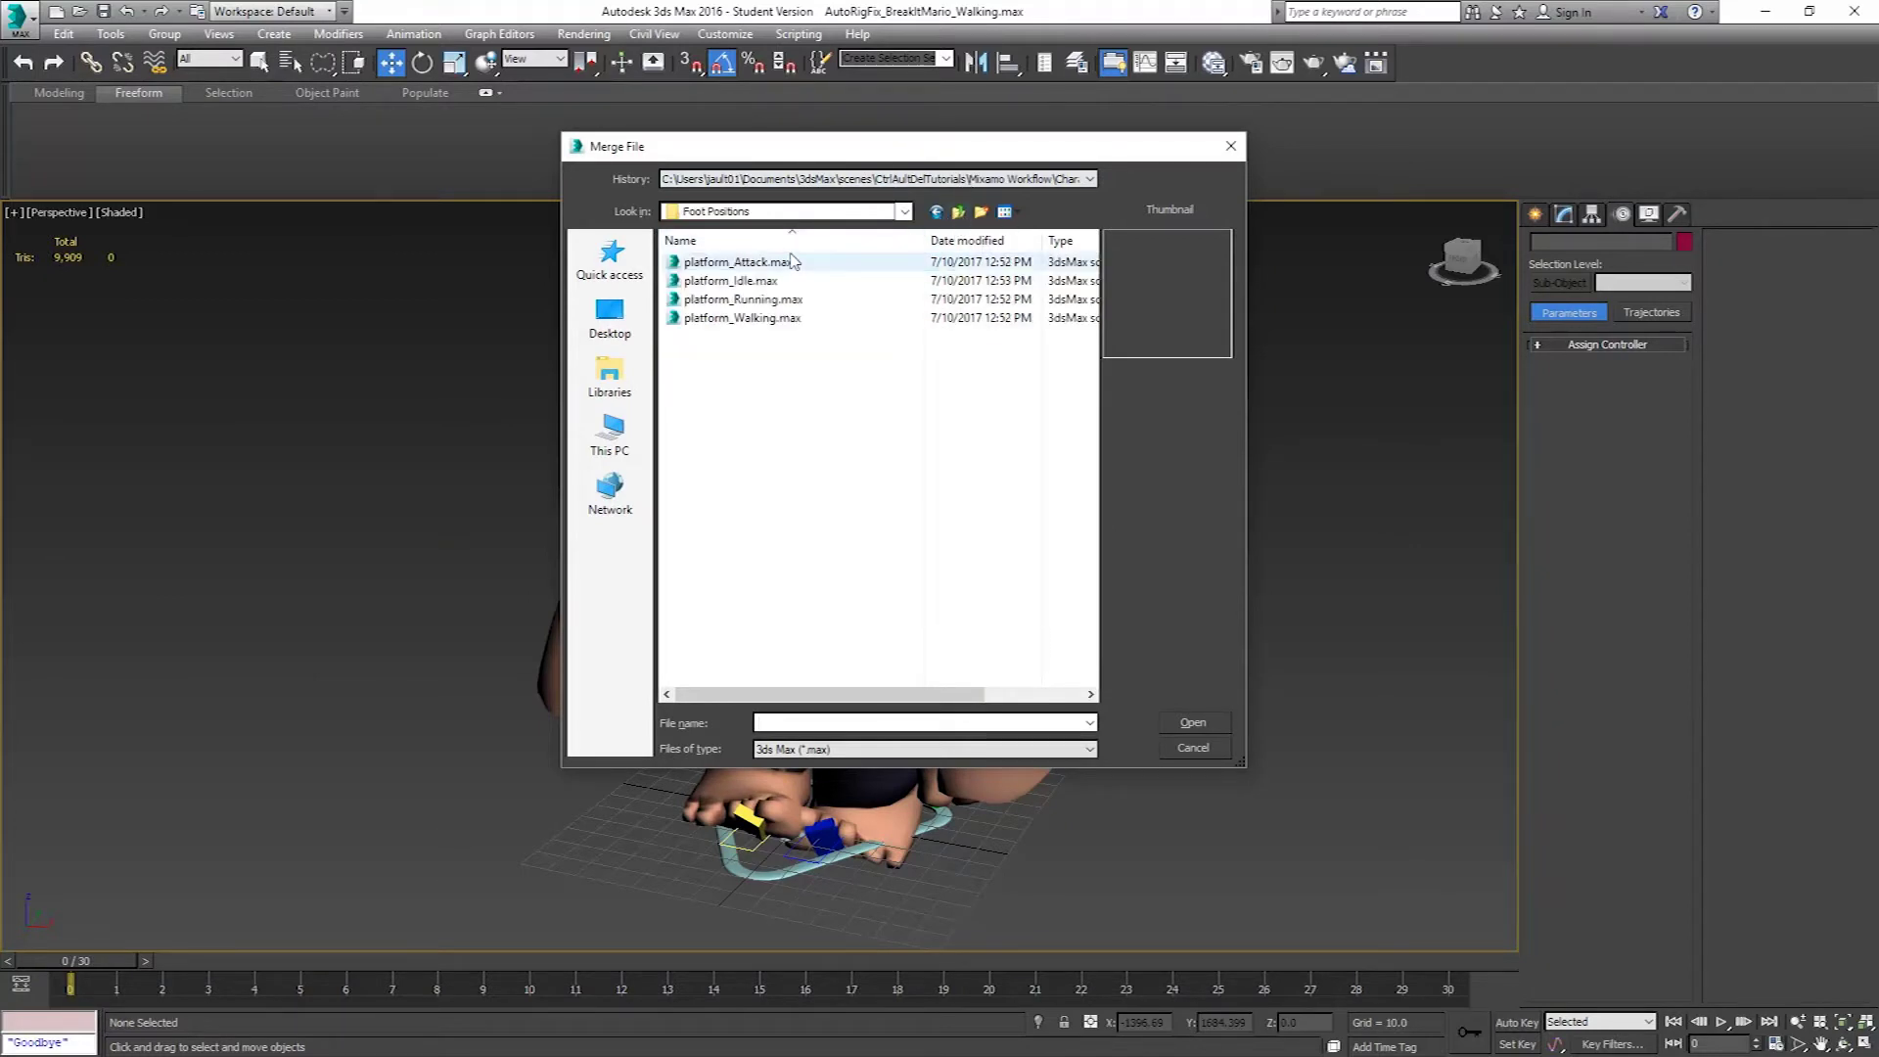
Merge Left_Baked and Right_Baked from platform_Walking.max into the scene.
left_click(741, 319)
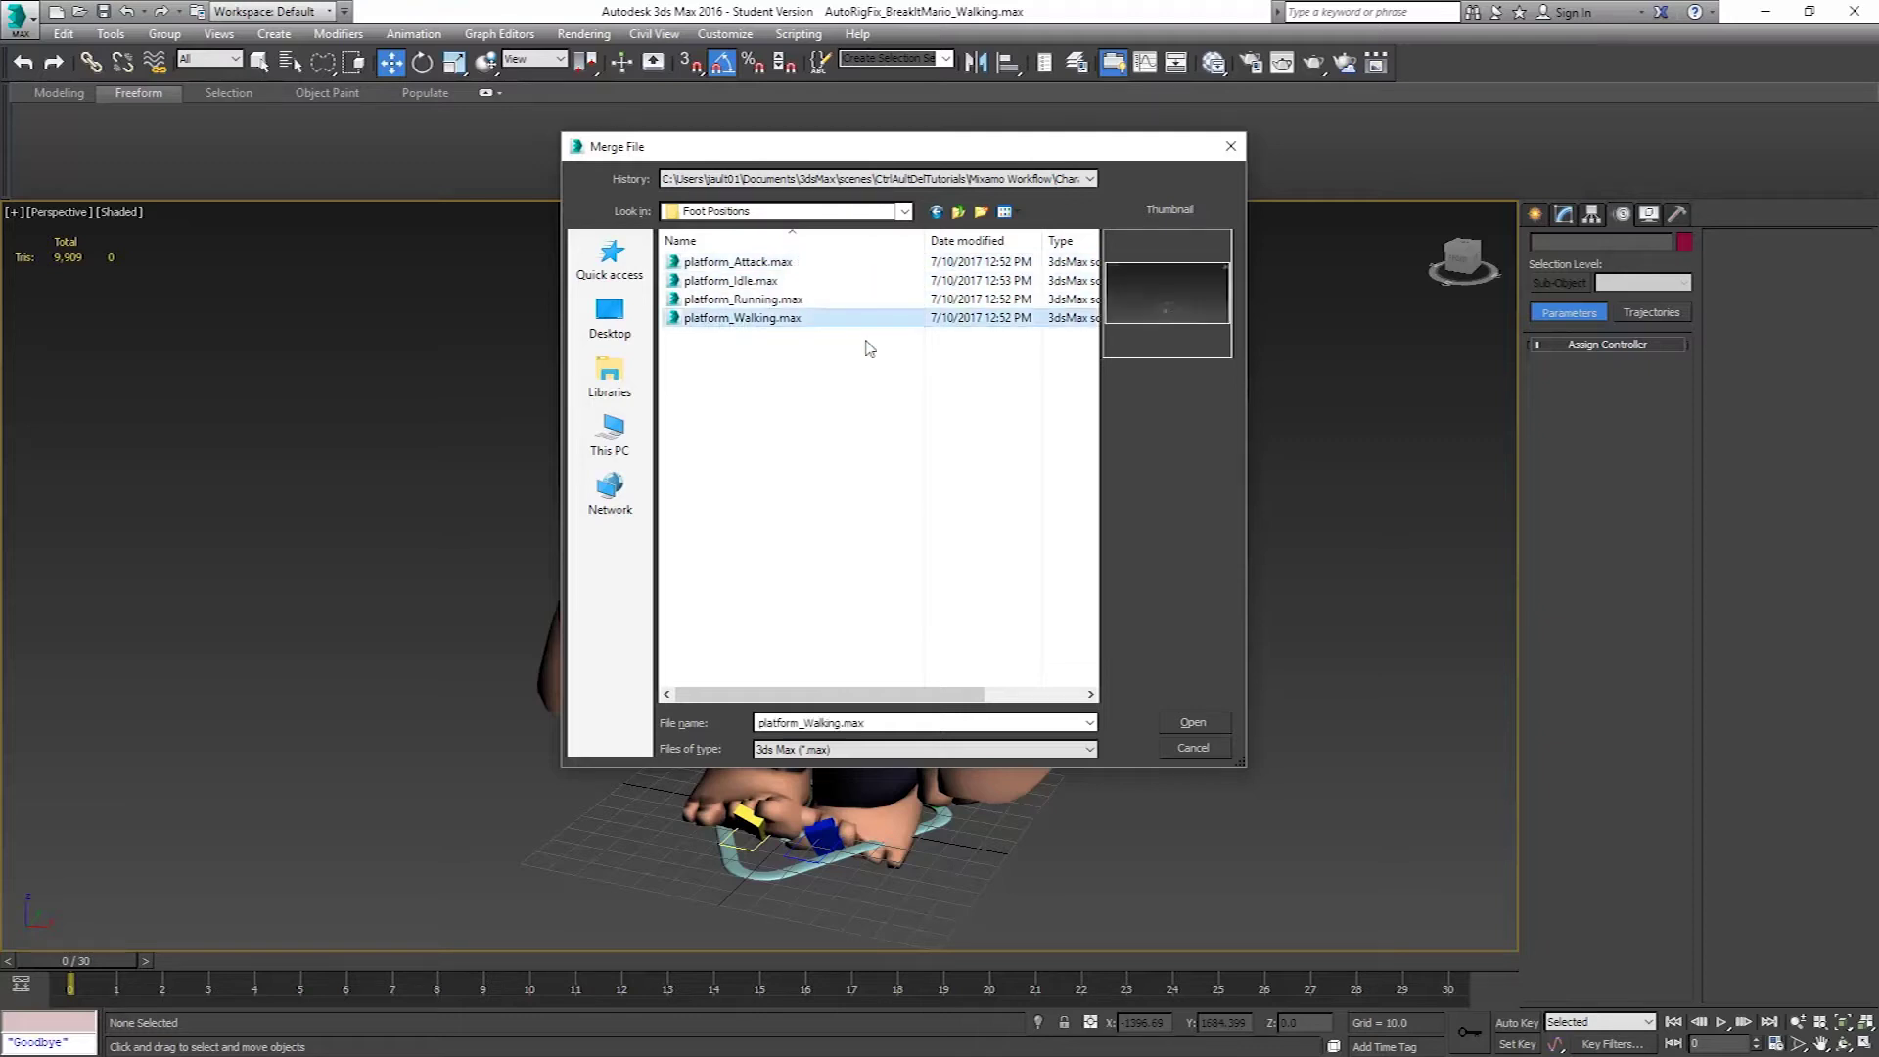
left_click(1207, 720)
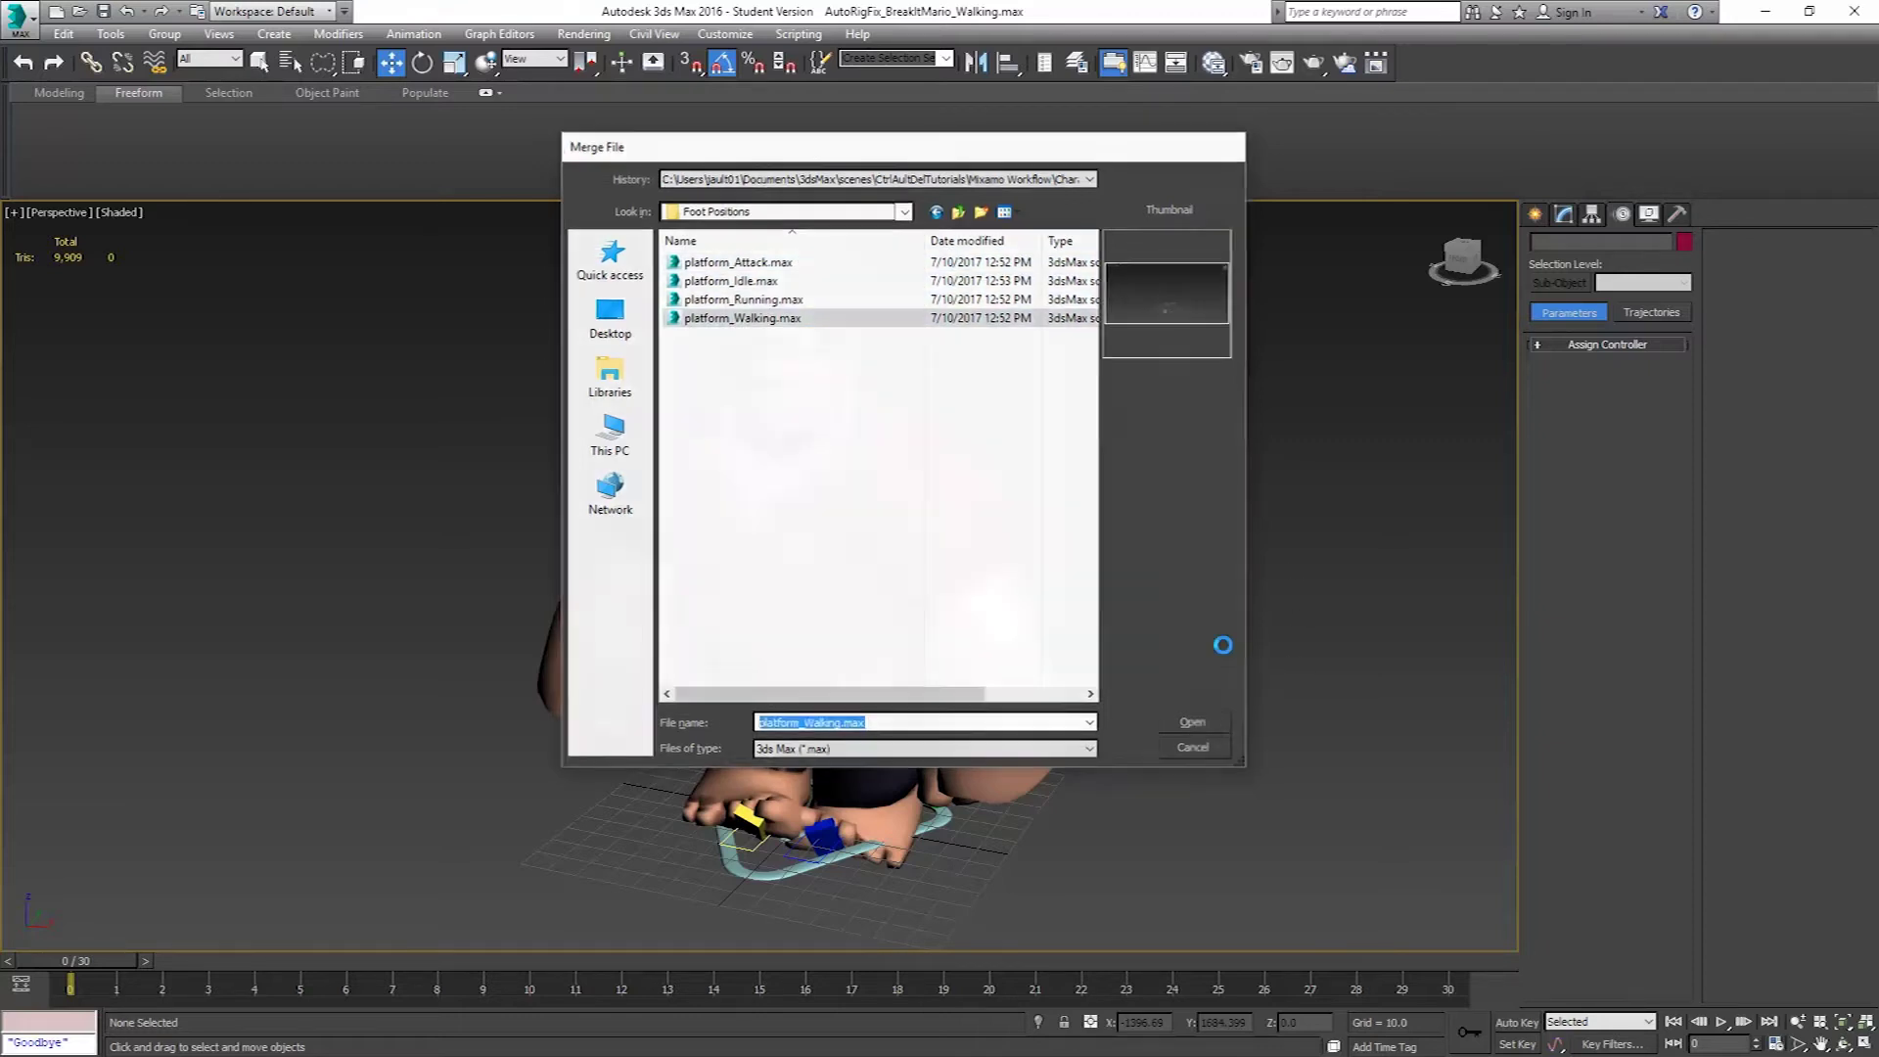
left_click(780, 363)
left_click(784, 375, "shift")
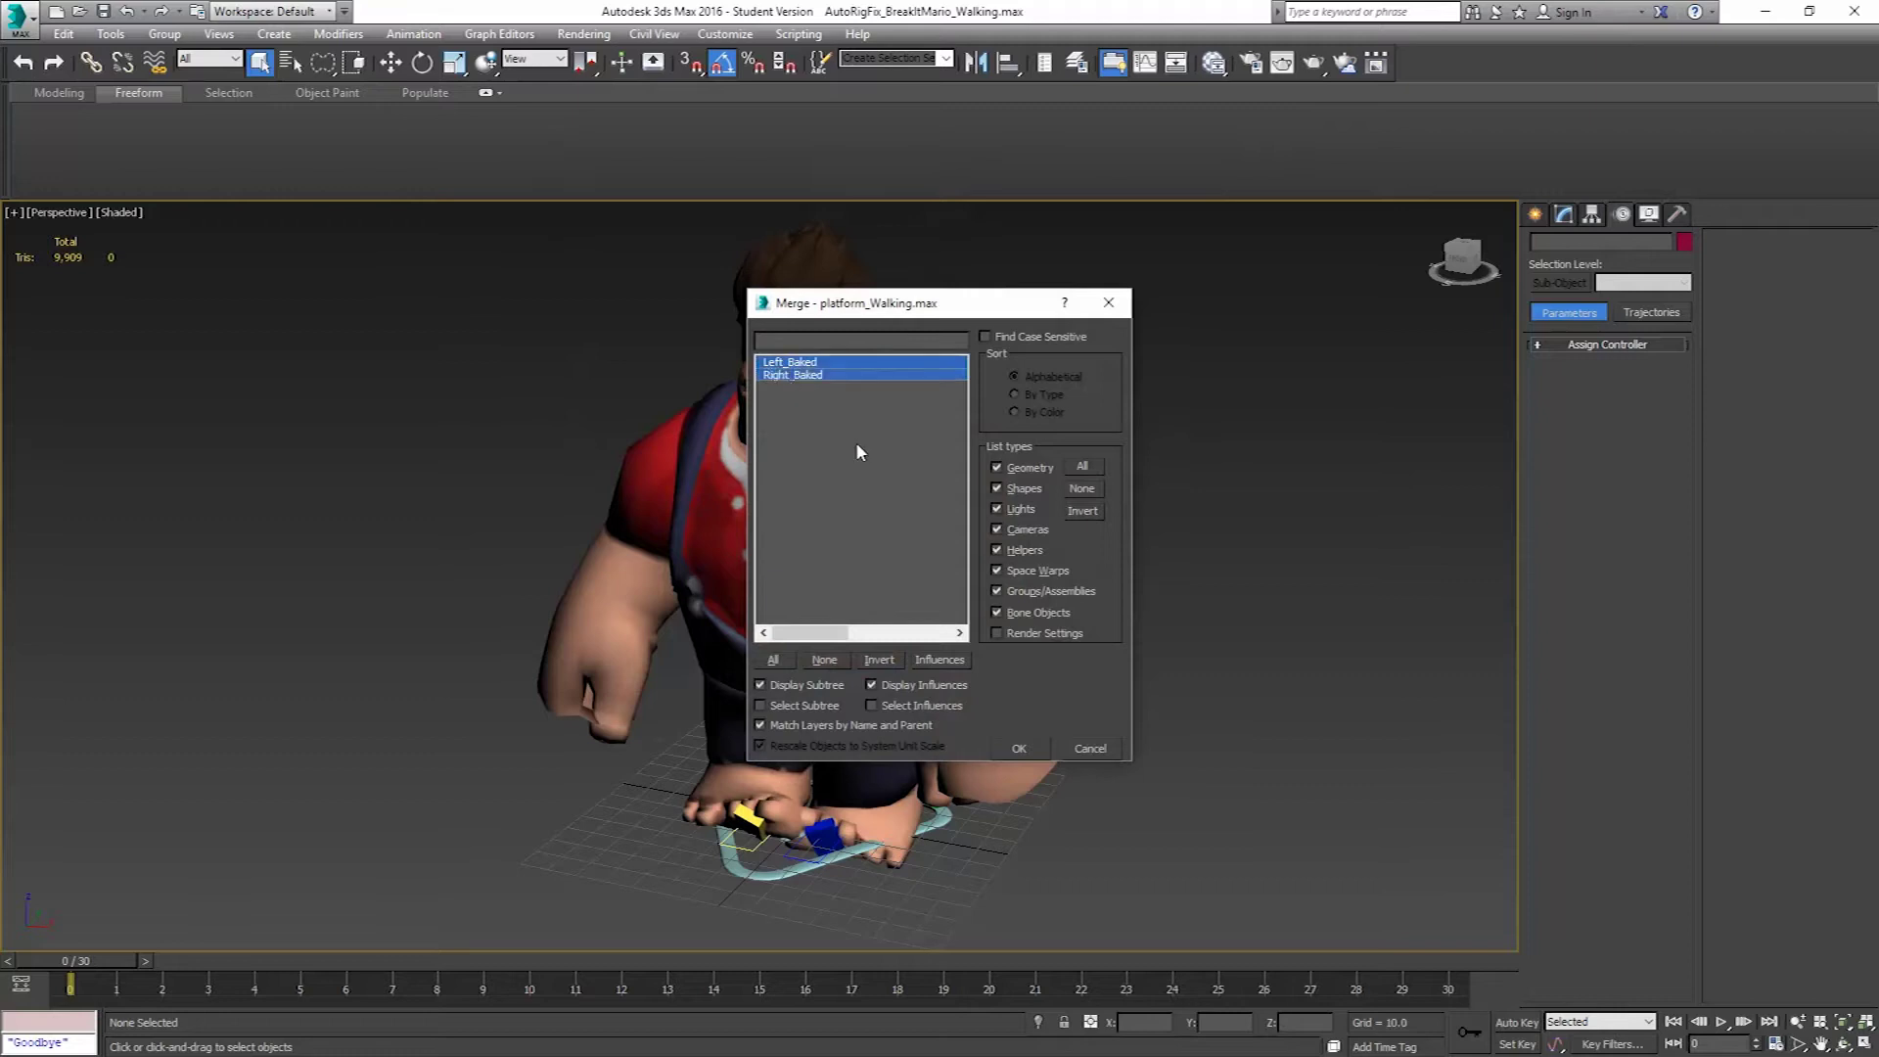
left_click(1019, 748)
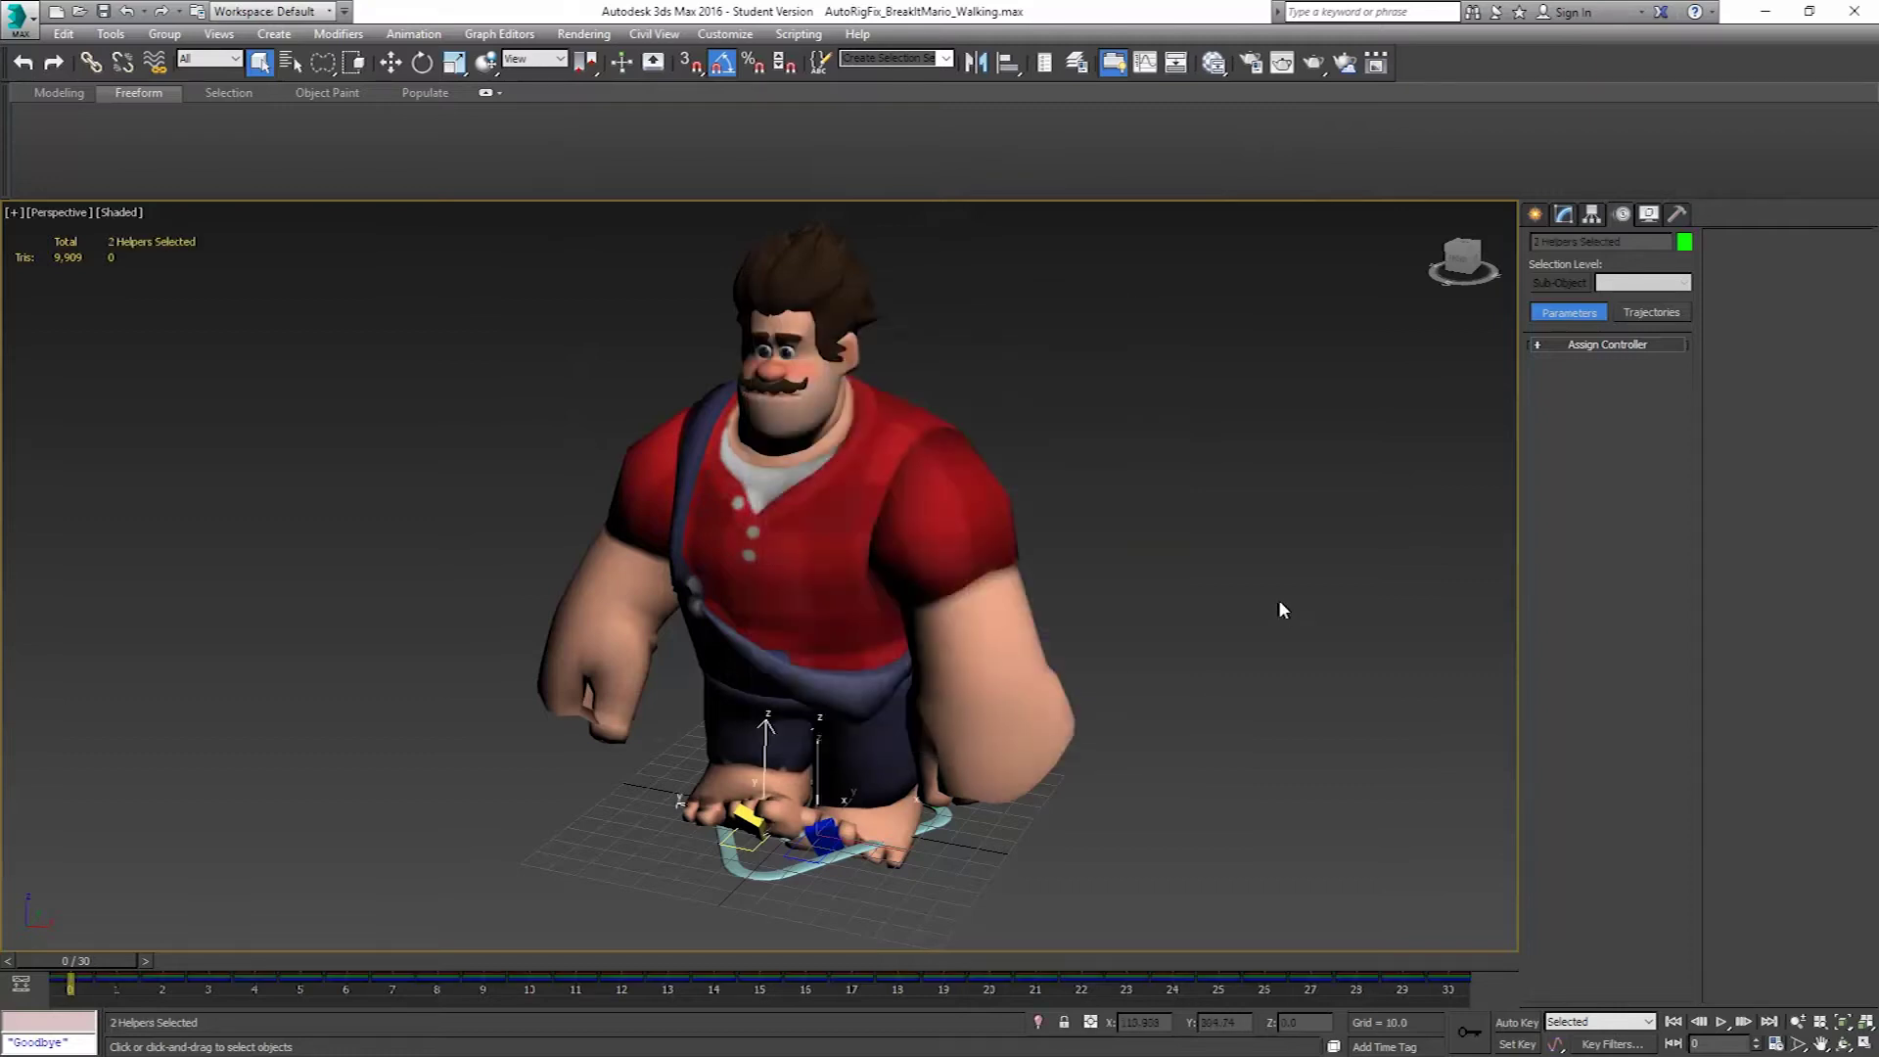
Restrict selection to CAT bones and select the leg bones with the foot platforms in wireframe.
mouse_move(874, 737)
middle_mouse_down("alt")
mouse_move(931, 709)
mouse_move(874, 614)
mouse_move(849, 632)
middle_mouse_up("alt")
scroll(824, 730, "up", 3)
key("F3")
scroll(850, 628, "up", 3)
scroll(978, 606, "up", 2)
left_click(1009, 617)
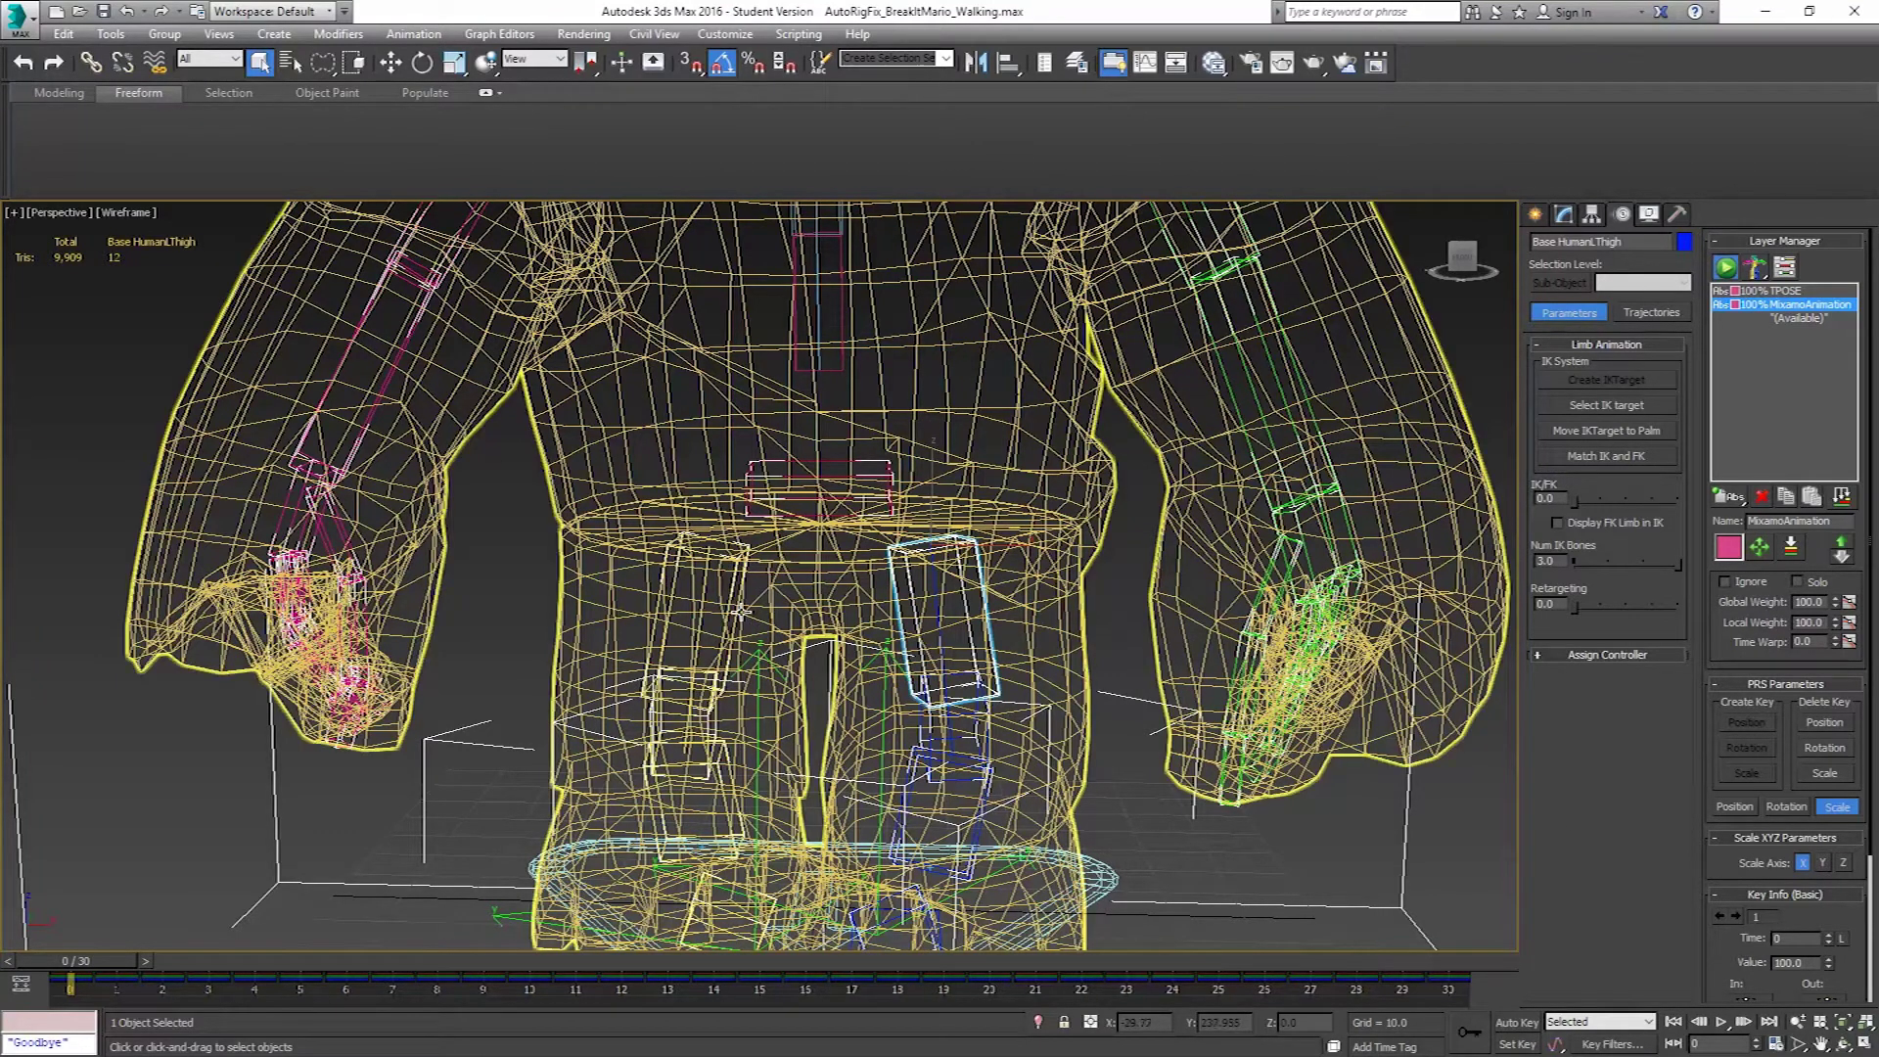
left_click(181, 58)
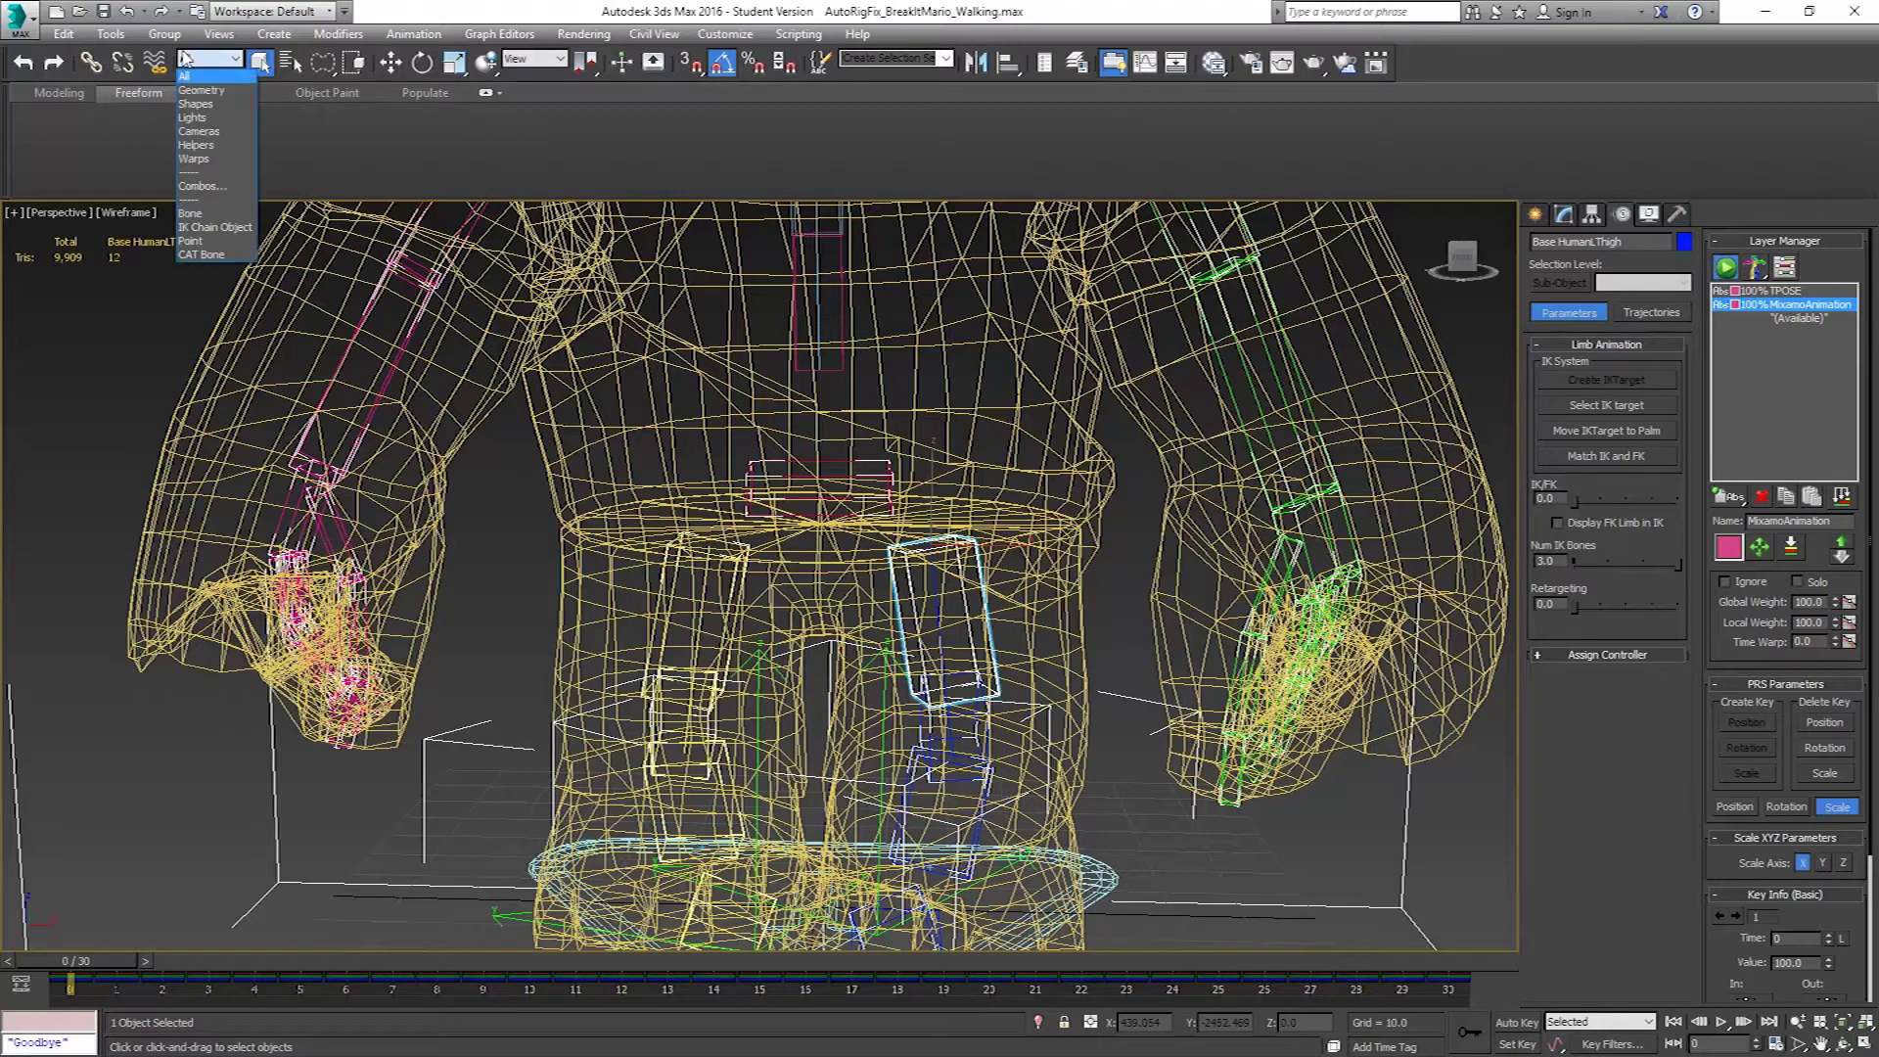
left_click(189, 257)
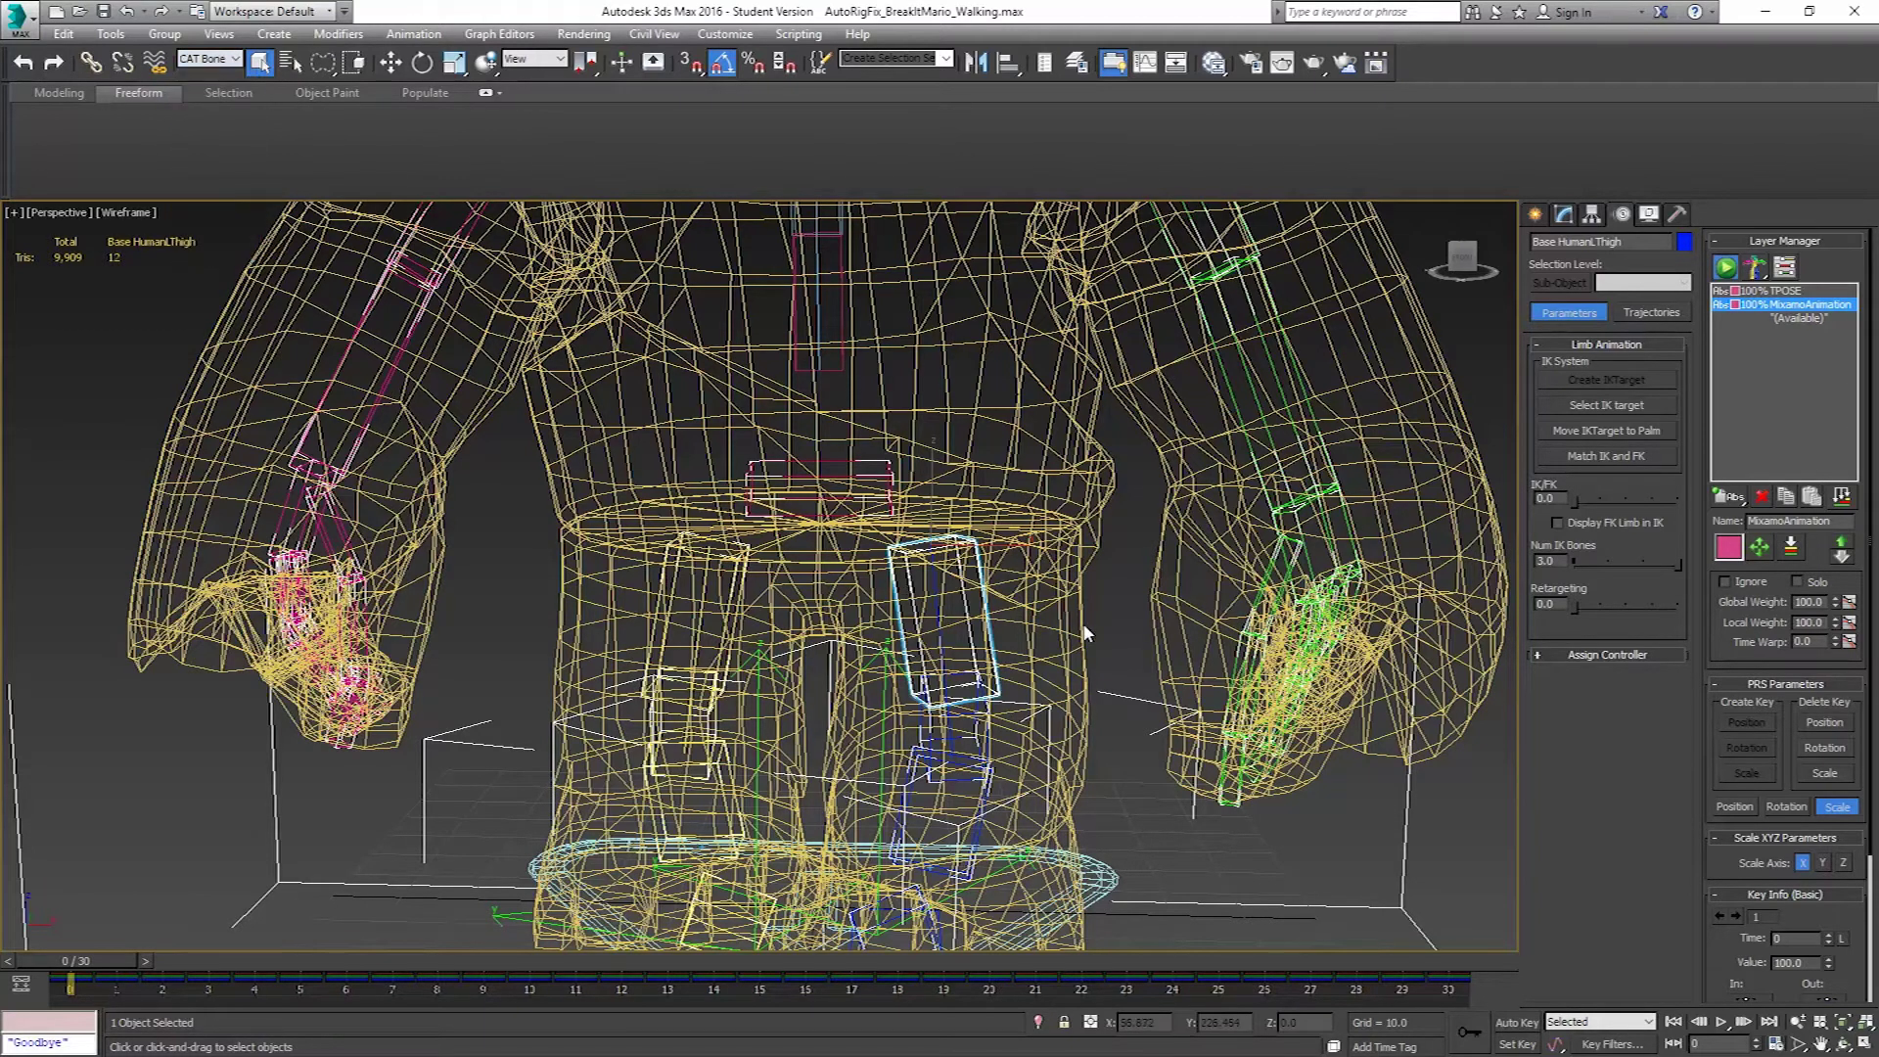
middle_click_drag(1081, 637, 1103, 490, "alt")
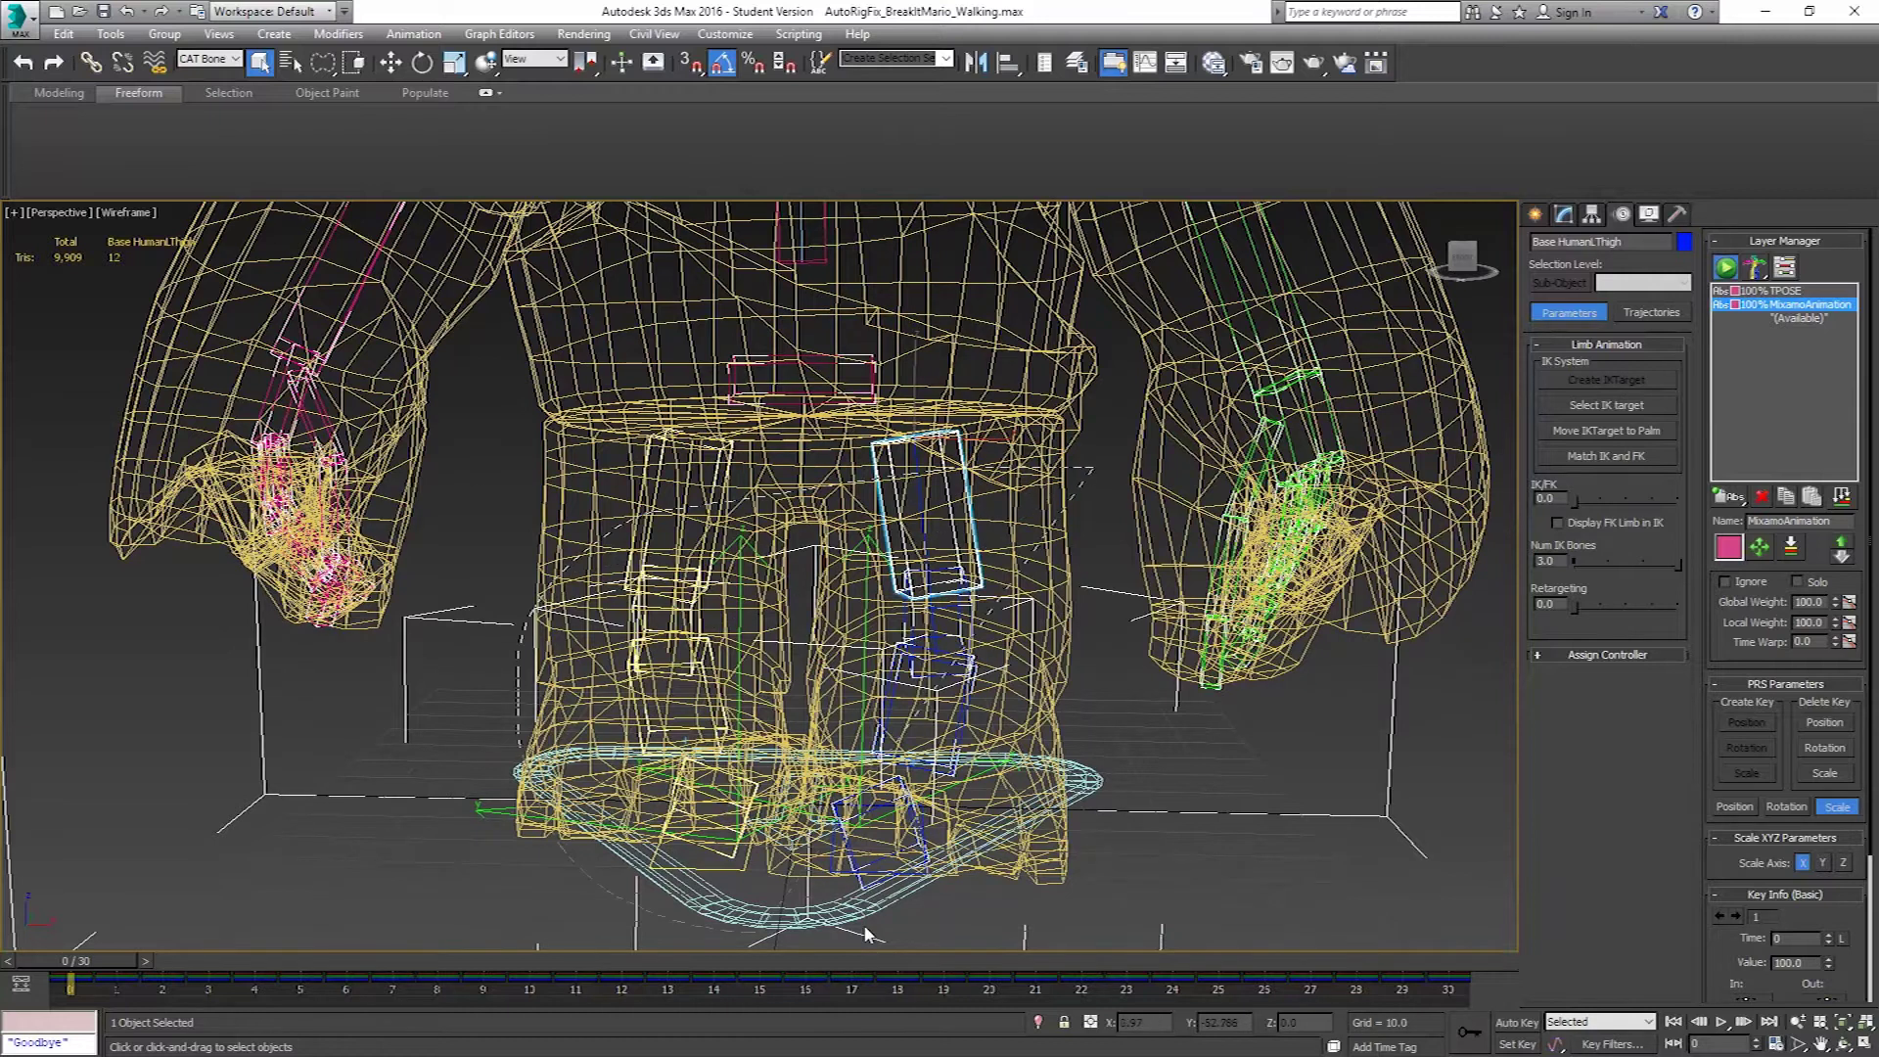
left_click_drag(865, 927, 1077, 489)
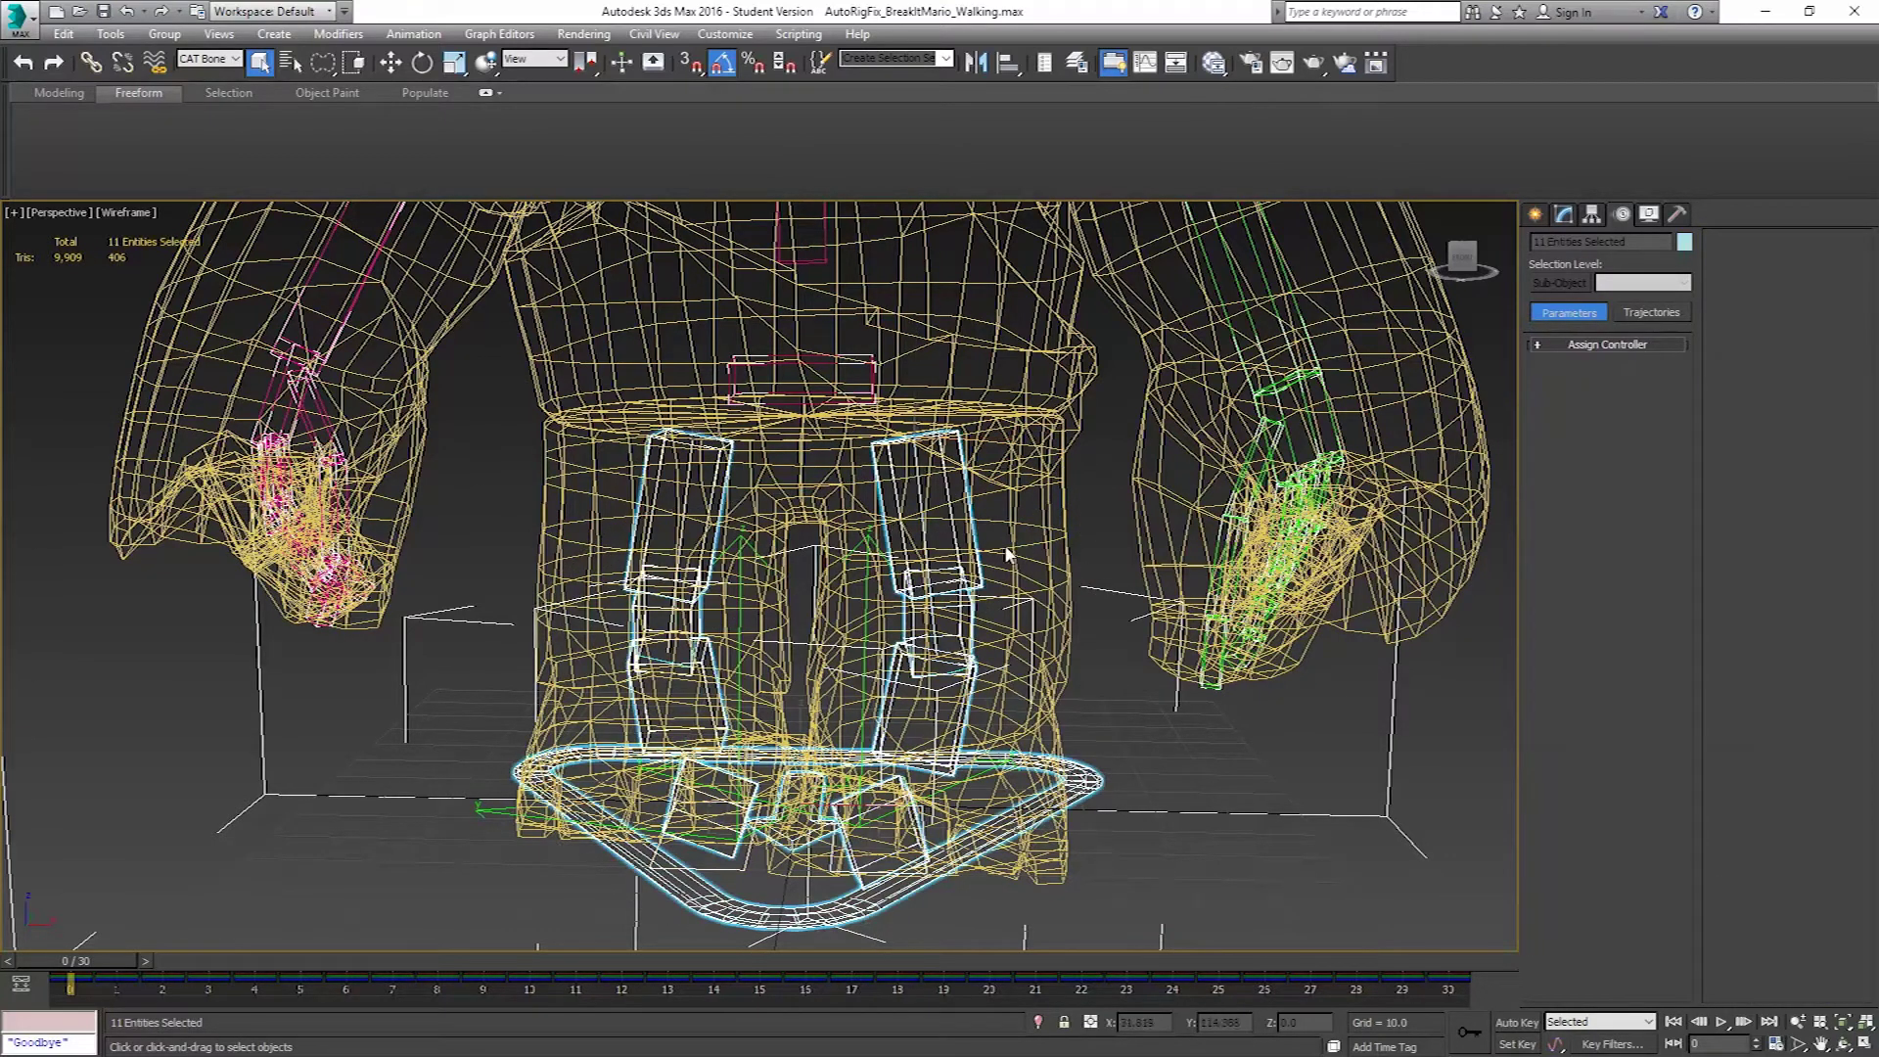
Delete the leg keys from frame 0 to 30 and check the straightened legs.
left_click_drag(1489, 982, 20, 930)
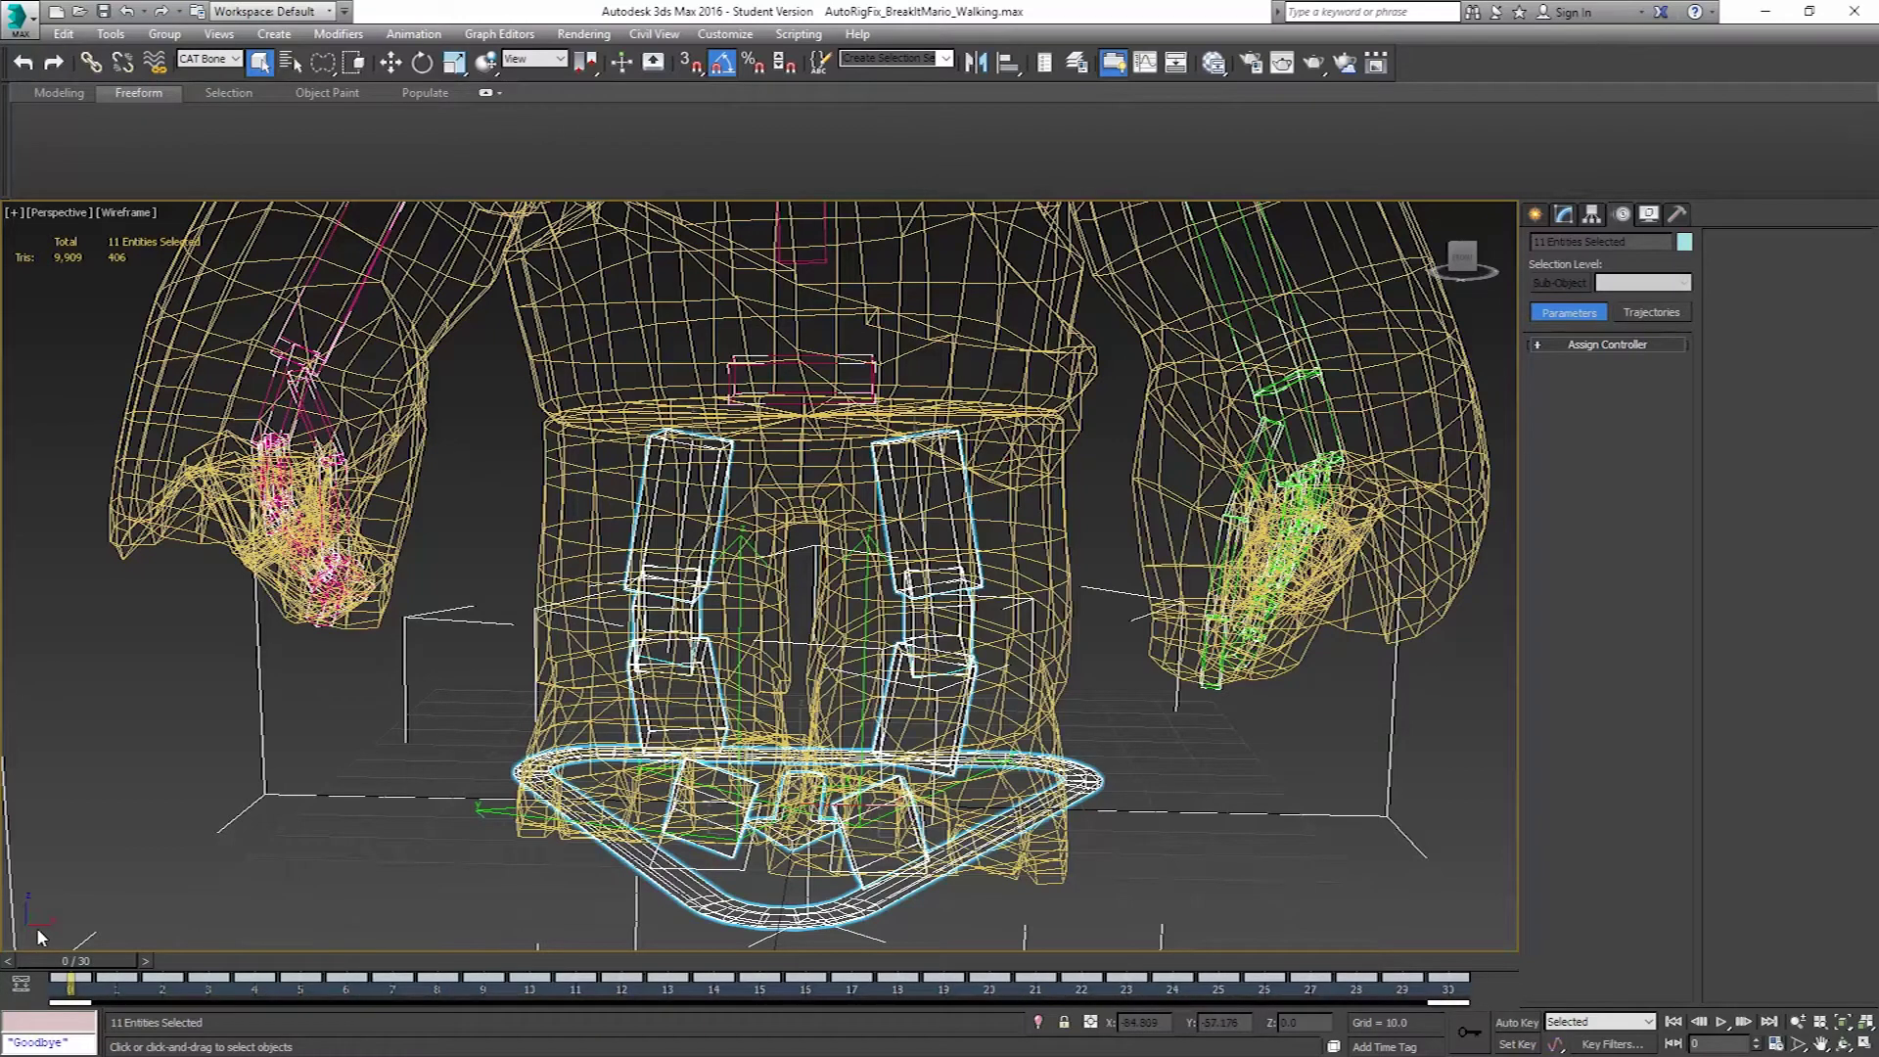
key("Delete")
middle_click_drag(791, 839, 874, 863, "alt")
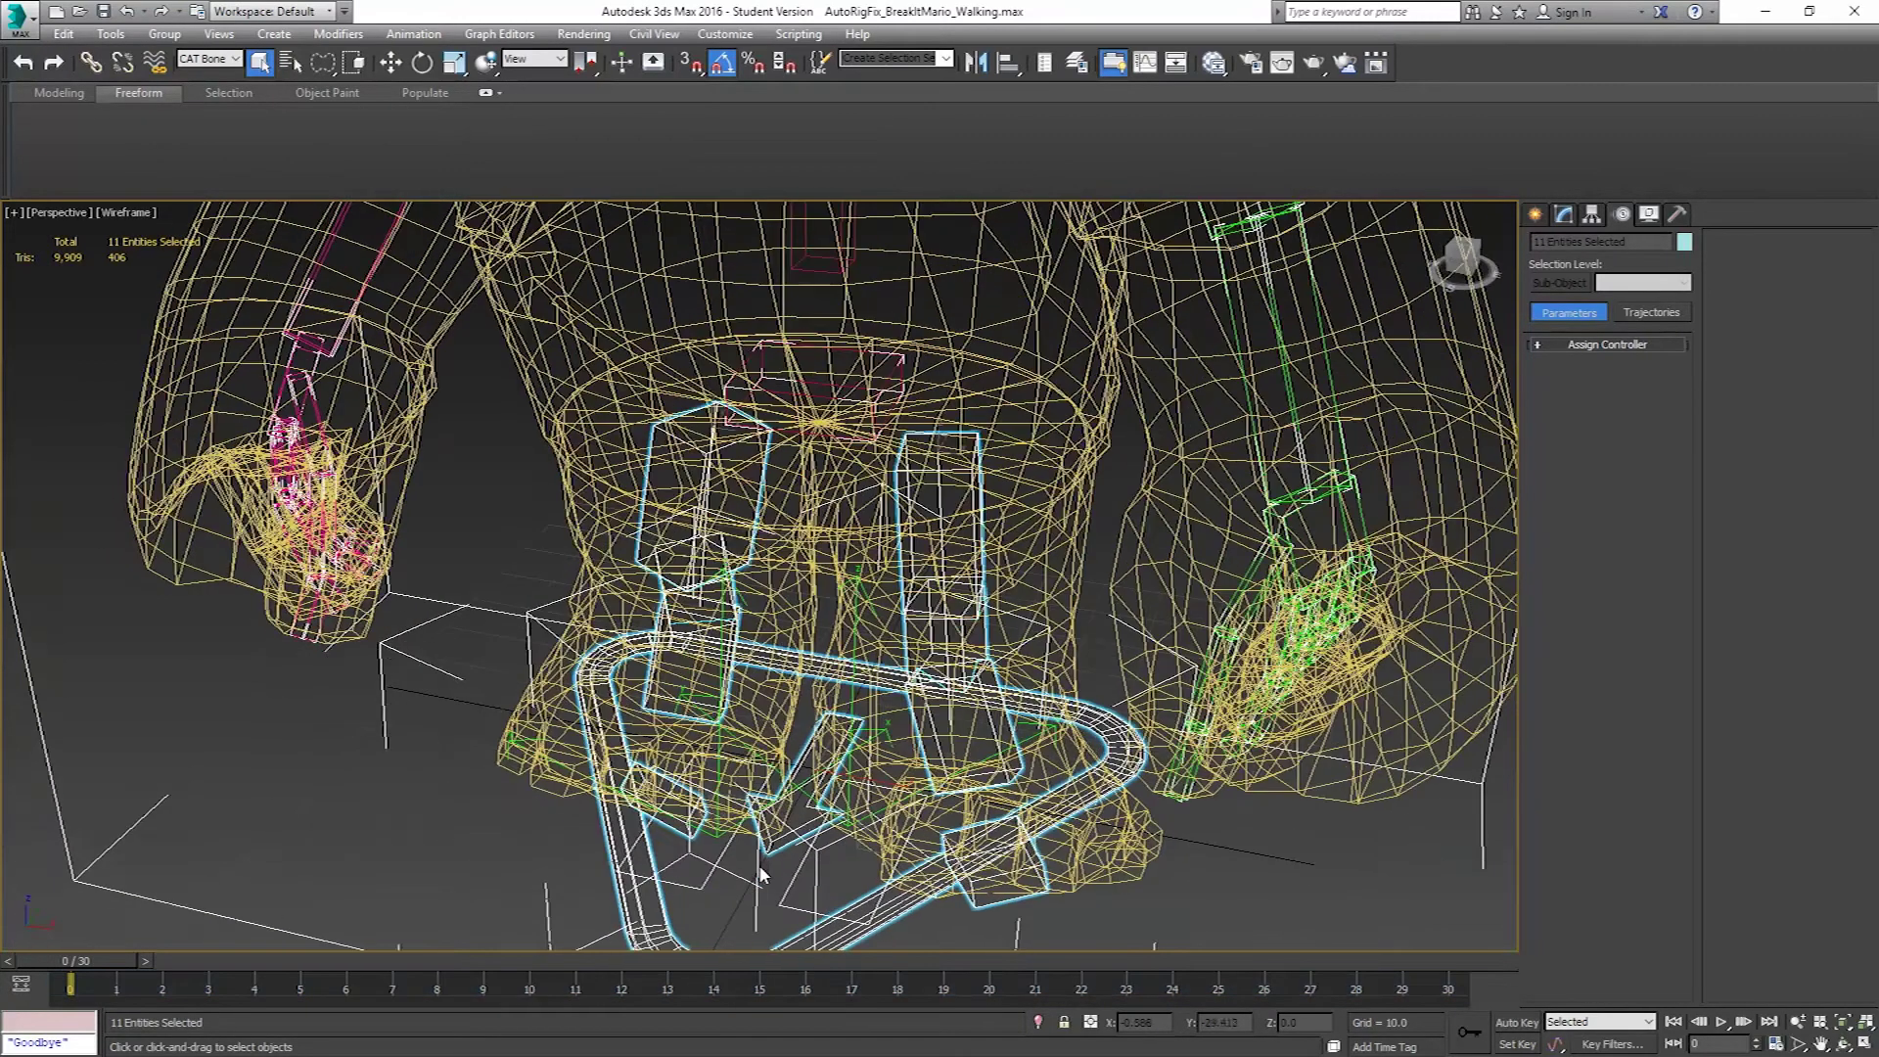
key("F3")
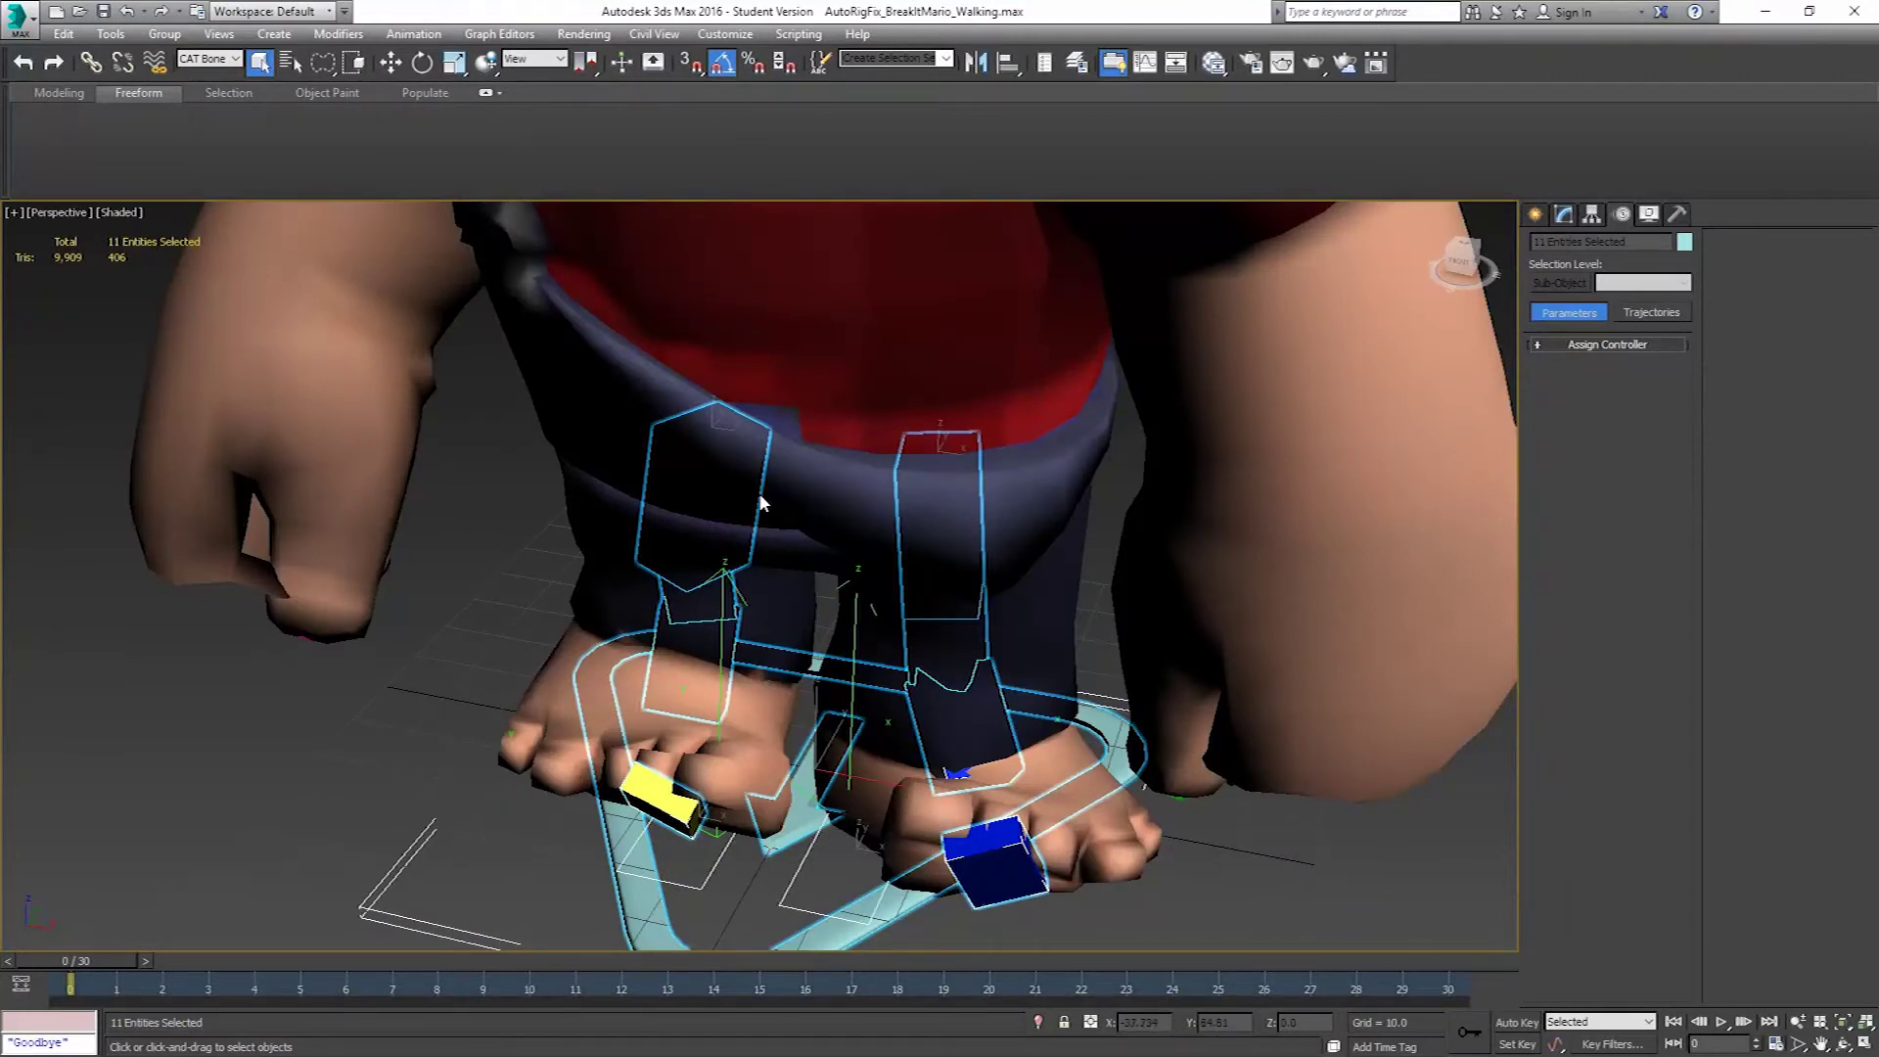
mouse_move(759, 503)
middle_mouse_down("alt")
mouse_move(832, 585)
mouse_move(845, 556)
middle_mouse_up("alt")
key("F3")
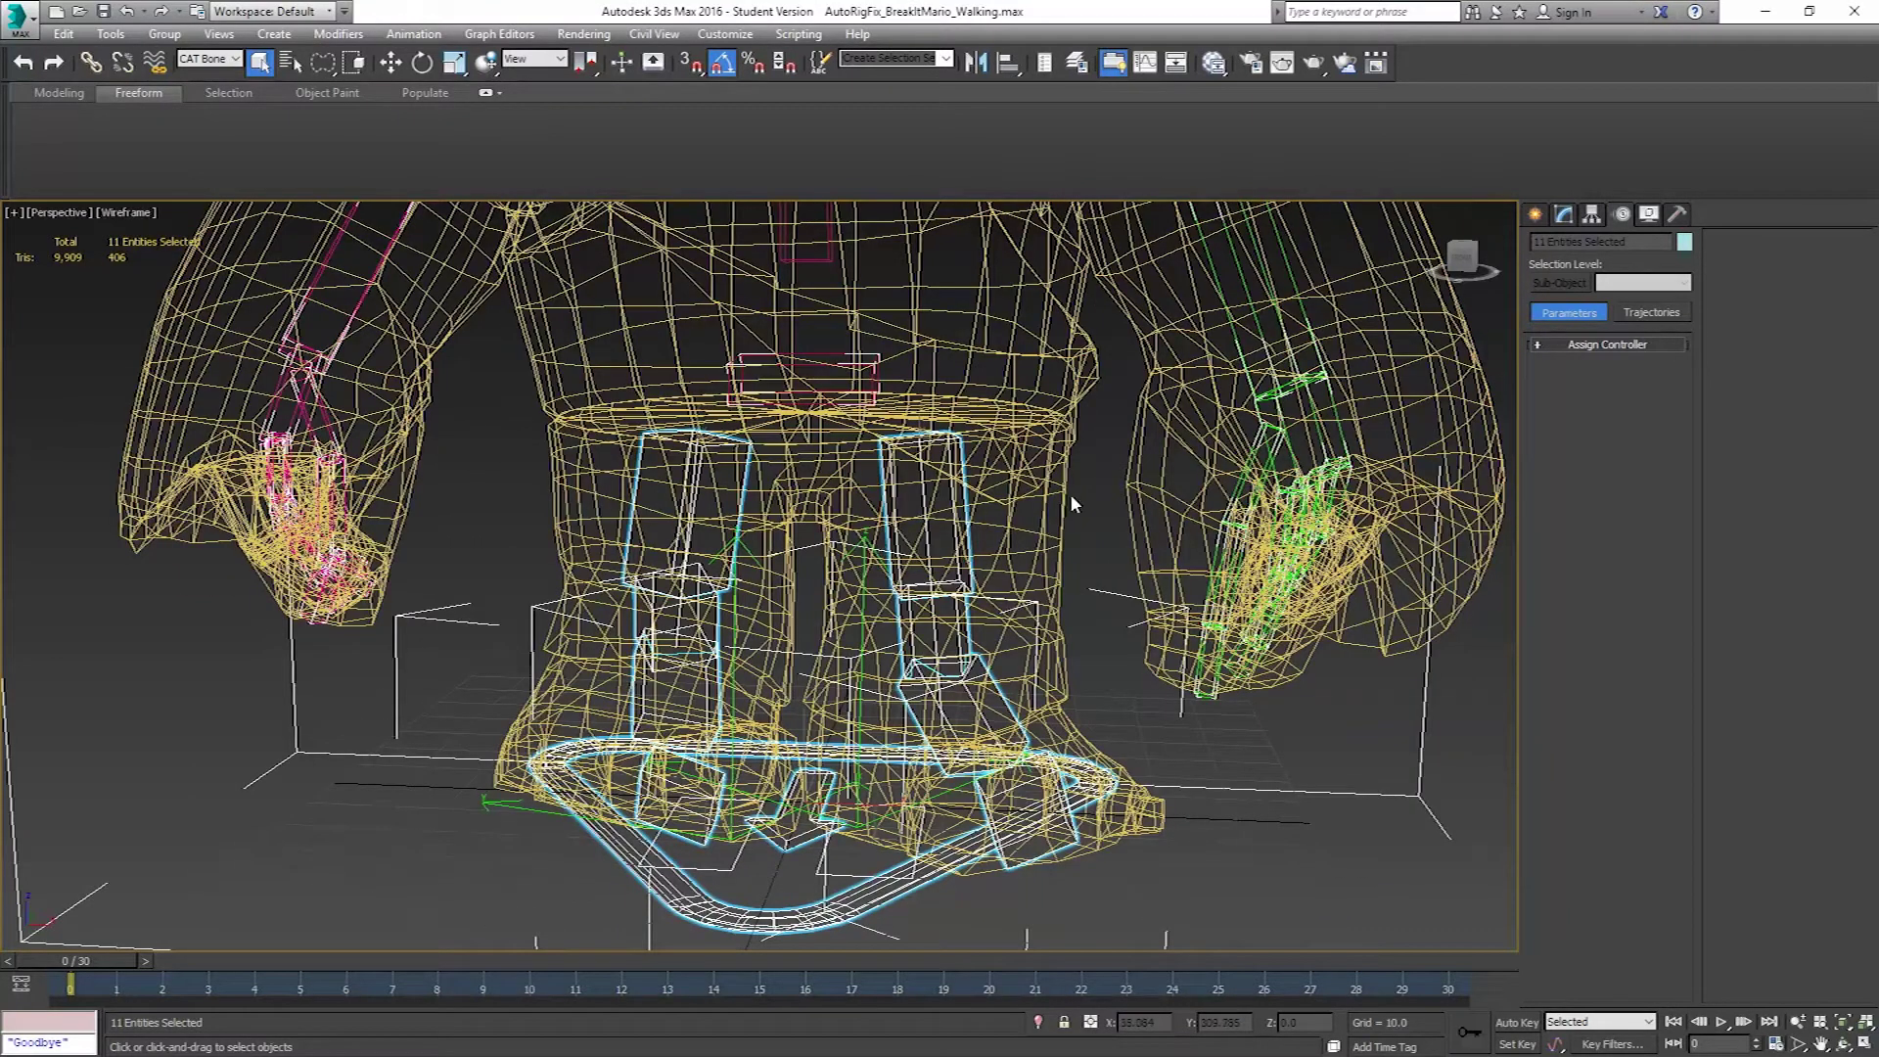
Set the MixamoAnimation local weight to 0 on the left and right thigh bones.
left_click(1119, 480)
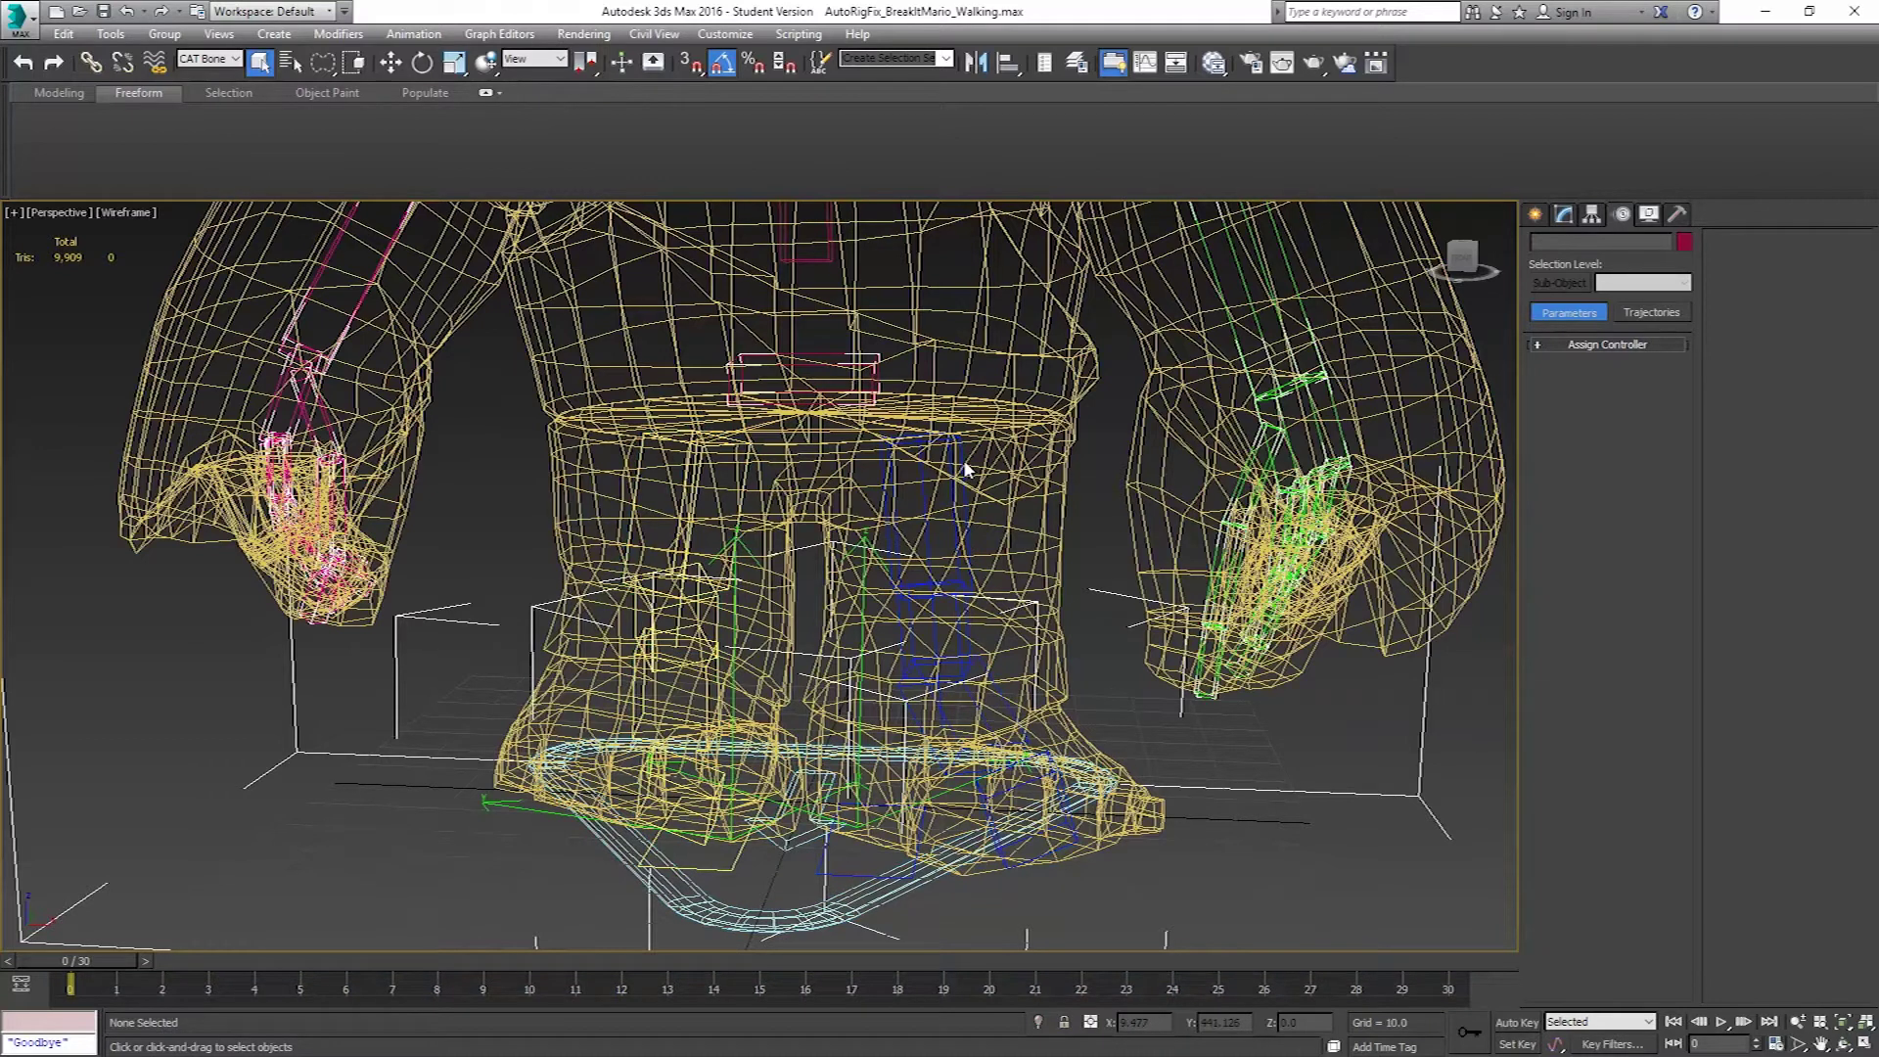
left_click(964, 472)
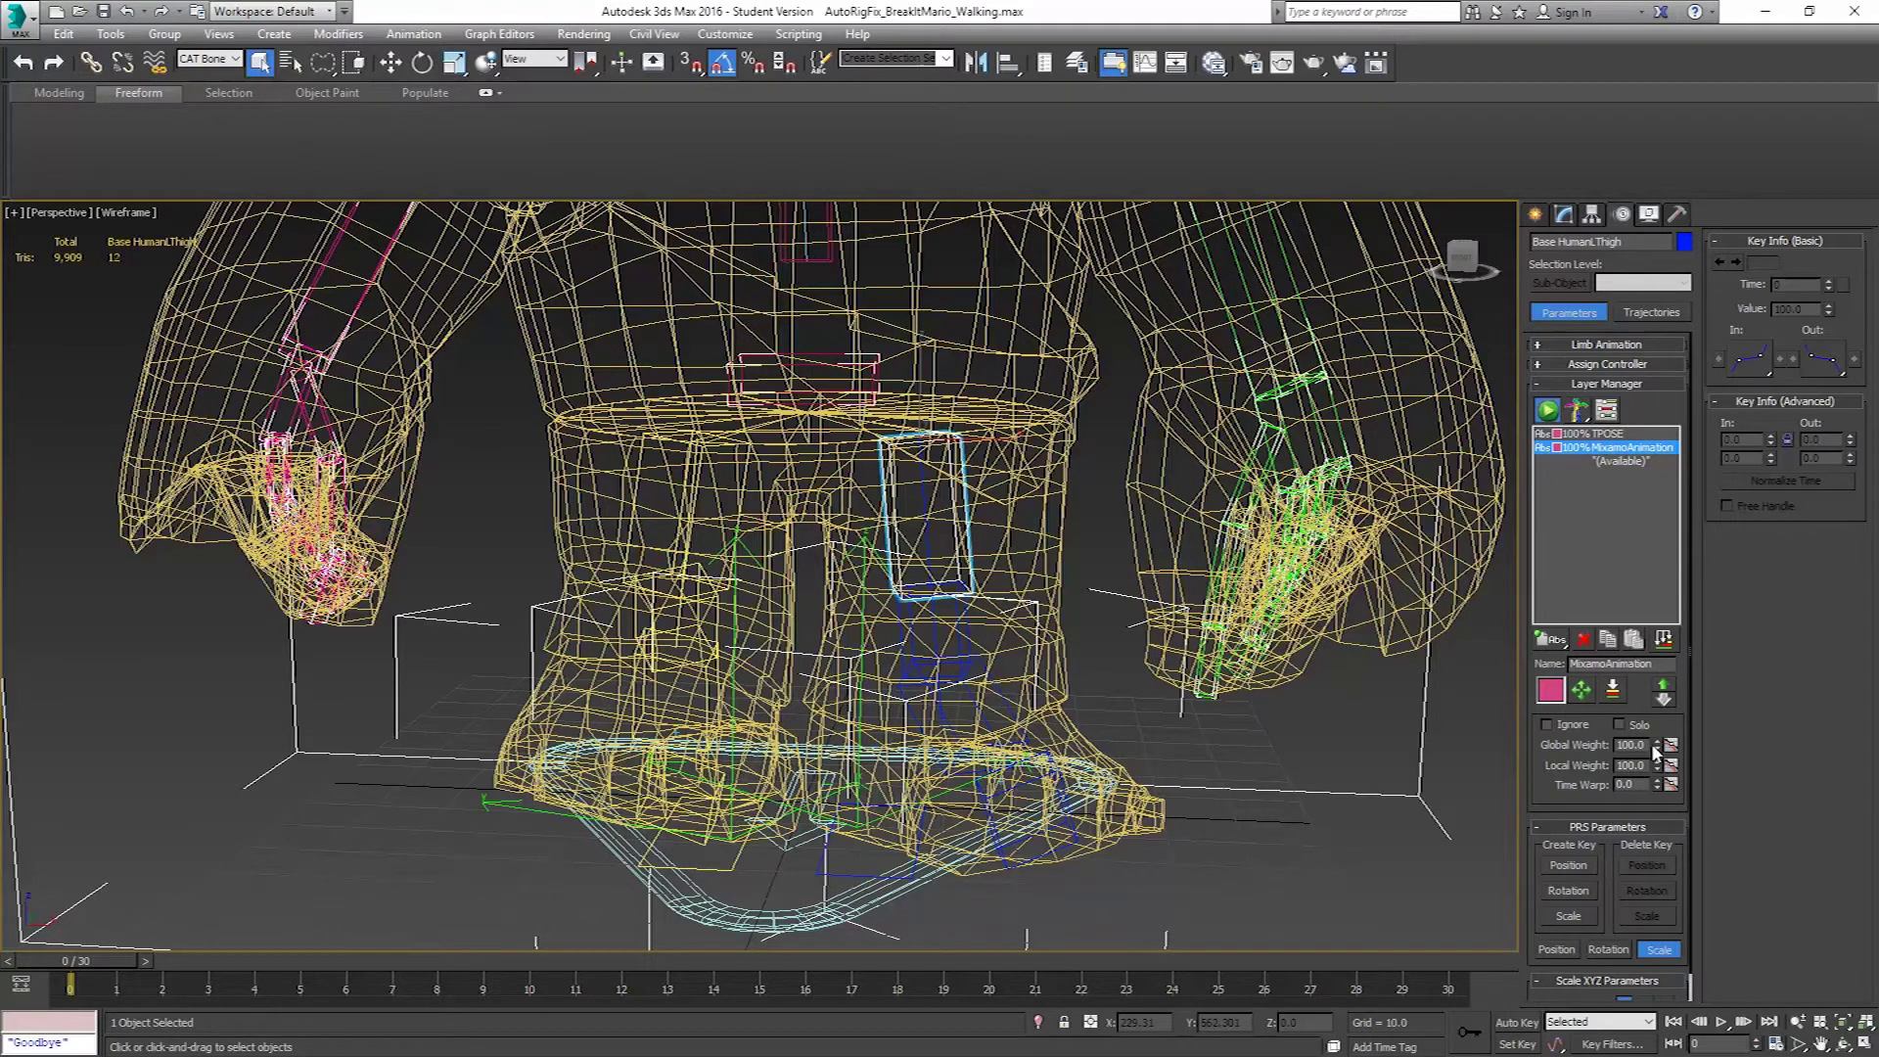
left_click_drag(1657, 752, 1644, 830)
left_click_drag(1657, 765, 1660, 962)
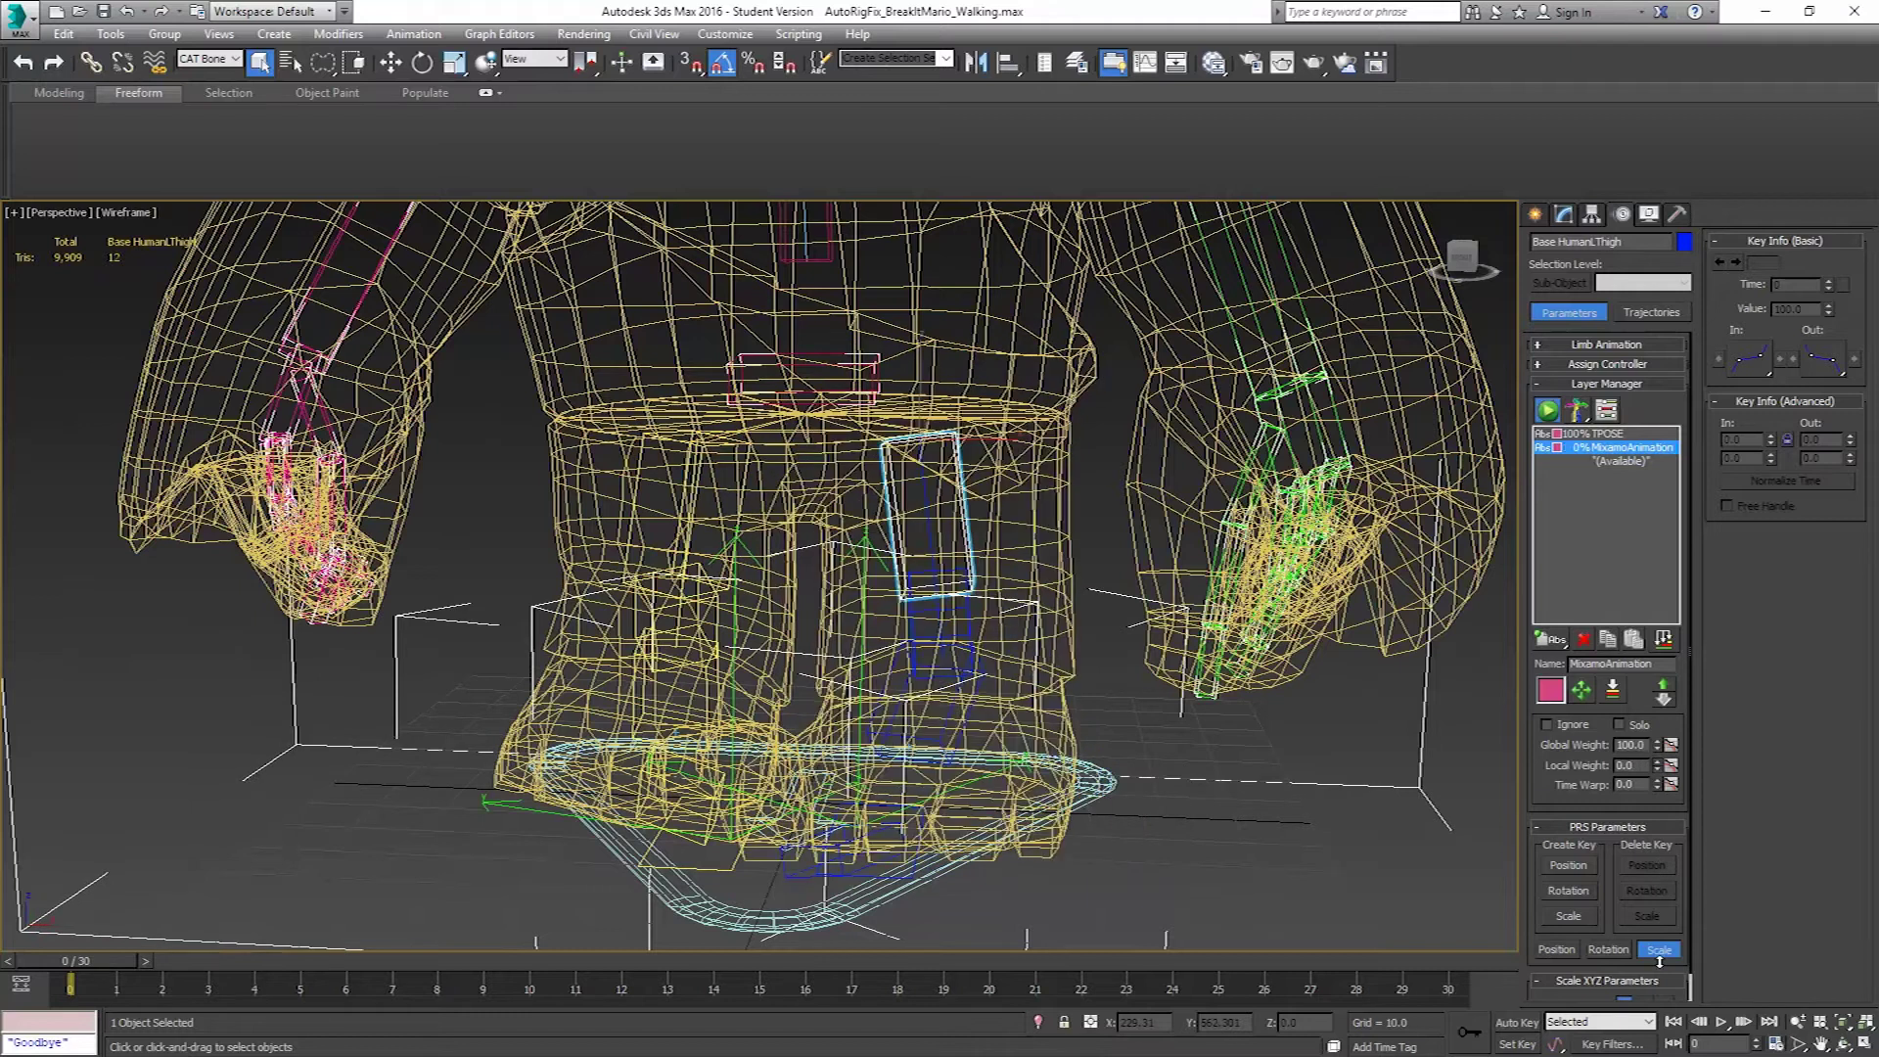
left_click(716, 453)
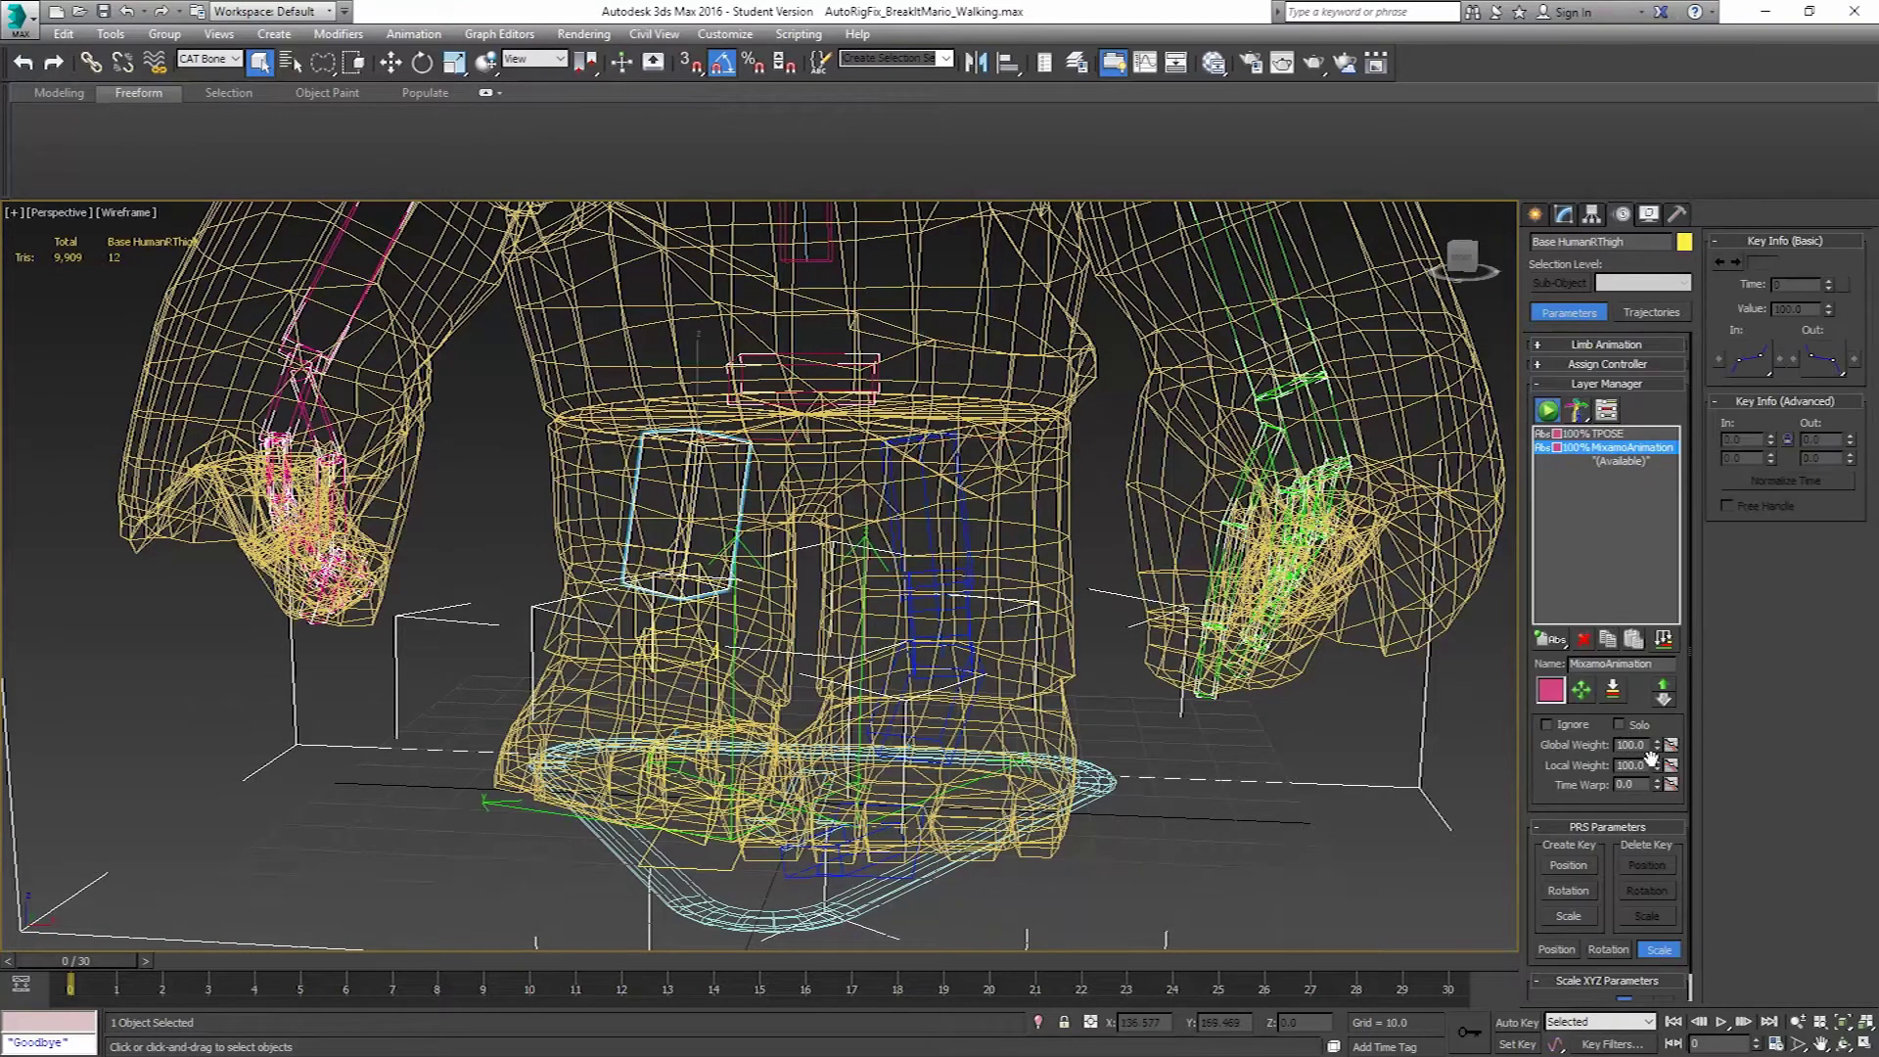
key("F3")
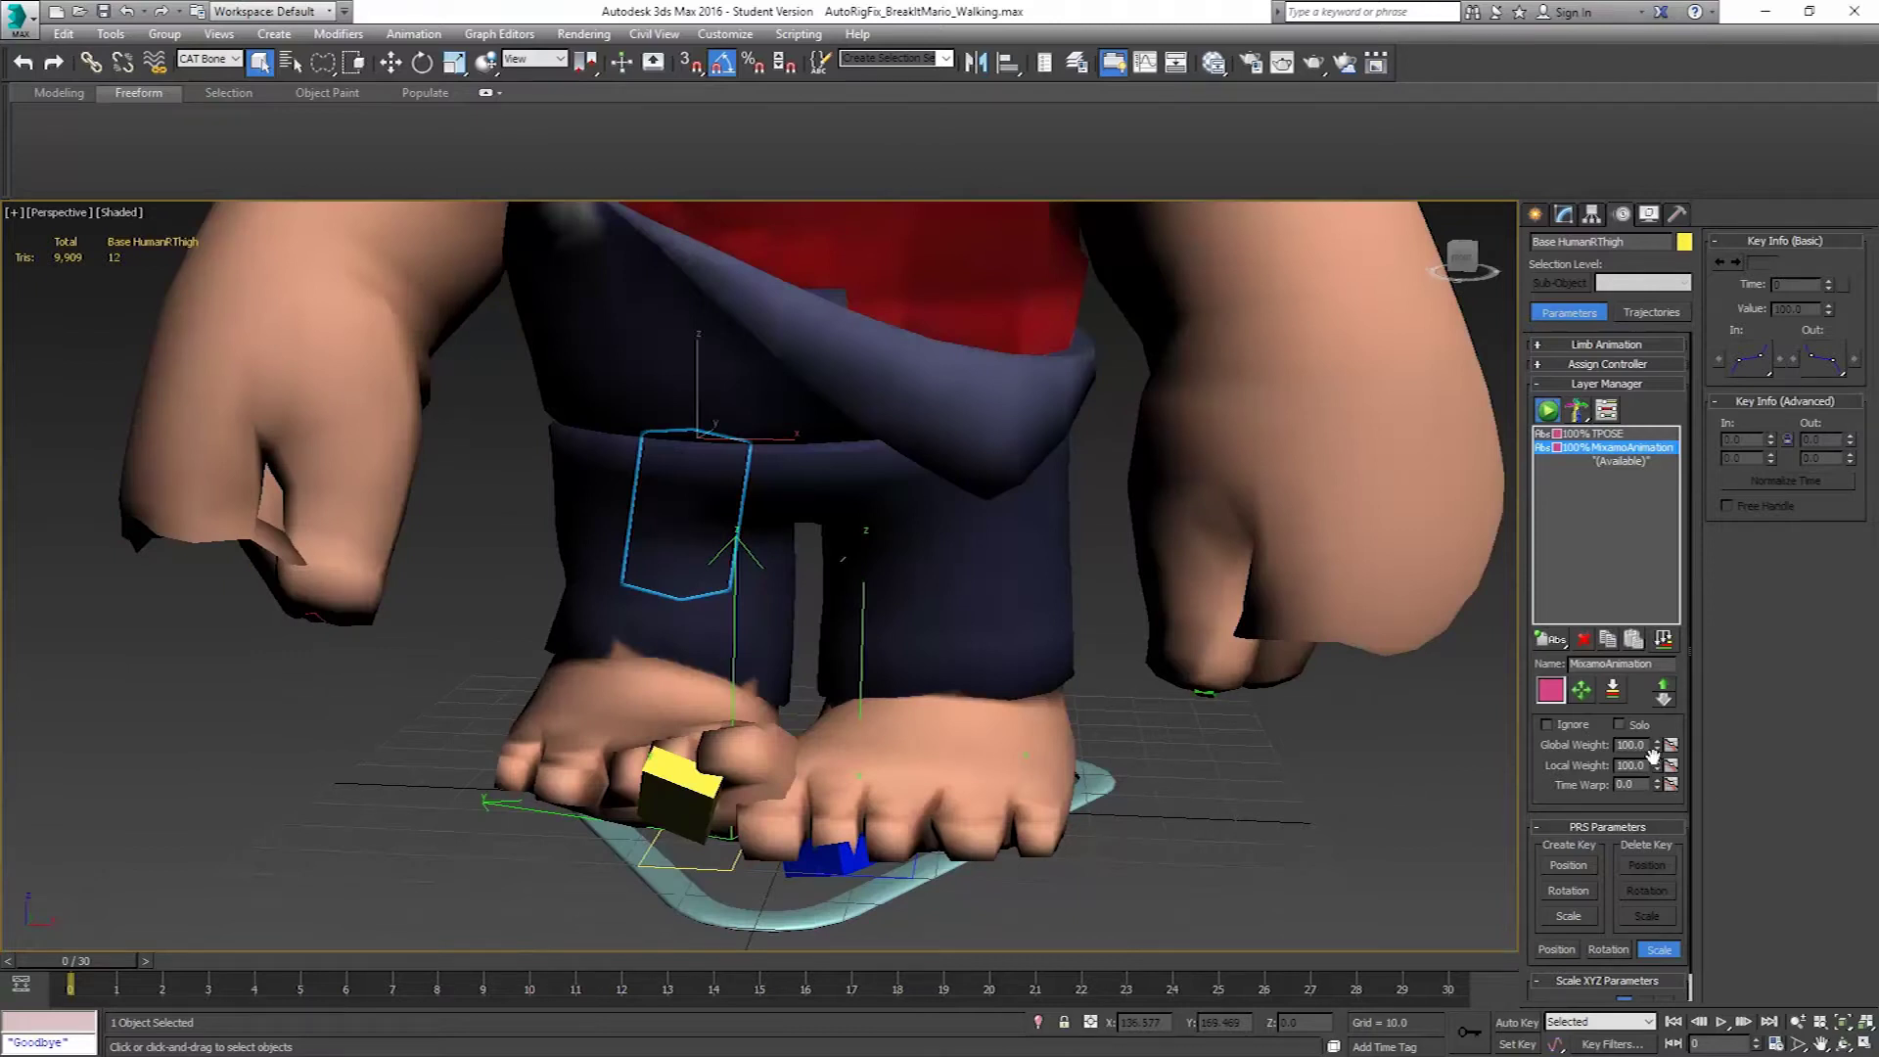
left_click_drag(1657, 768, 1671, 1039)
middle_click_drag(777, 520, 824, 597)
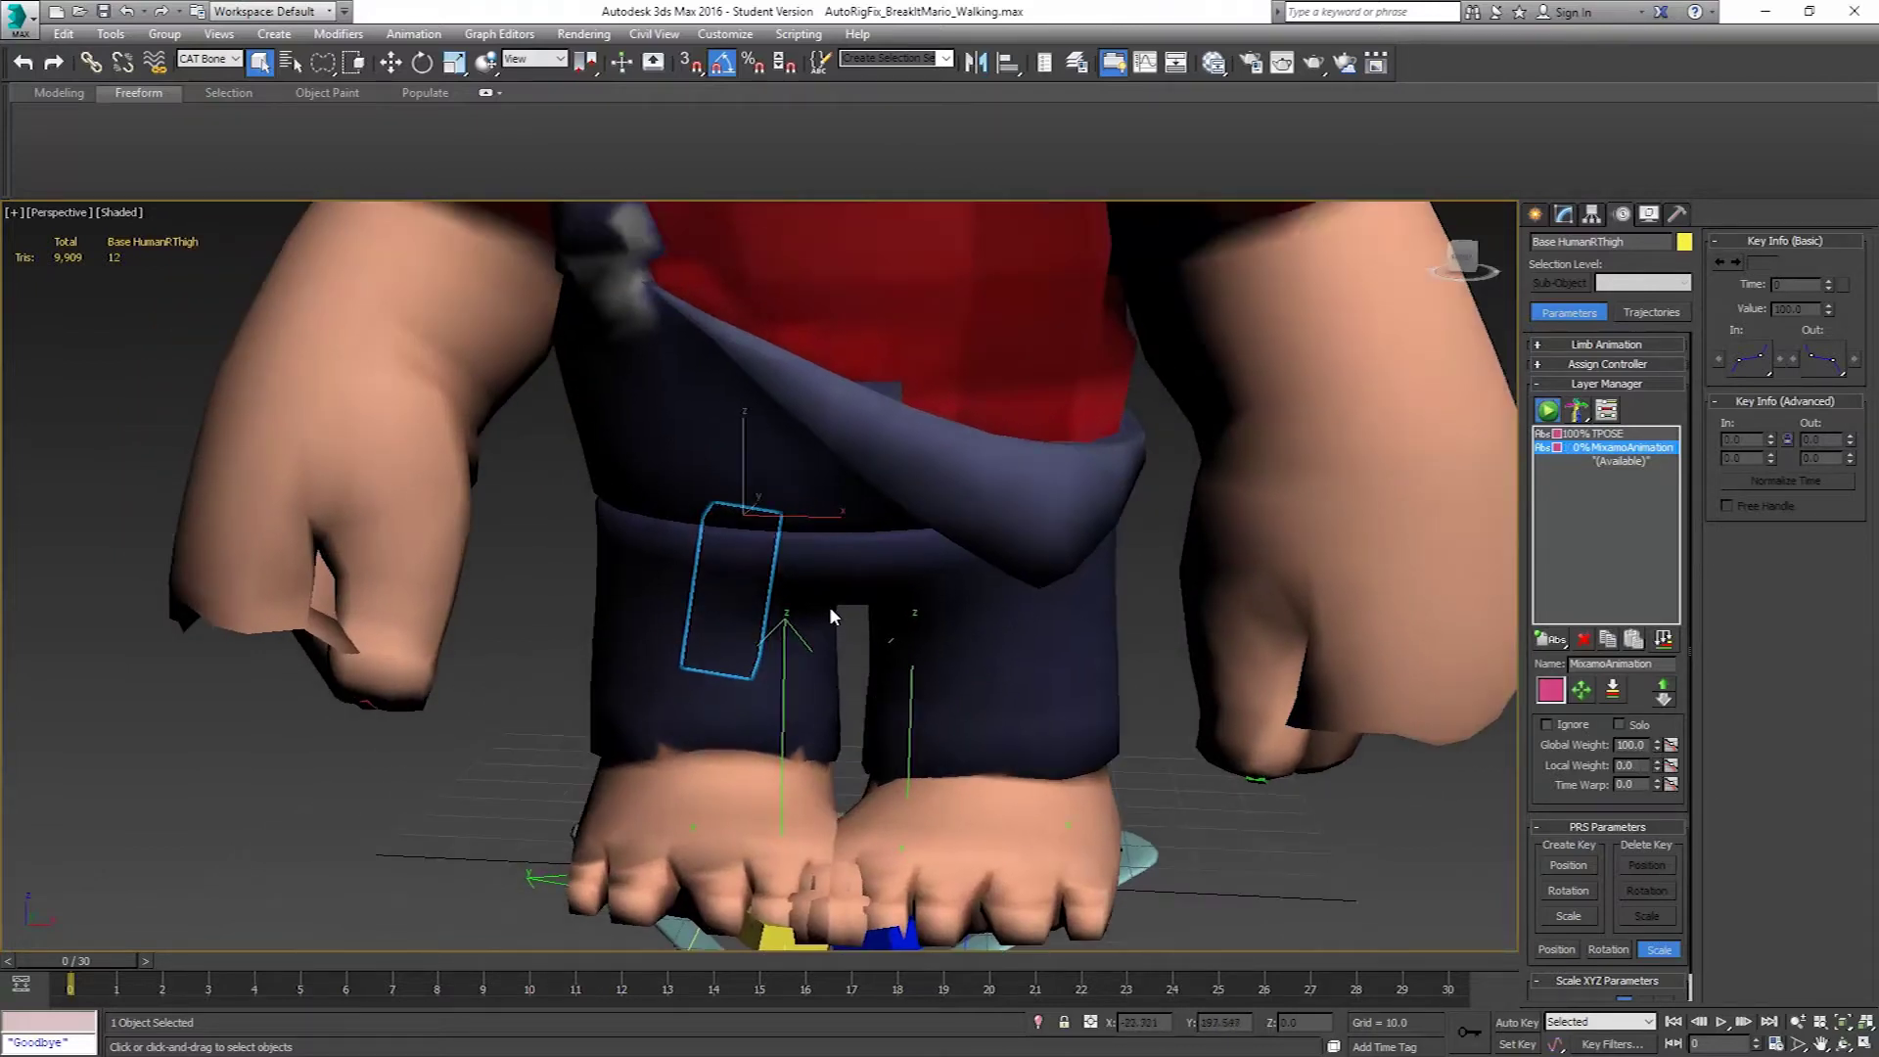
key("F3")
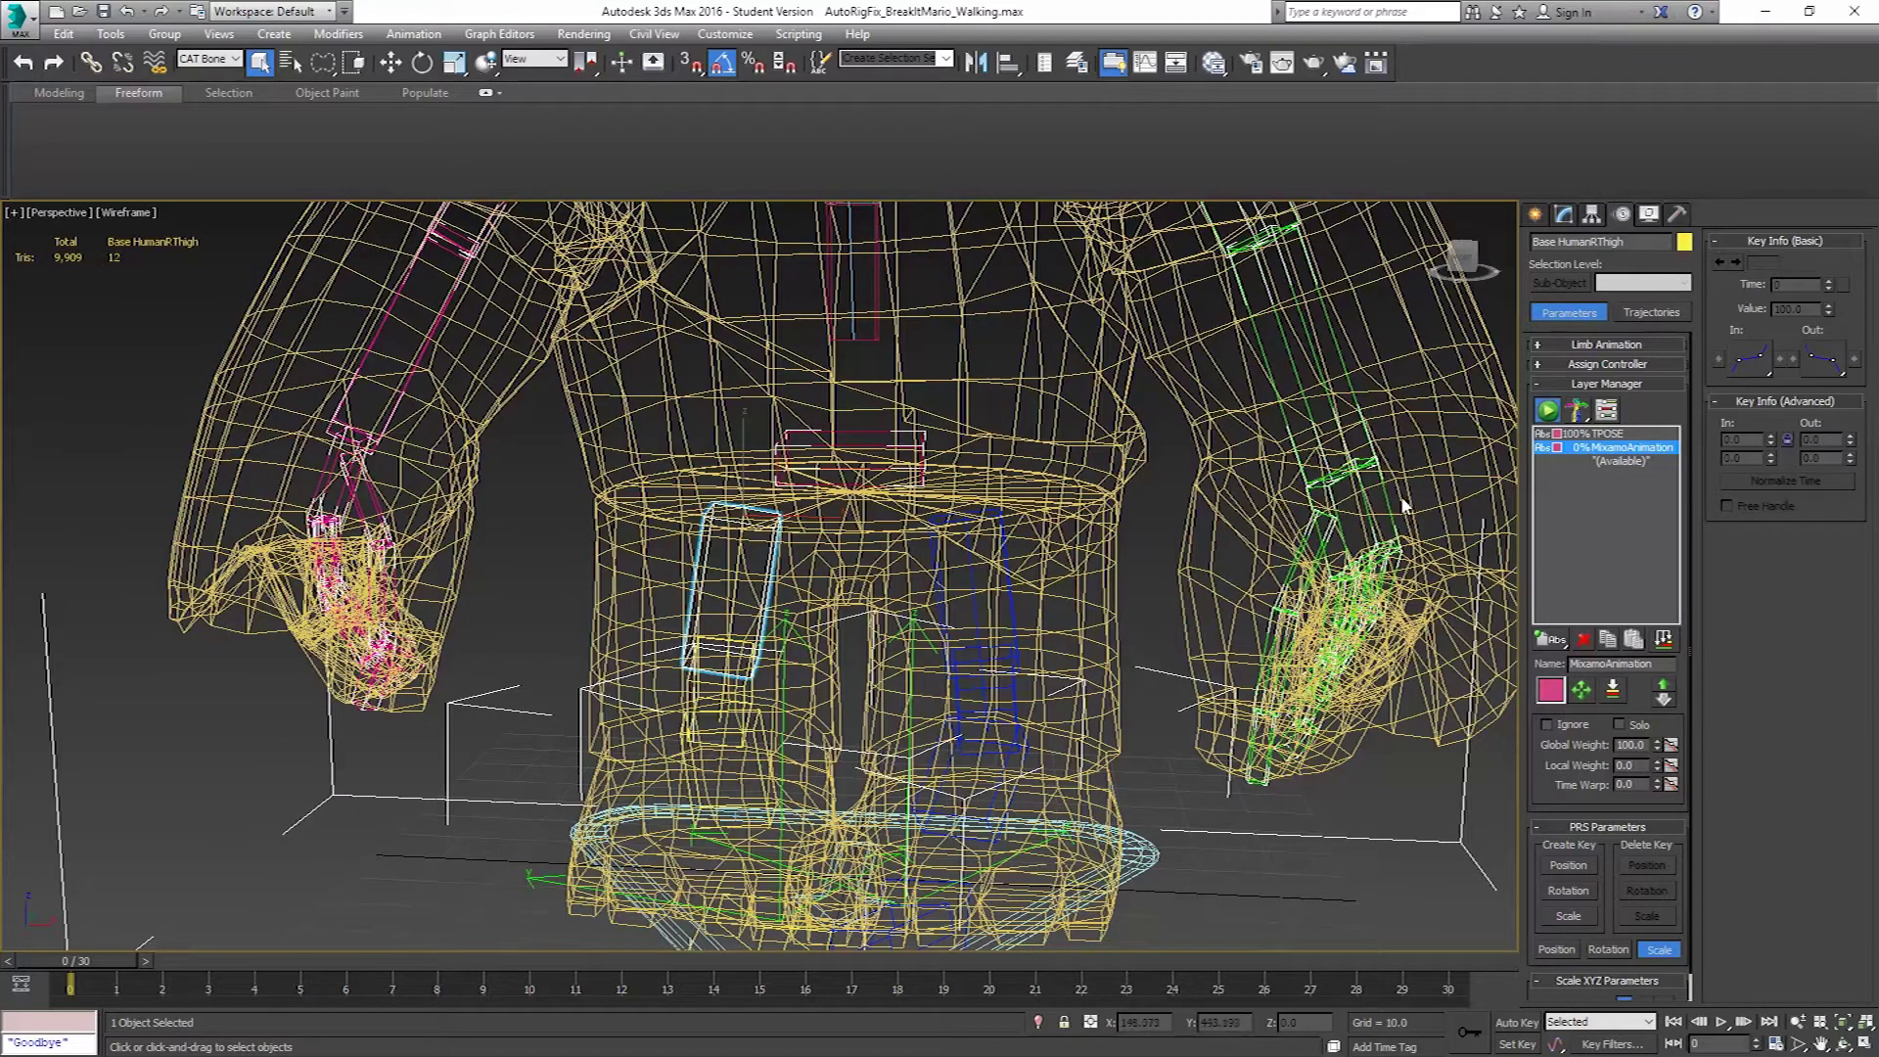
Test a 0 MixamoAnimation weight on the left palm across frames, then restore it to 100.
left_click(1348, 550)
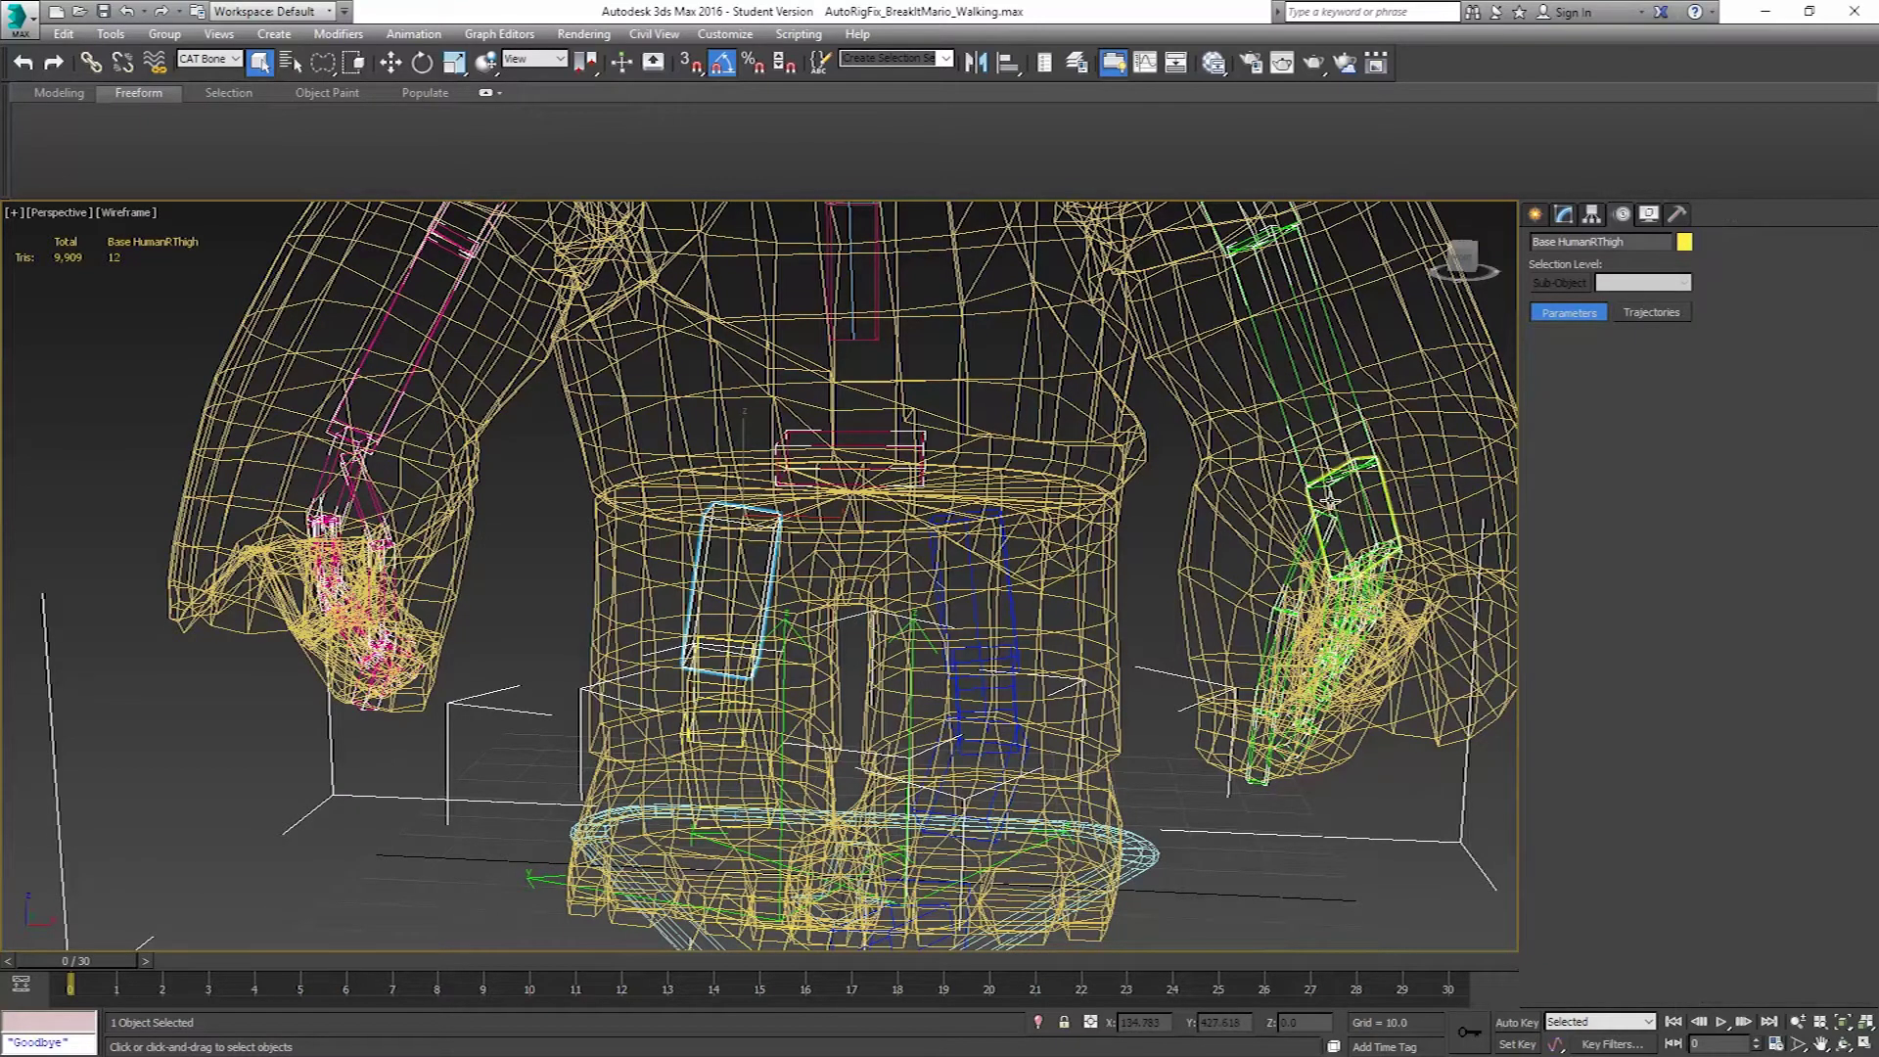
key("F3")
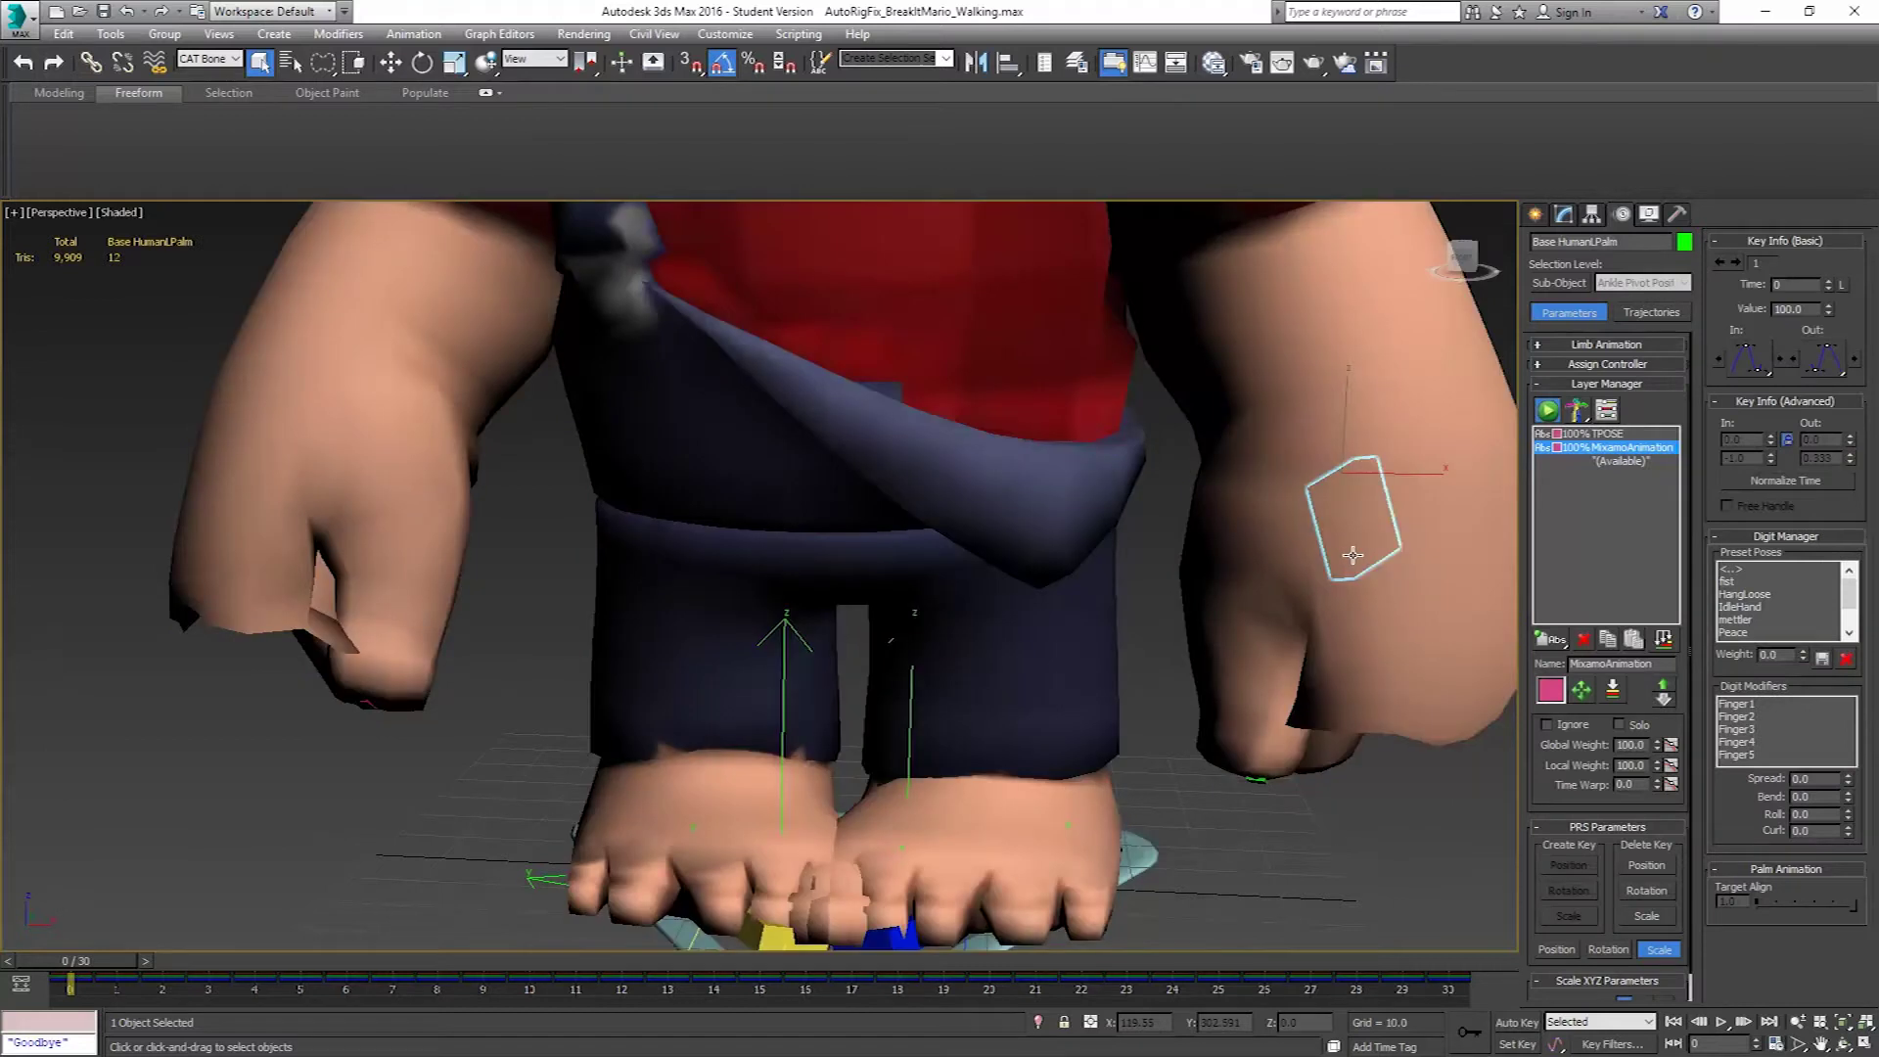
middle_click_drag(1354, 556, 1292, 506, "alt")
scroll(1291, 506, "down", 4)
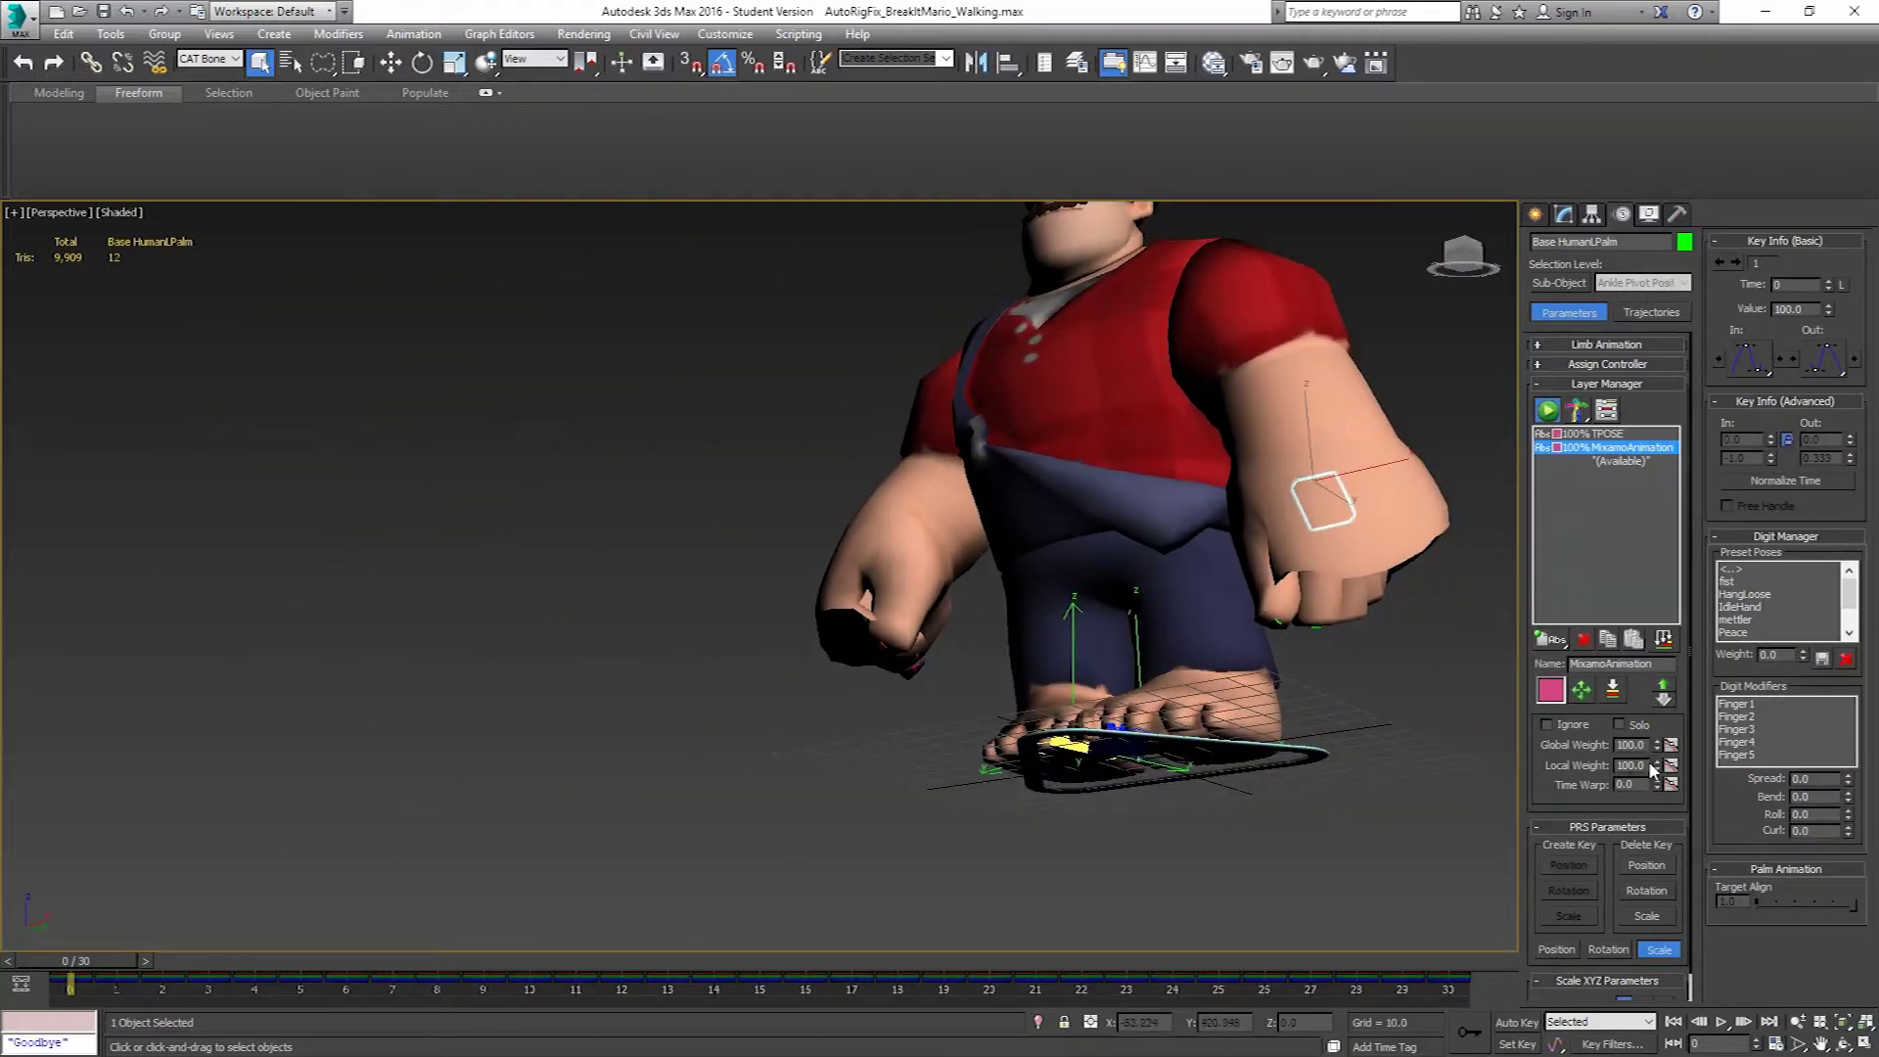
left_click_drag(1656, 768, 1671, 910)
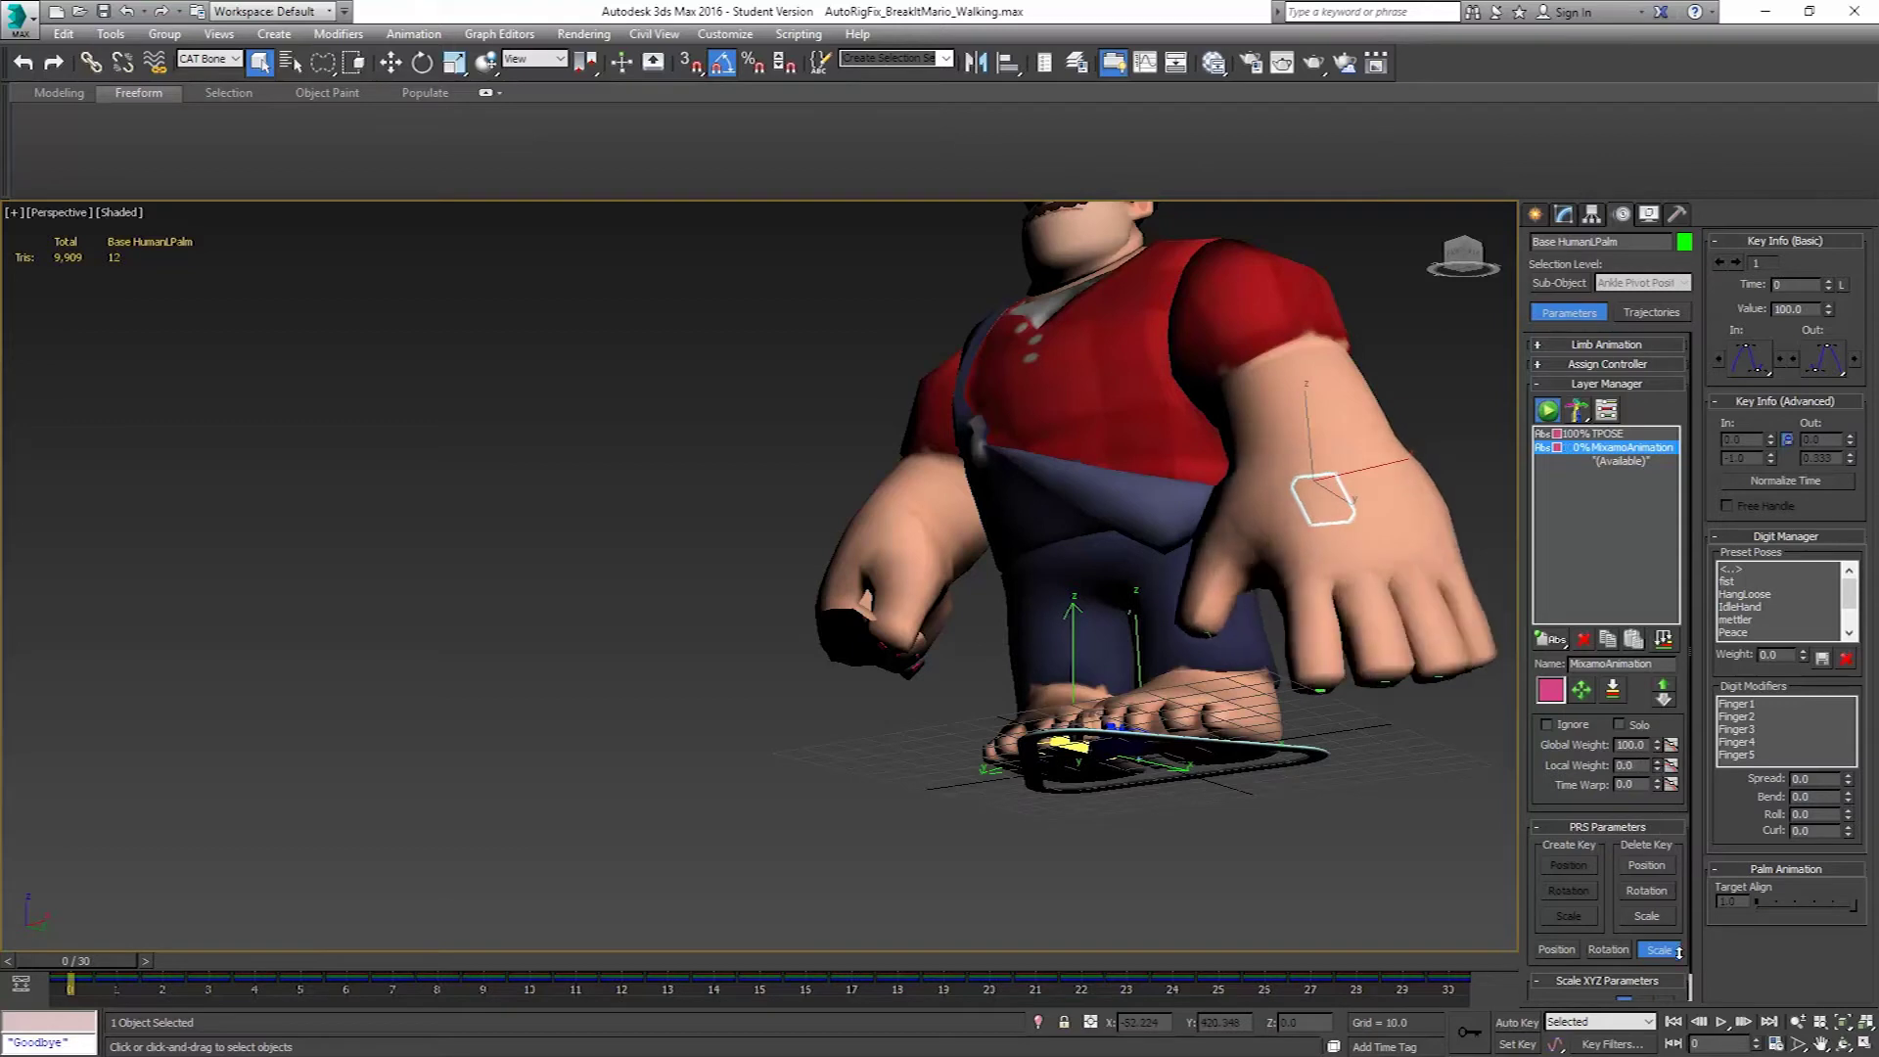
middle_click_drag(1235, 594, 1301, 653, "alt")
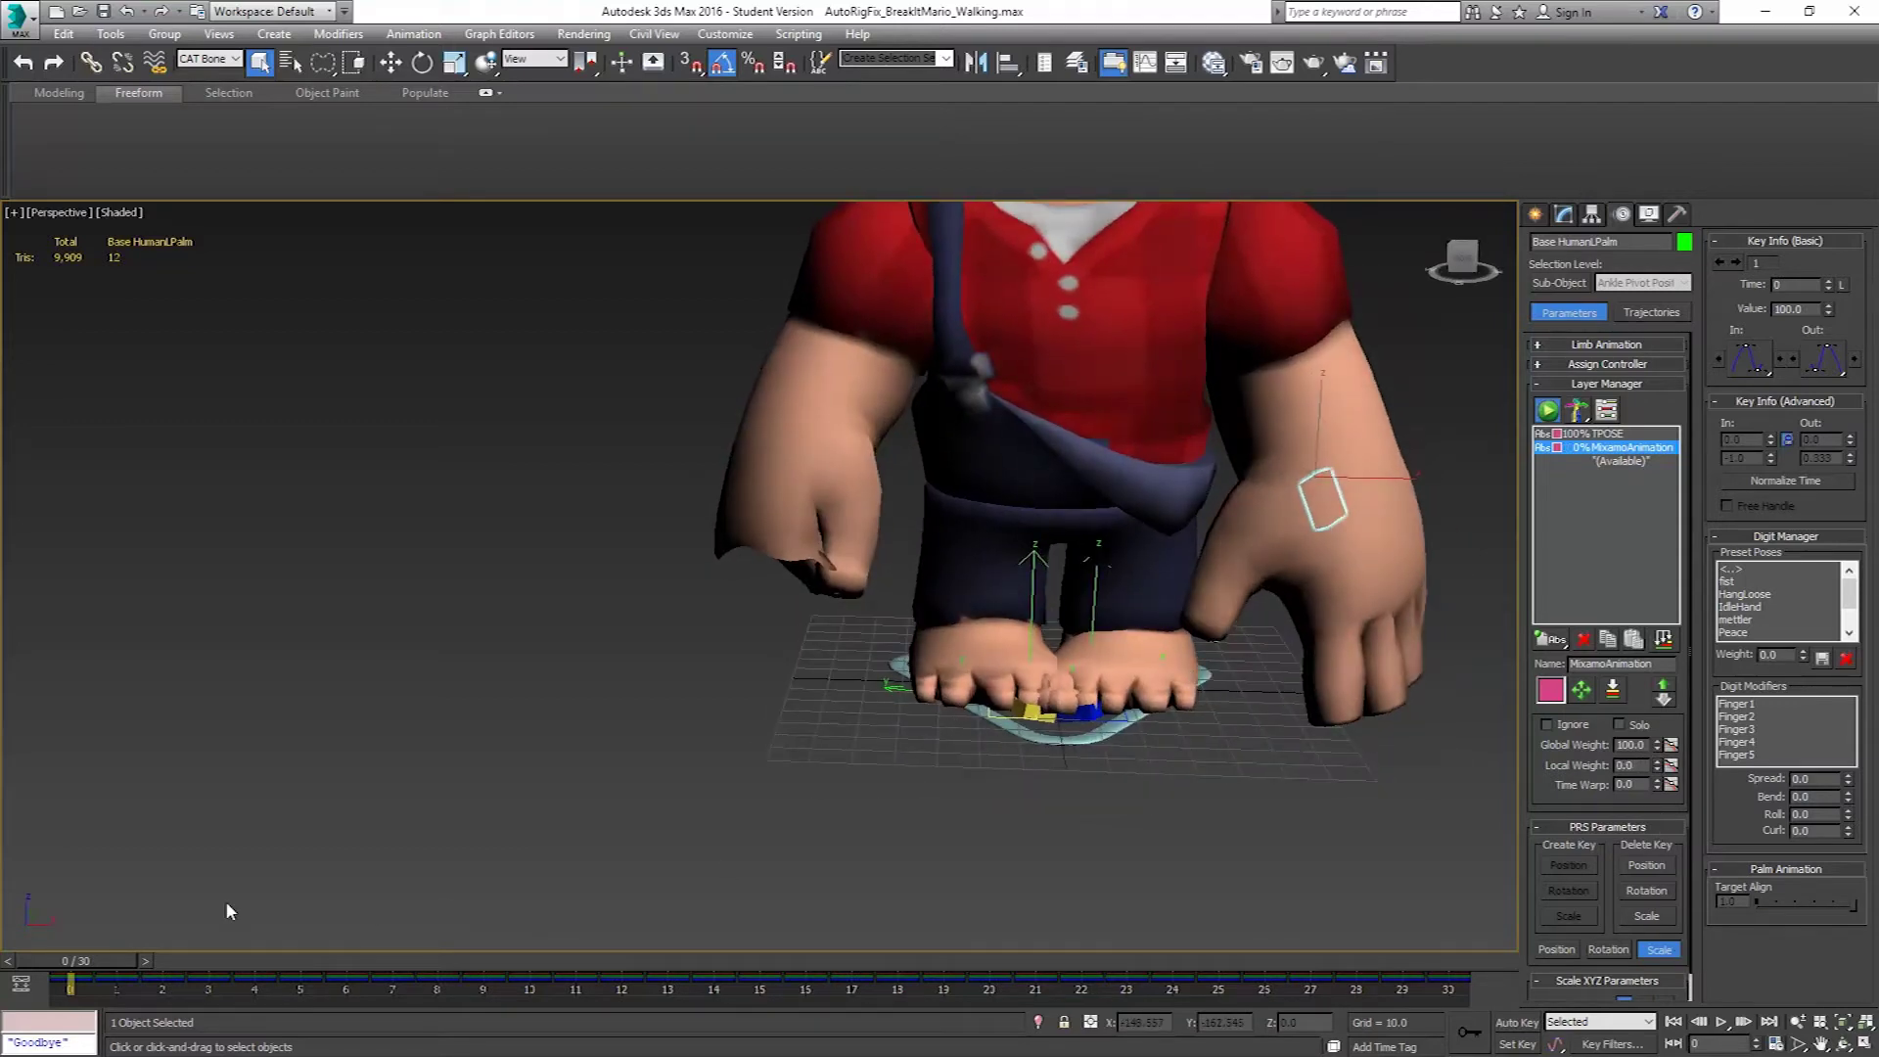
left_click_drag(106, 957, 416, 950)
right_click(417, 950)
left_click_drag(1658, 773, 1608, 866)
Set the right palm's MixamoAnimation local weight to 0 and check both hands.
key("F3")
left_click(803, 483)
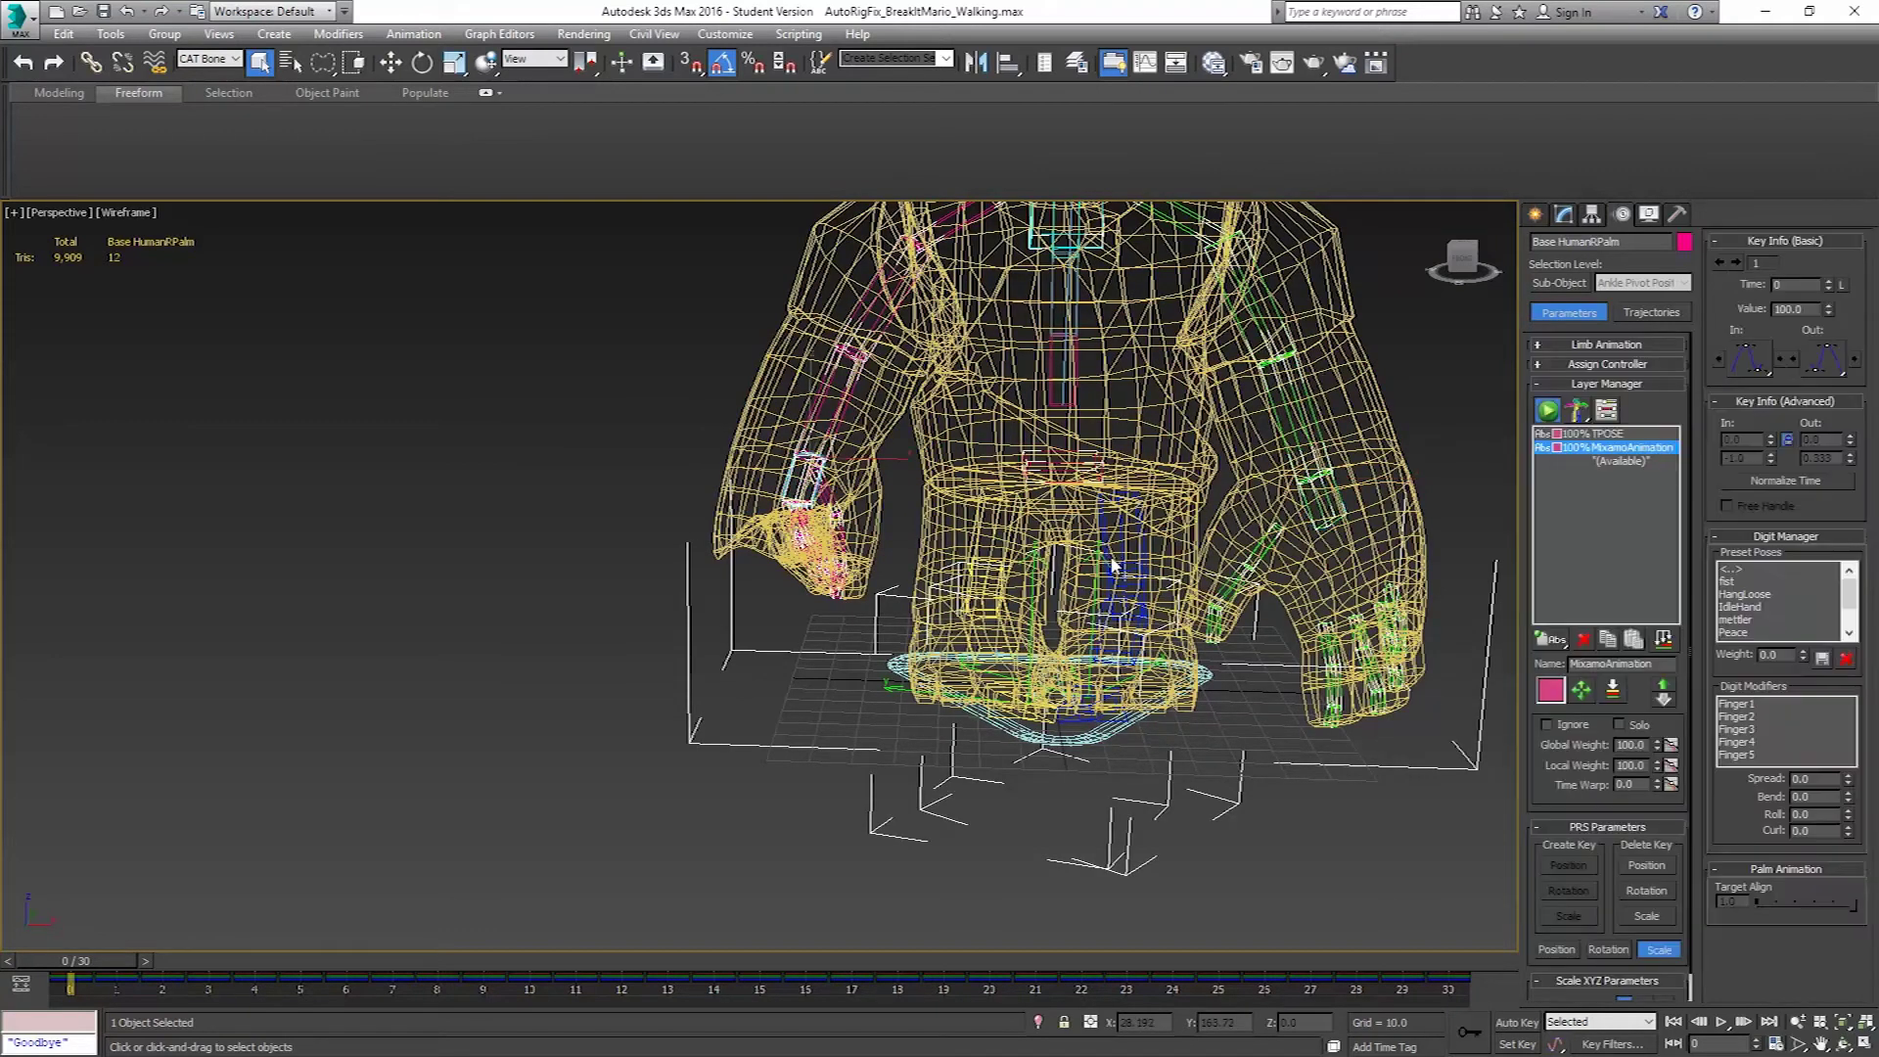
key("F3")
left_click_drag(1658, 768, 1659, 991)
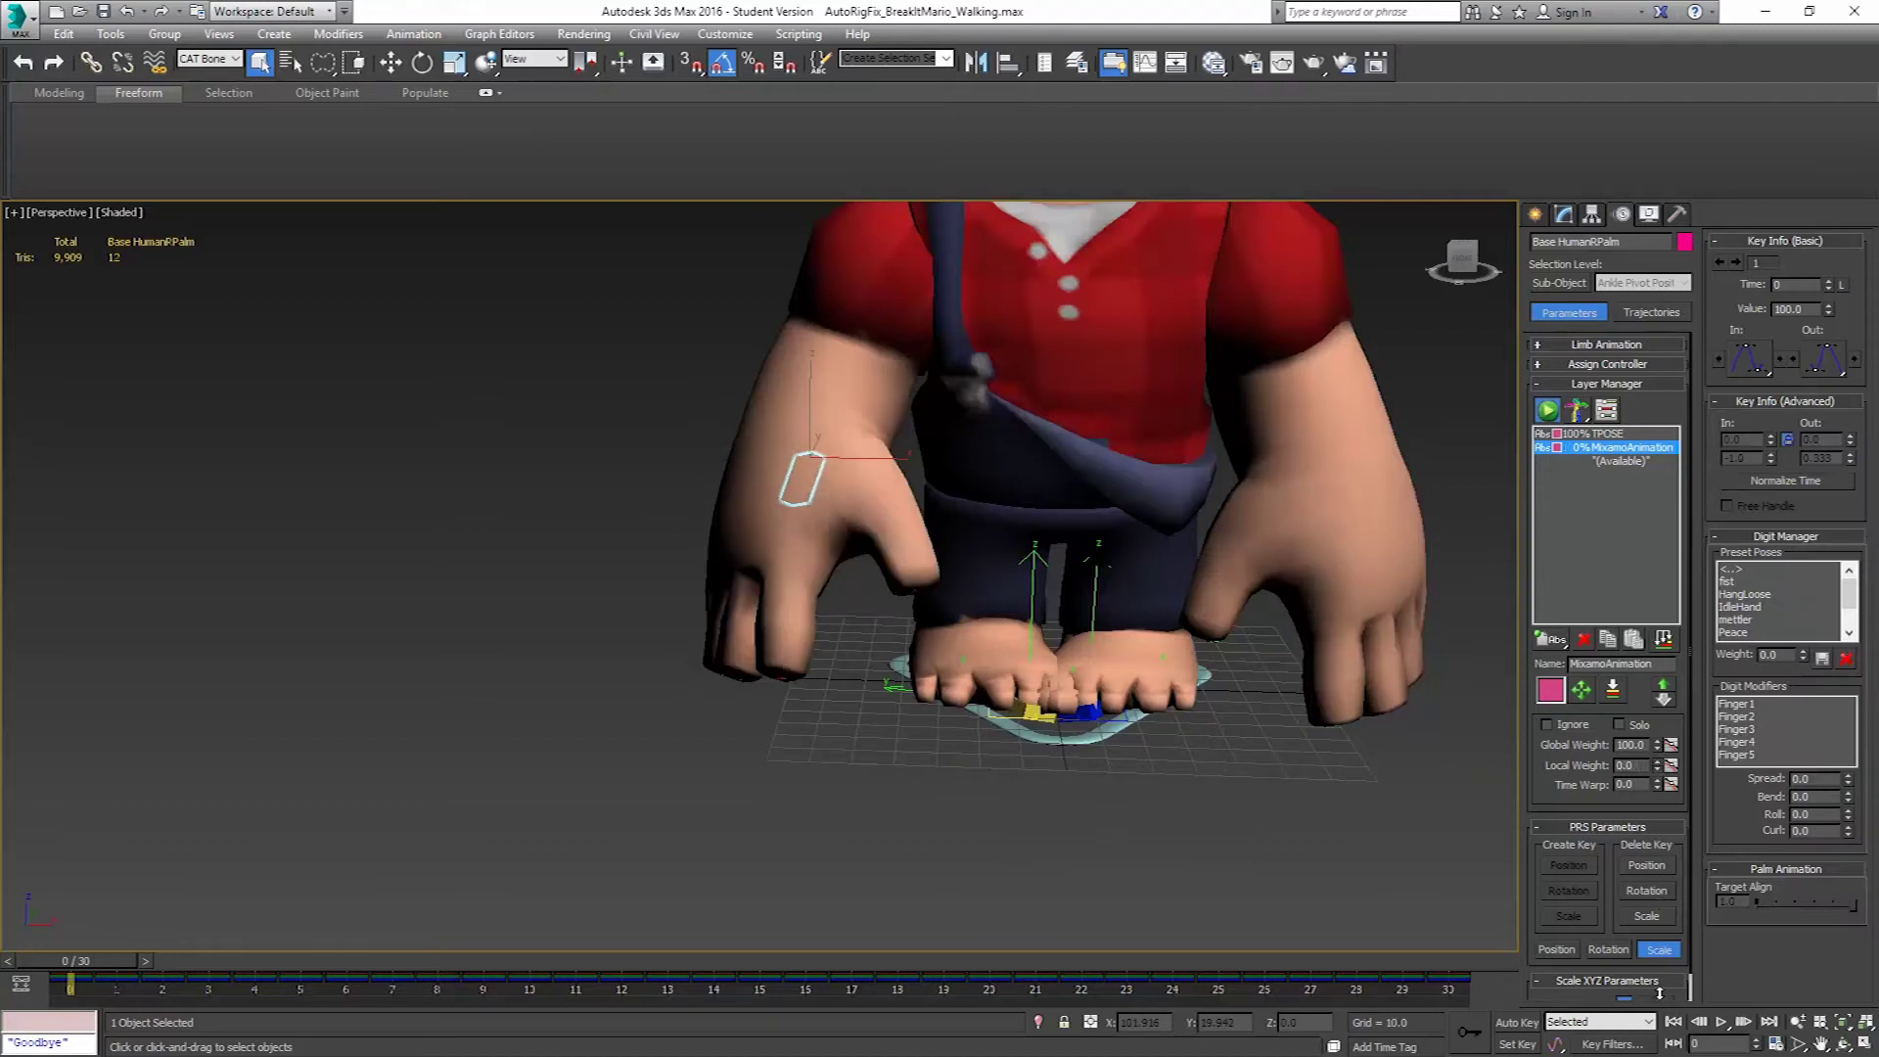
middle_click_drag(1241, 442, 1213, 530, "alt")
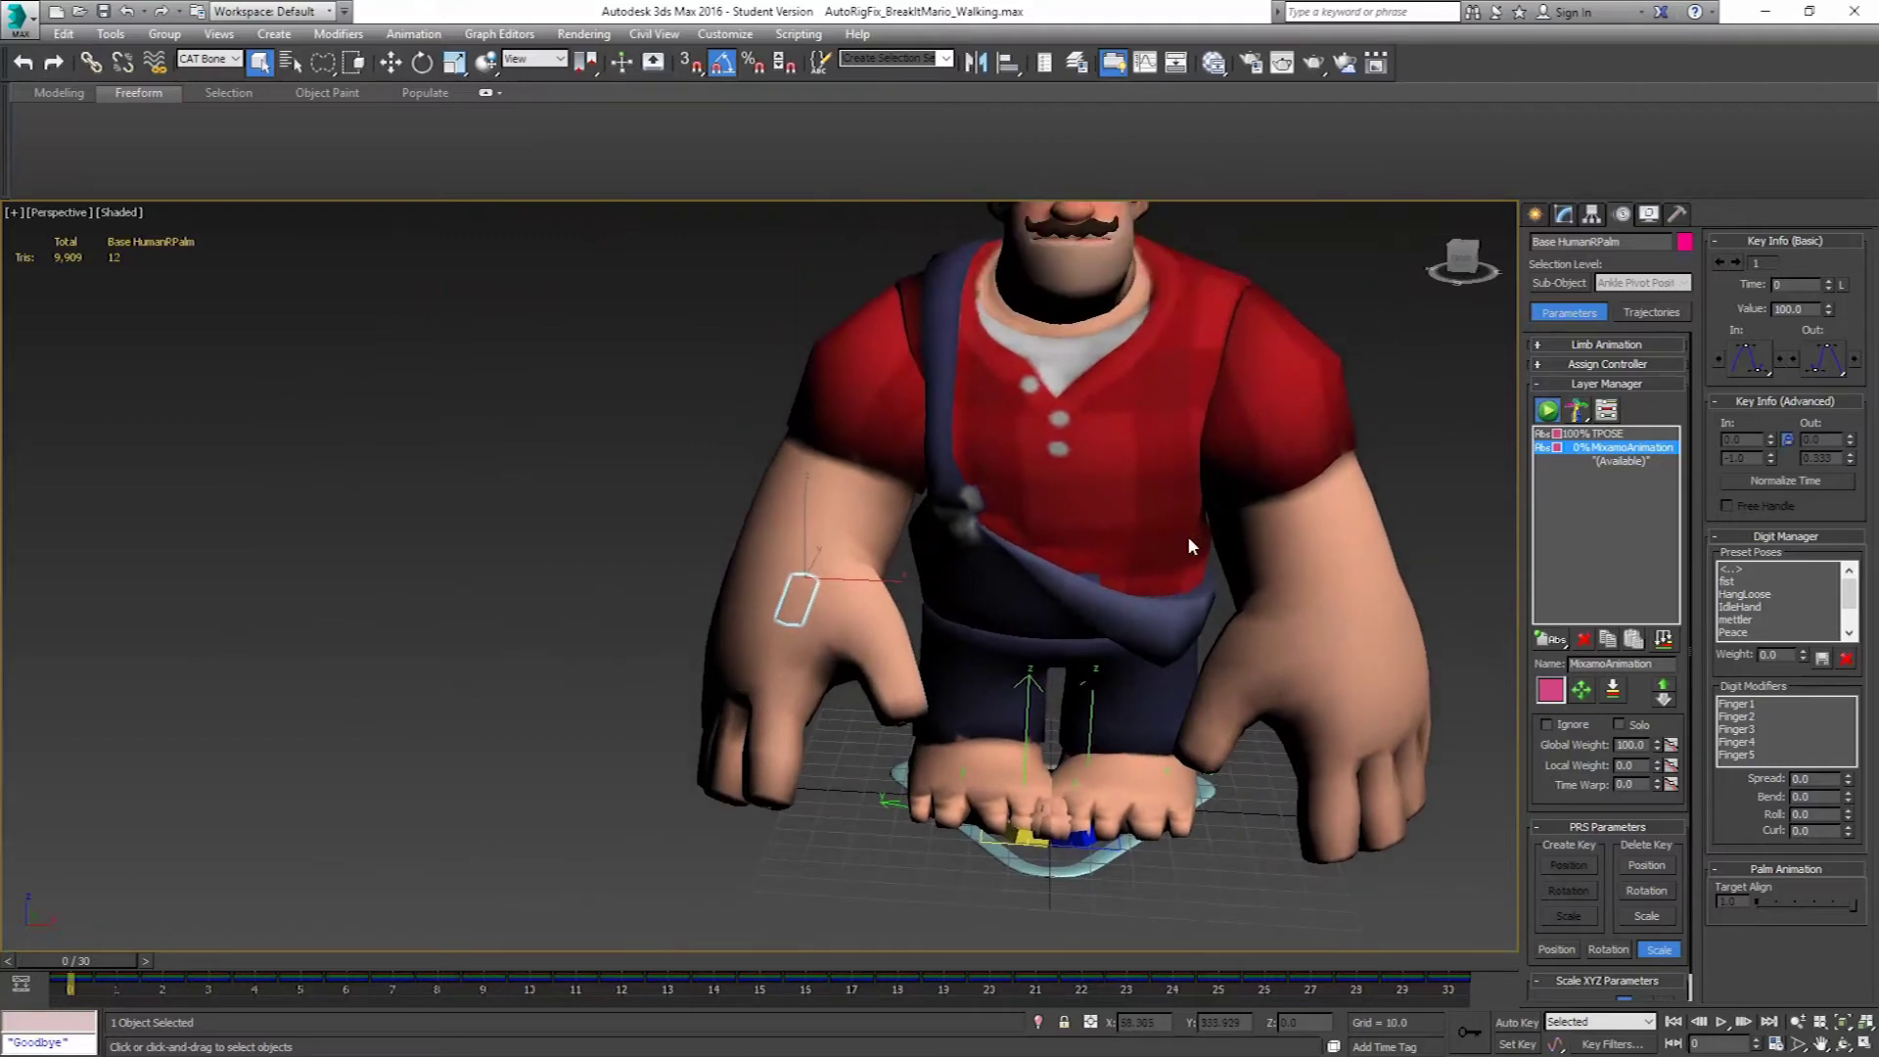
key("F3")
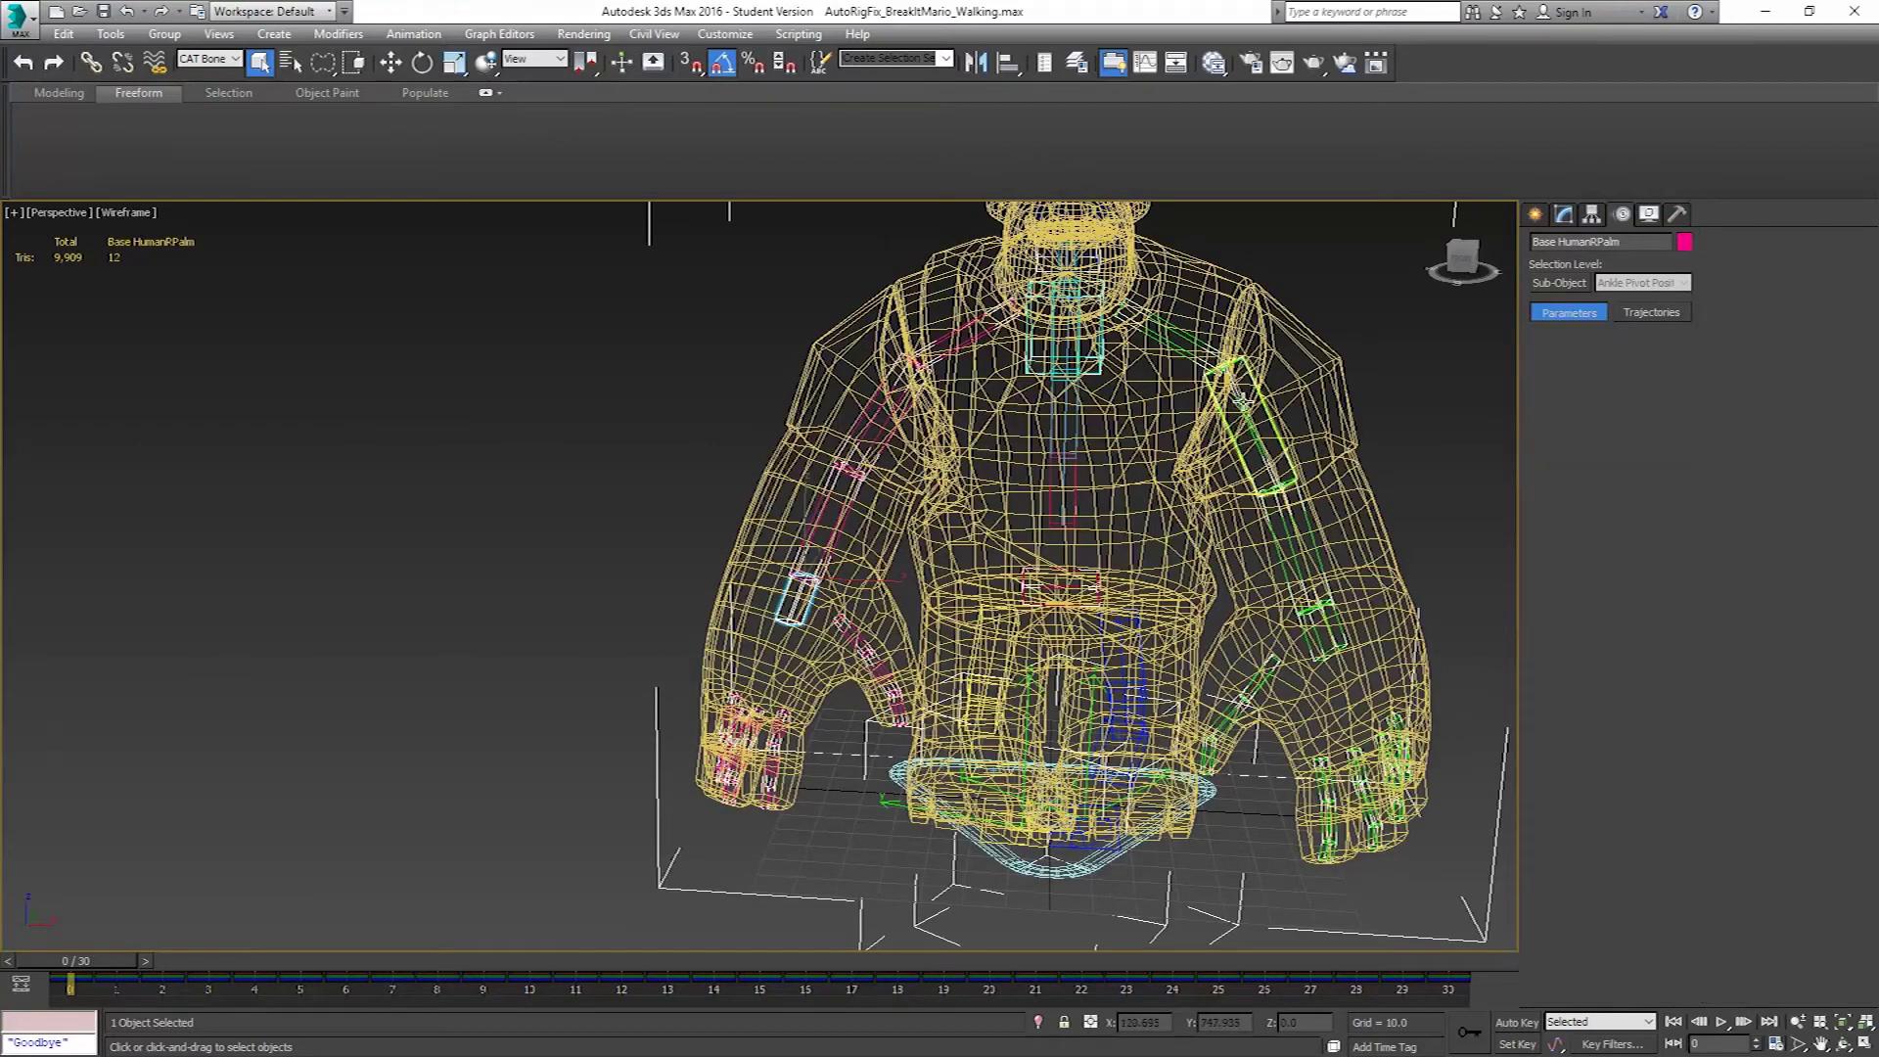
left_click(1241, 399)
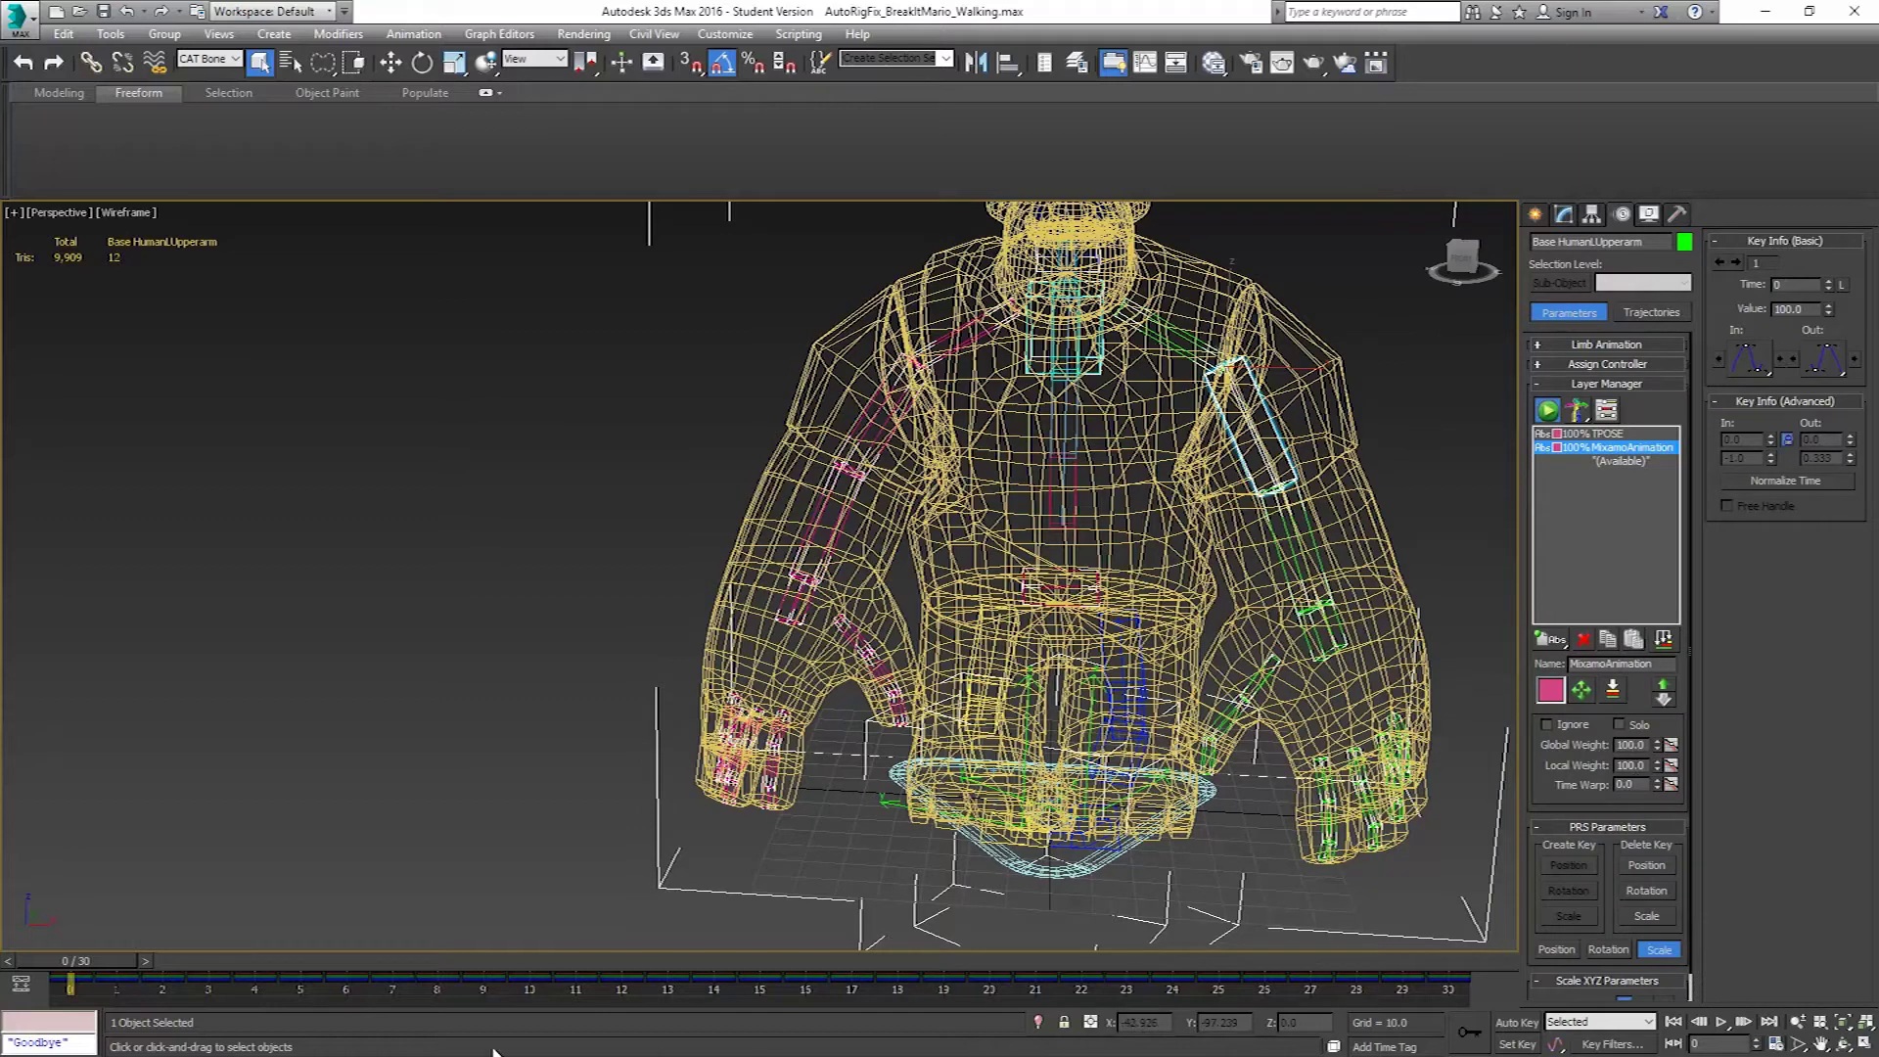
left_click(1722, 1024)
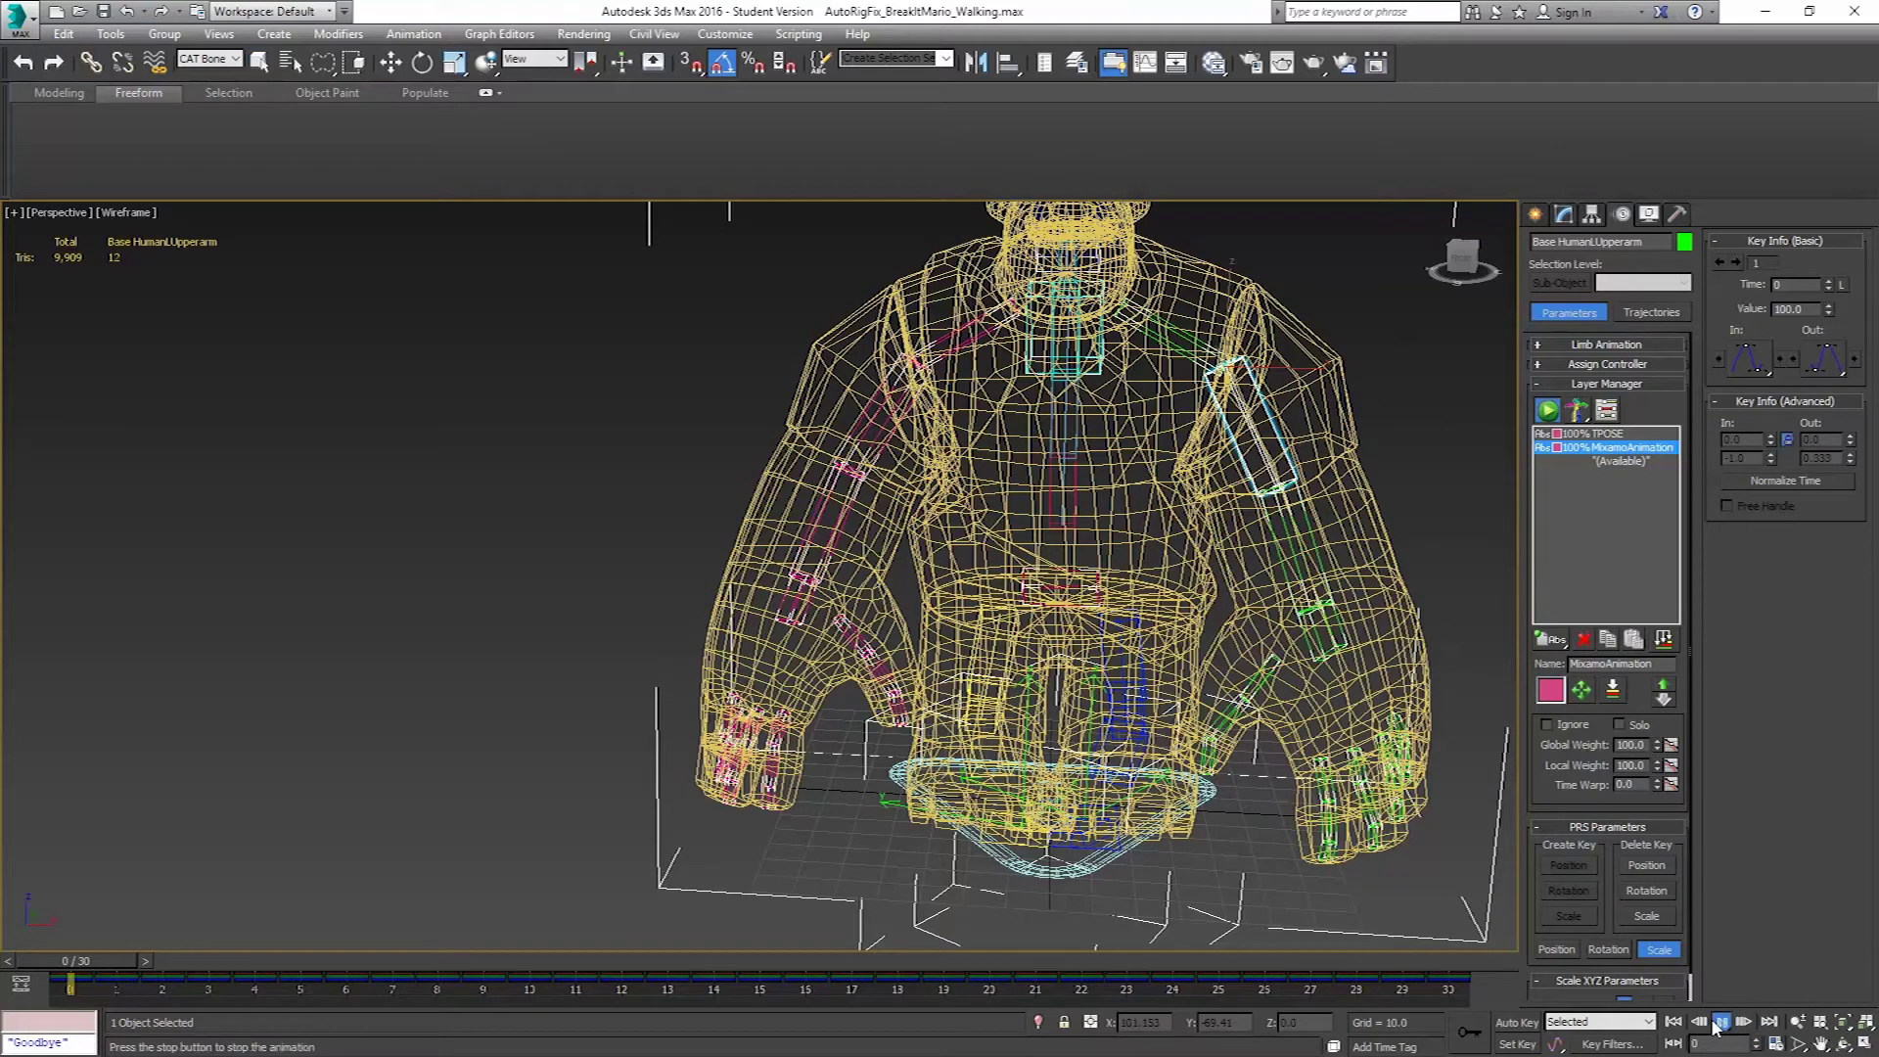
key("F3")
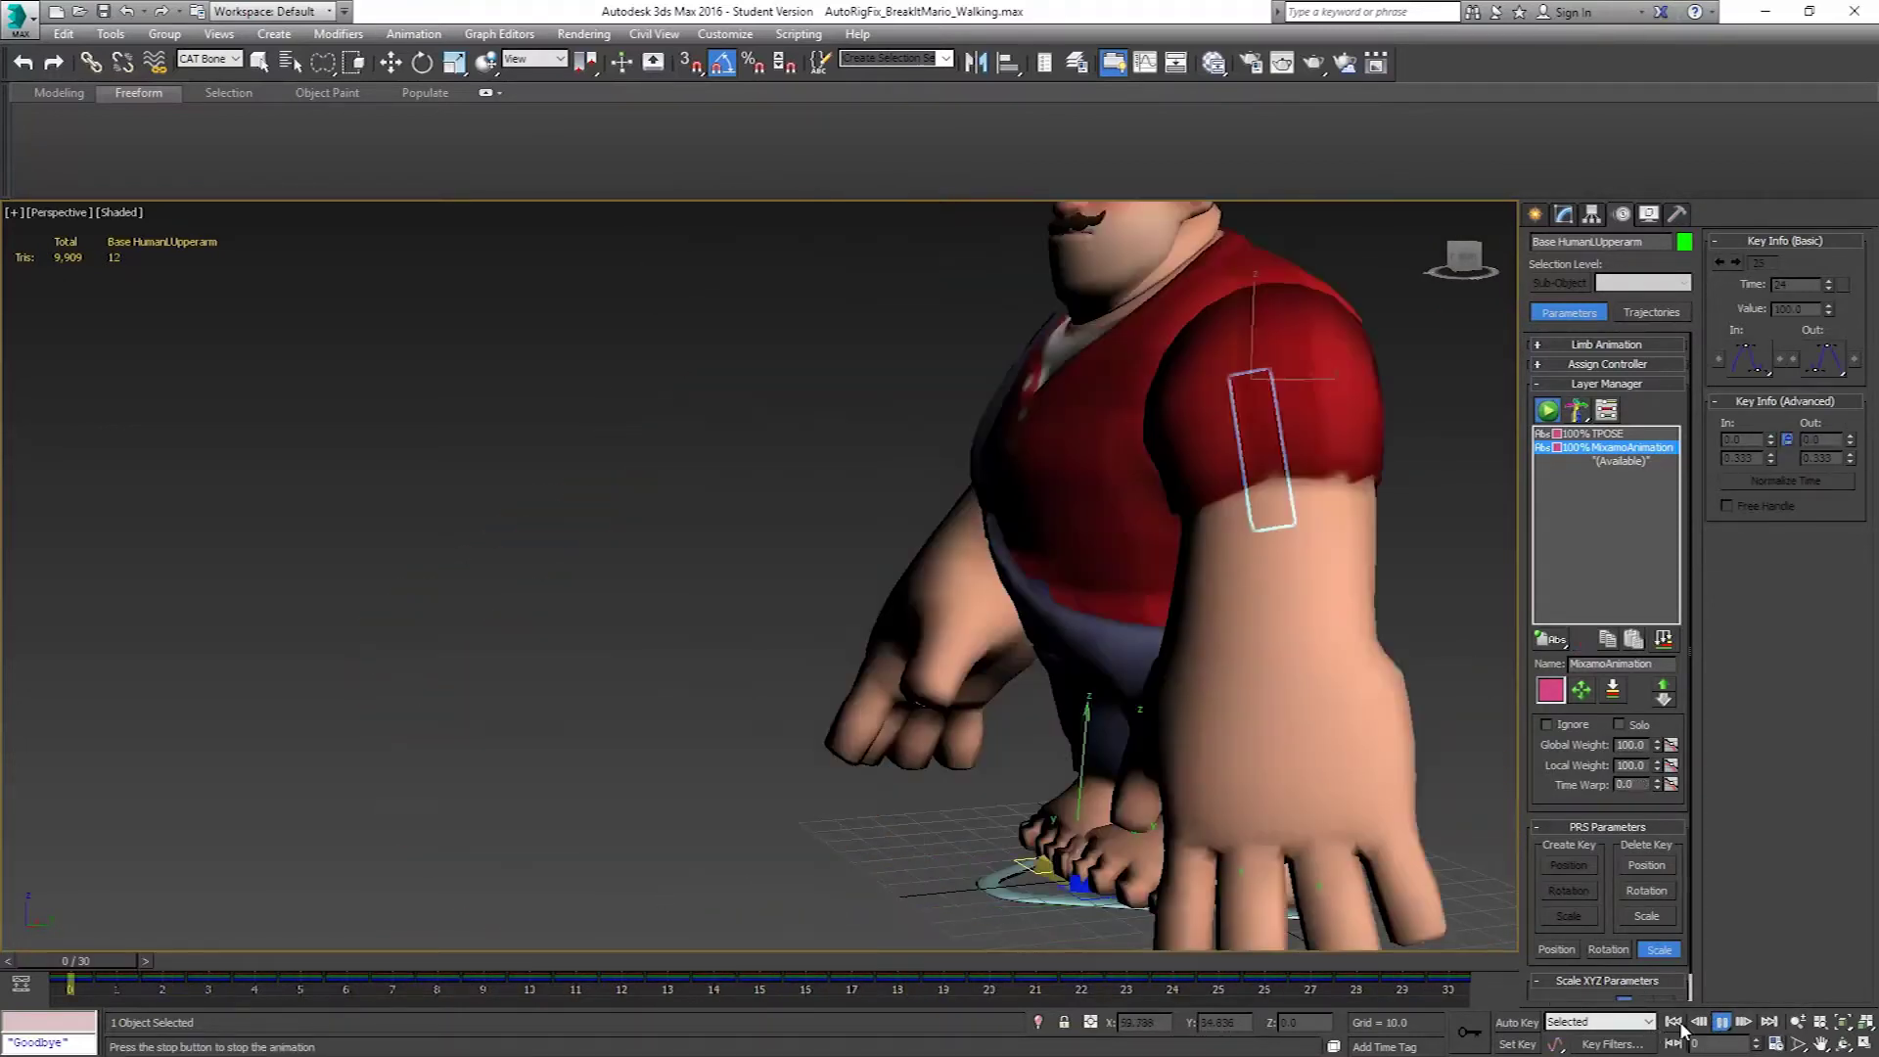
left_click(1722, 1020)
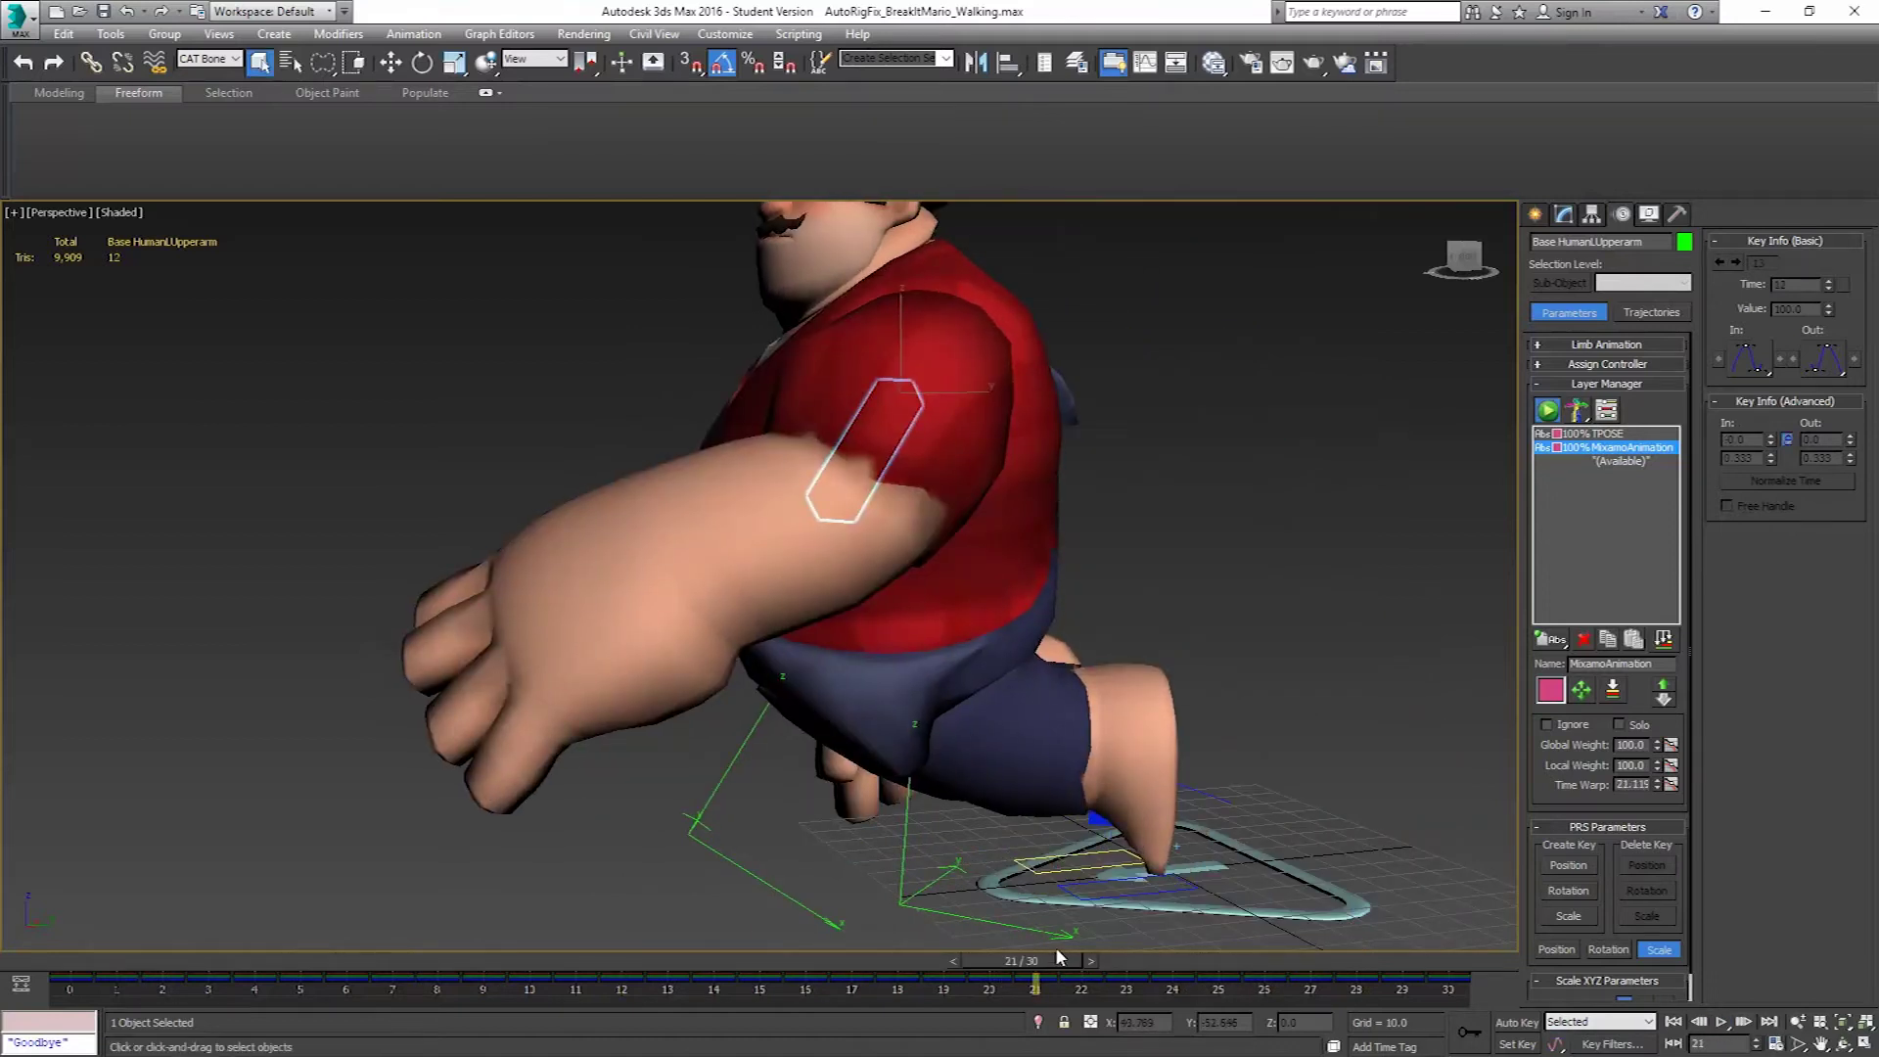
left_click_drag(1023, 961, 3, 864)
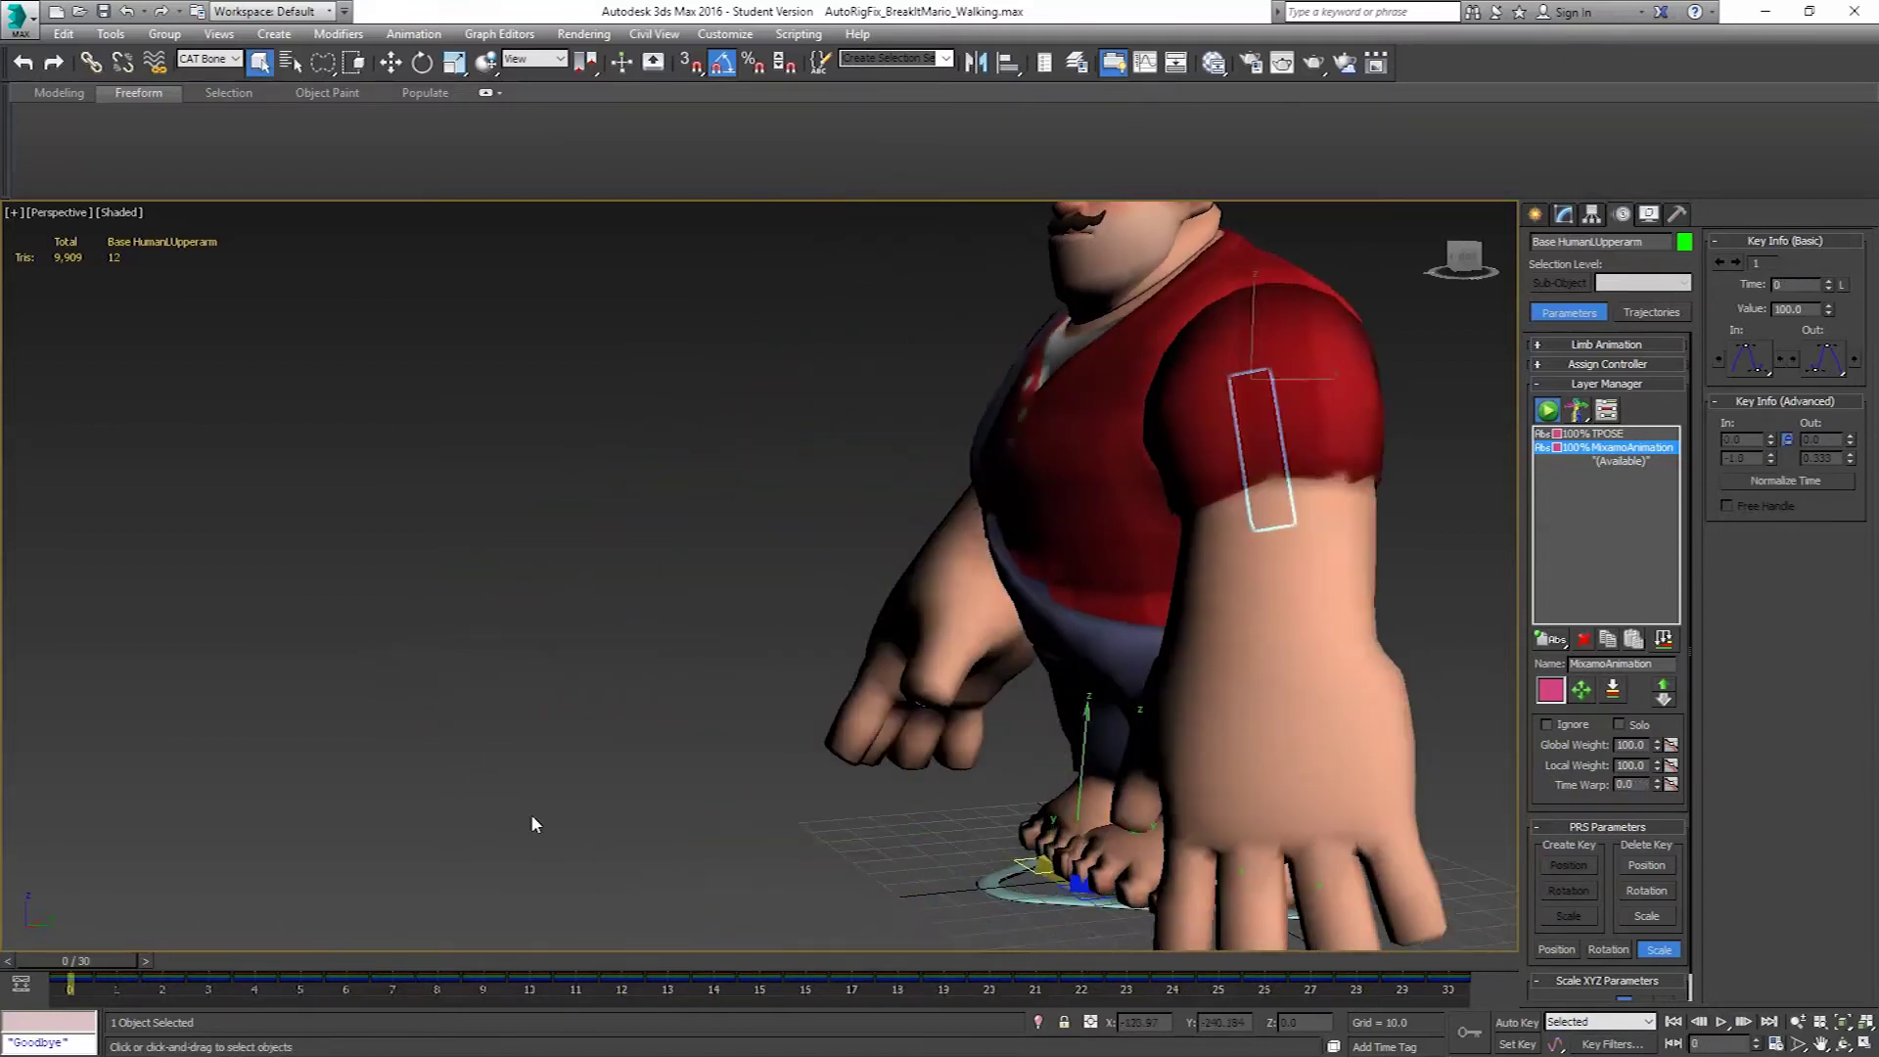
middle_click_drag(1077, 675, 1108, 791, "alt")
Select the left foot platform control in a close wireframe view of the feet.
scroll(1108, 773, "up", 5)
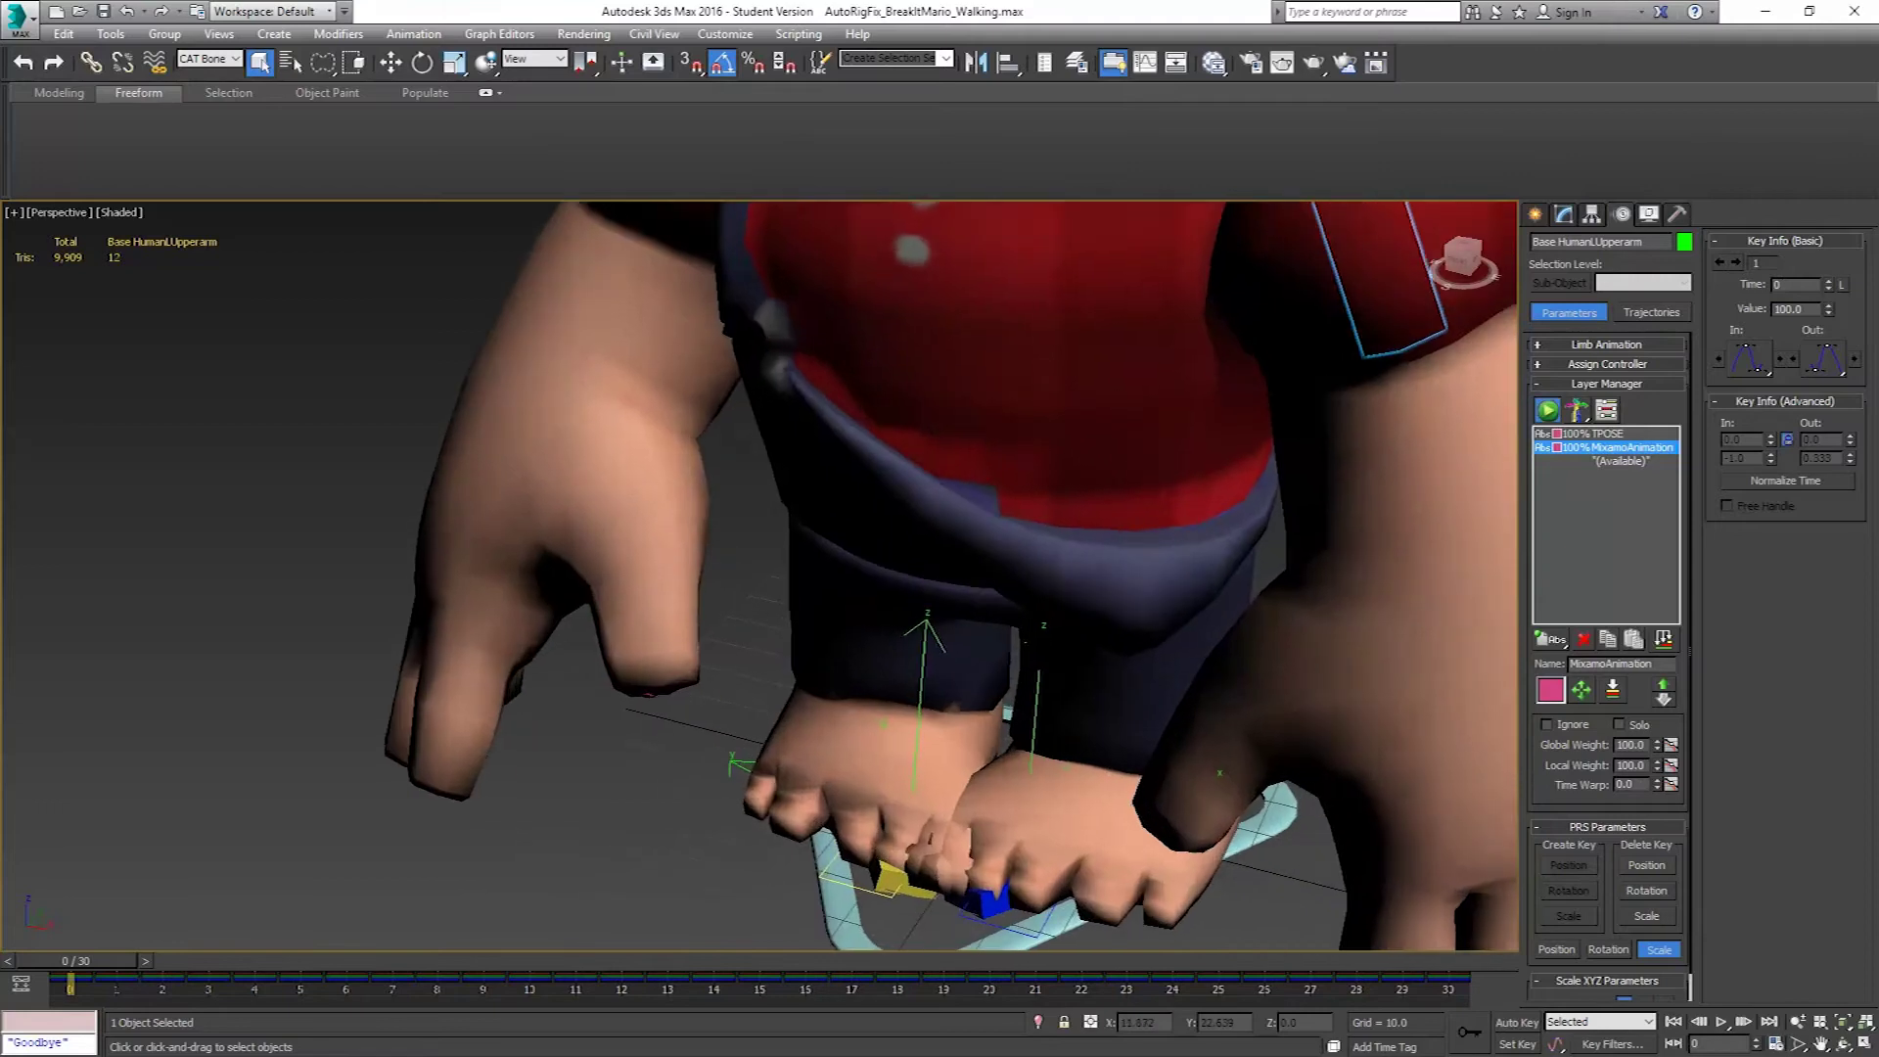
key("F3")
middle_click_drag(1096, 757, 1120, 768, "alt")
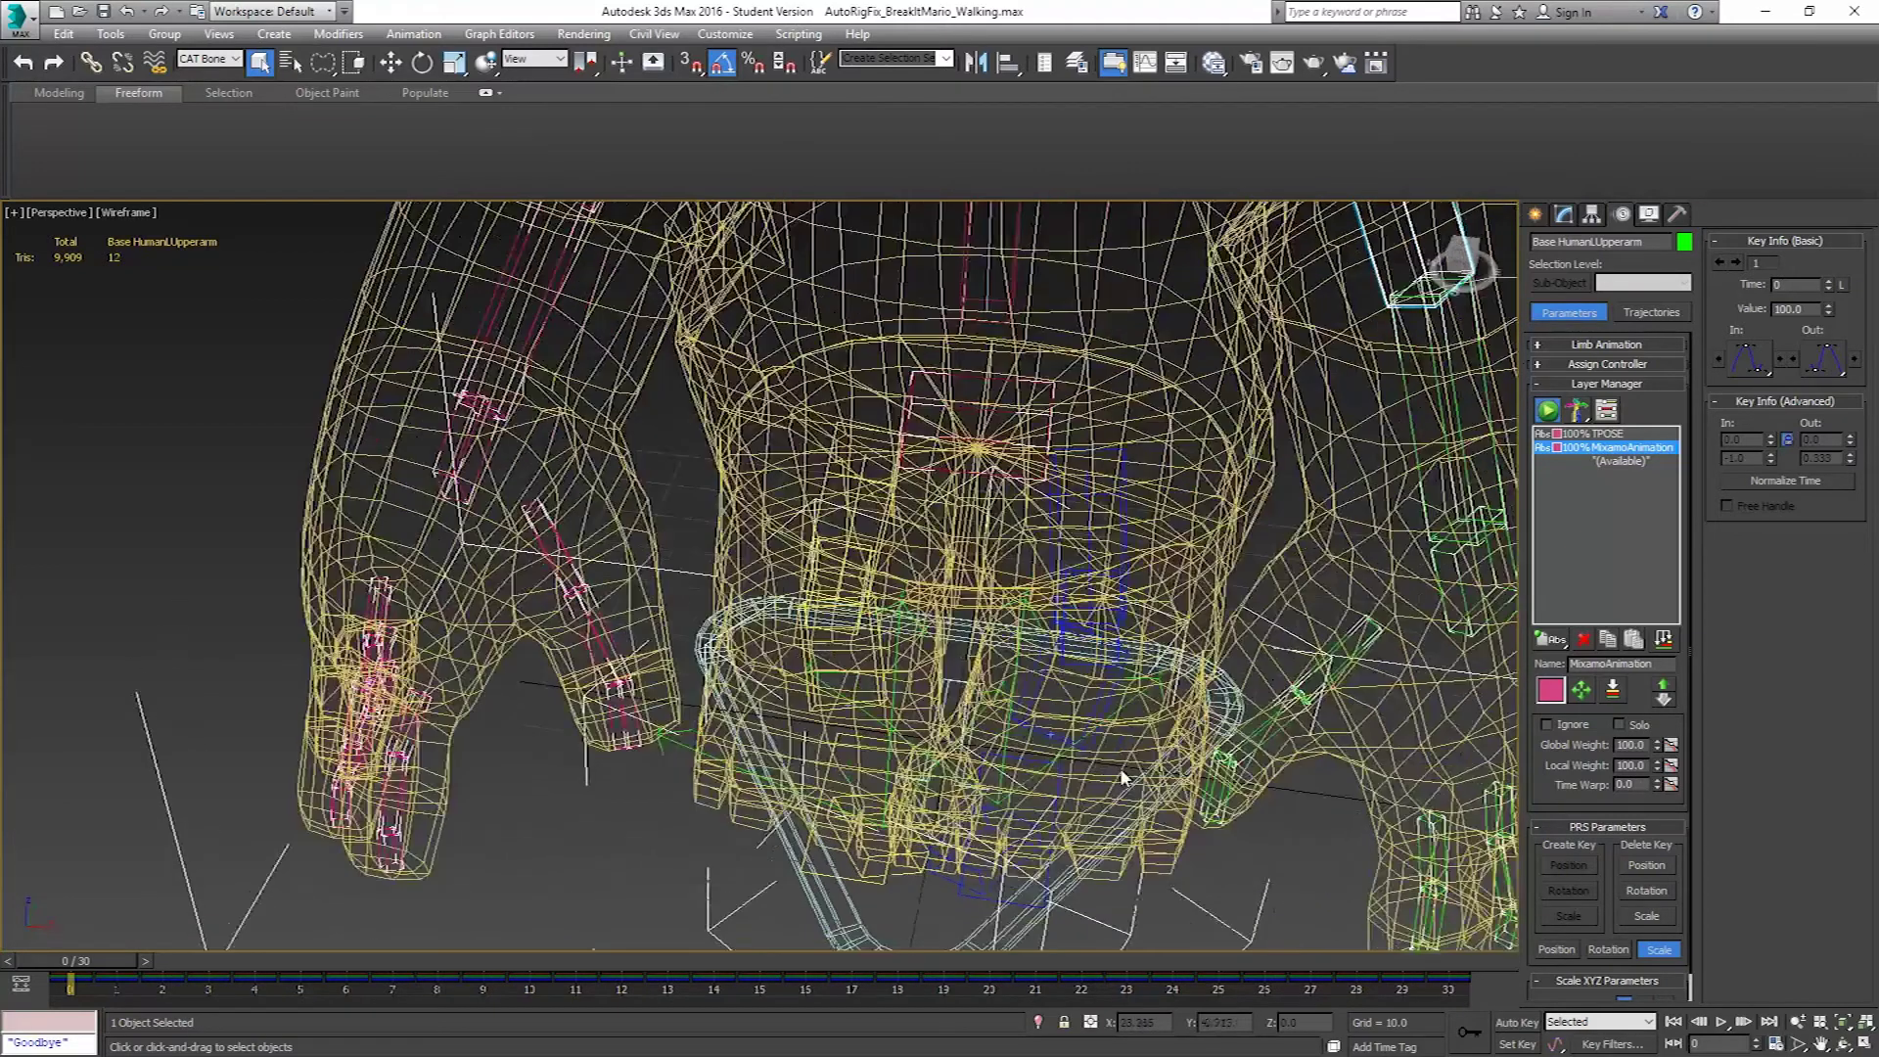
left_click(1055, 808)
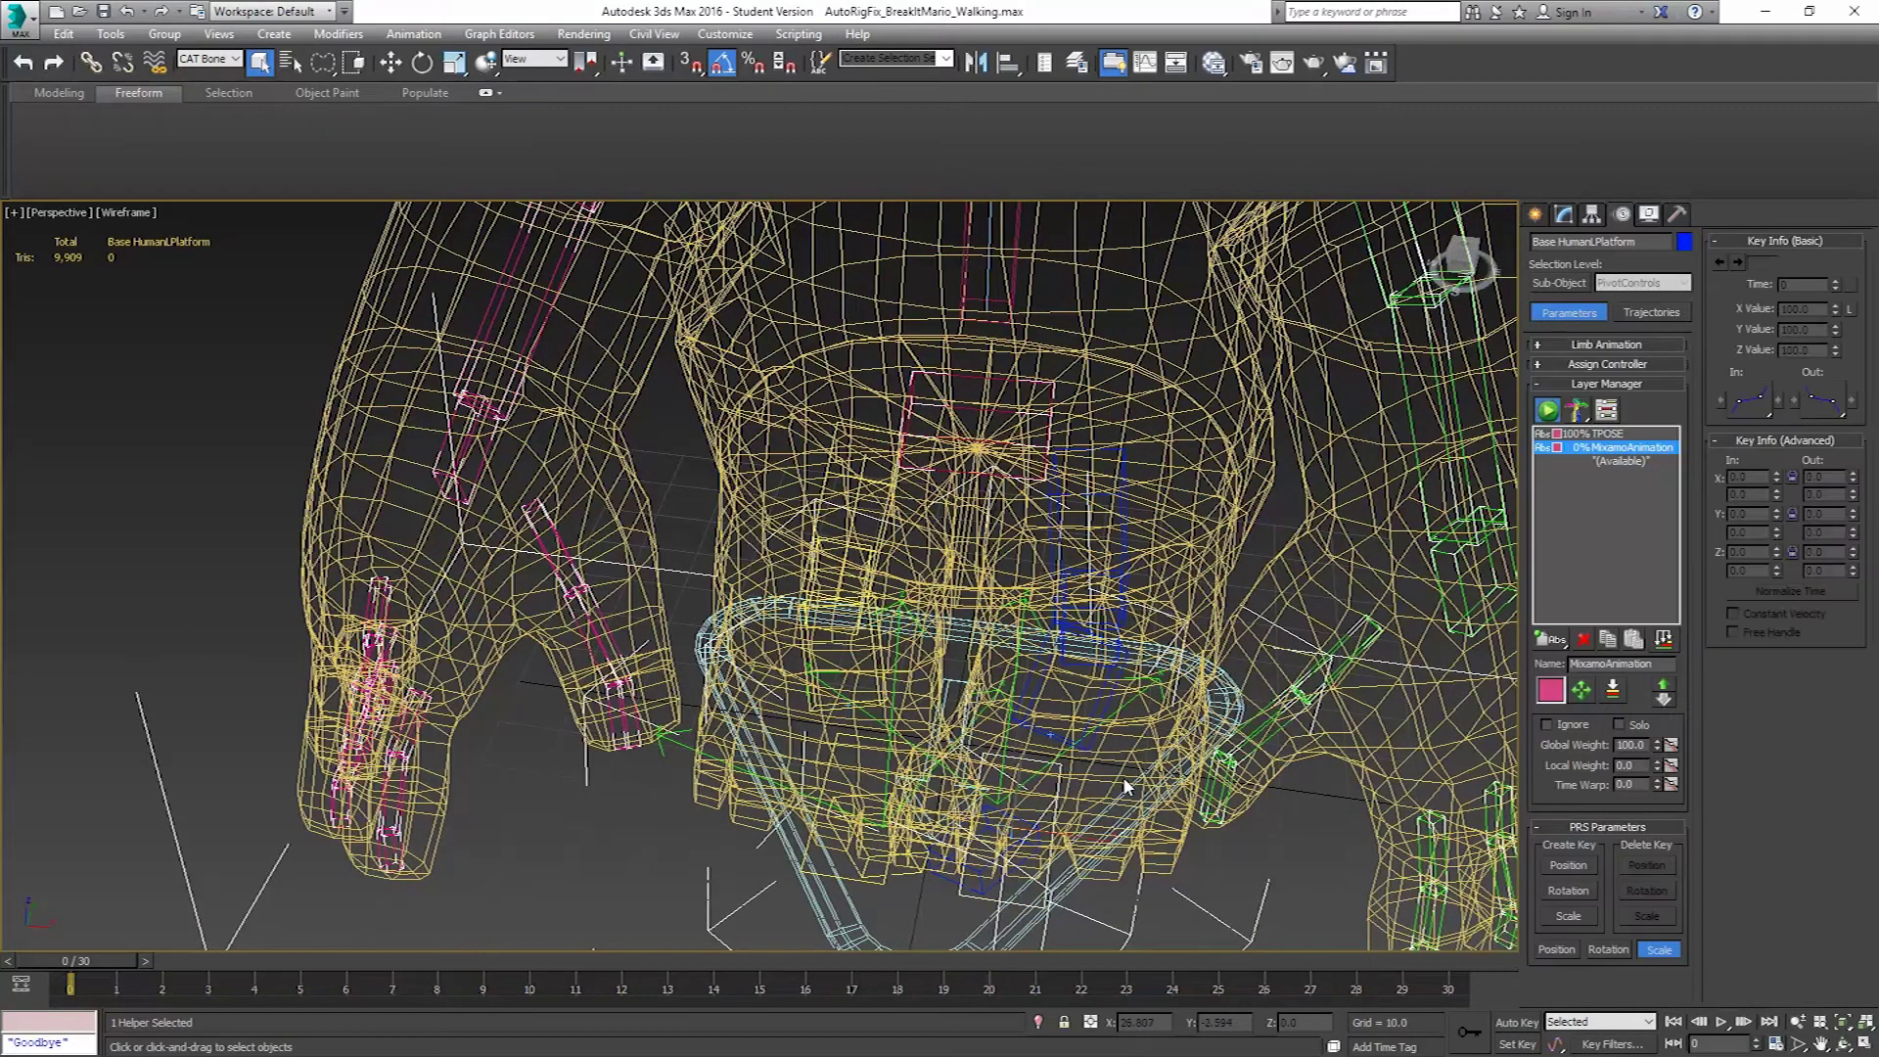
middle_click_drag(1132, 784, 1155, 592, "alt")
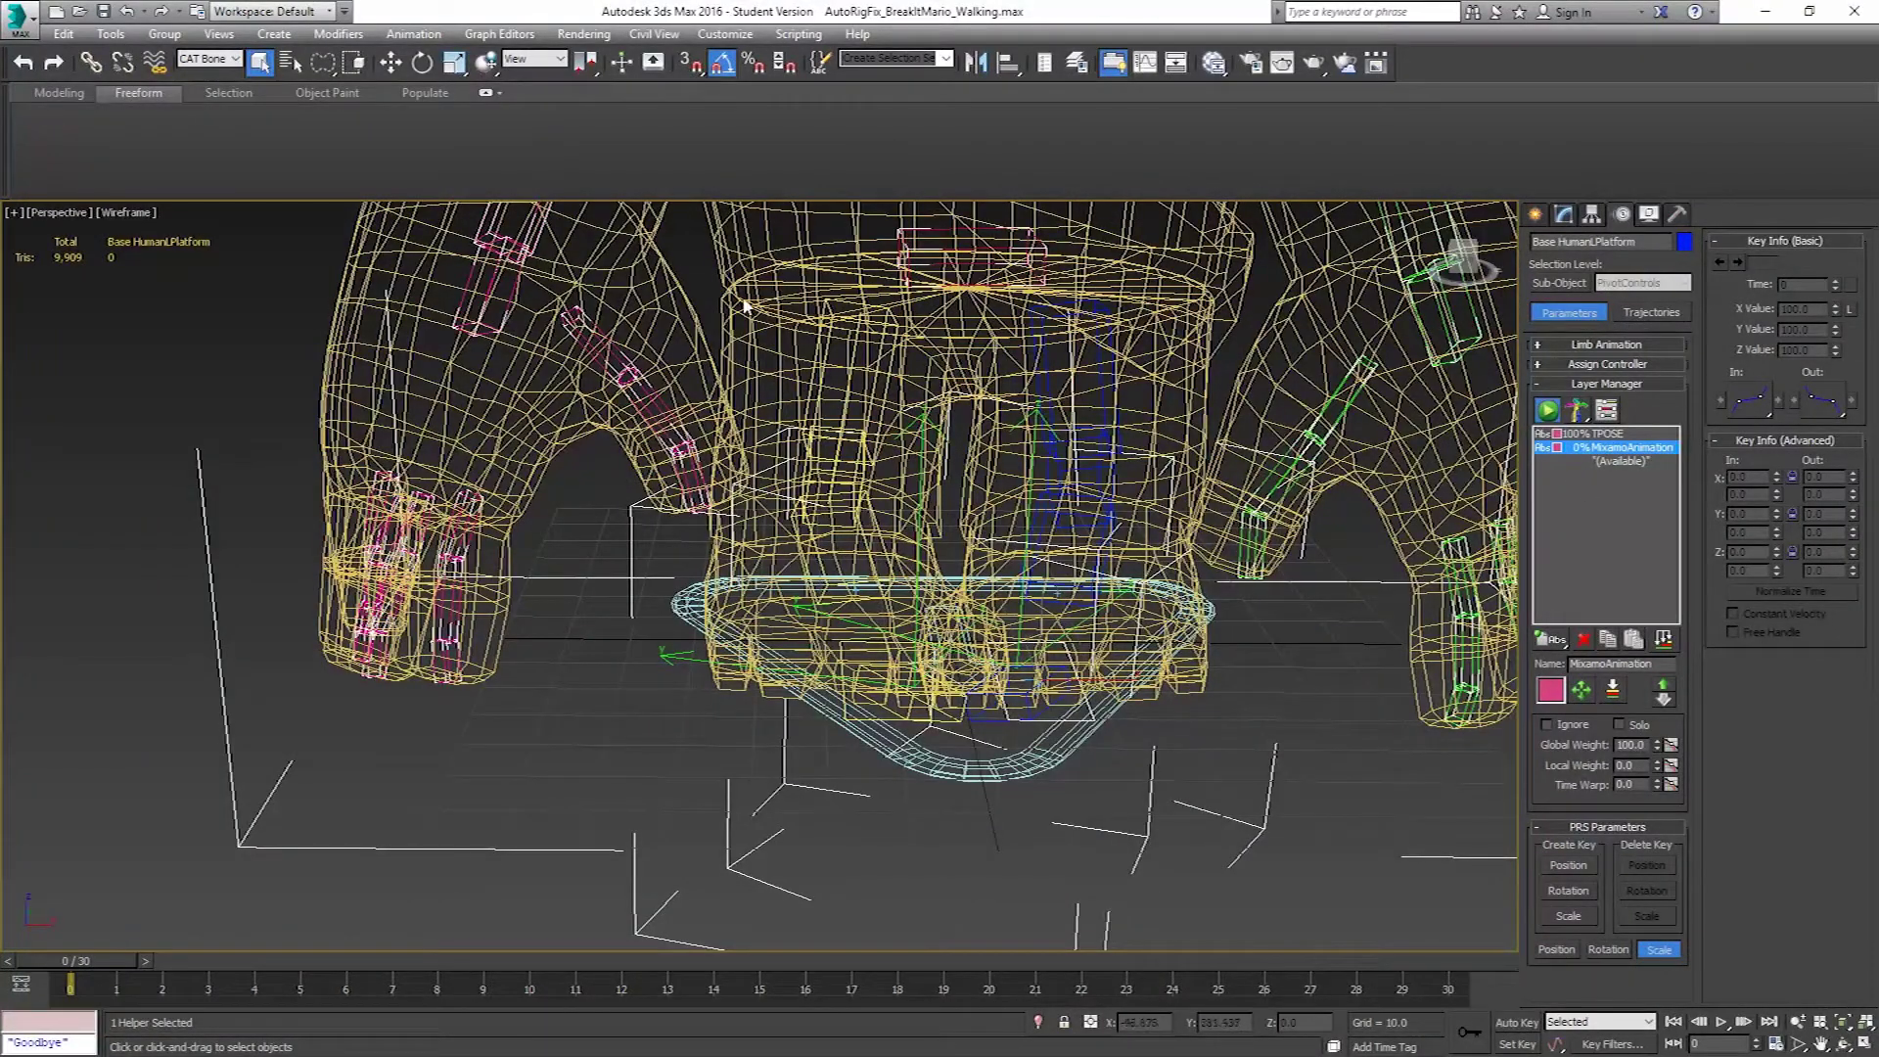
Set the selection filter to All and hide the BreakItMario character mesh.
left_click(208, 59)
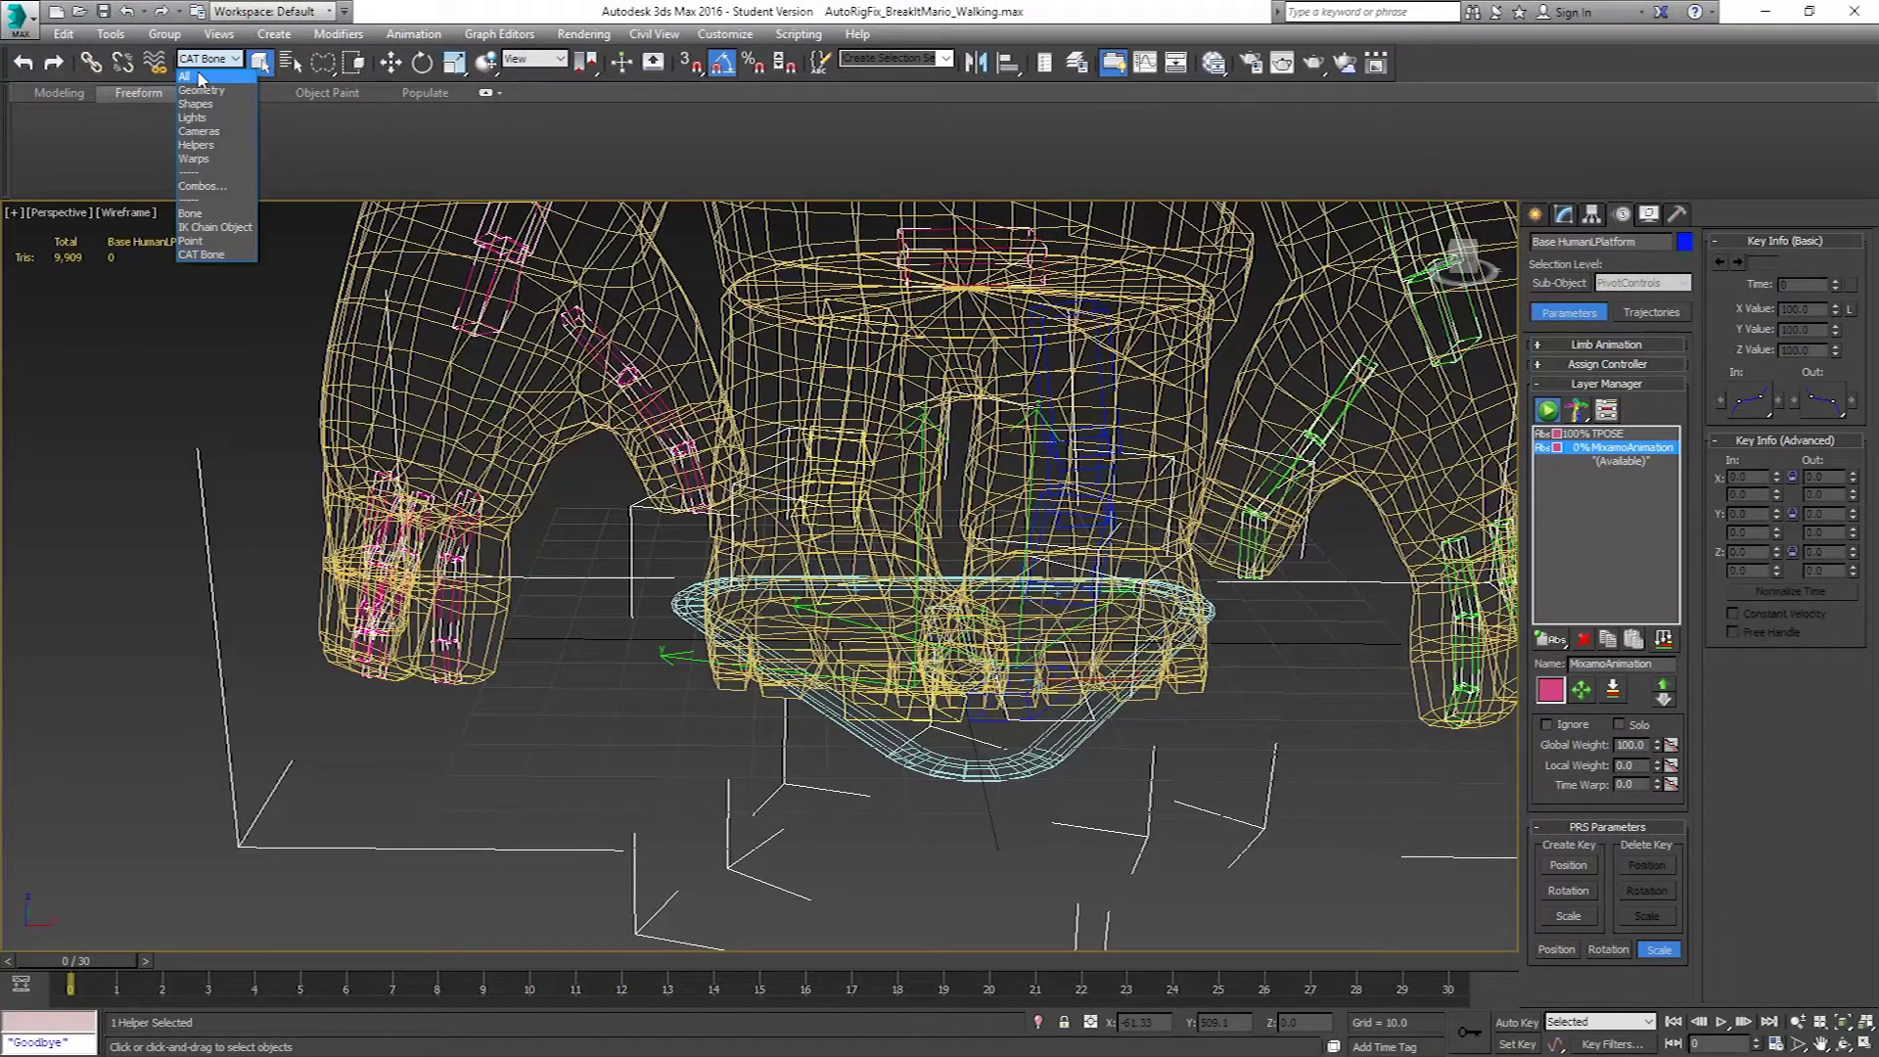
left_click(185, 76)
left_click(419, 320)
right_click(391, 282)
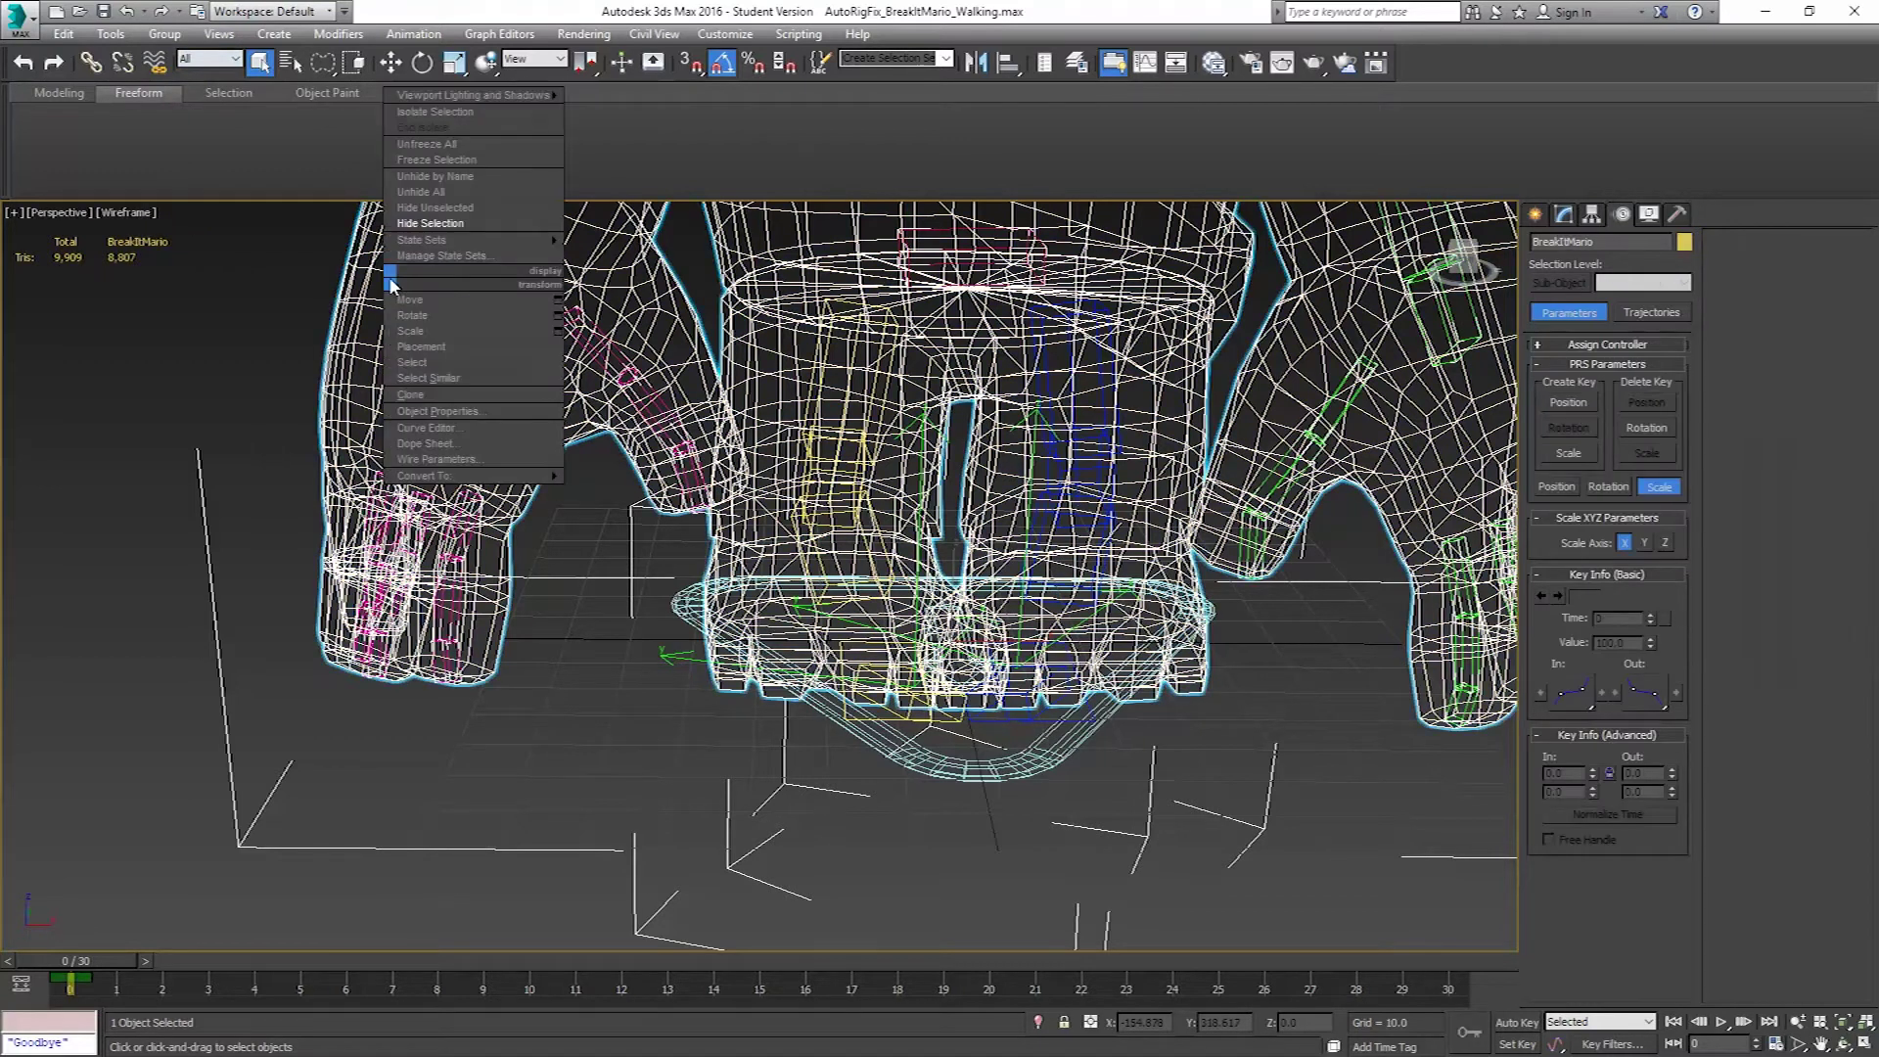
left_click(419, 223)
mouse_move(837, 529)
middle_mouse_down()
mouse_move(801, 532)
mouse_move(1122, 637)
middle_mouse_up()
key("F3")
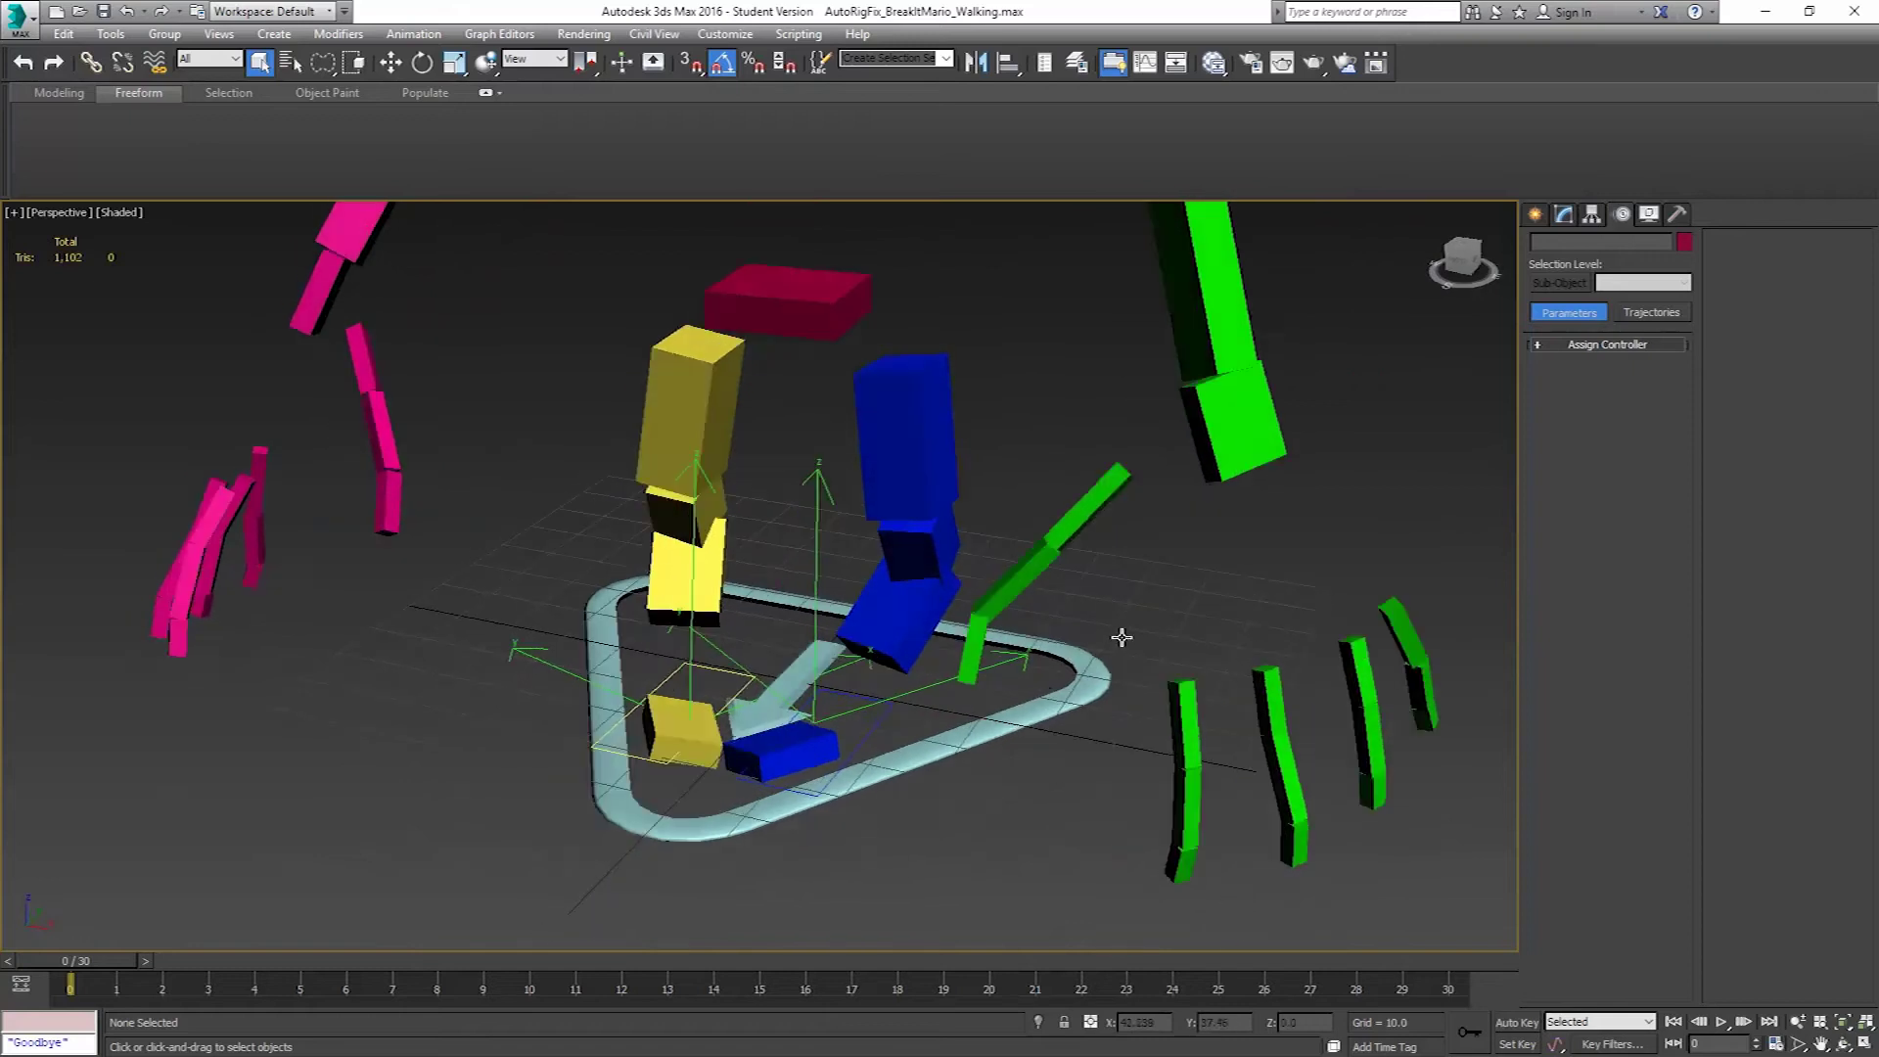
Align the left foot platform's pivot to Left_Baked in X, Y and Z, then select the empty layer slot.
scroll(837, 709, "up", 4)
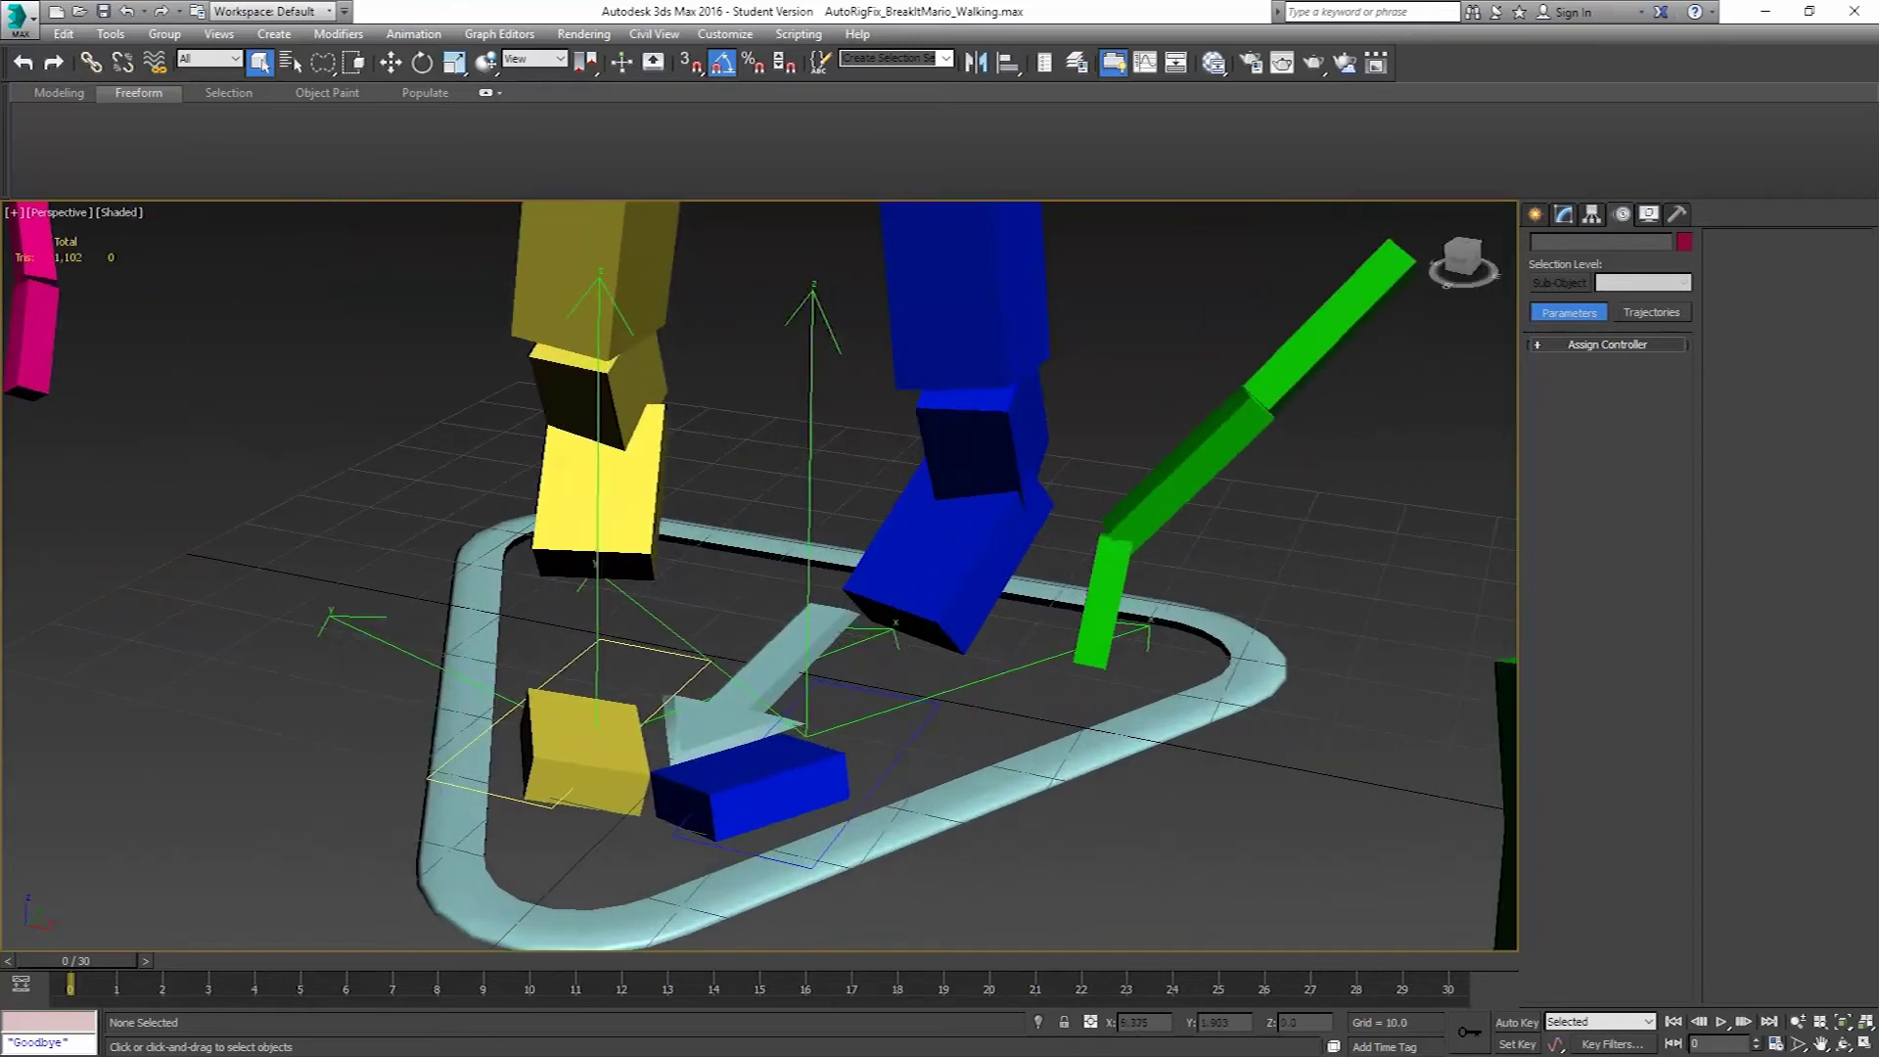
left_click(906, 740)
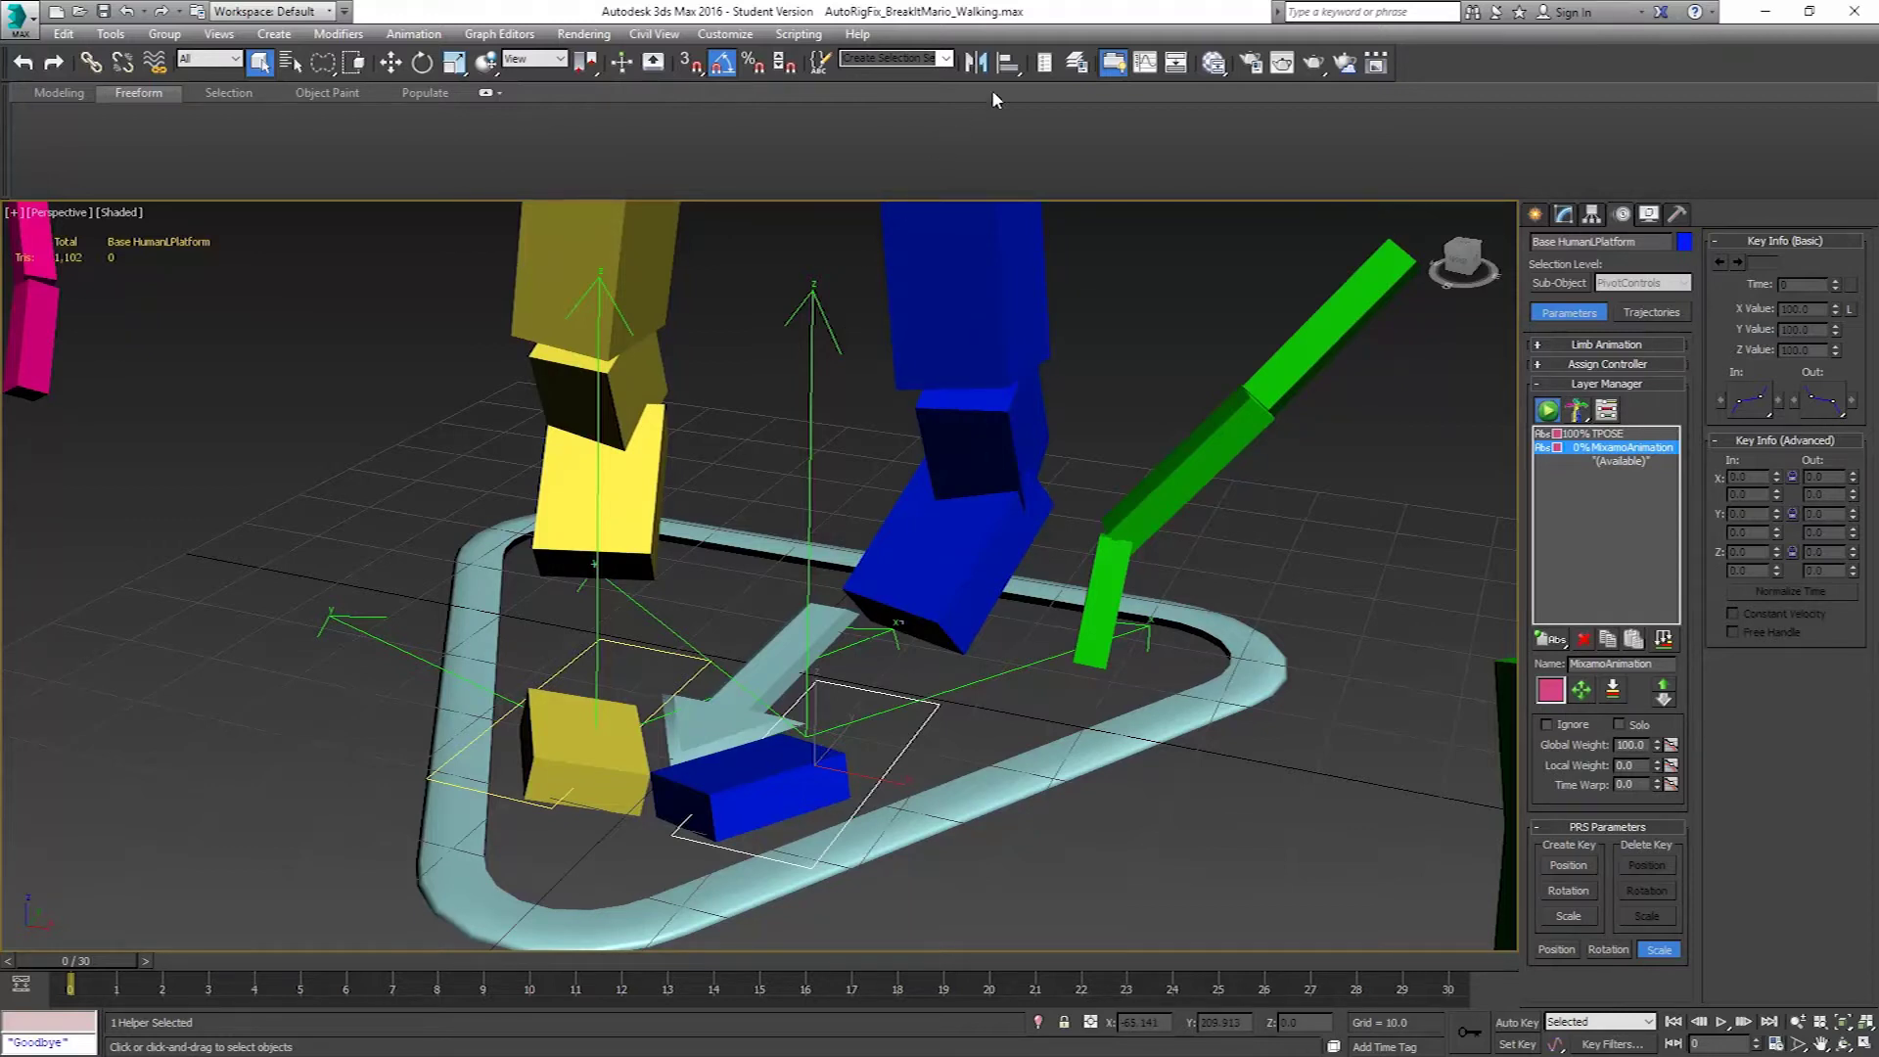
left_click(1008, 62)
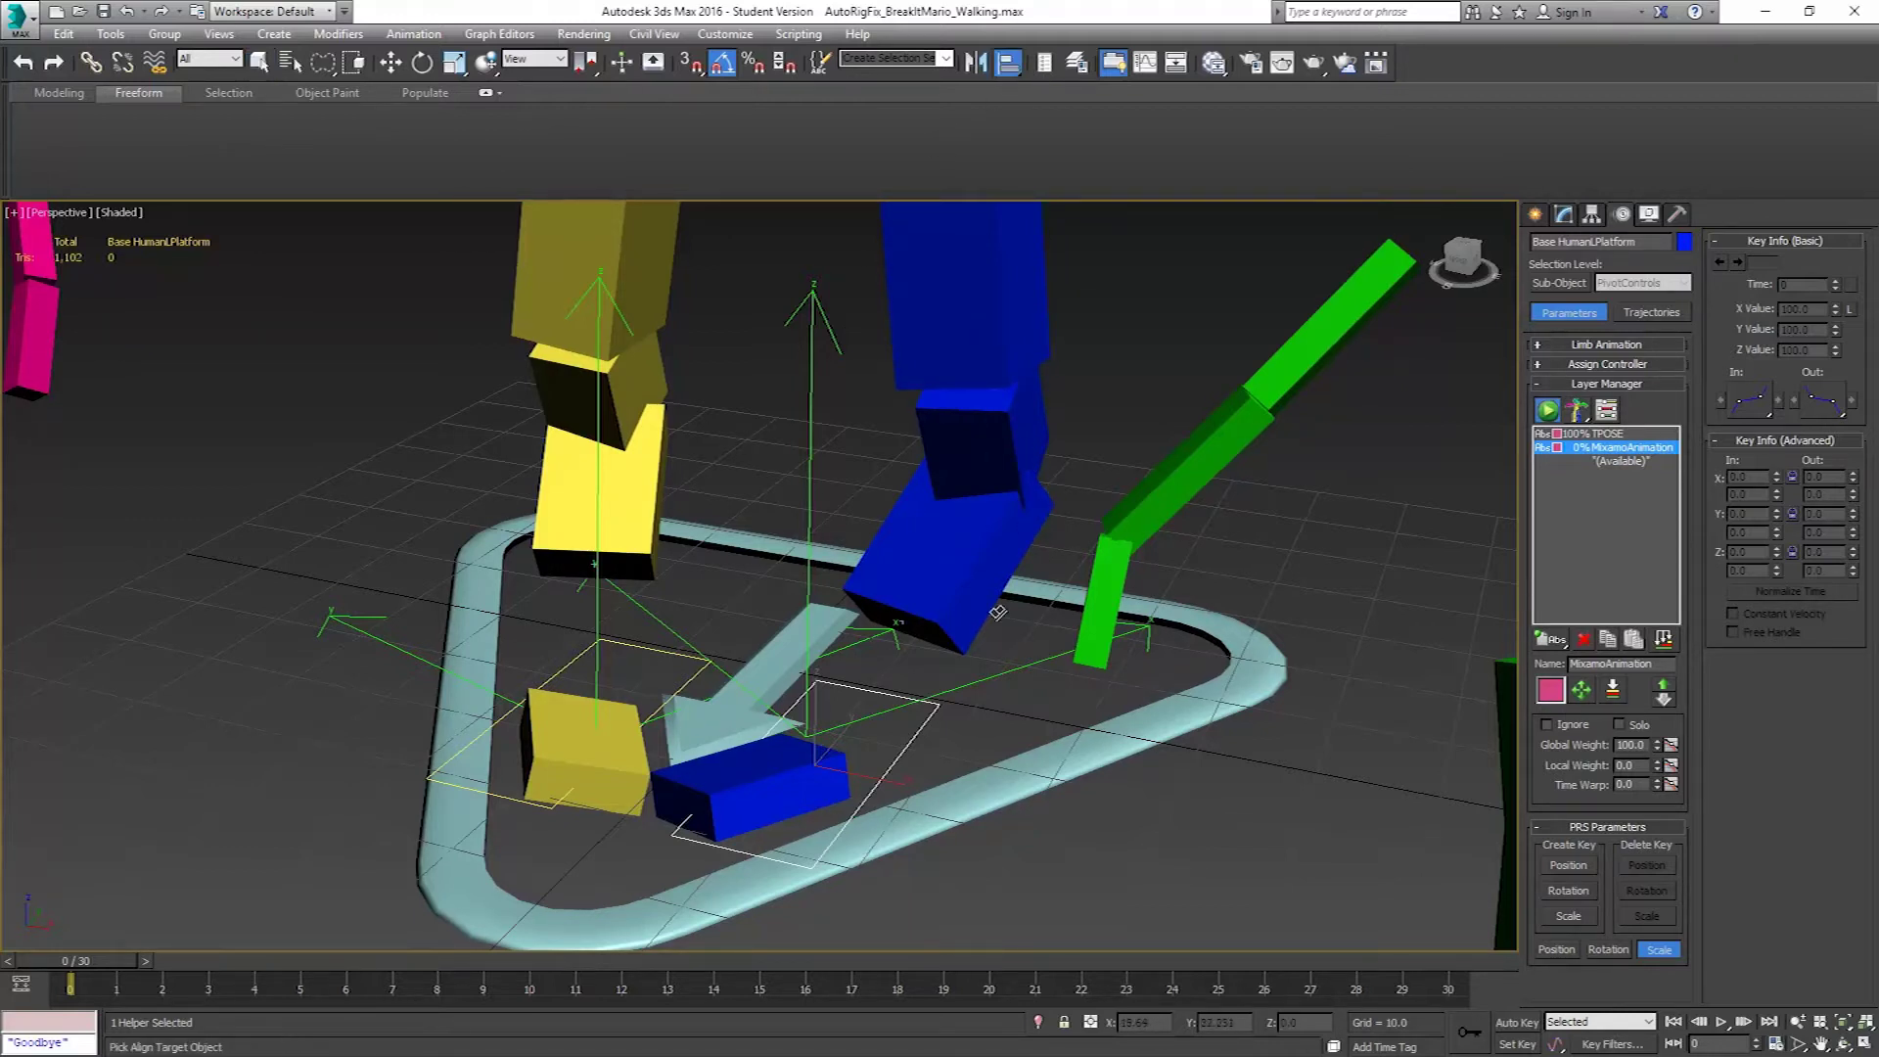
left_click(984, 676)
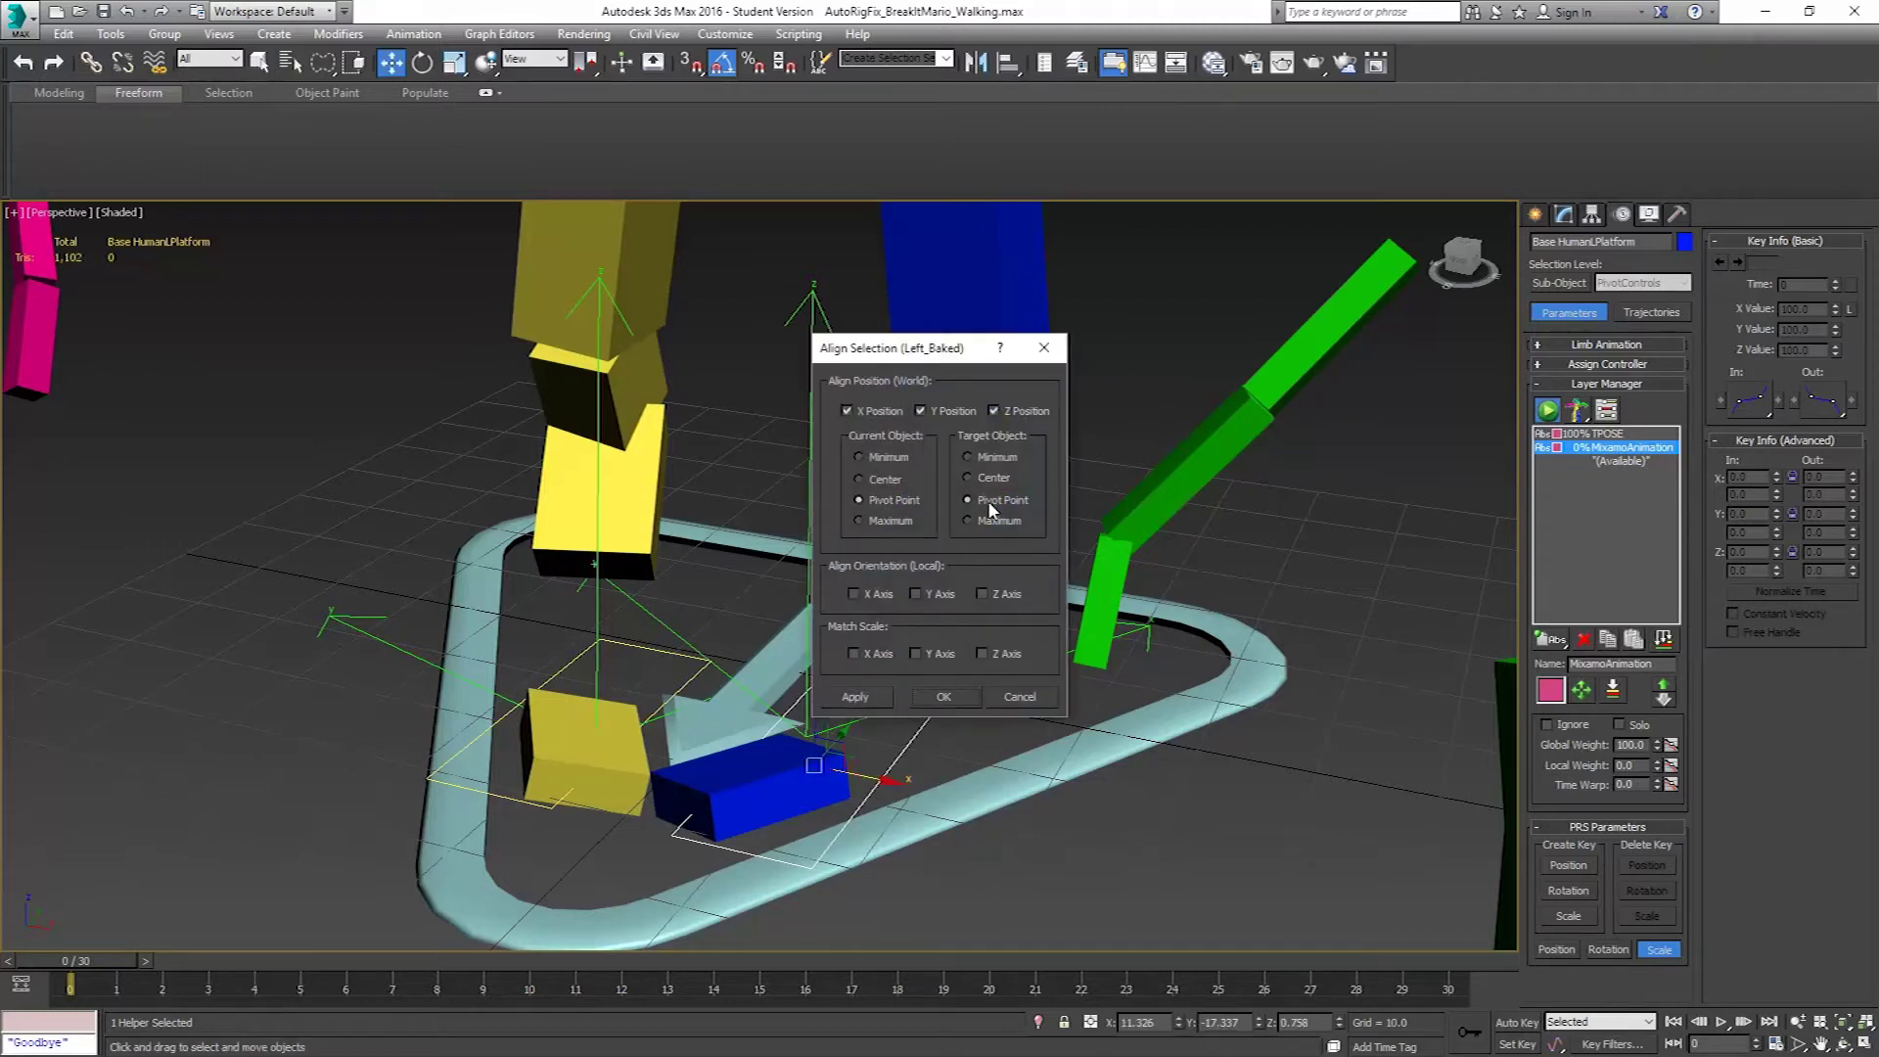
left_click(945, 696)
scroll(912, 725, "up", 5)
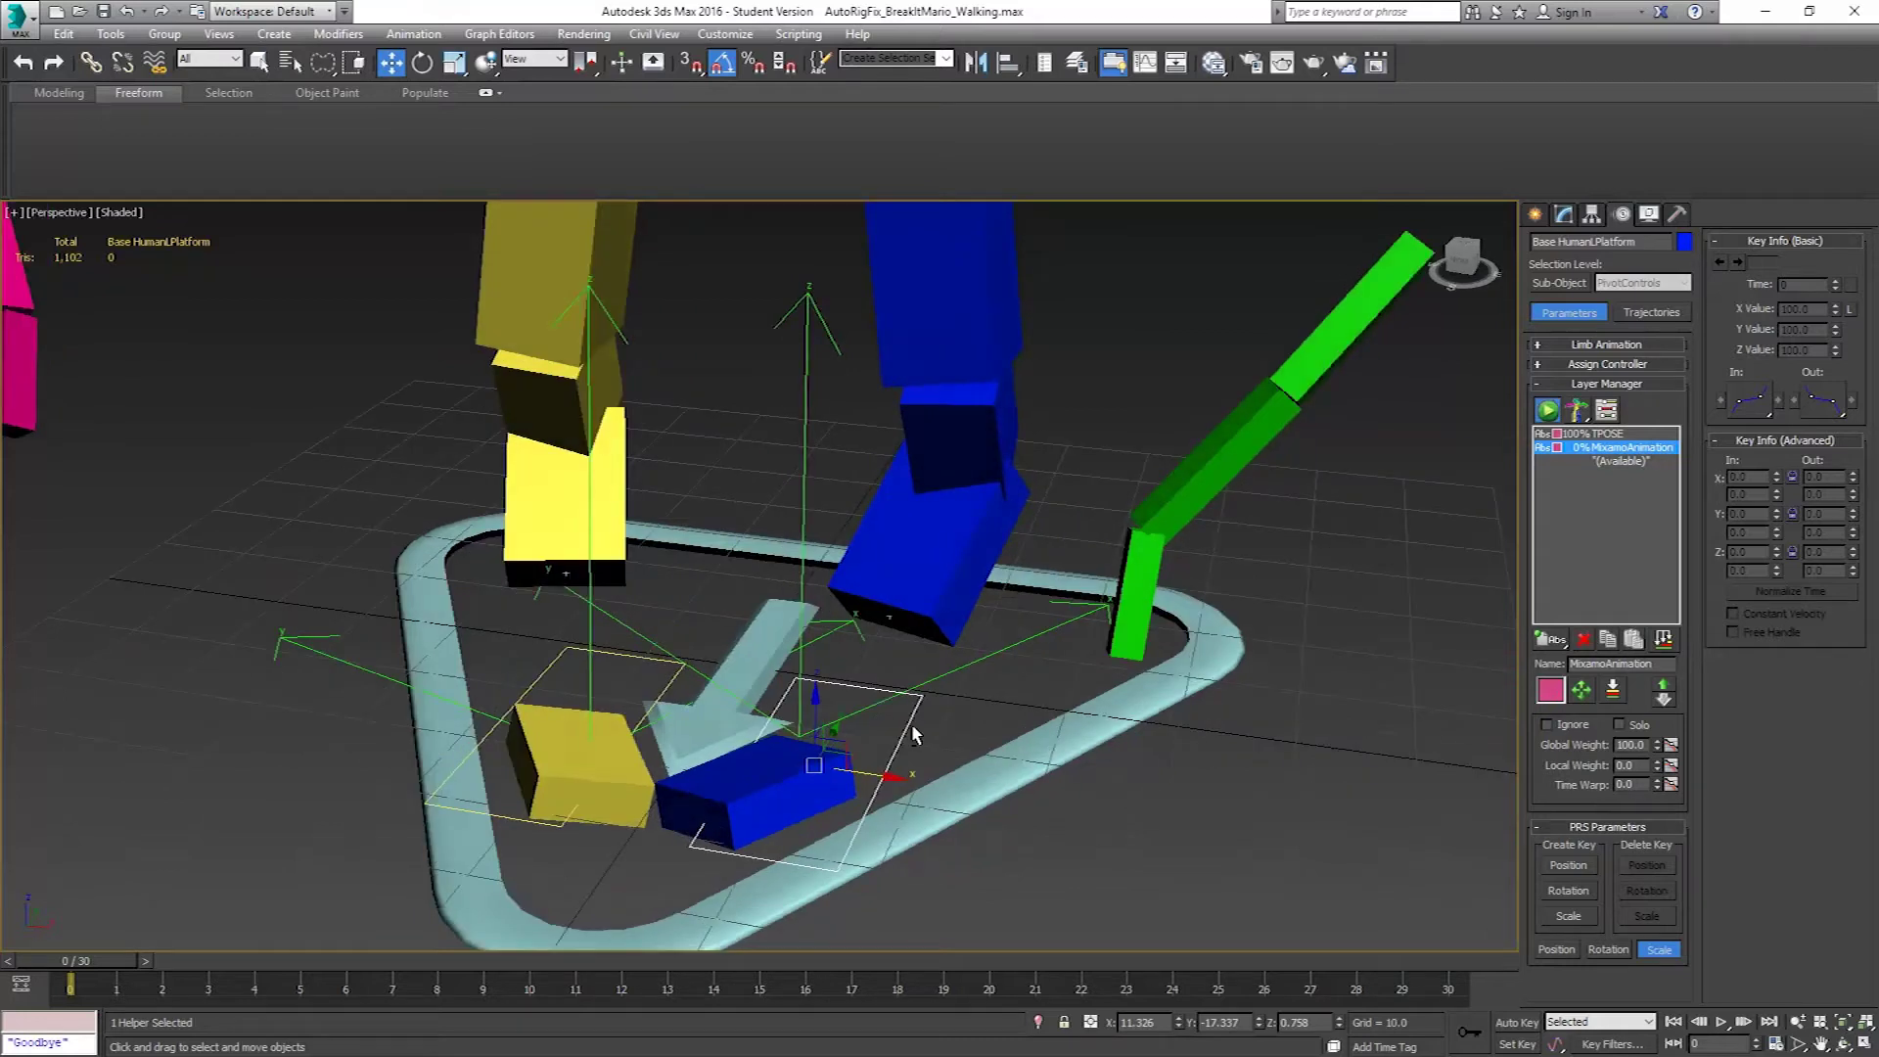
middle_click_drag(917, 760, 928, 716)
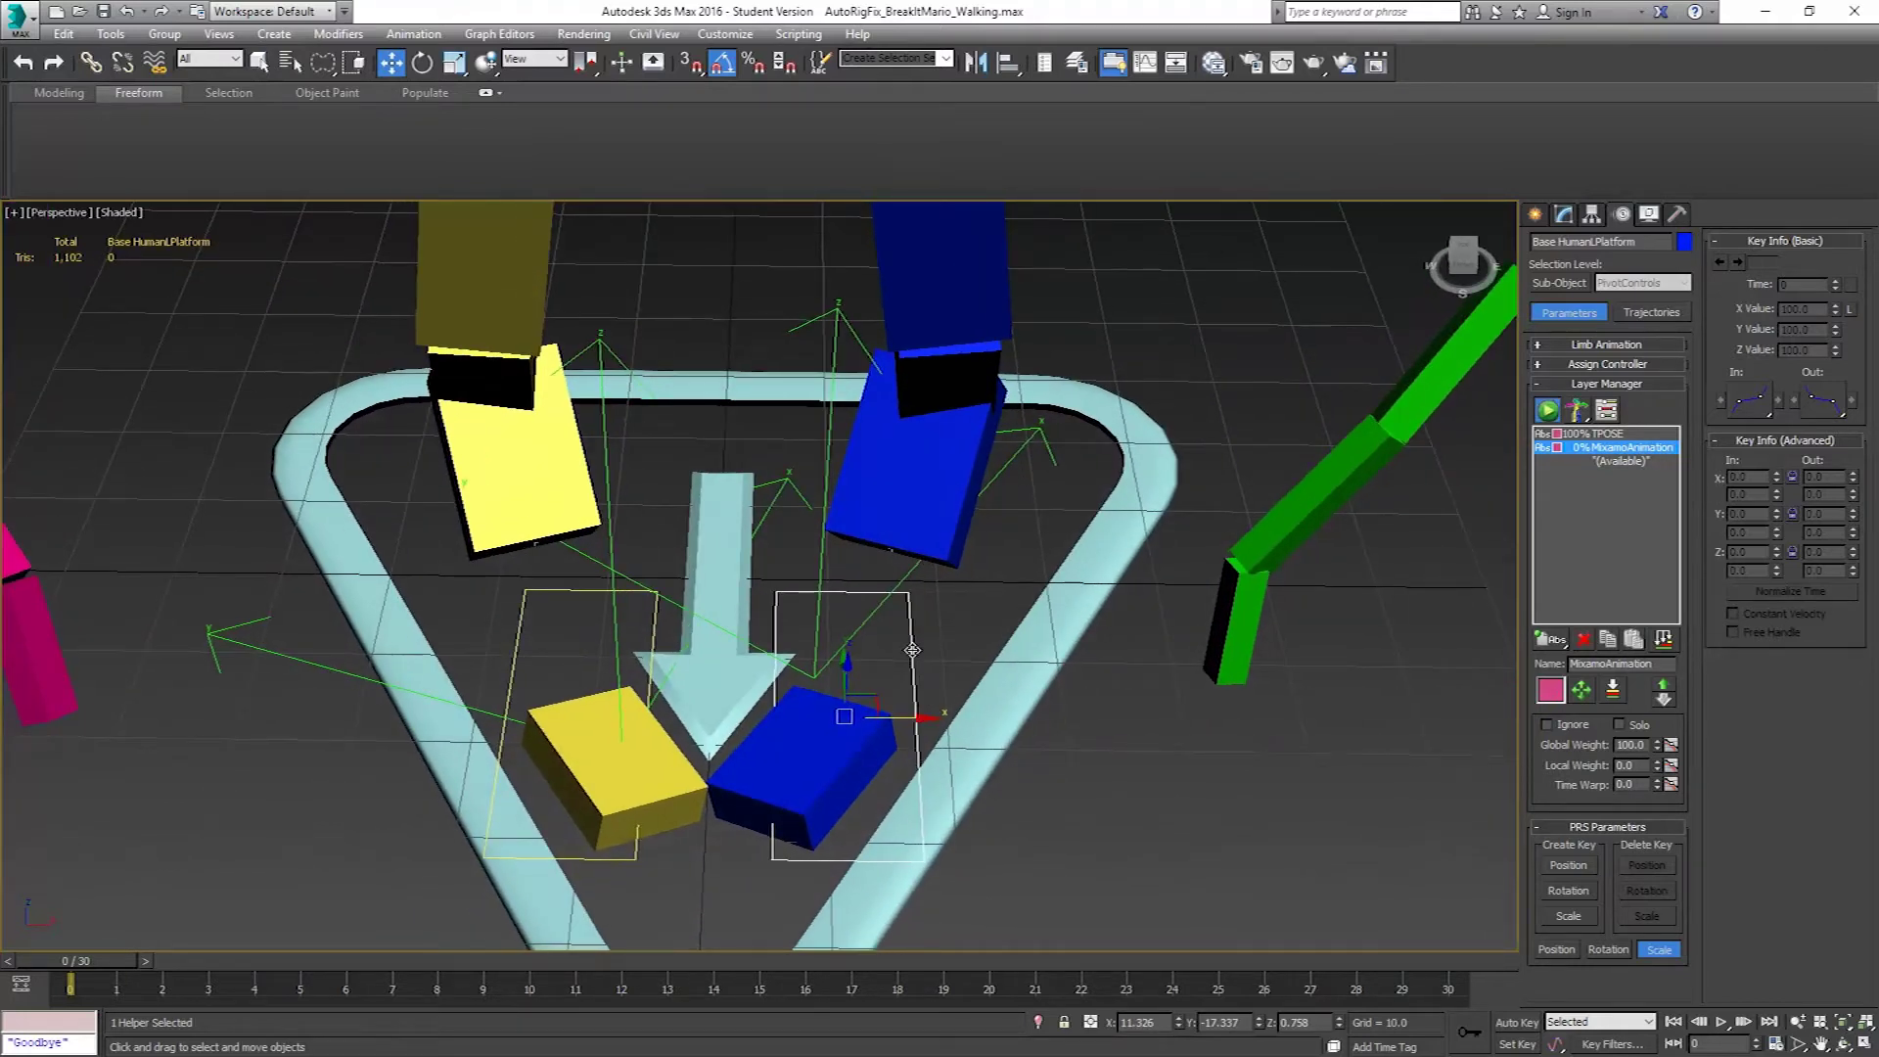
left_click(1008, 63)
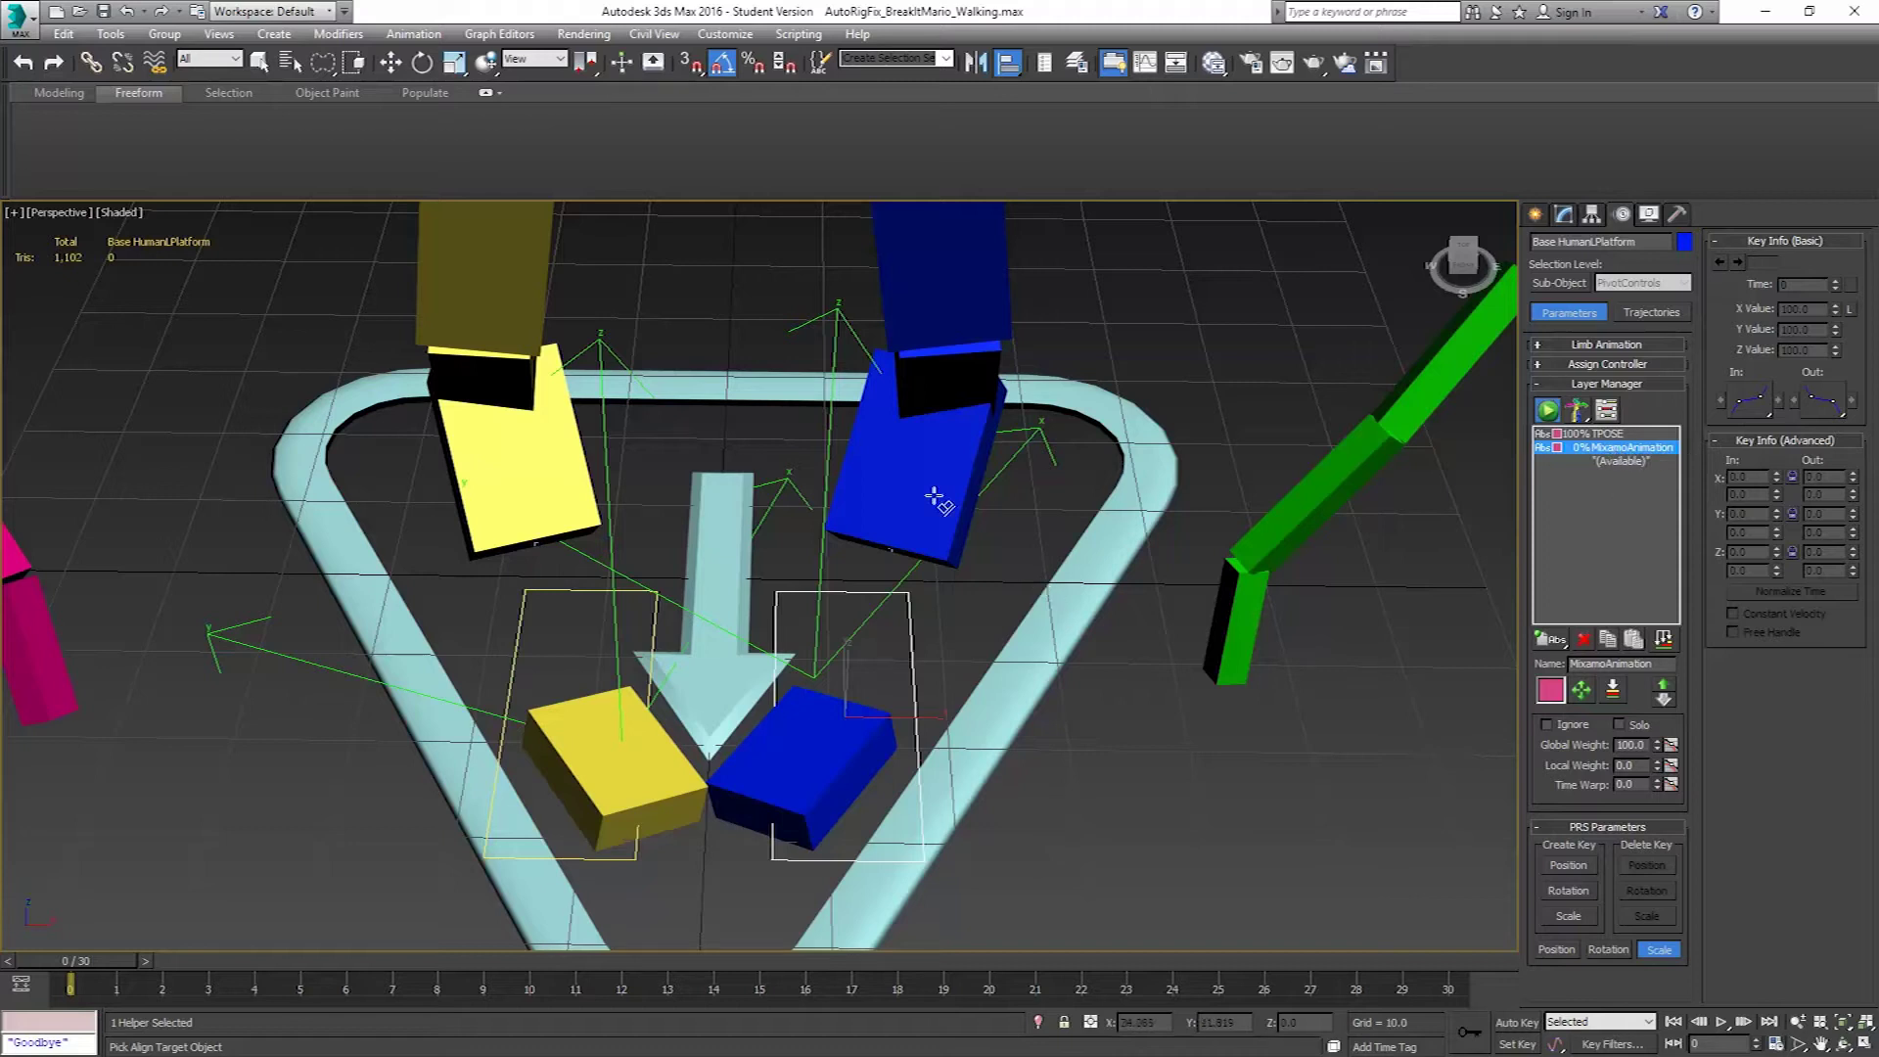
left_click(1652, 461)
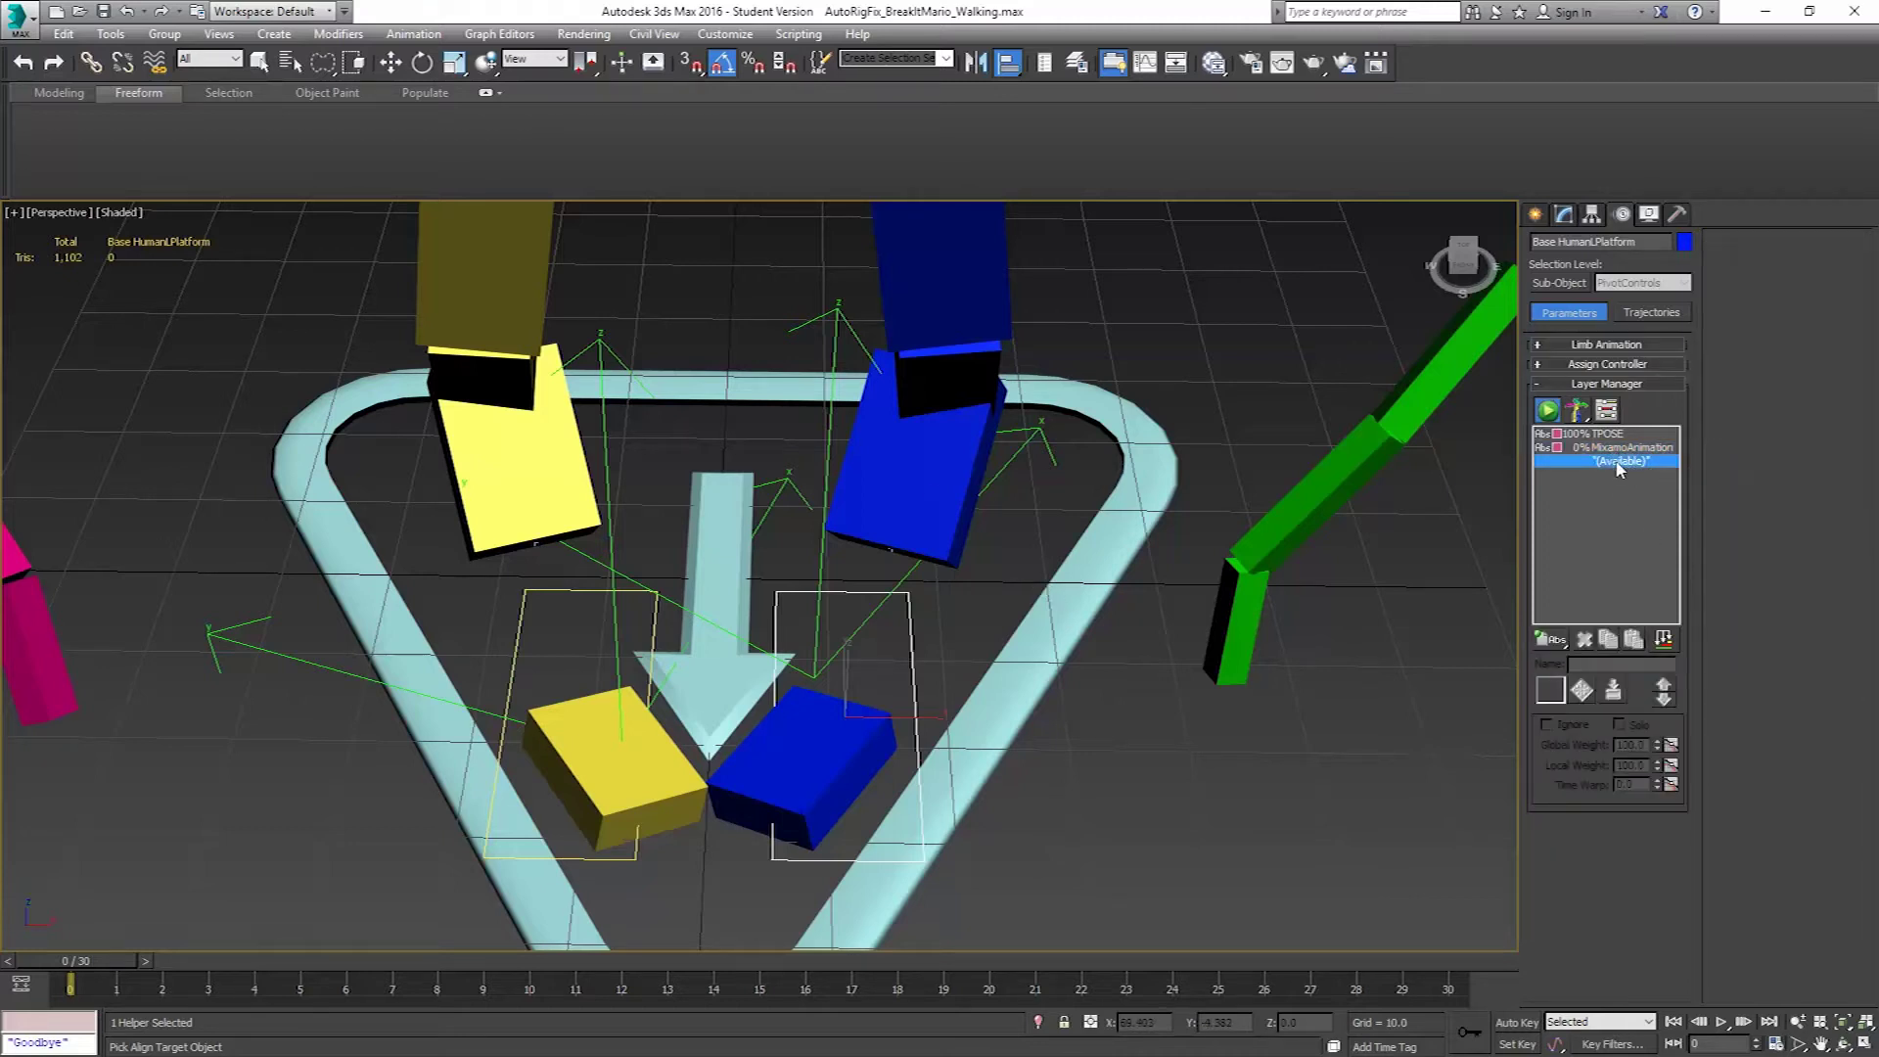
Add an Adjustment Layer and align the left foot platform's pivot to Left_Baked.
left_click_drag(1554, 646, 1555, 670)
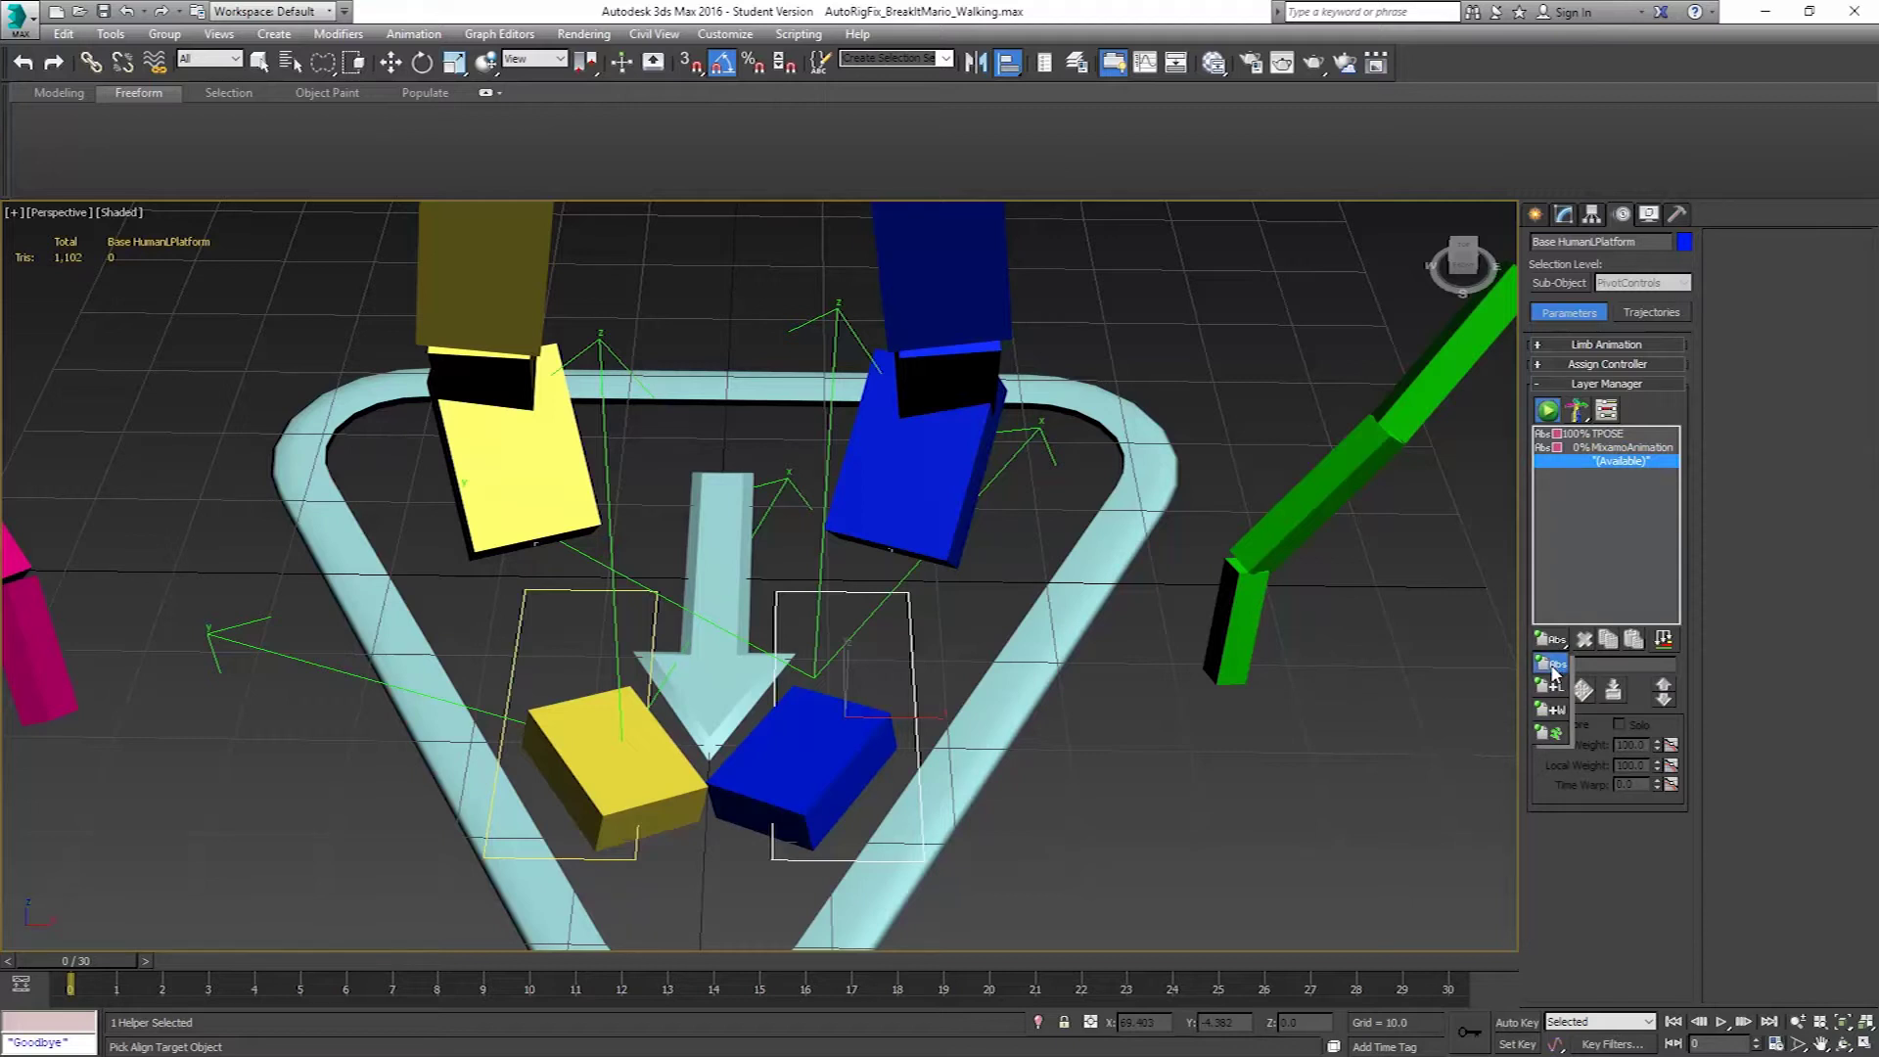
left_click_drag(1552, 667, 1552, 691)
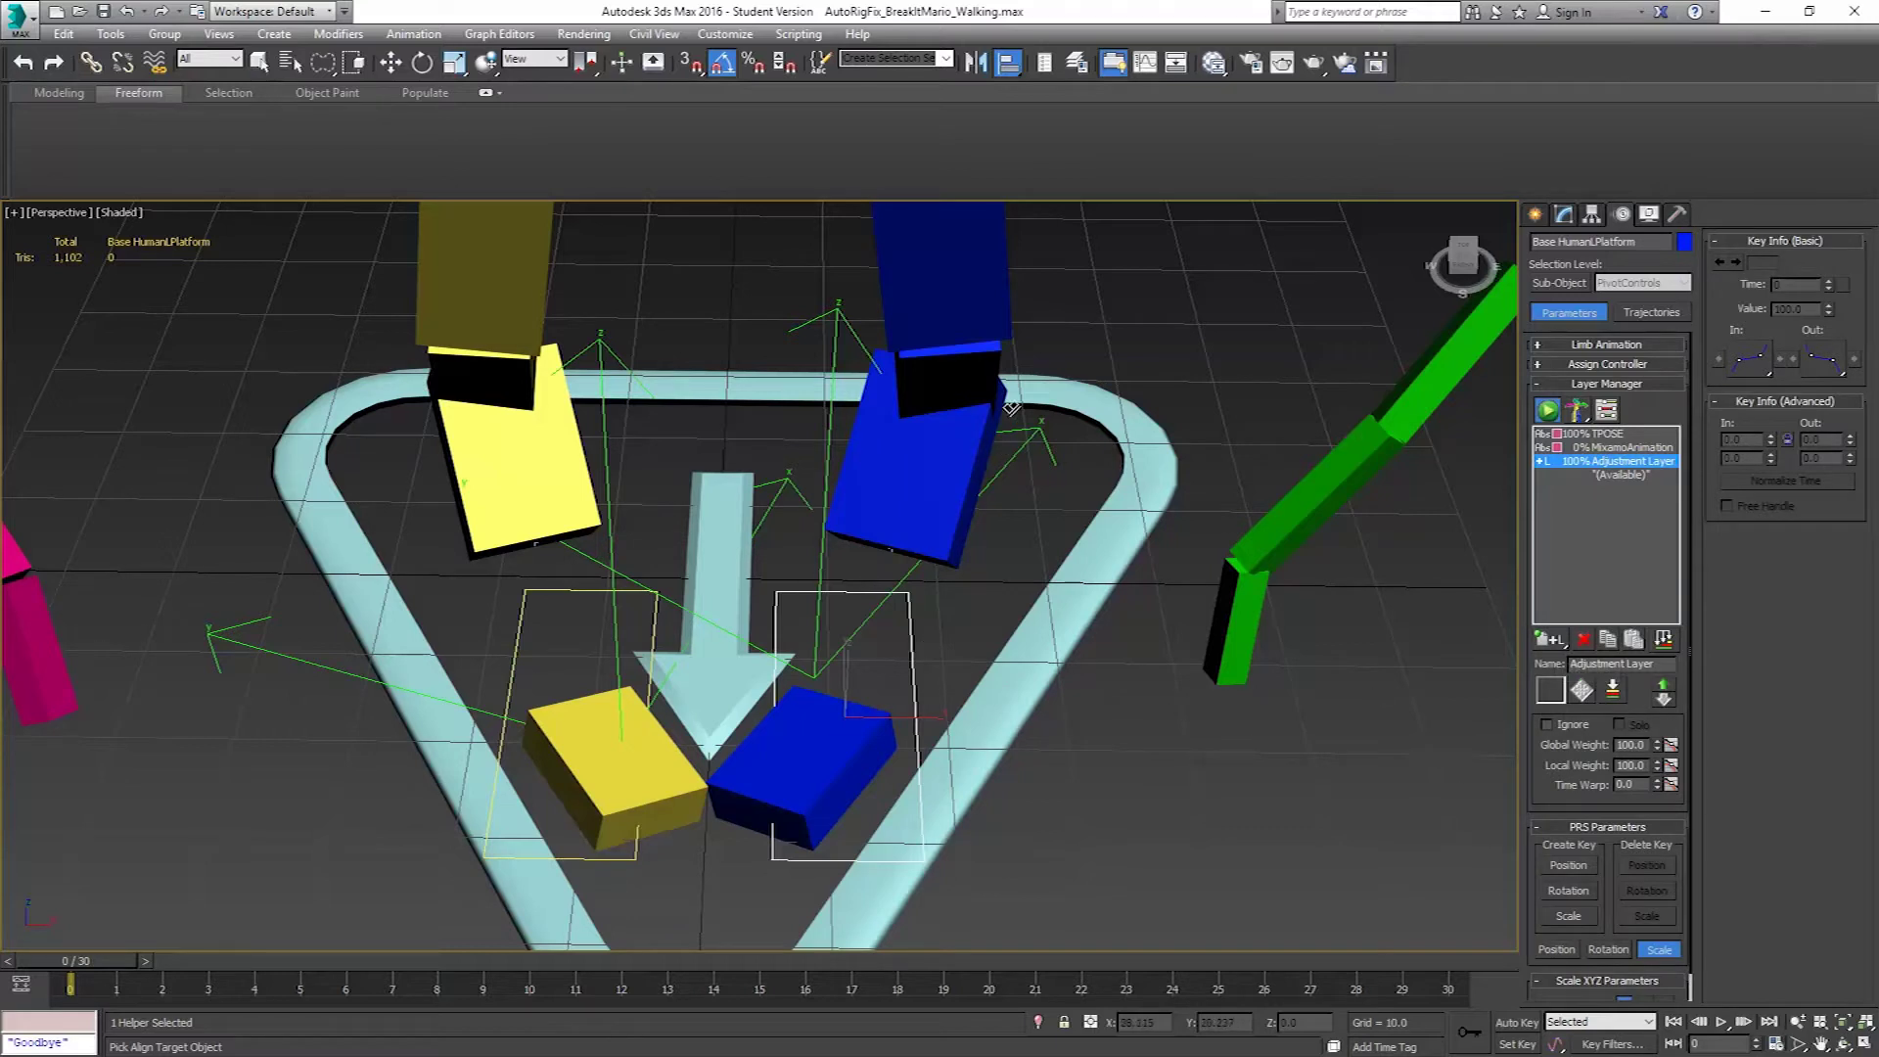
left_click(1008, 460)
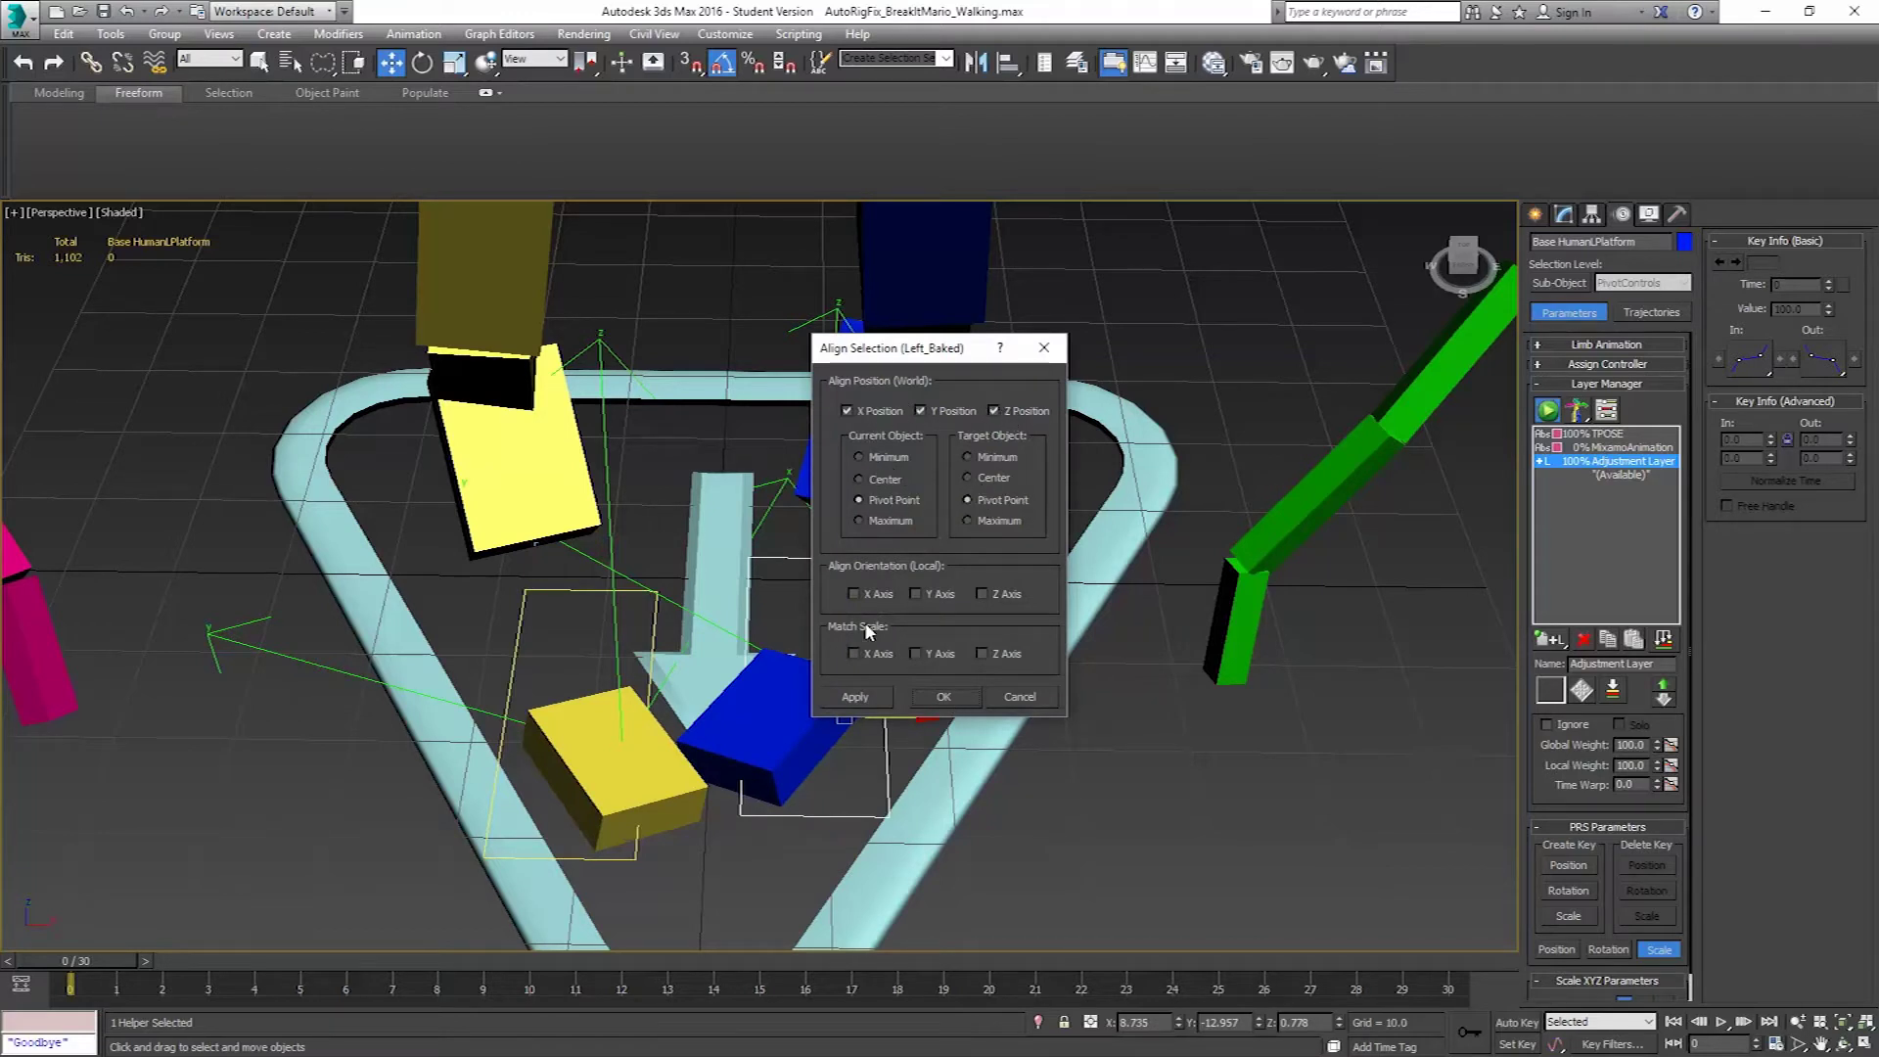
left_click(946, 698)
middle_click_drag(846, 641, 1021, 609)
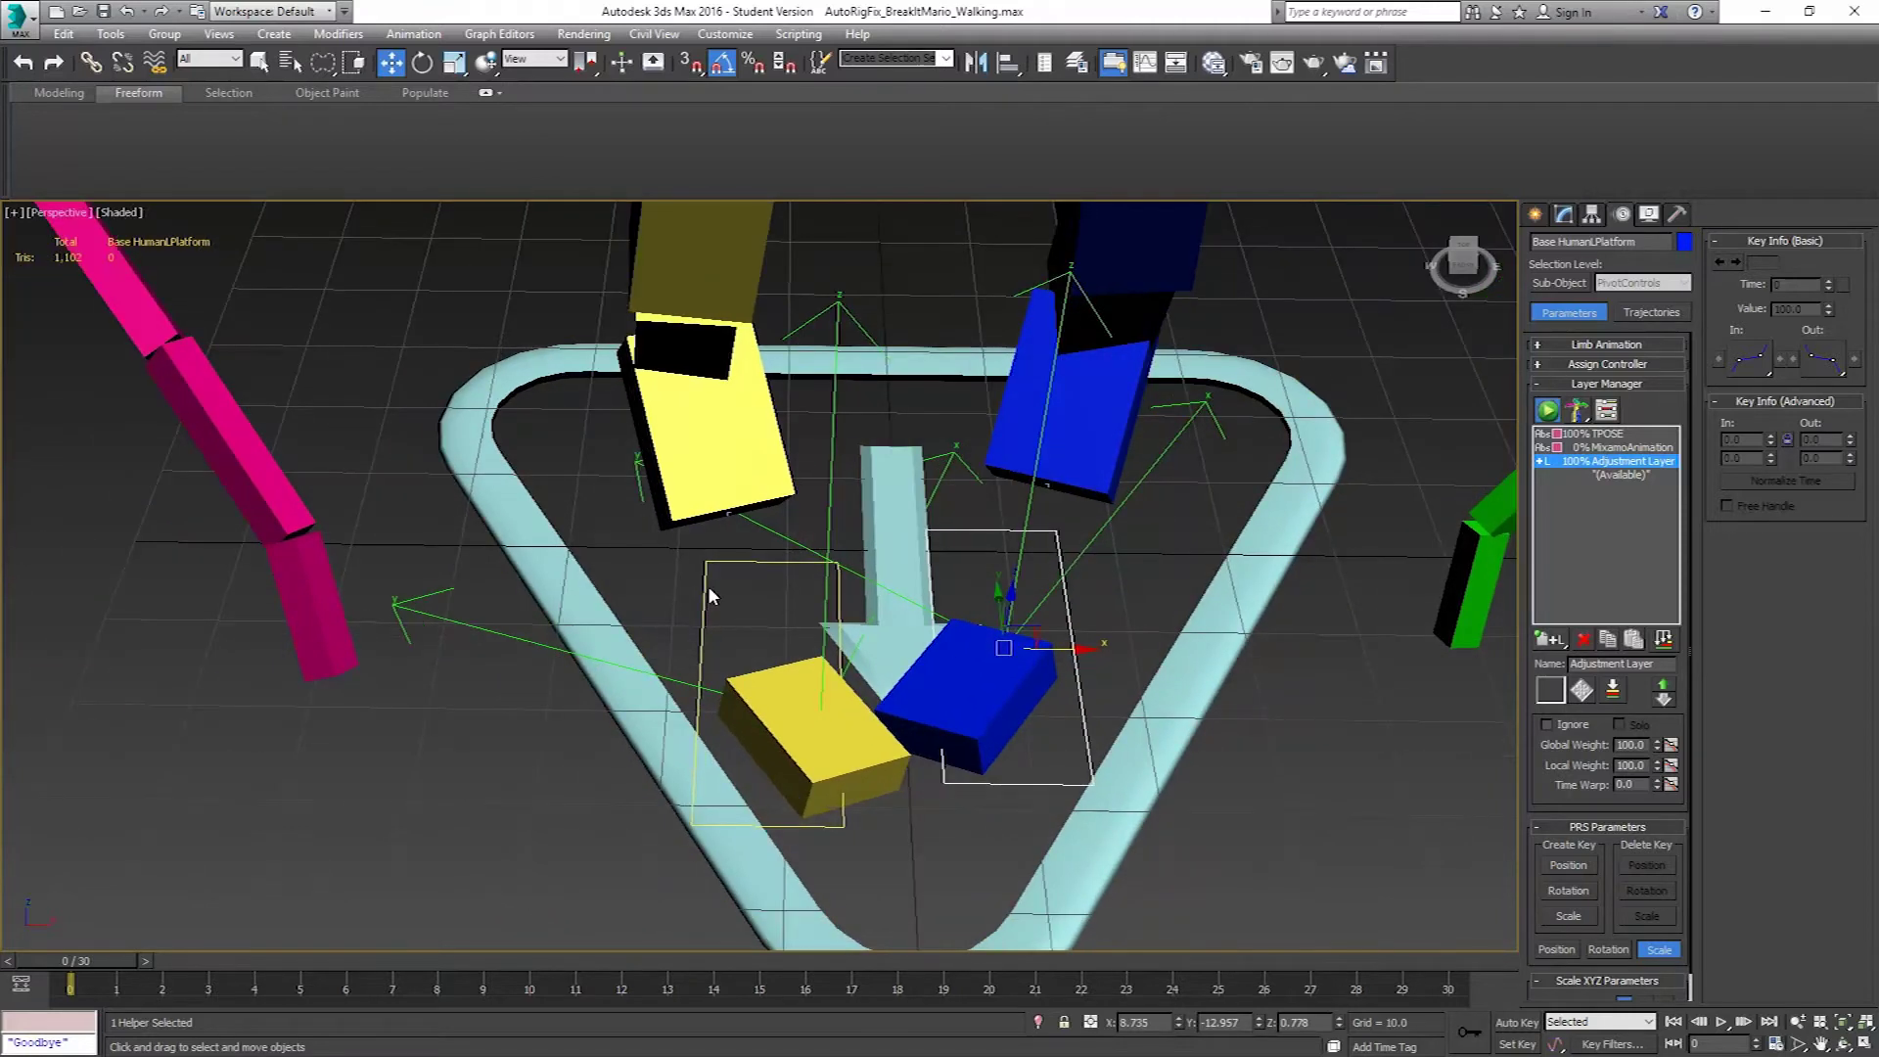
Align the right foot platform's pivot to Right_Baked in X, Y and Z.
left_click(708, 589)
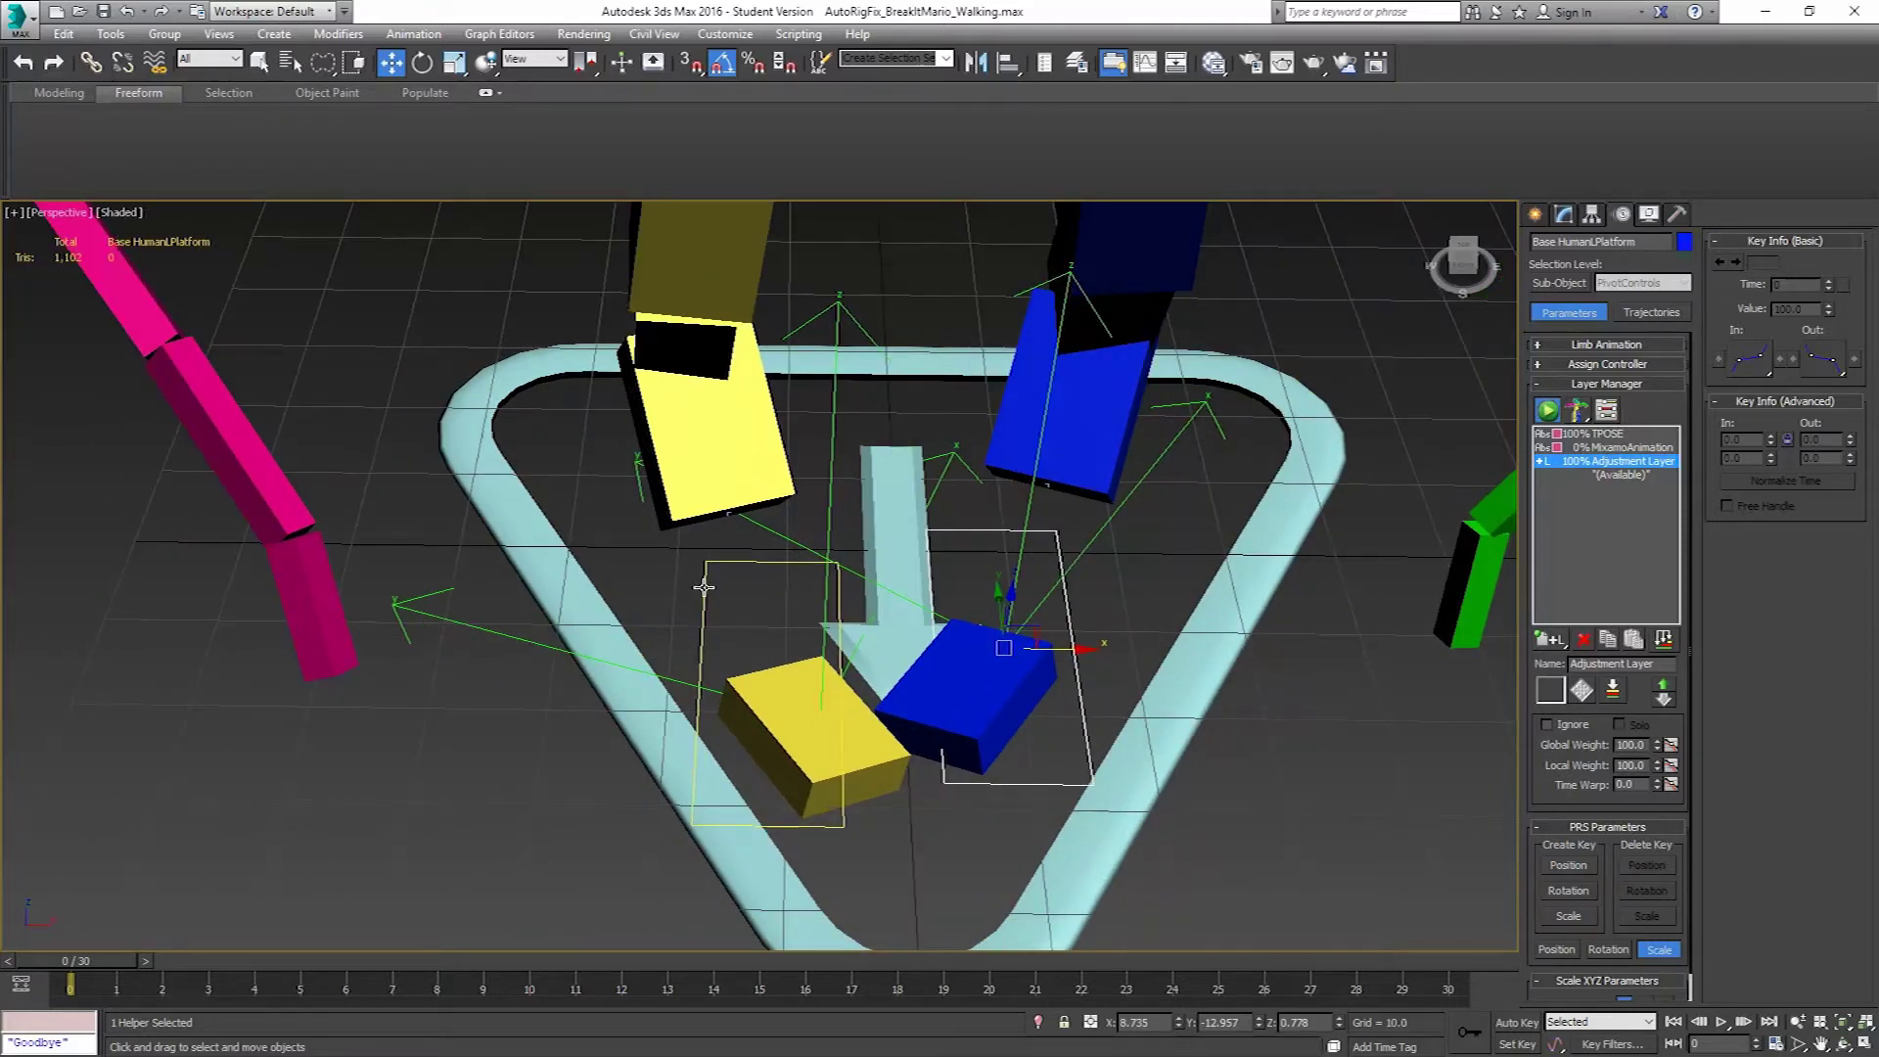
left_click(1008, 62)
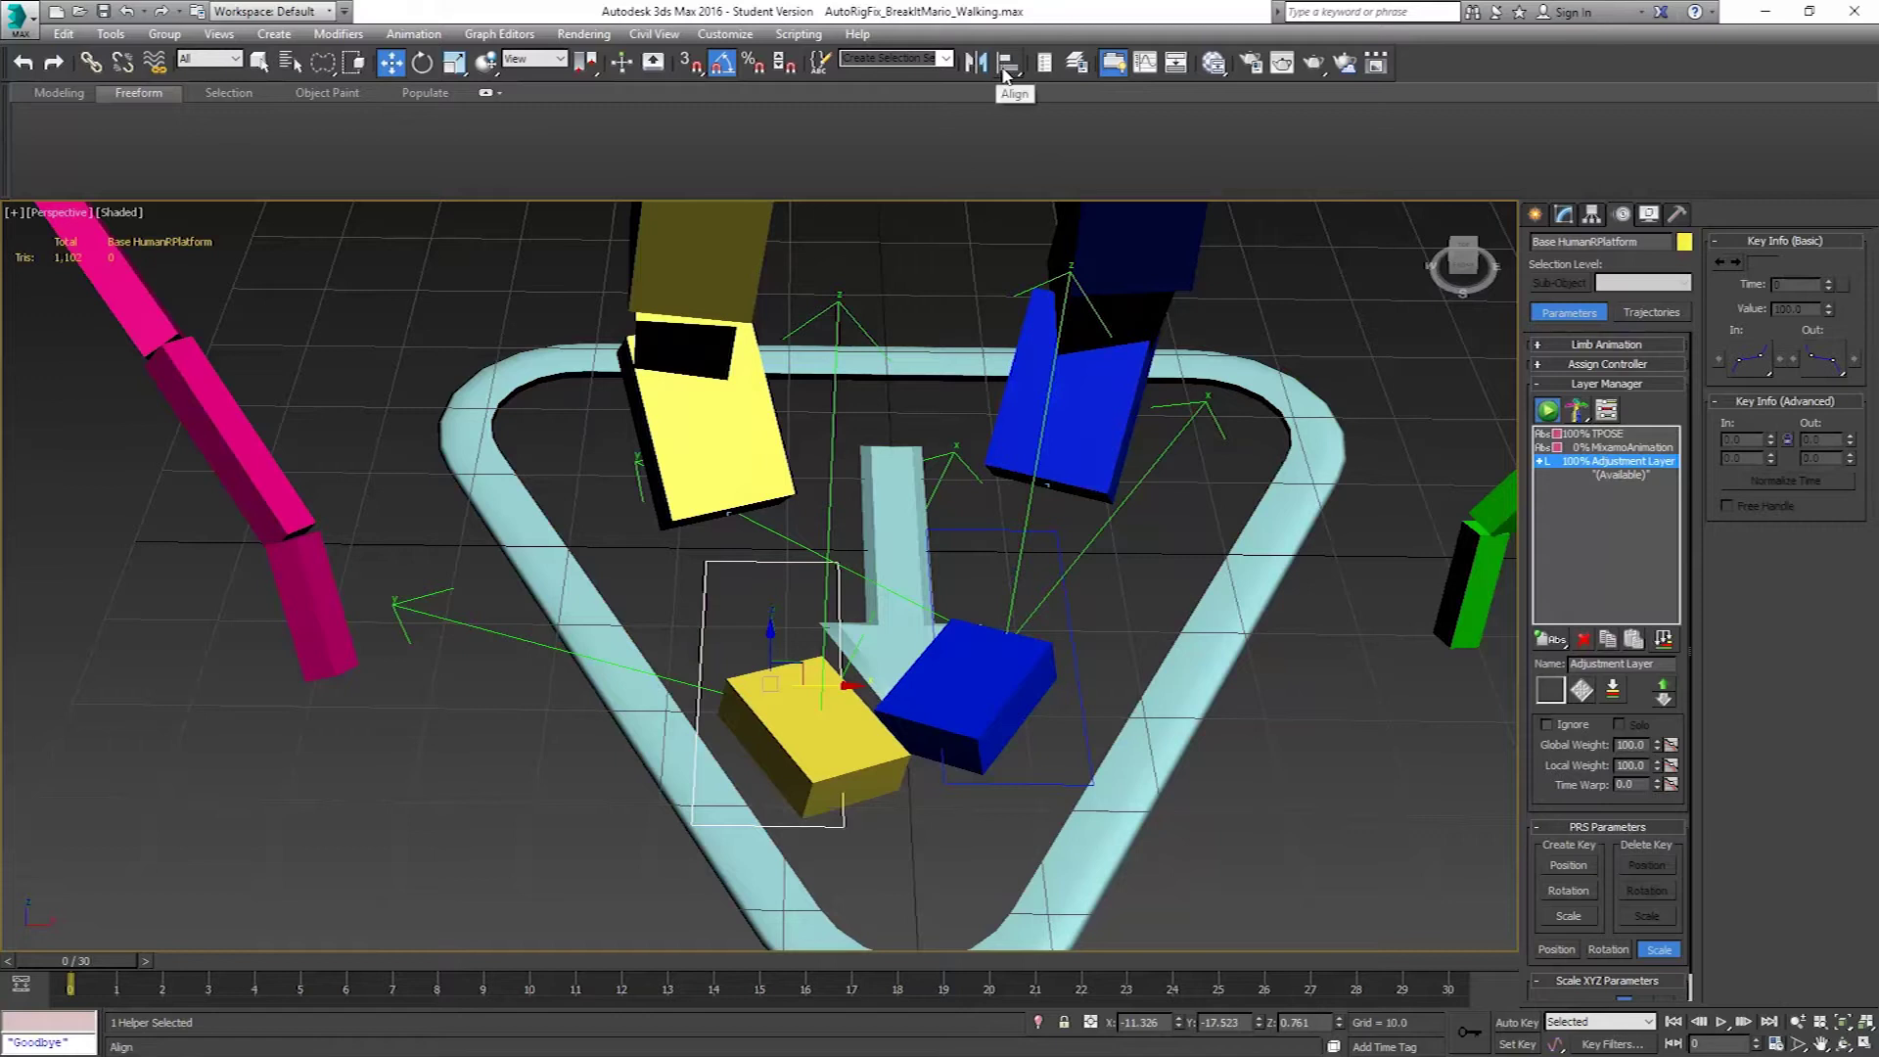
left_click(473, 625)
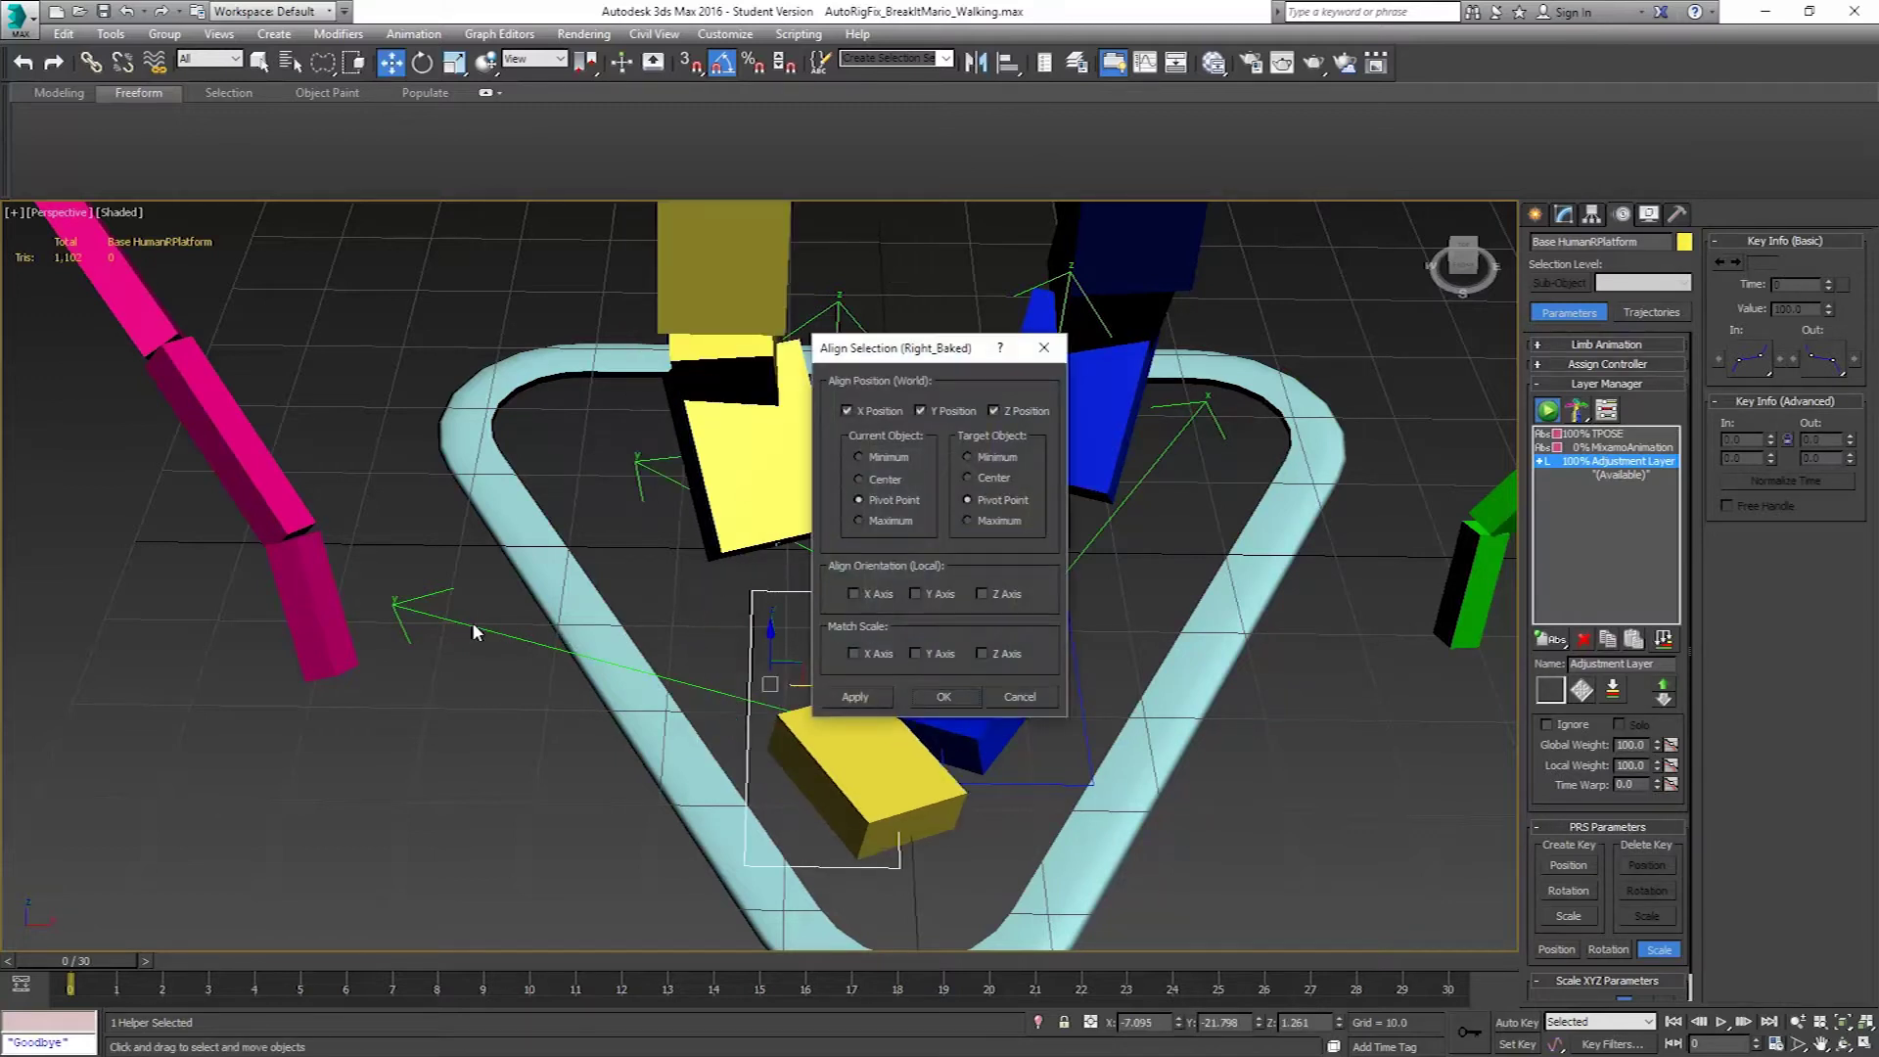
left_click(957, 699)
middle_click_drag(1033, 732, 1030, 686, "alt")
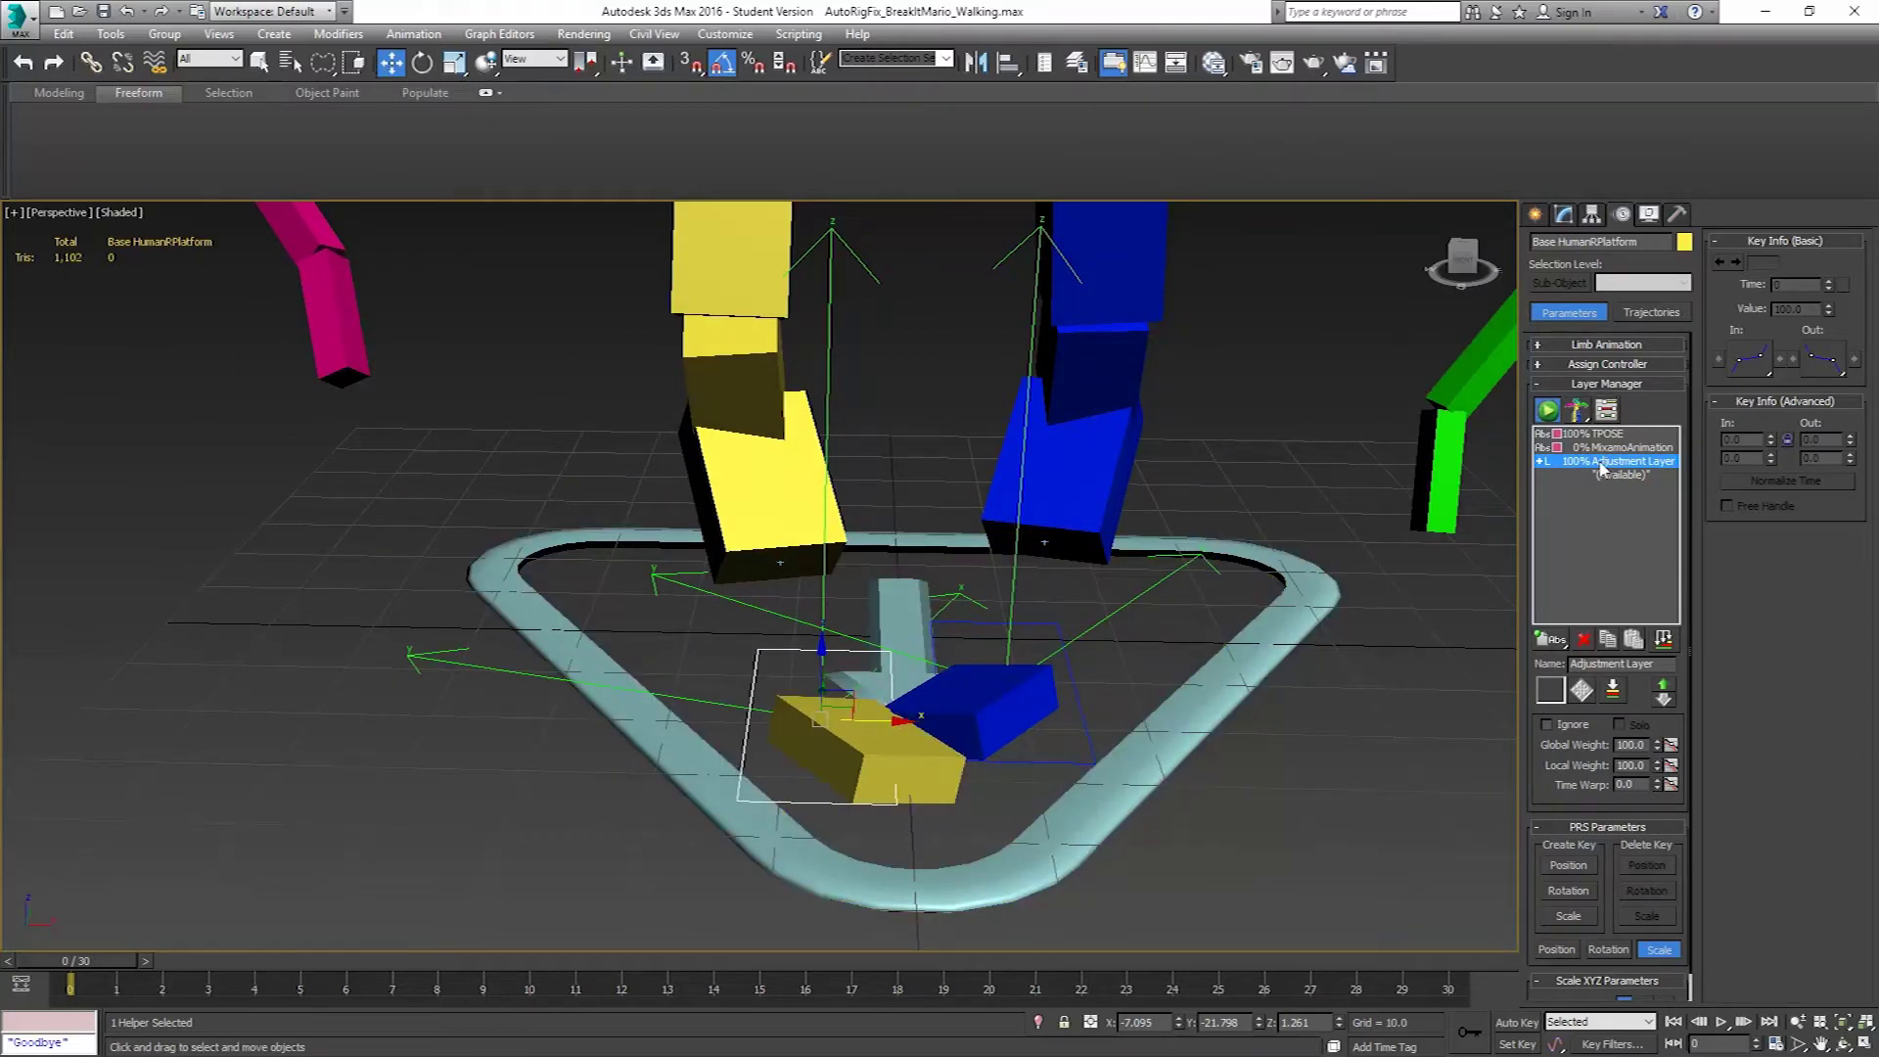
Move the right foot platform to an X position of -19.
middle_click_drag(967, 651, 969, 672, "alt")
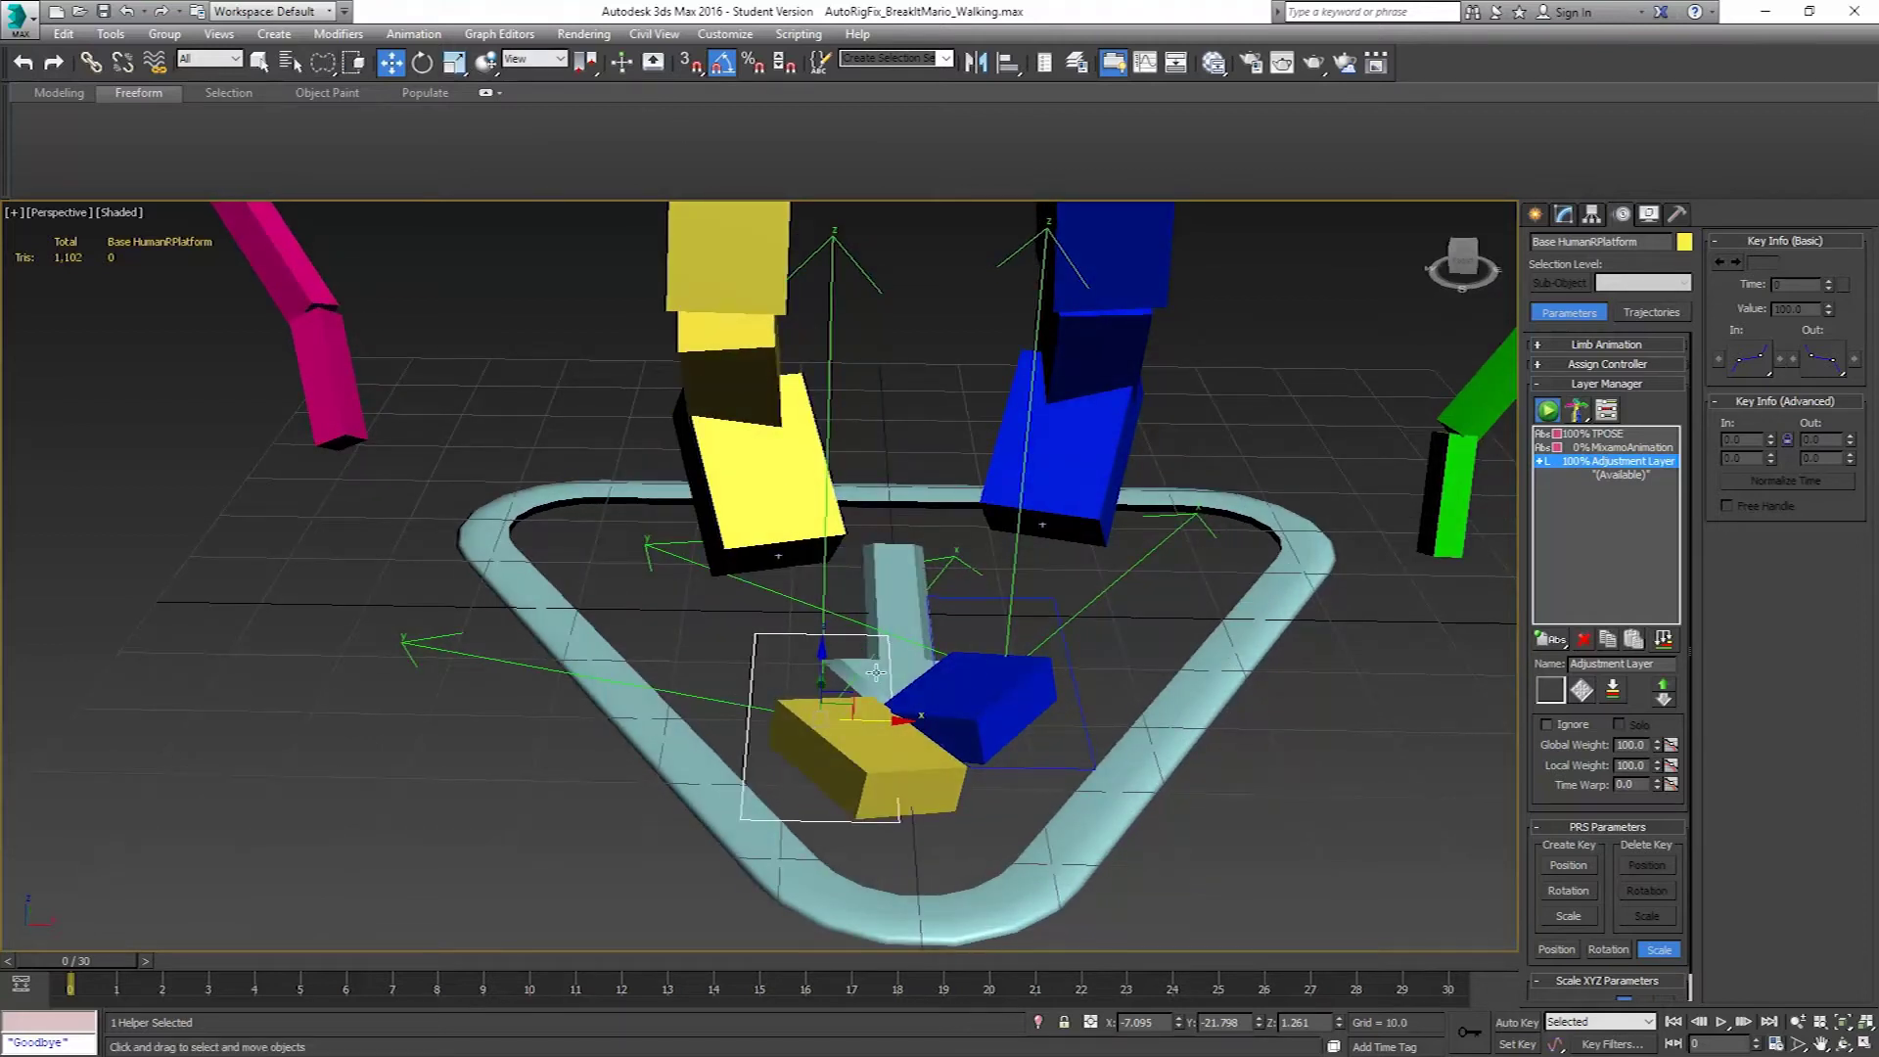
left_click_drag(880, 719, 799, 716)
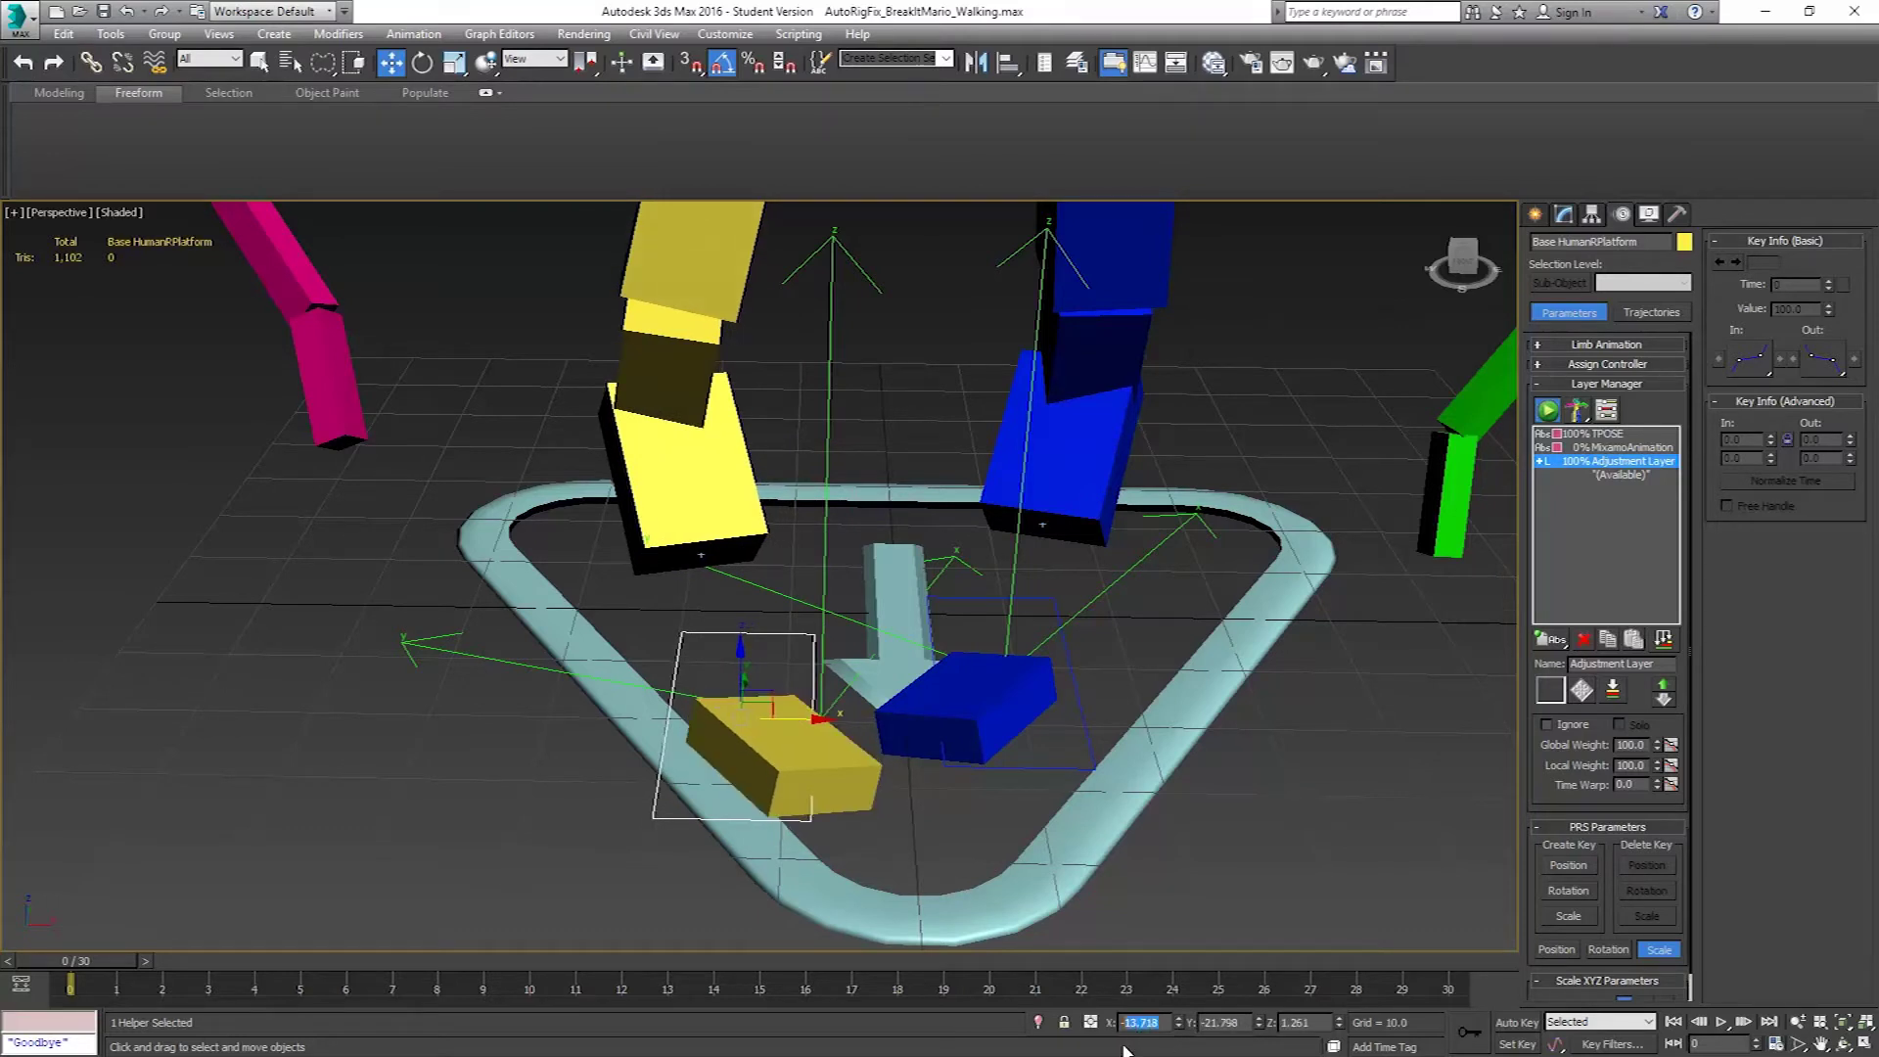
type("-9")
key("Return")
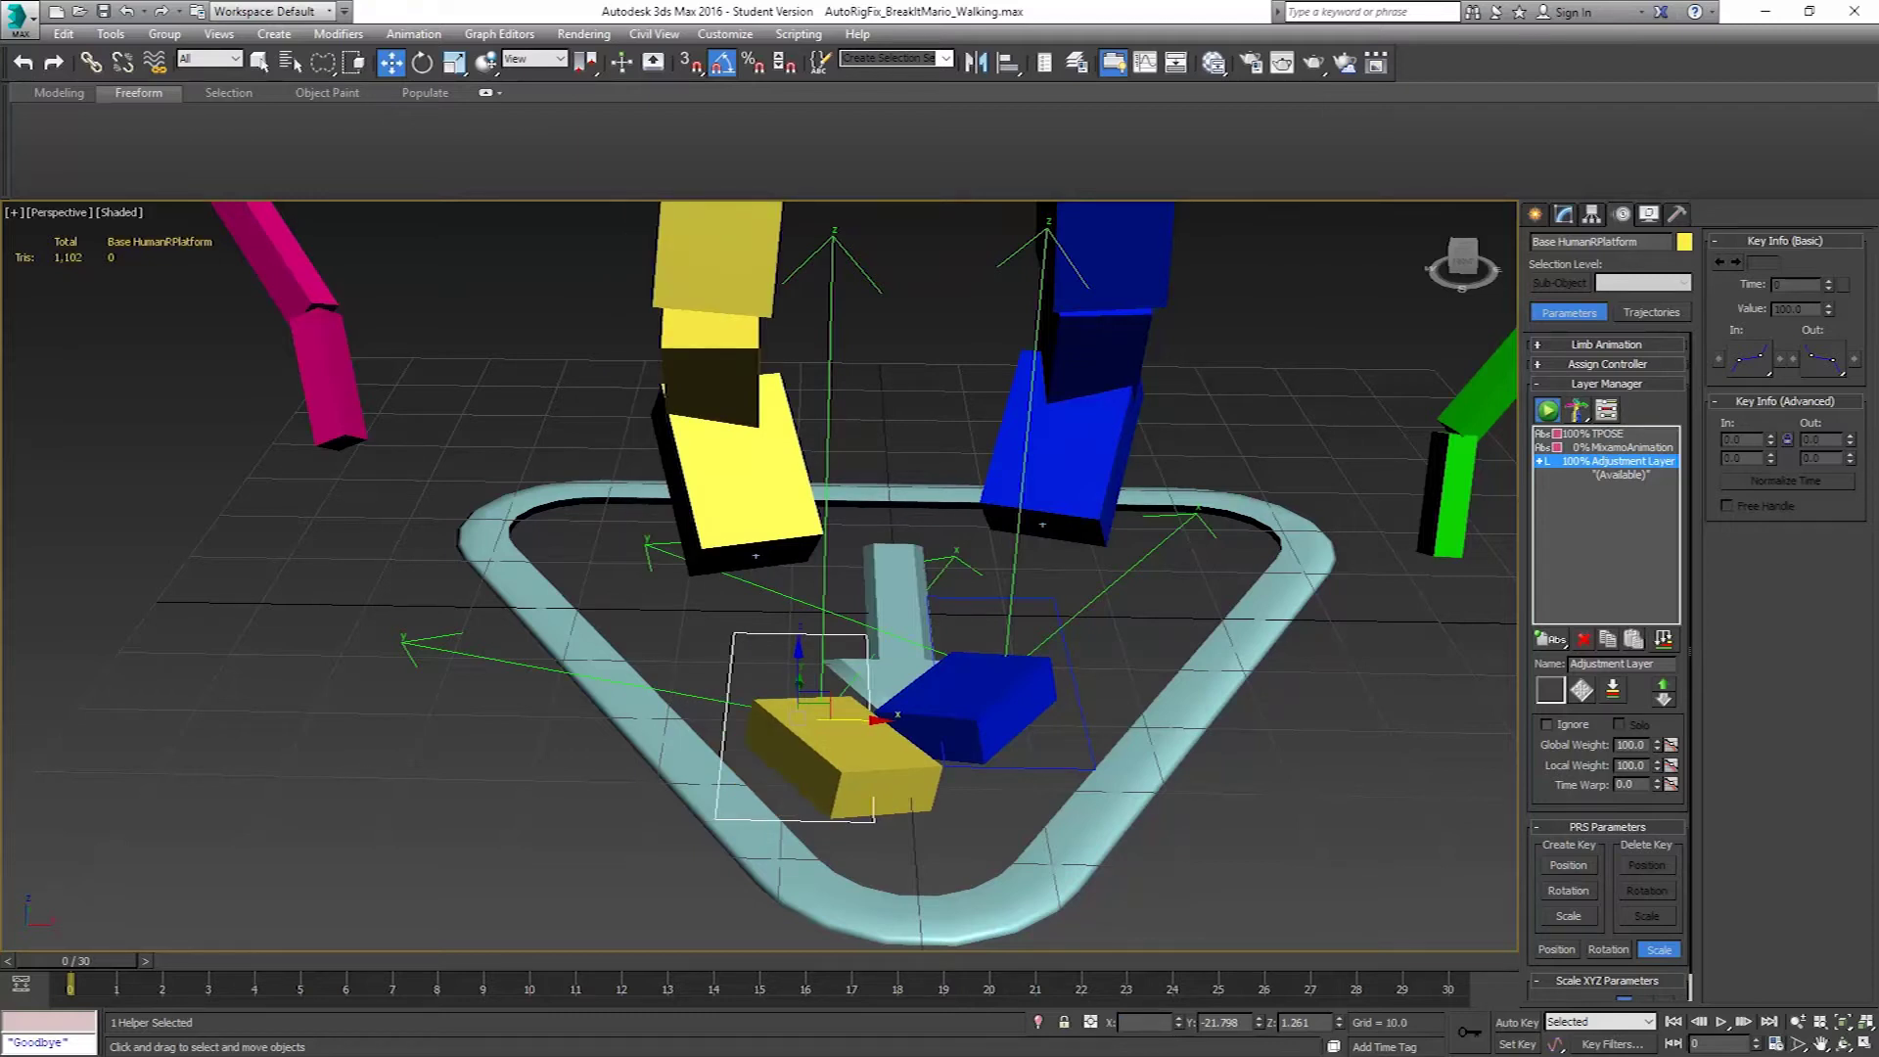
key("Return")
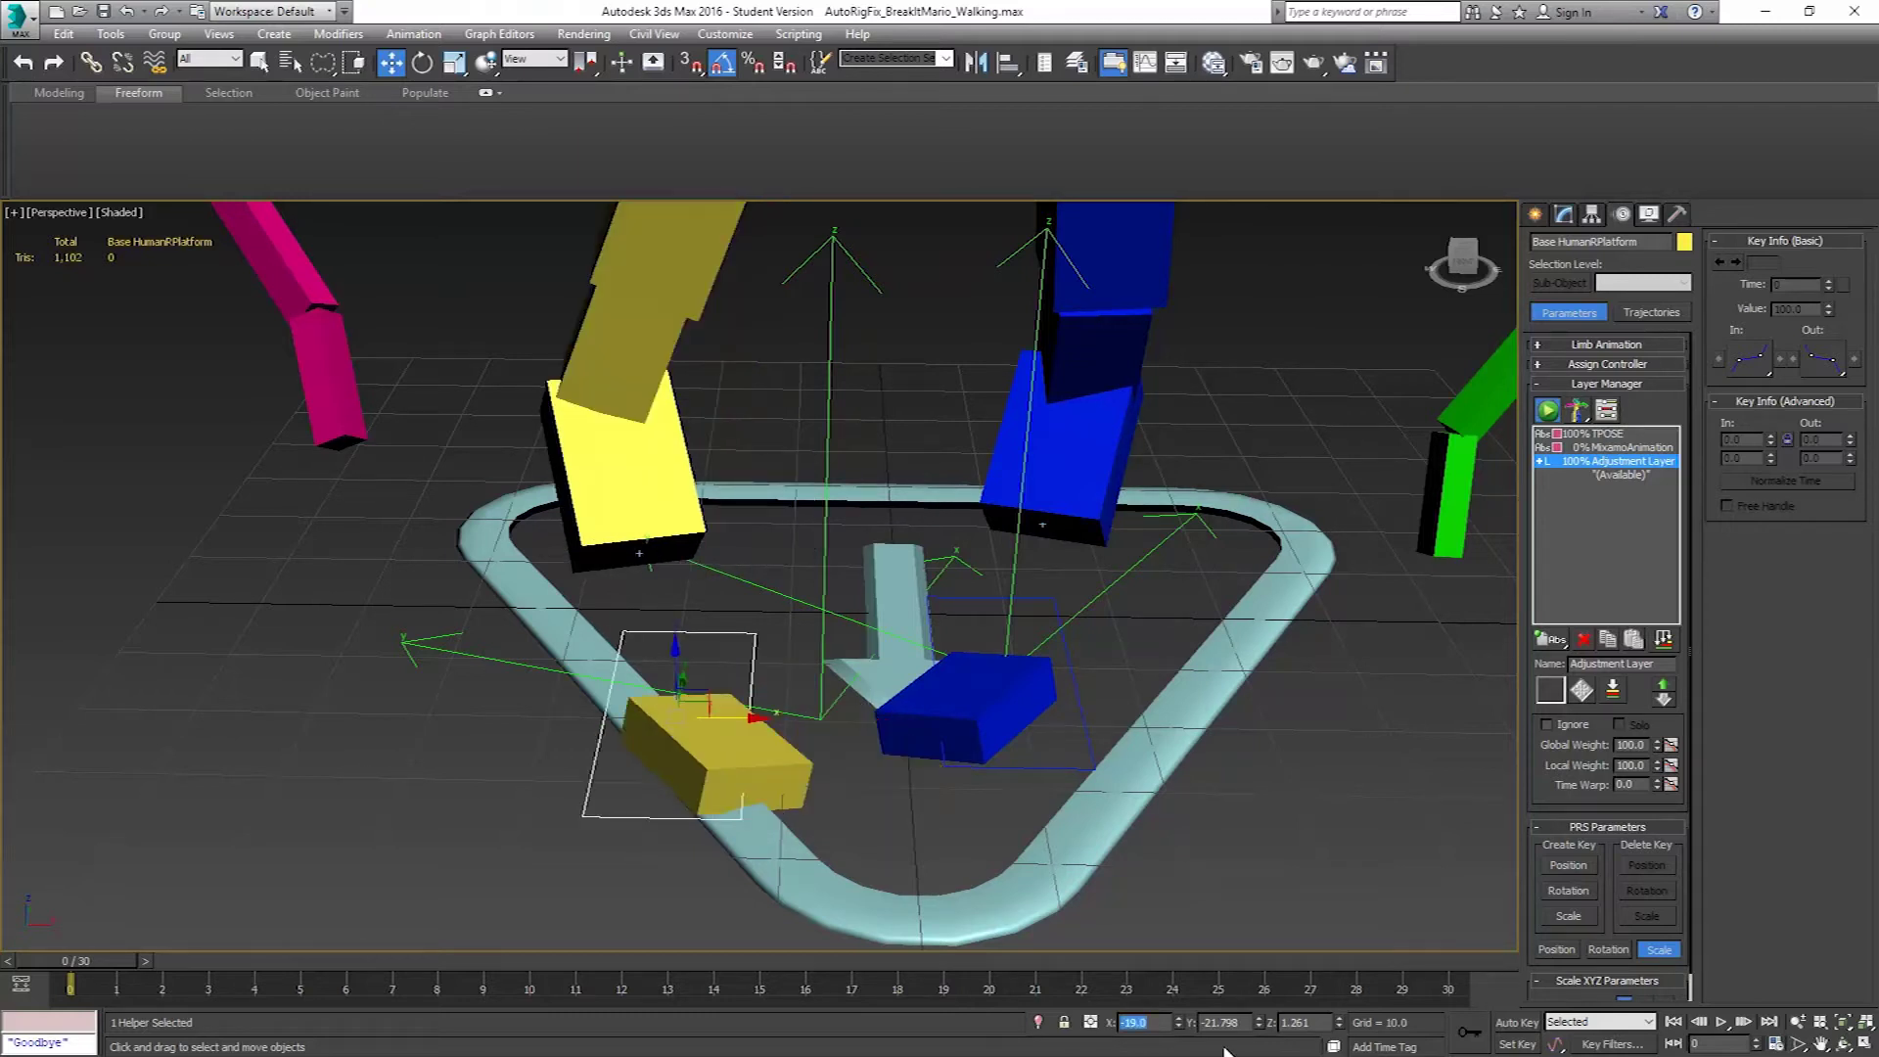
Set the left foot platform's X position to 19, undoing an accidental move of Left_Baked.
left_click(1044, 631)
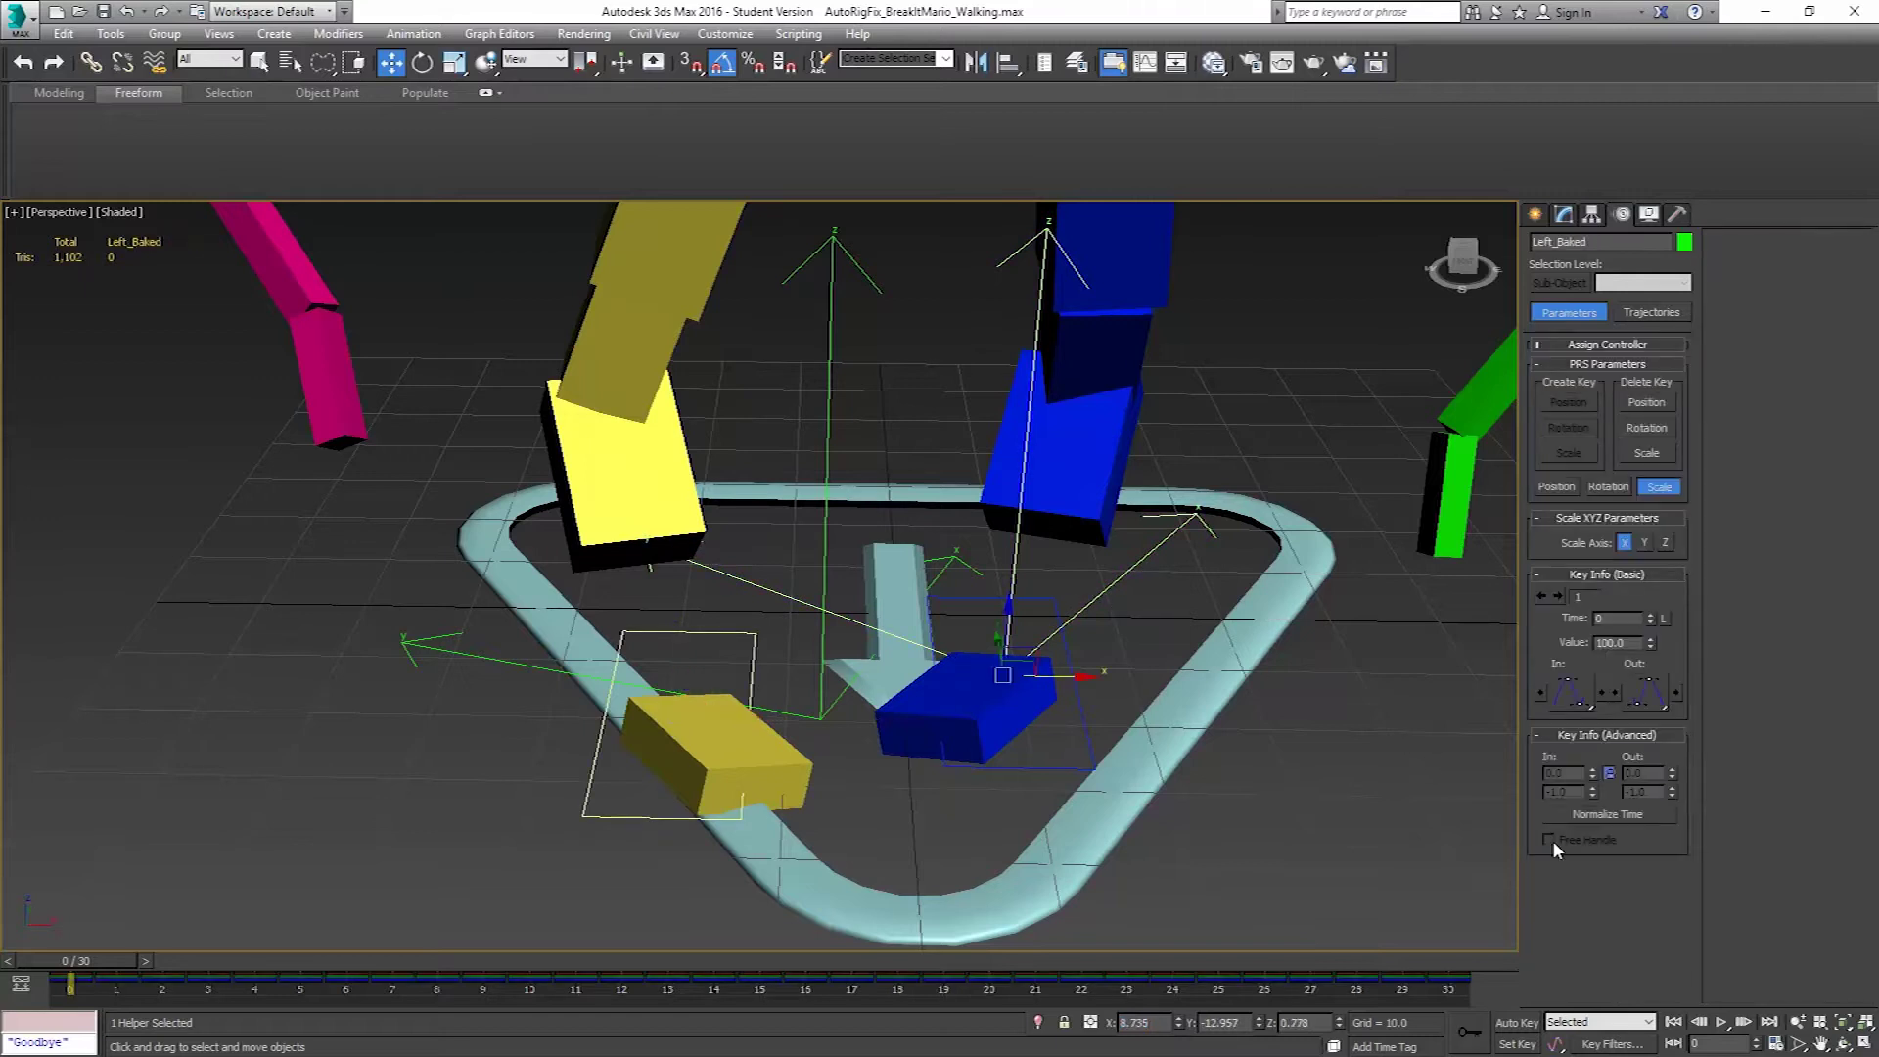
left_click_drag(1148, 1023, 1000, 1031)
type("19")
key("Return")
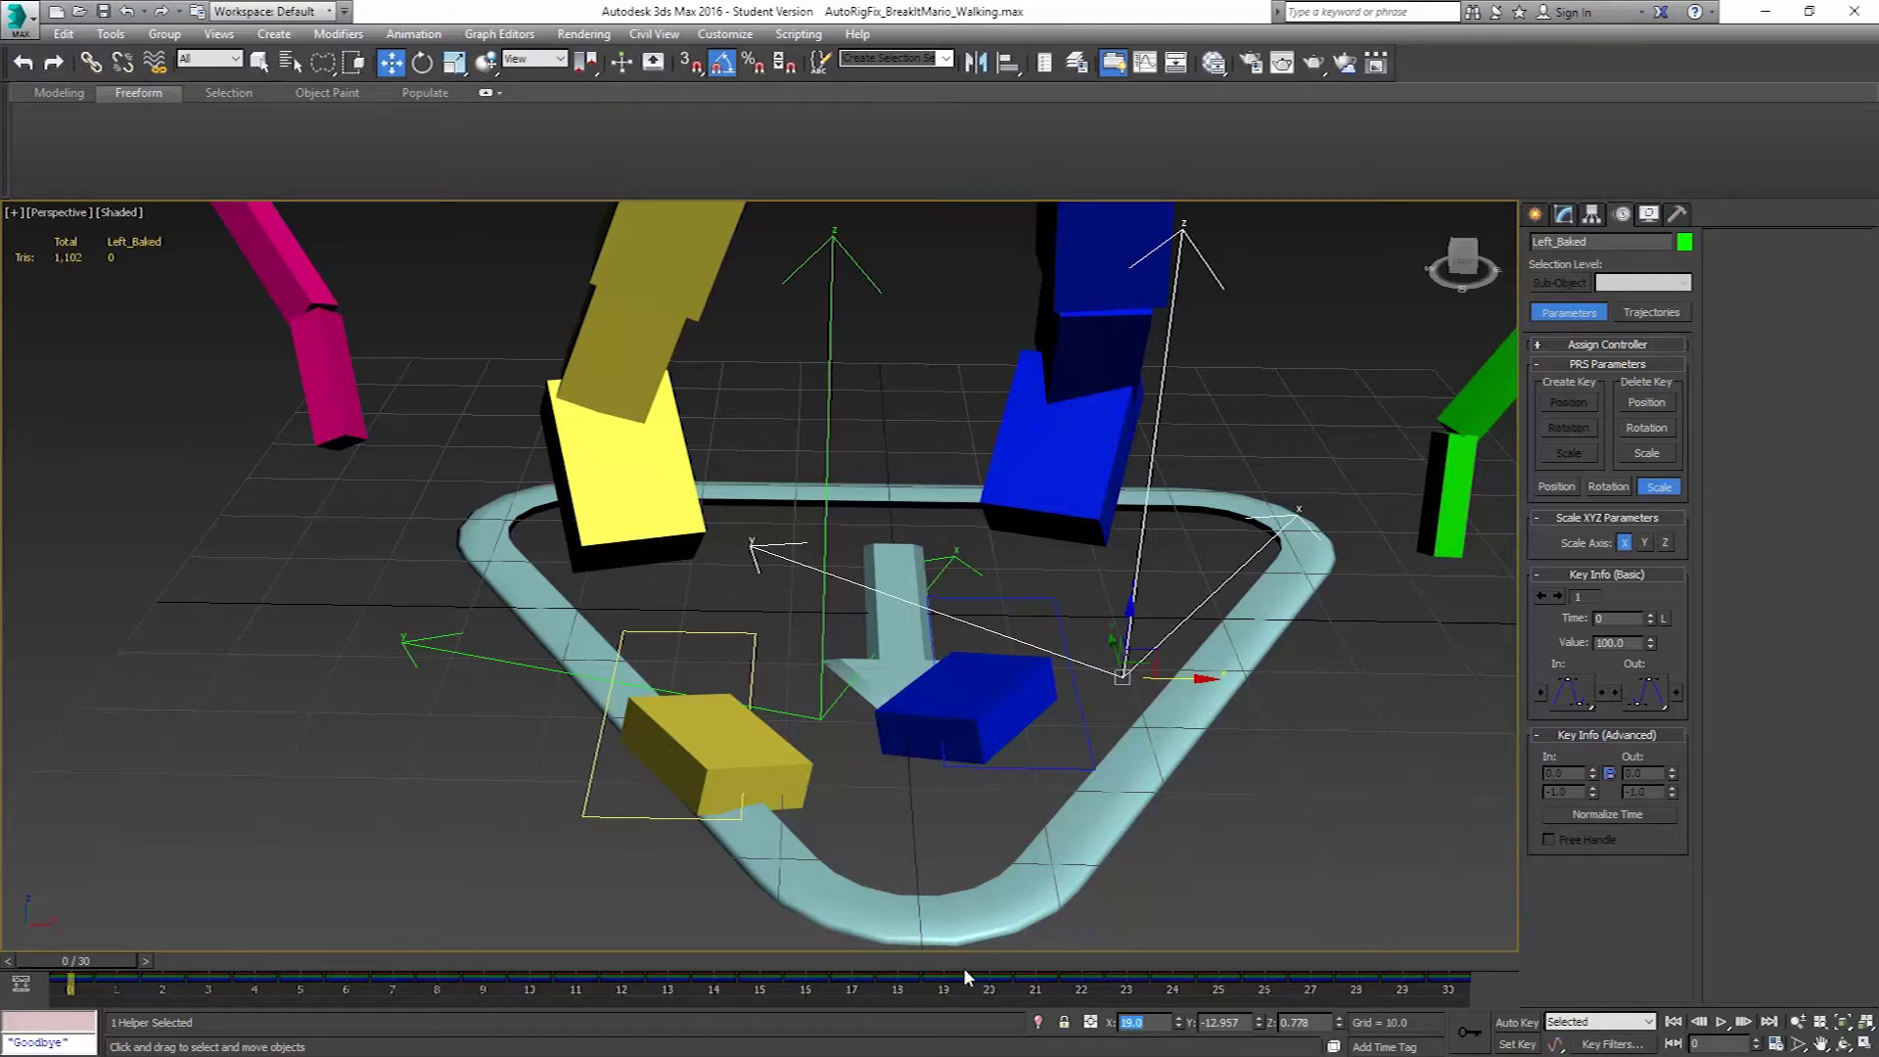
middle_click_drag(1117, 770, 1066, 785)
key("ctrl+z")
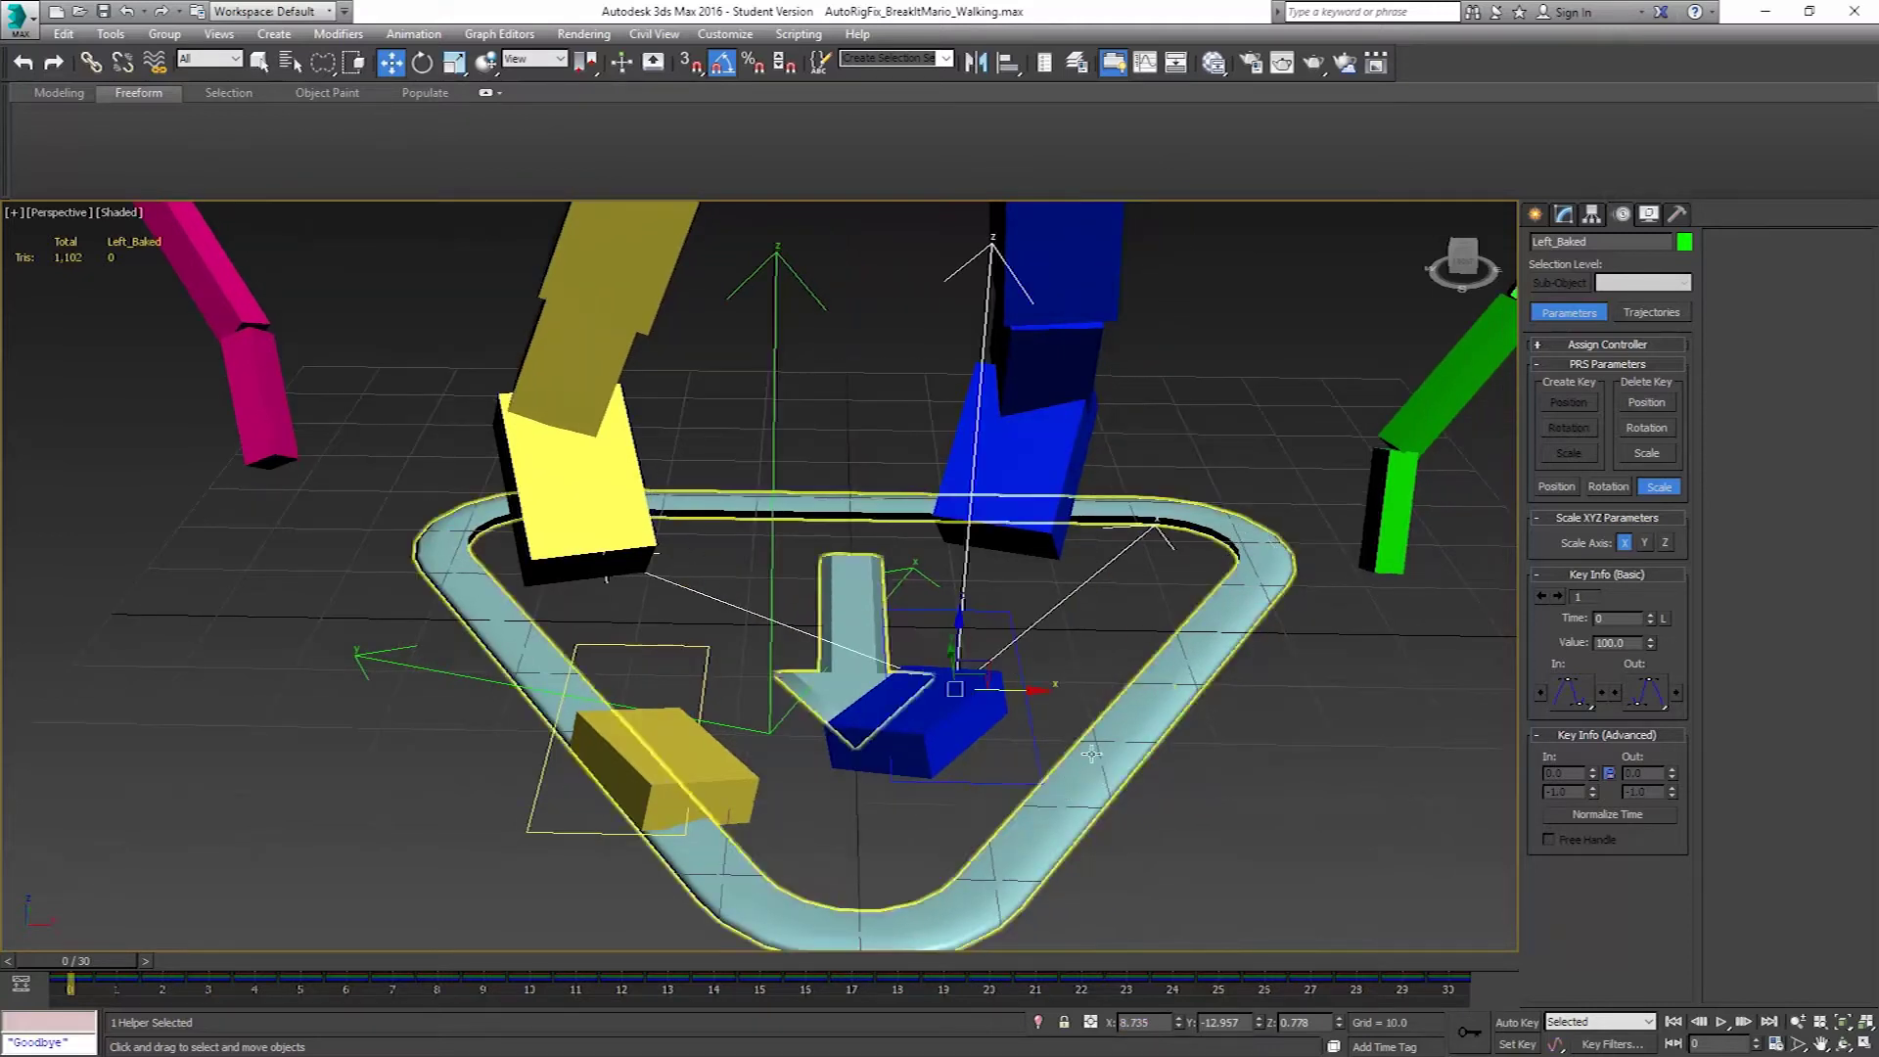
left_click(1037, 721)
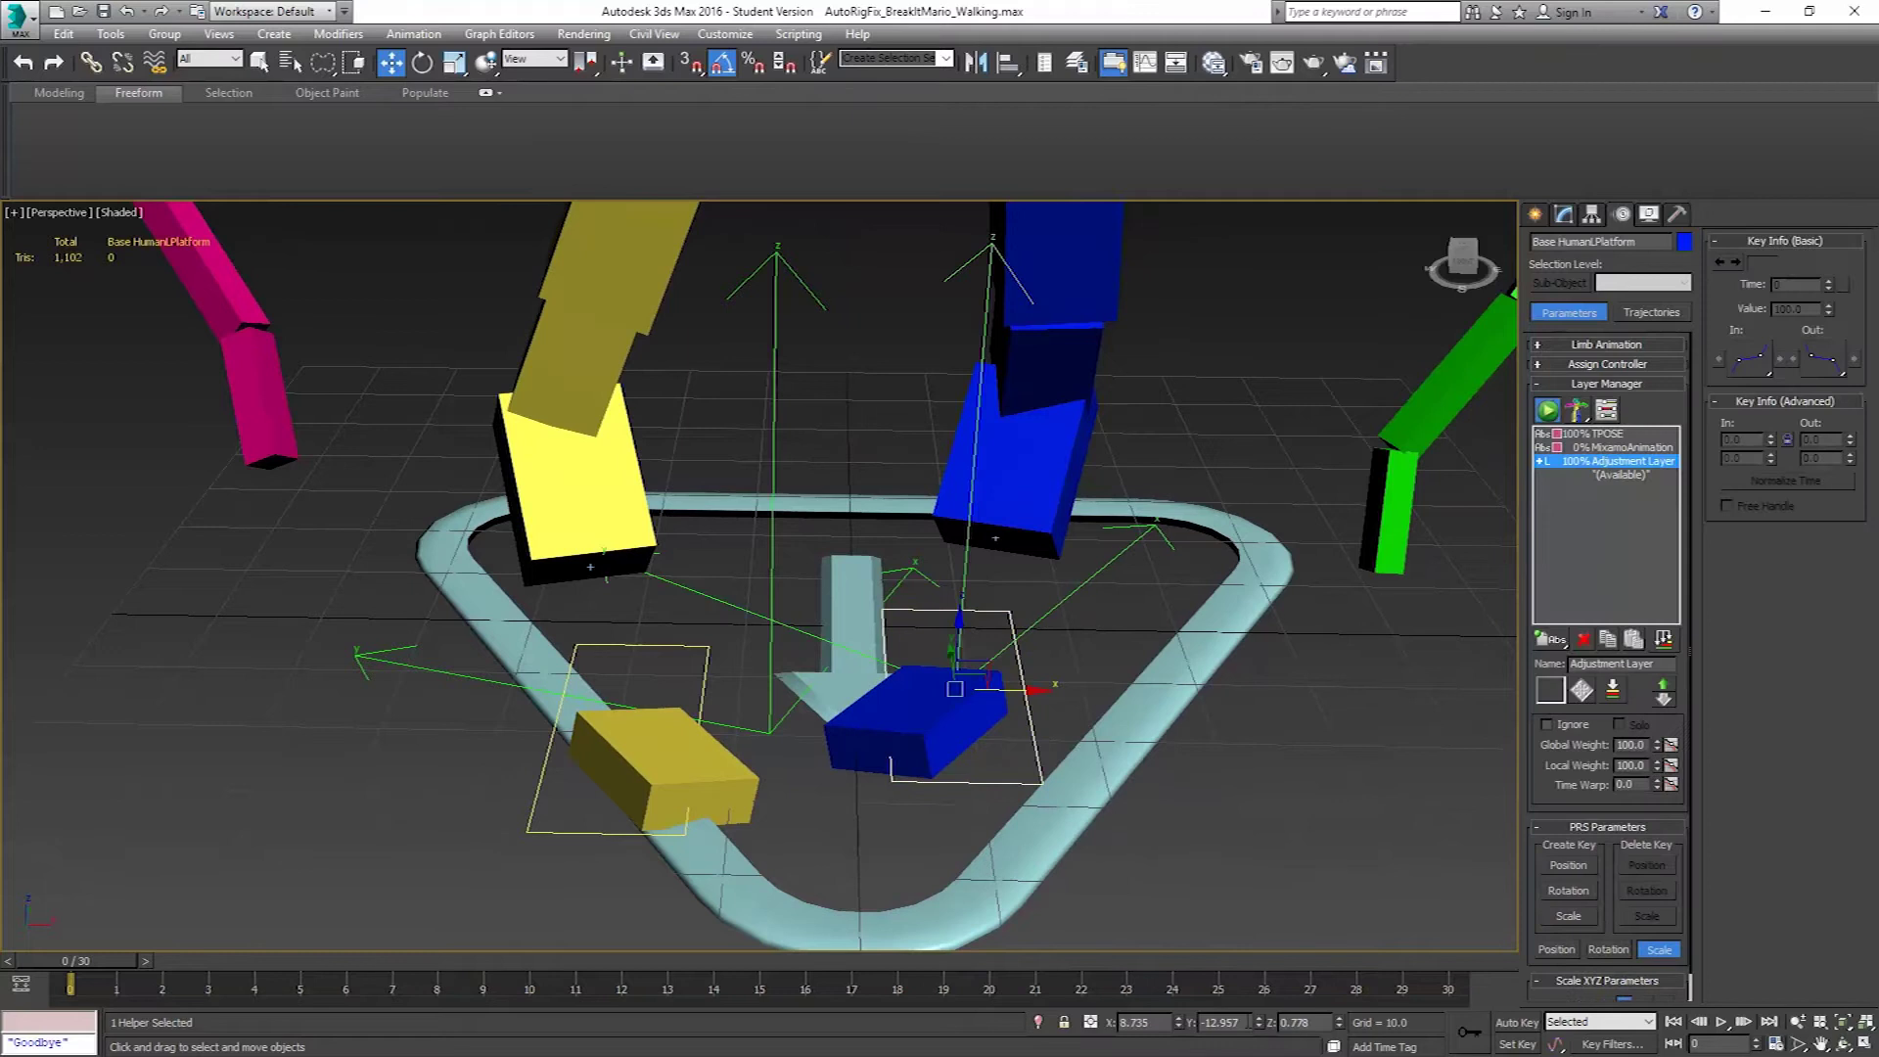
type("19")
key("Return")
middle_click_drag(846, 646, 971, 670, "alt")
scroll(931, 556, "down", 5)
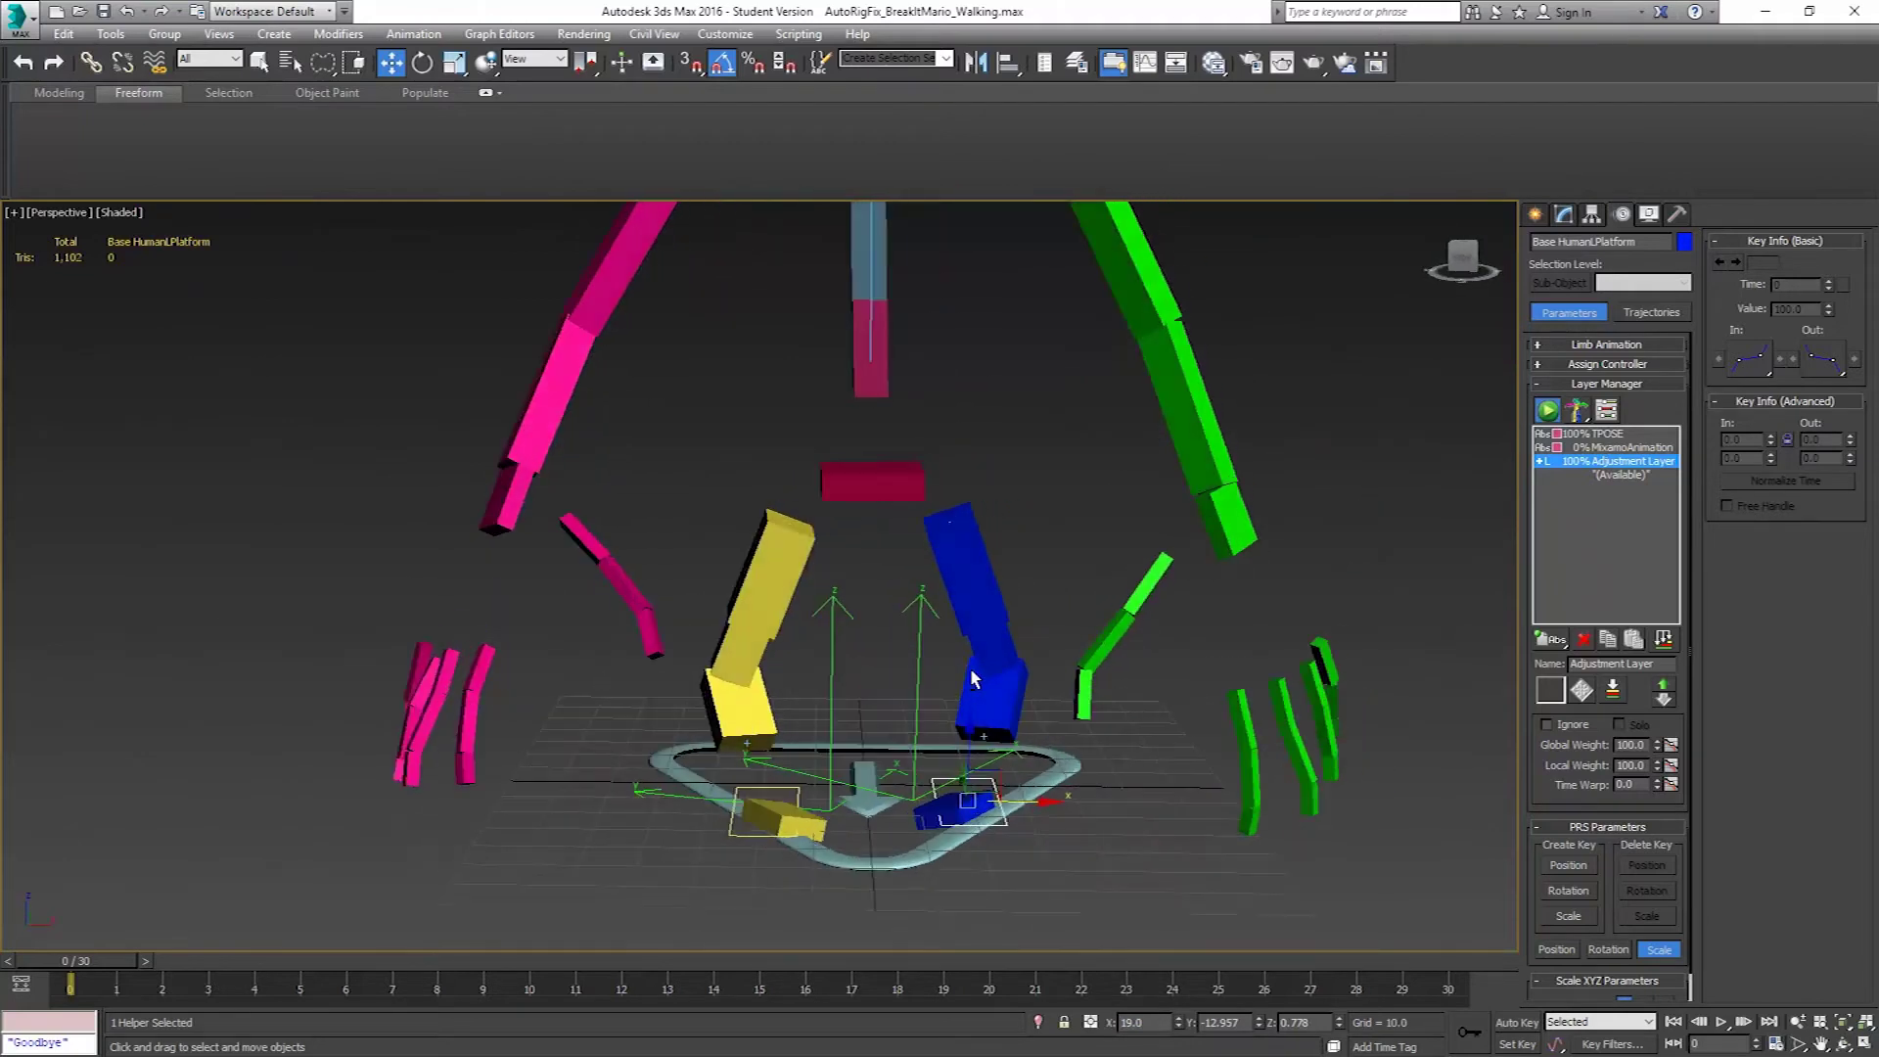
Angle the feet around Z: left foot 25°, right foot -20°.
scroll(805, 702, "up", 6)
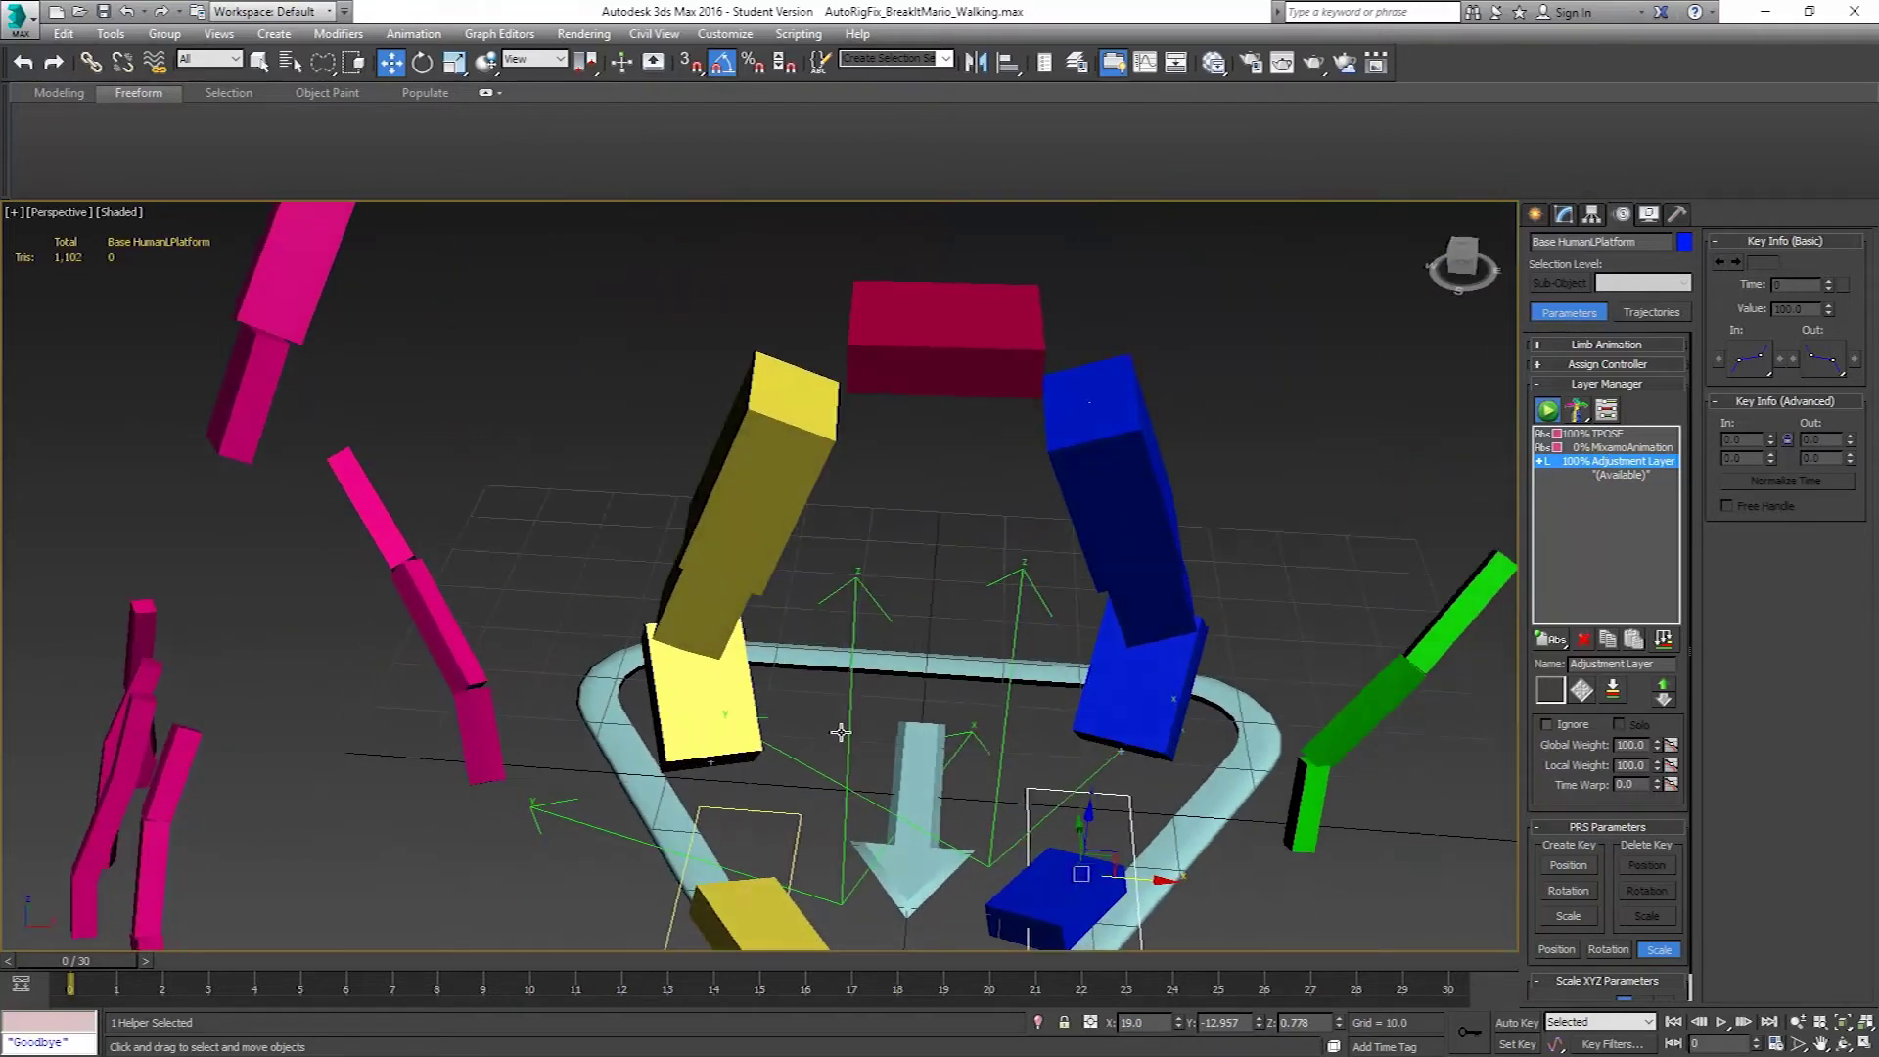
left_click(1135, 685)
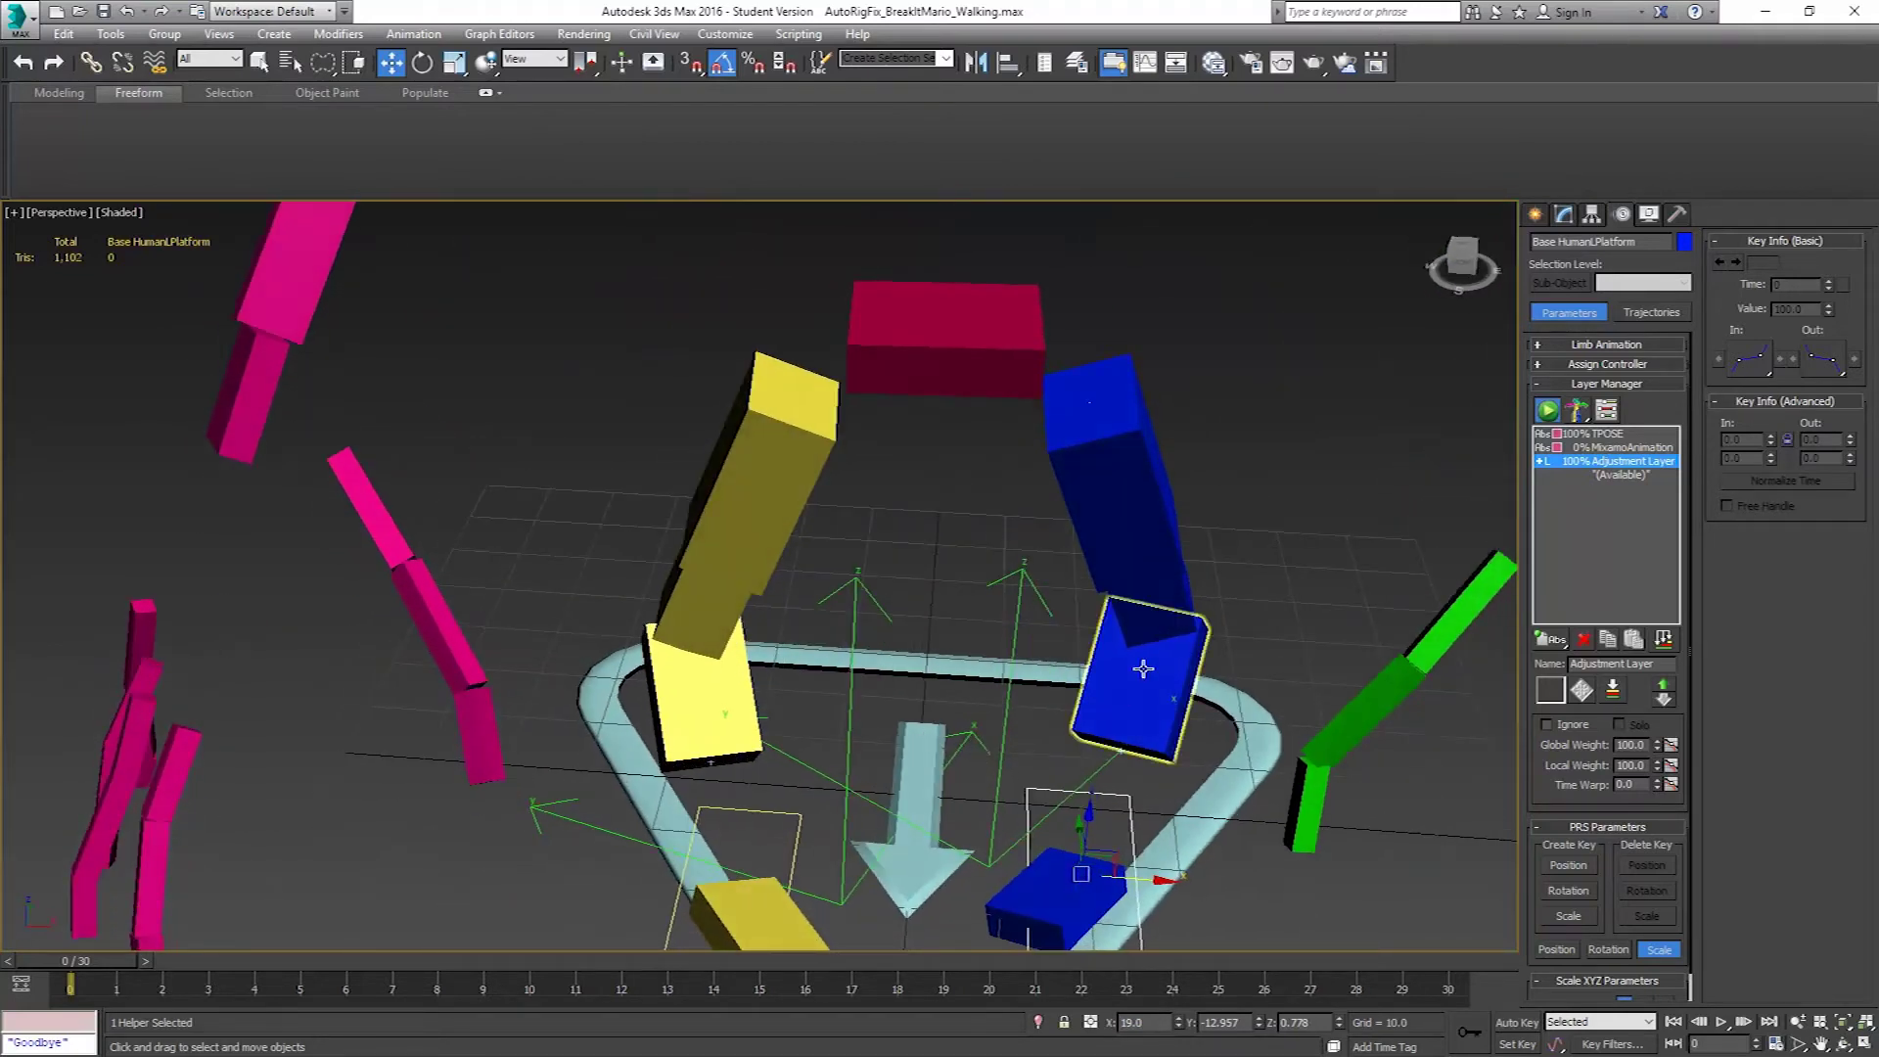
left_click(422, 62)
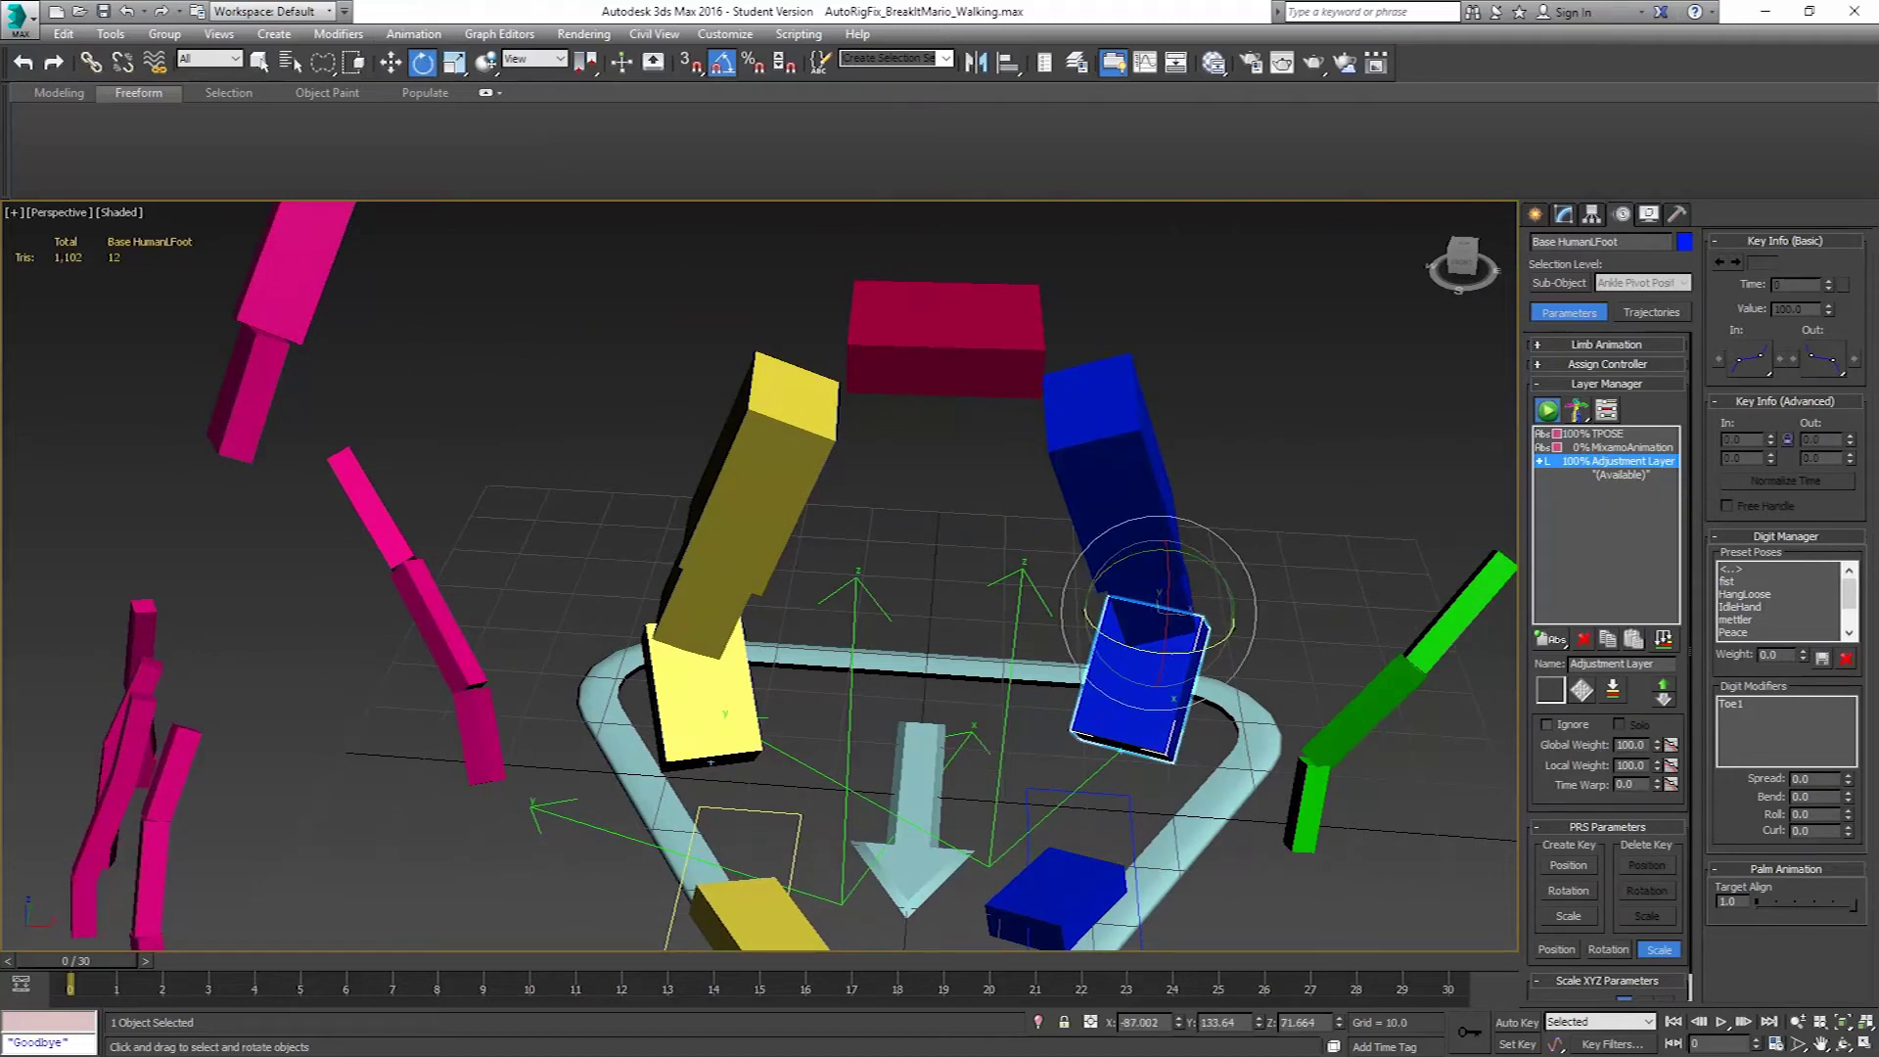
left_click_drag(1227, 634, 1277, 620)
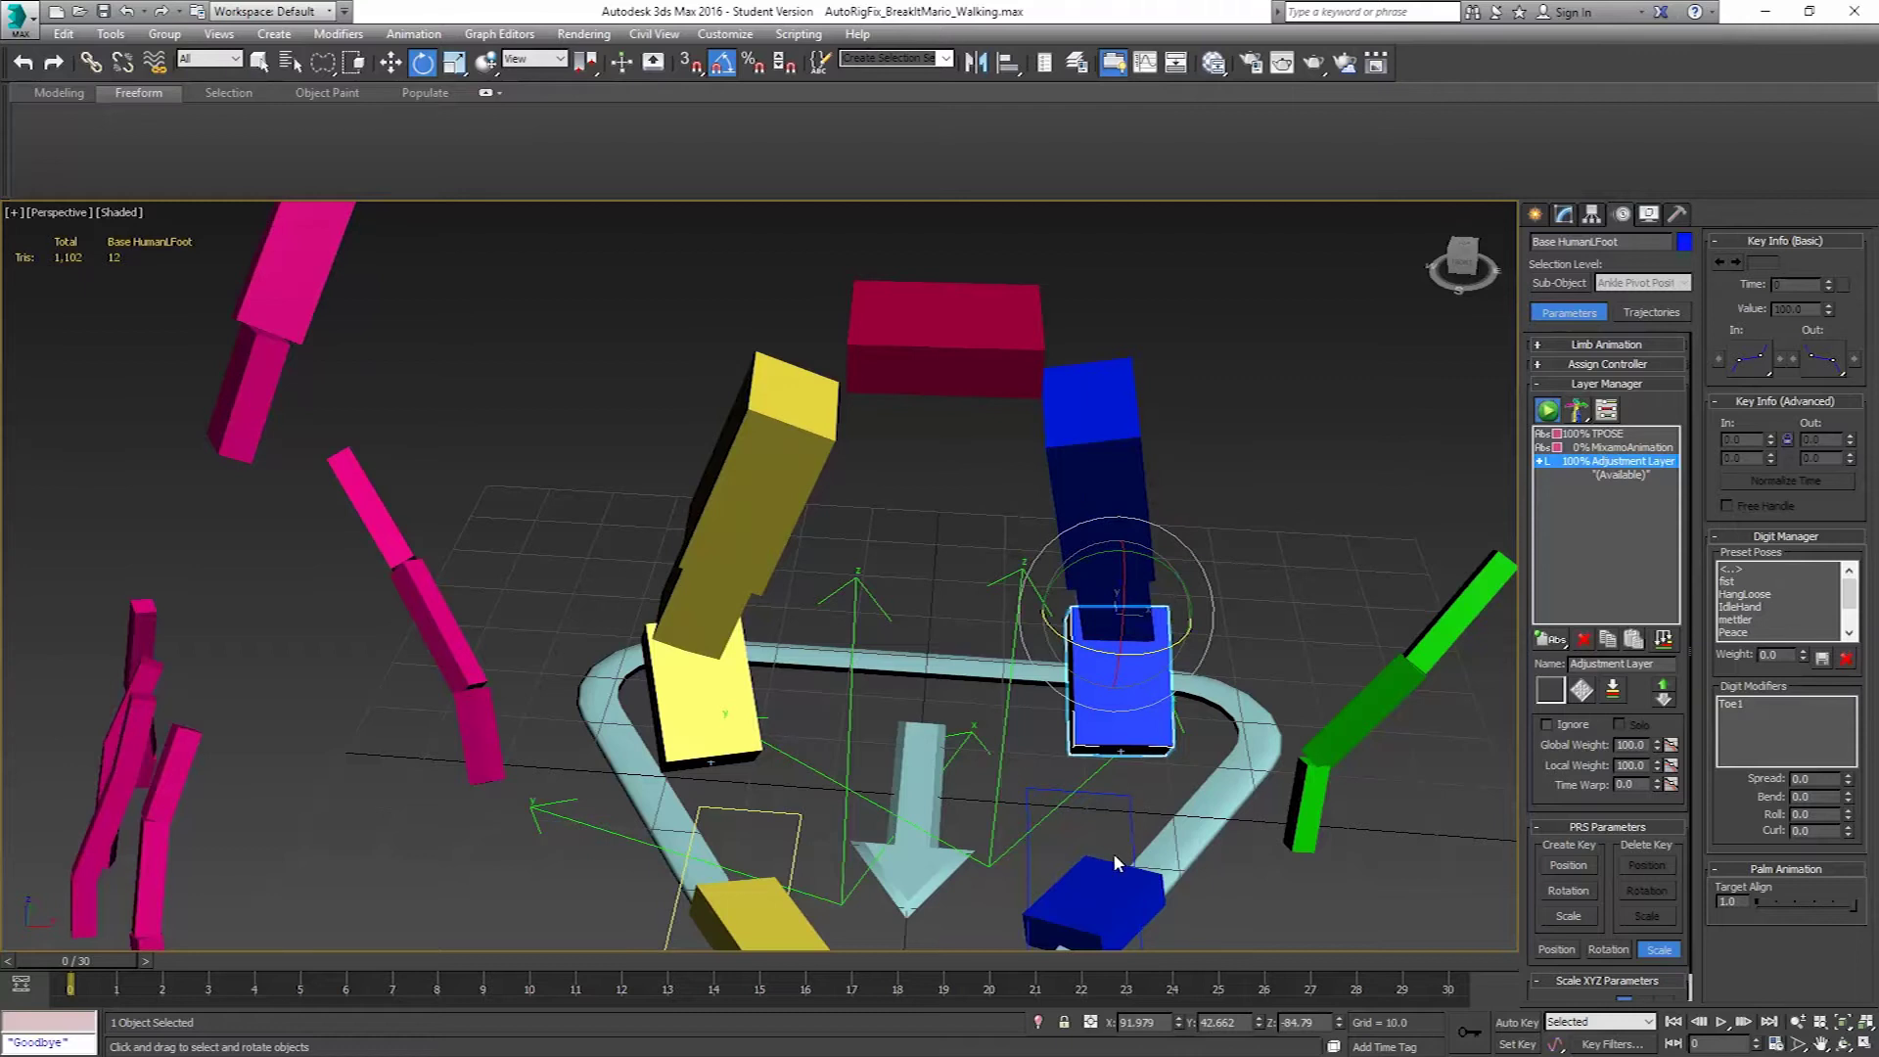
left_click(714, 690)
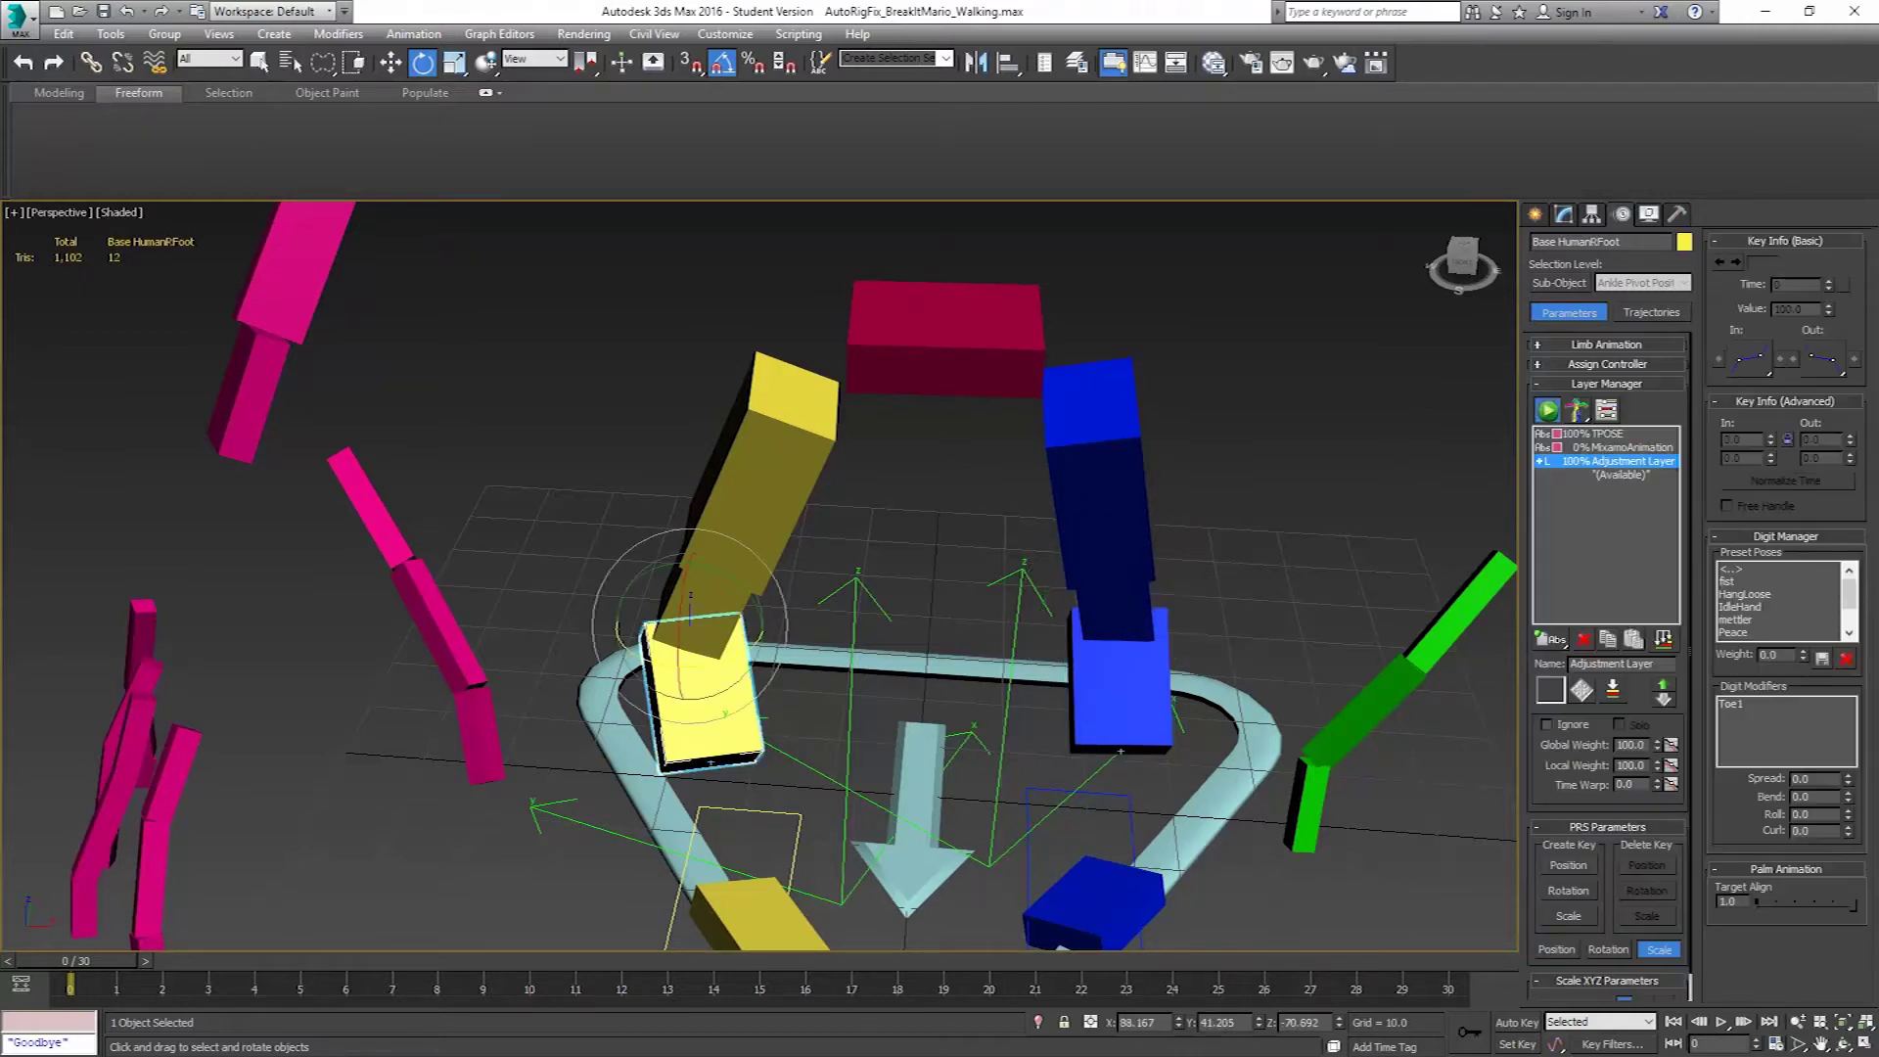
left_click_drag(727, 657, 688, 667)
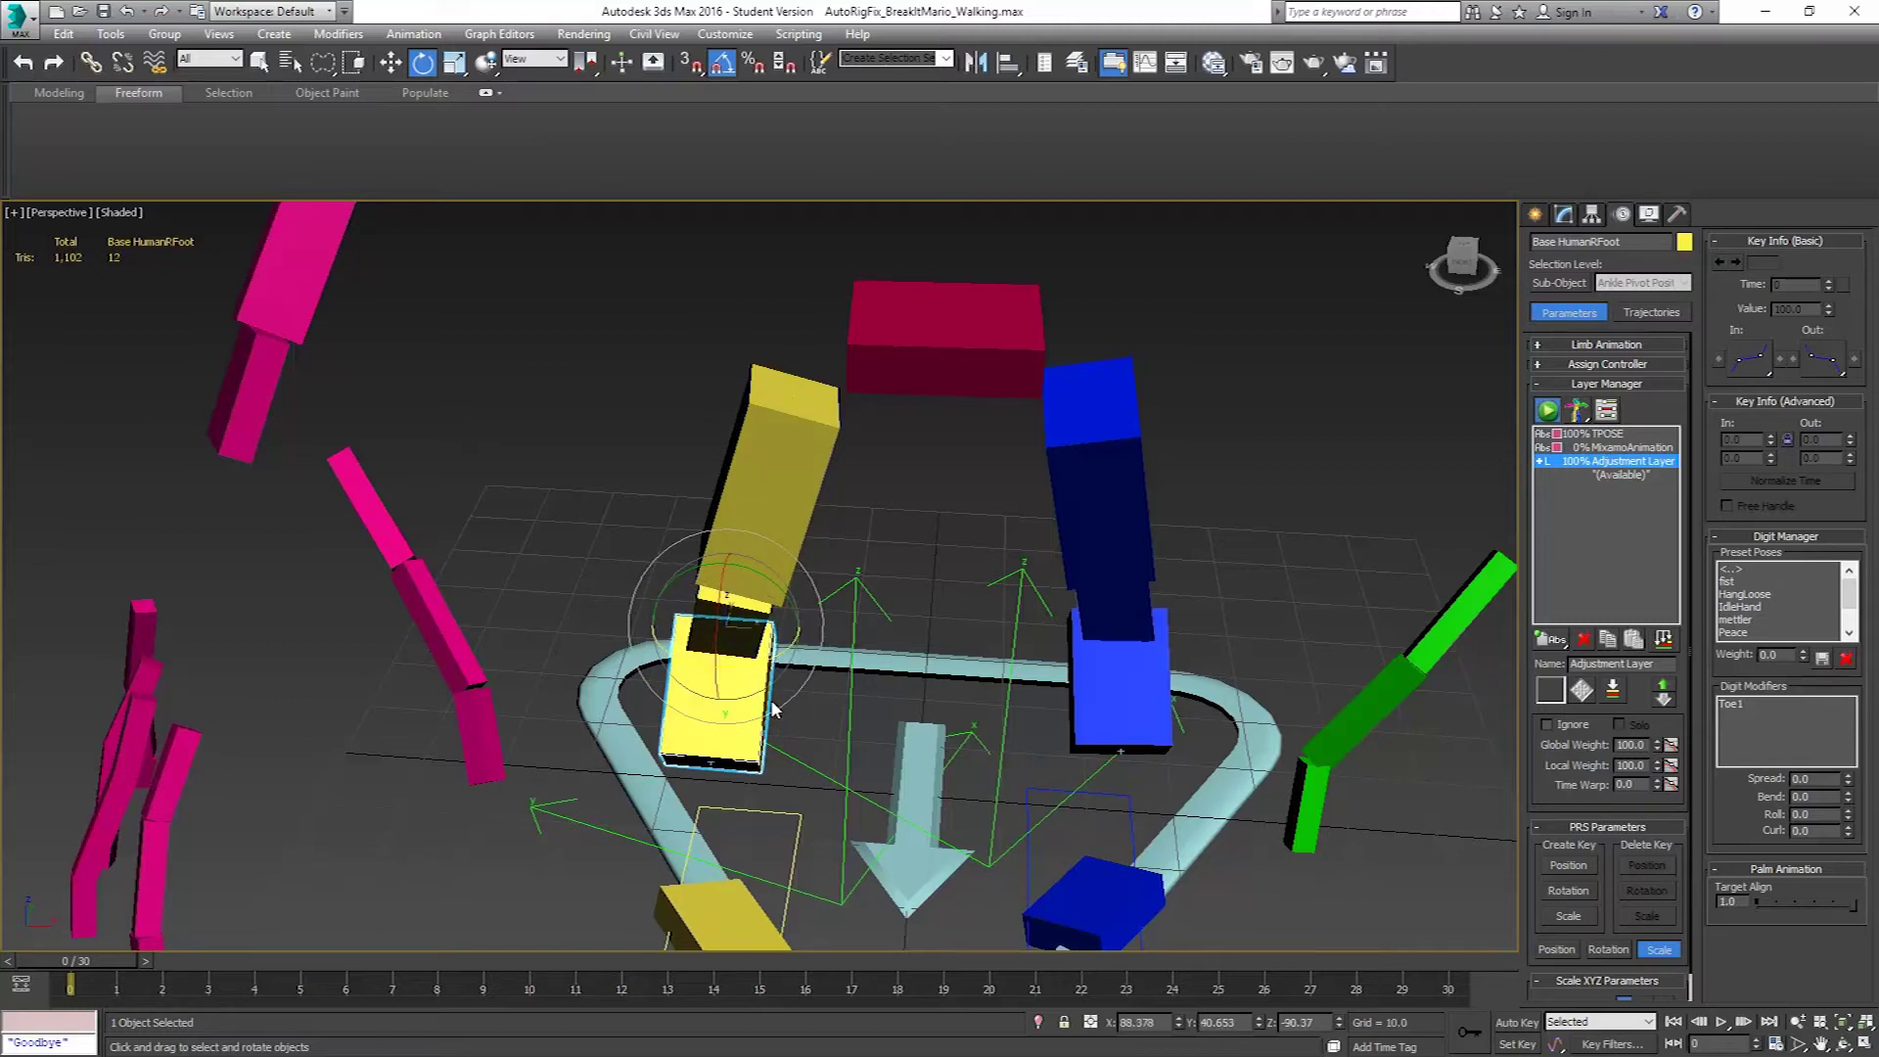
middle_click_drag(773, 710, 861, 734, "alt")
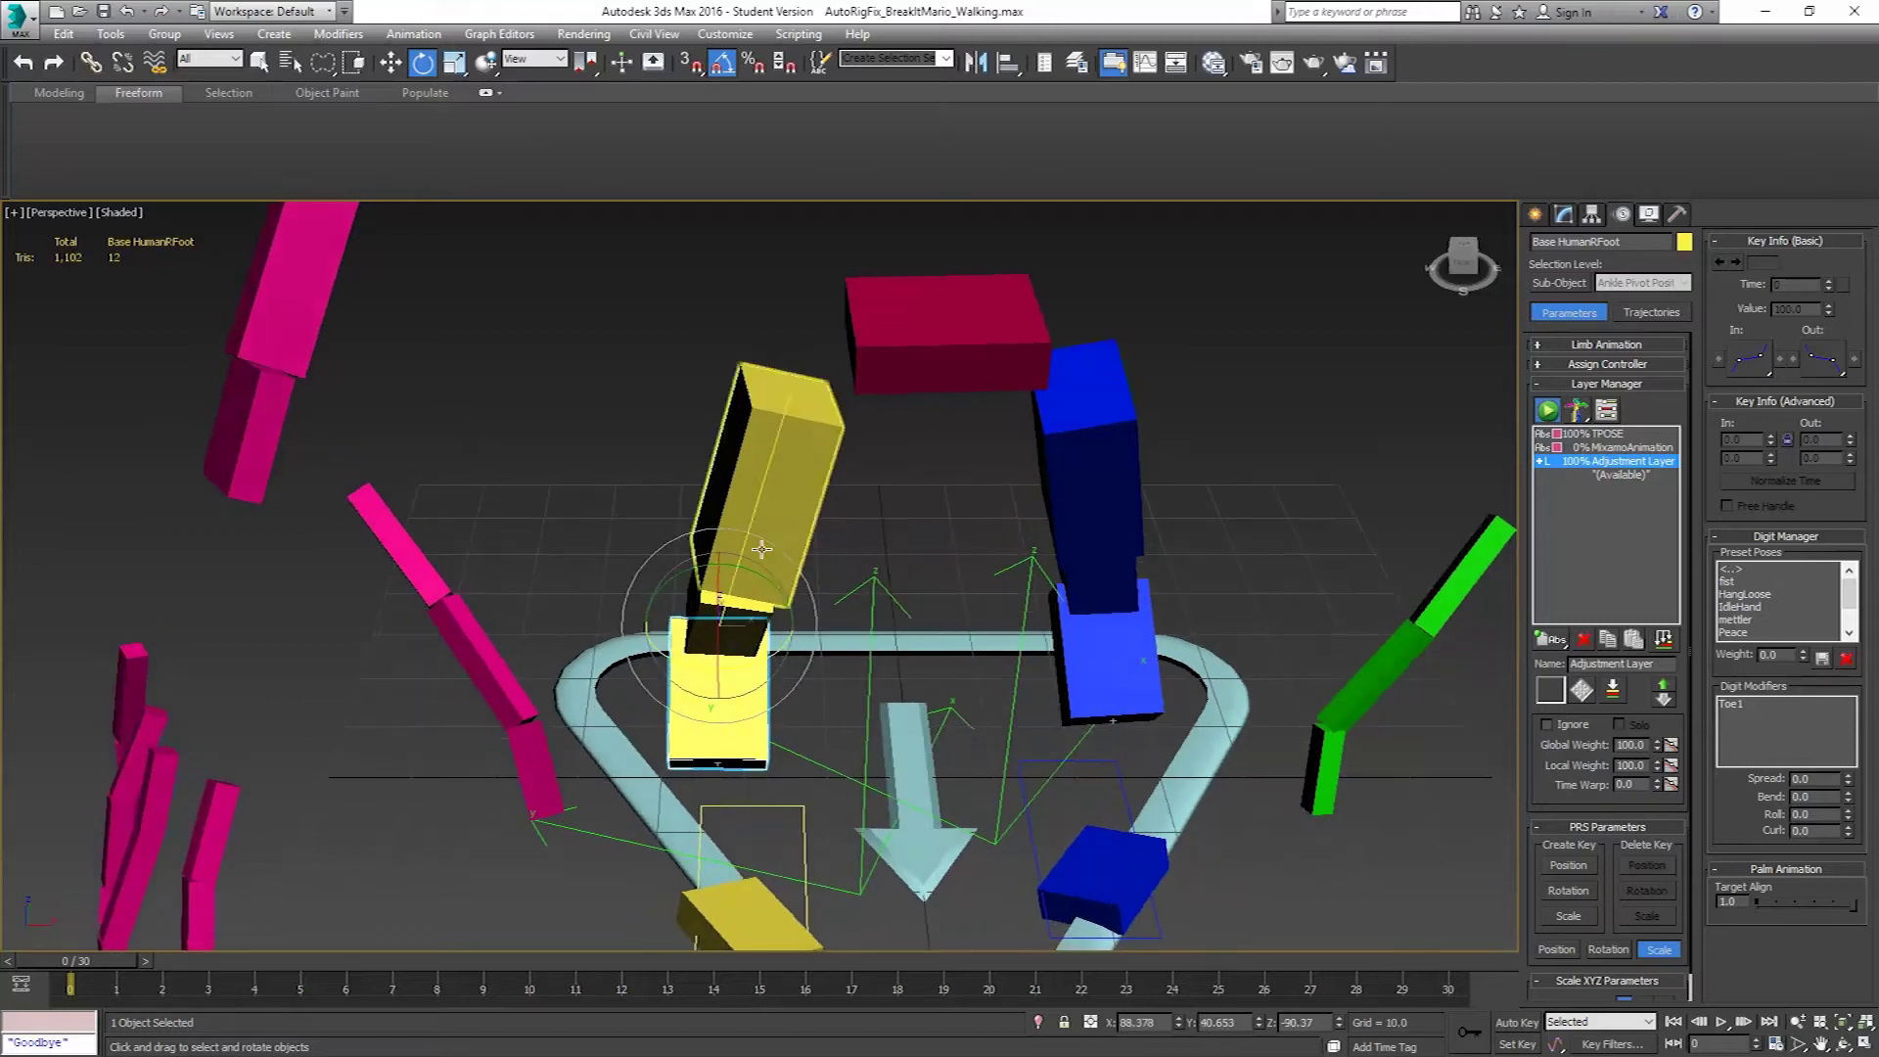
left_click(806, 830)
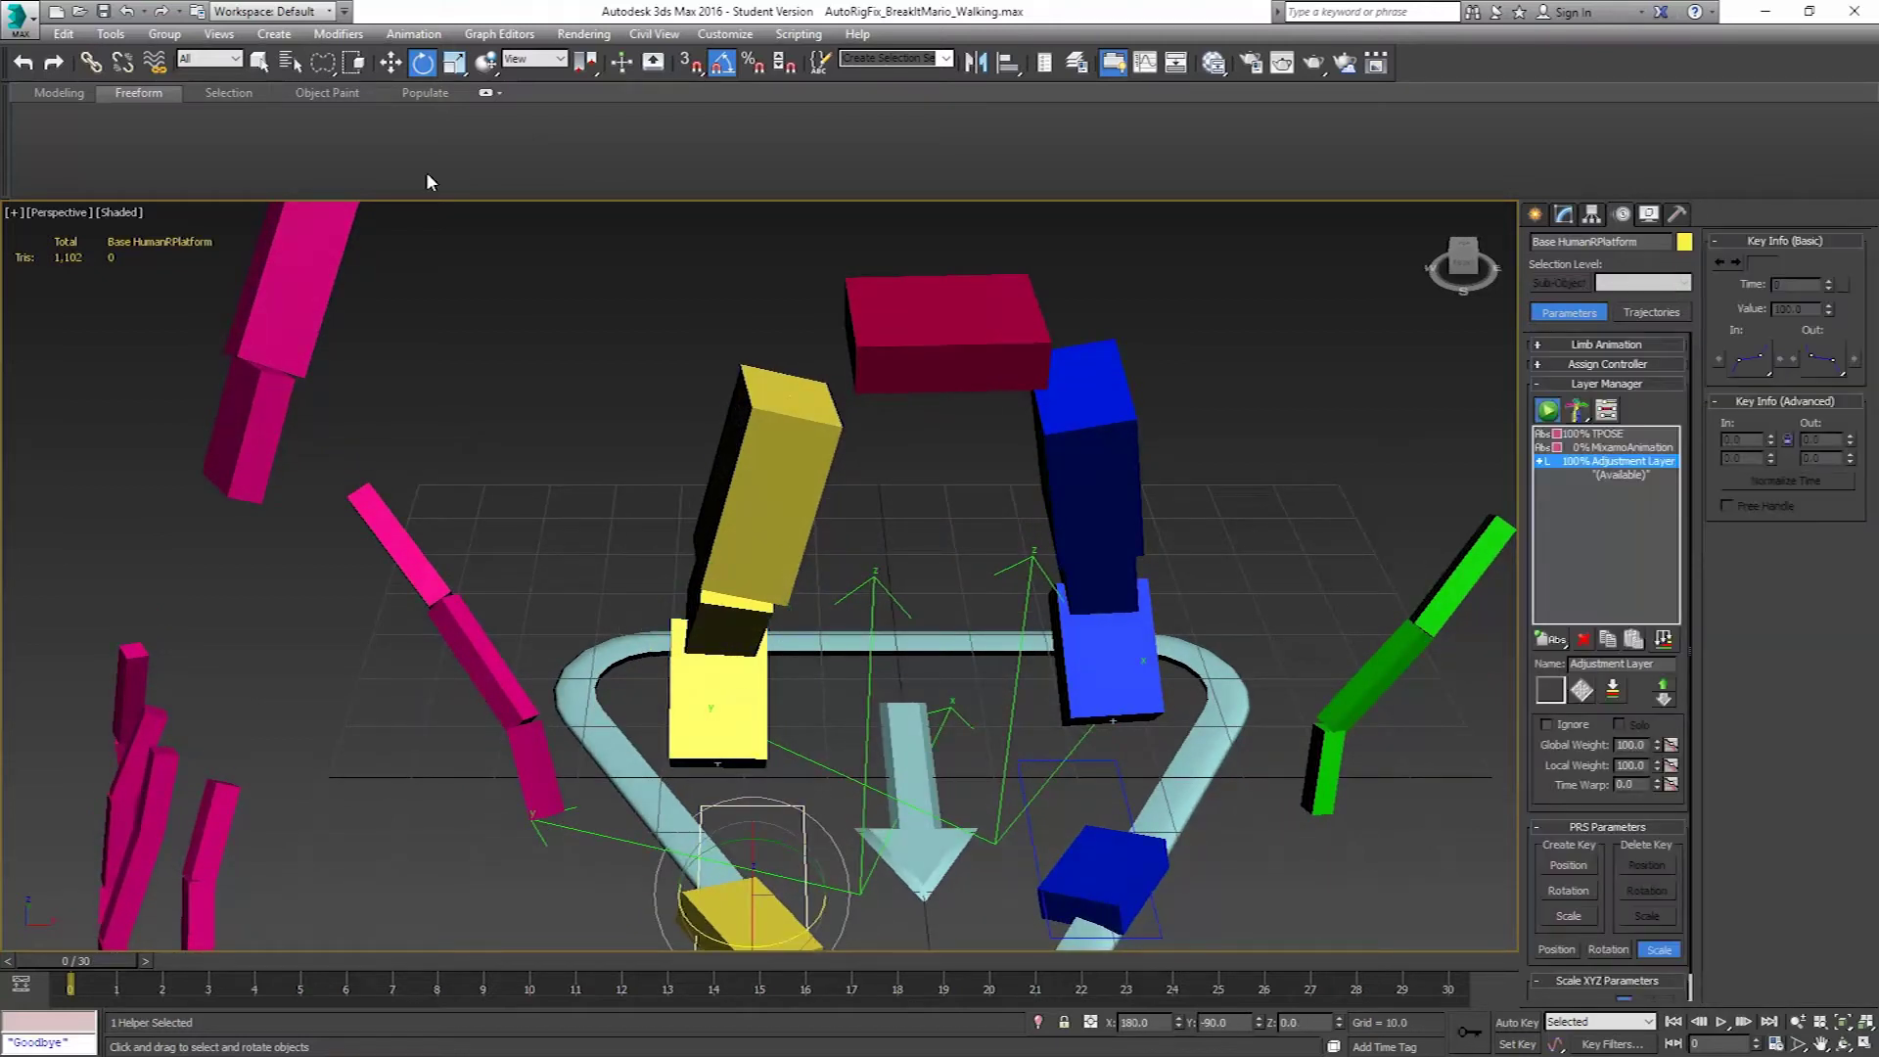
Link Base HumanRPlatform and Base HumanLPlatform to the green helper with Select and Link.
left_click(261, 69)
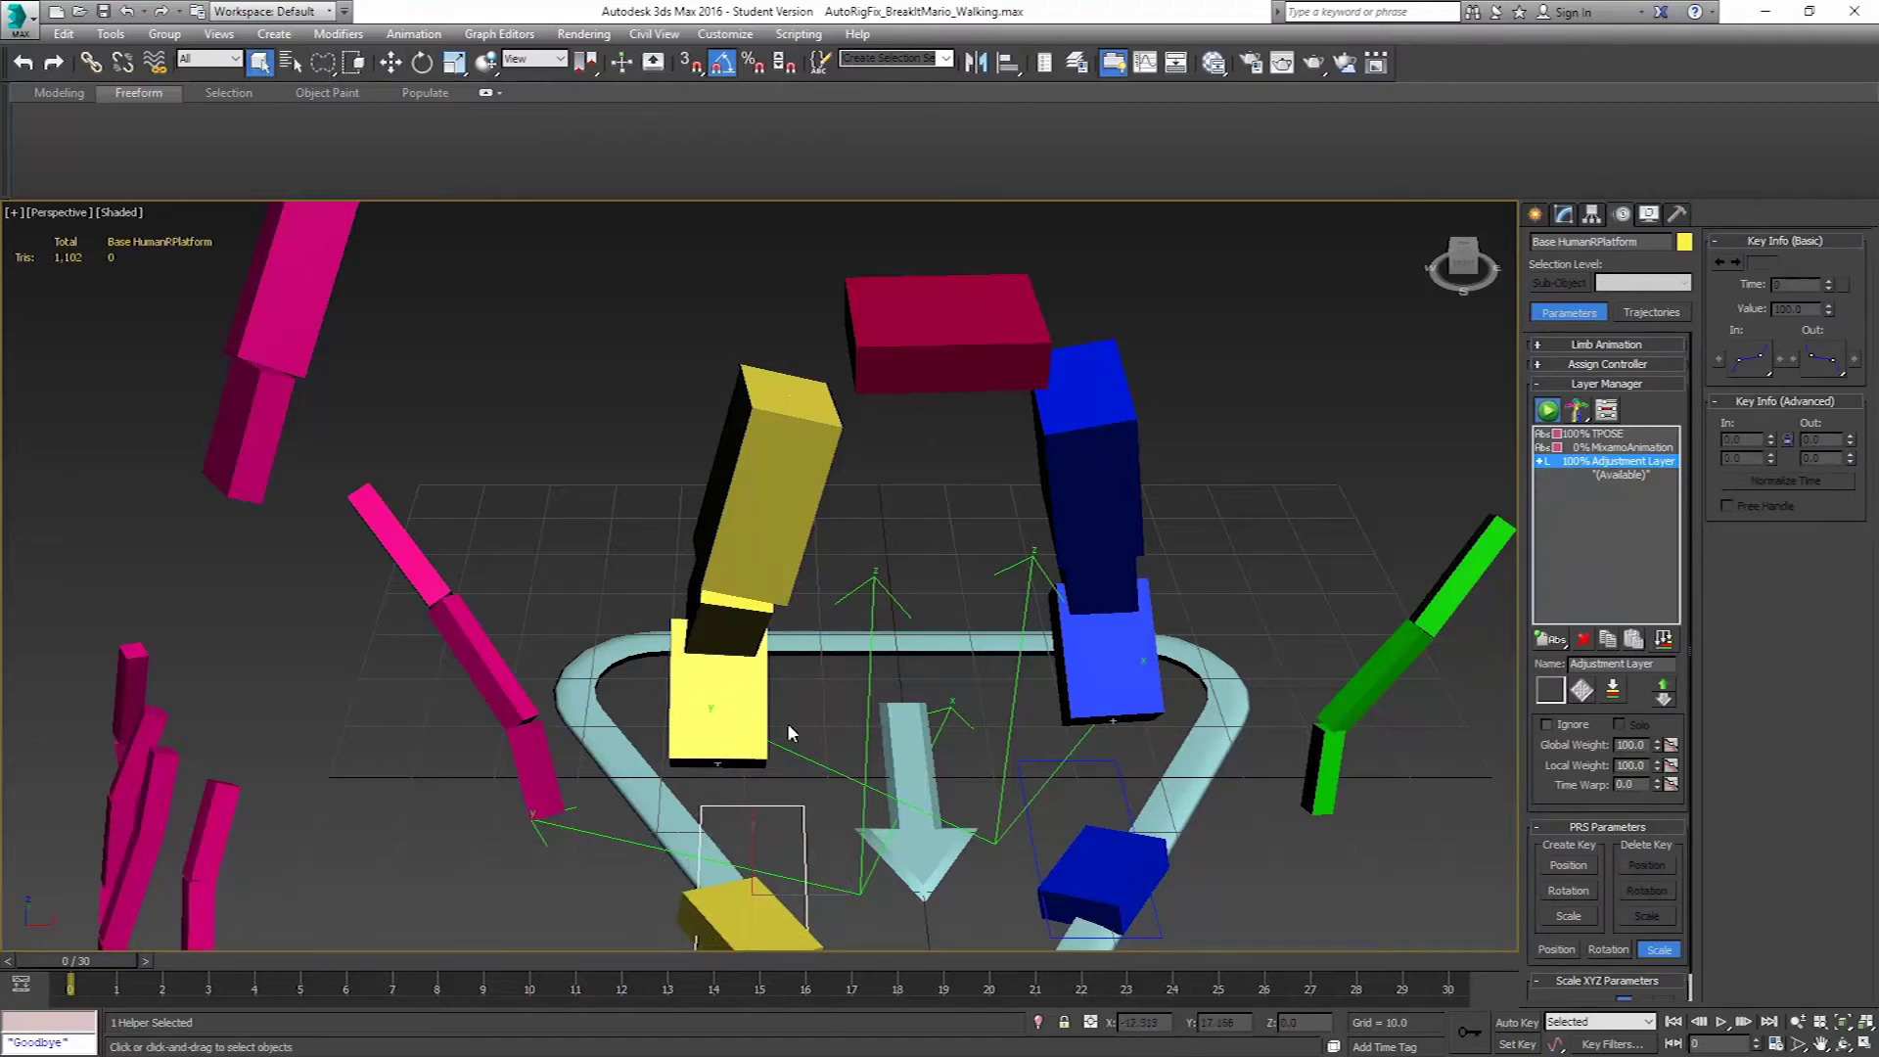
left_click(90, 62)
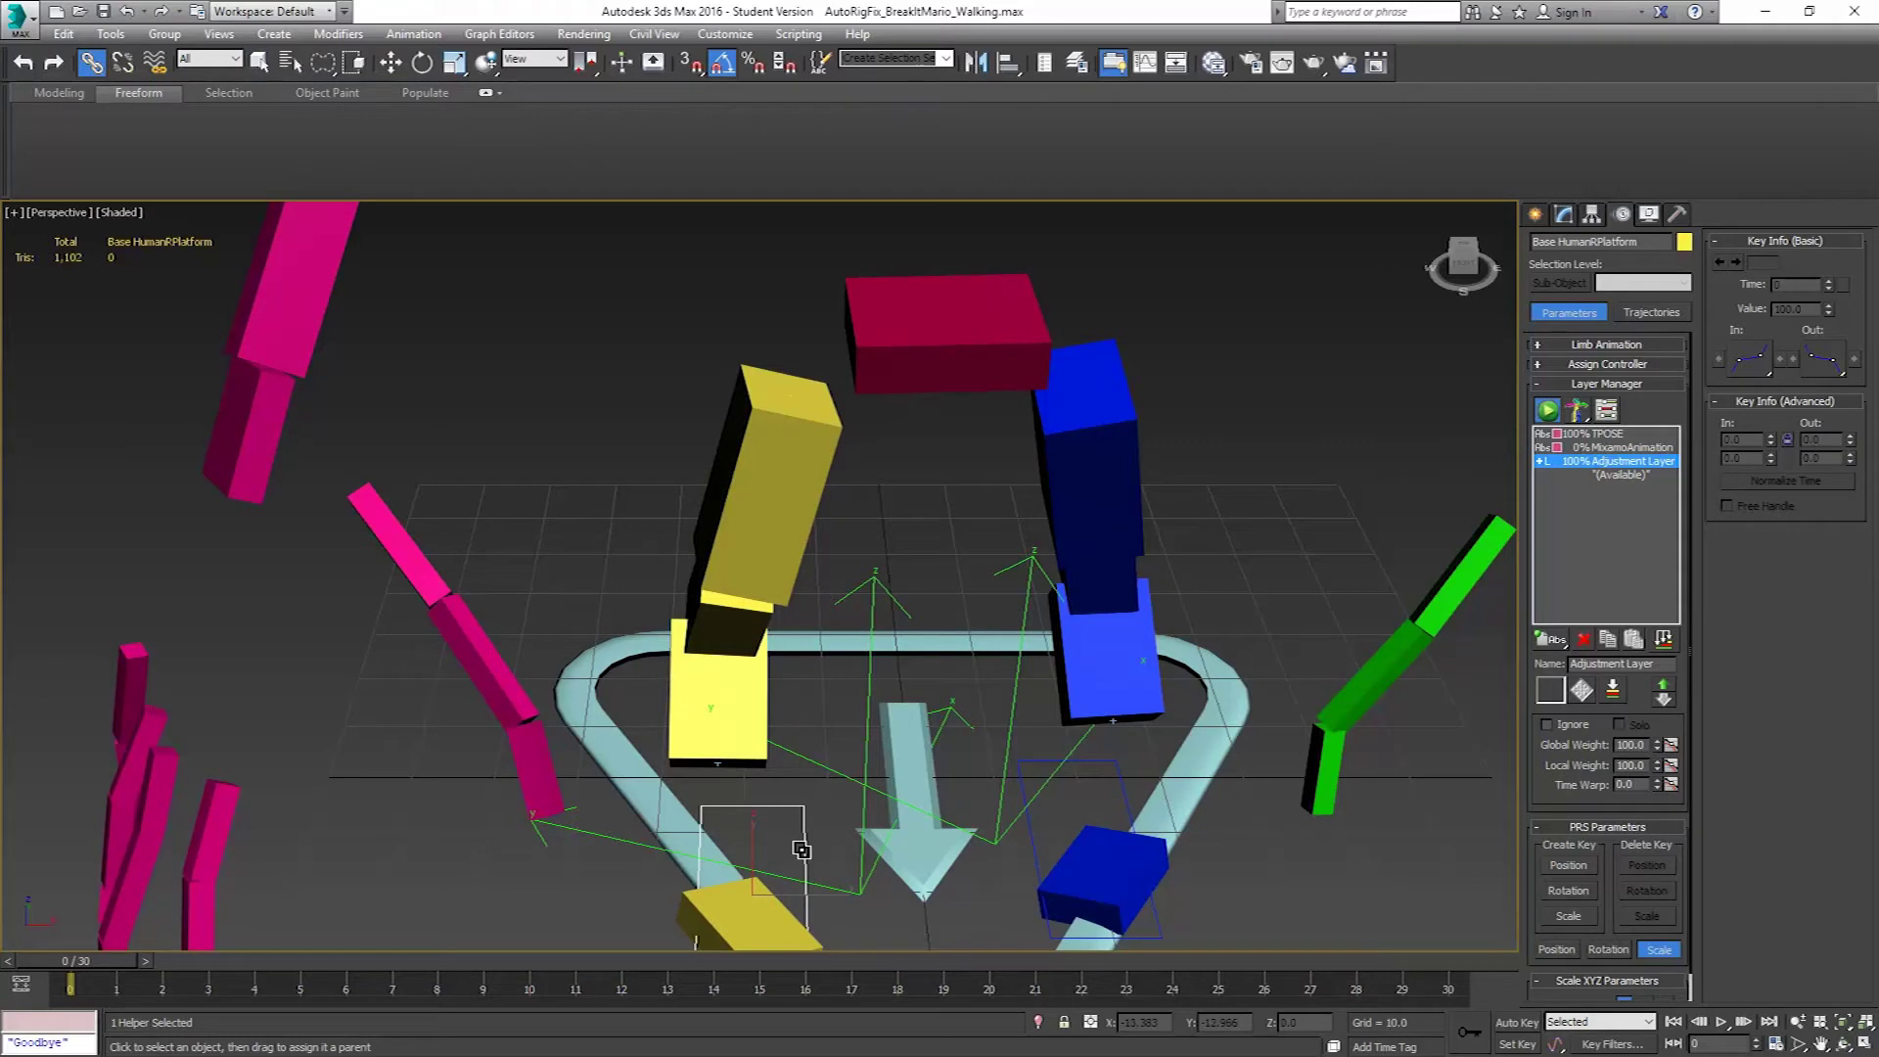
left_click_drag(822, 842, 844, 888)
left_click(1119, 773)
left_click(1118, 772)
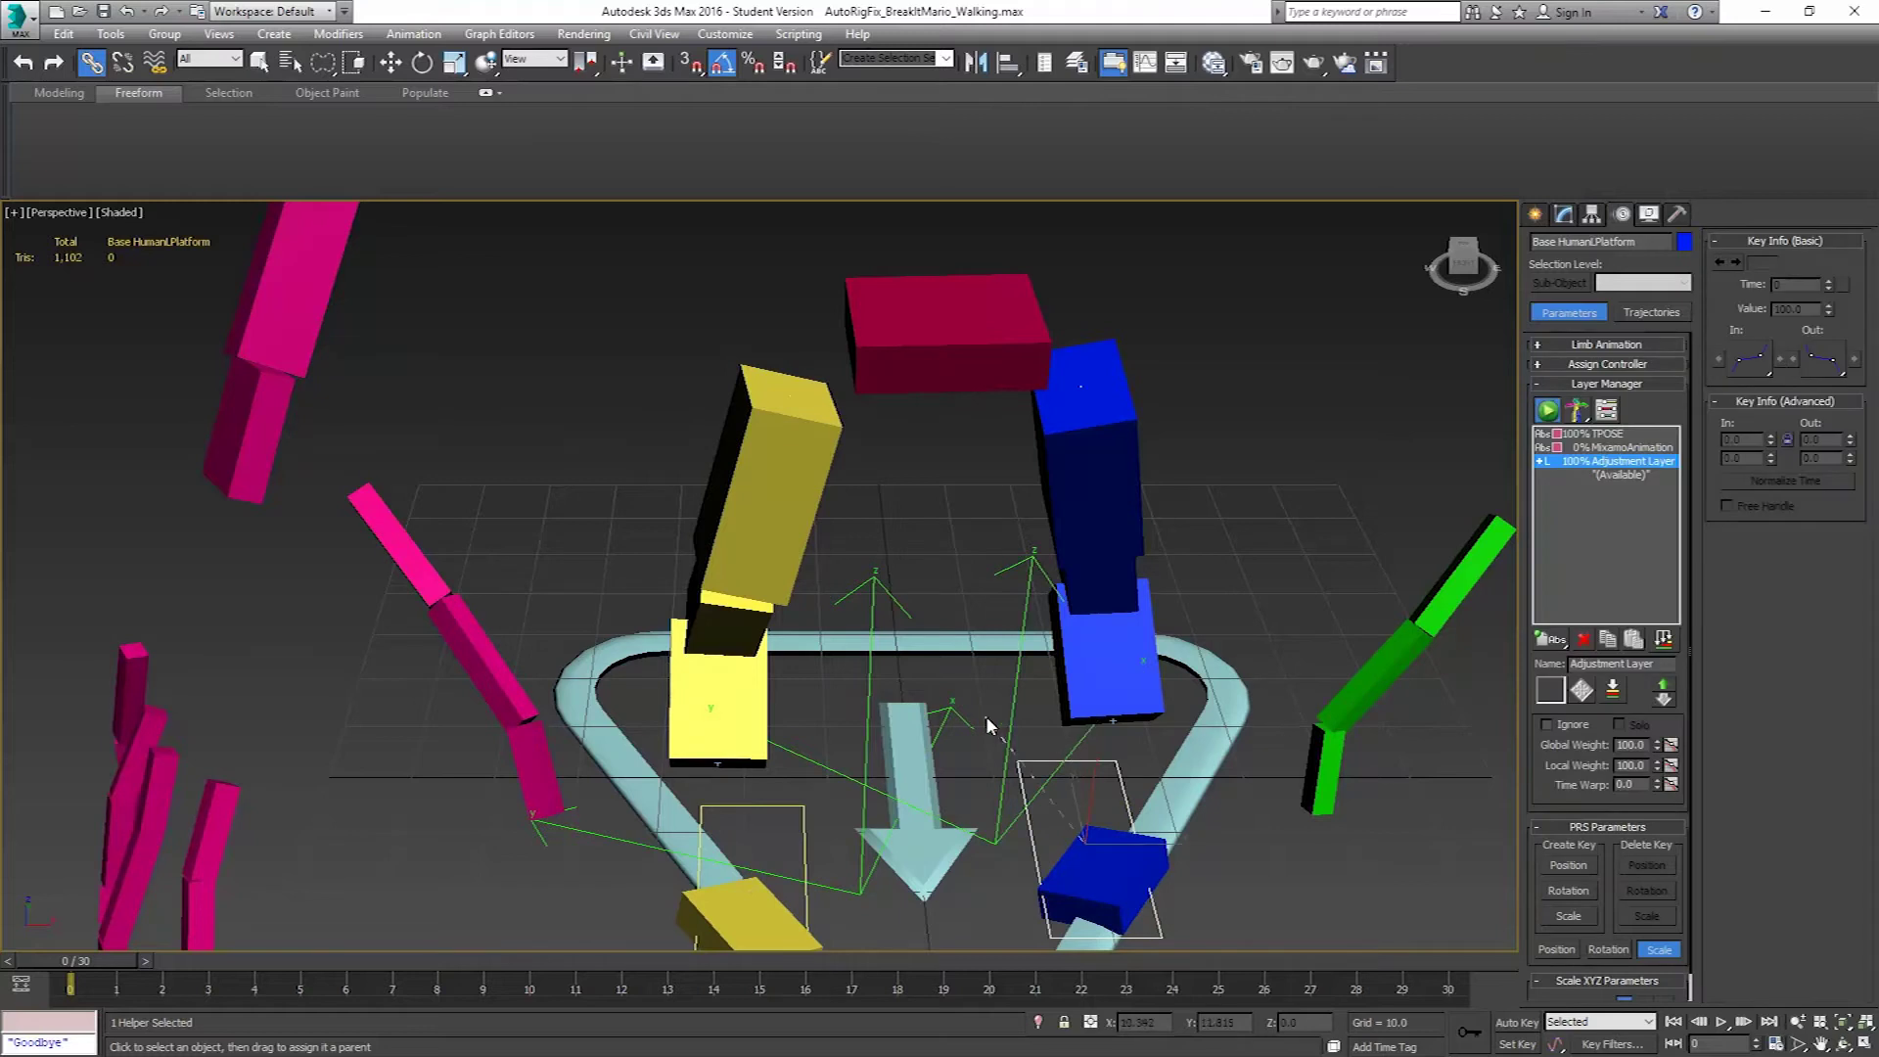
left_click_drag(986, 717, 1014, 709)
Orbit to a side view and move the animation to frame 11.
scroll(1175, 743, "down", 4)
middle_click_drag(1170, 806, 1079, 801, "alt")
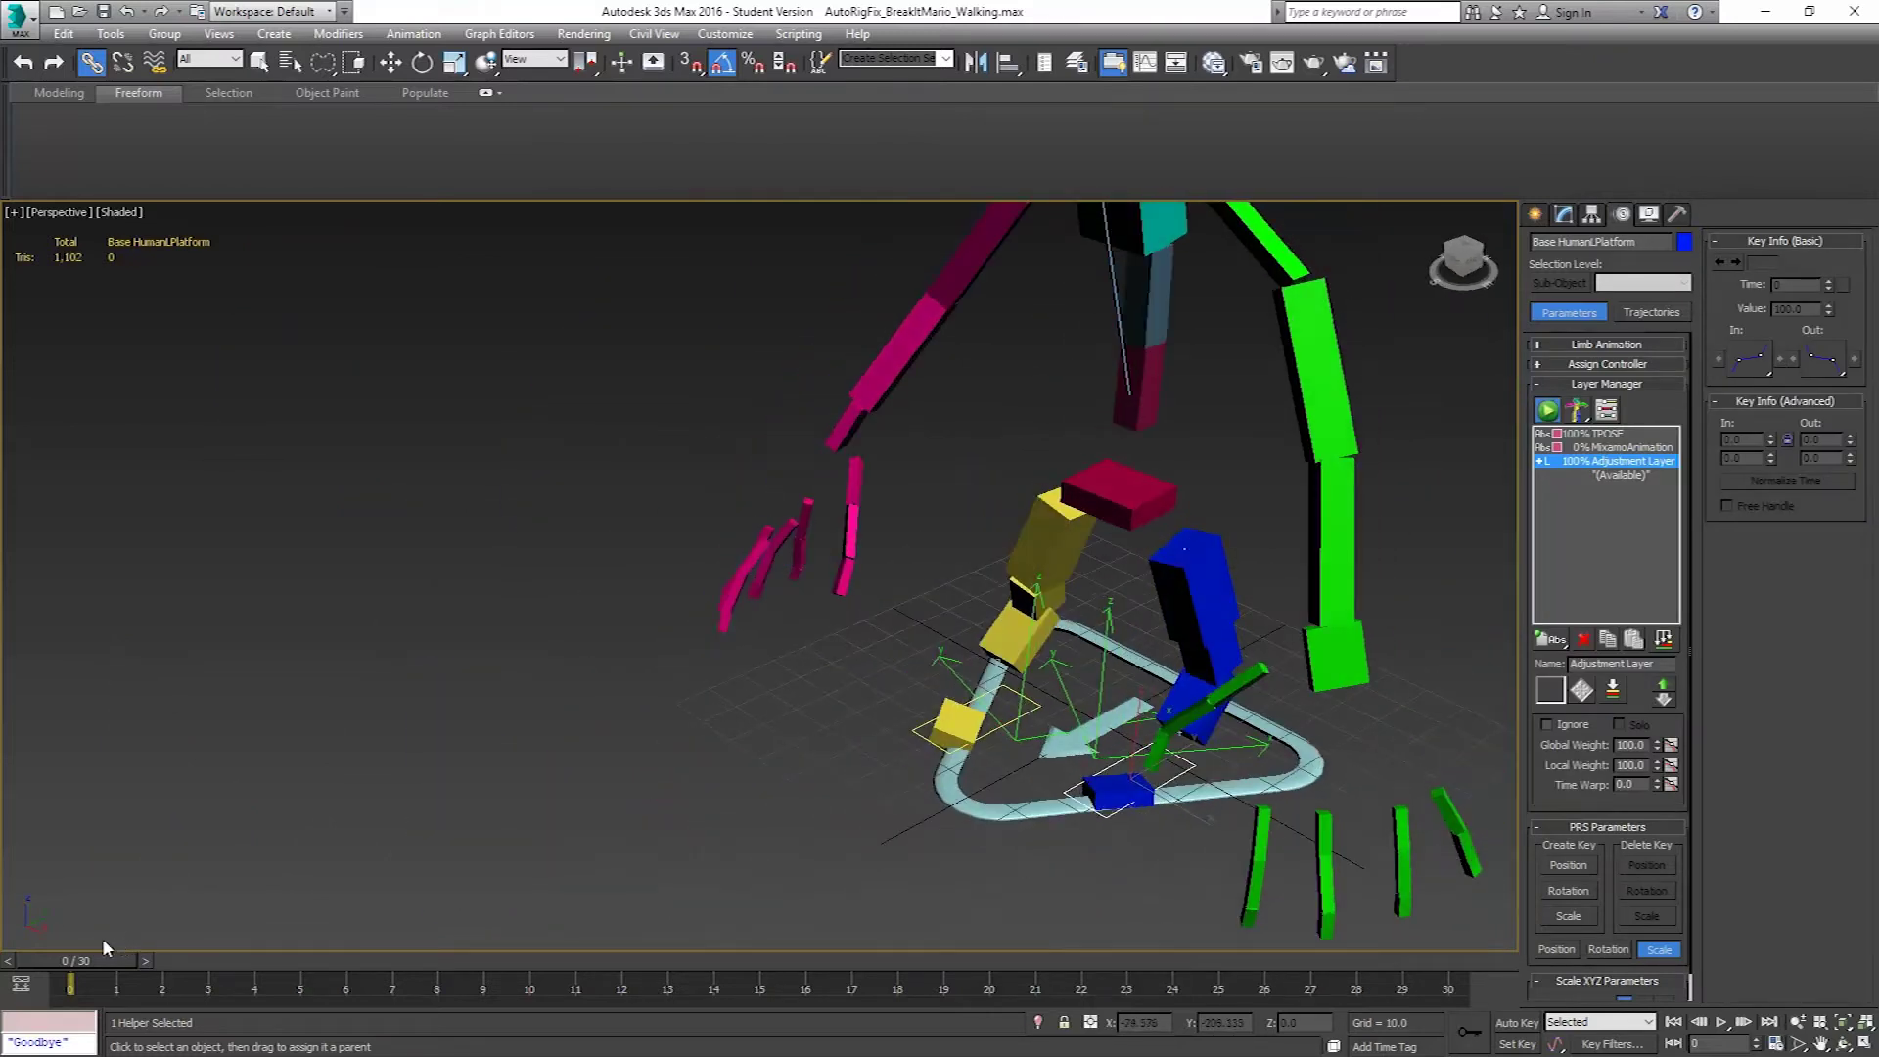
left_click_drag(106, 954, 731, 943)
At frame 14, rotate Base HumanRThigh and Base HumanRFoot around X to fix the pose.
middle_click_drag(693, 713, 951, 685, "alt")
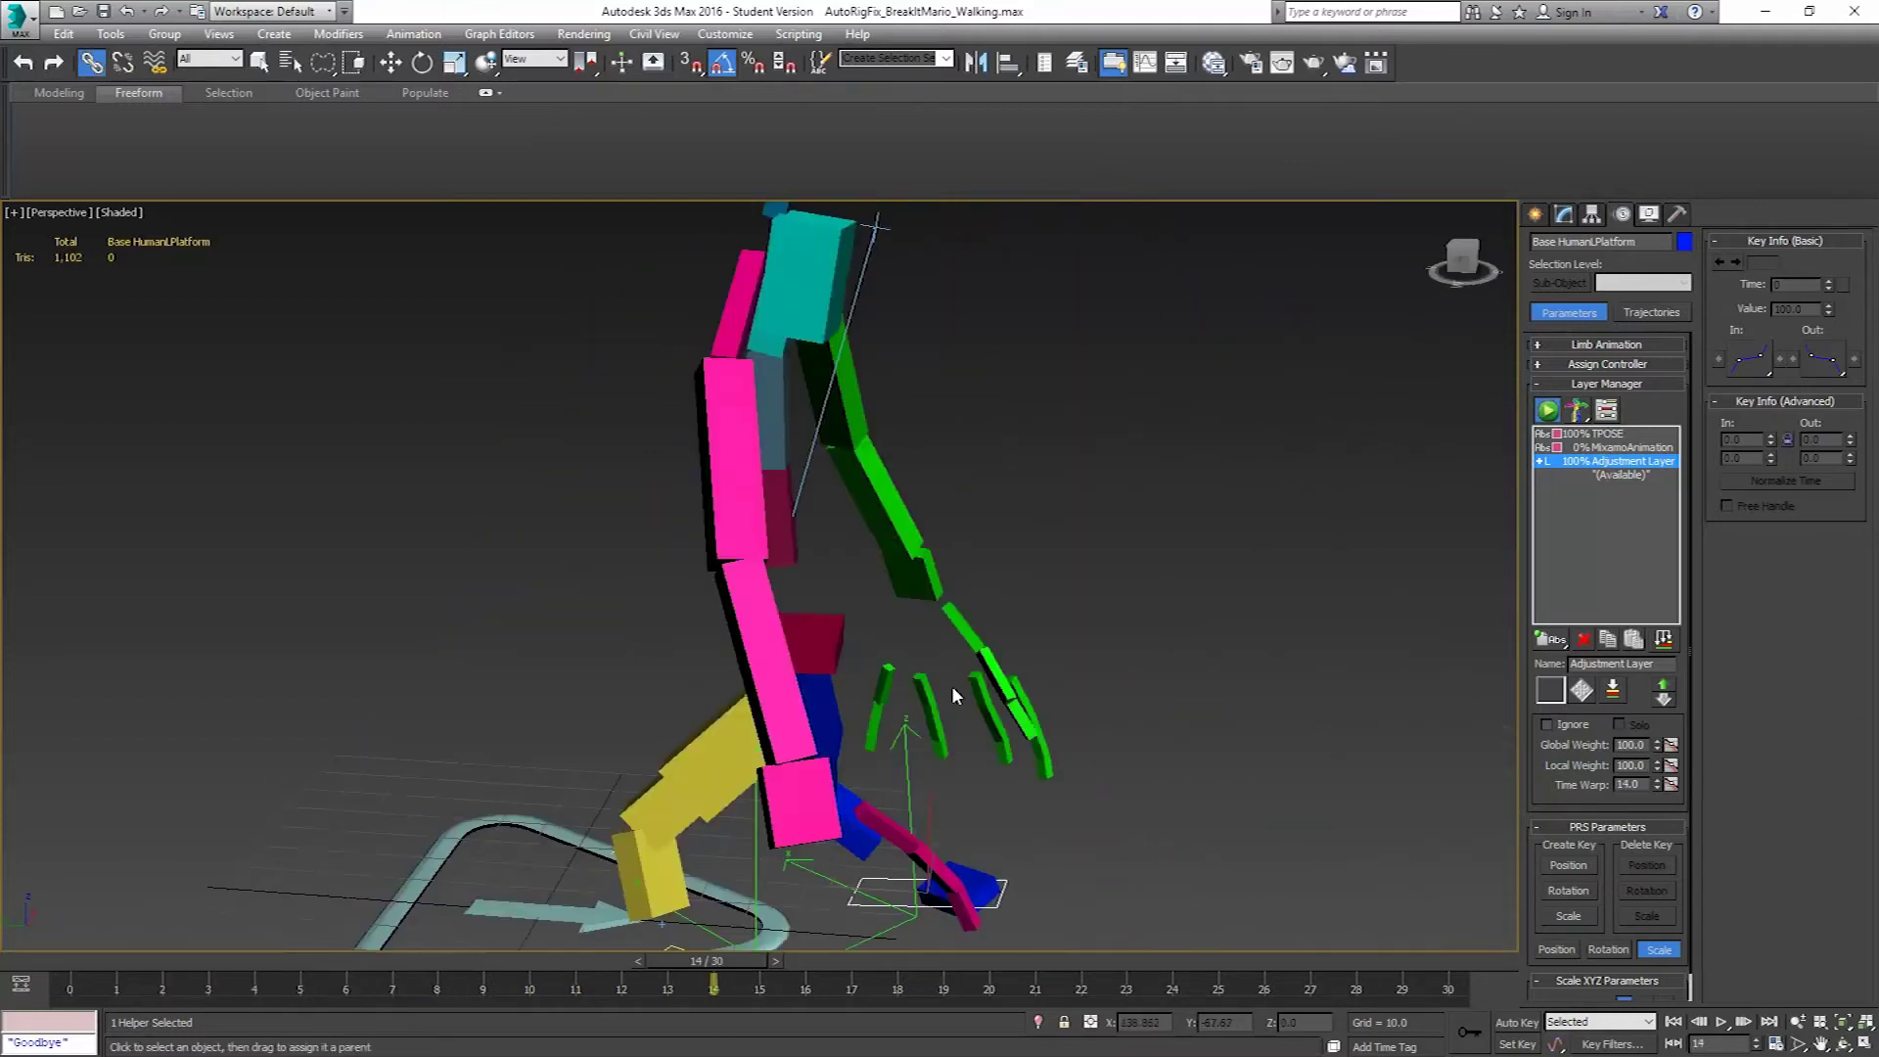
middle_click_drag(785, 808, 861, 534)
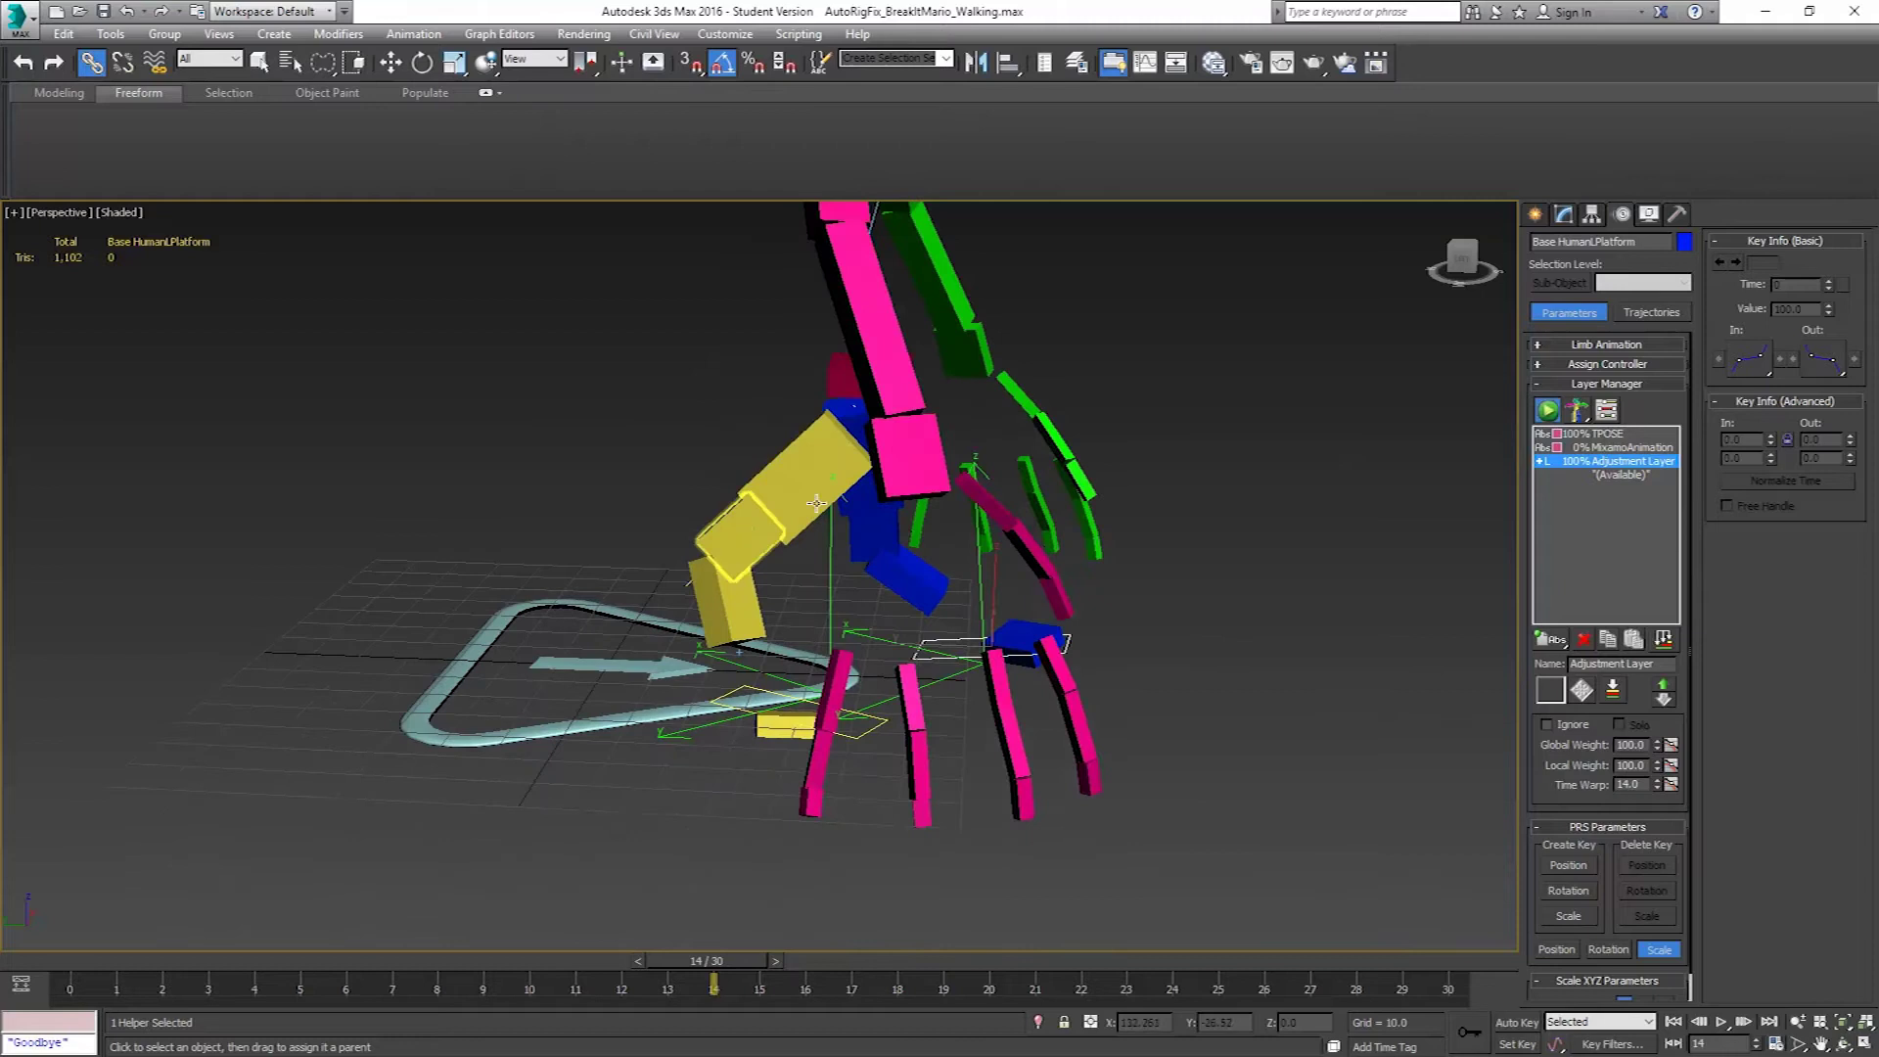
left_click(852, 401)
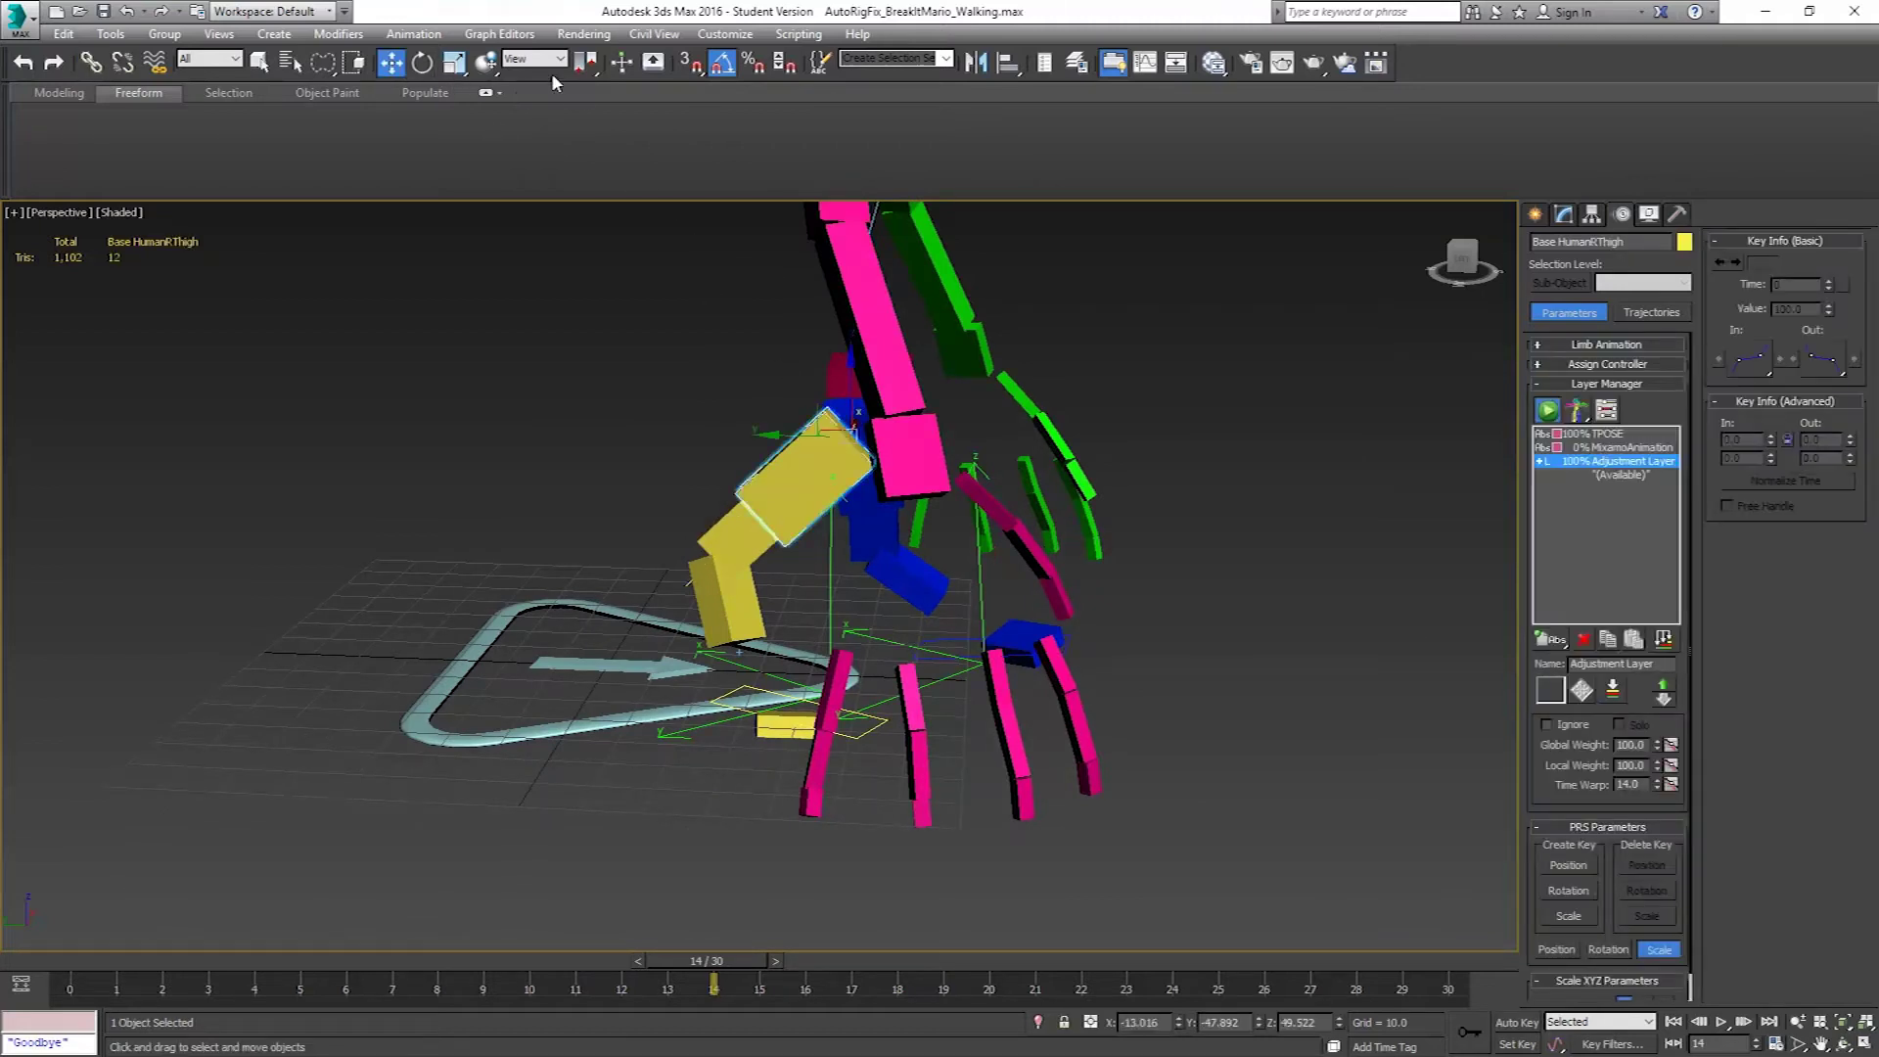
left_click(422, 62)
mouse_move(815, 373)
left_mouse_down()
mouse_move(626, 465)
mouse_move(811, 411)
mouse_move(824, 427)
left_mouse_up()
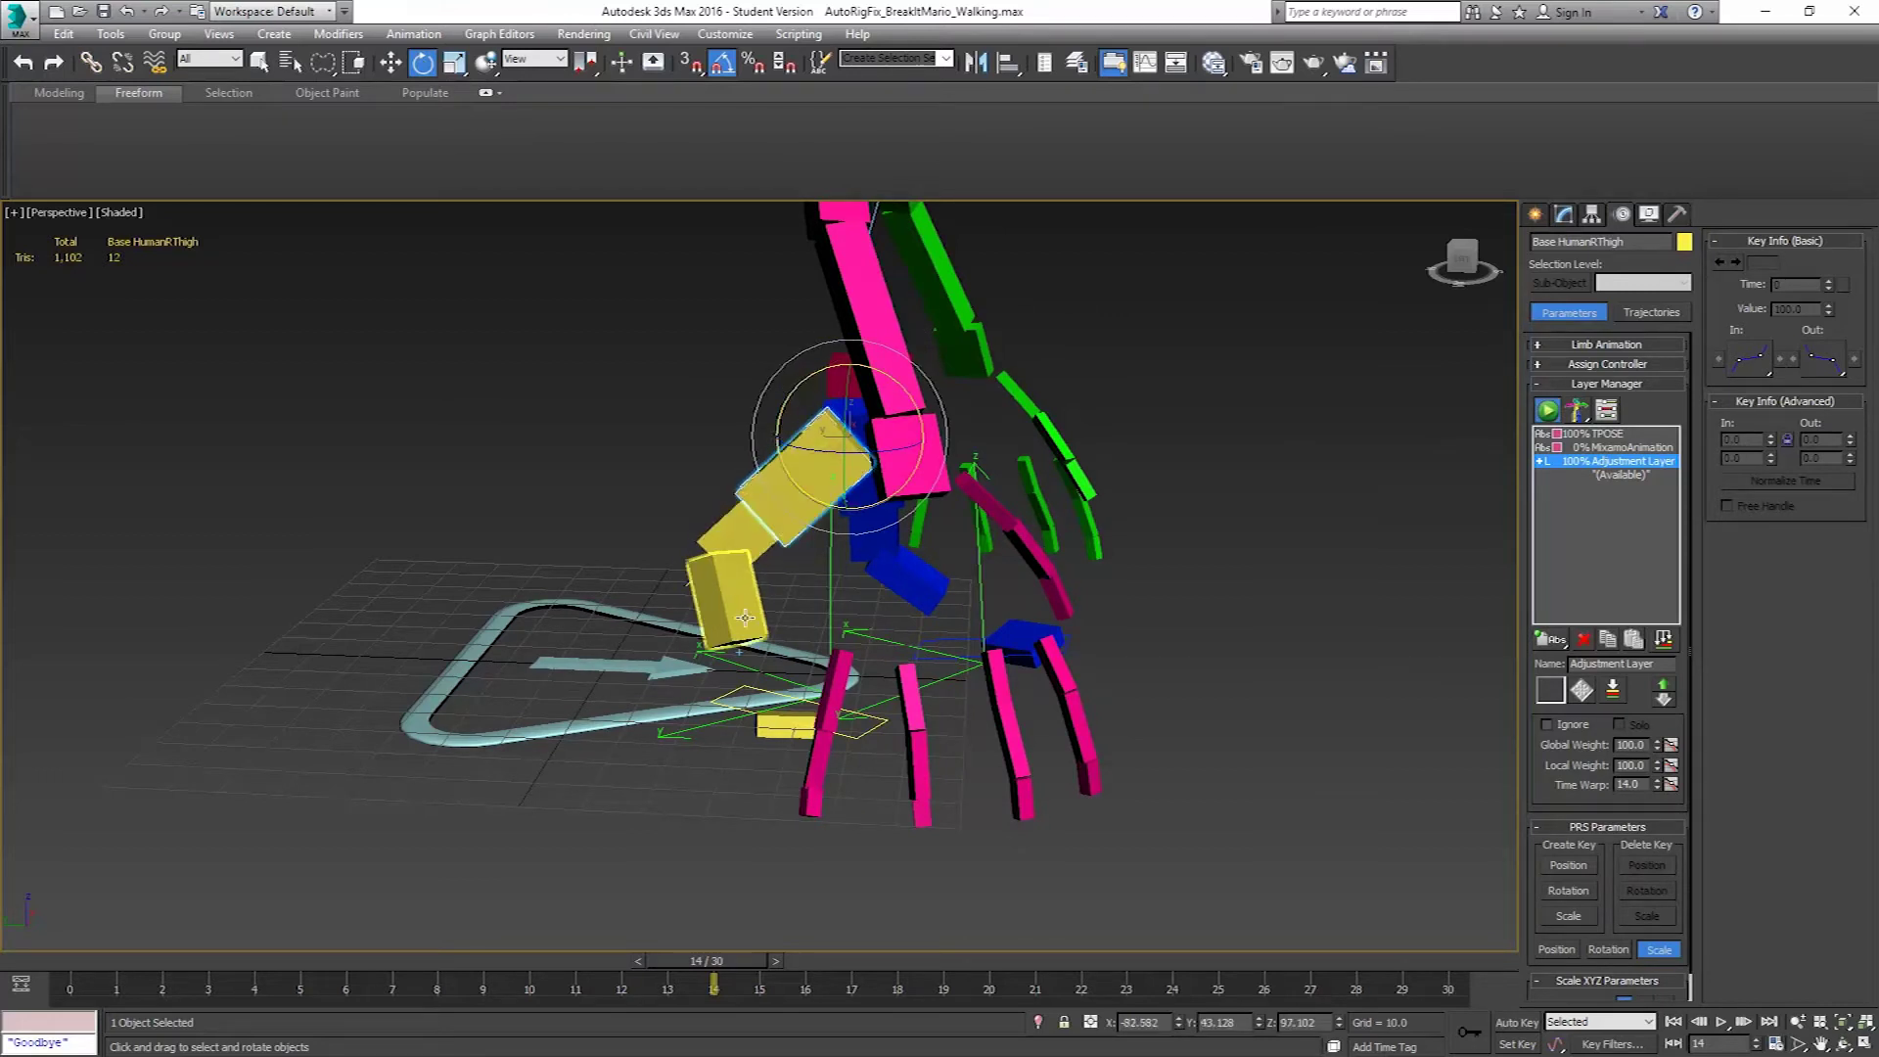
left_click(745, 617)
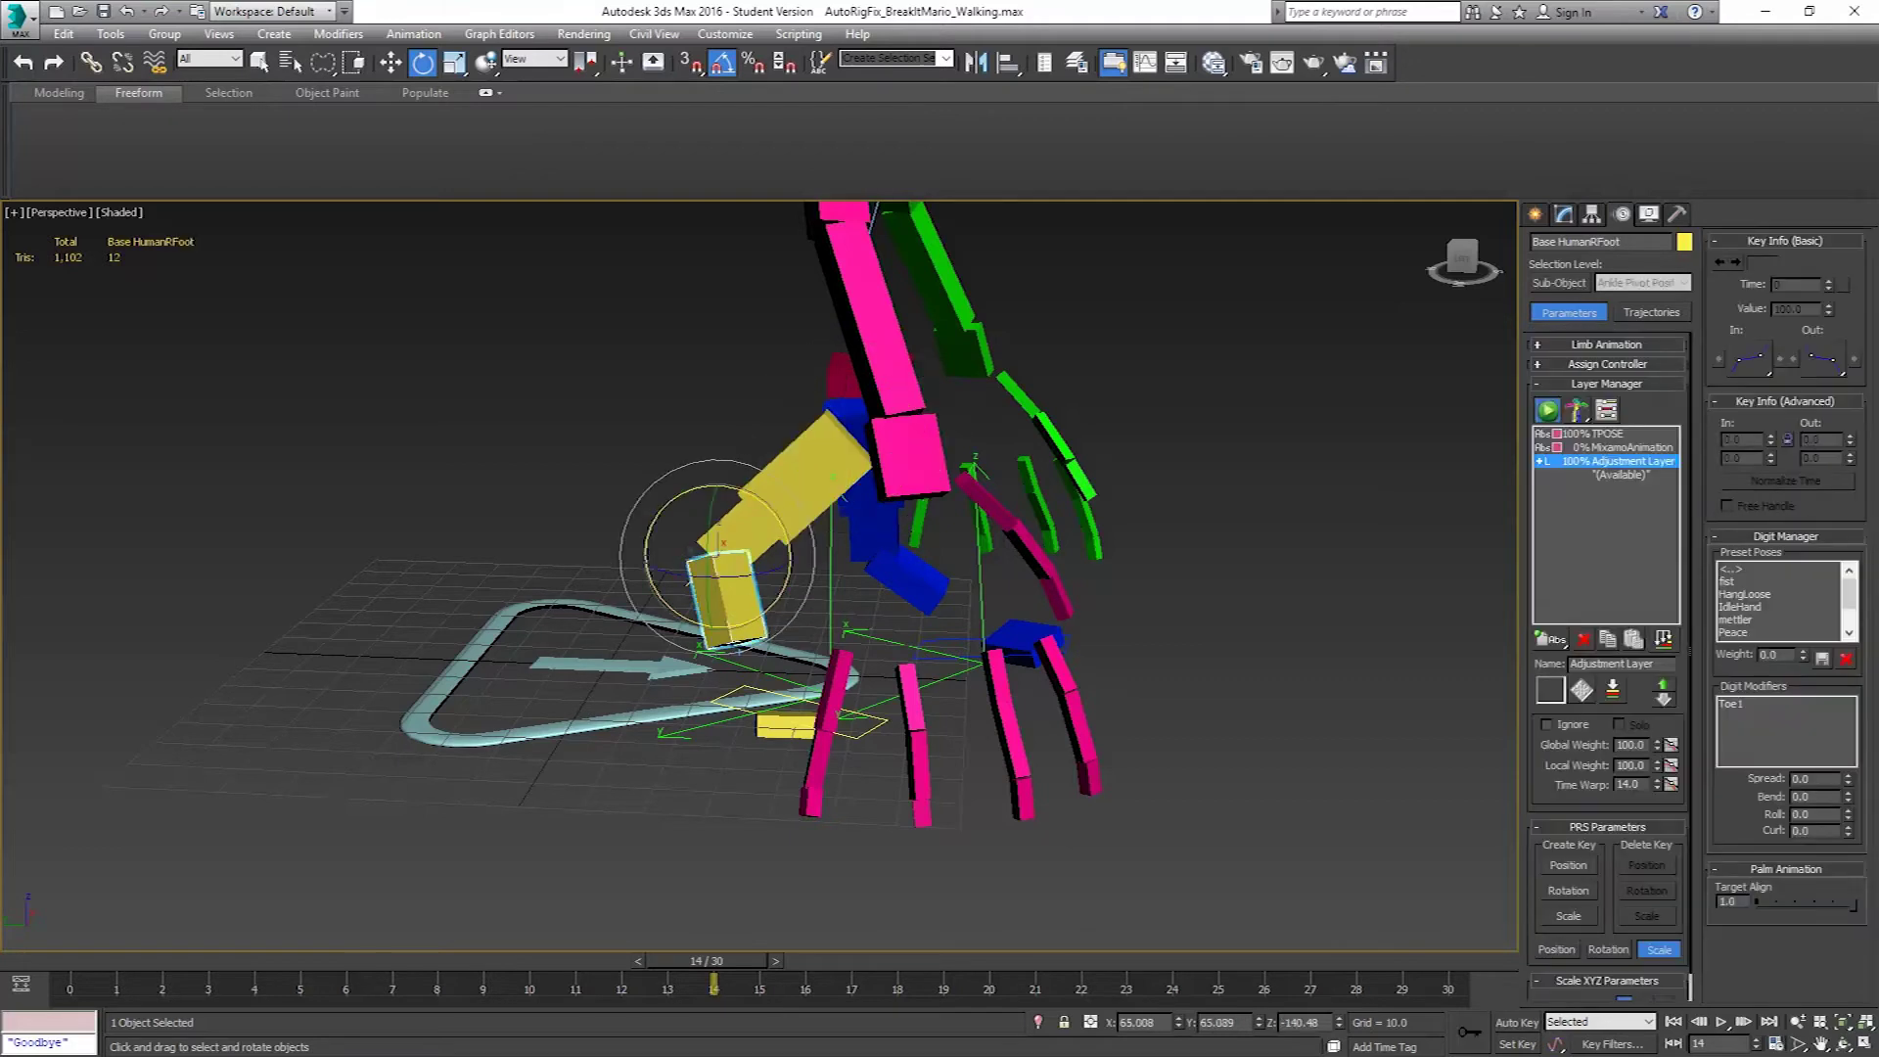
left_click_drag(777, 520, 843, 626)
middle_click_drag(896, 641, 797, 889, "alt")
Check the walk pose at frames 3 and 16 from several angles, then return to frame 0.
left_click_drag(746, 964, 31, 860)
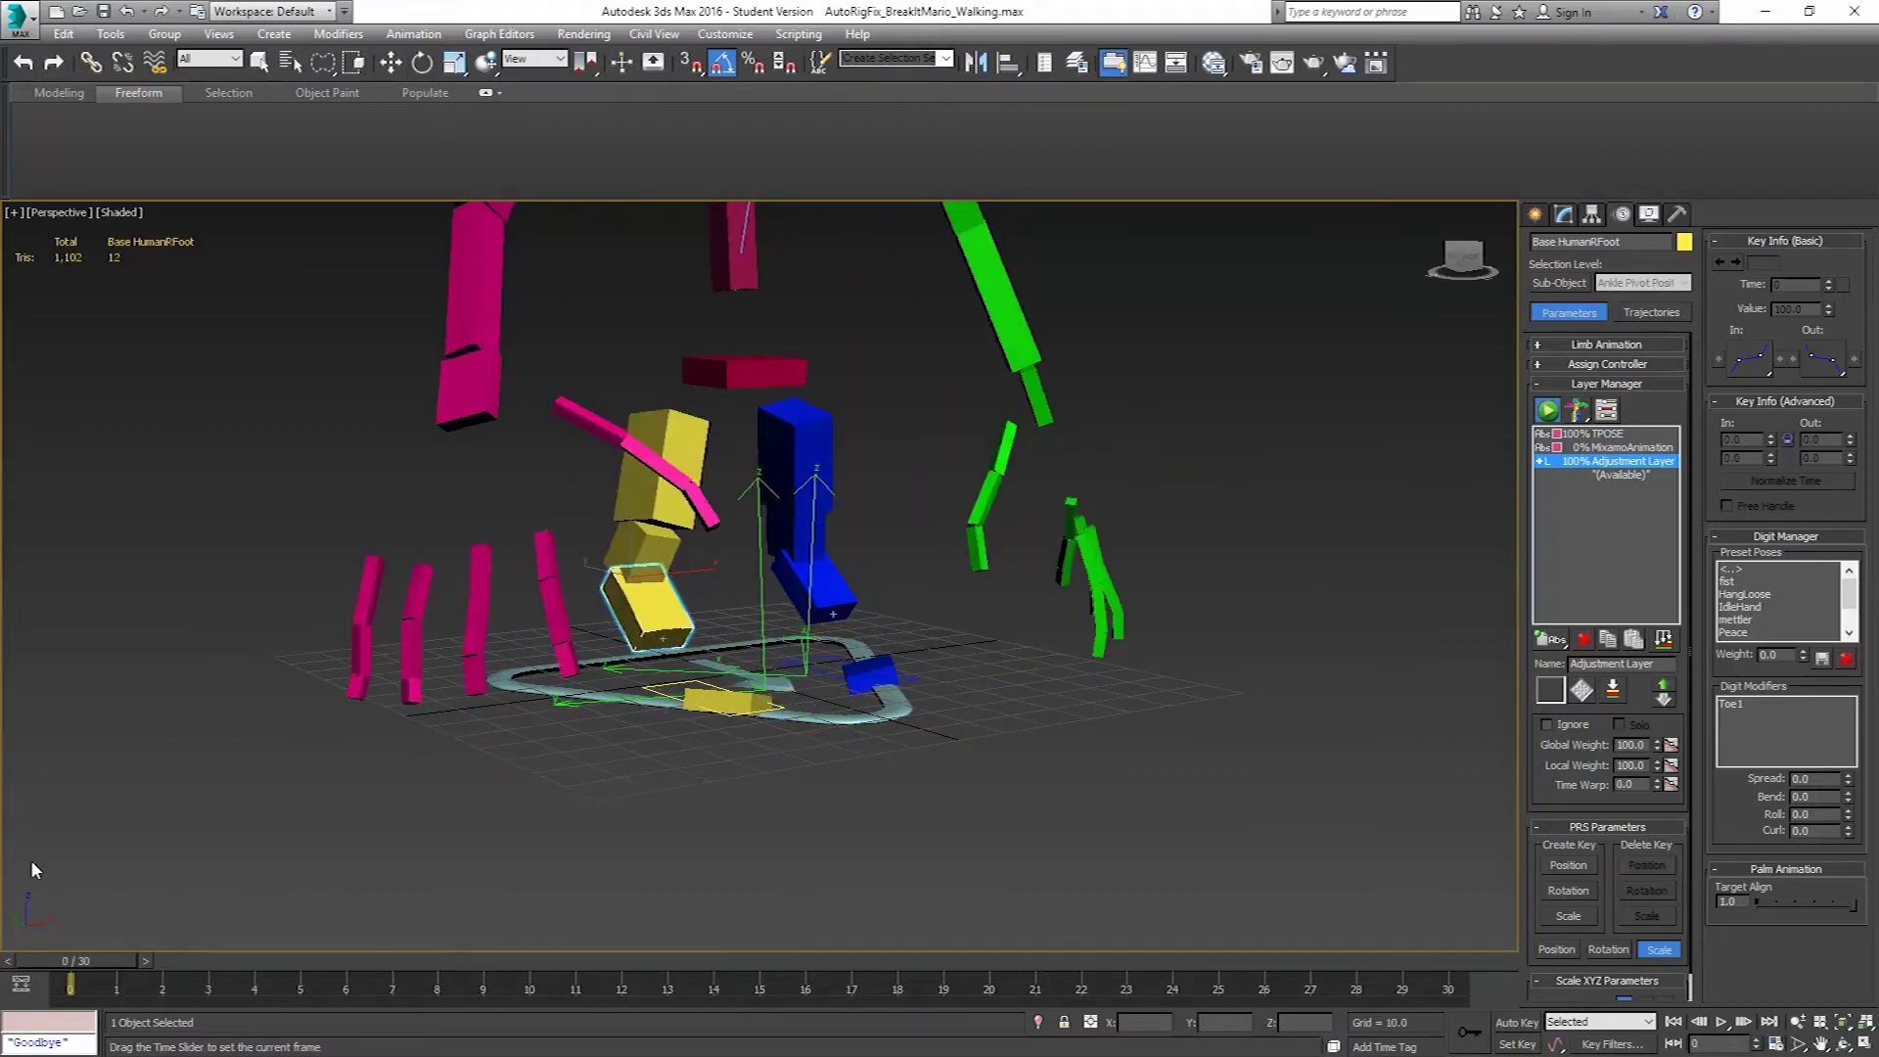
key("e")
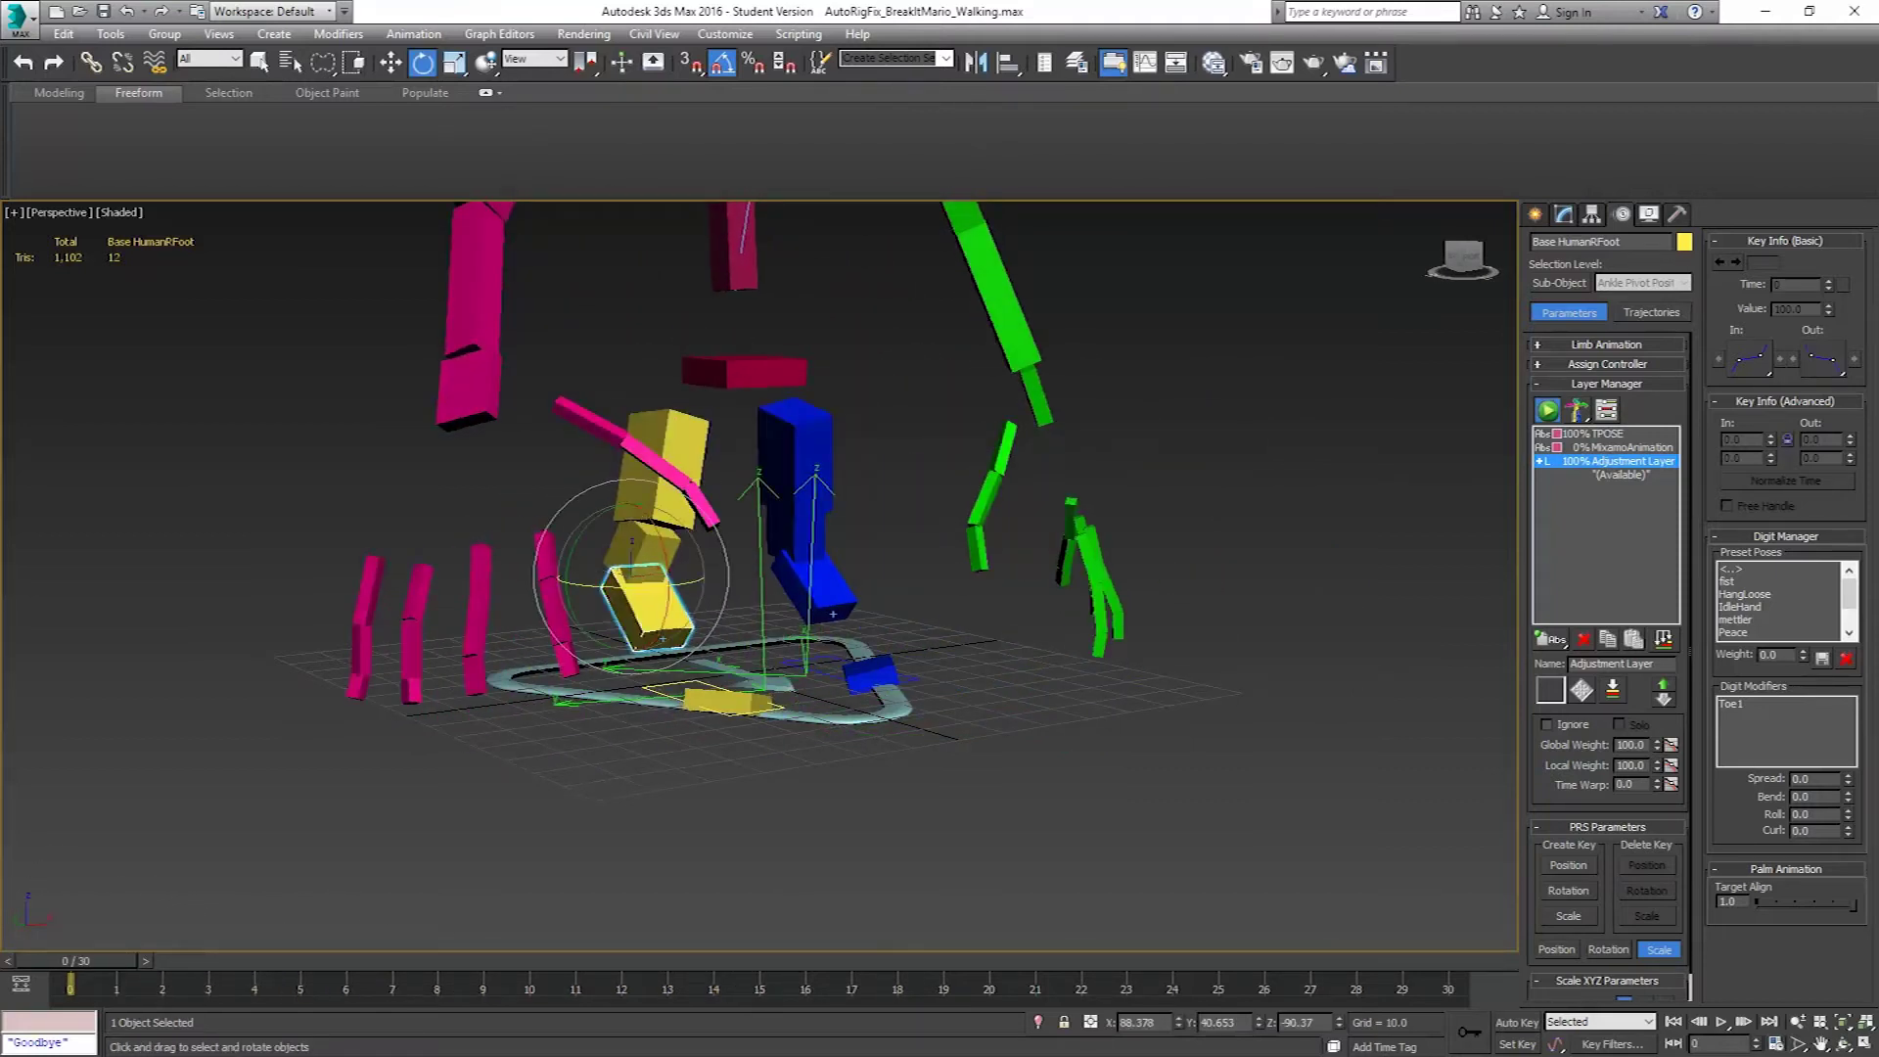
left_click(820, 609)
left_click(671, 505)
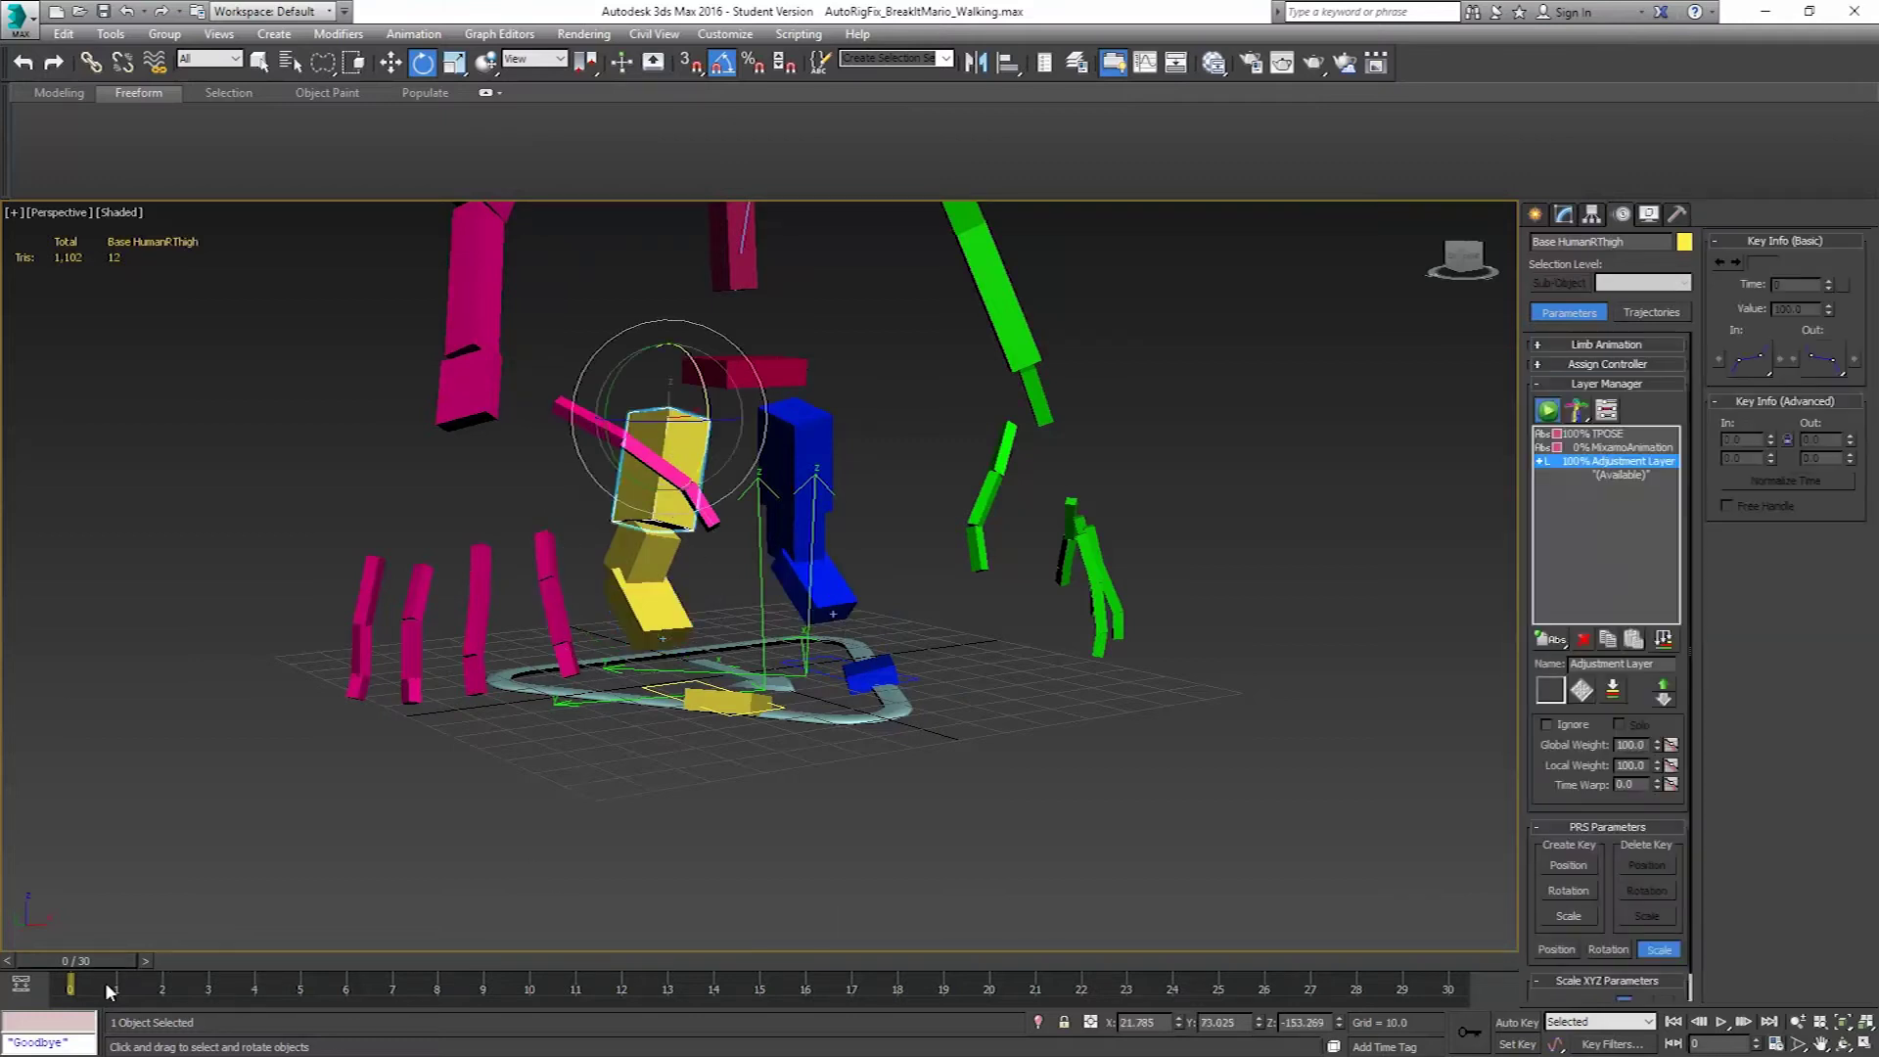
left_click(94, 947)
left_click_drag(94, 957, 186, 937)
key("e")
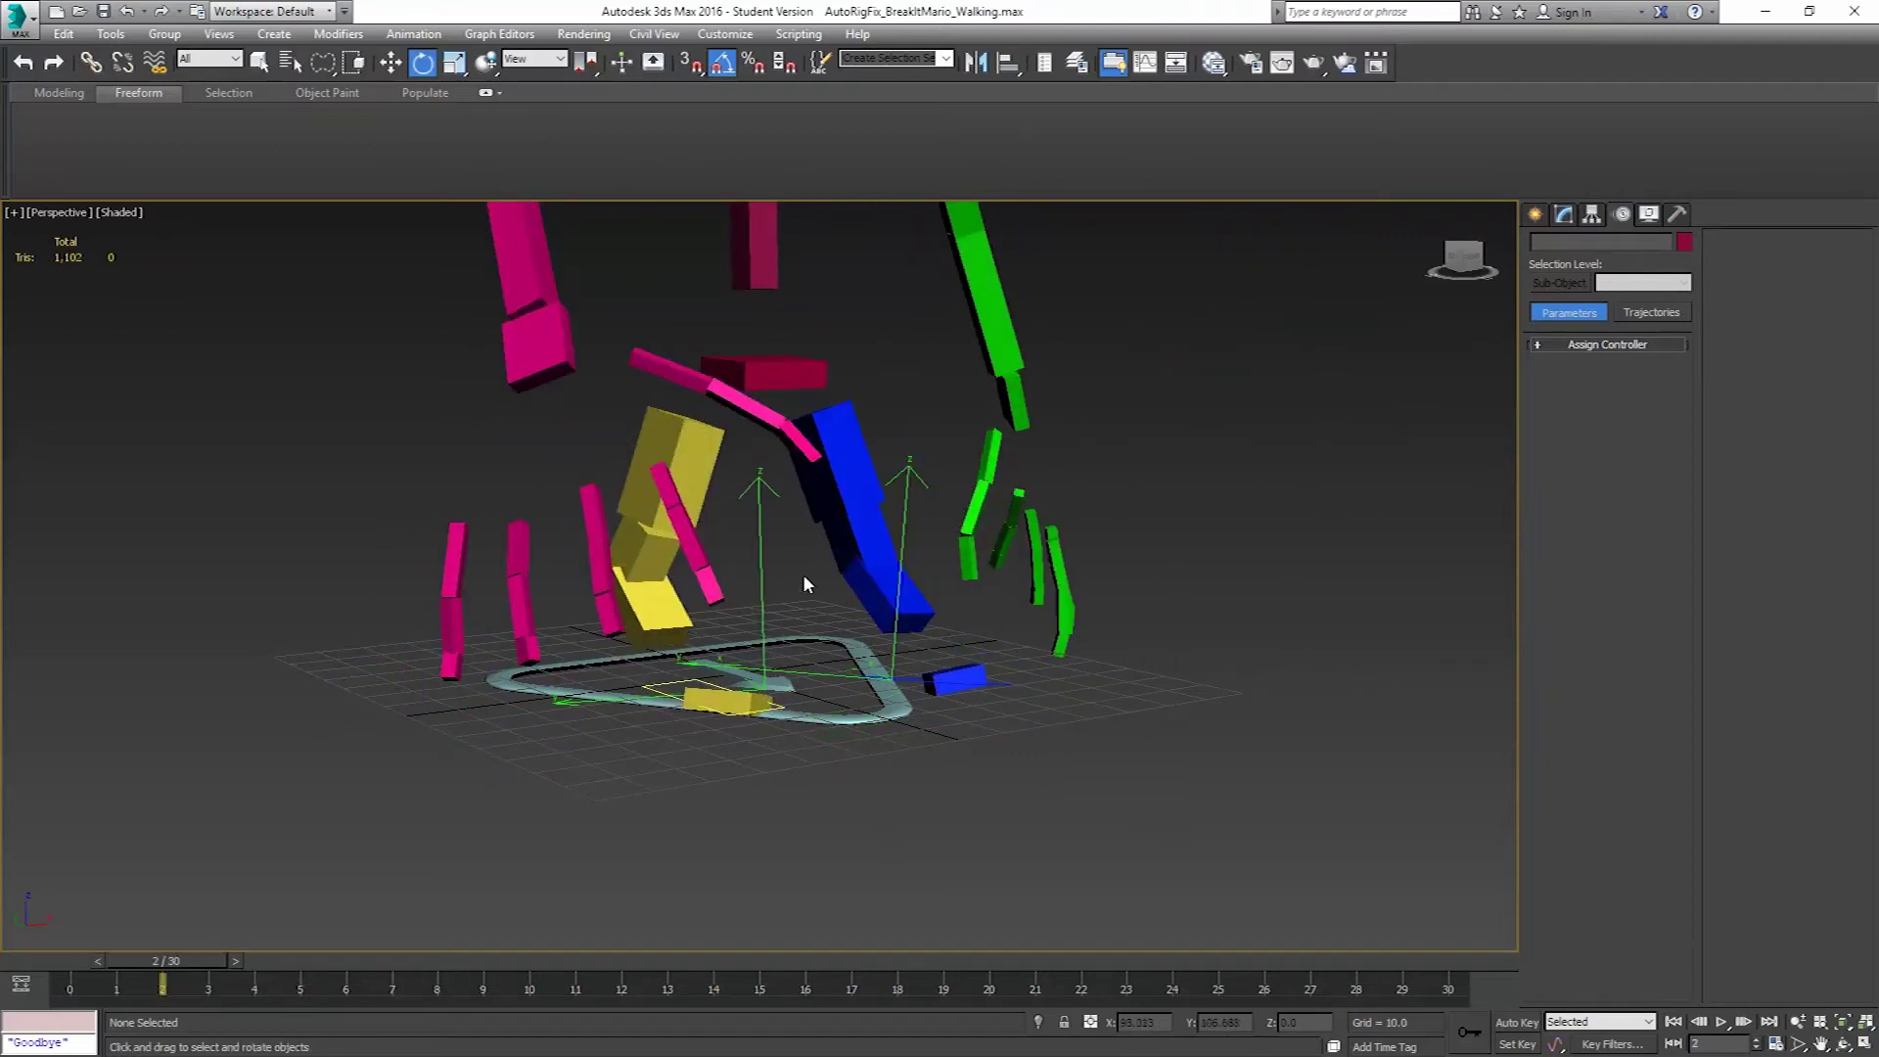
middle_click_drag(802, 573, 906, 591, "alt")
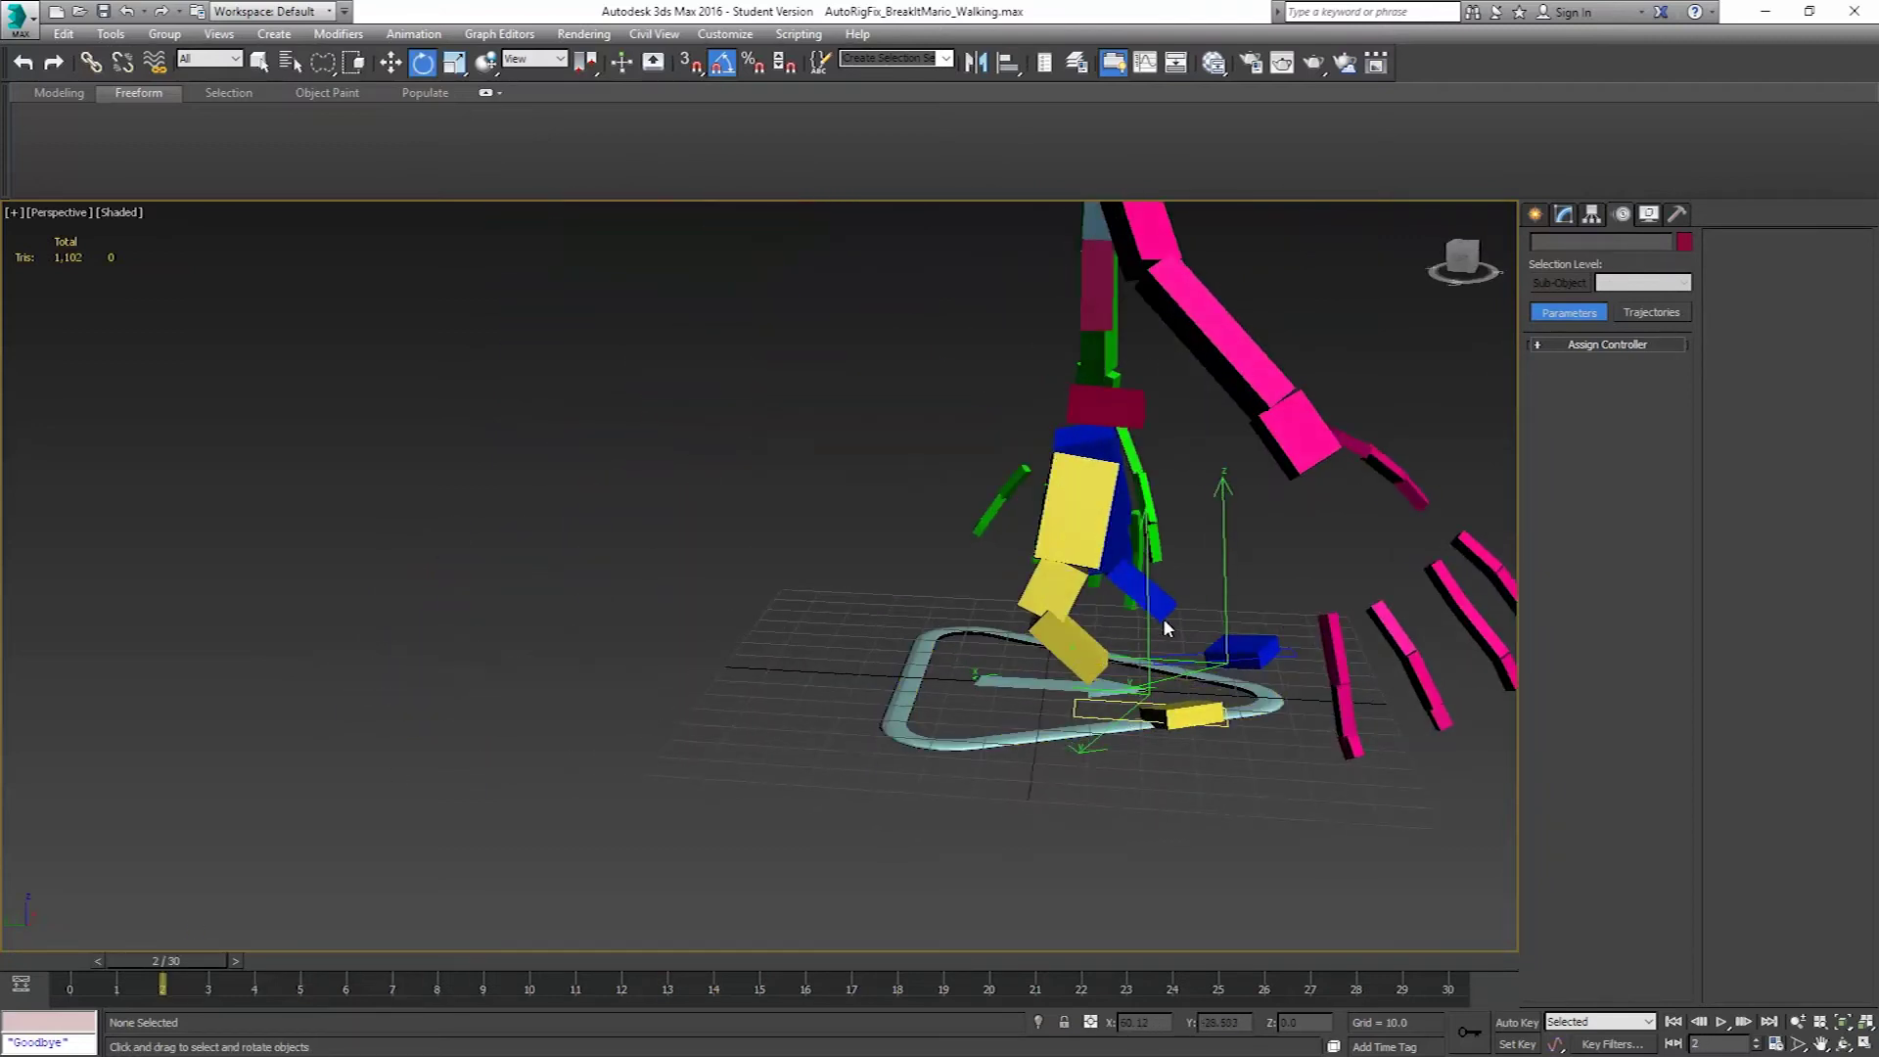
middle_click_drag(1174, 630, 822, 685, "alt")
left_click_drag(160, 959, 27, 955)
Unhide All to show the character mesh again and check the walk at frame 10.
right_click(662, 816)
mouse_move(685, 775)
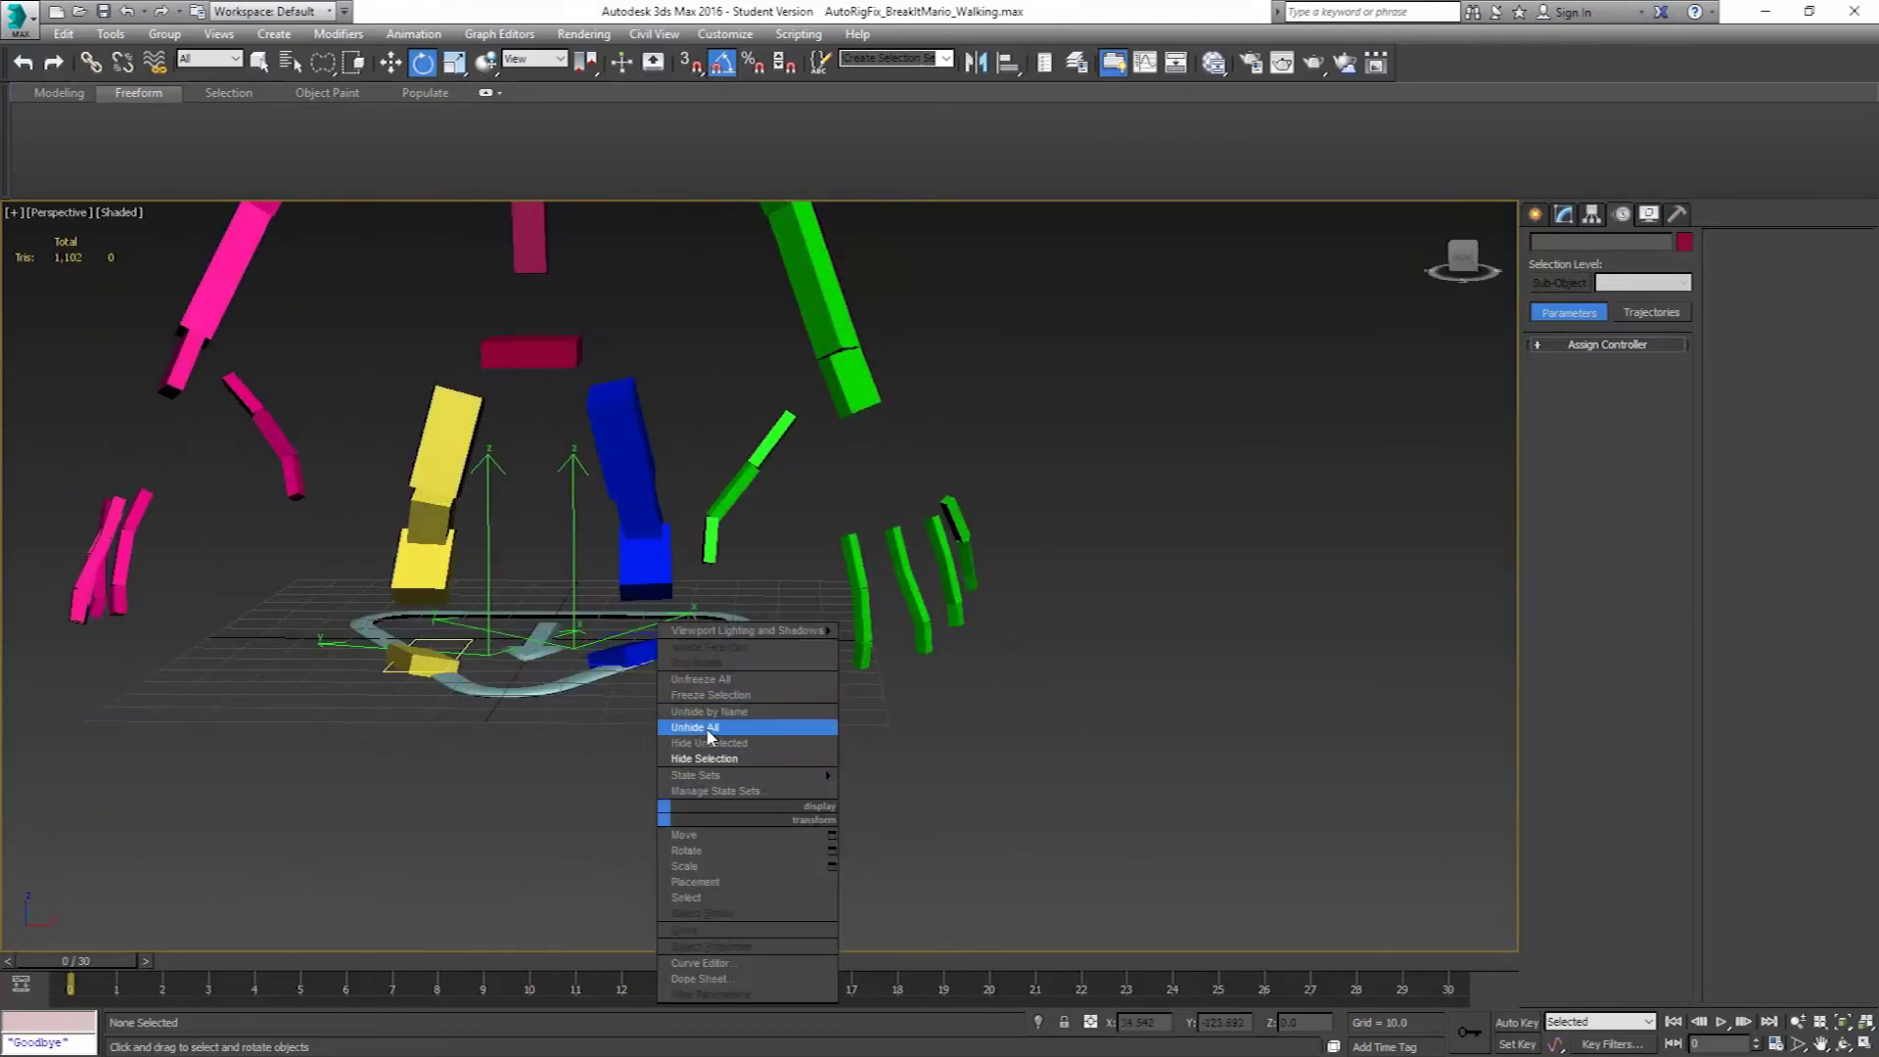
left_click(697, 727)
middle_click_drag(850, 632, 911, 648)
left_click_drag(115, 963, 3, 908)
Move Base HumanLPlatform to X 15.
key("e")
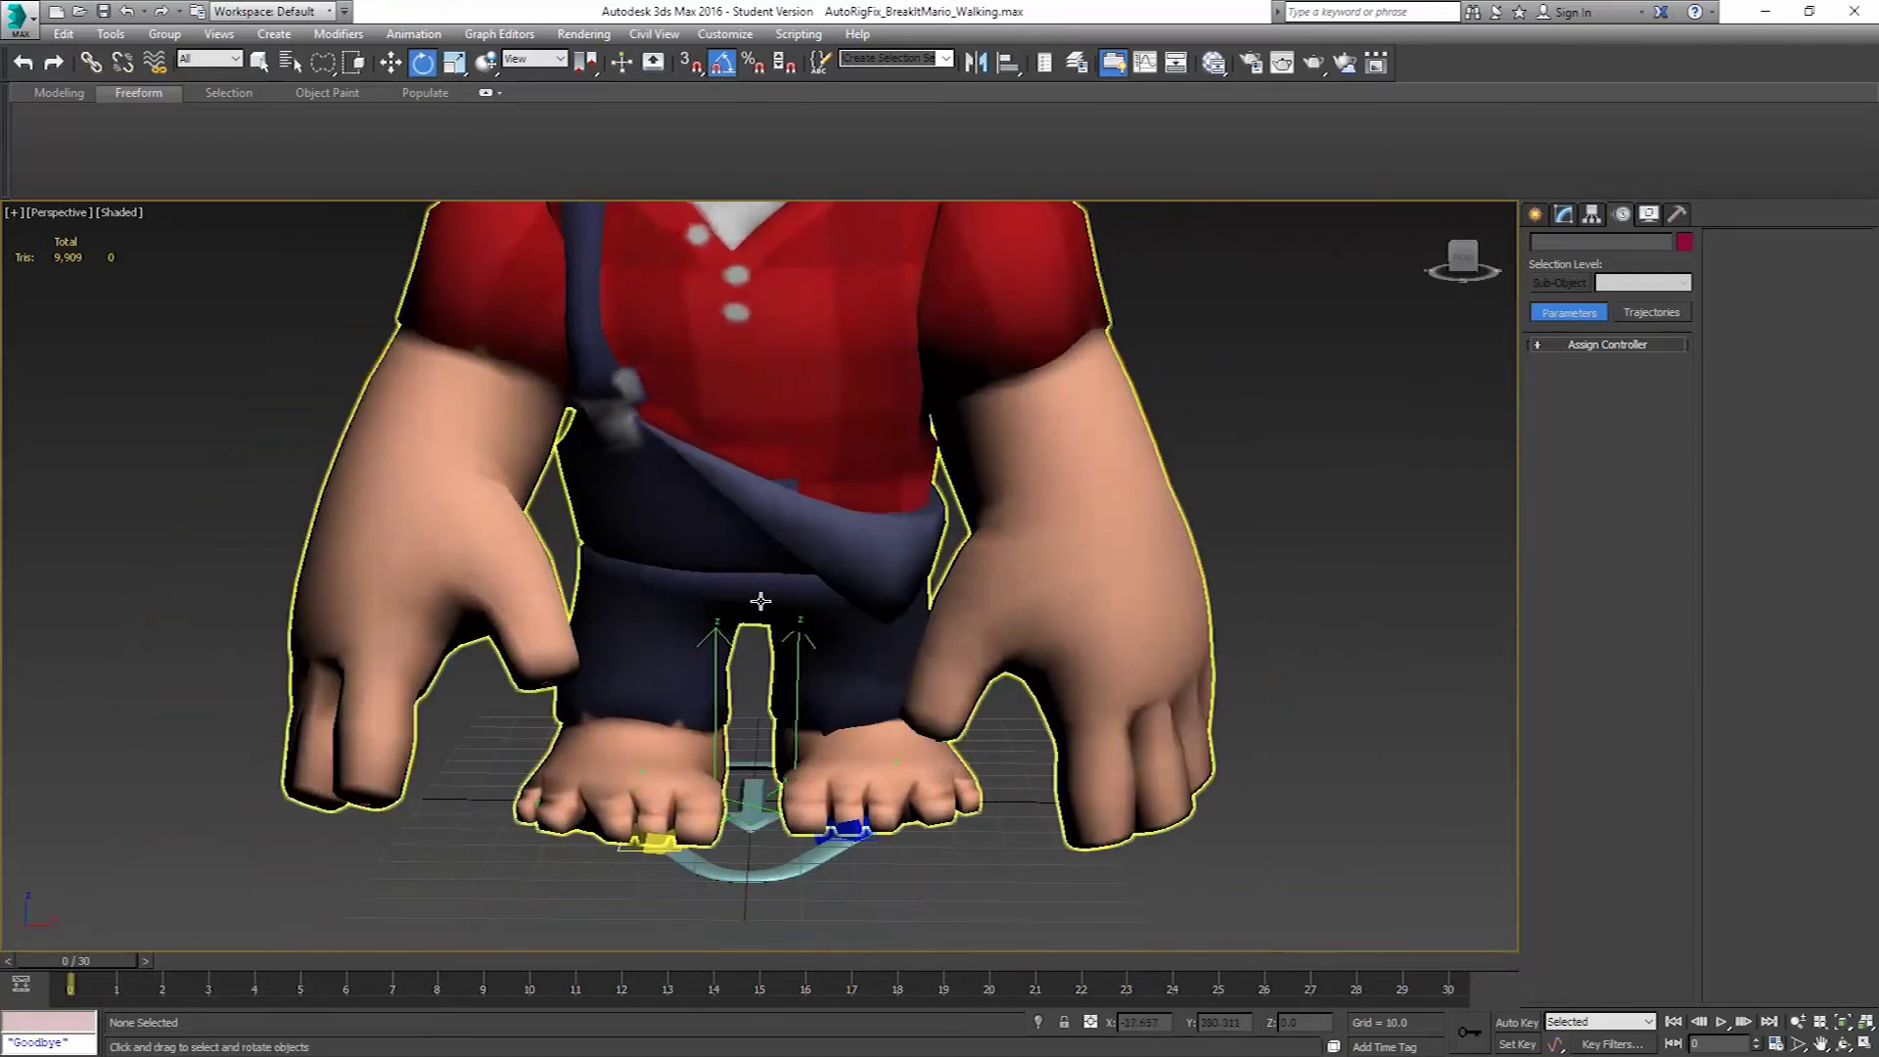
left_click(866, 838)
key("w")
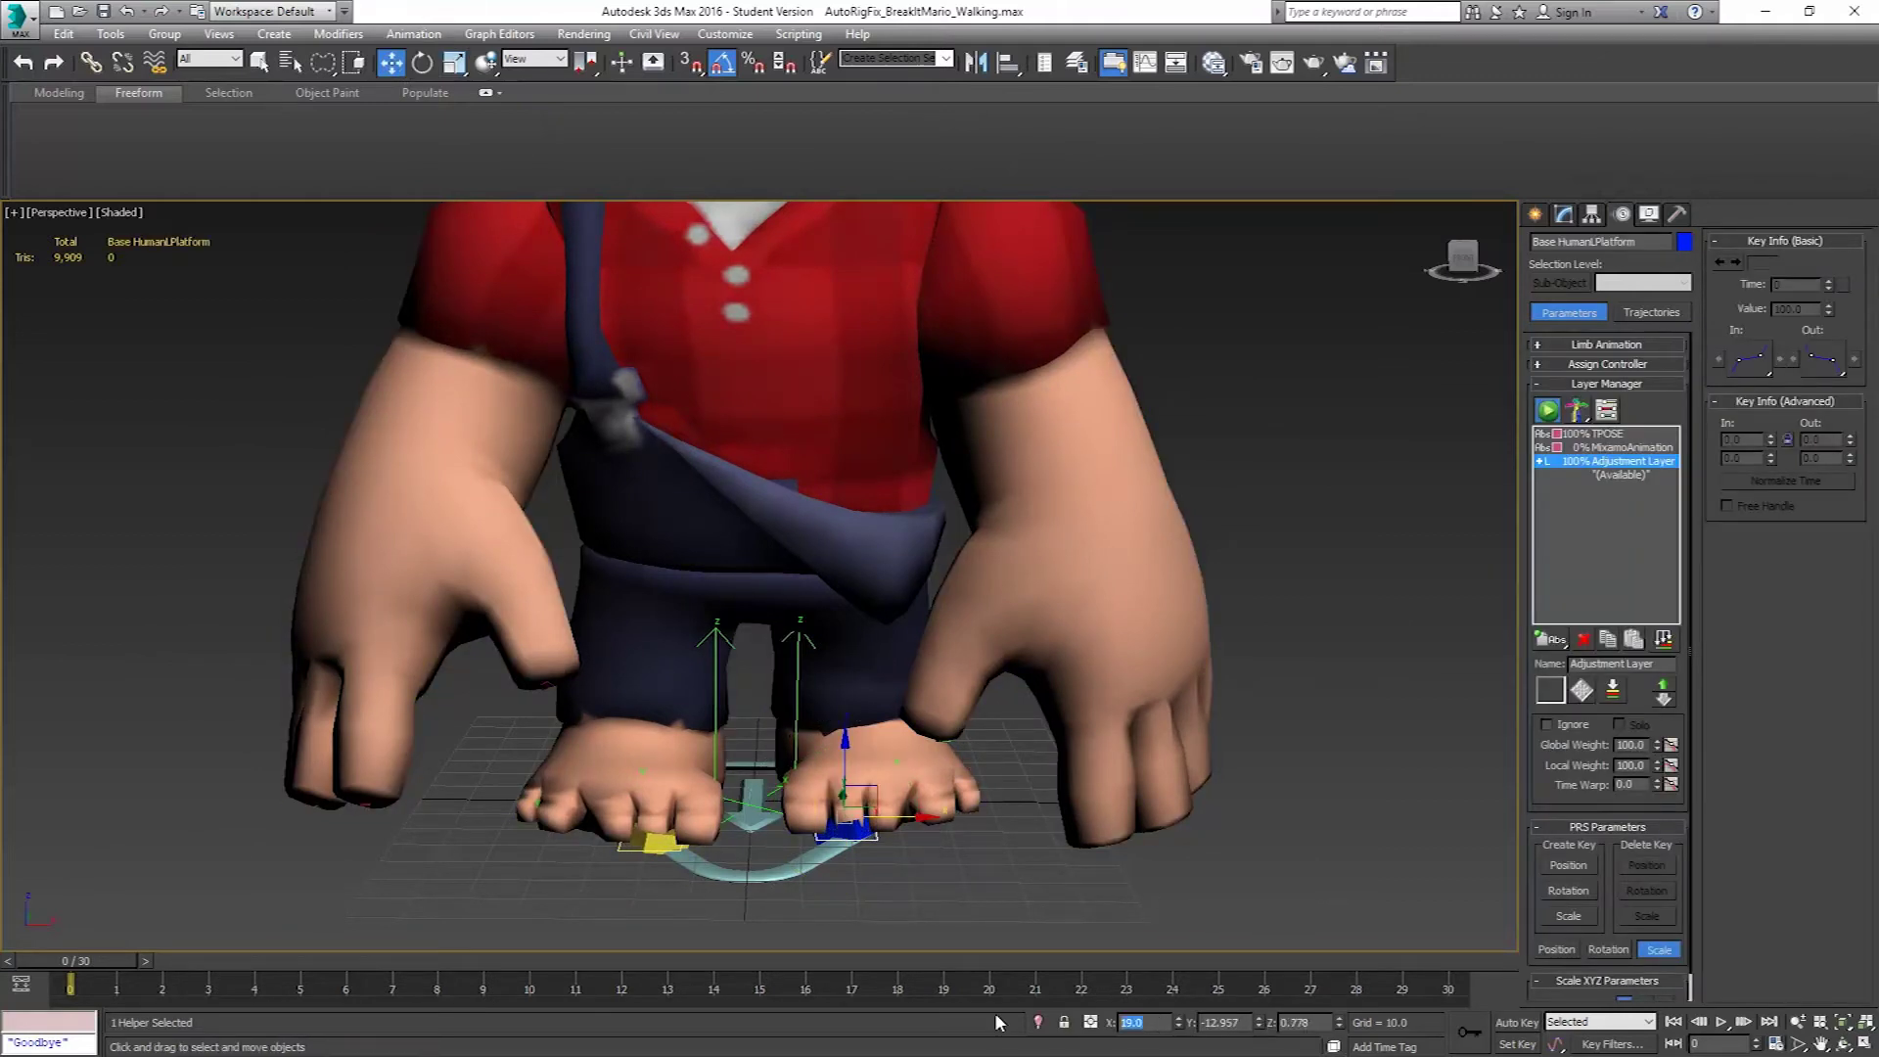
type("15")
key("Return")
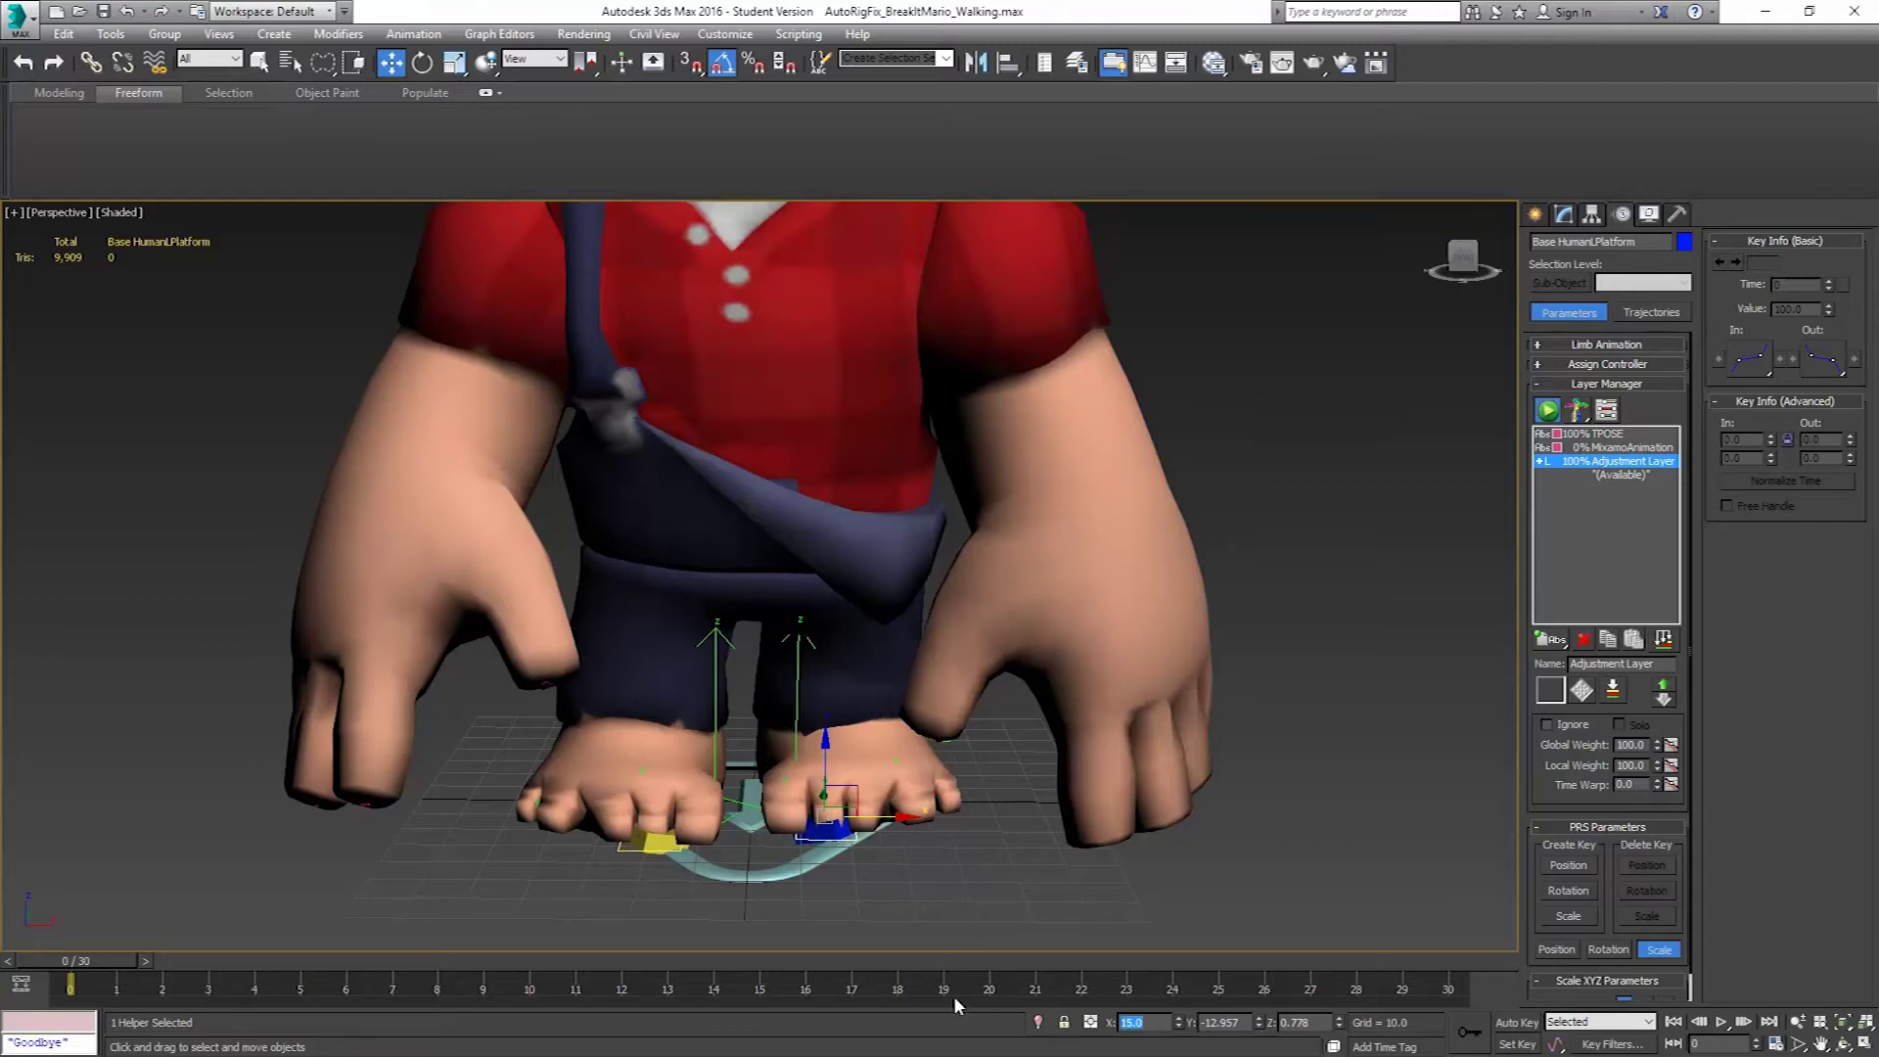
In wireframe, set Base HumanRPlatform to X -15, then return to shaded display.
key("F3")
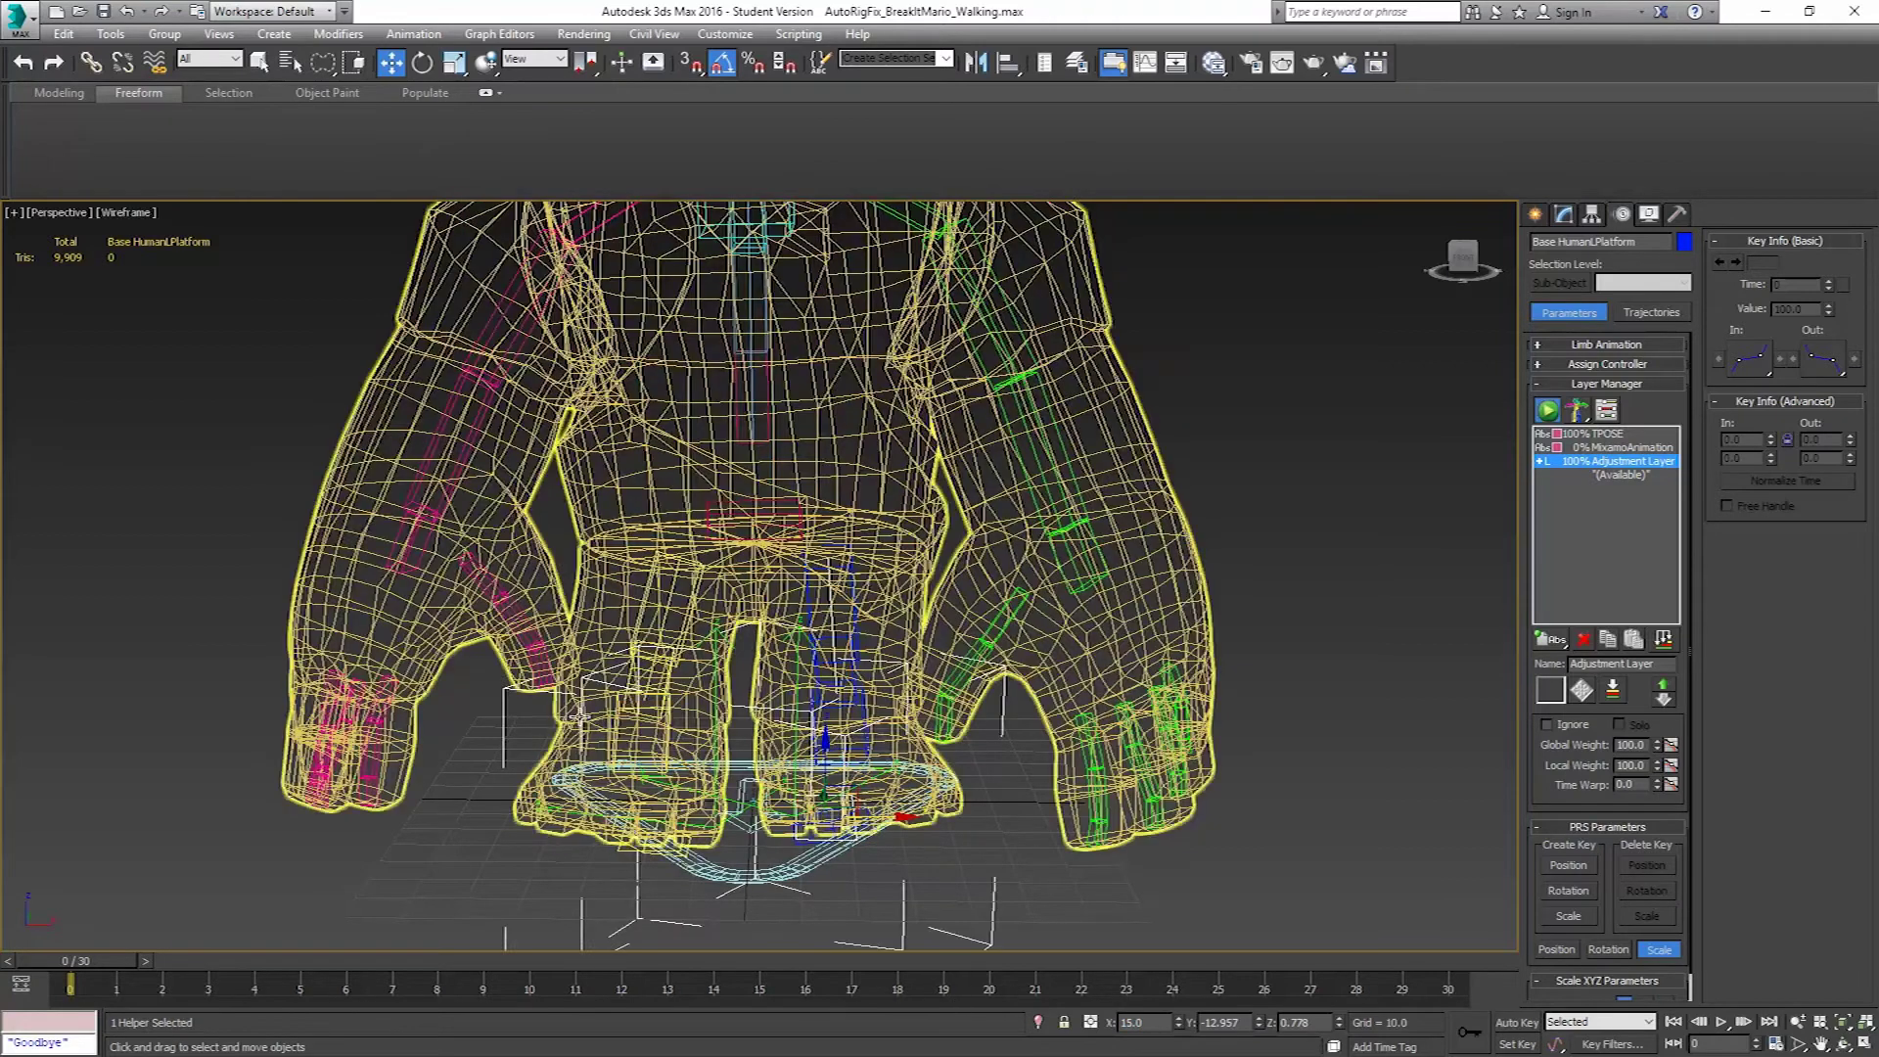
middle_click_drag(560, 805, 529, 896, "alt")
scroll(528, 783, "up", 4)
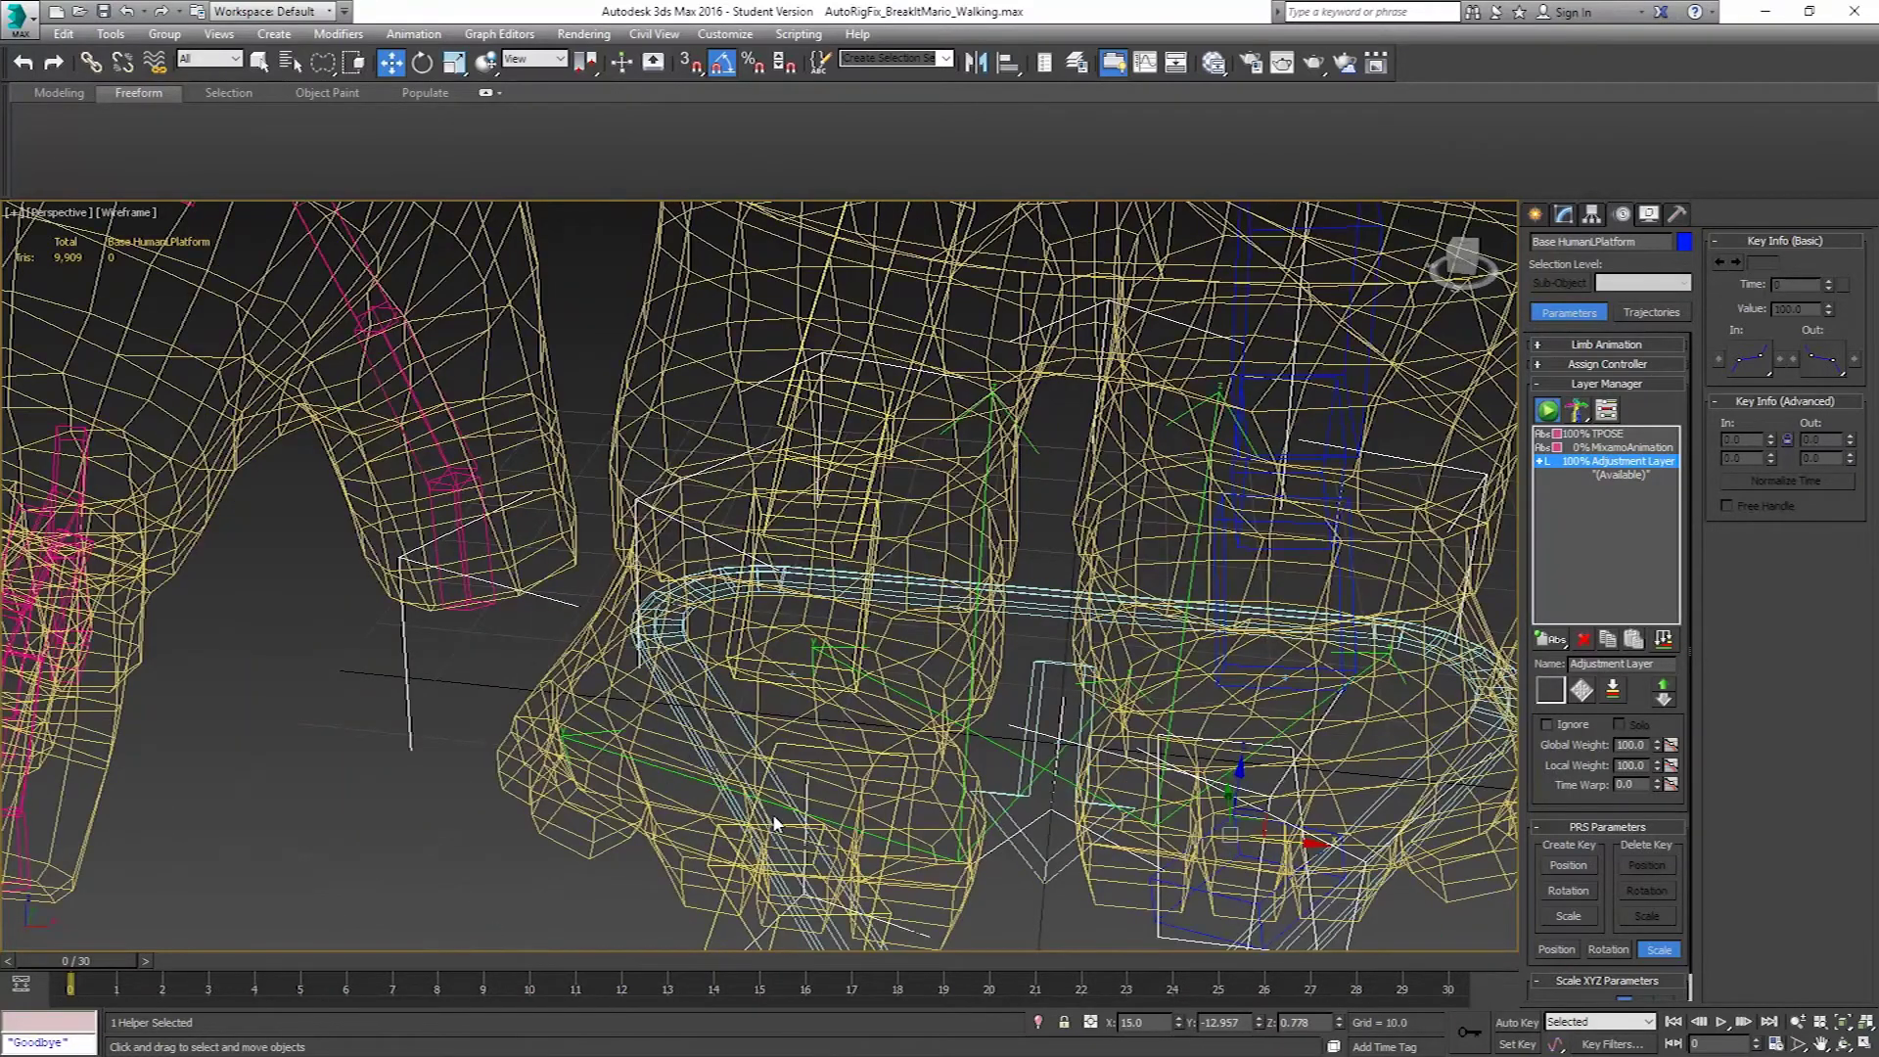
left_click(773, 747)
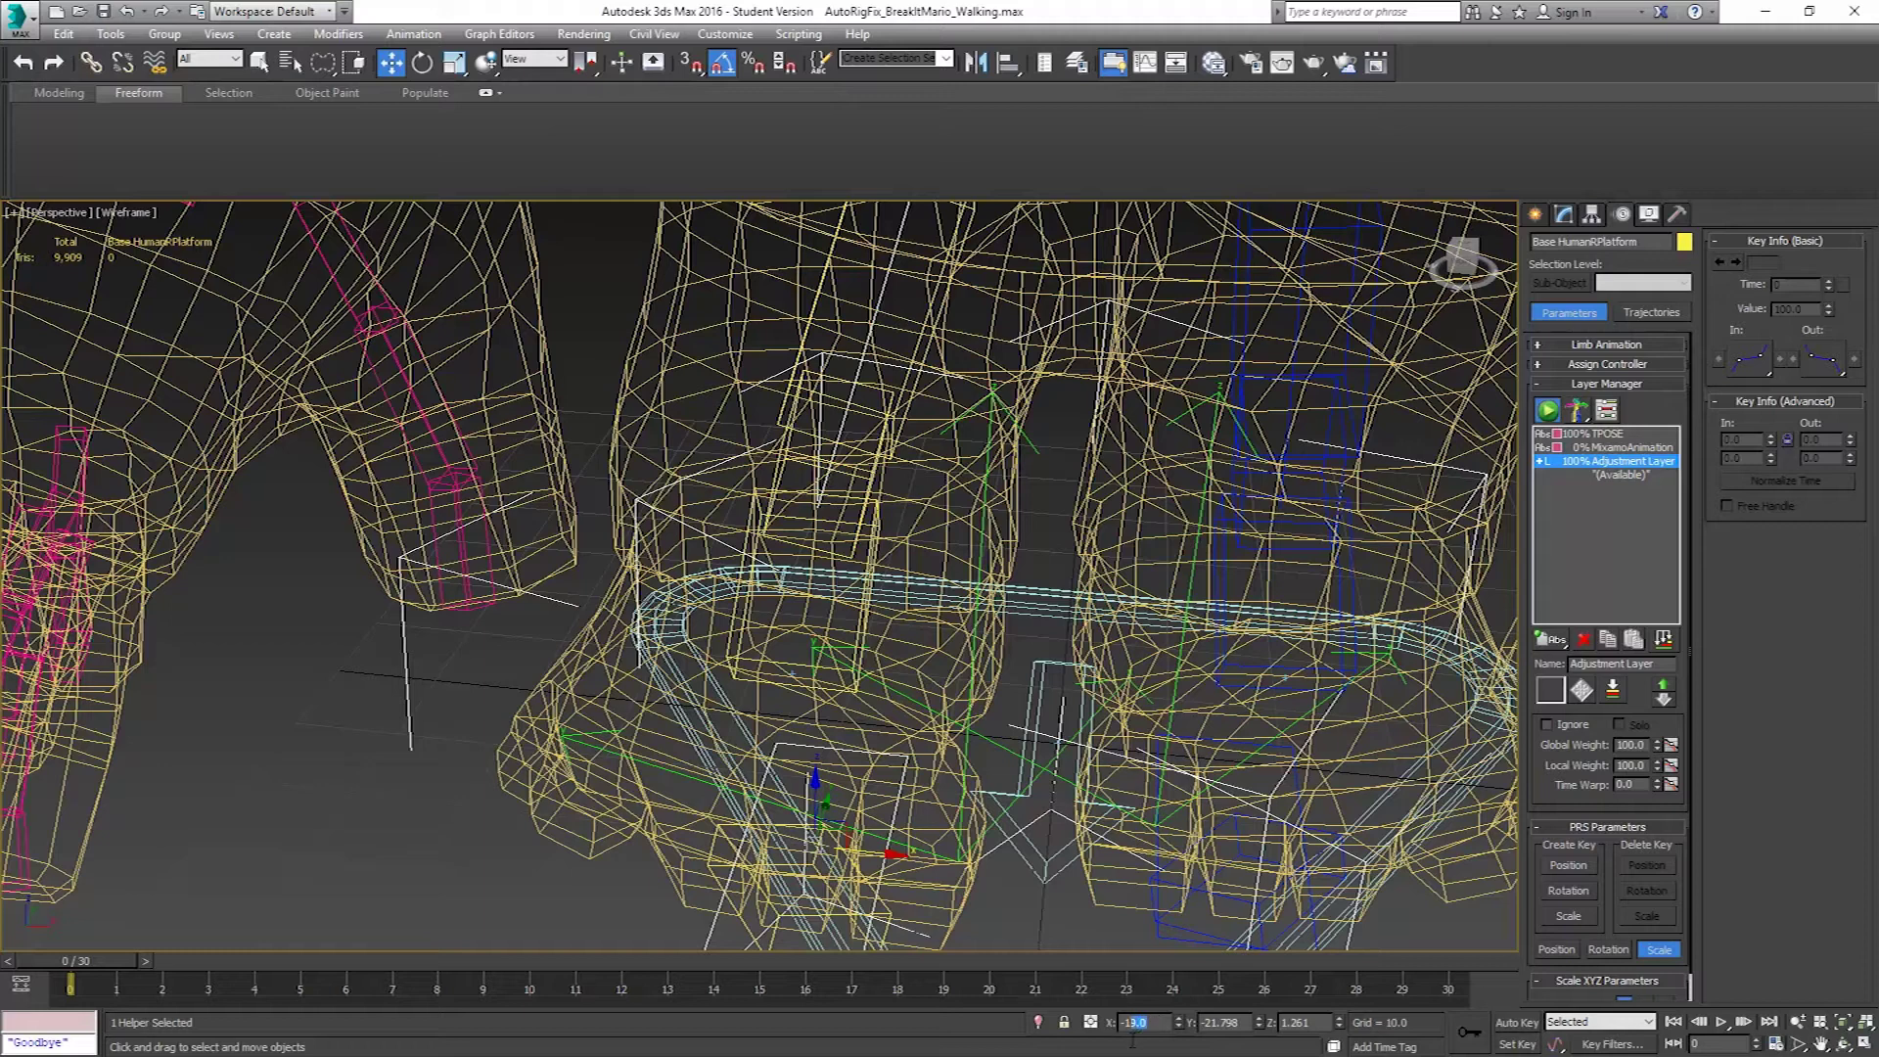
type("5")
key("Return")
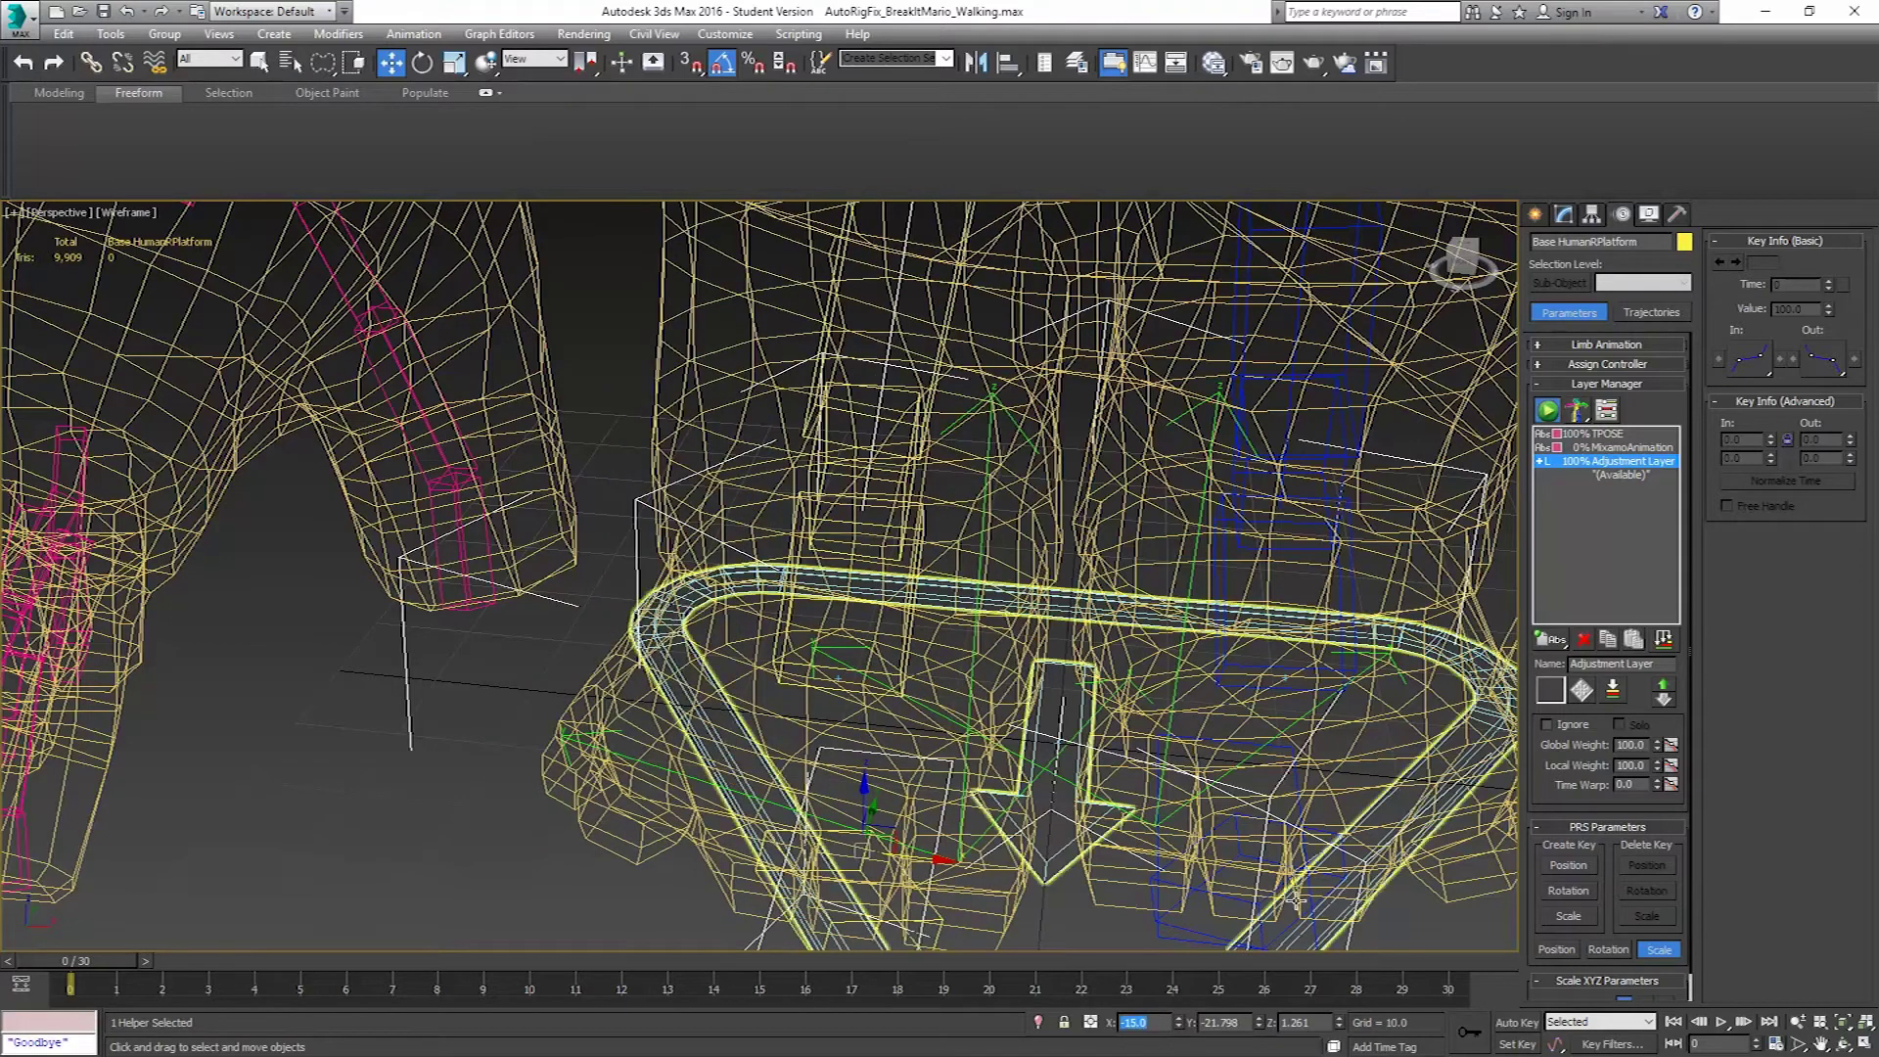
middle_click_drag(1478, 705, 1494, 622, "alt")
scroll(1493, 619, "down", 5)
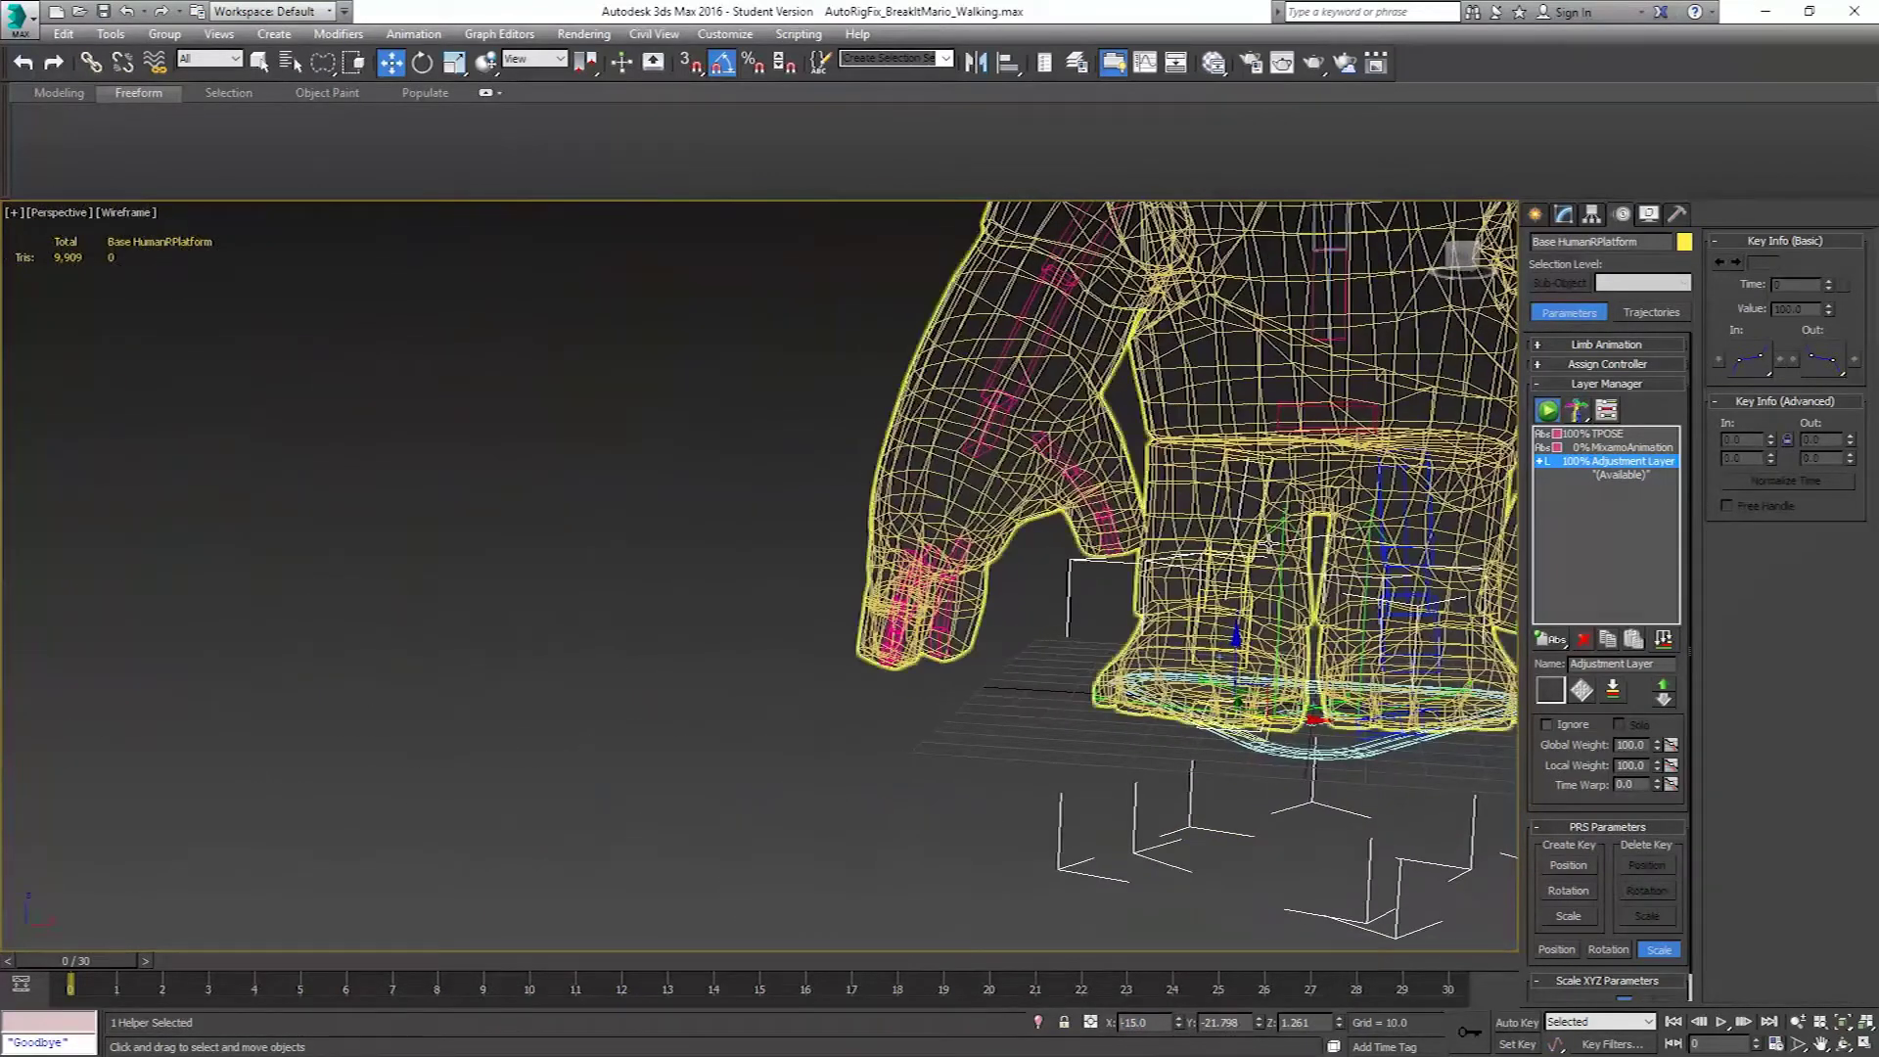
key("F3")
middle_click_drag(994, 575, 1018, 627, "alt")
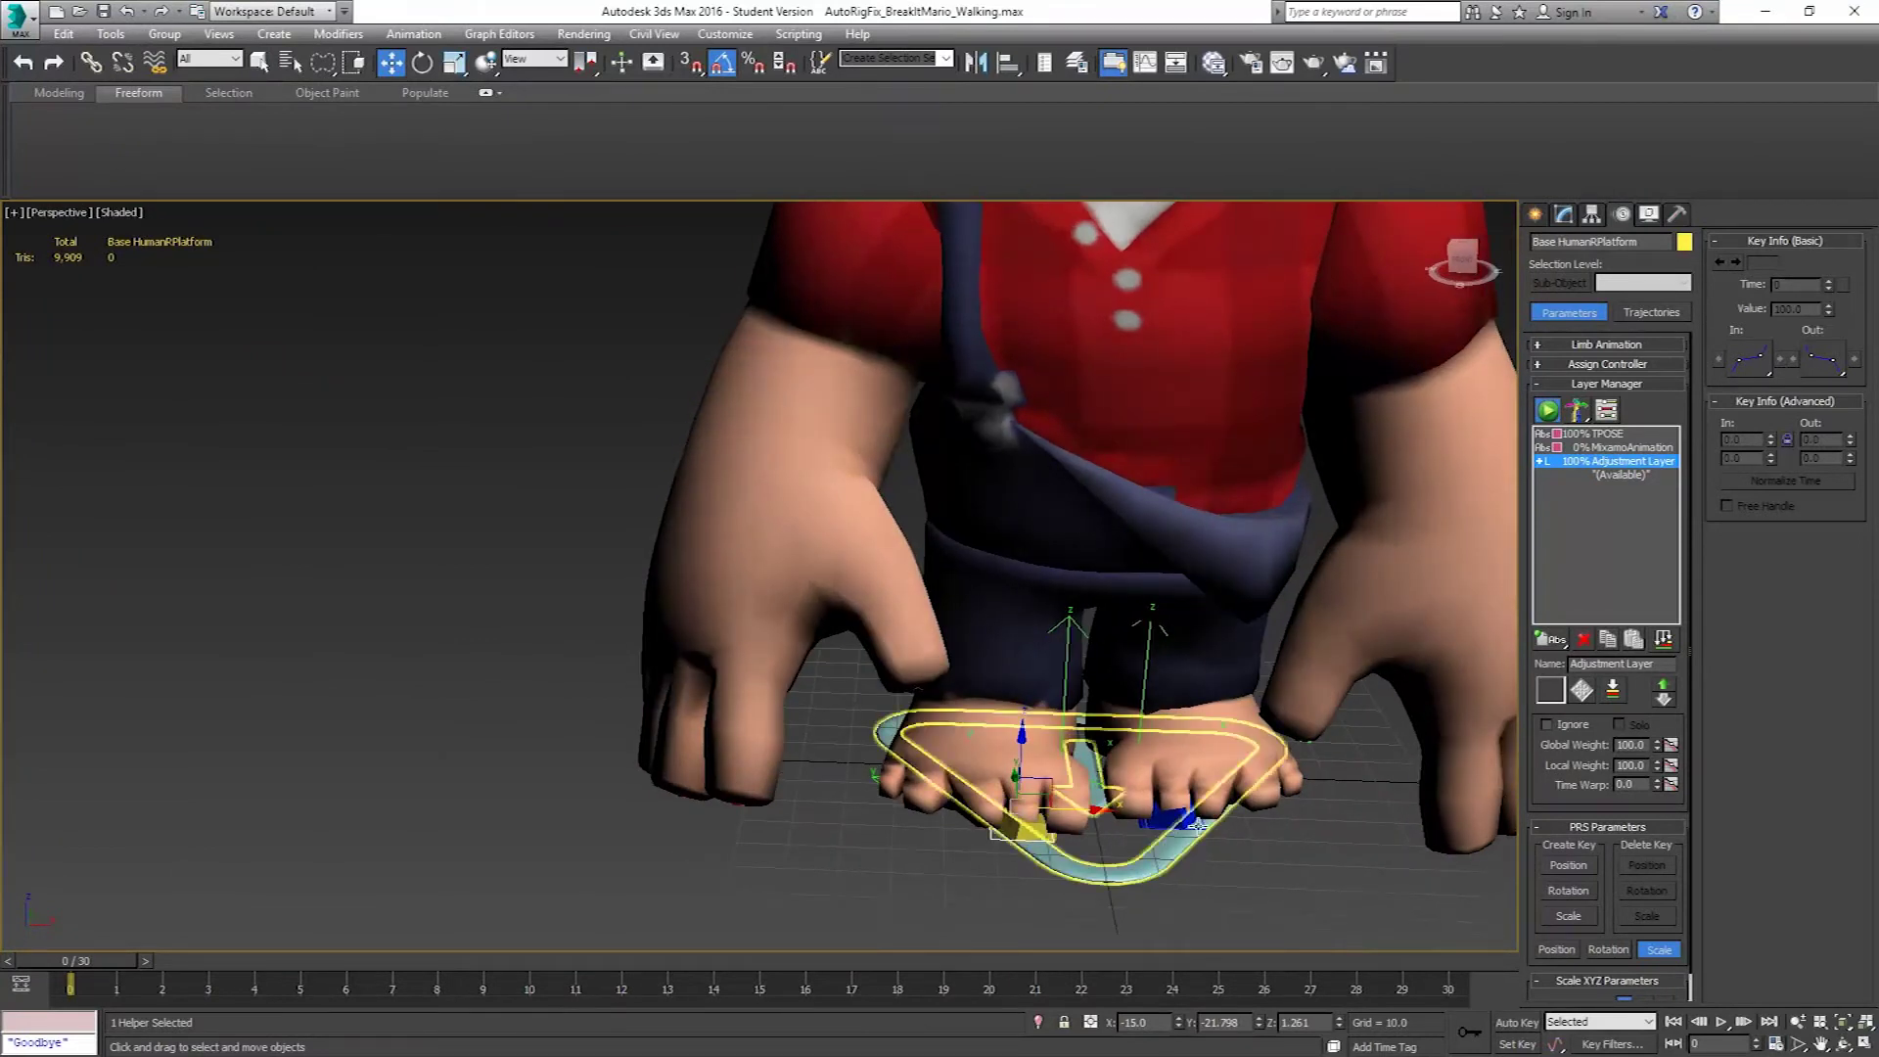
With both foot helpers selected, run Ani_Baked.mse and Bake to Original Object, then close it.
scroll(1185, 783, "up", 5)
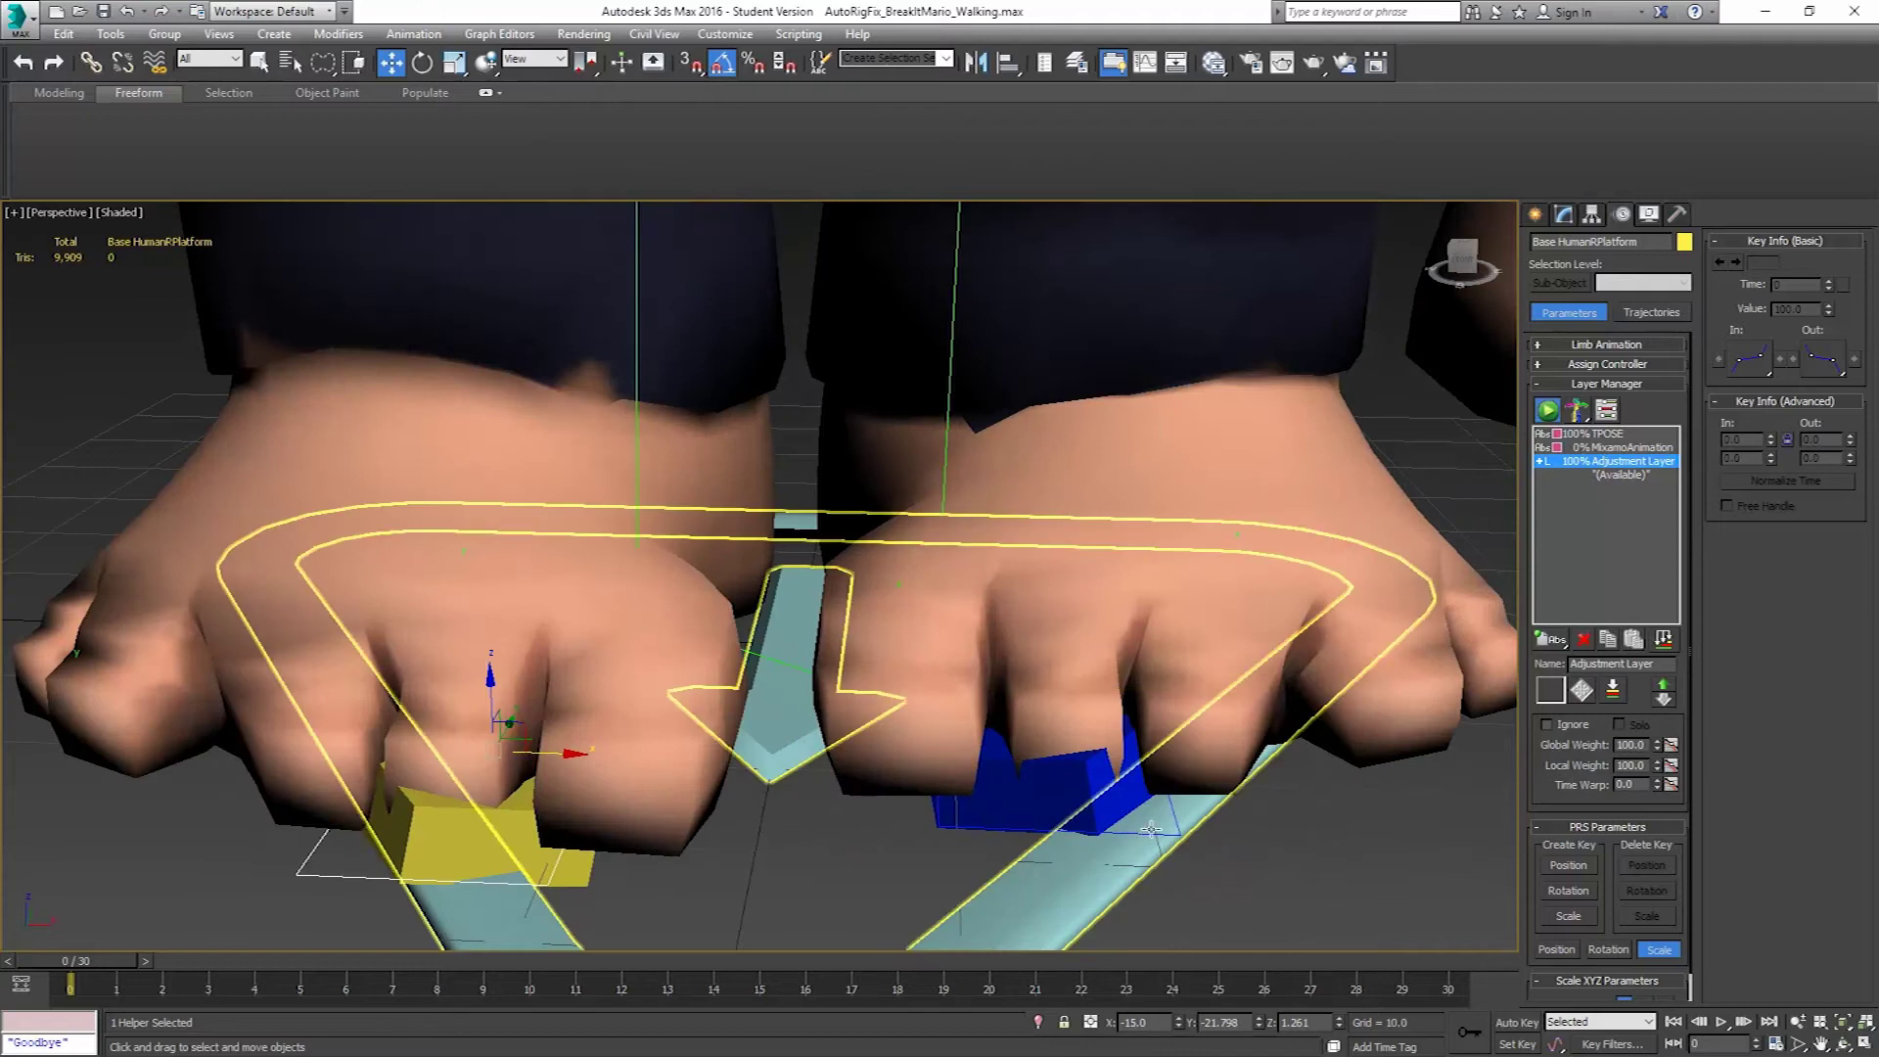
left_click(1167, 835, "ctrl")
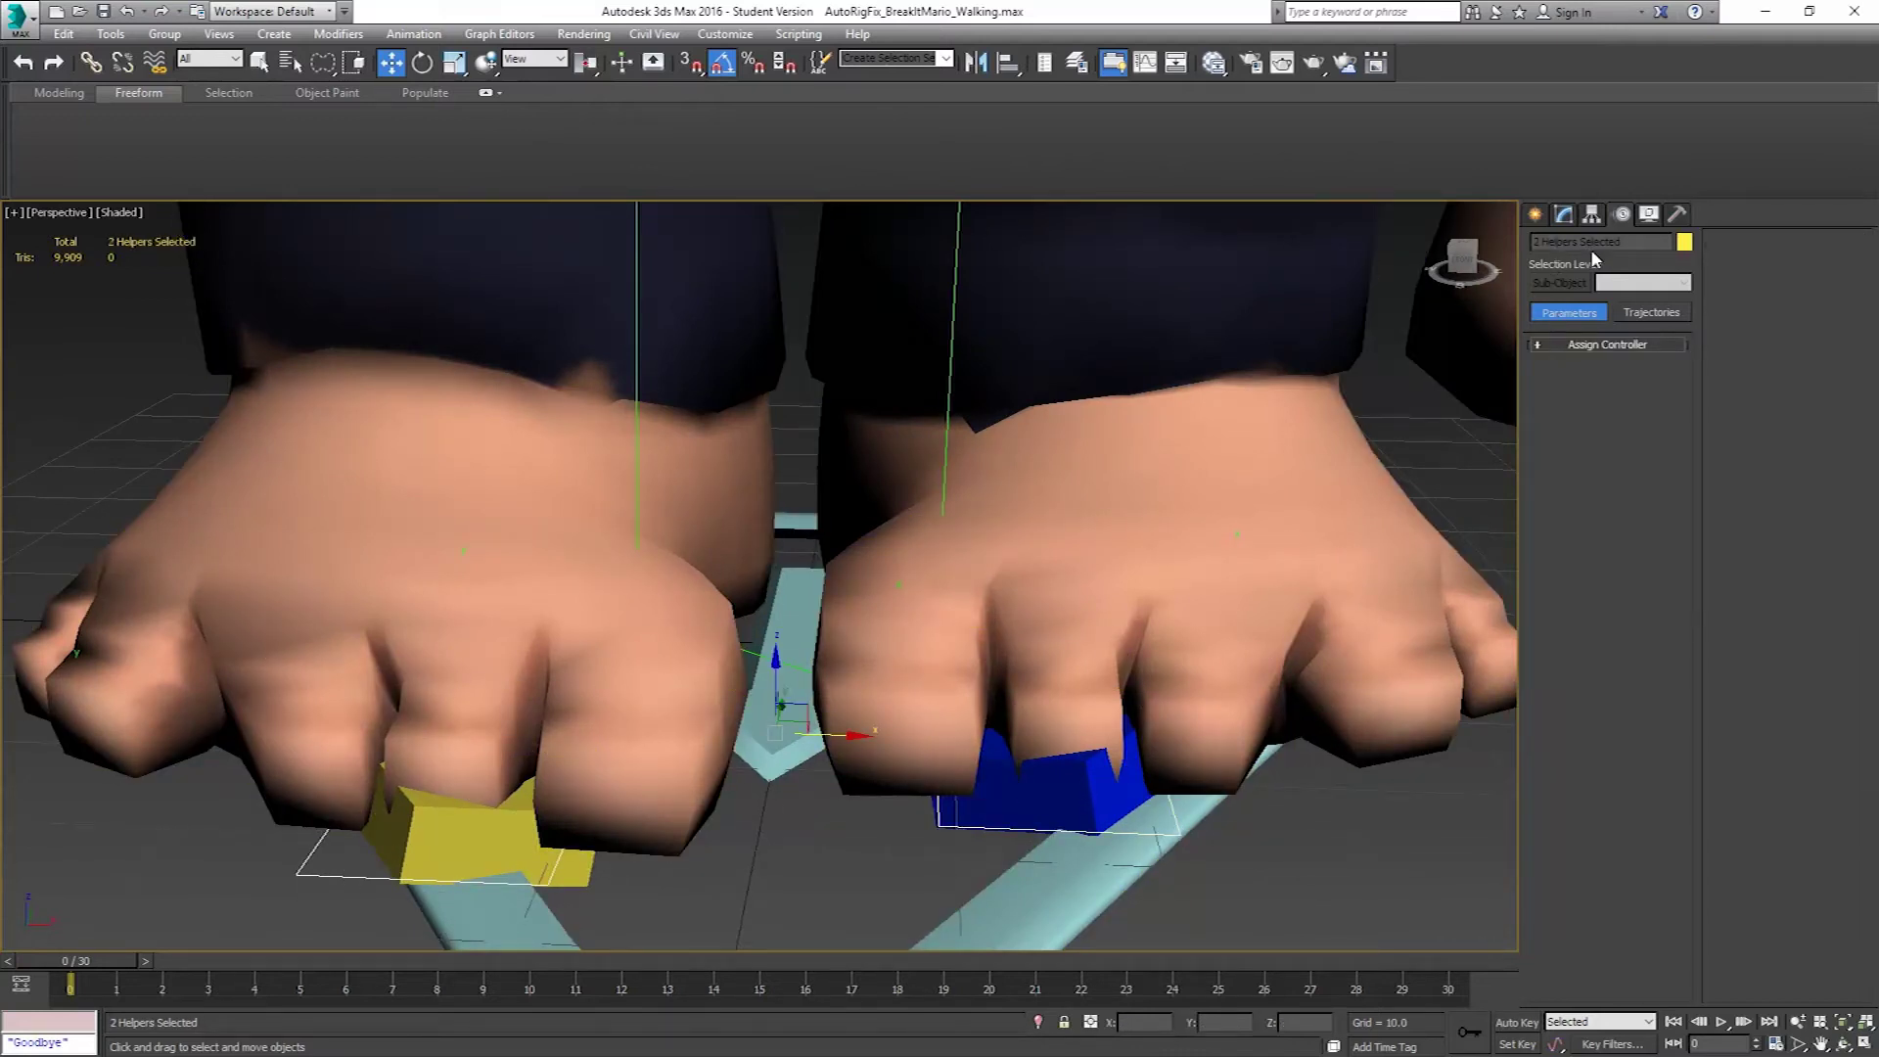
scroll(959, 448, "down", 6)
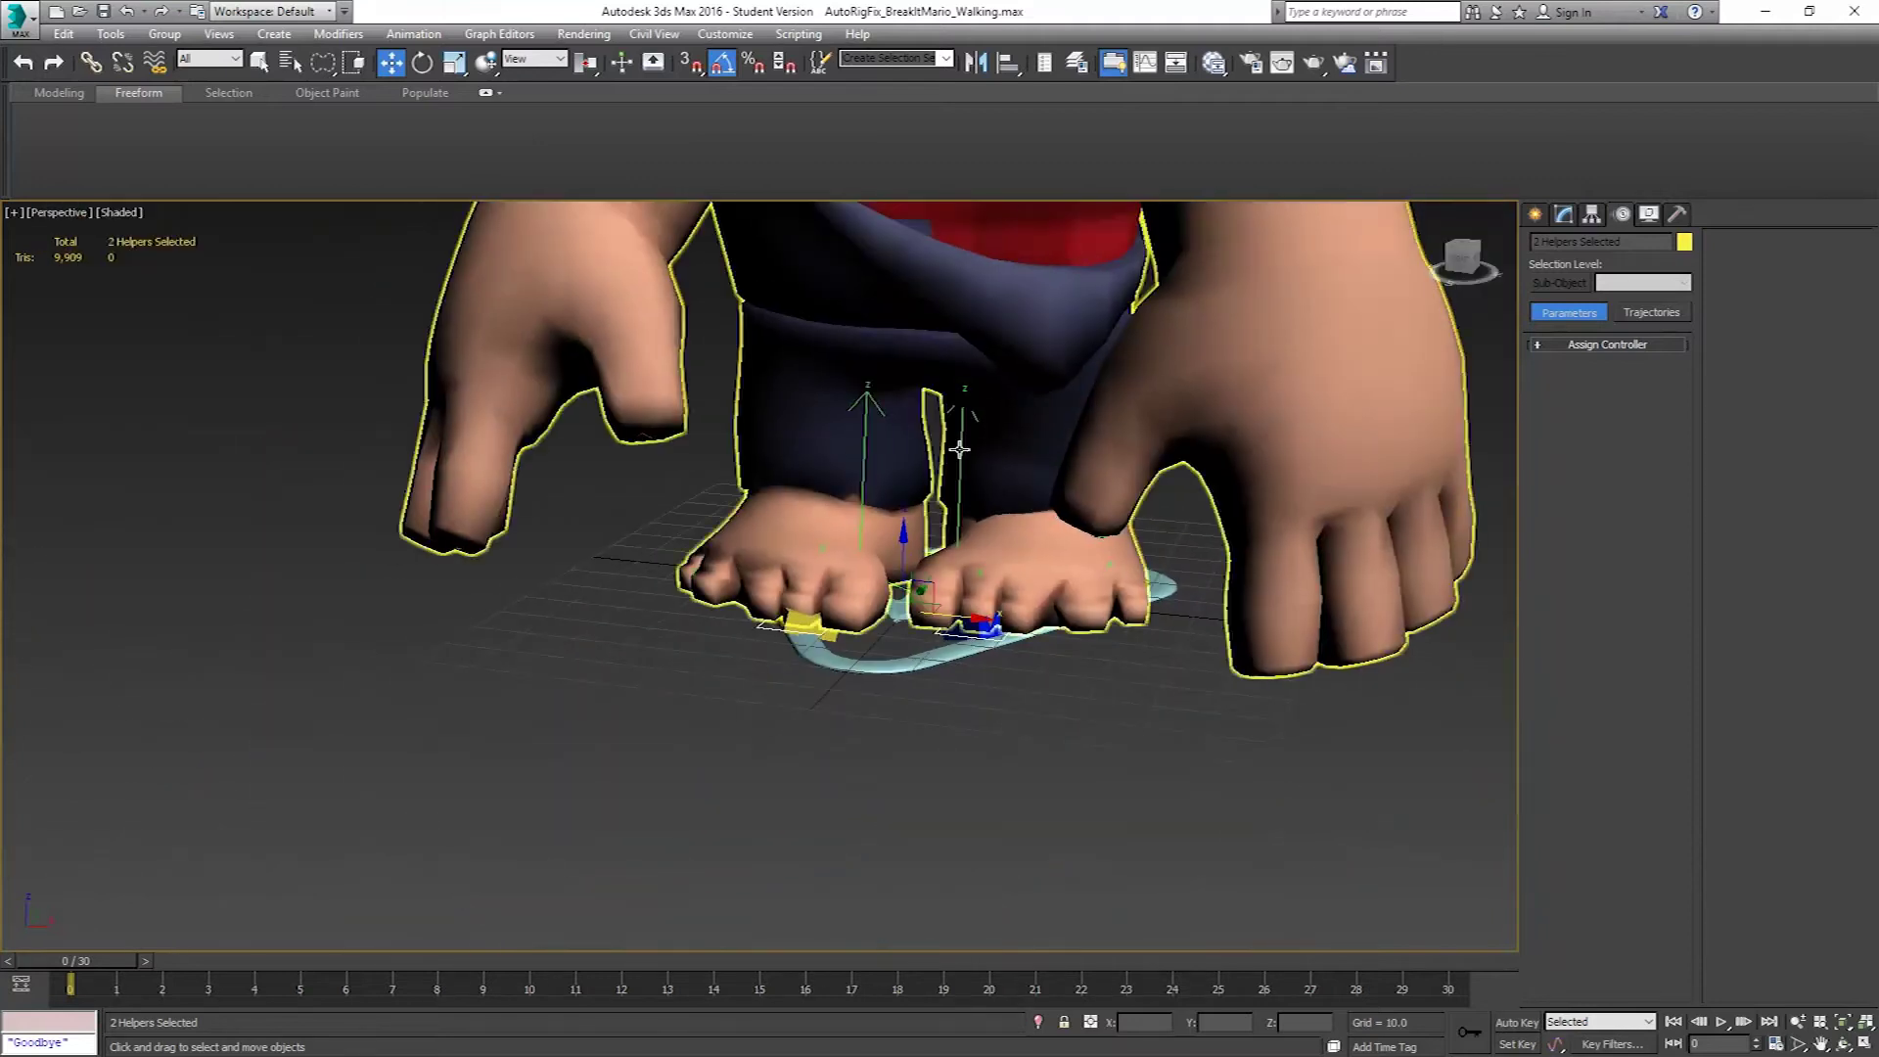
left_click(797, 36)
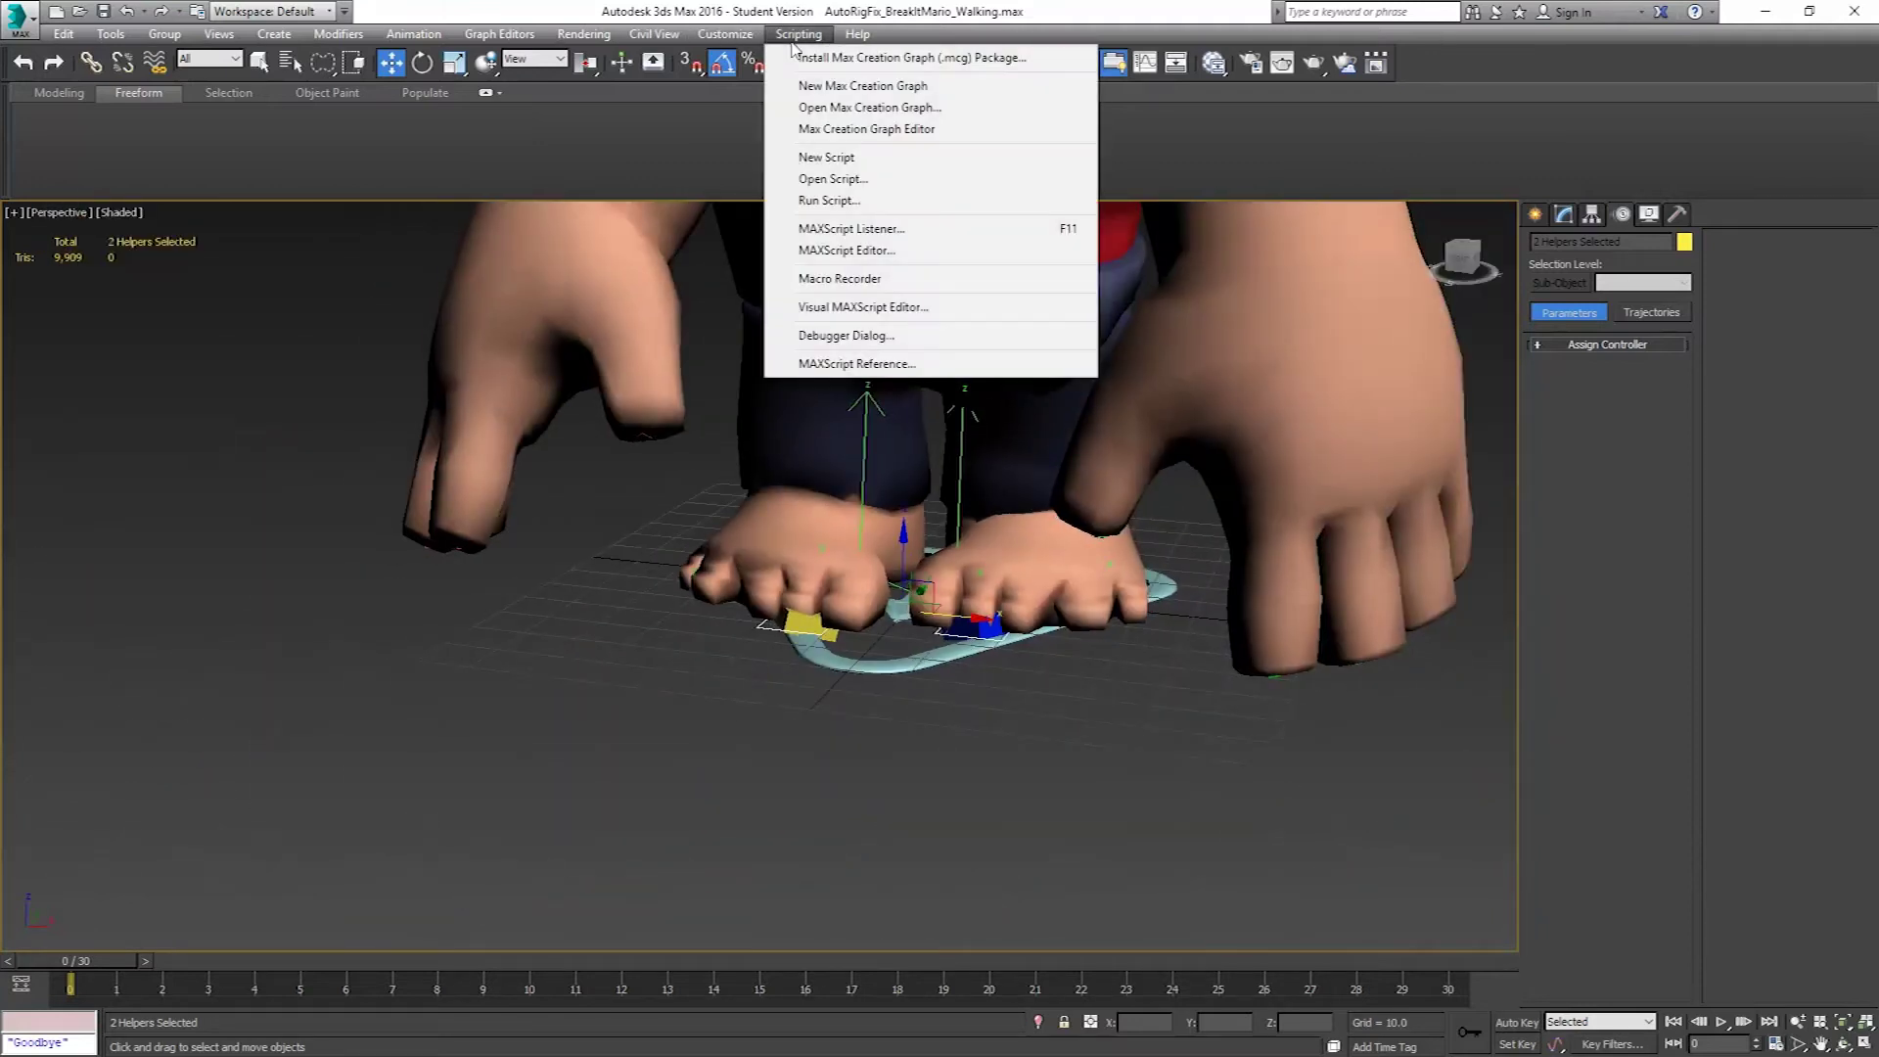
left_click(836, 199)
left_click(730, 231)
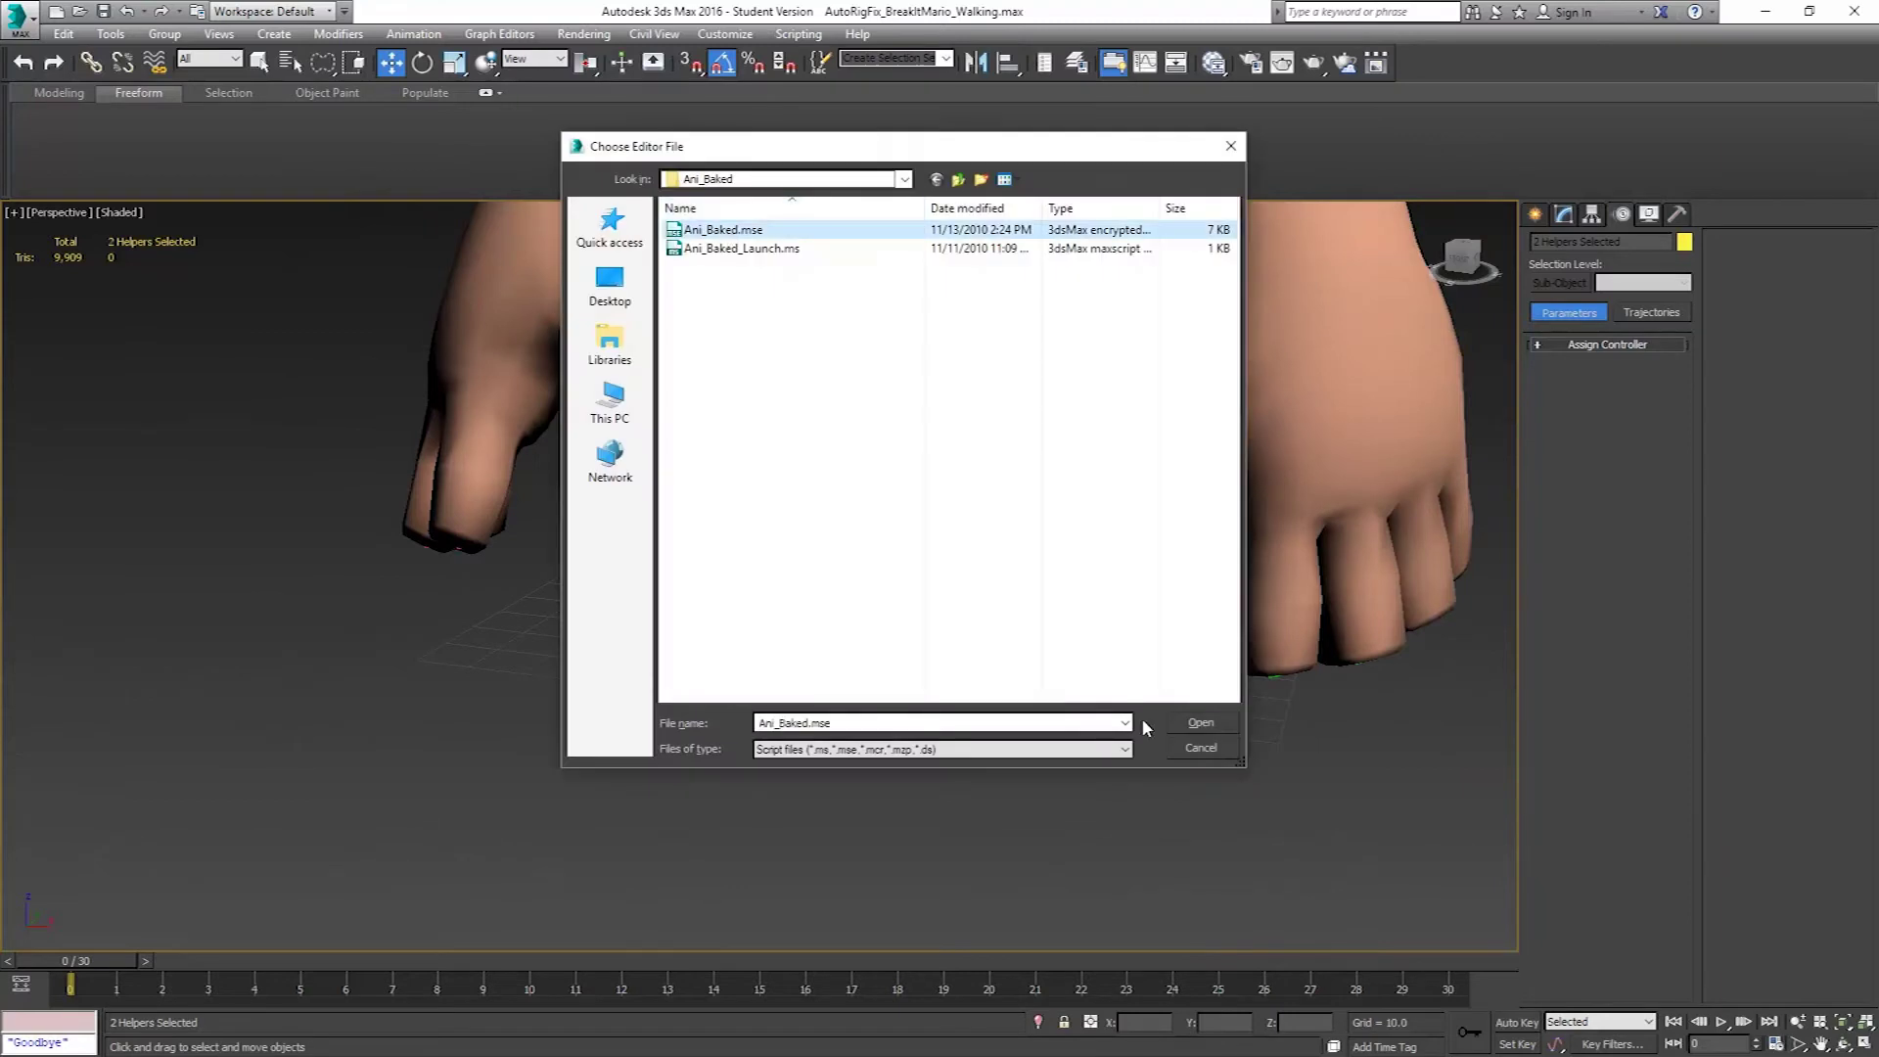
left_click(1201, 726)
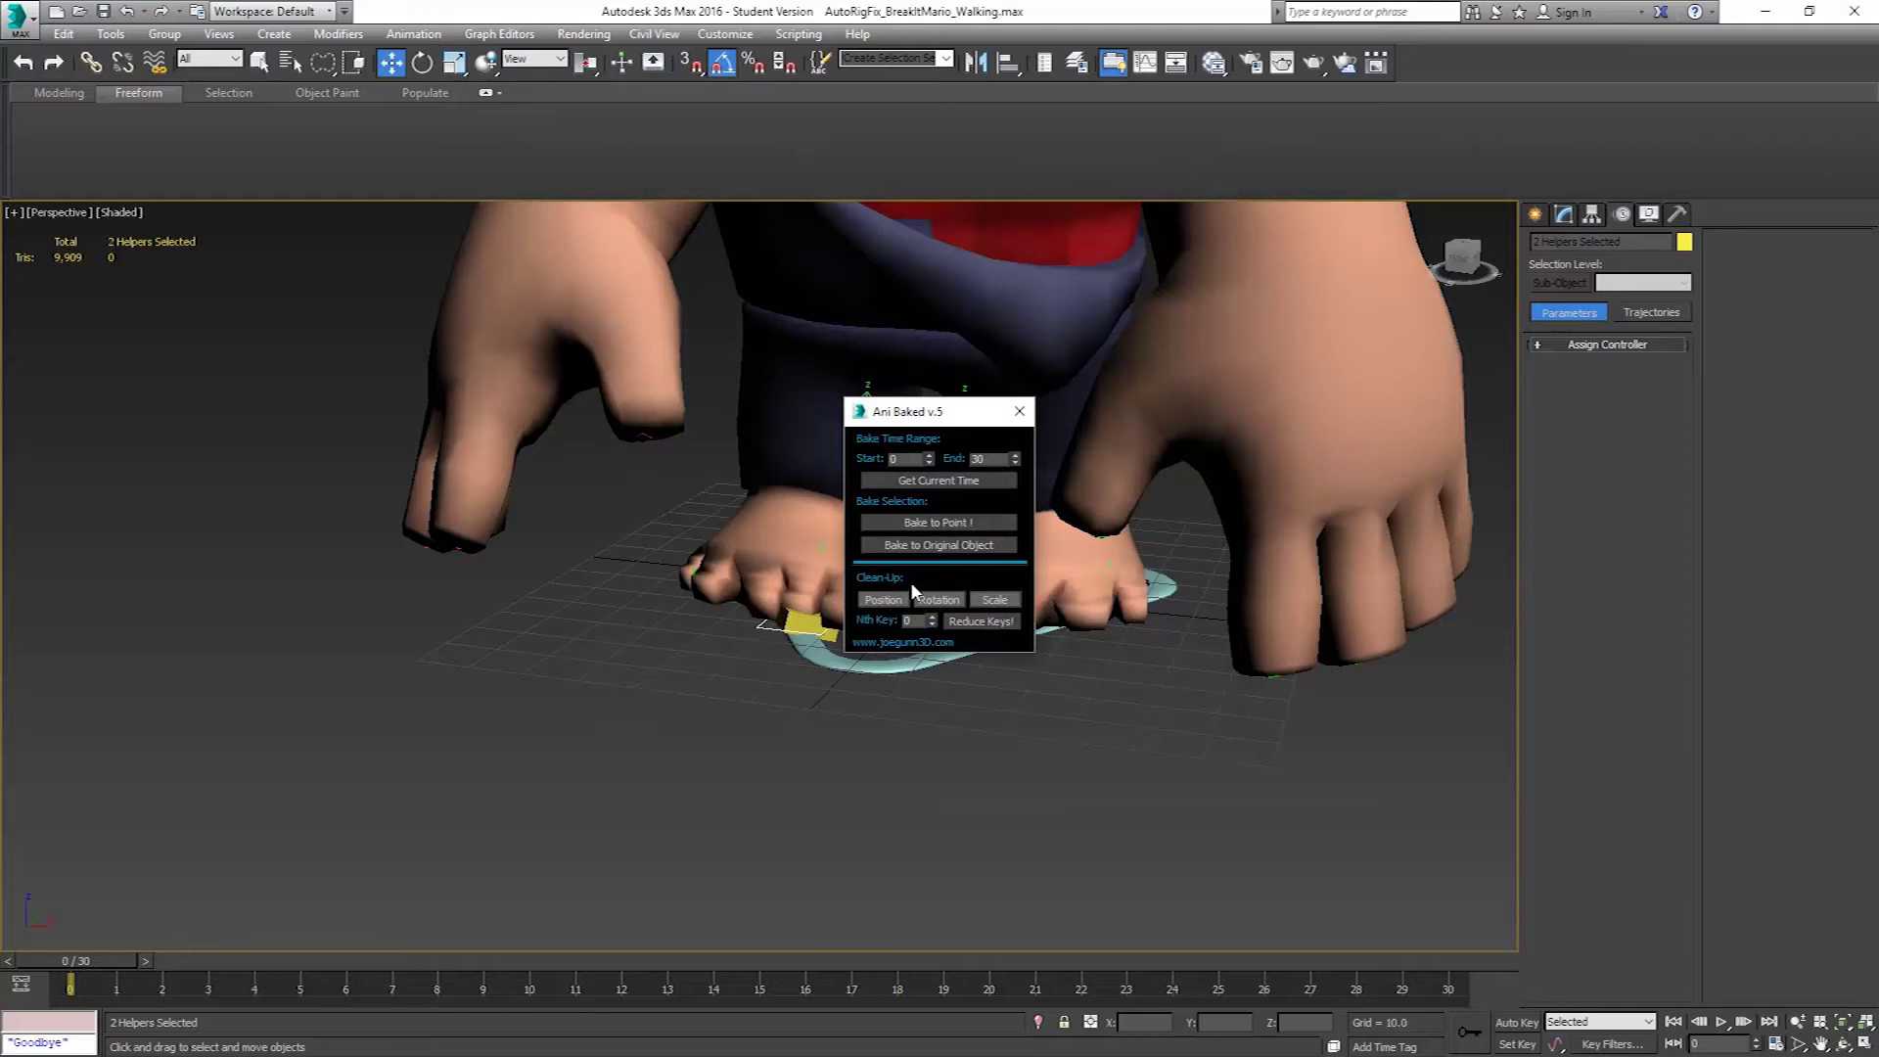
left_click(952, 546)
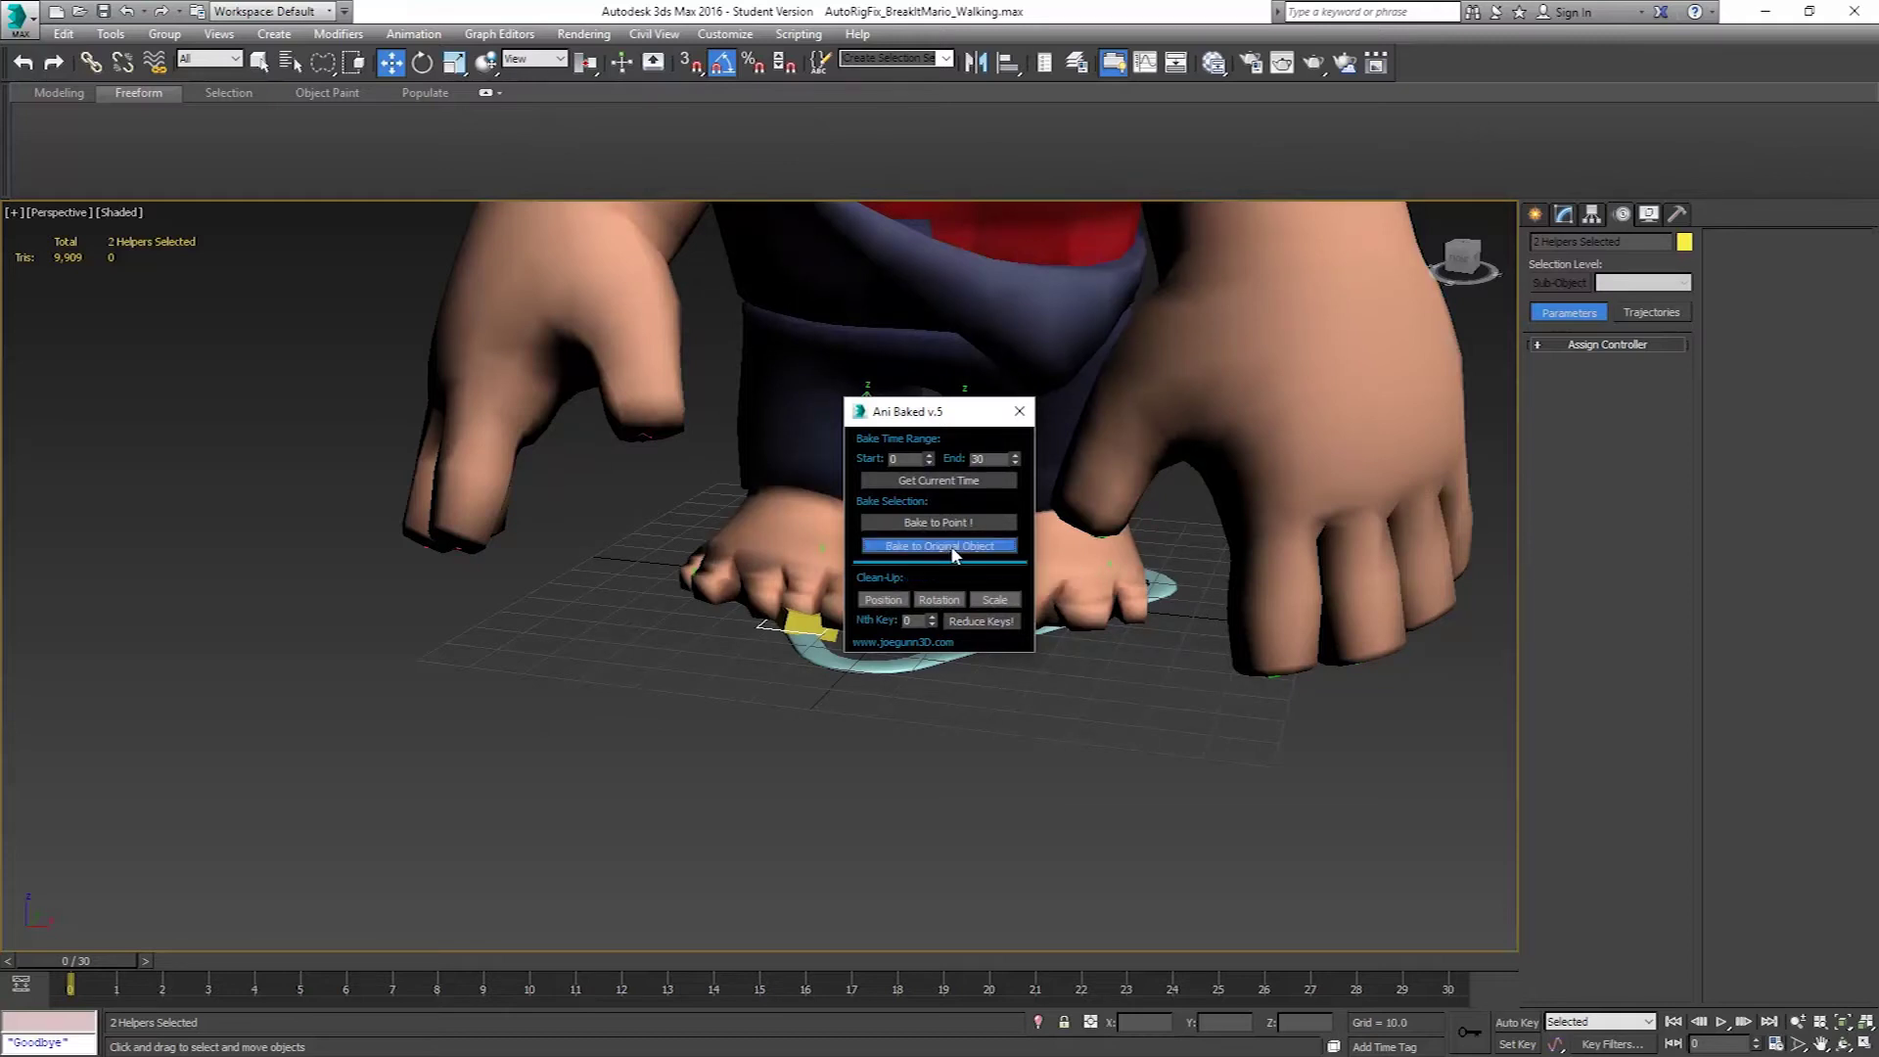
left_click(1019, 413)
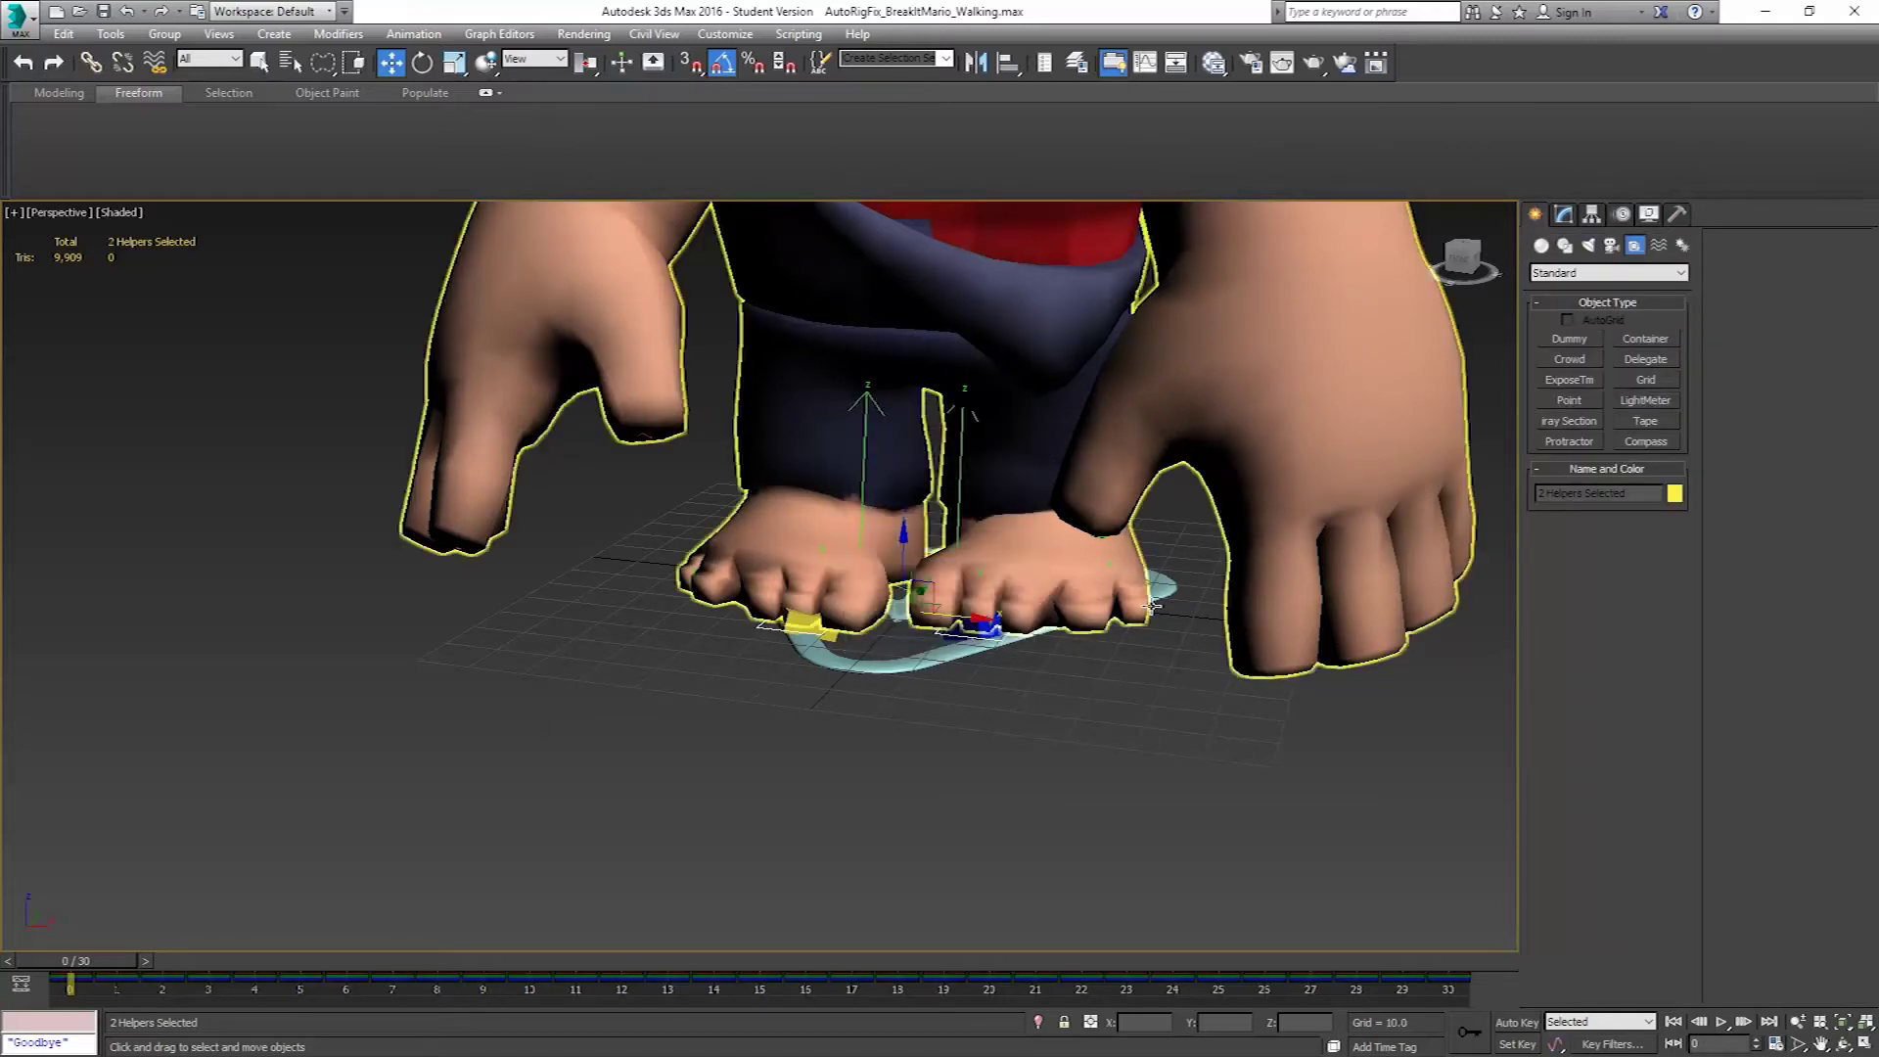
Delete the Right_Baked and Left_Baked helpers.
left_click(259, 62)
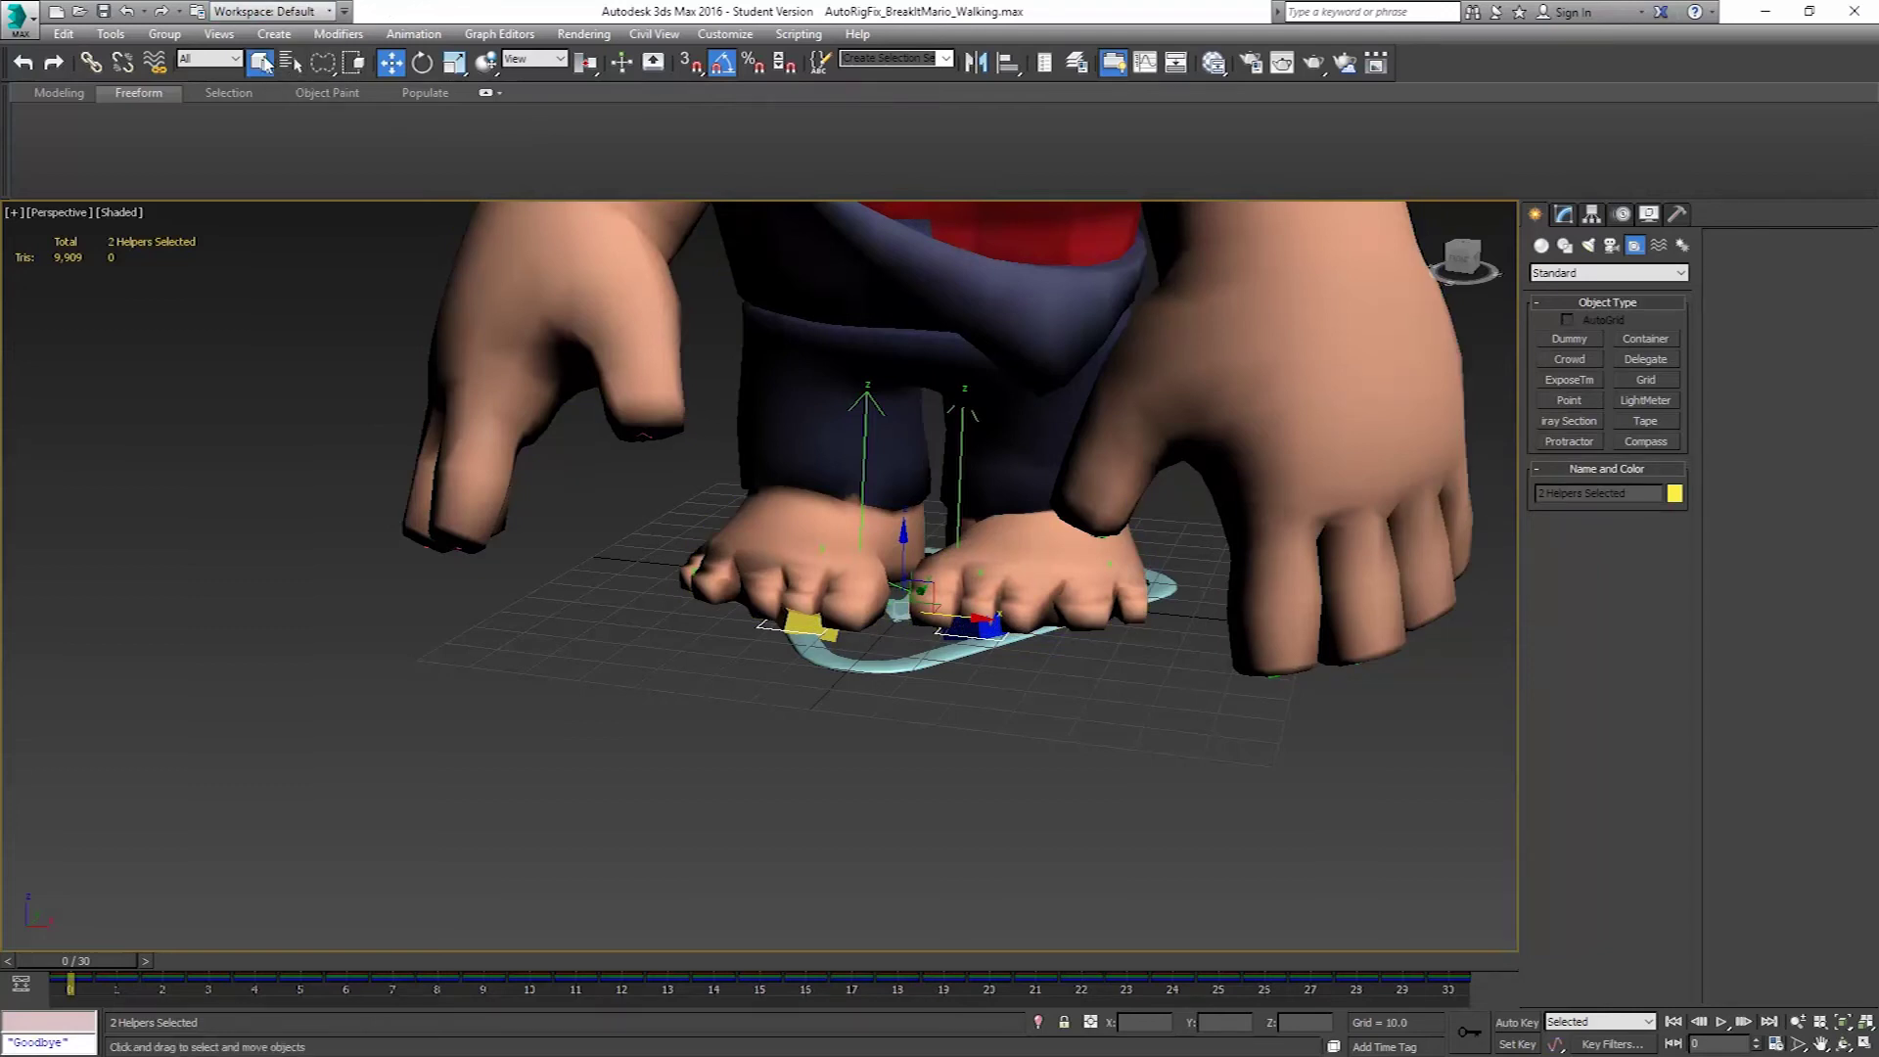
left_click(865, 419)
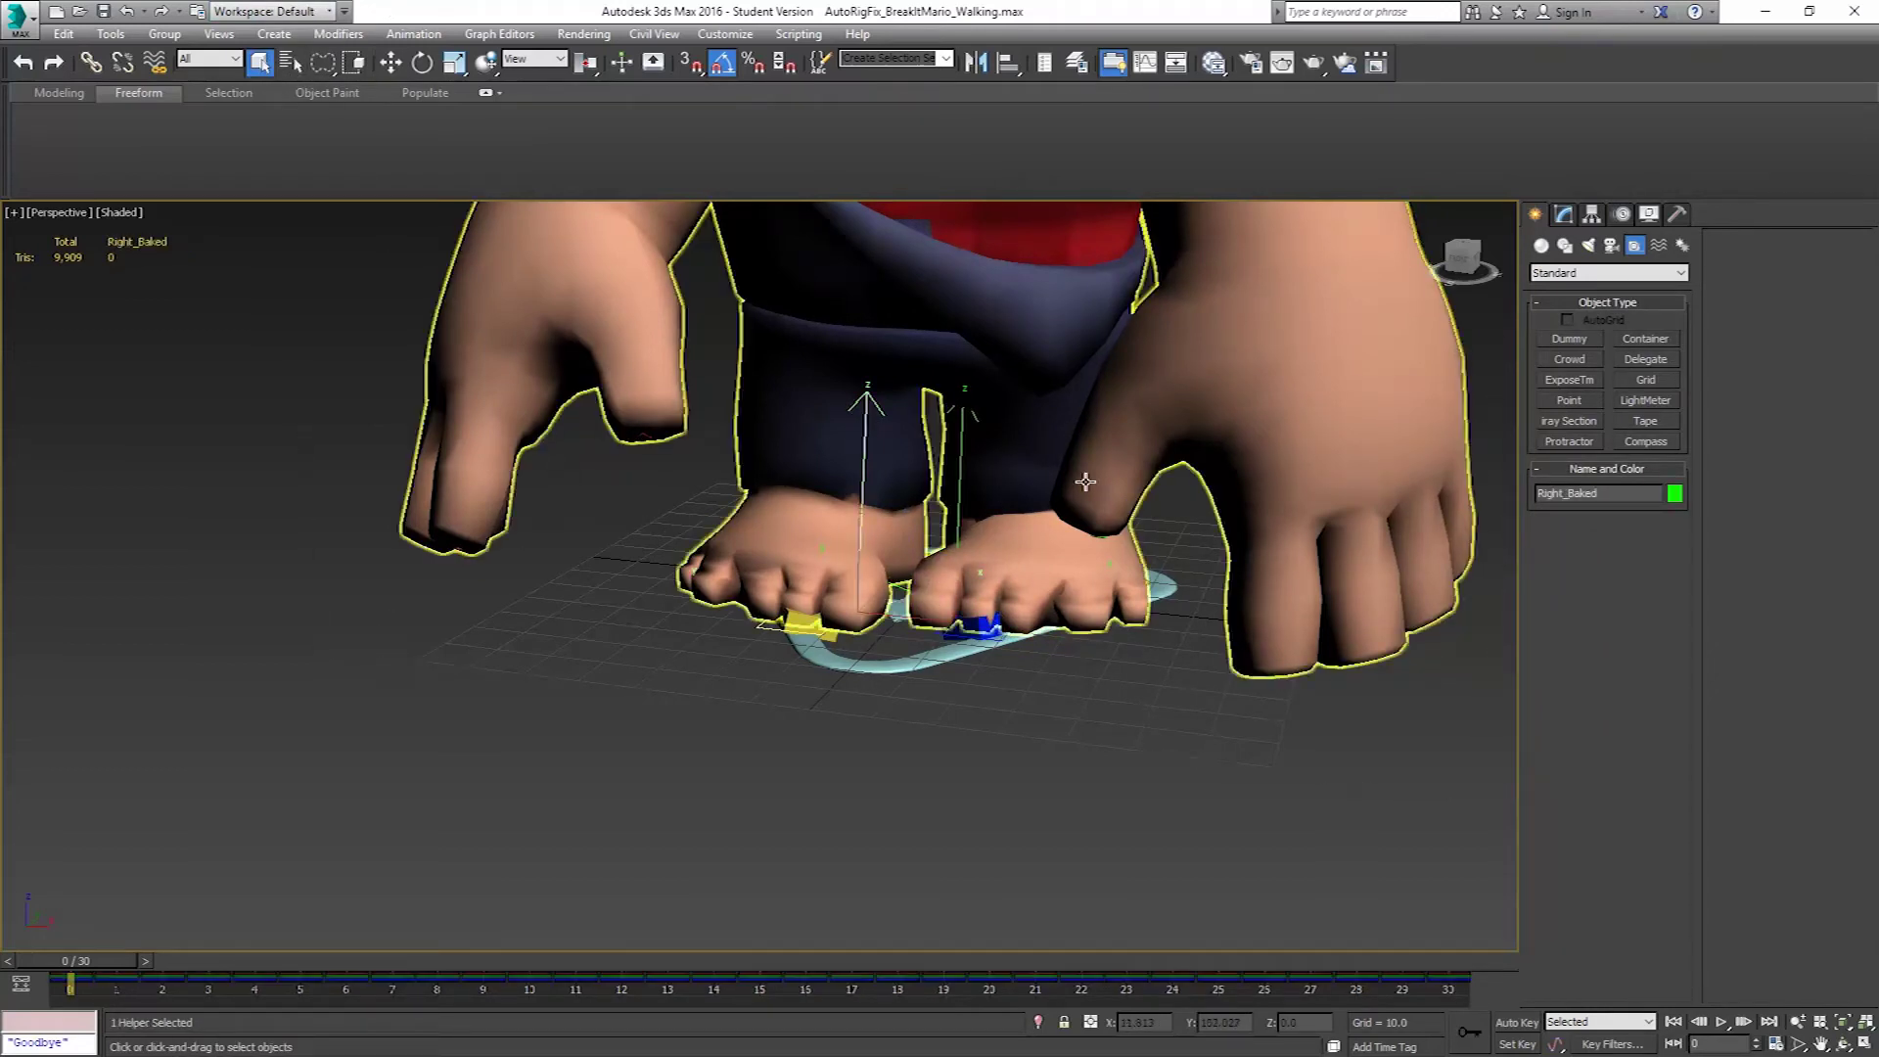
left_click(961, 459)
key("Delete")
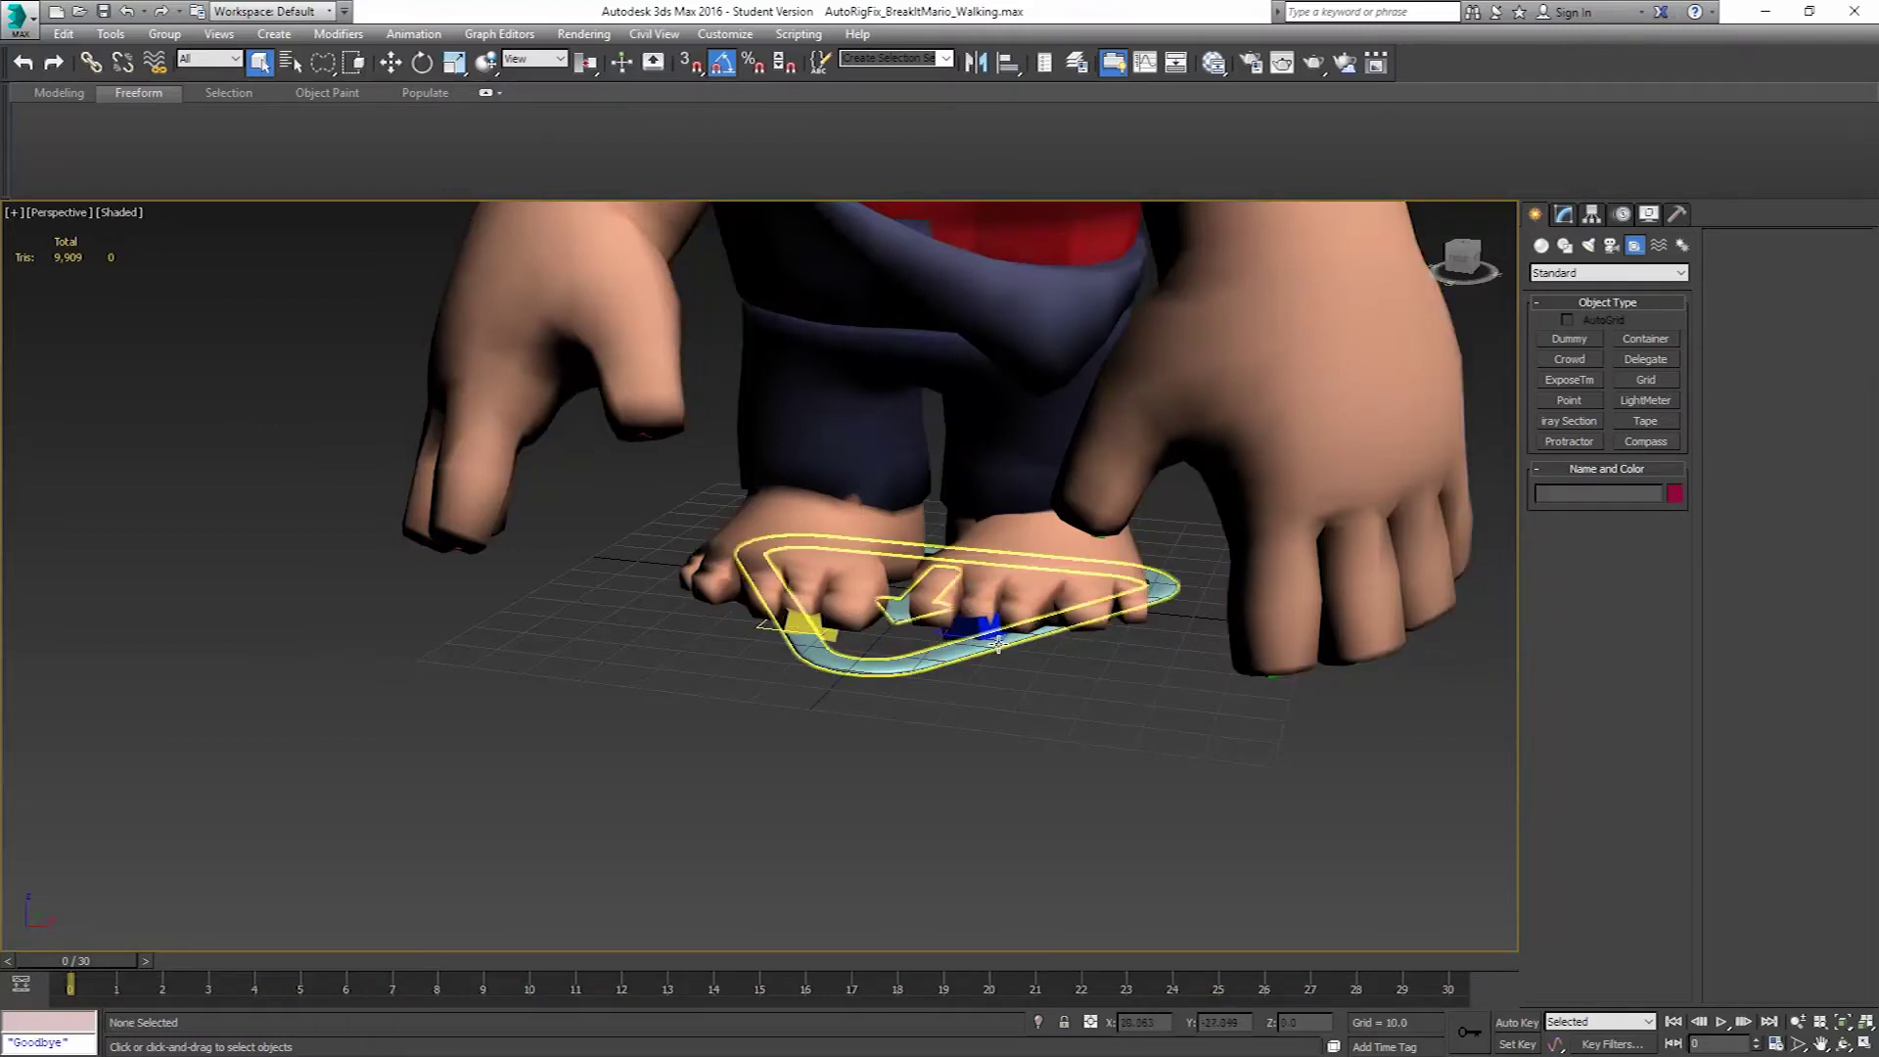
Rename the platforms to Base HumanLPlatform and Base HumanRPlatform by removing _Baked.
left_click(997, 634)
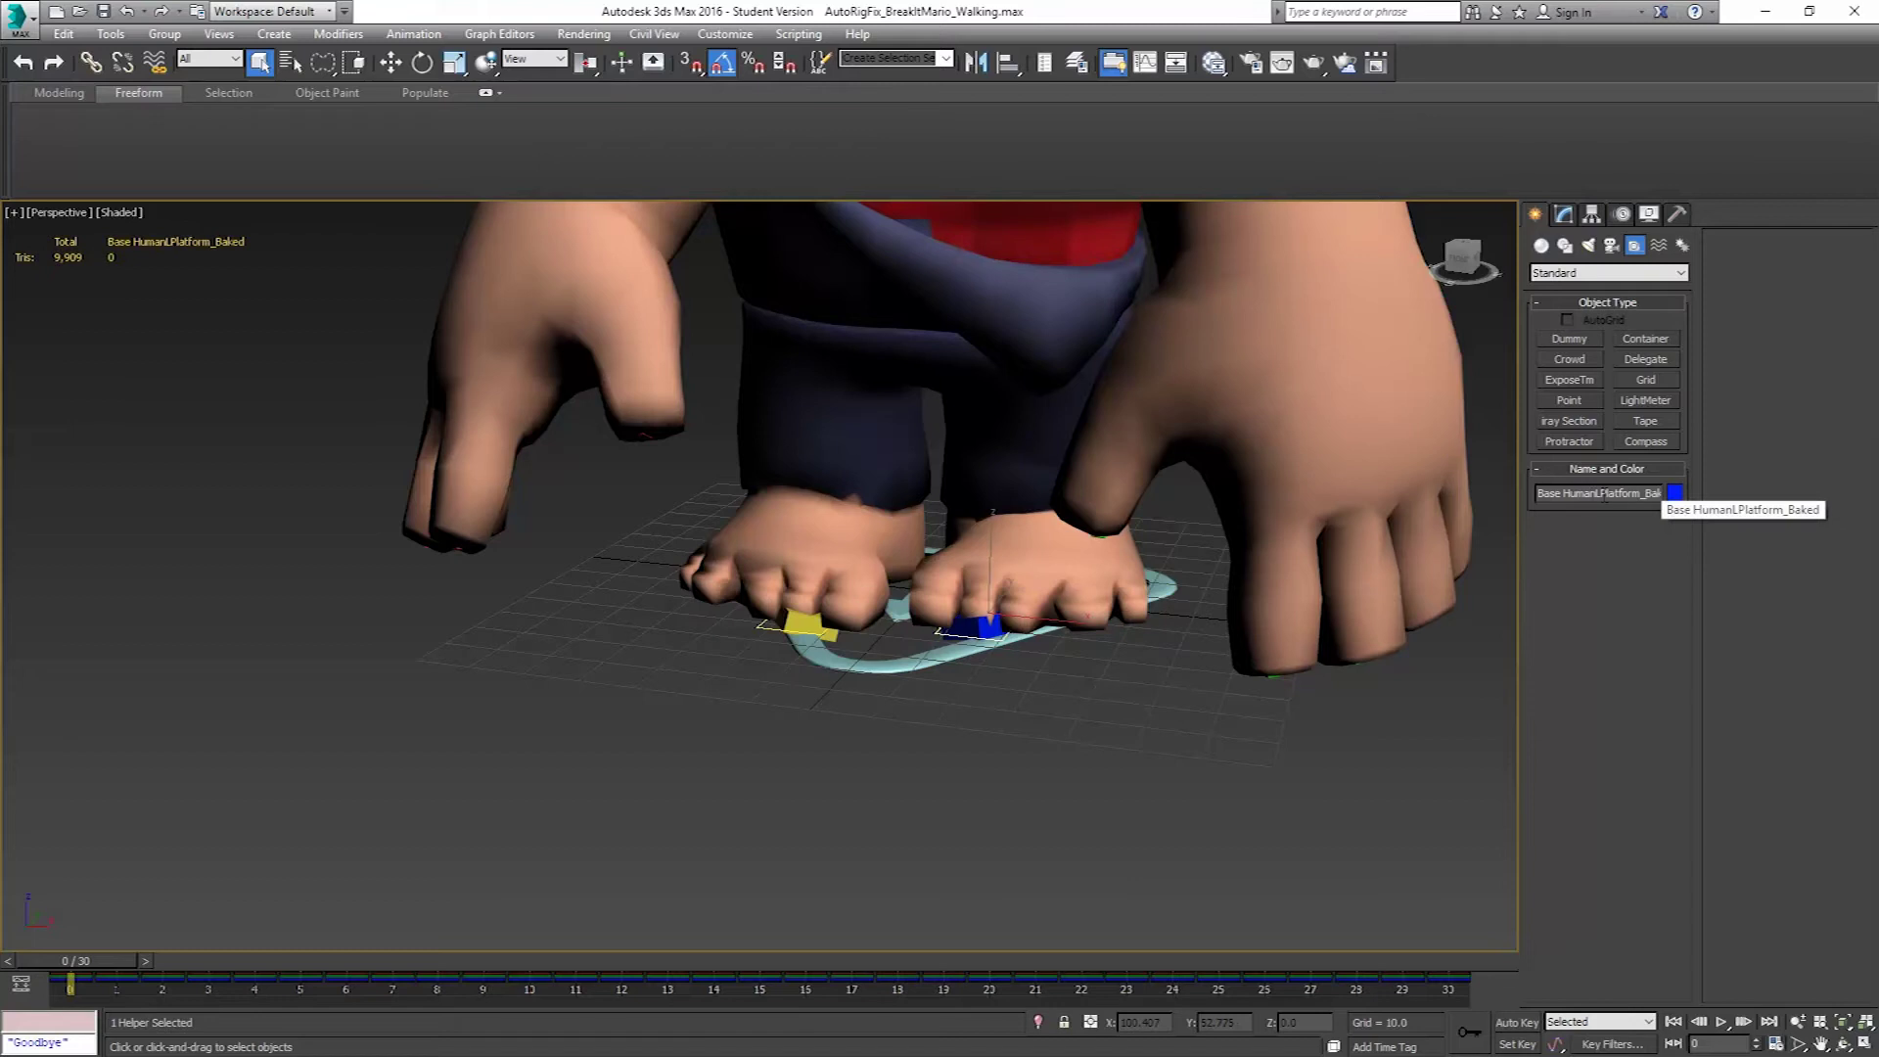
left_click_drag(1638, 495, 1719, 518)
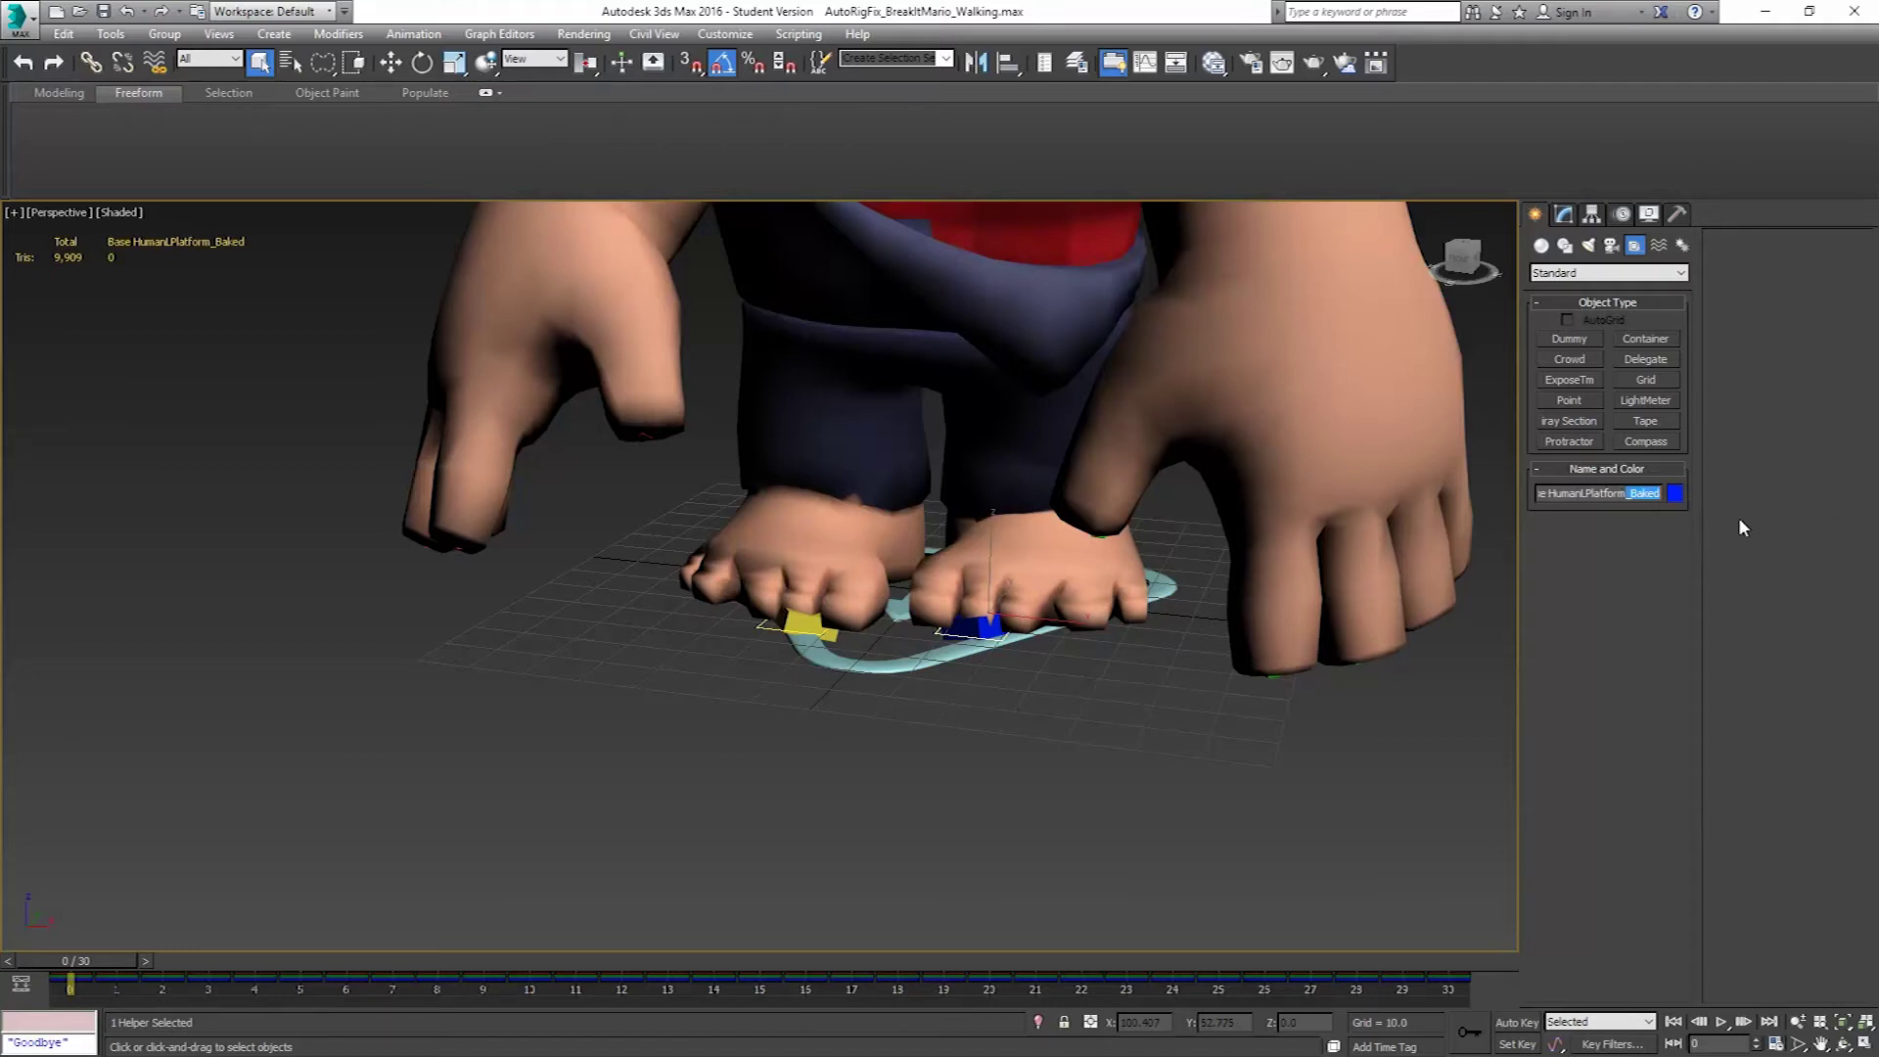
key("BackSpace")
key("Return")
left_click(753, 631)
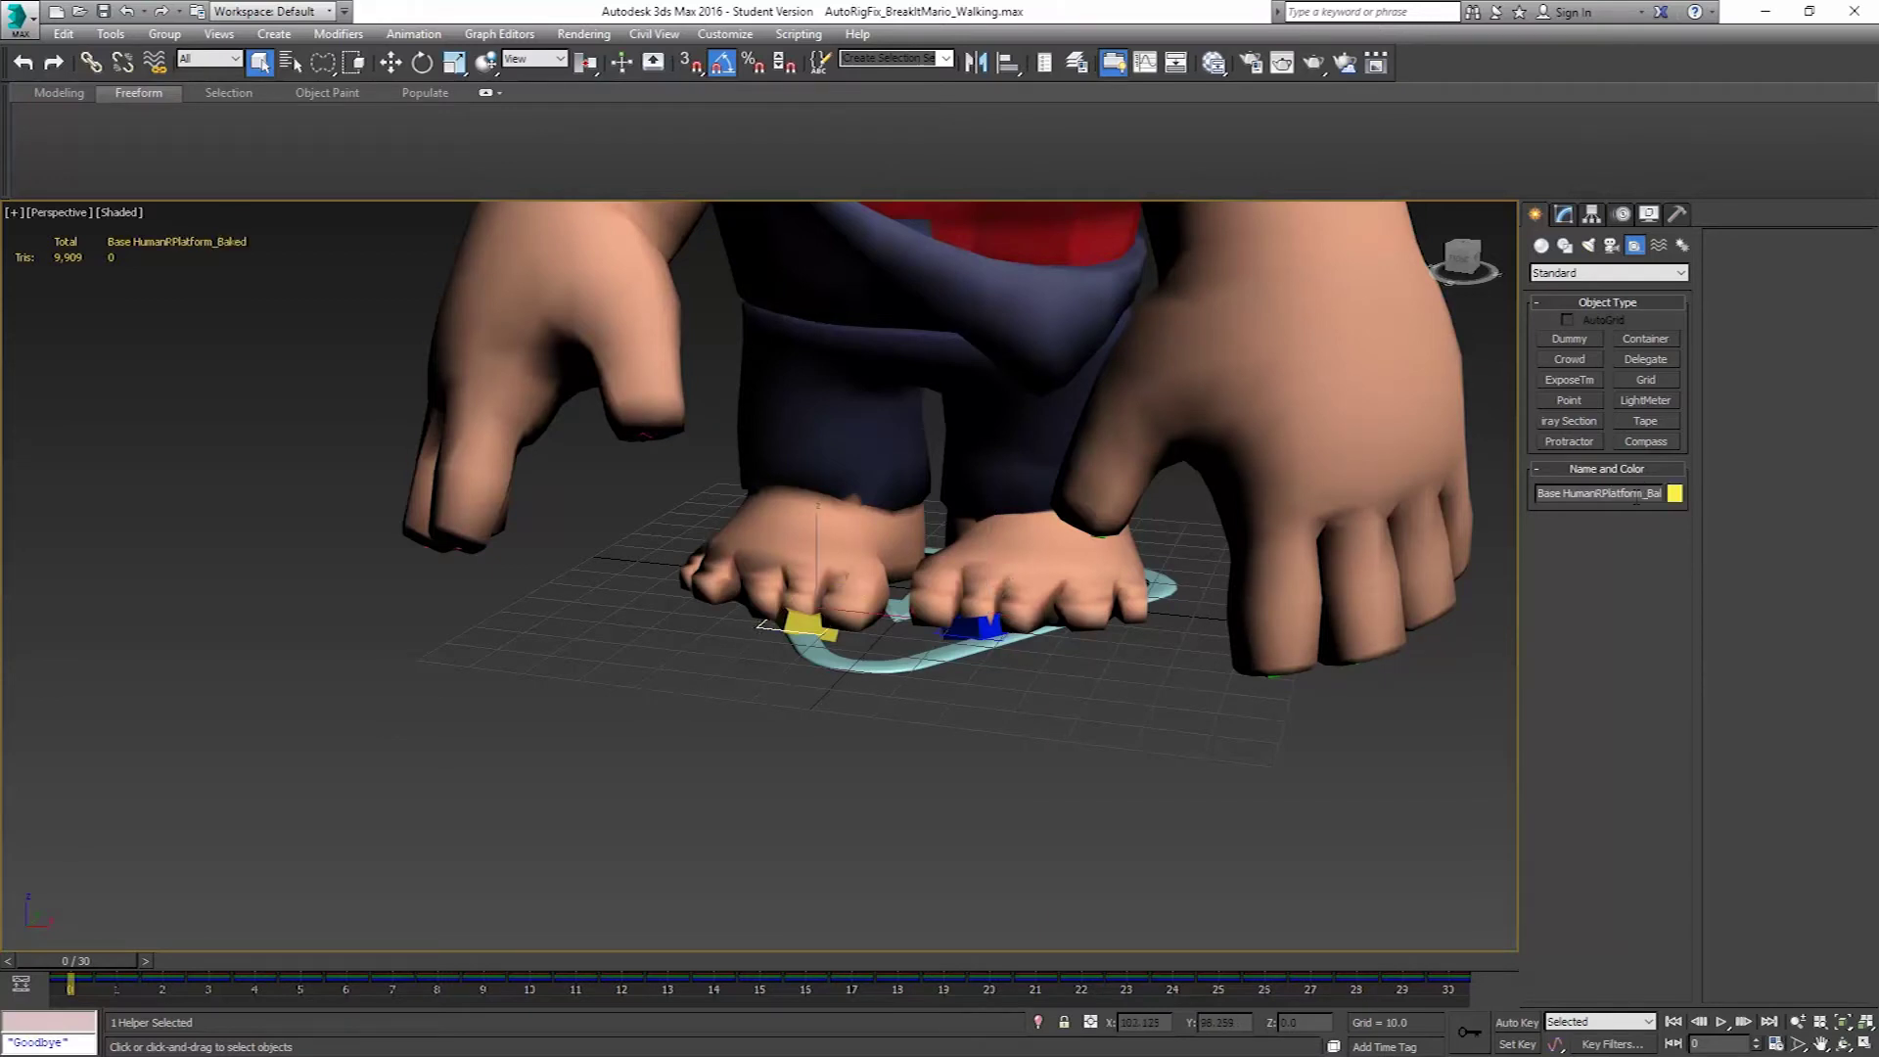
left_click_drag(1636, 496, 1725, 507)
key("BackSpace")
key("Return")
Scrub the walk through frame 30 to check the feet, then choose Save As.
left_click_drag(113, 955, 2, 791)
scroll(1294, 487, "down", 10)
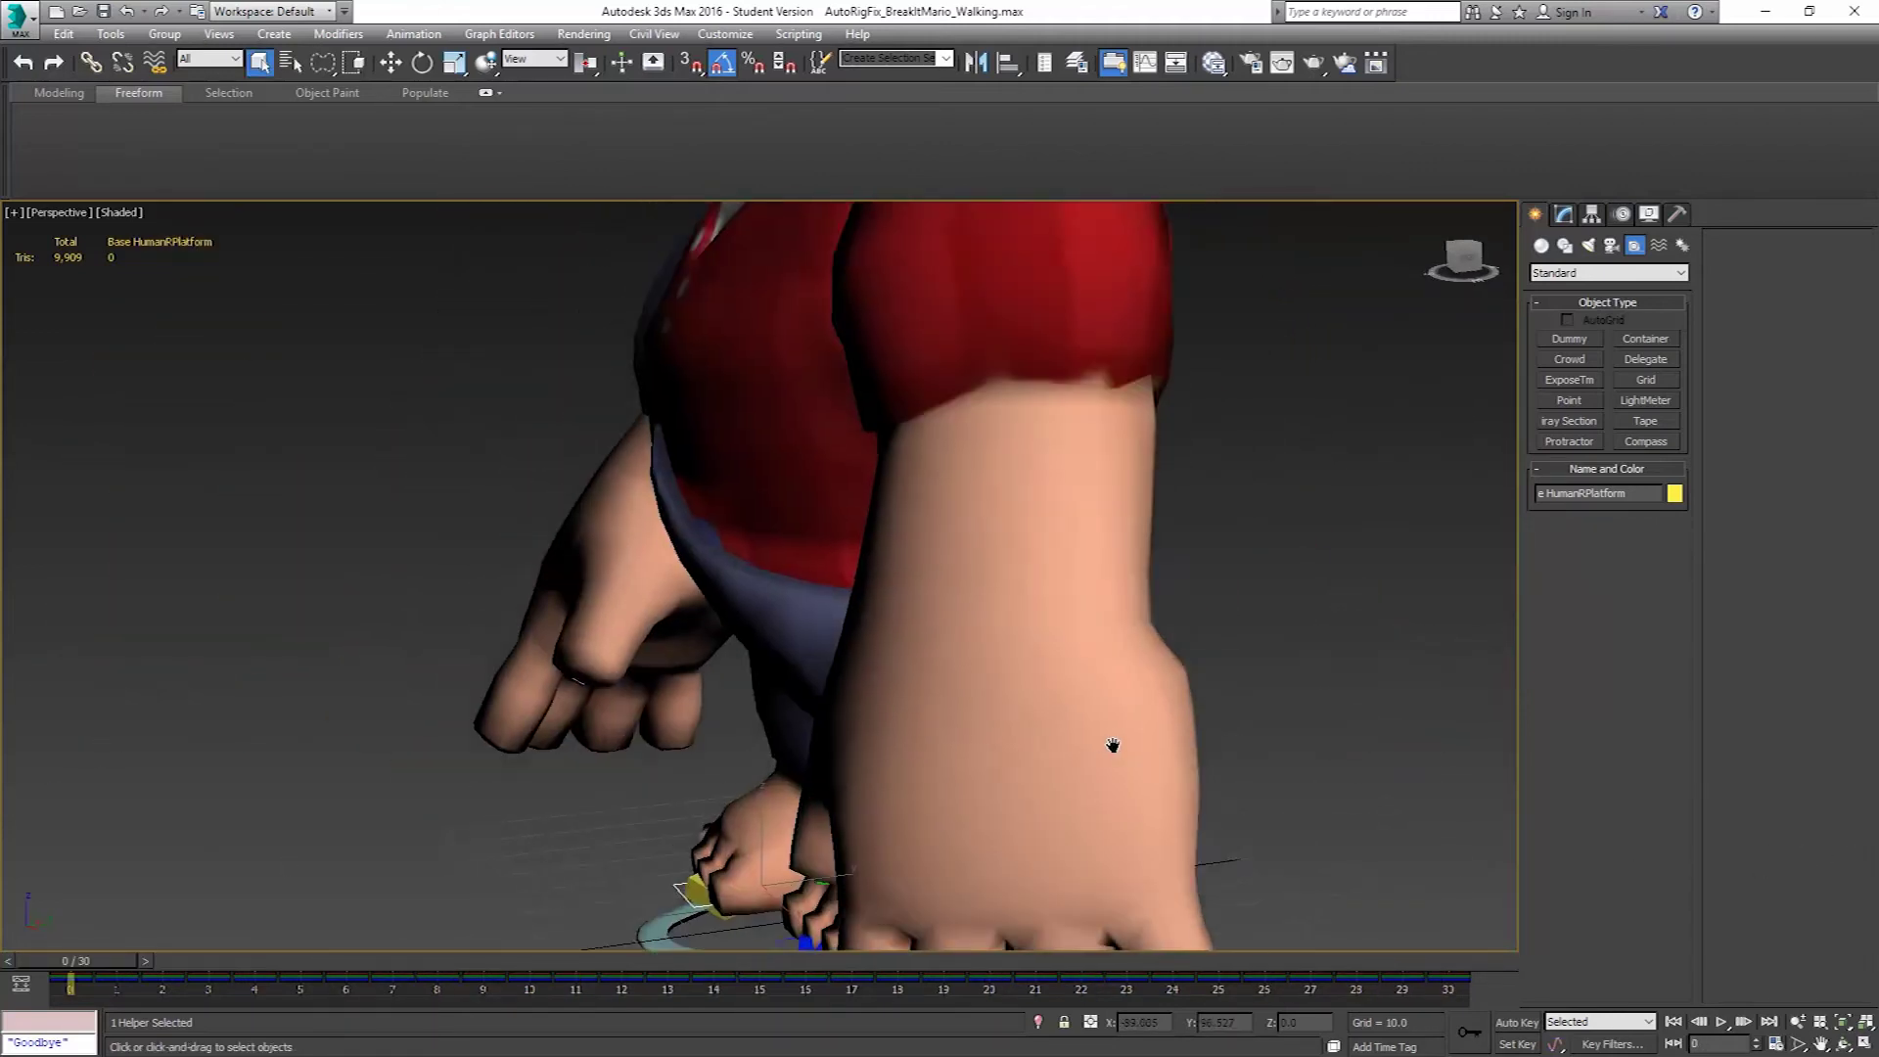
middle_click_drag(1038, 557, 975, 577, "alt")
left_click_drag(88, 961, 5, 822)
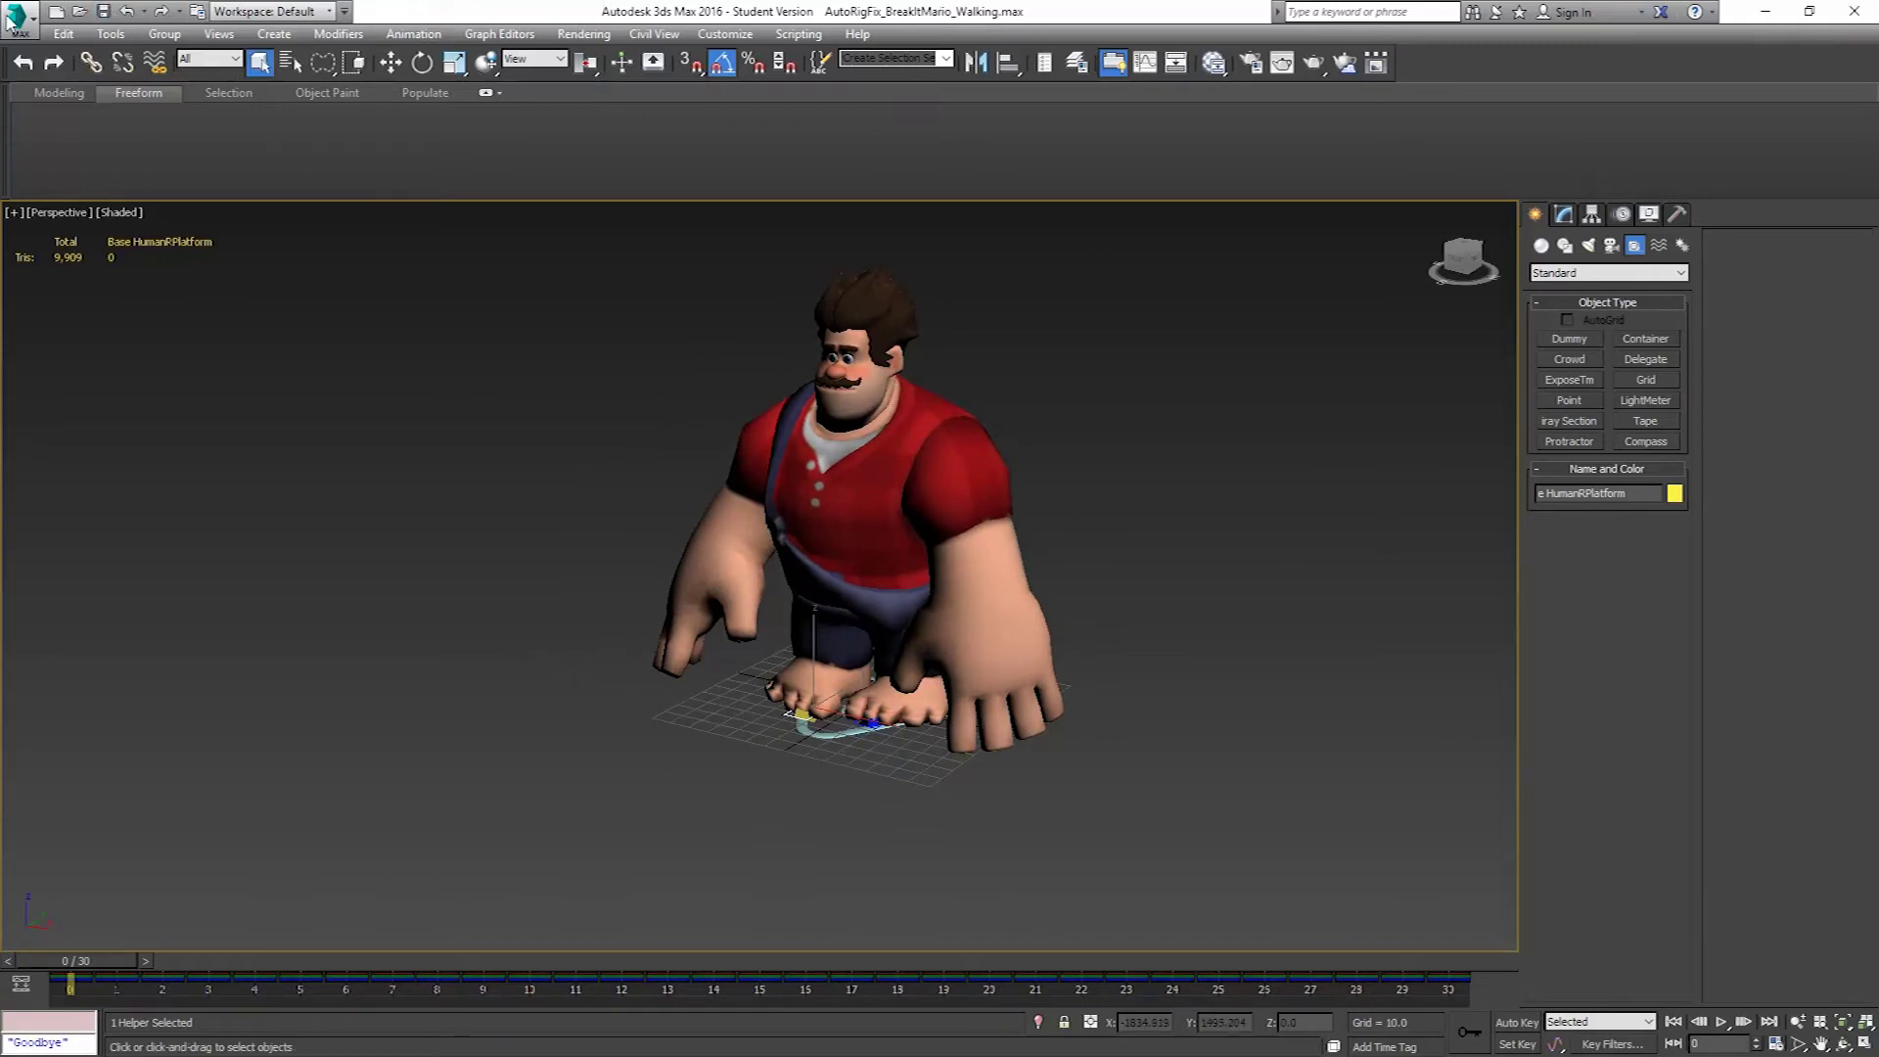
left_click(15, 17)
left_click(60, 249)
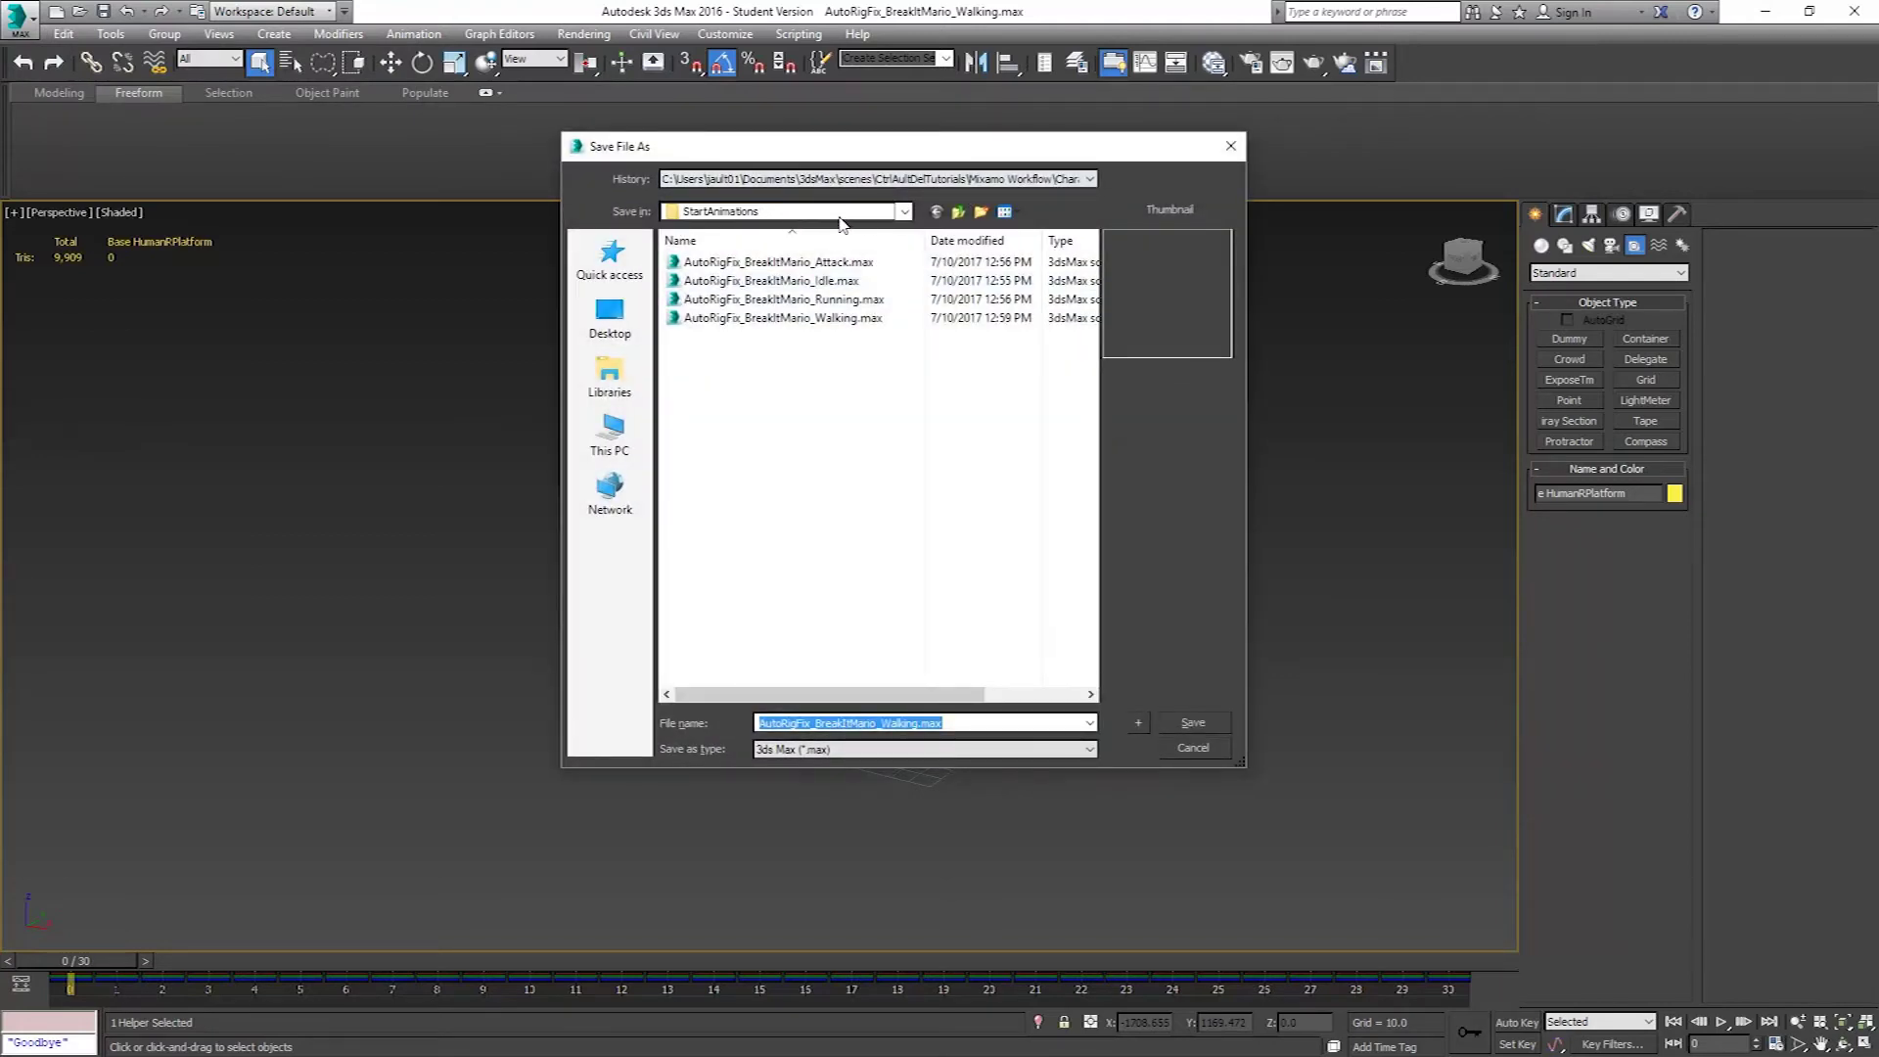
Create a FinalAnimations folder in Animations and save AutoRigFix_BreakItMario_Walking.max into it.
left_click(960, 212)
left_click(981, 213)
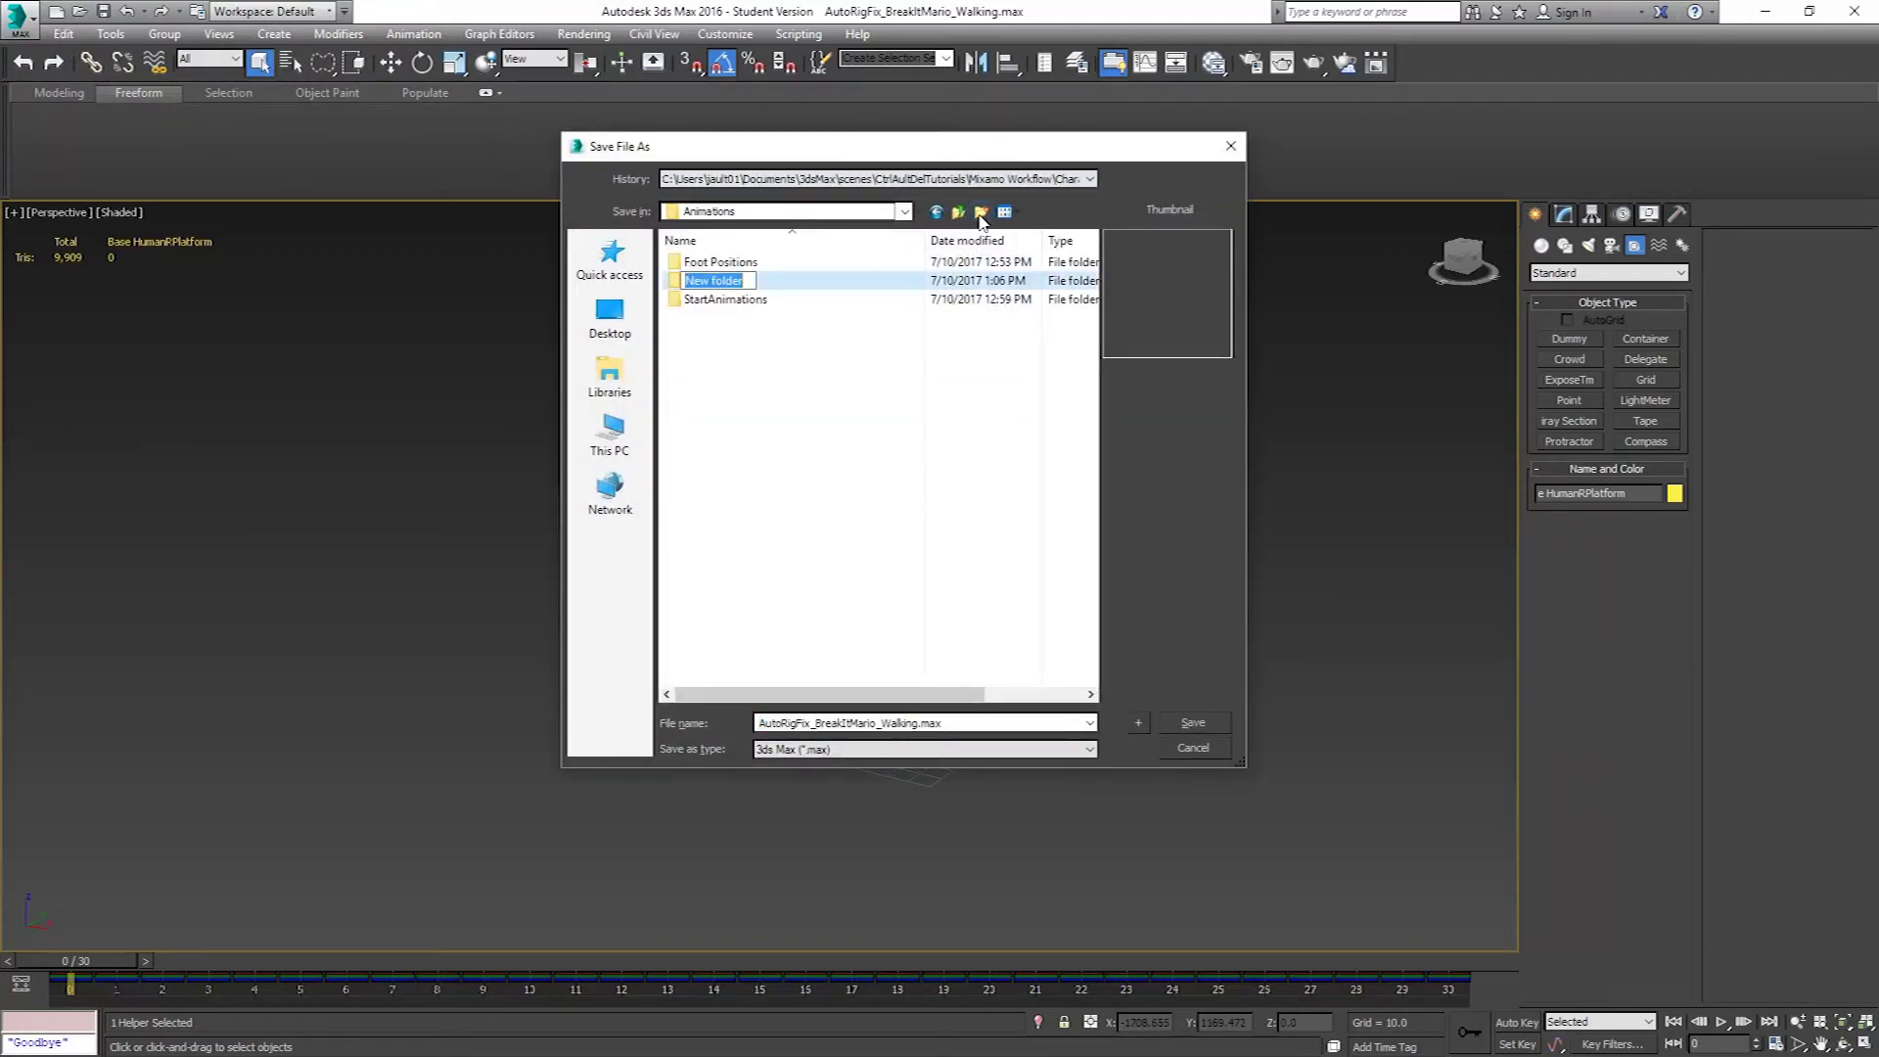
type("FinalAnimations")
key("Return")
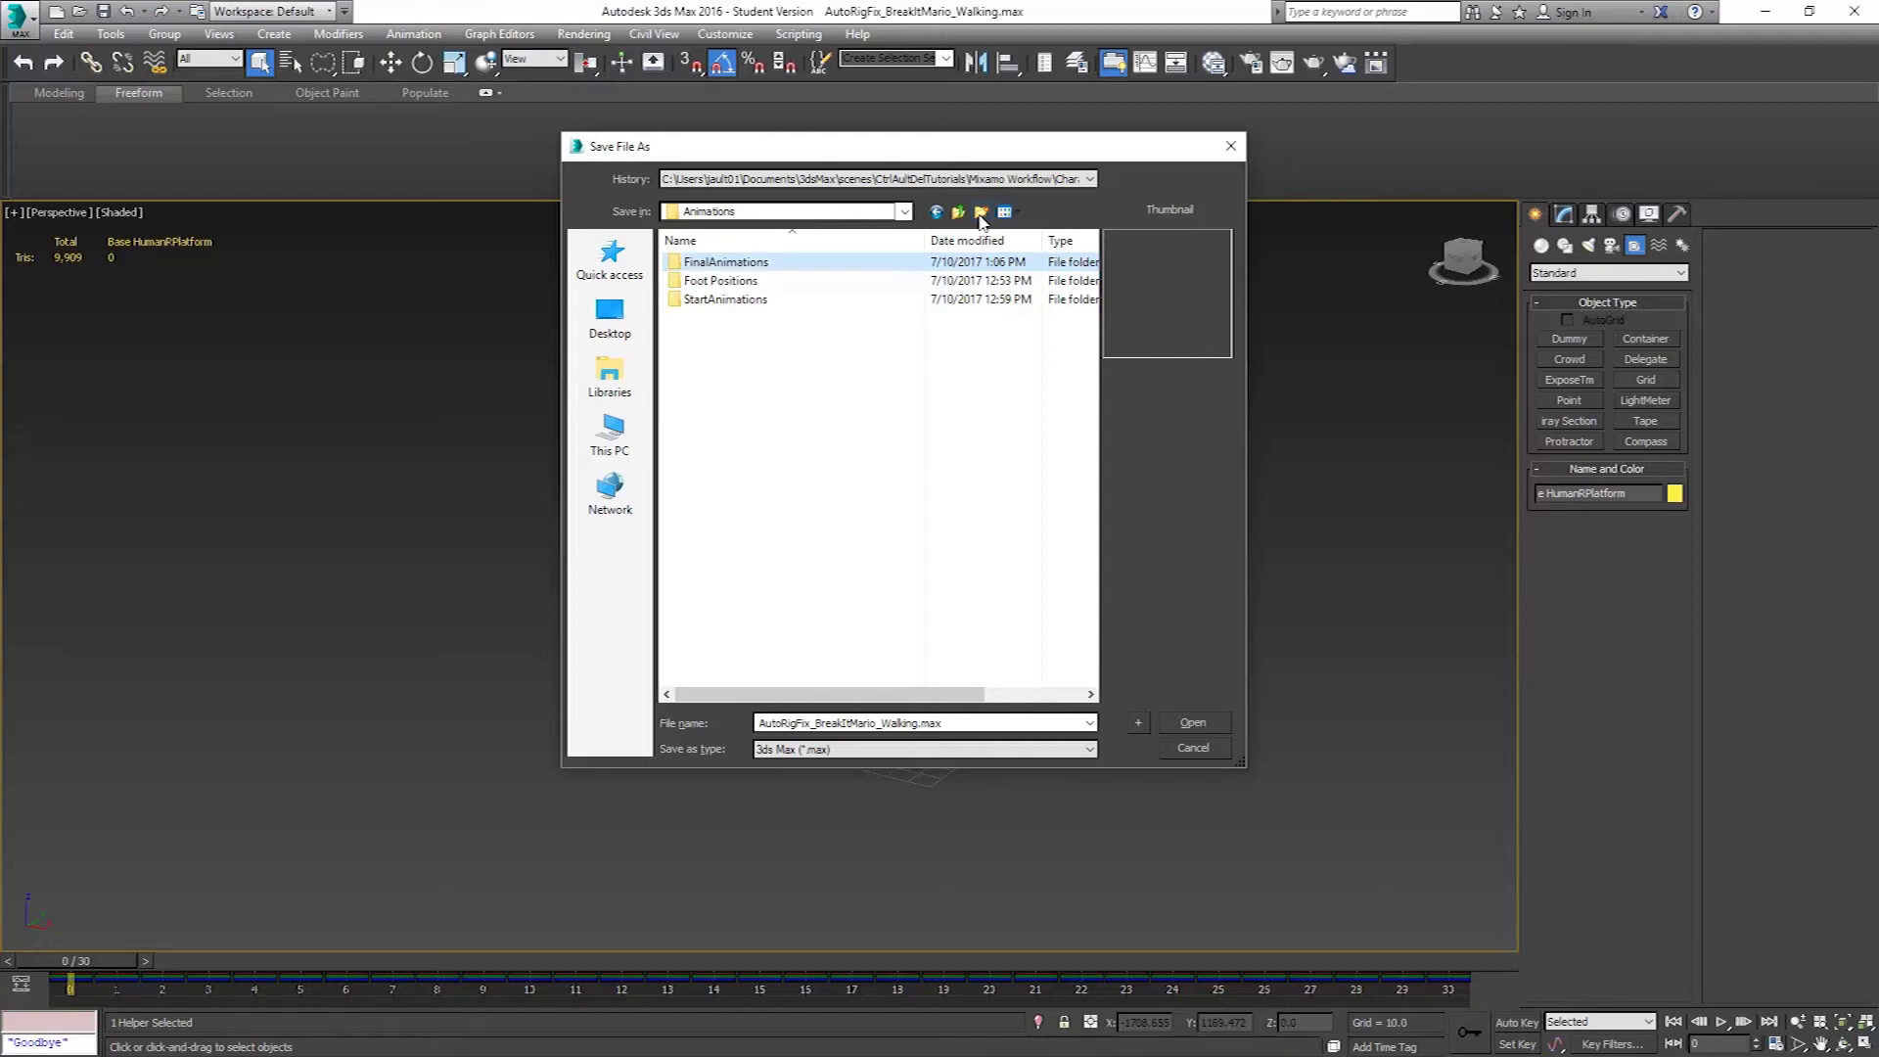
key("Return")
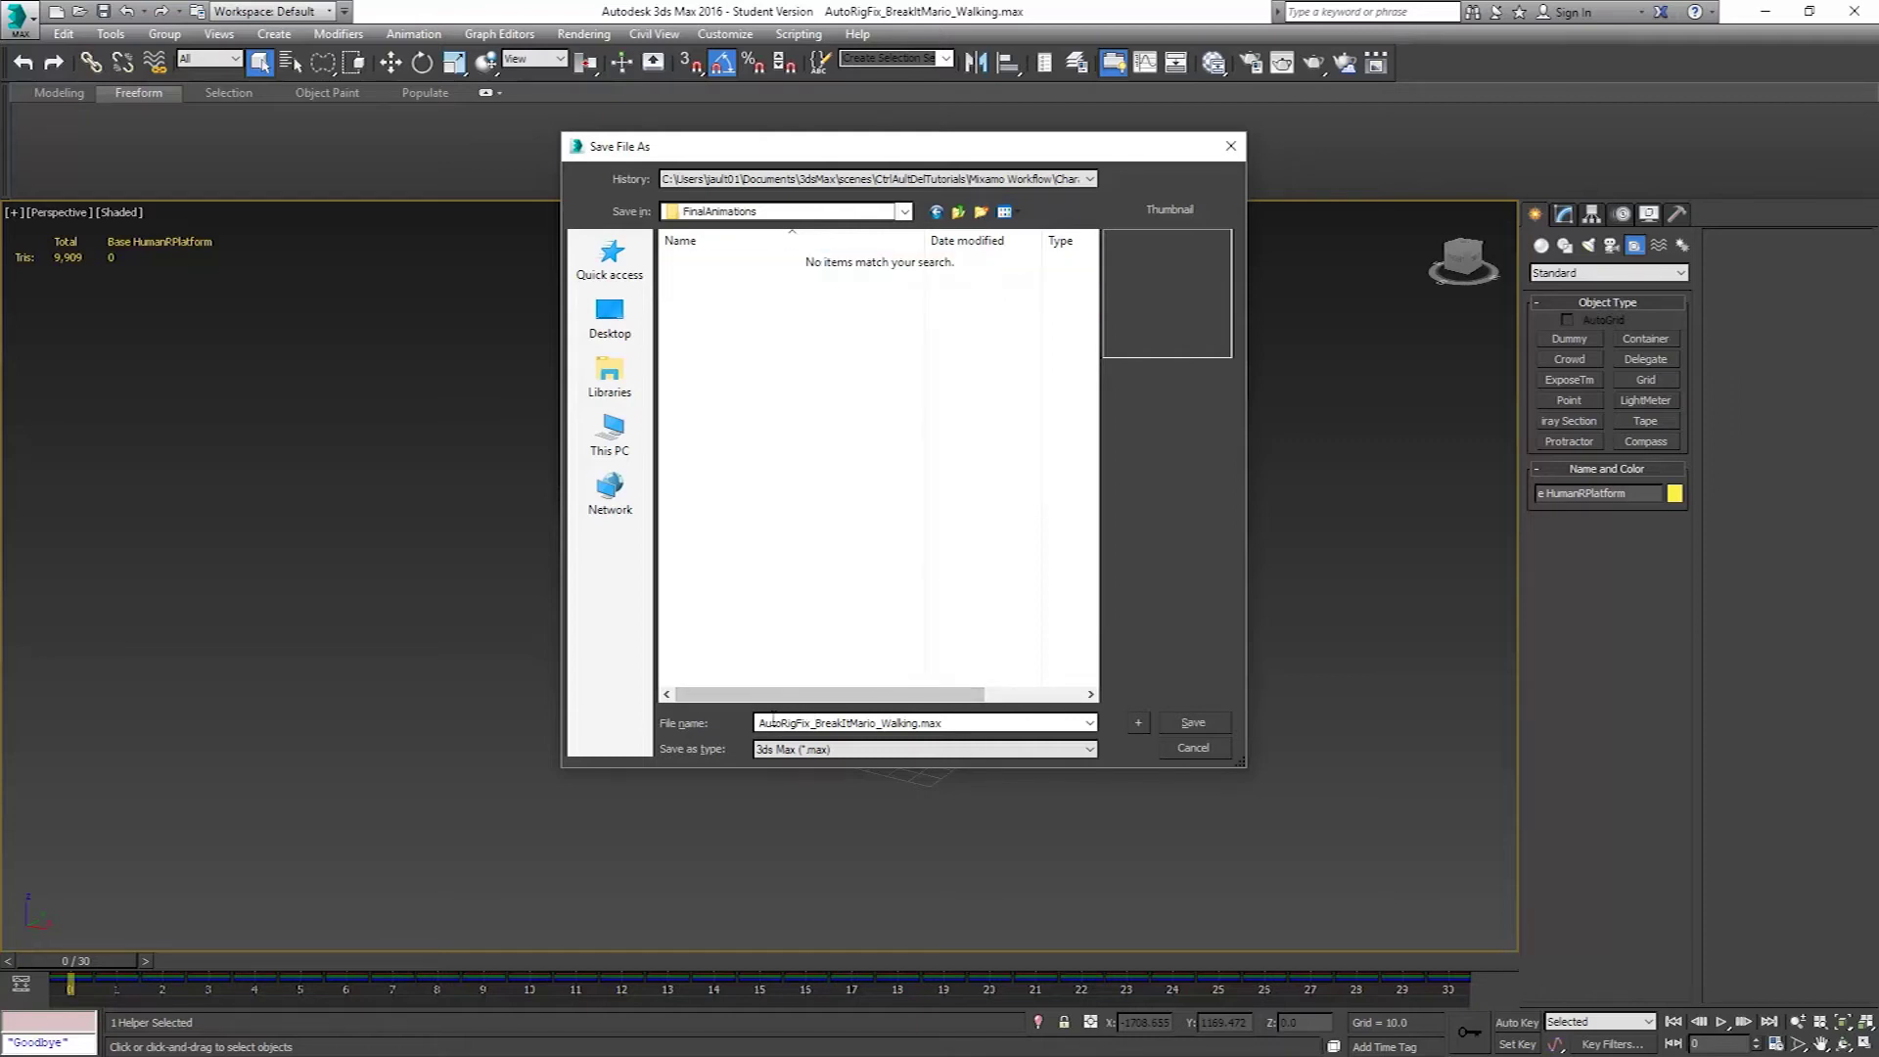
left_click(1212, 723)
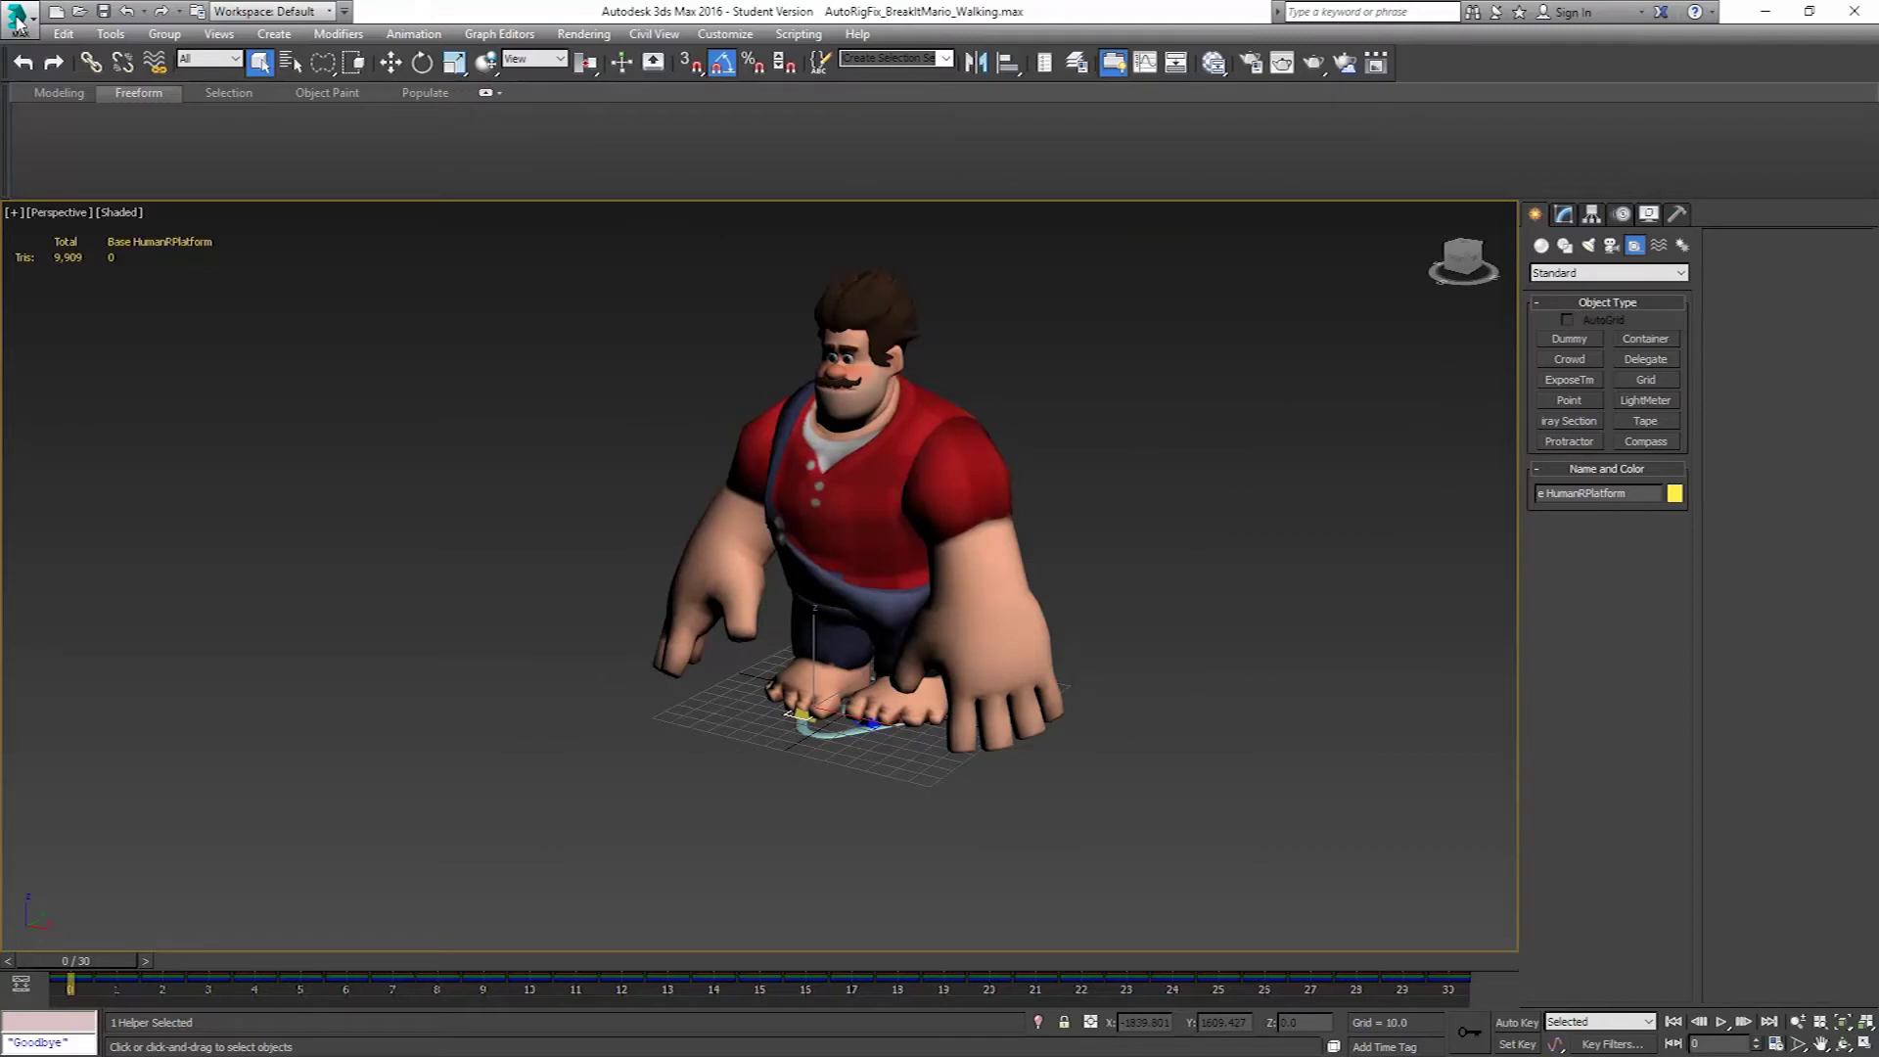
Open AutoRigFix_BreakItMario.max from the Character\AutoRigged folder.
left_click(16, 16)
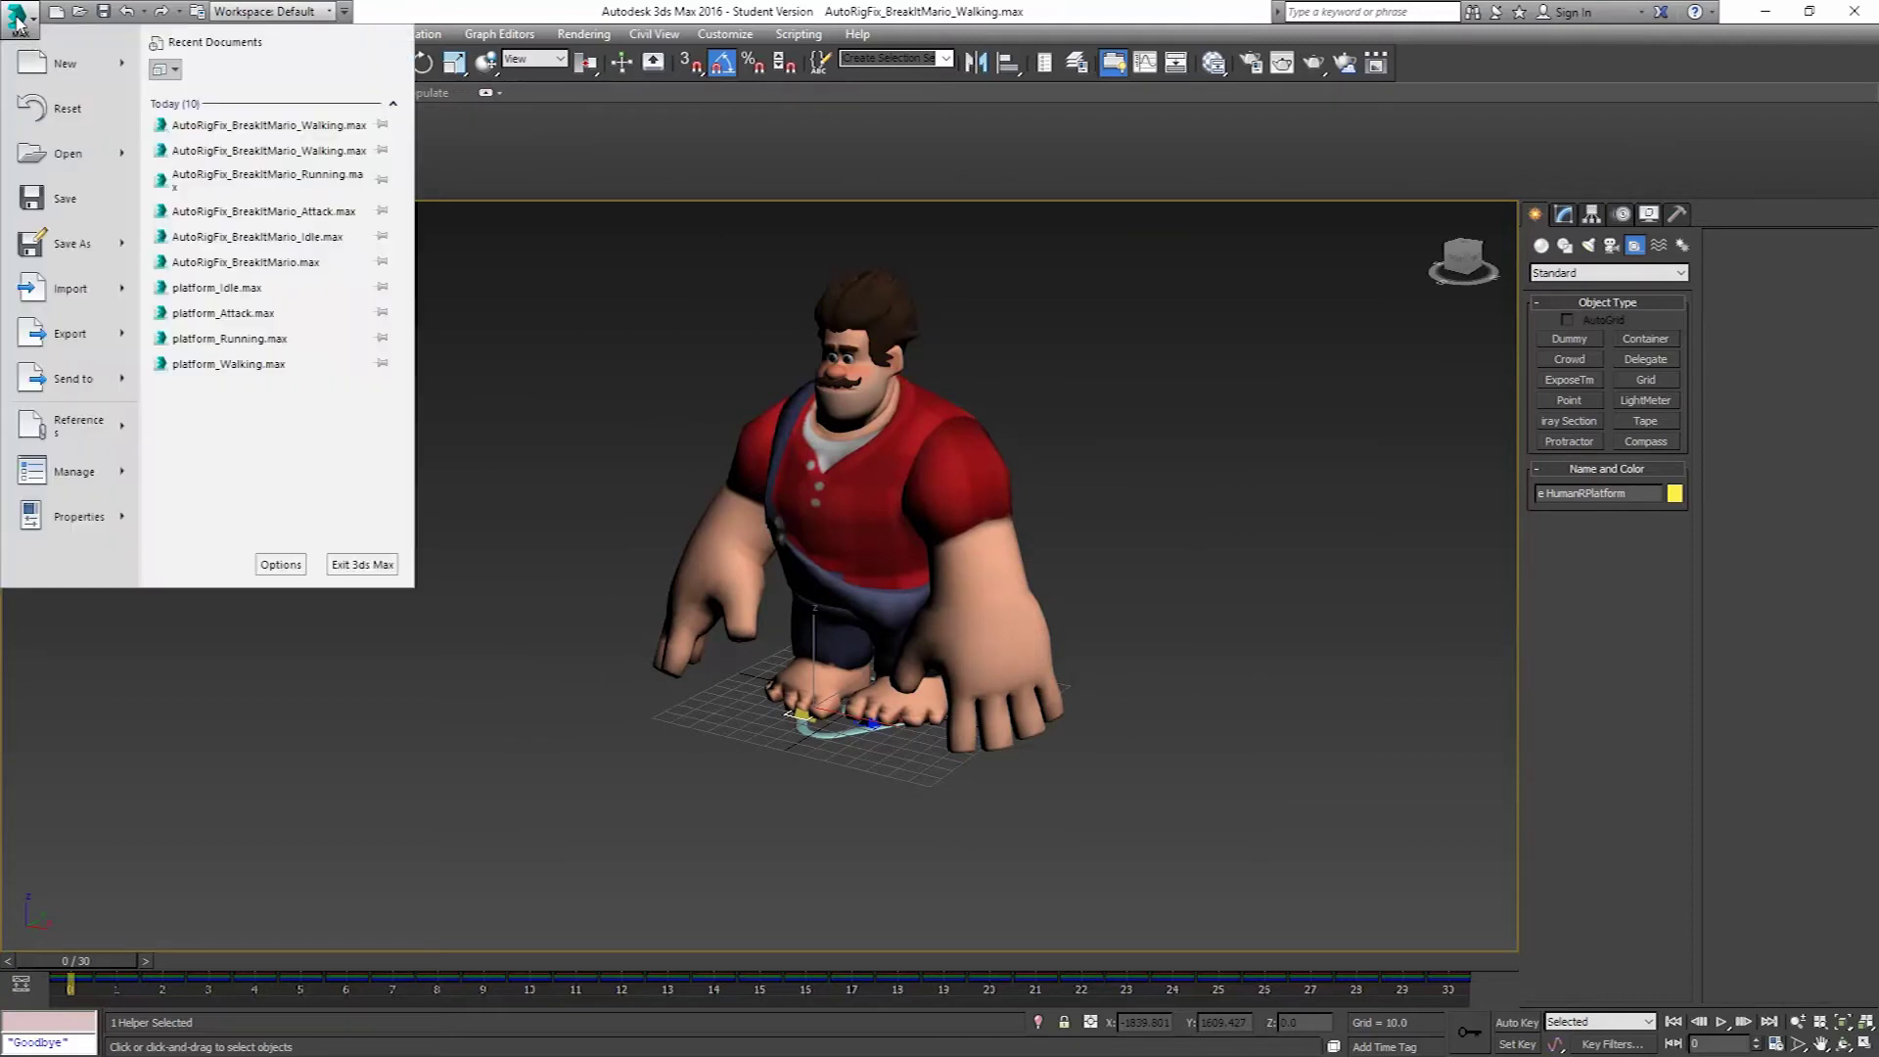
left_click(68, 154)
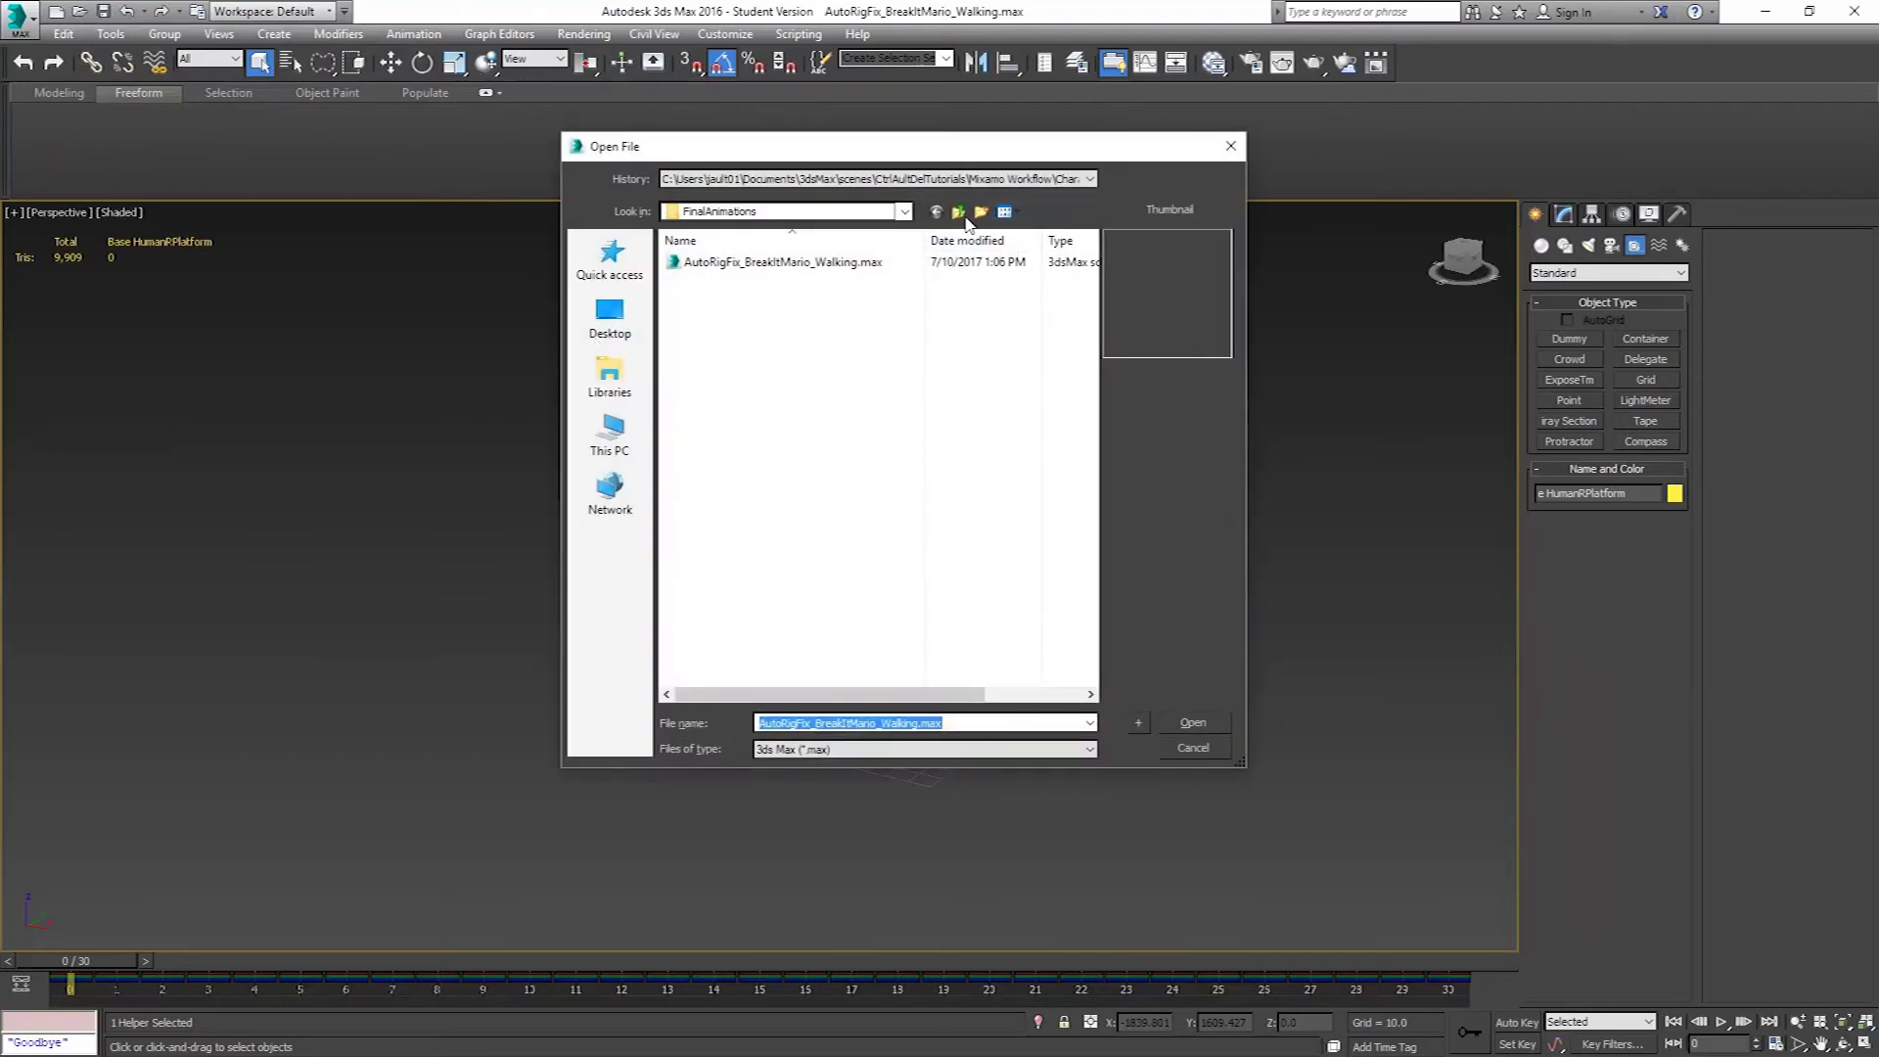
left_click(960, 214)
left_click(960, 214)
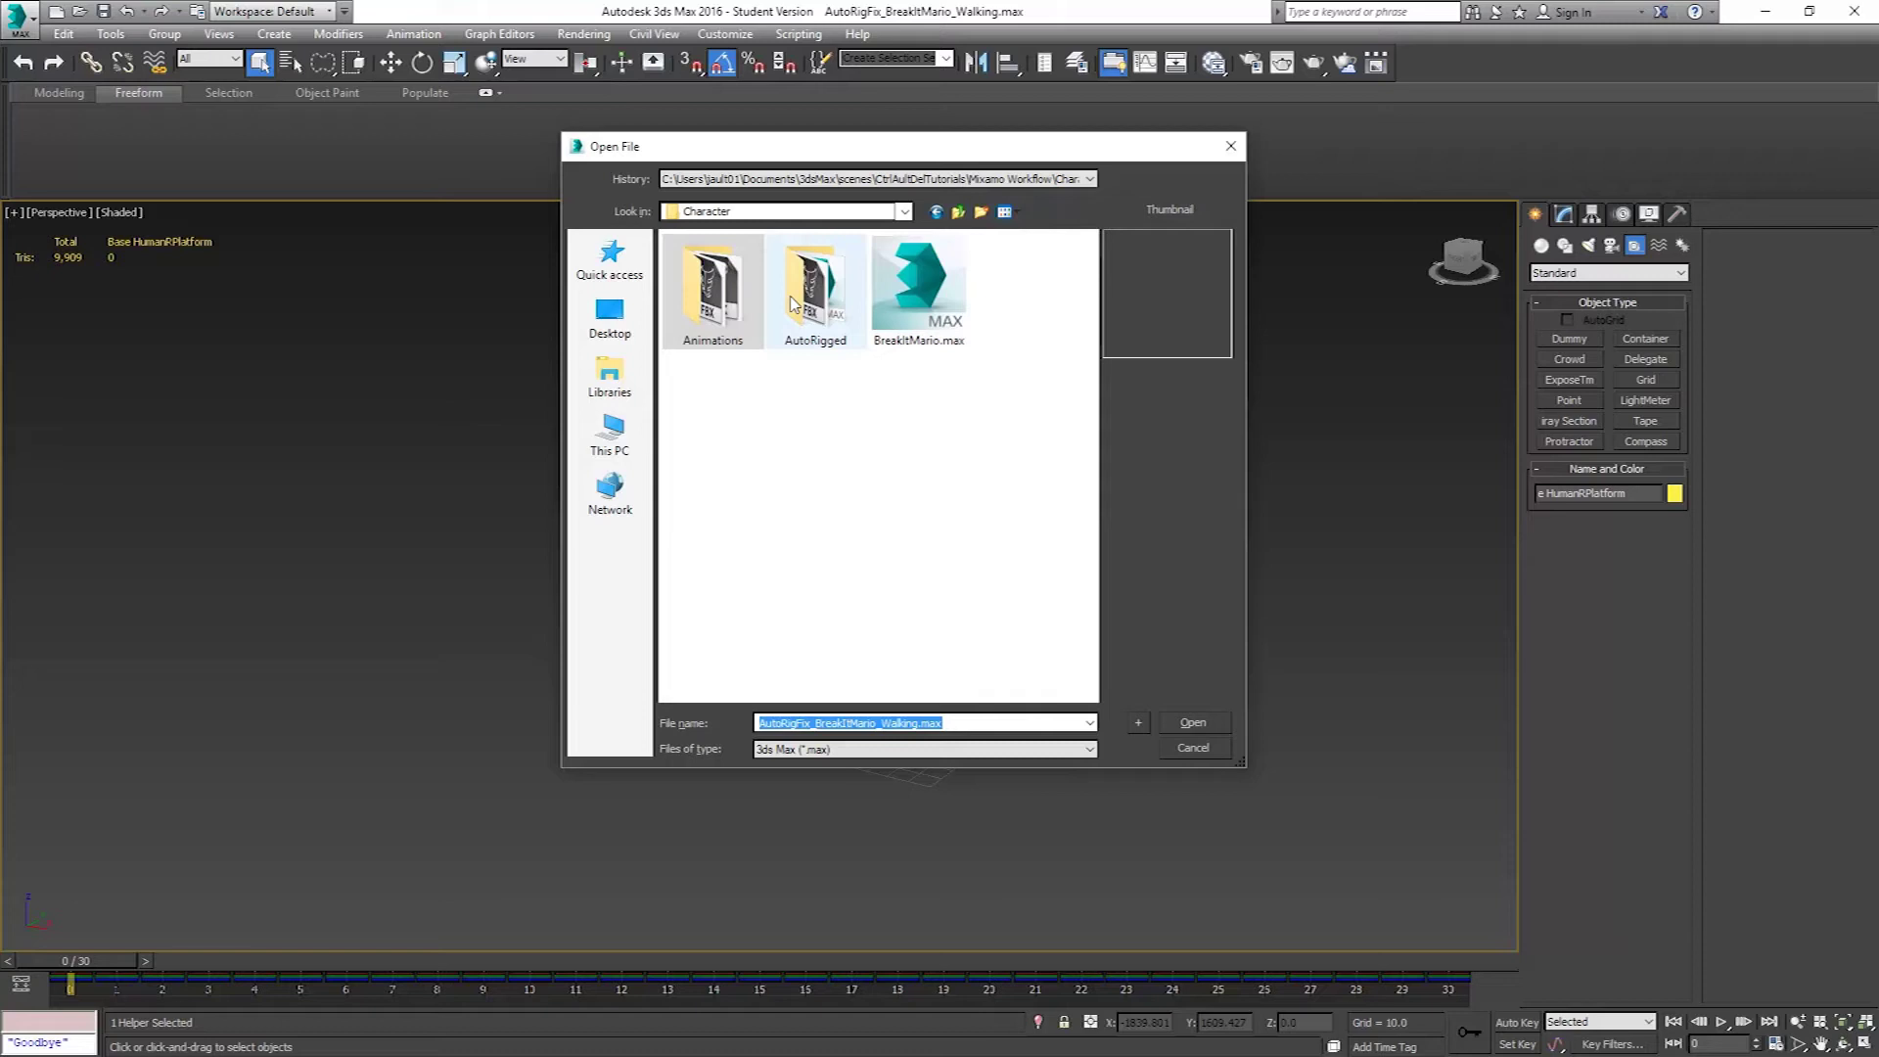
double_click(794, 303)
left_click(773, 281)
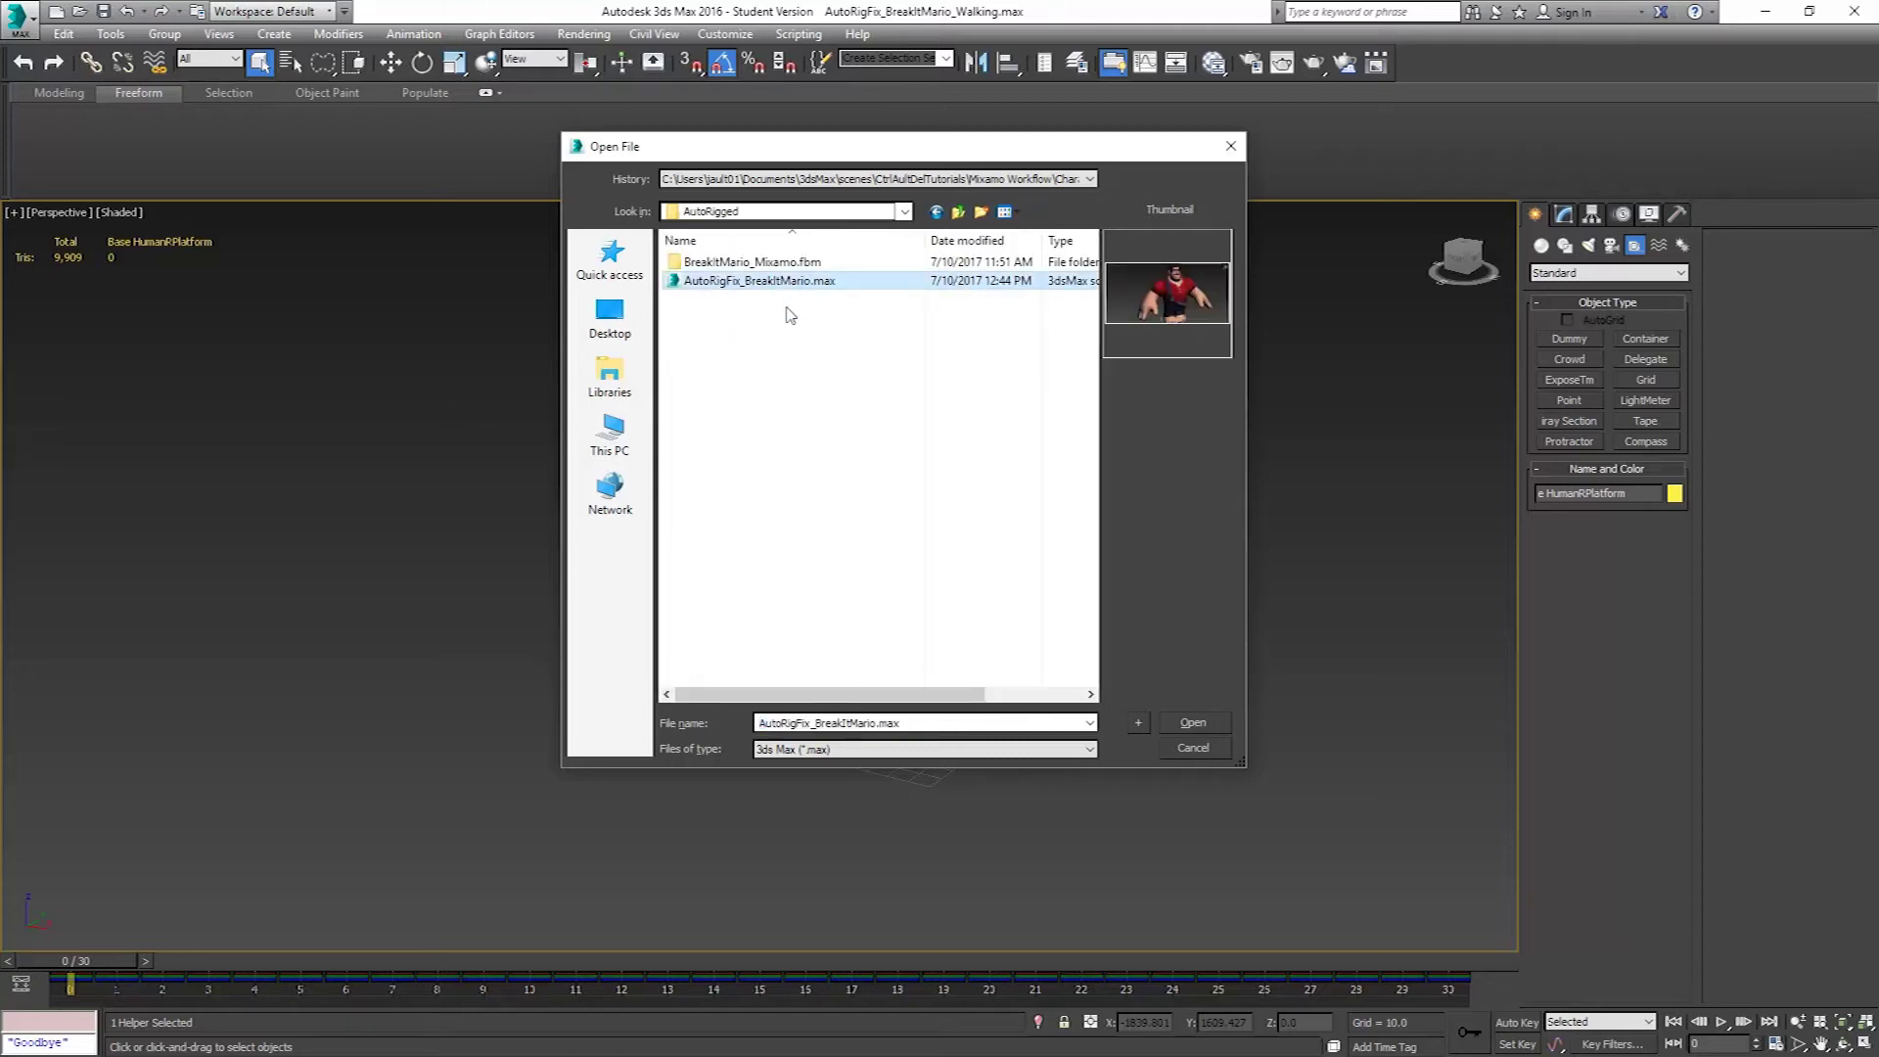
left_click(1193, 723)
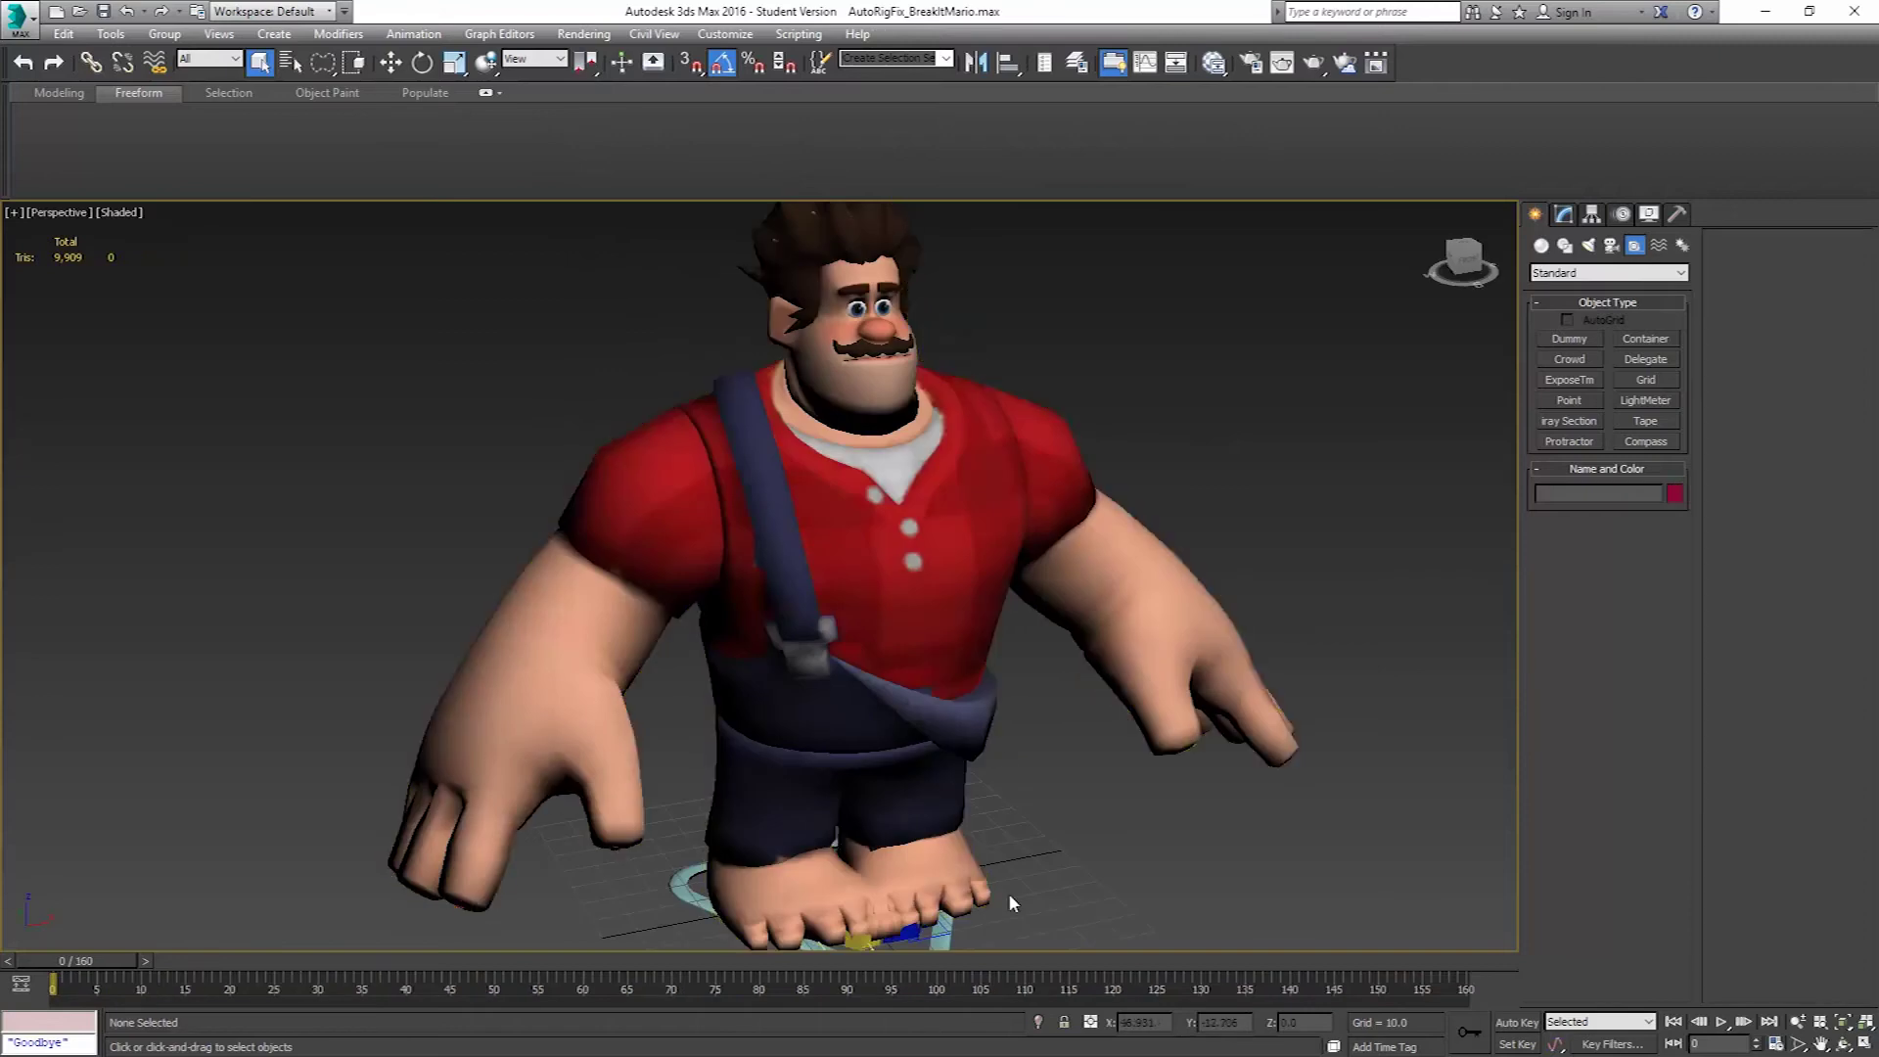
Select the Base Human rig and show its animation layers in the Motion panel.
left_click(957, 935)
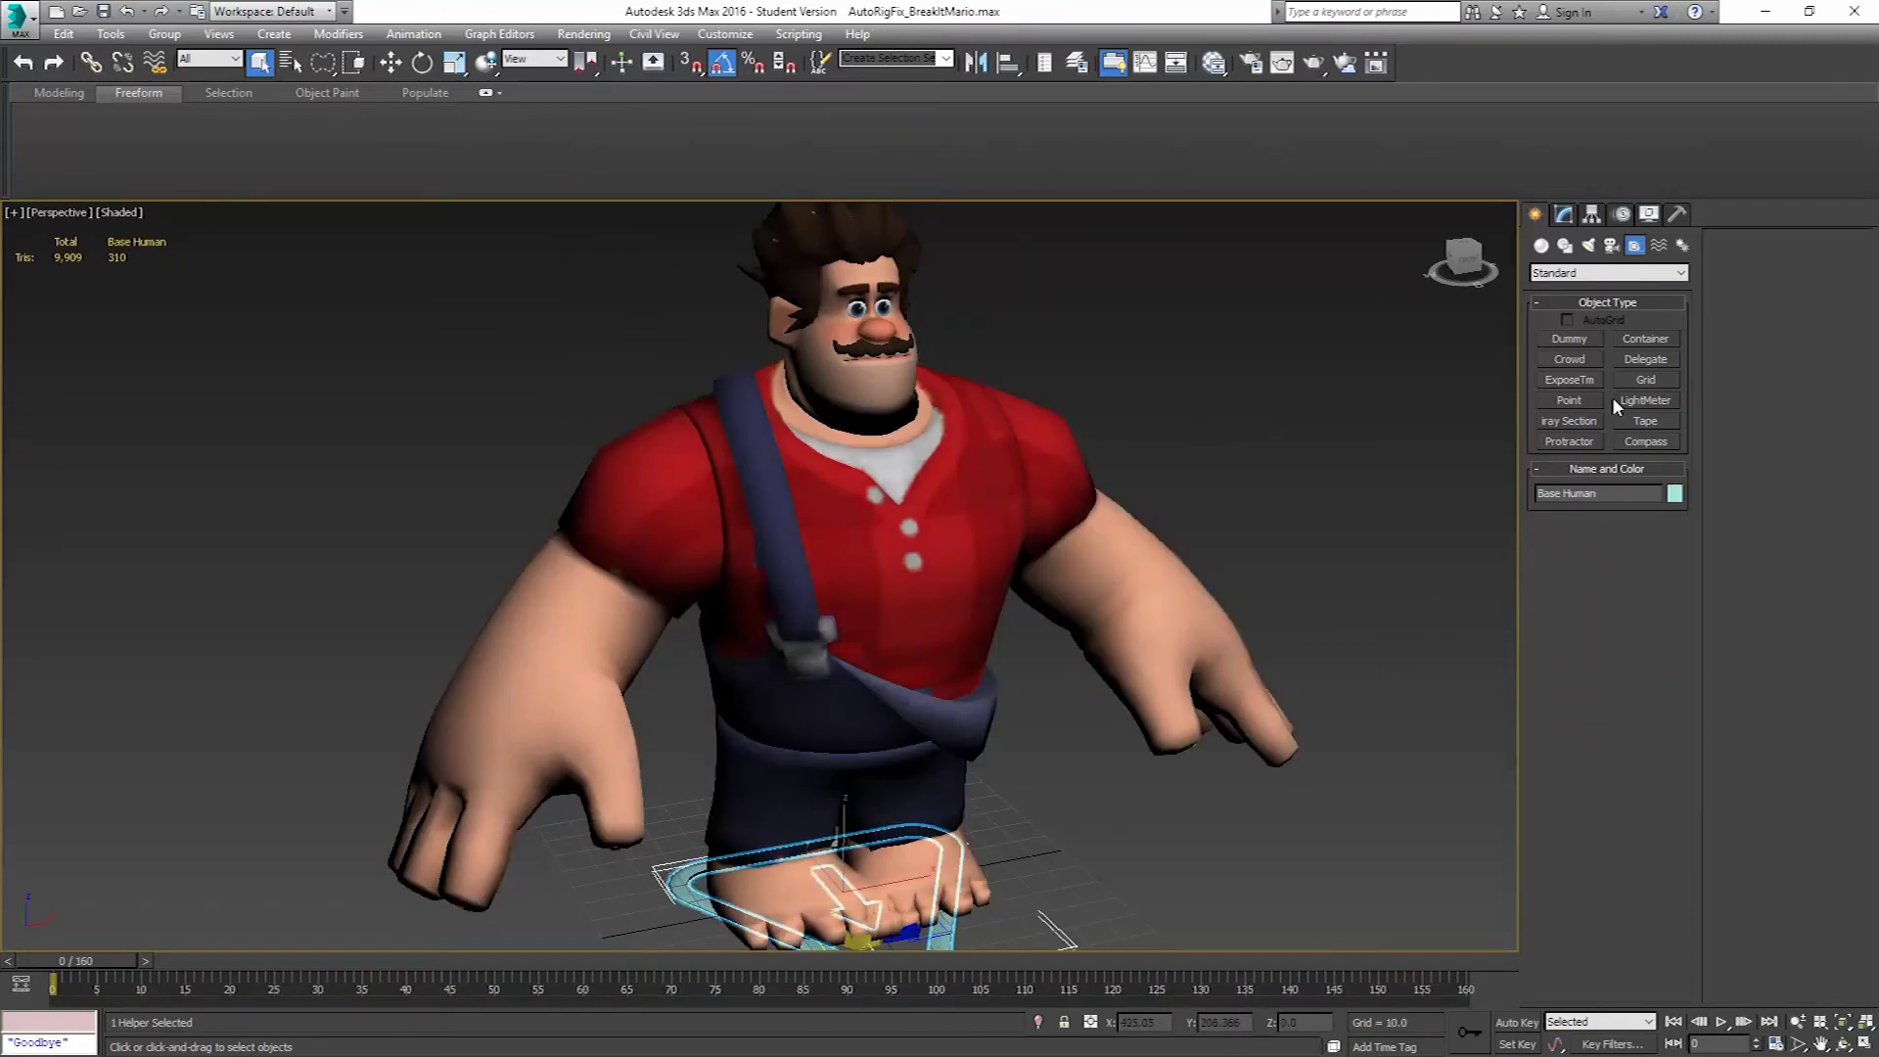
left_click(1624, 220)
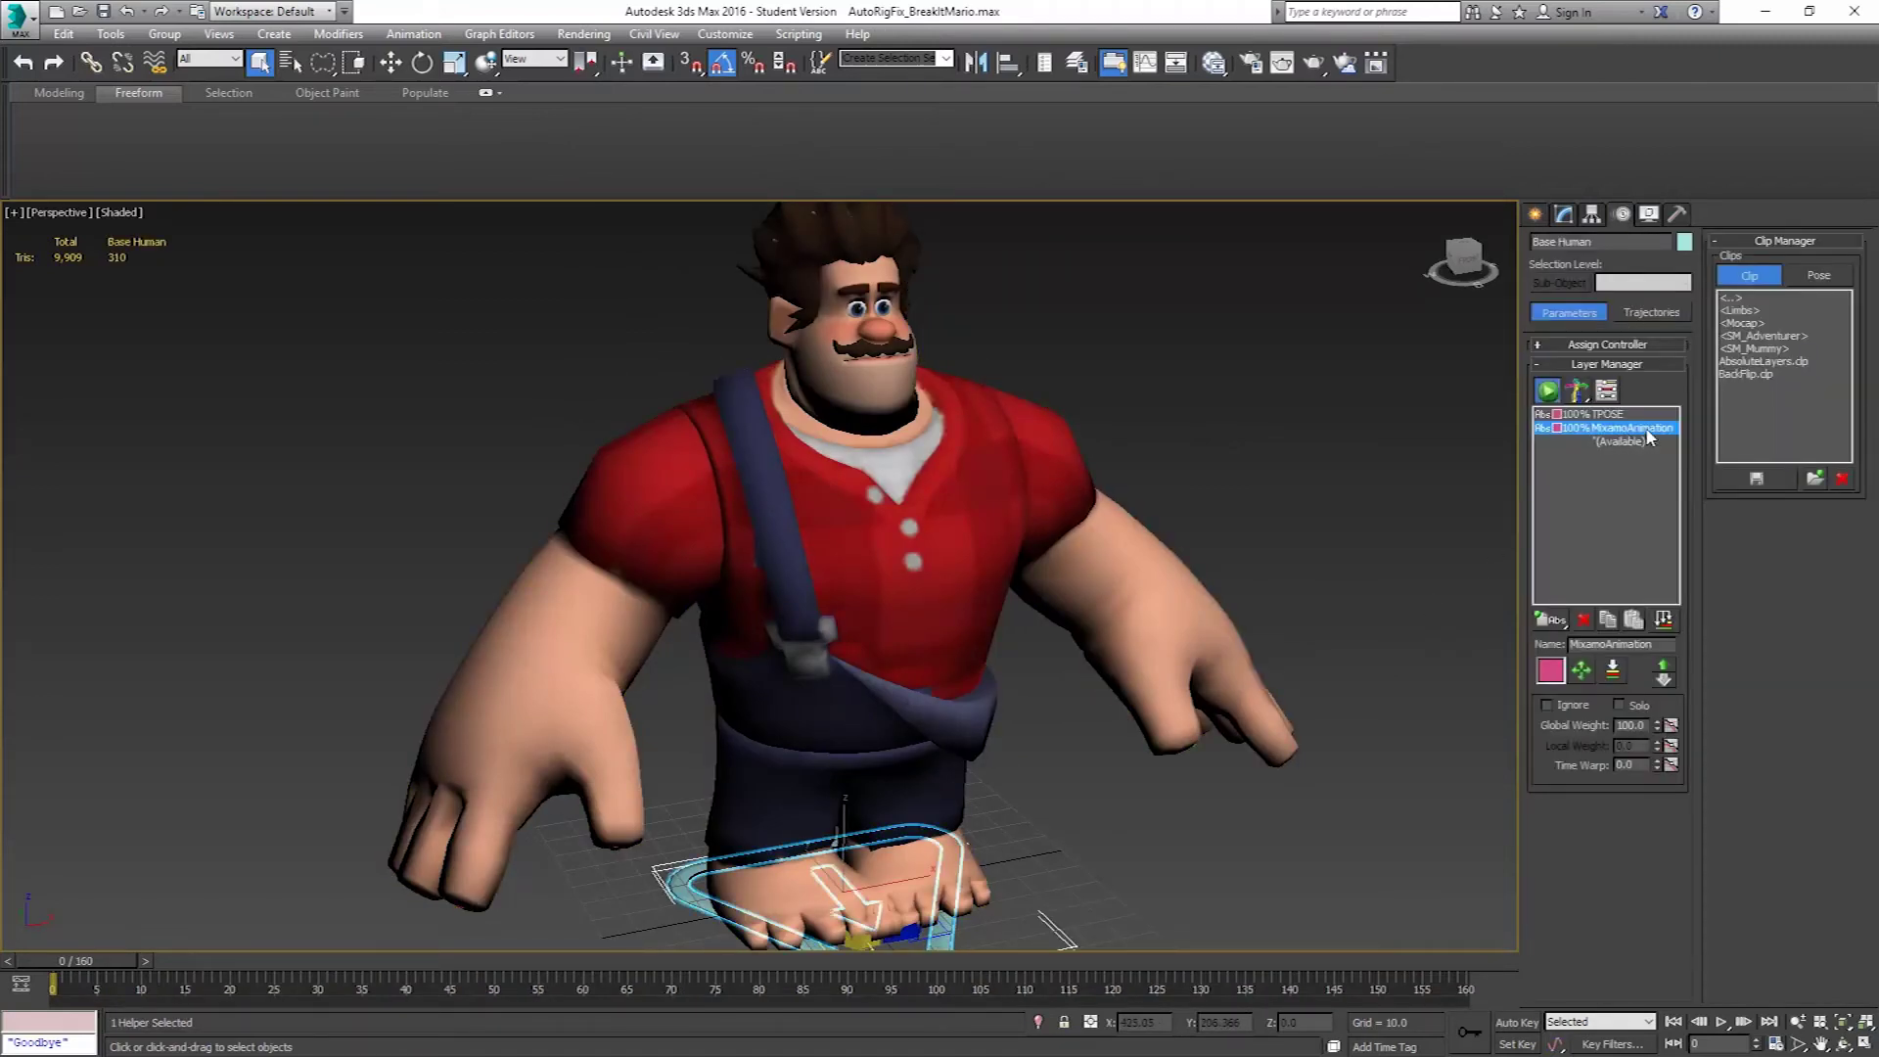
scroll(1101, 475, "down", 4)
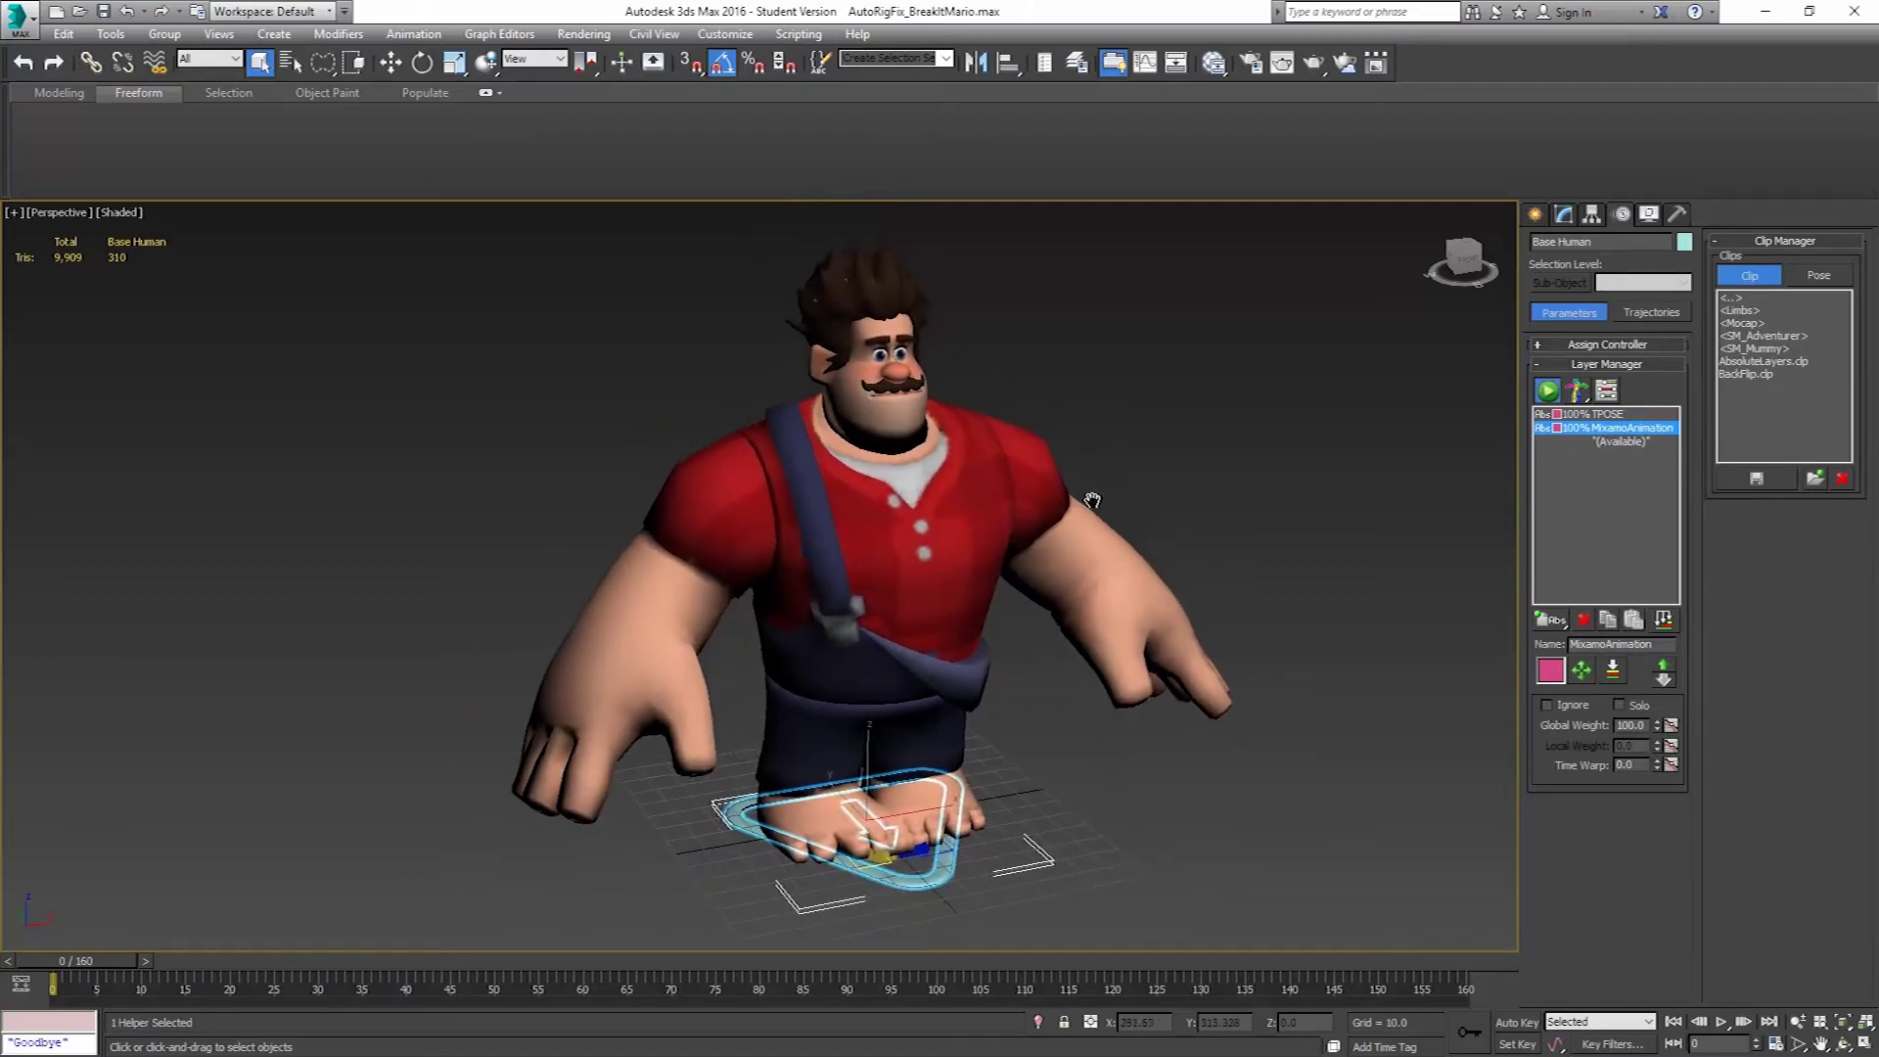
Import mutant_swiping.fbx onto the rig, accepting the FBX import settings.
left_click(17, 16)
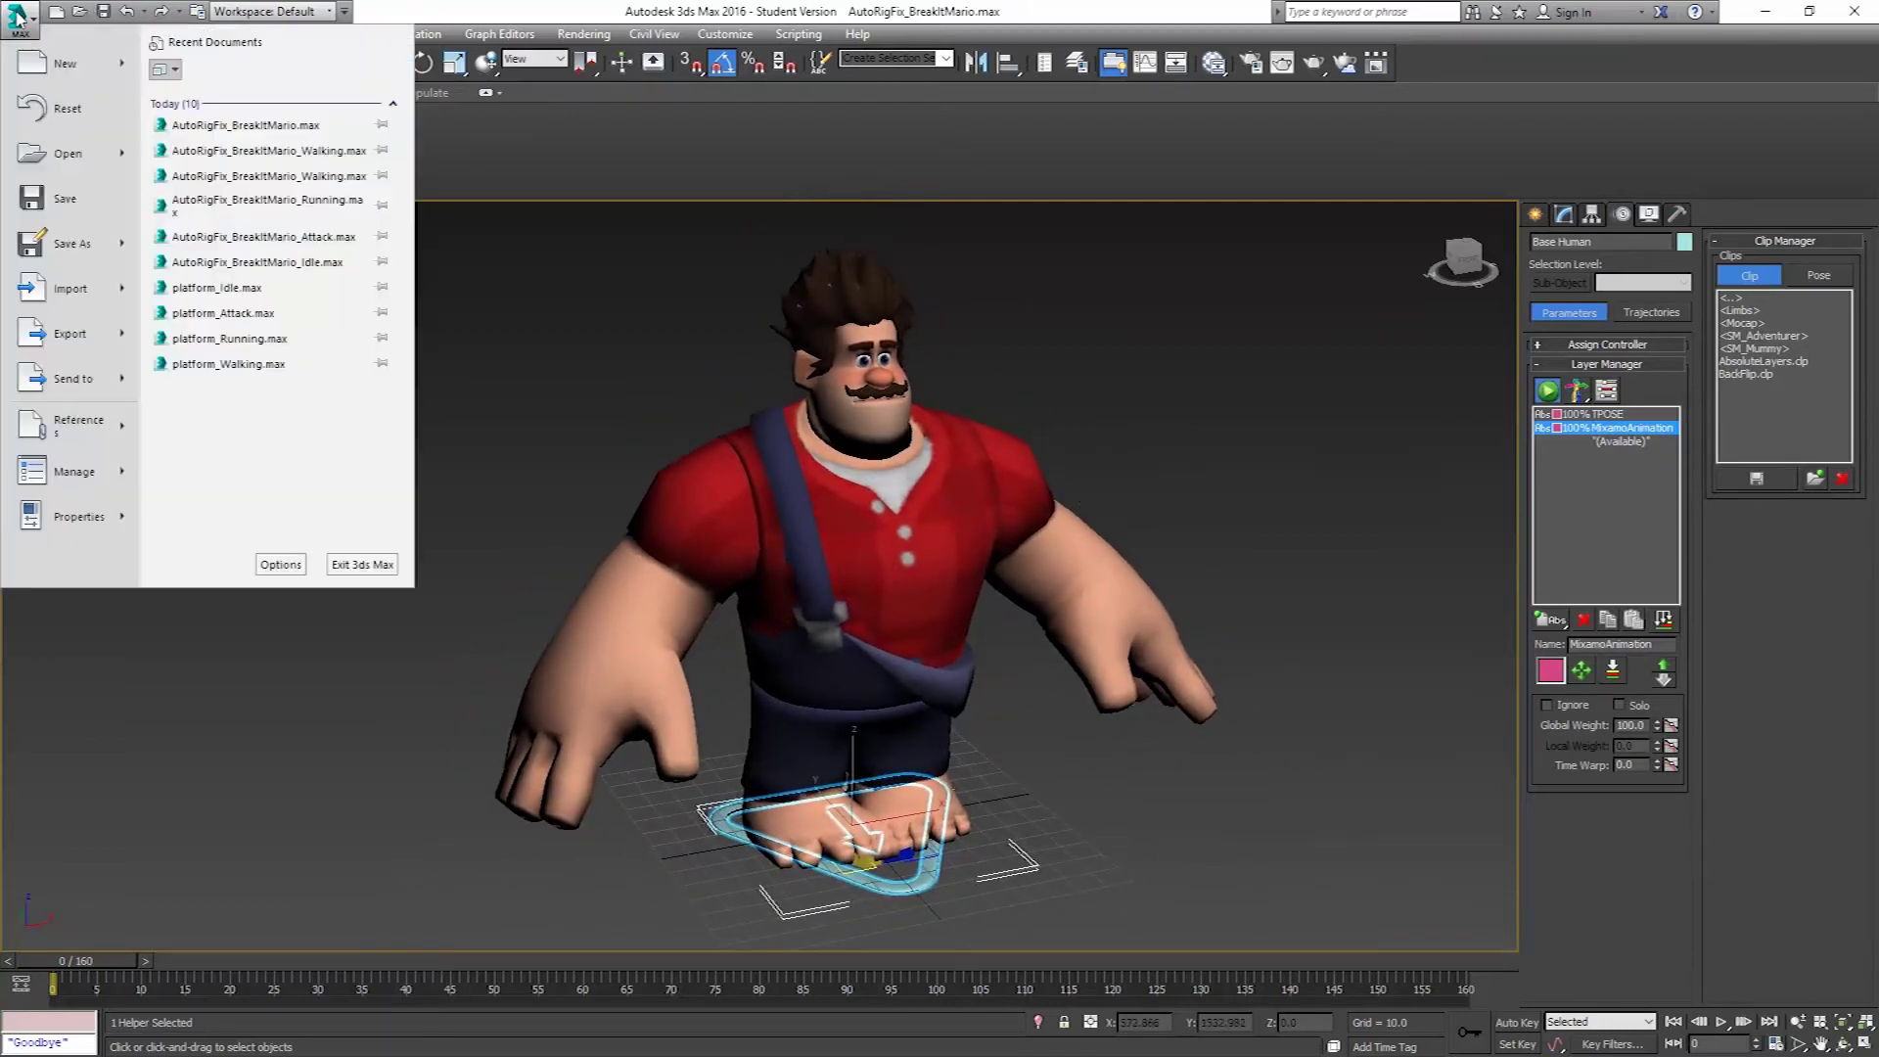
left_click(106, 281)
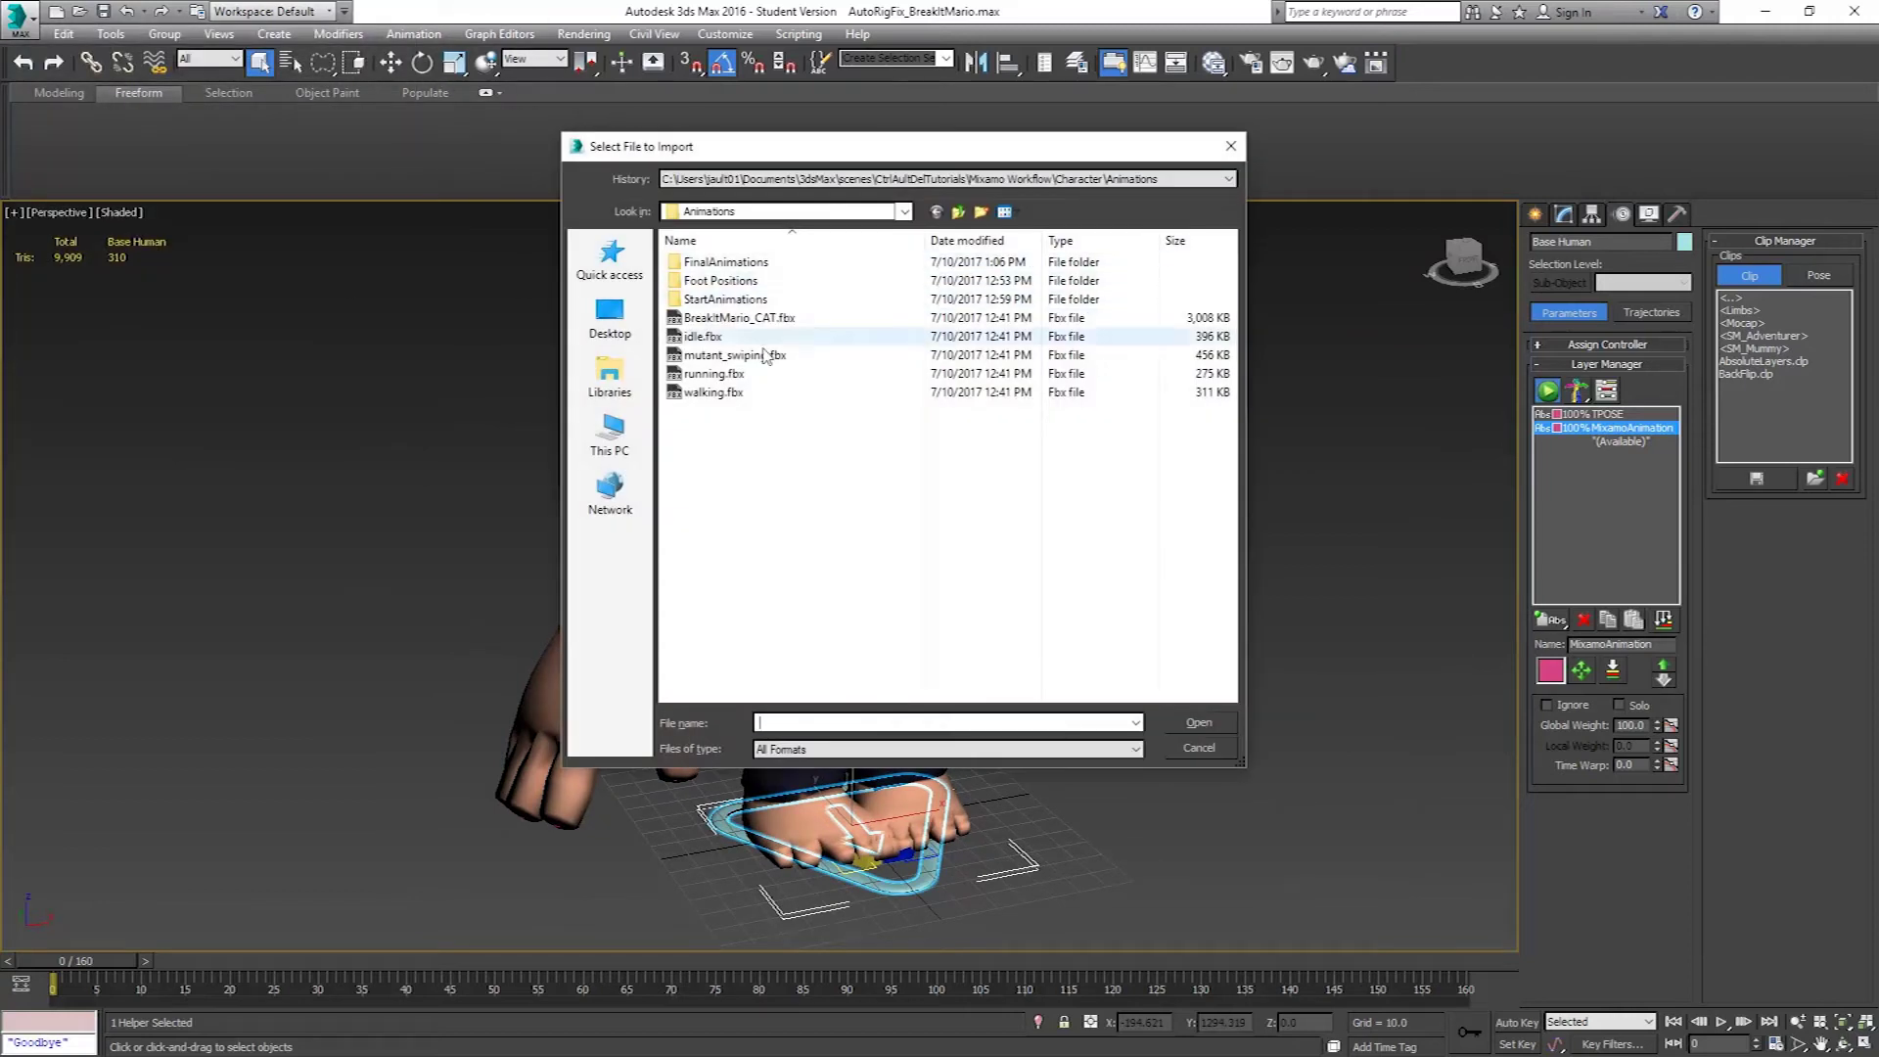
left_click(728, 358)
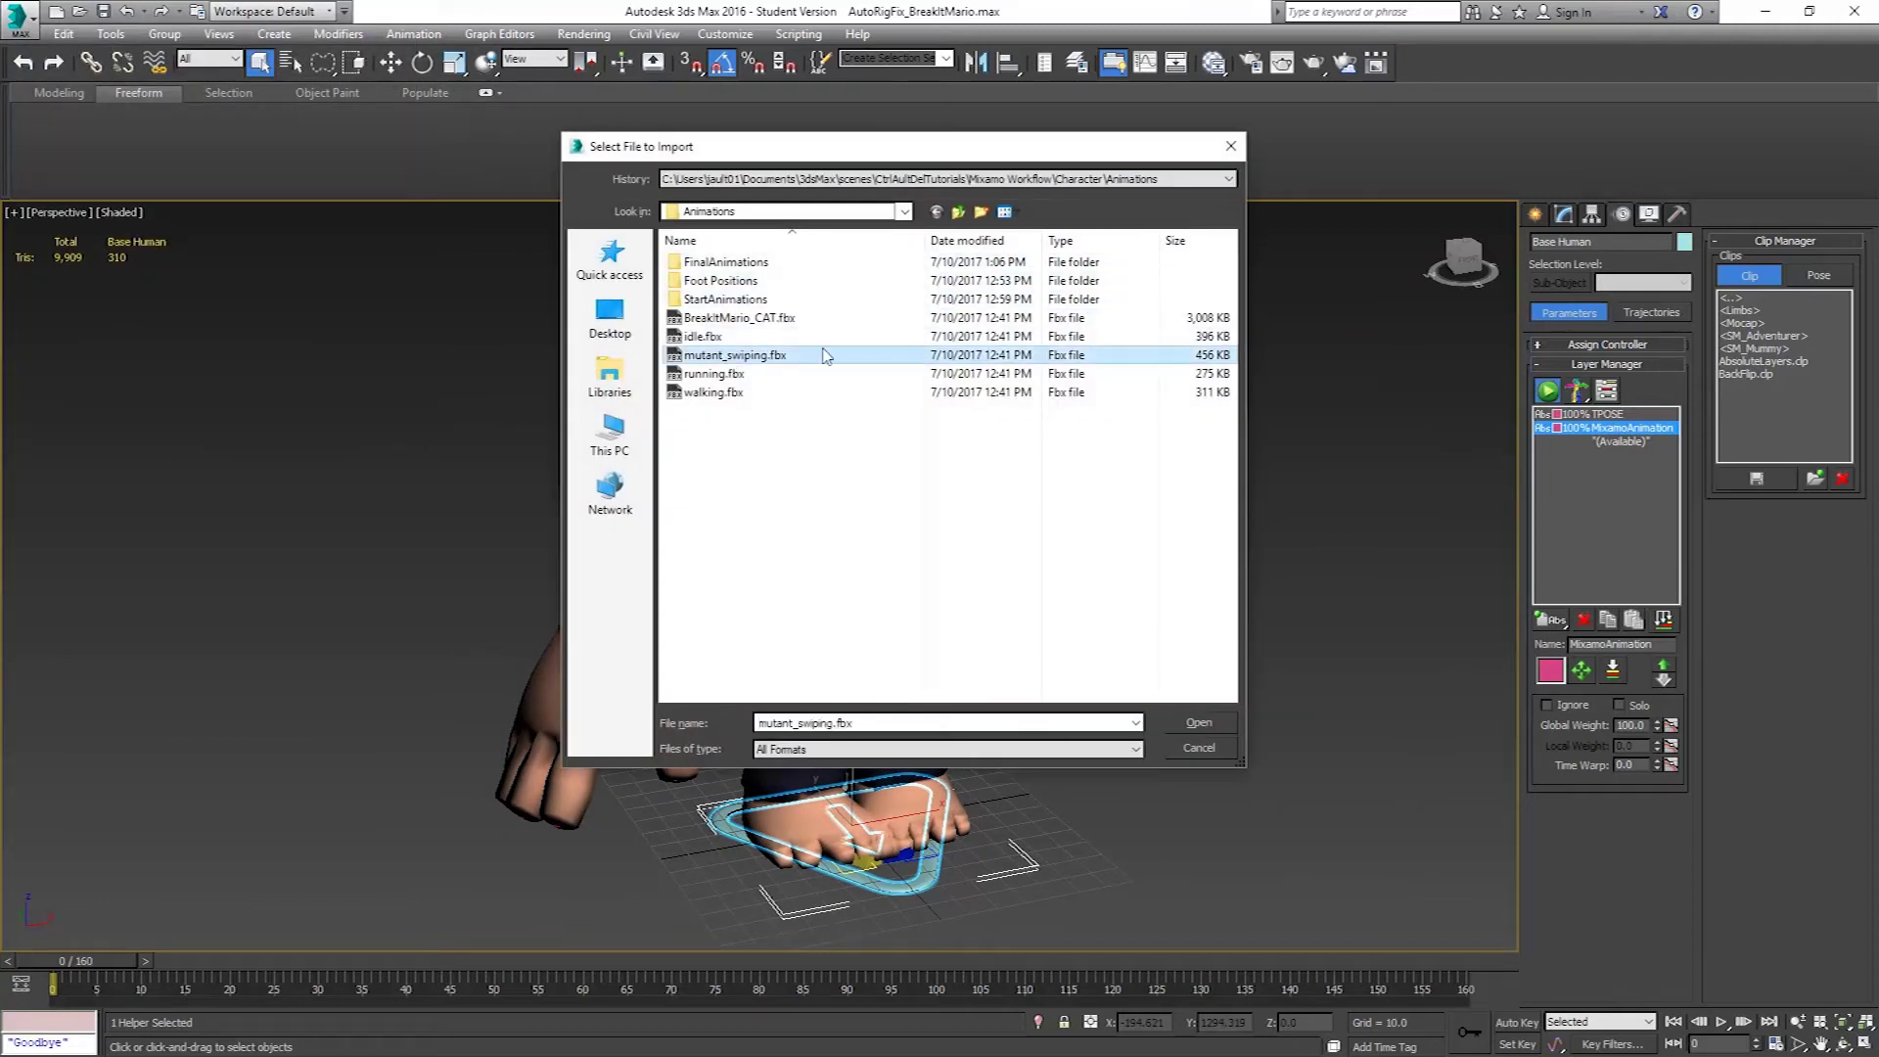
left_click(1204, 723)
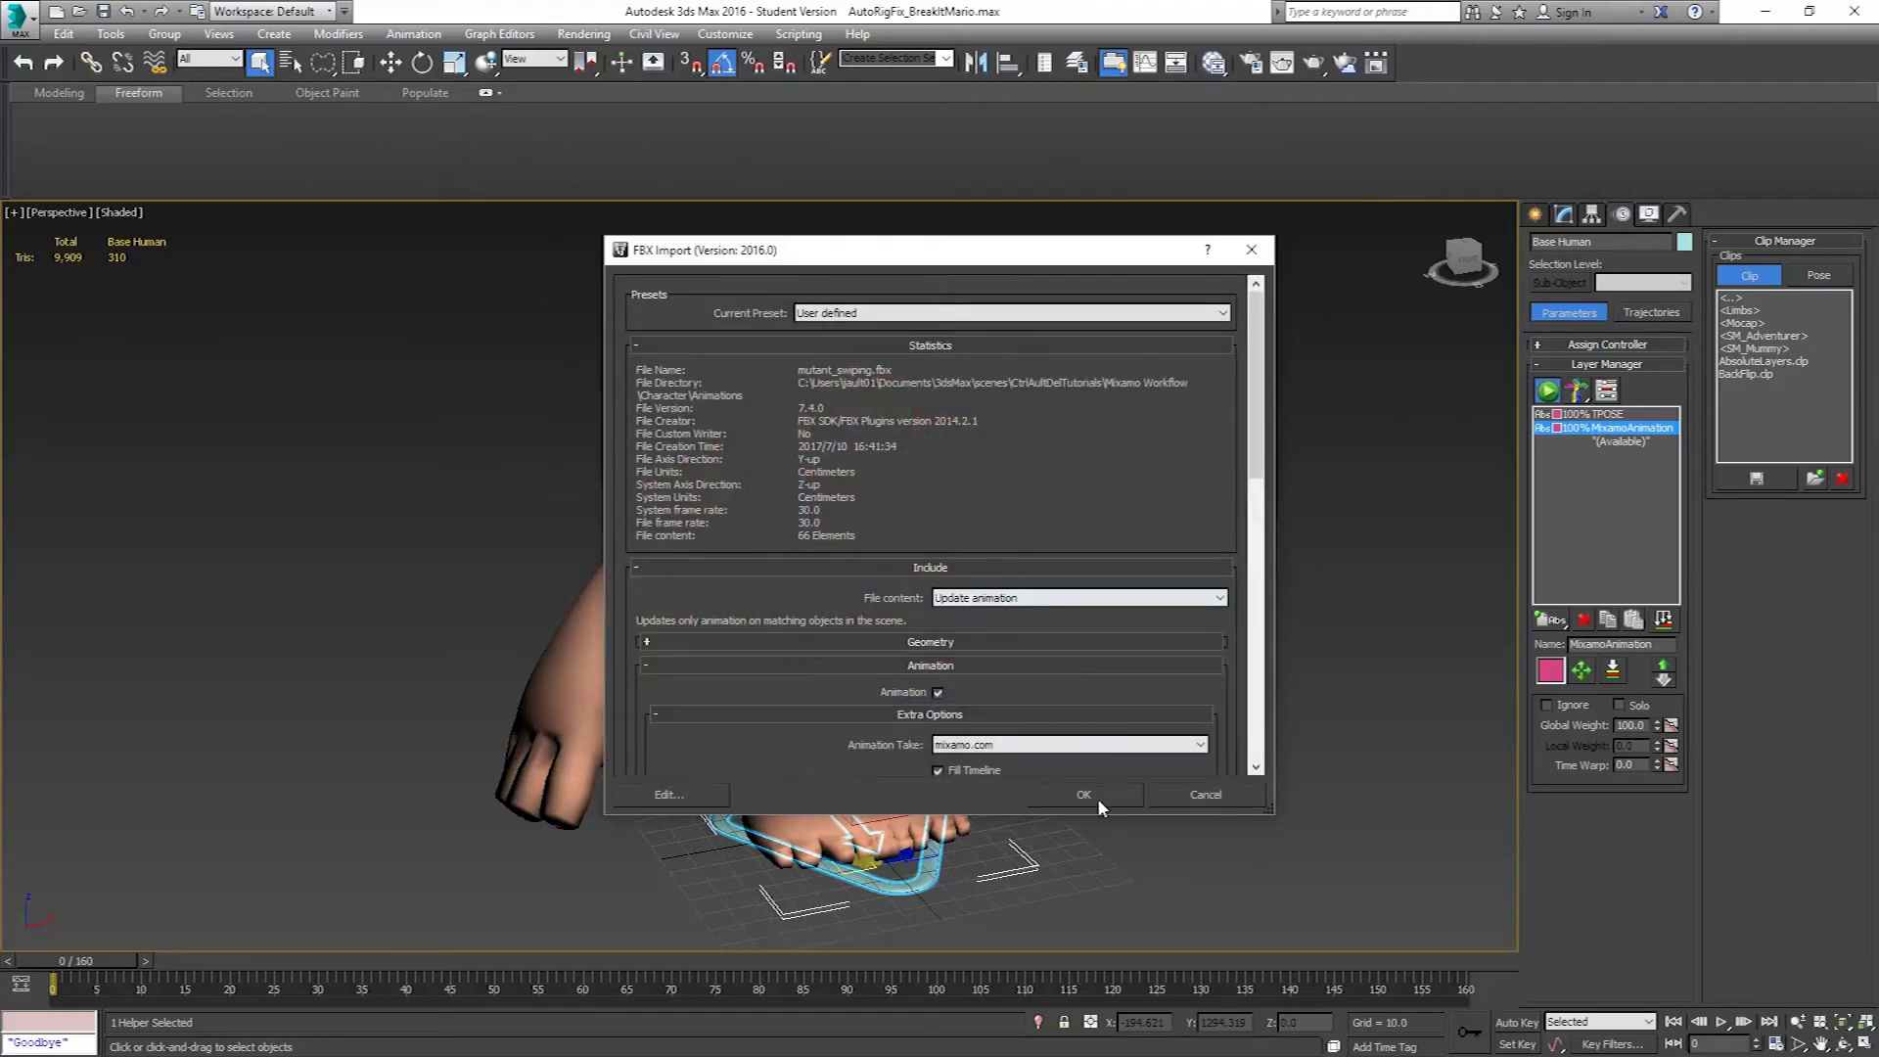
left_click(1084, 794)
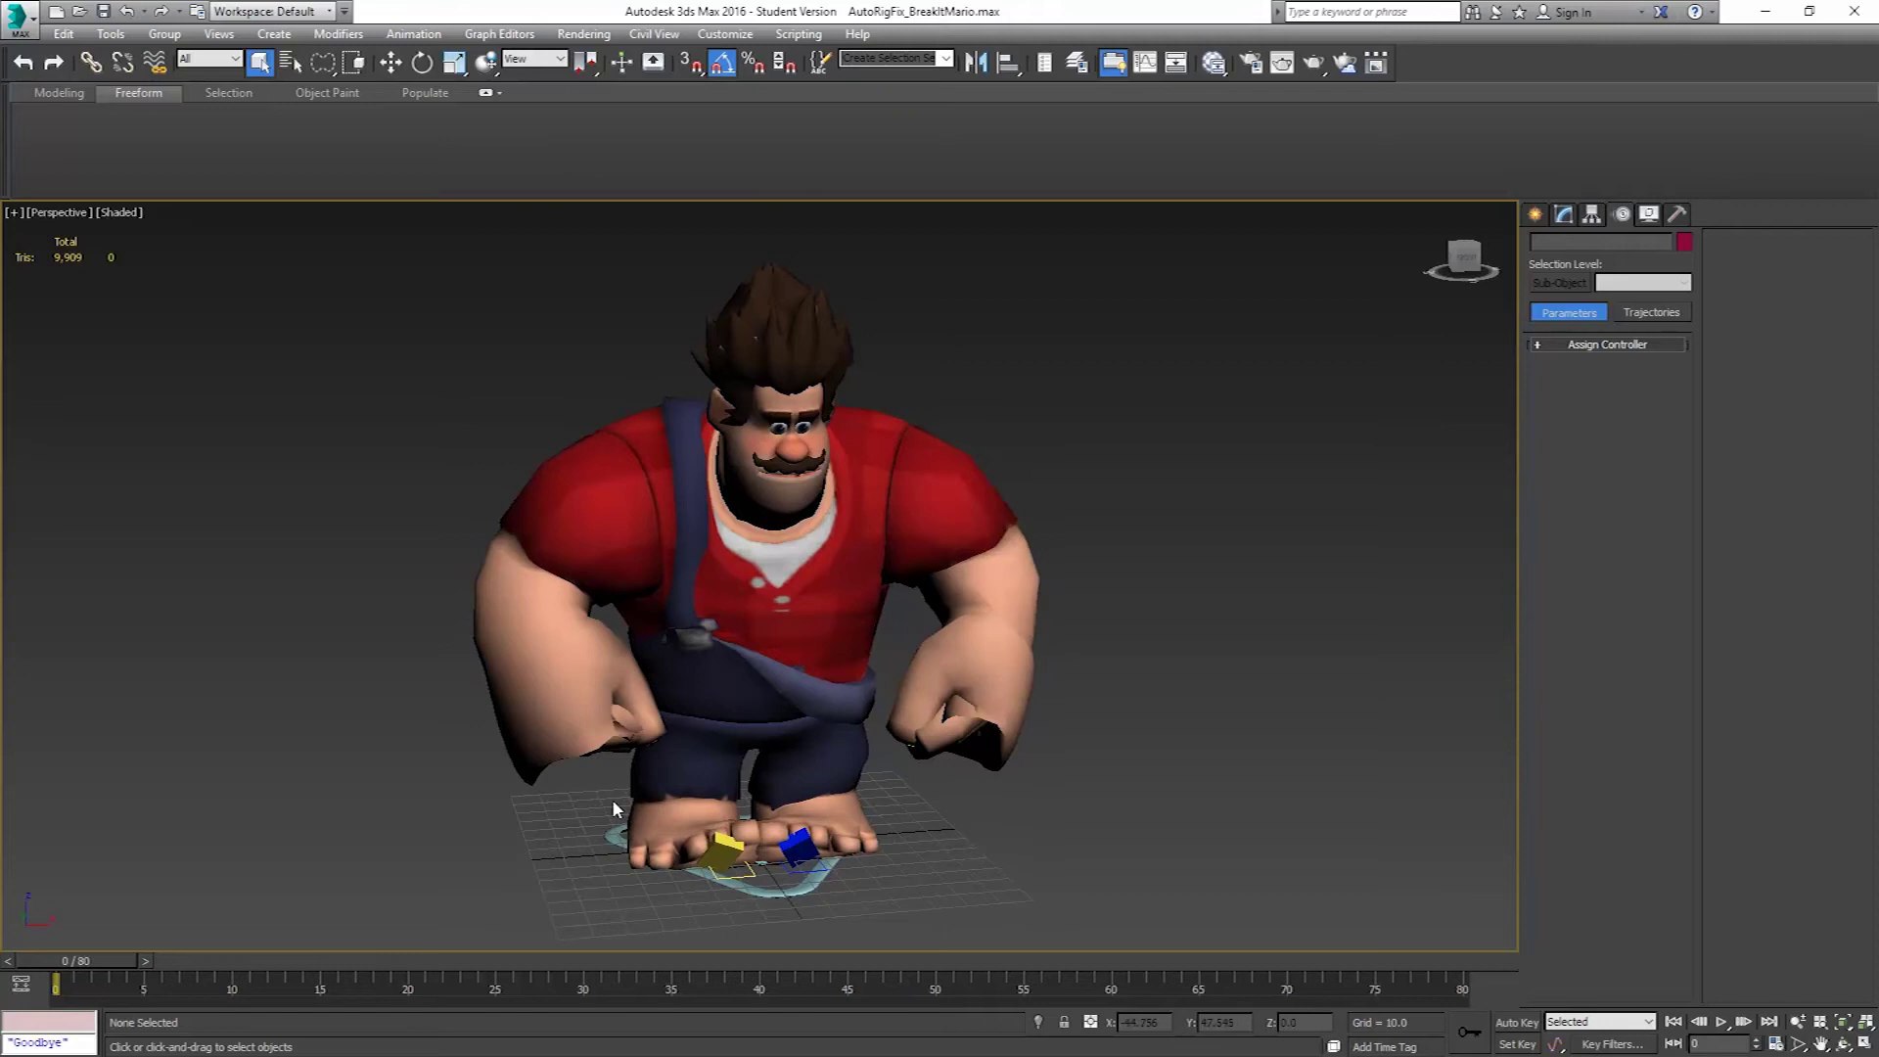
Hide the Mario mesh so the rig bones are visible.
key("F3")
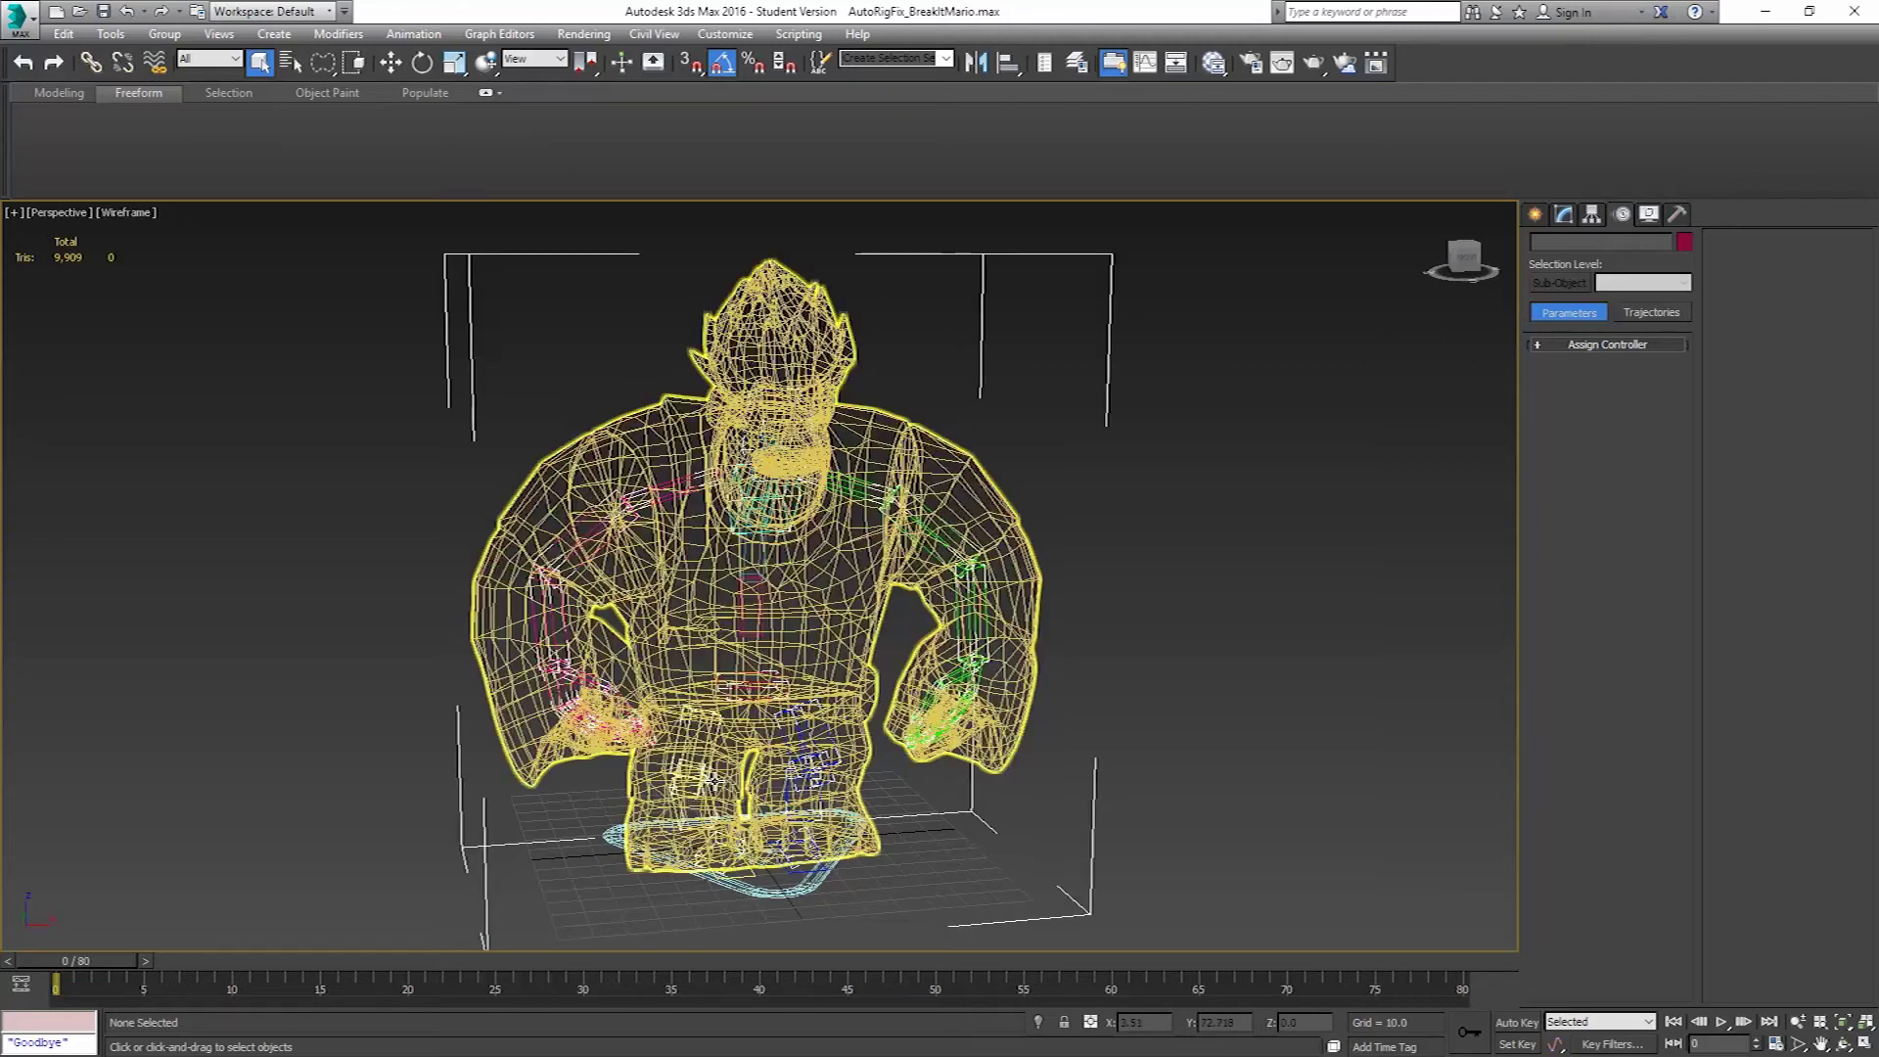
left_click(873, 533)
right_click(873, 533)
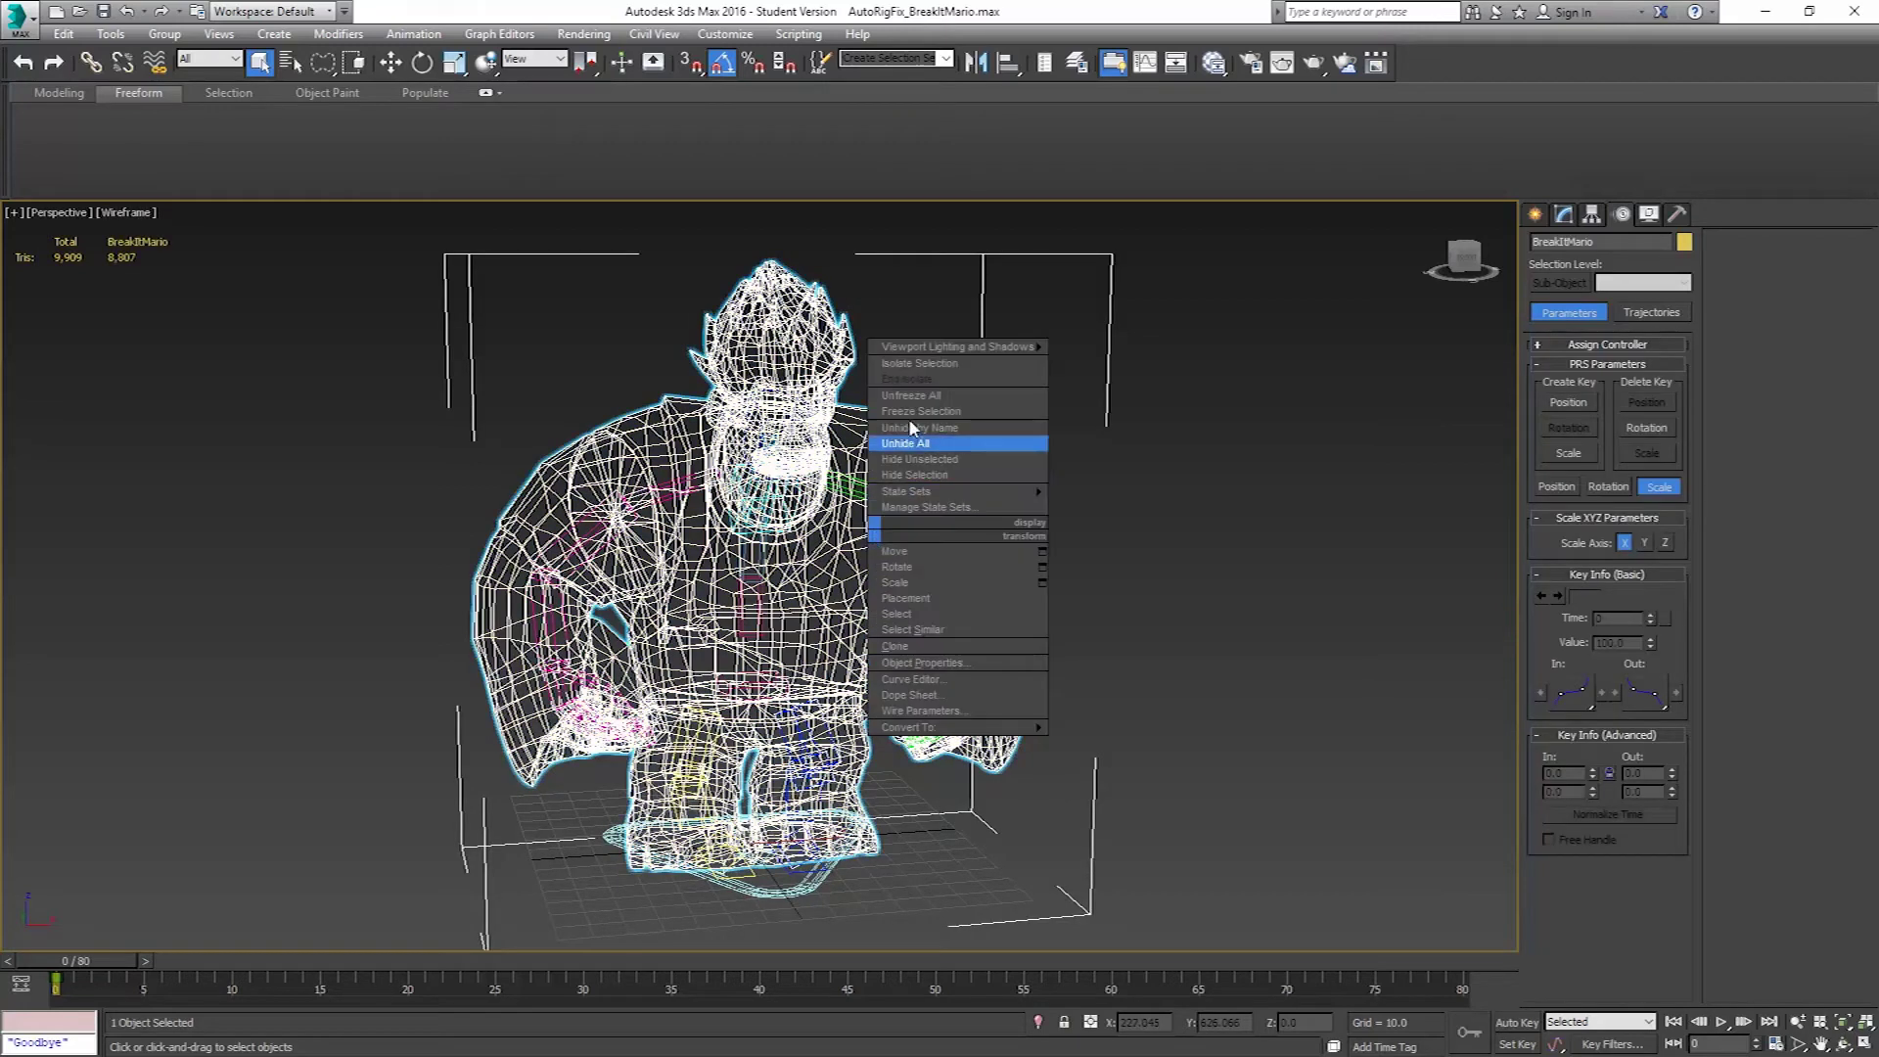
left_click(913, 477)
key("F3")
scroll(839, 583, "up", 5)
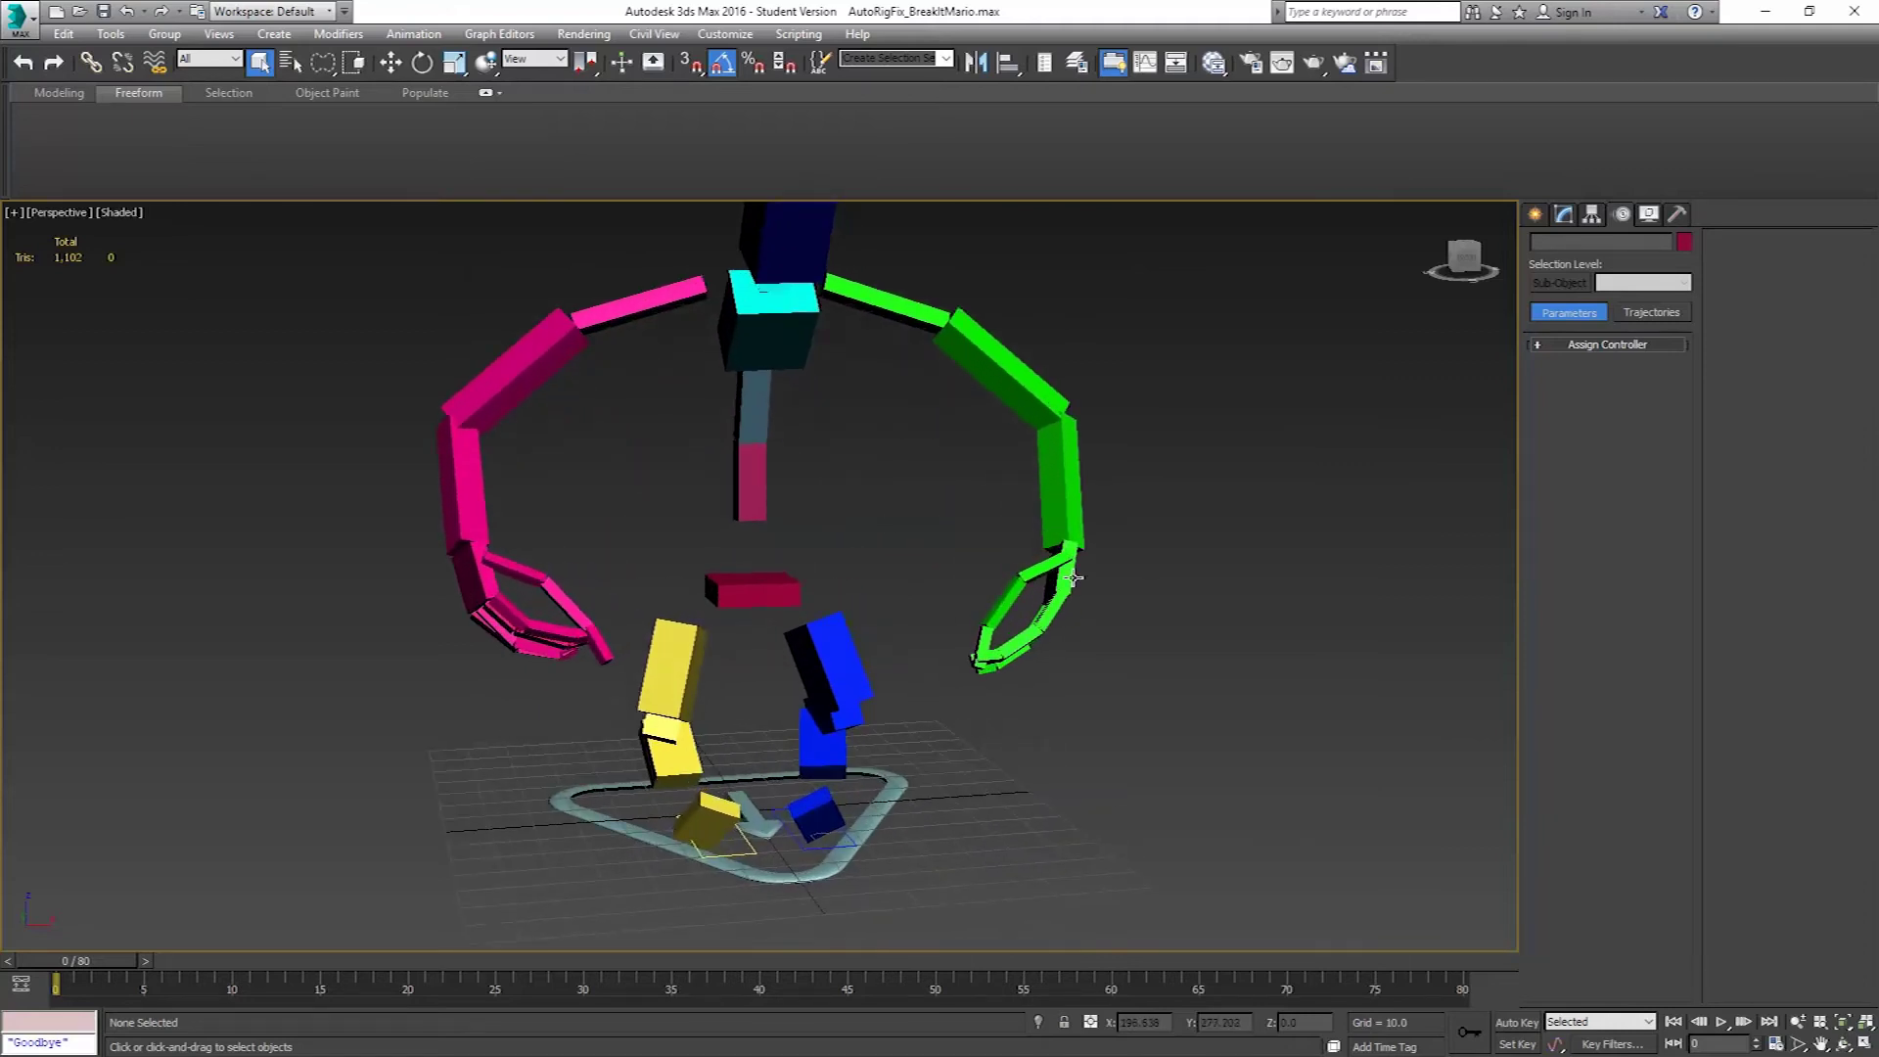
Set the MixamoAnimation layer local weight to 0 on the green and pink palms.
left_click(1074, 578)
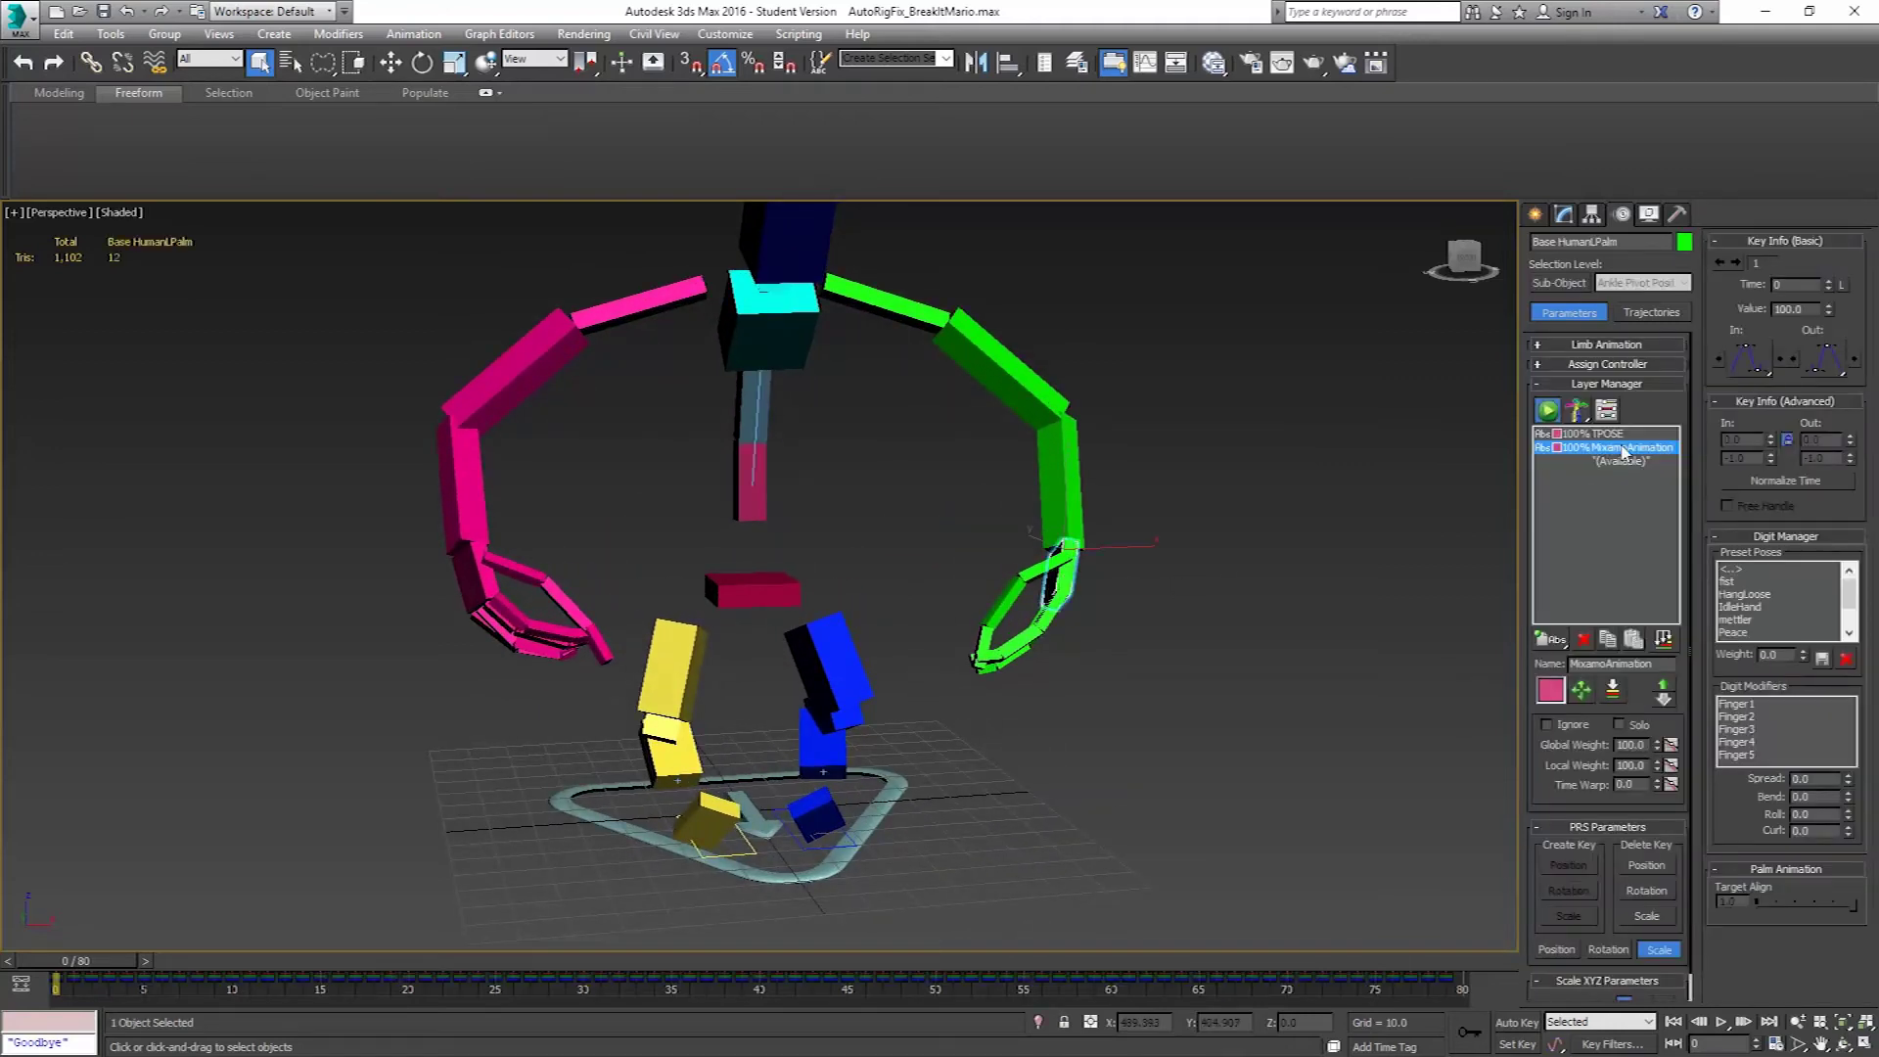
right_click(1658, 770)
left_click(475, 576)
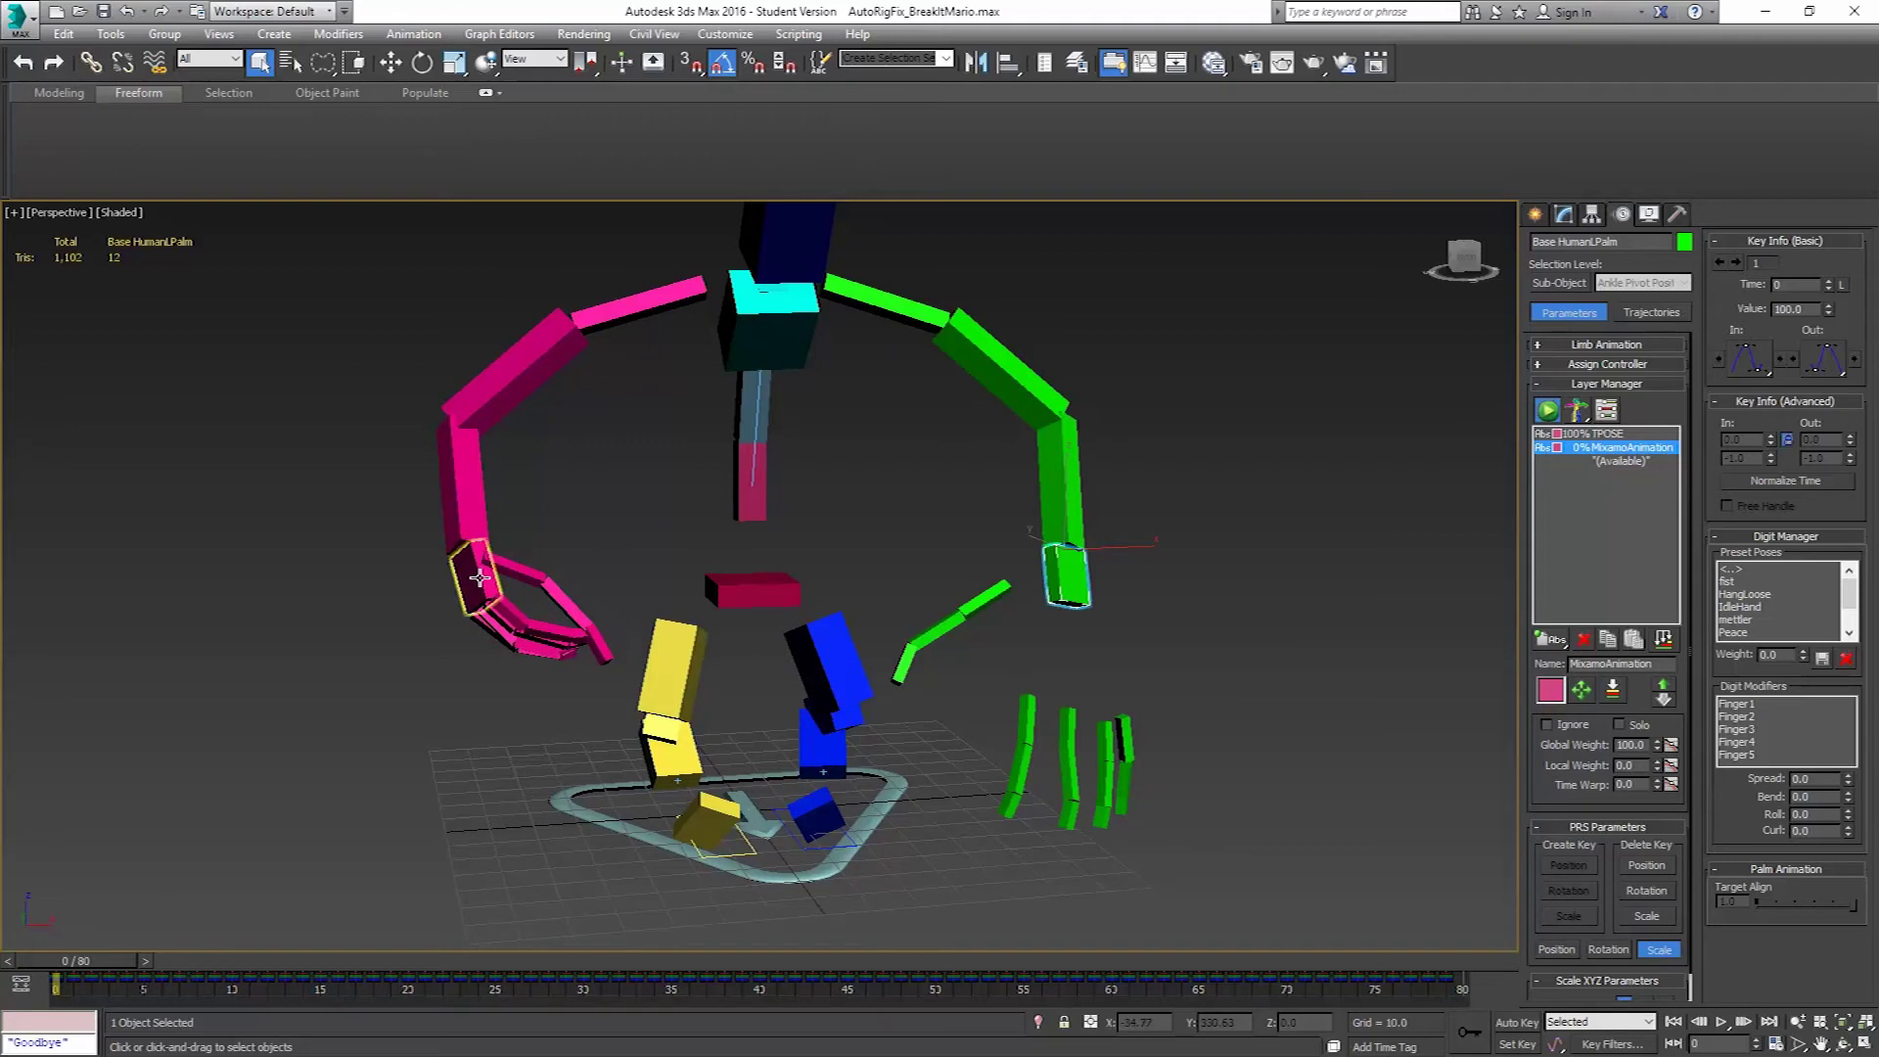
right_click(1659, 769)
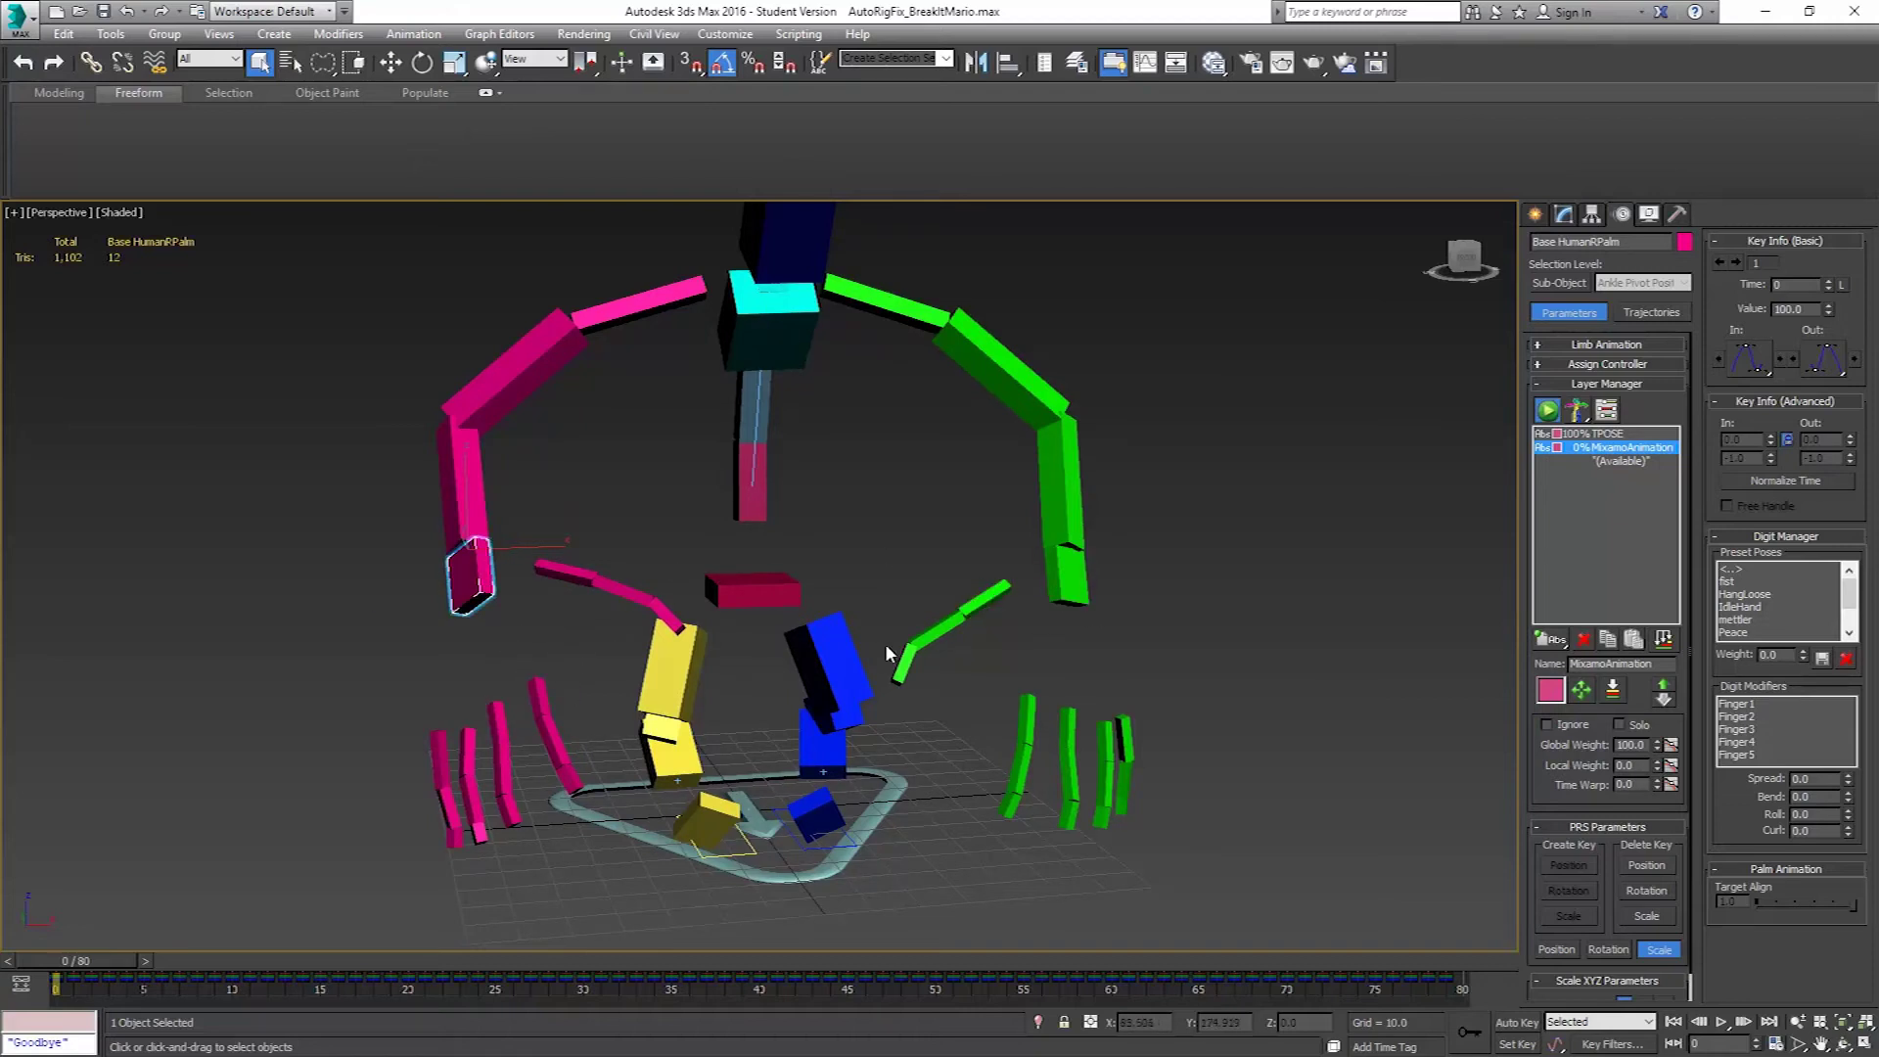
left_click(850, 639)
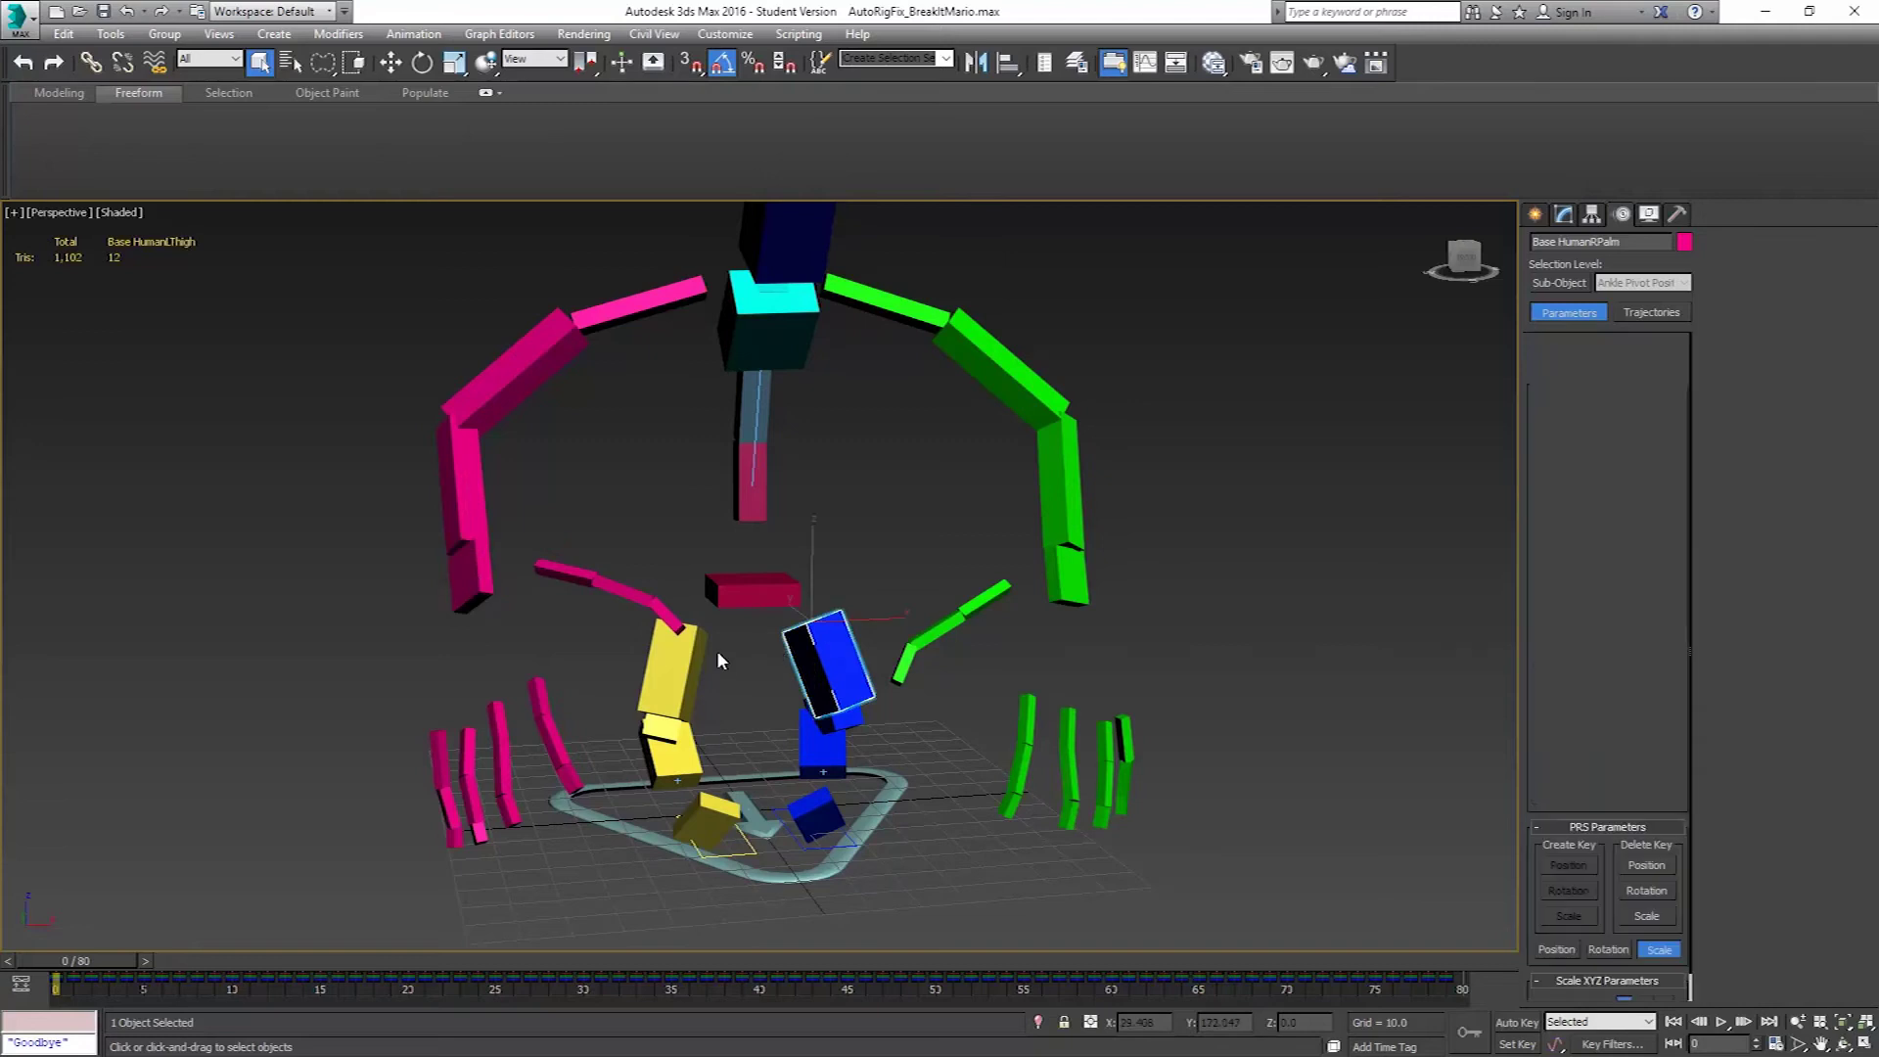
Select both leg chains and the platform, and delete all their animation keys.
left_click(675, 665, "ctrl")
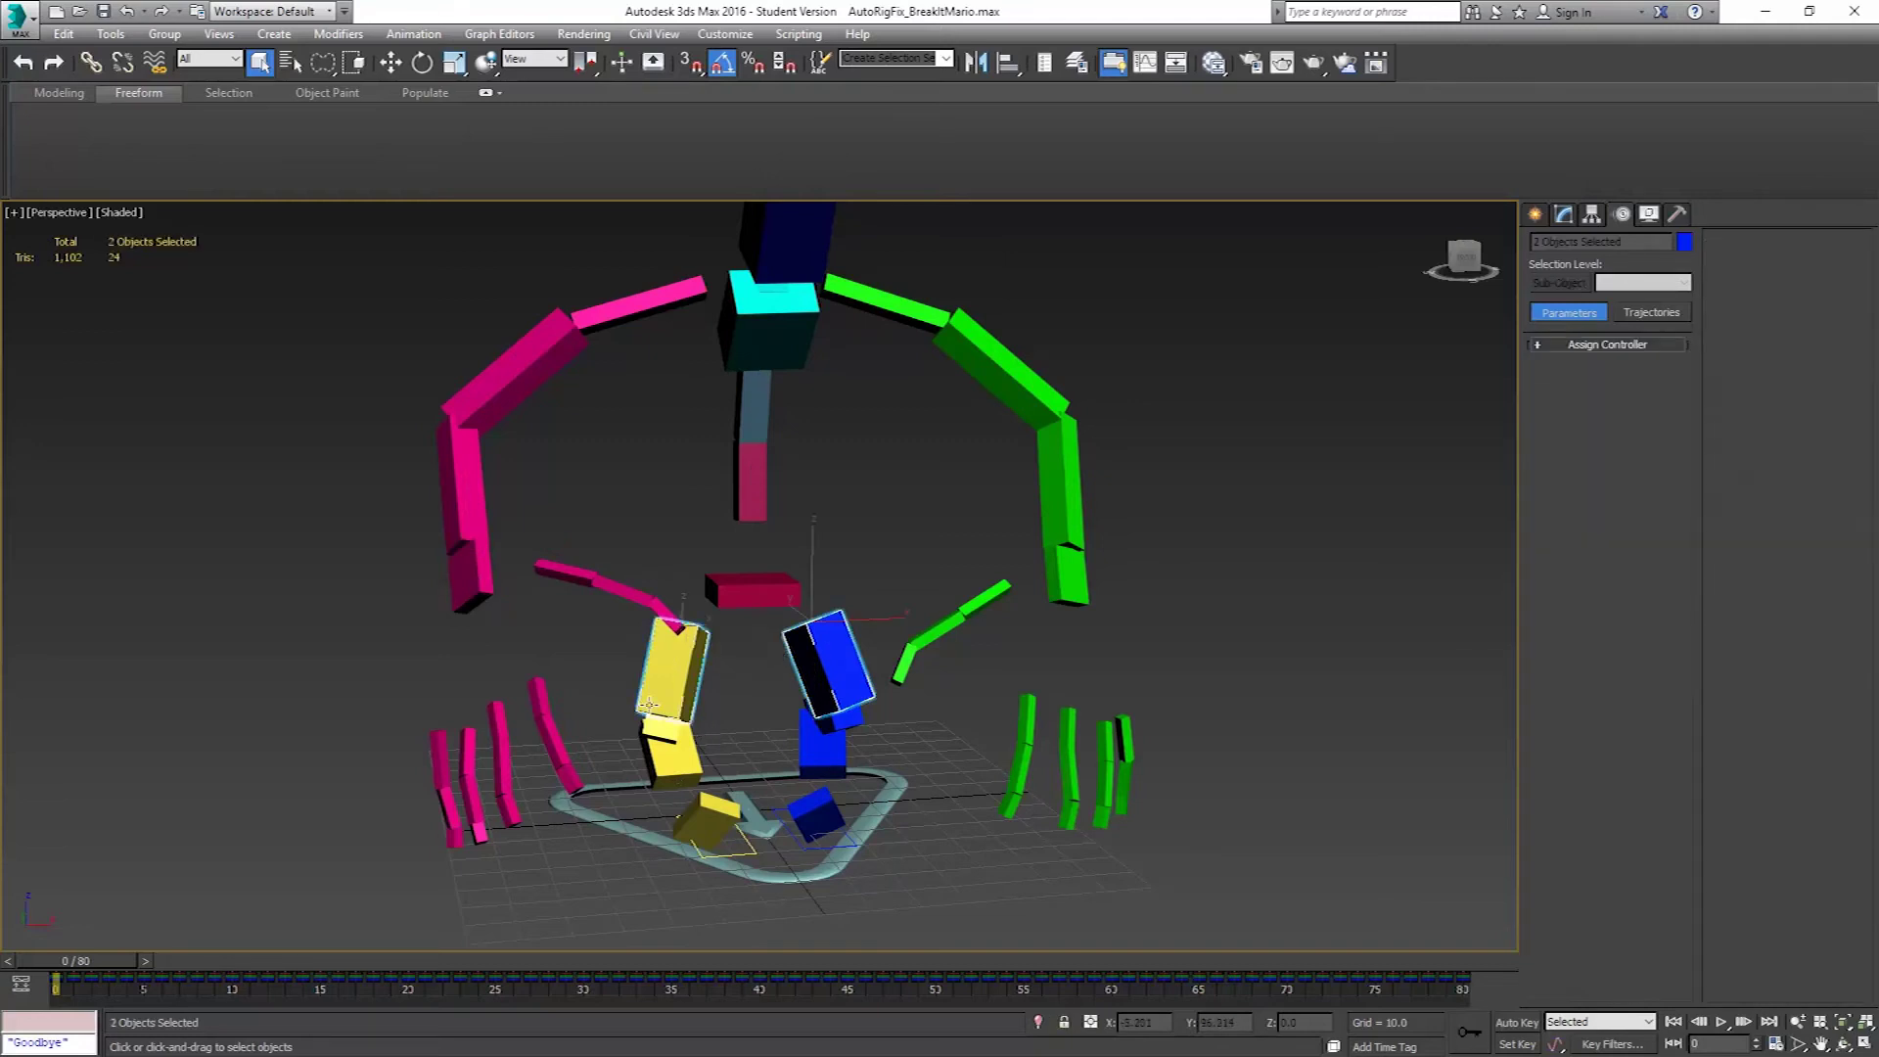
mouse_move(914, 880)
left_mouse_down("ctrl")
mouse_move(832, 701)
mouse_move(703, 714)
left_mouse_up("ctrl")
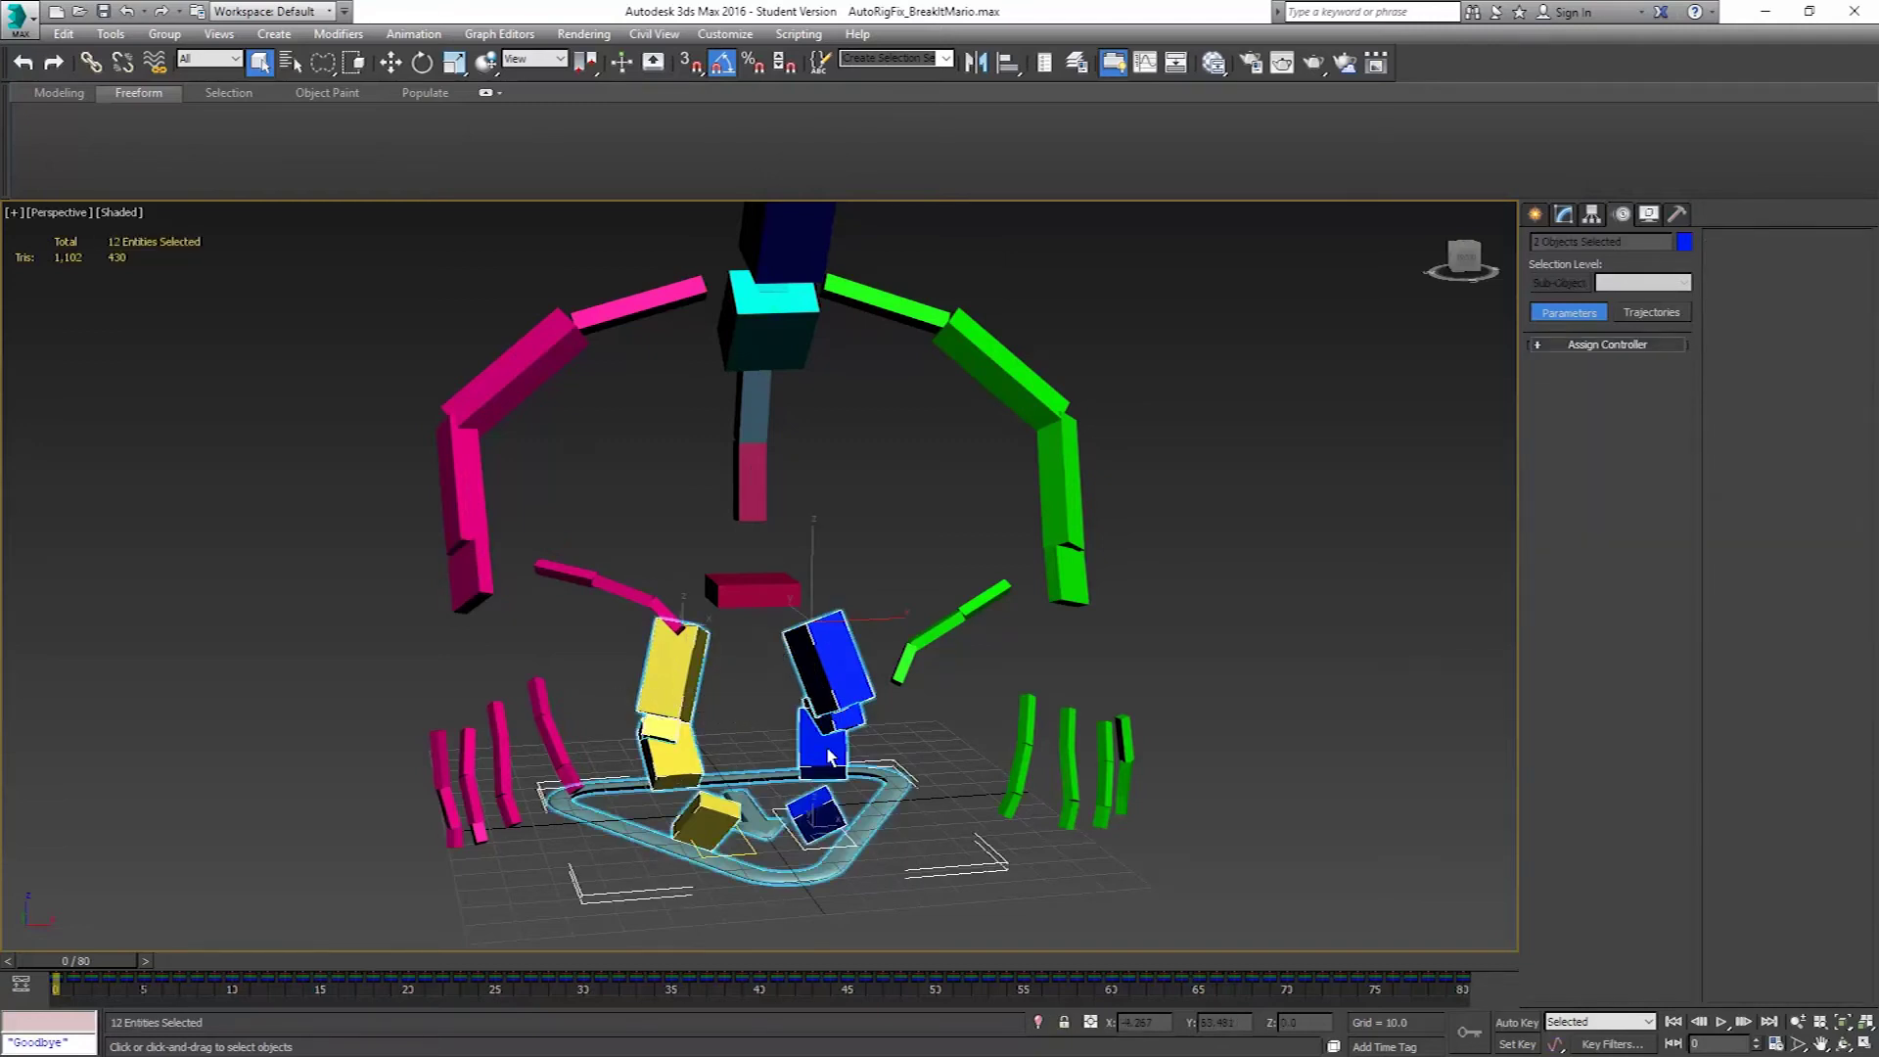
left_click_drag(323, 62, 323, 88)
left_click_drag(632, 675, 791, 841)
left_click_drag(869, 927, 871, 927)
left_click_drag(1491, 1001, 44, 998)
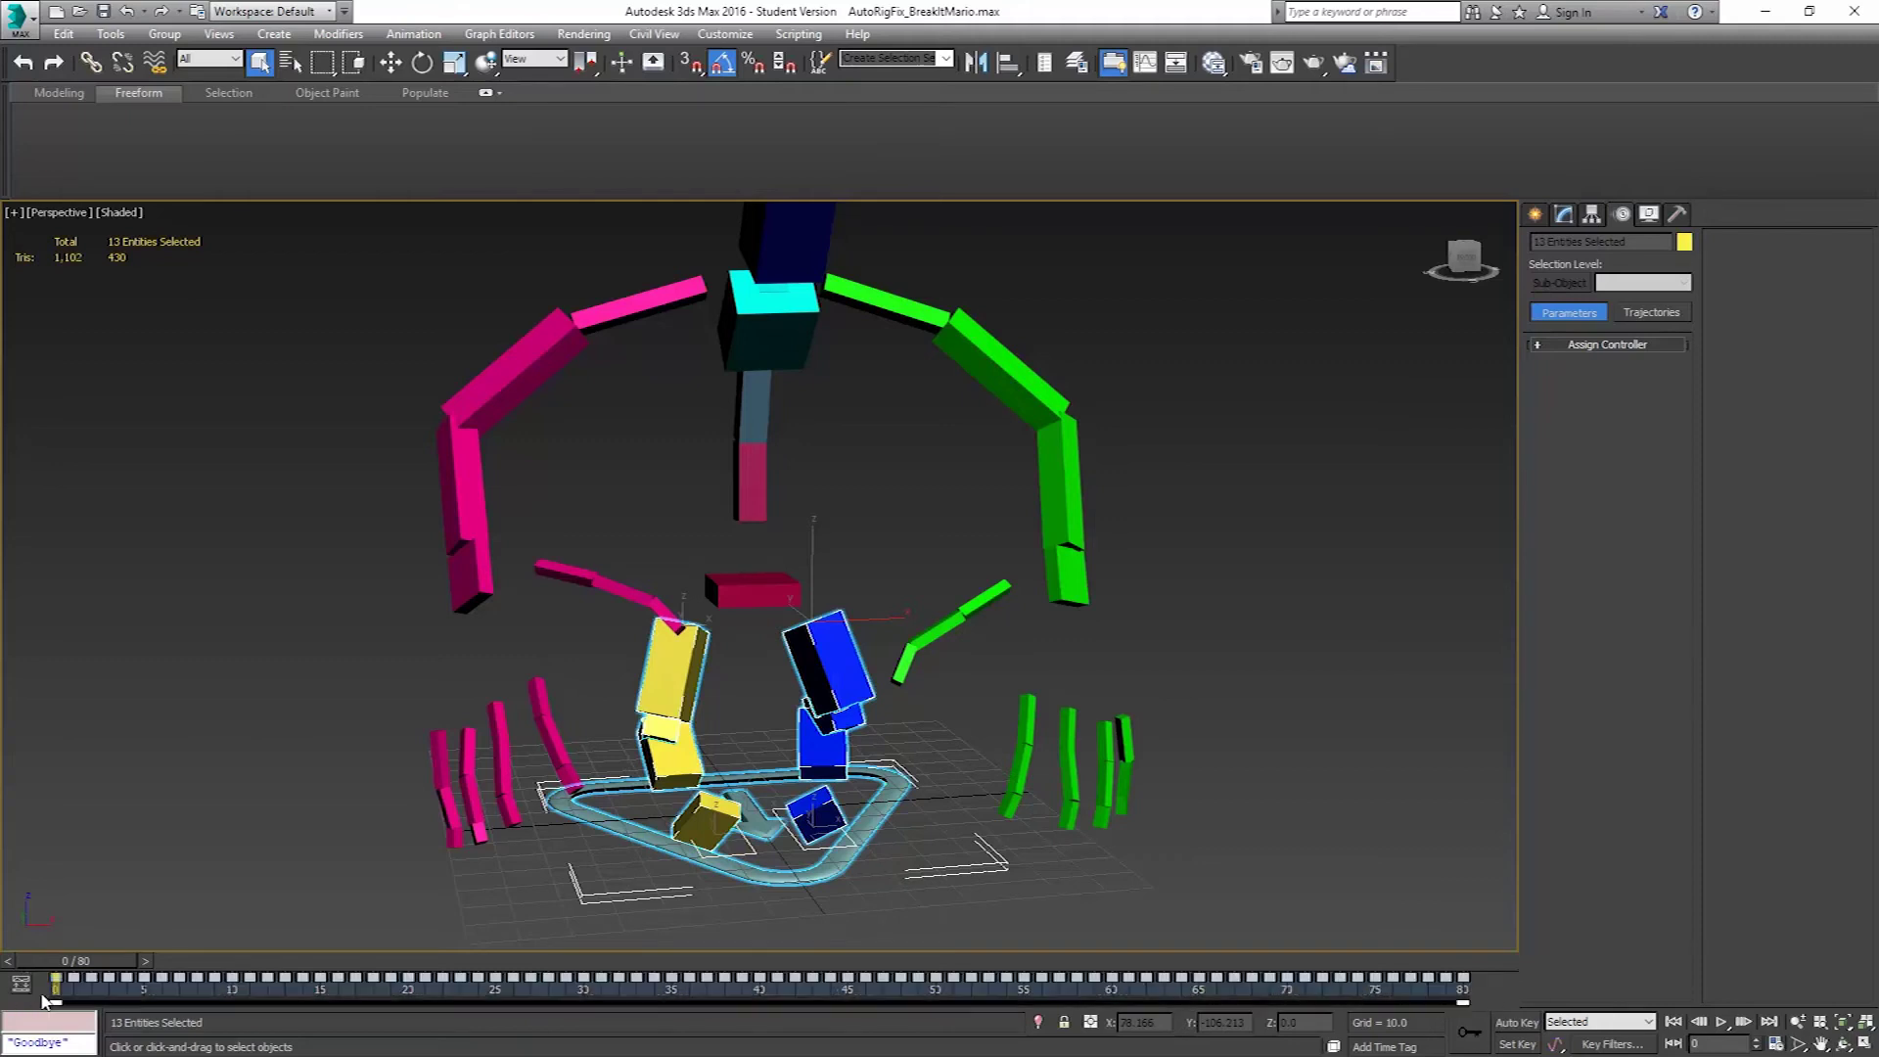
key("Delete")
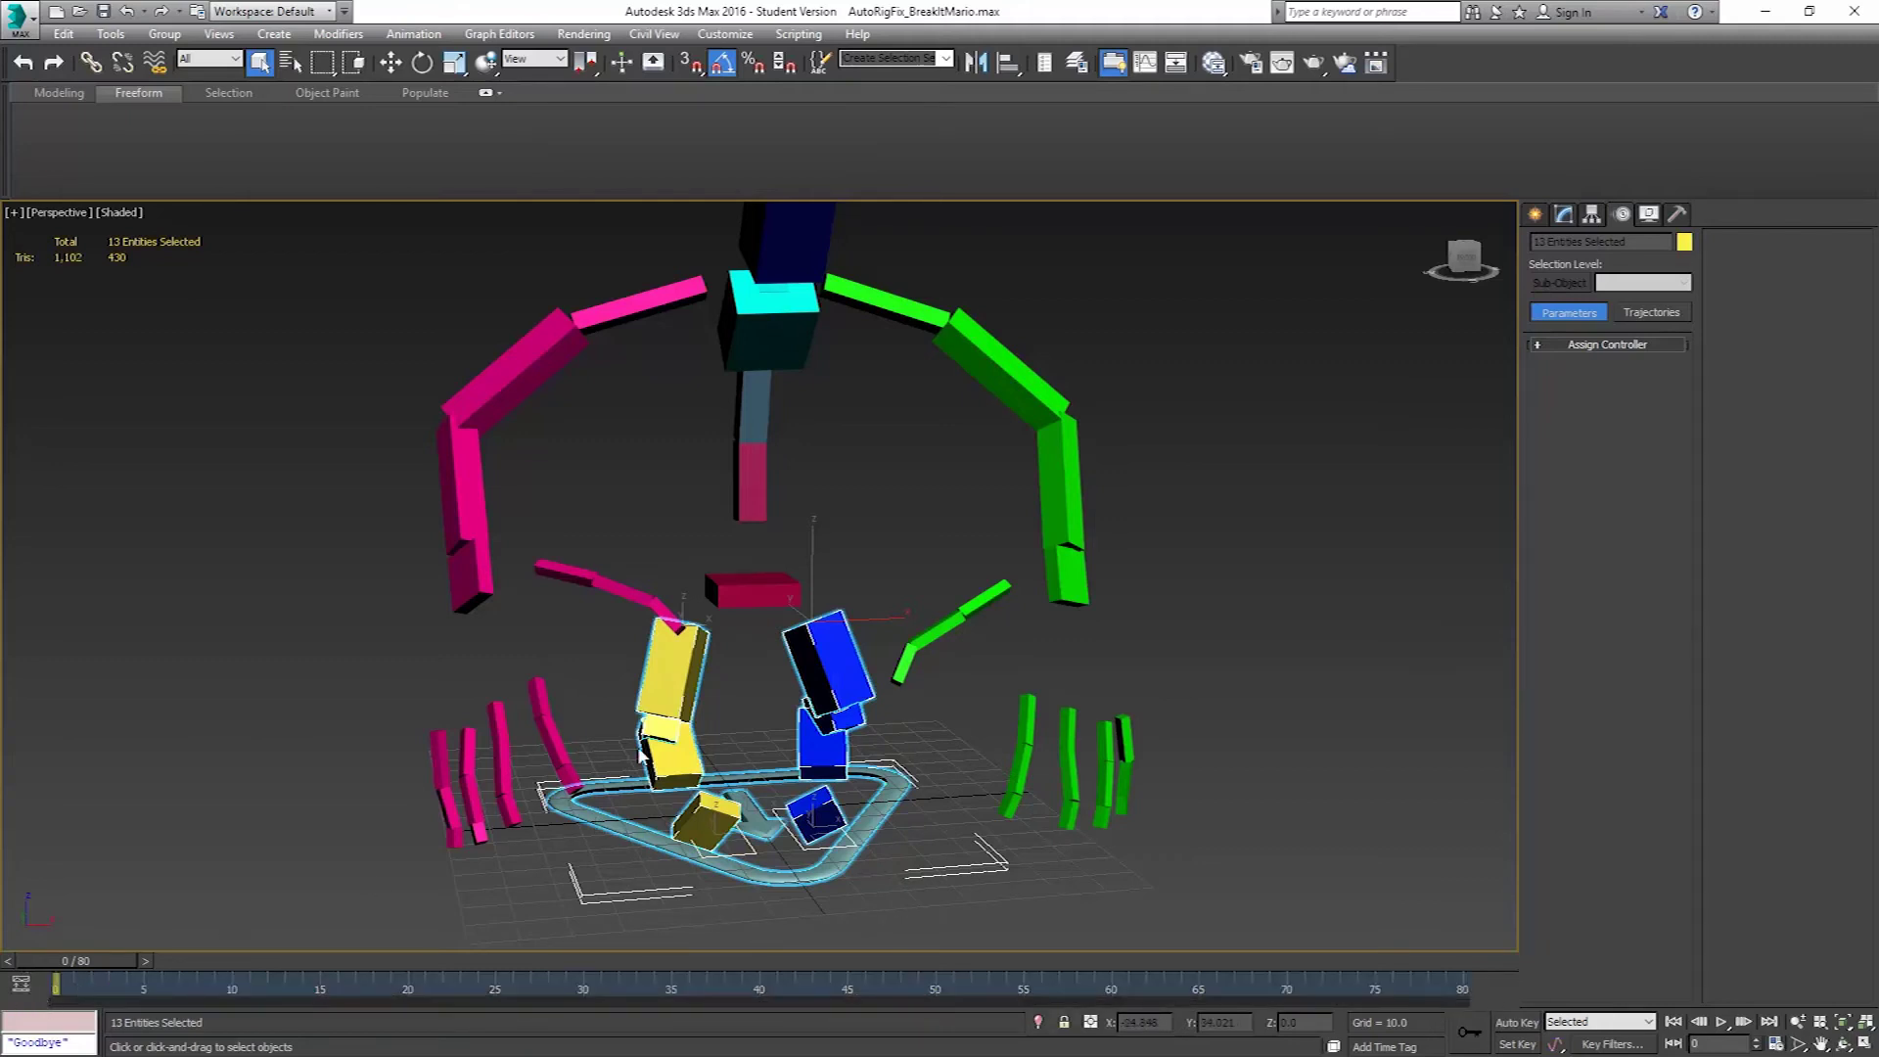
Set the MixamoAnimation layer local weight to 0 on the blue and yellow thighs.
left_click(817, 646)
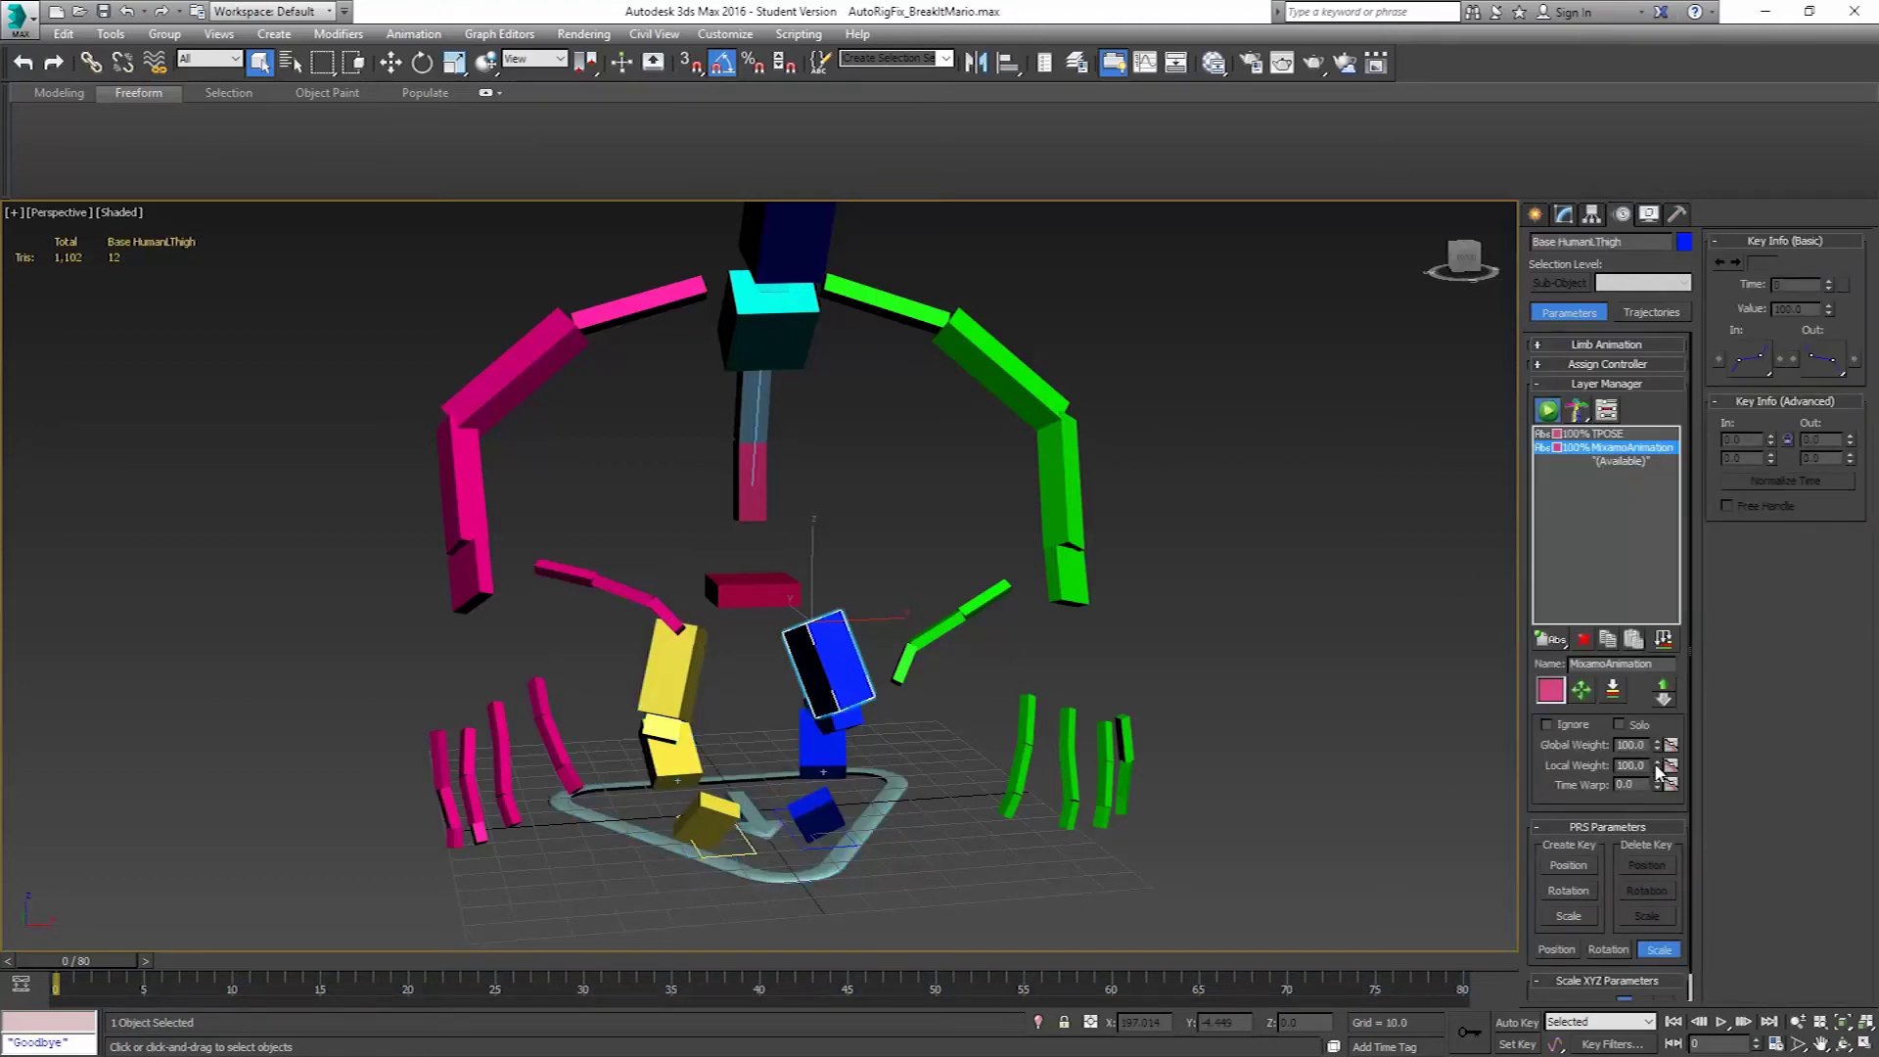
right_click(1657, 768)
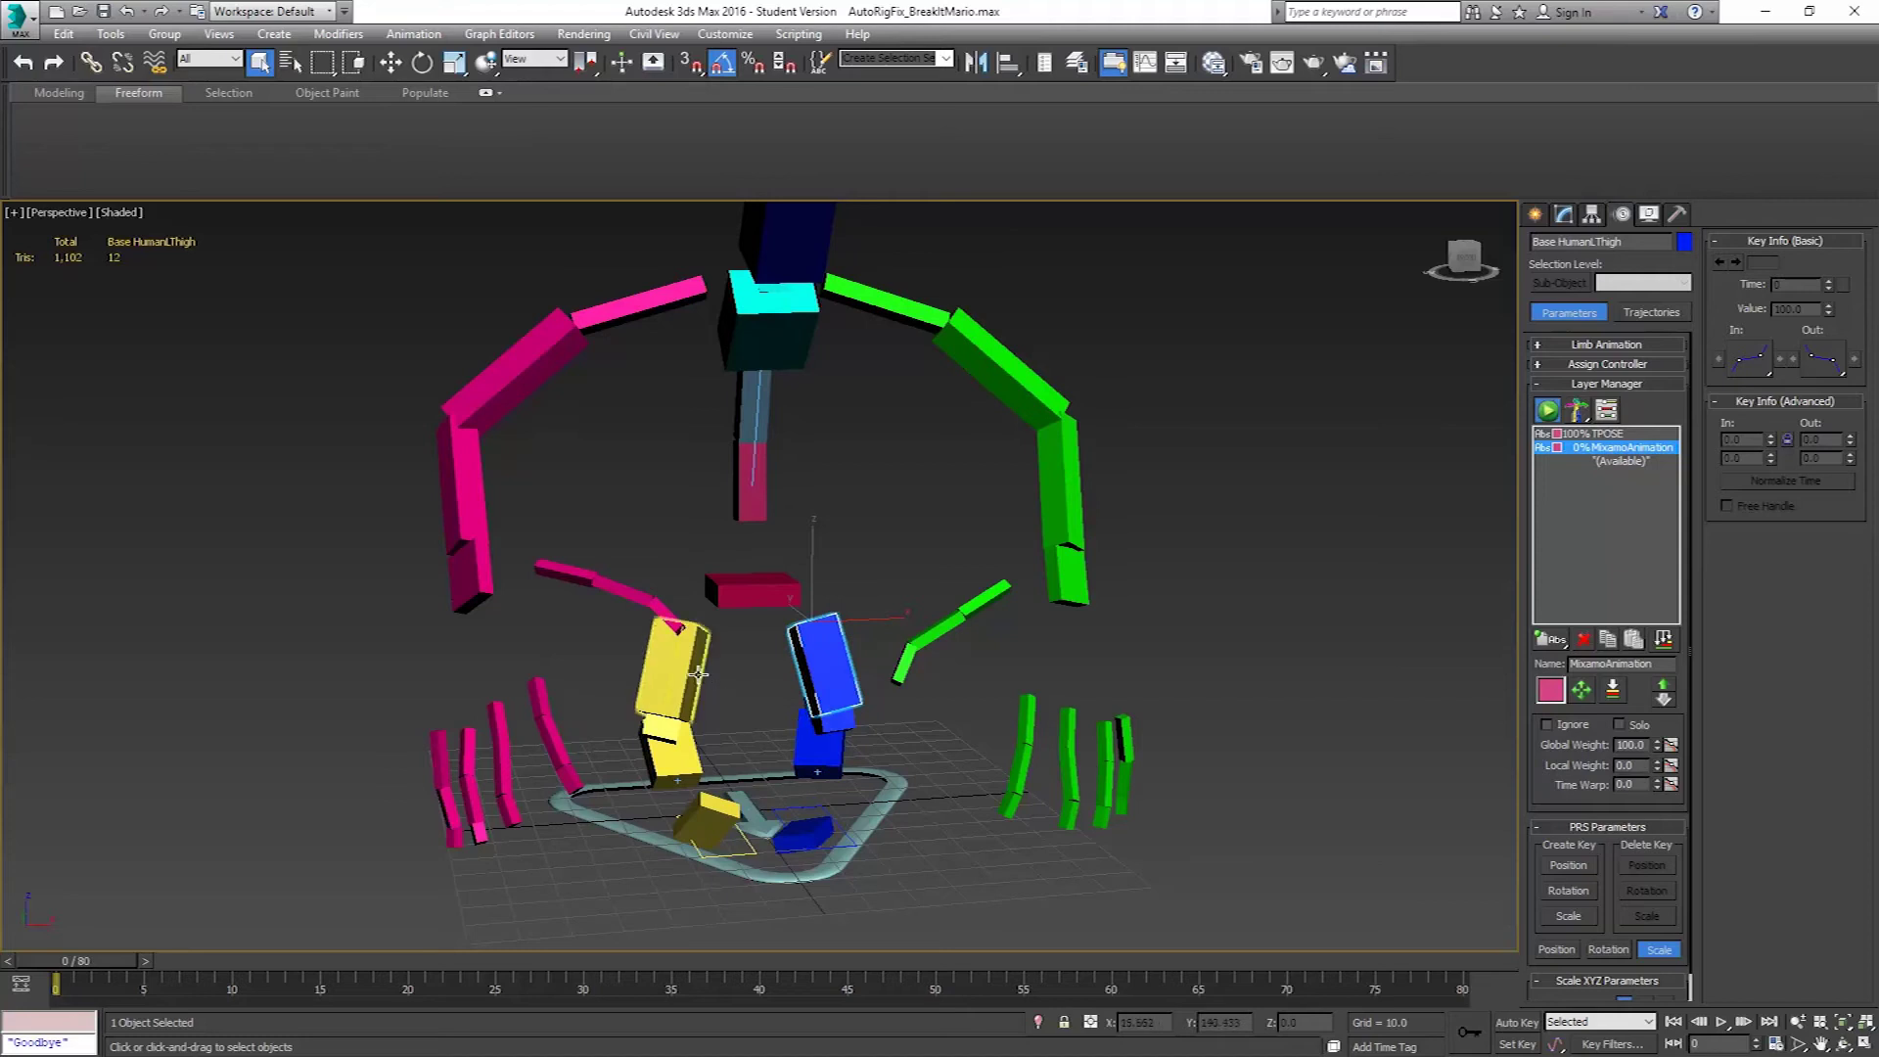
left_click(693, 674)
left_click(672, 670)
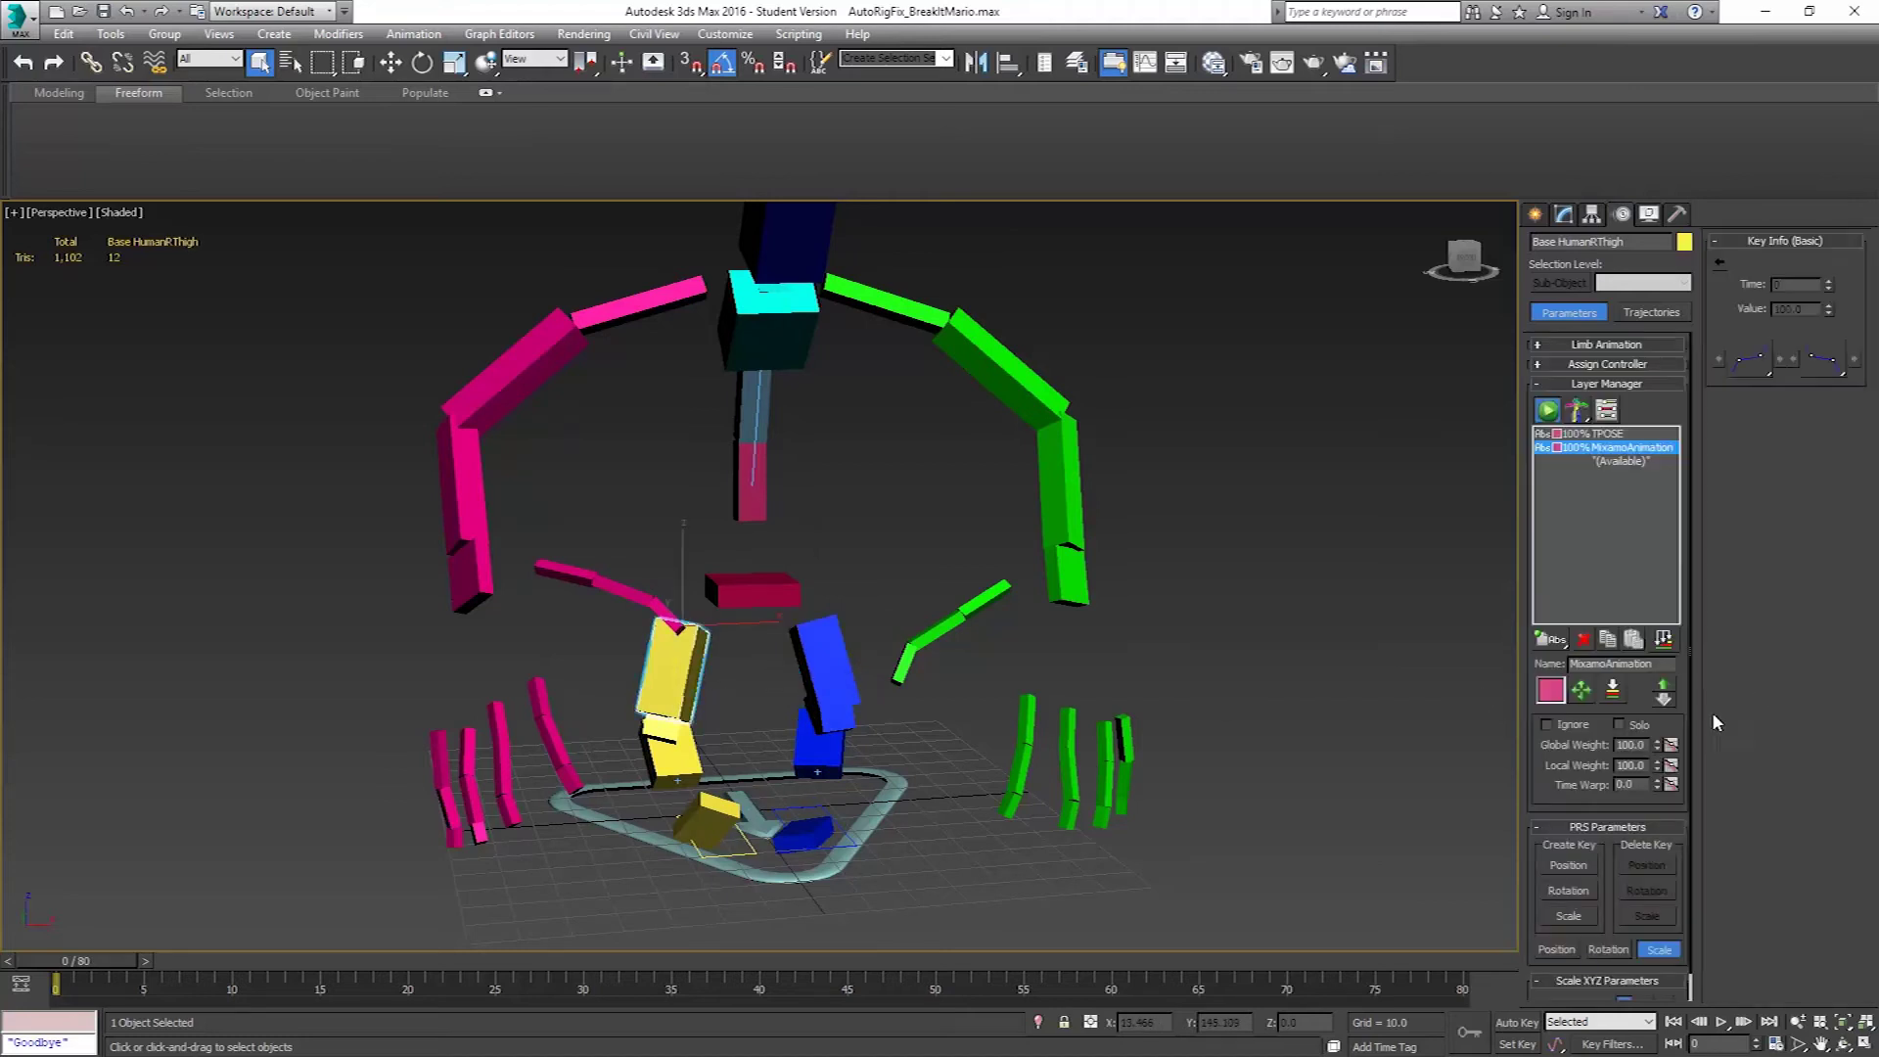
right_click(1656, 771)
middle_click_drag(769, 690, 726, 726, "alt")
Add a new Adjustment Layer and turn the right foot to -20° about Z.
left_click(702, 743)
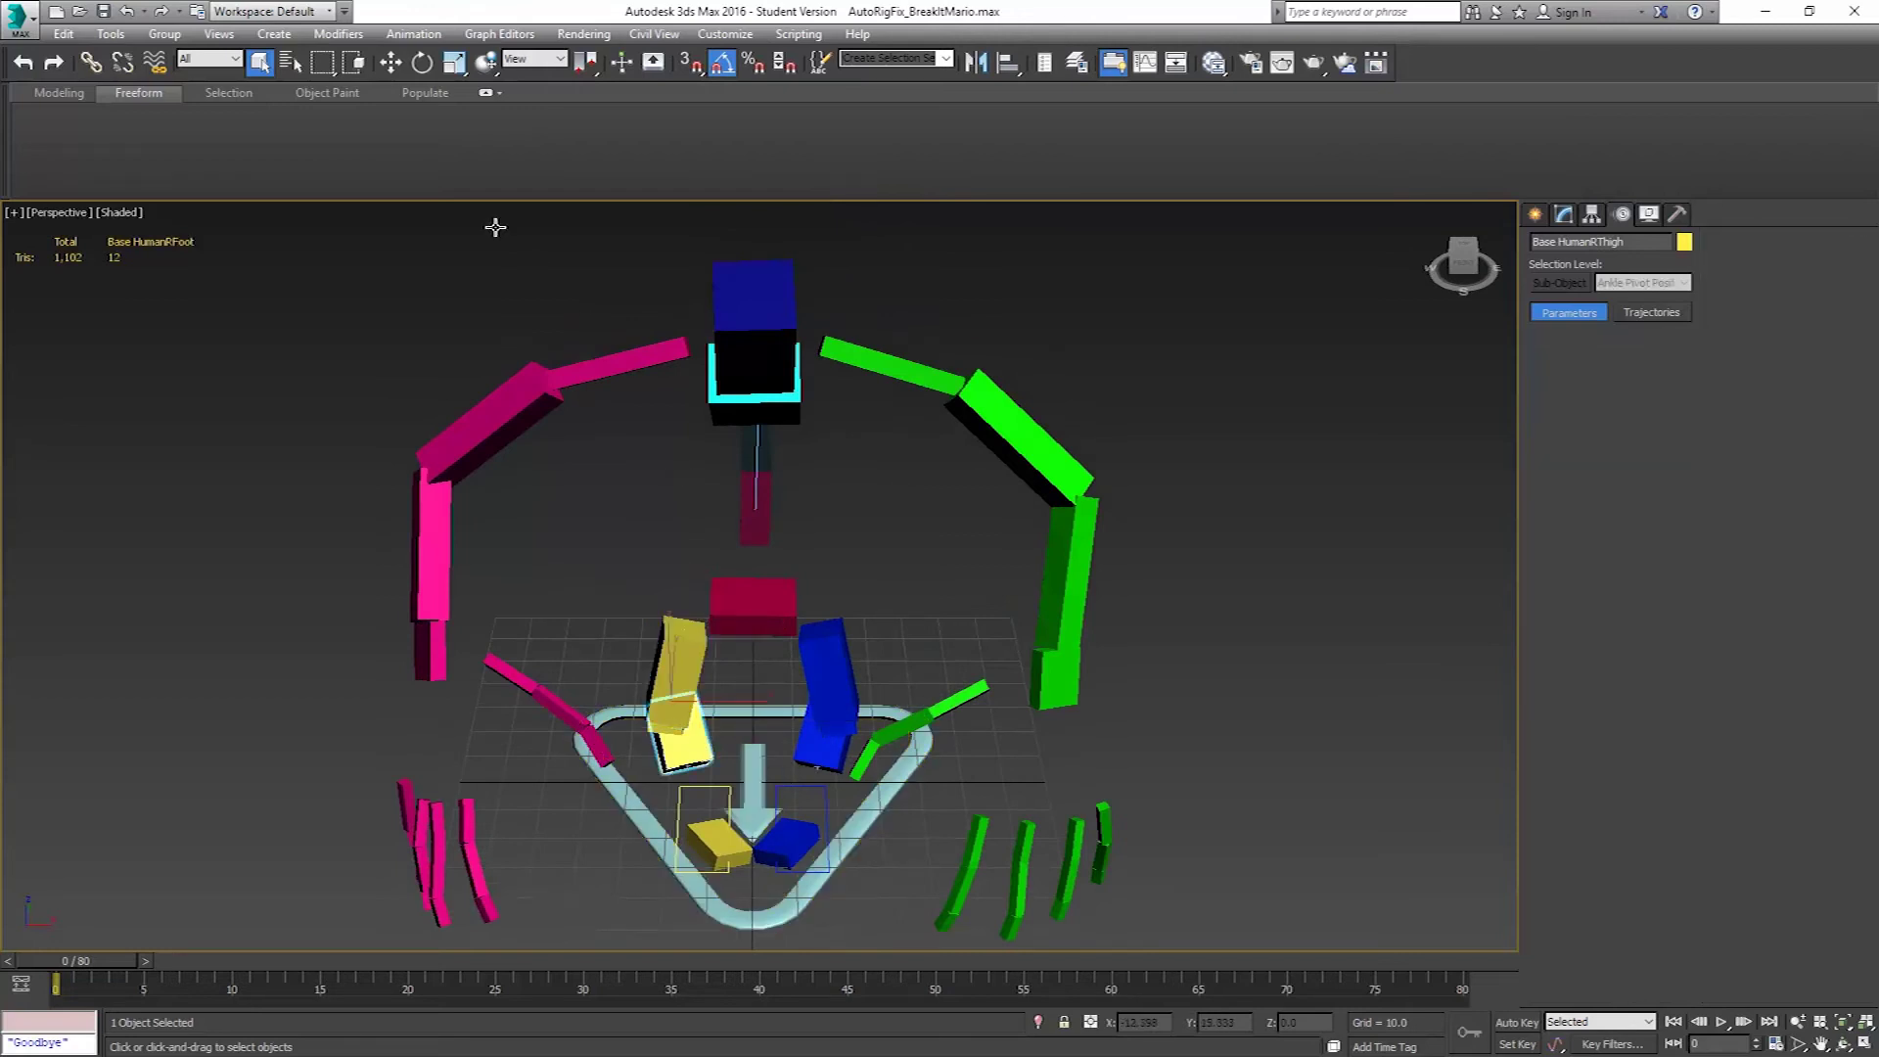
left_click(422, 62)
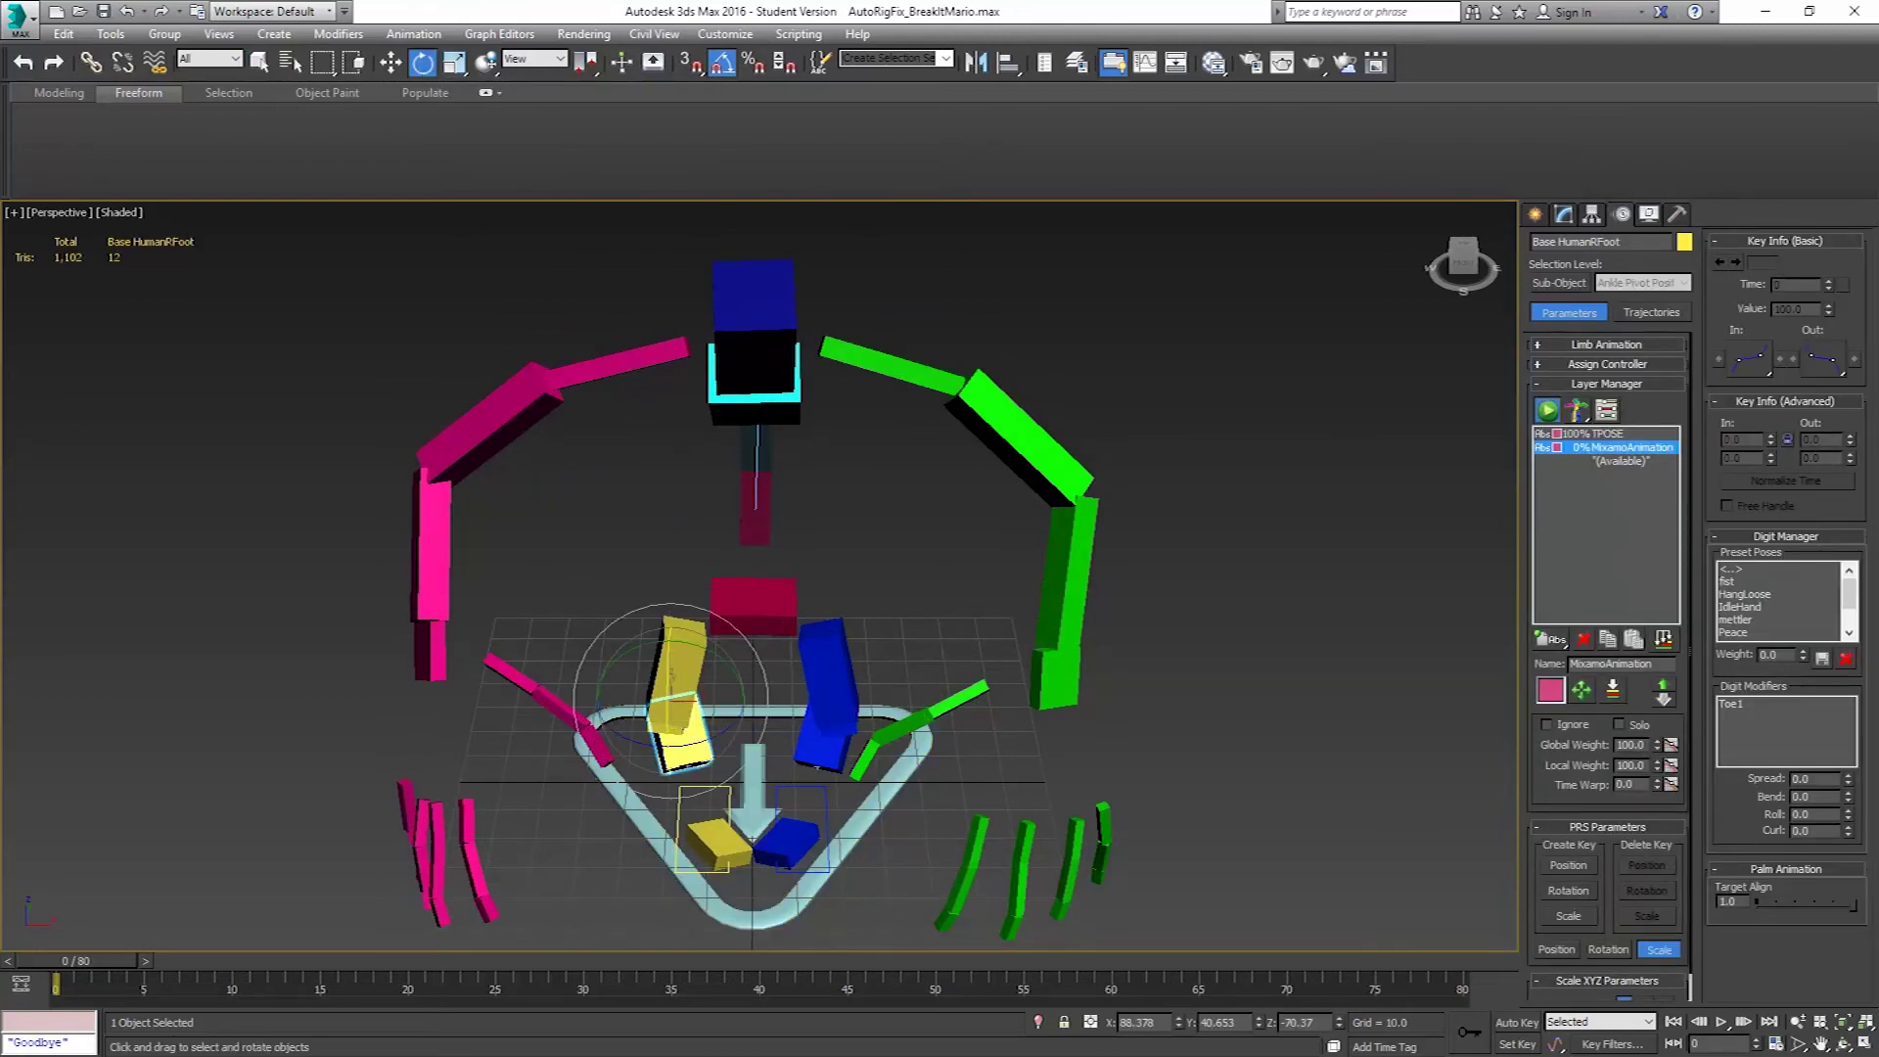
left_click_drag(672, 675, 671, 678)
left_click(1606, 463)
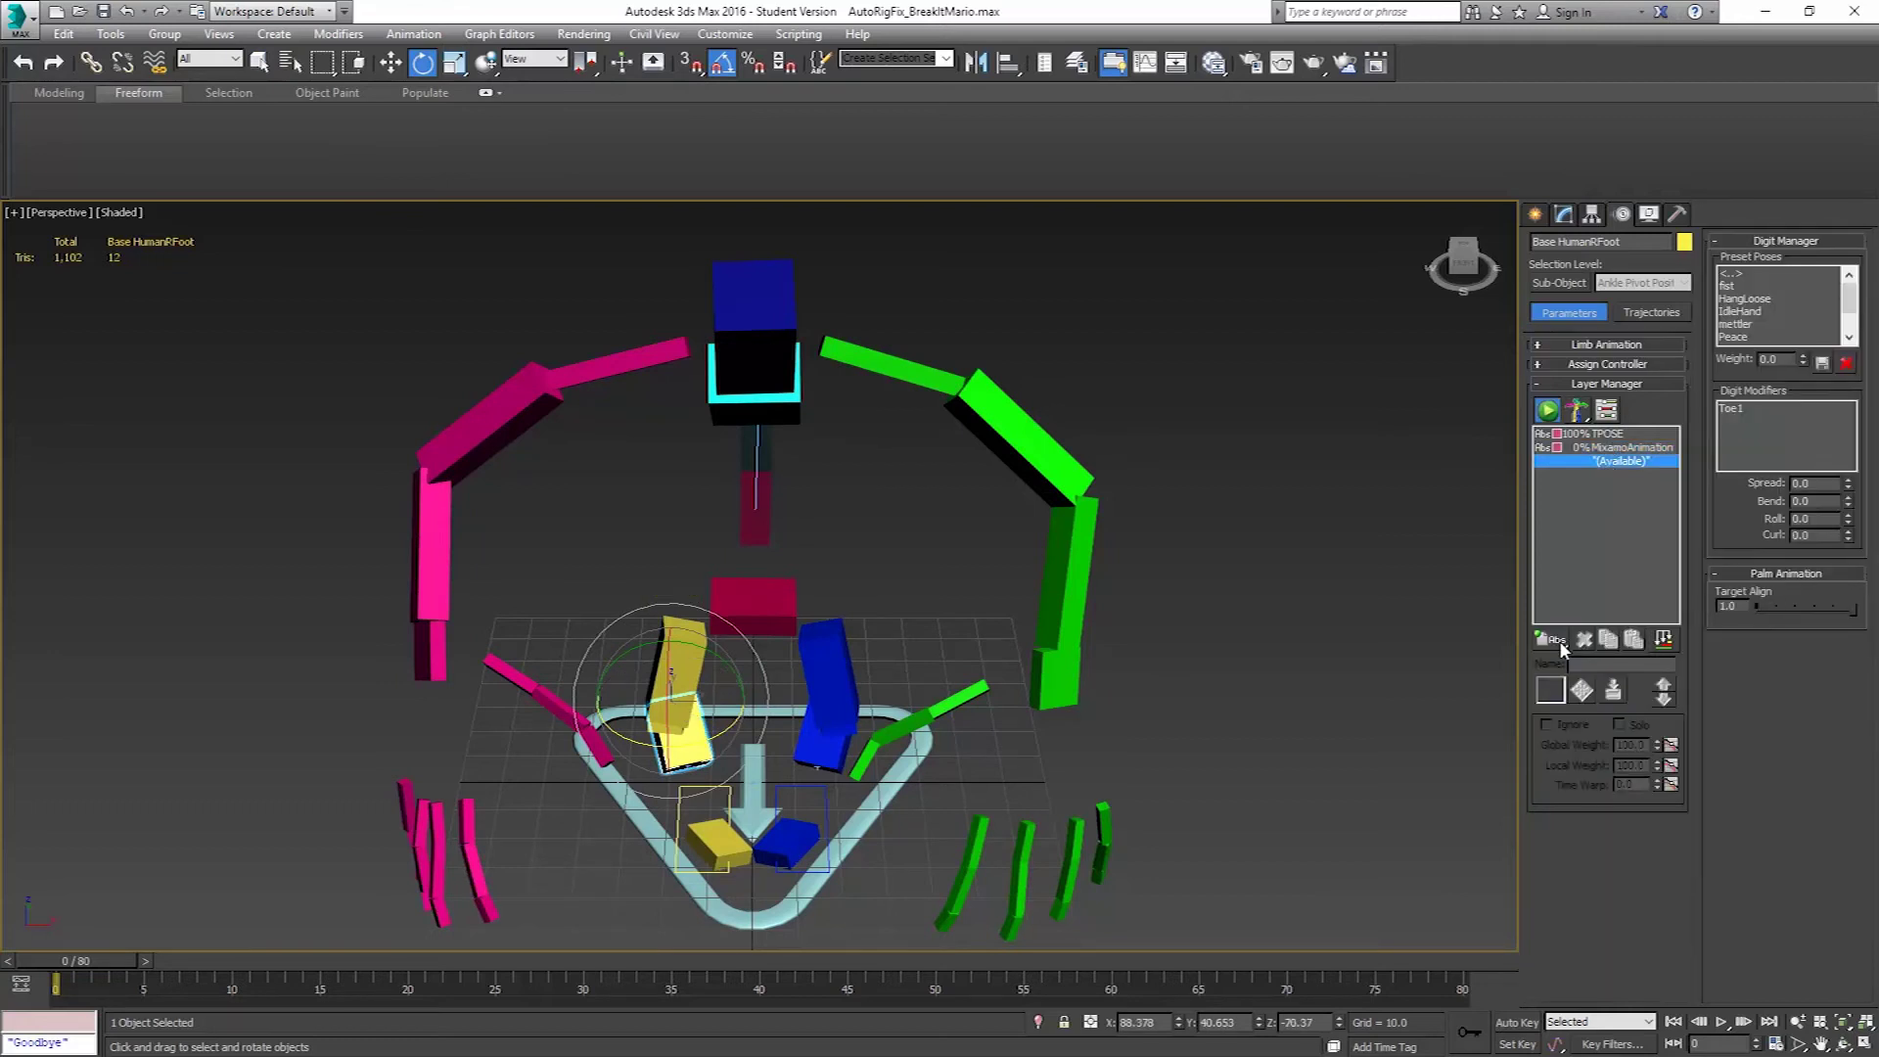
left_click_drag(1550, 639, 1551, 686)
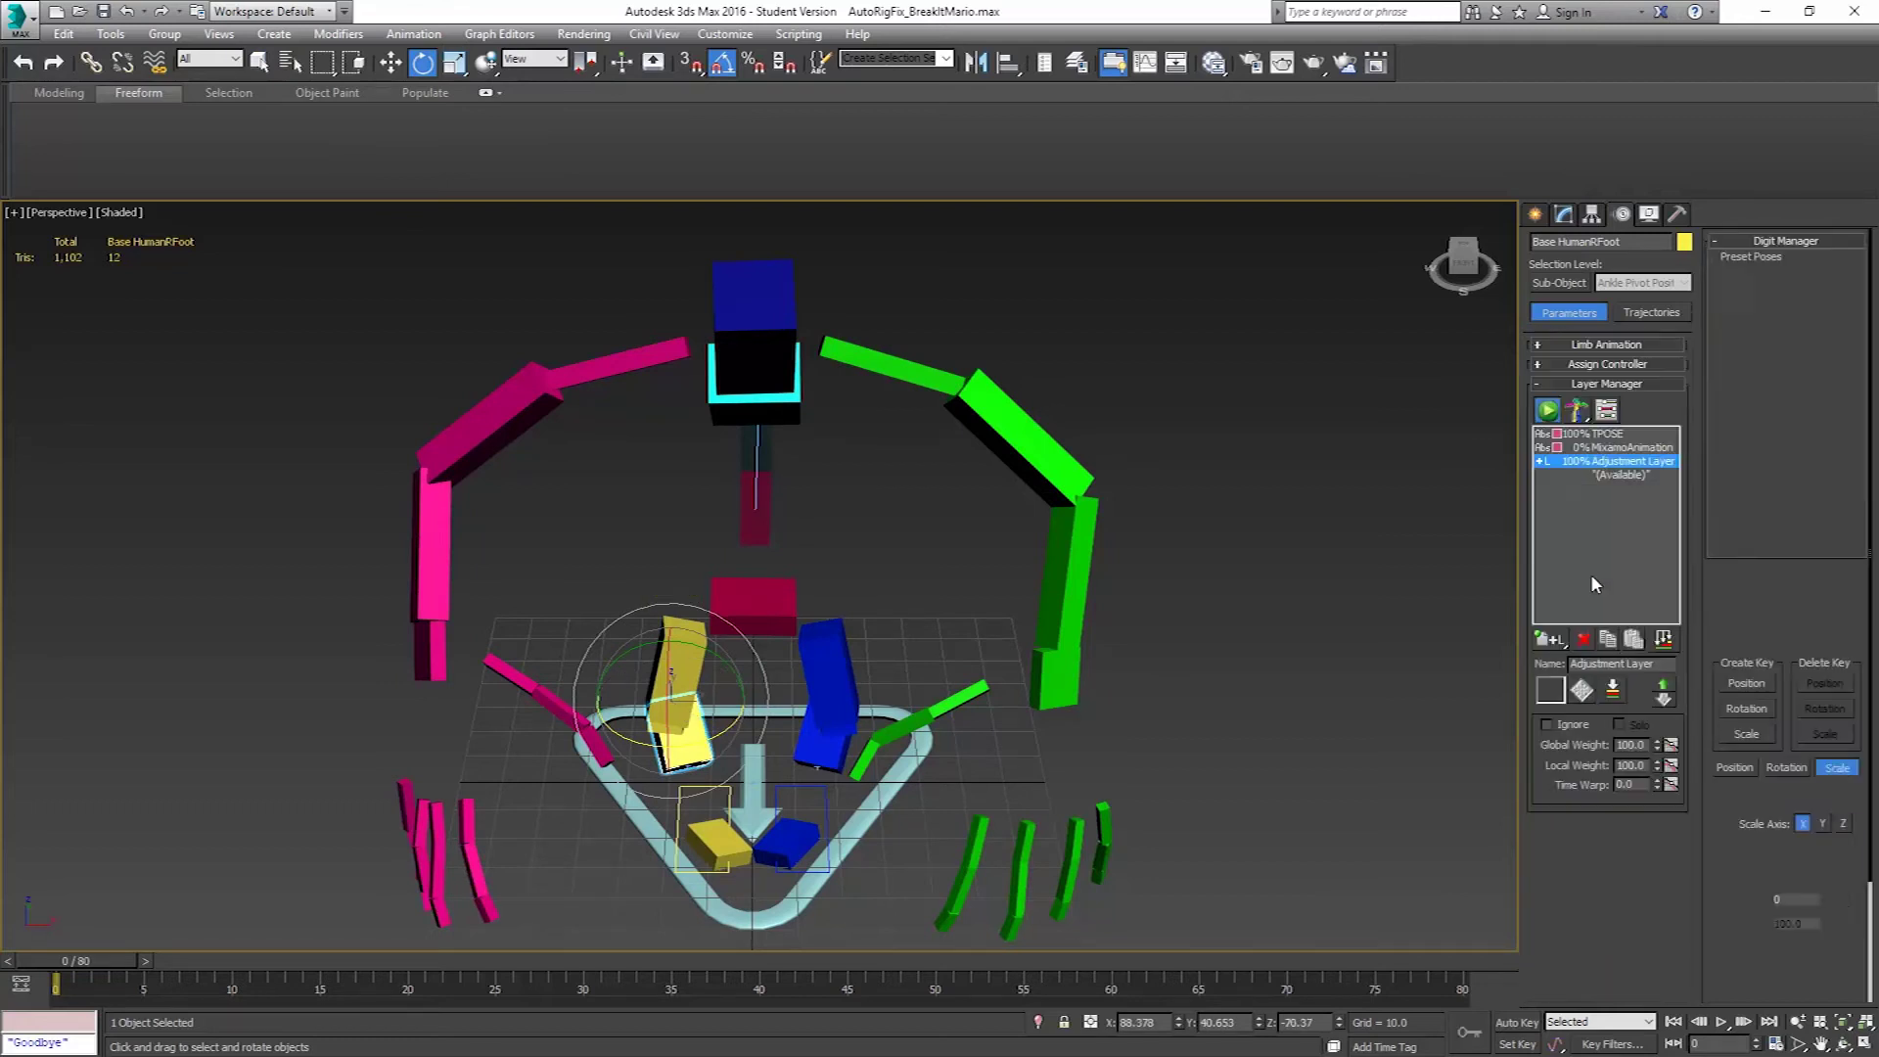
left_click_drag(687, 744, 648, 744)
Turn the left foot 20° about Z and frame the feet in view.
left_click(834, 752)
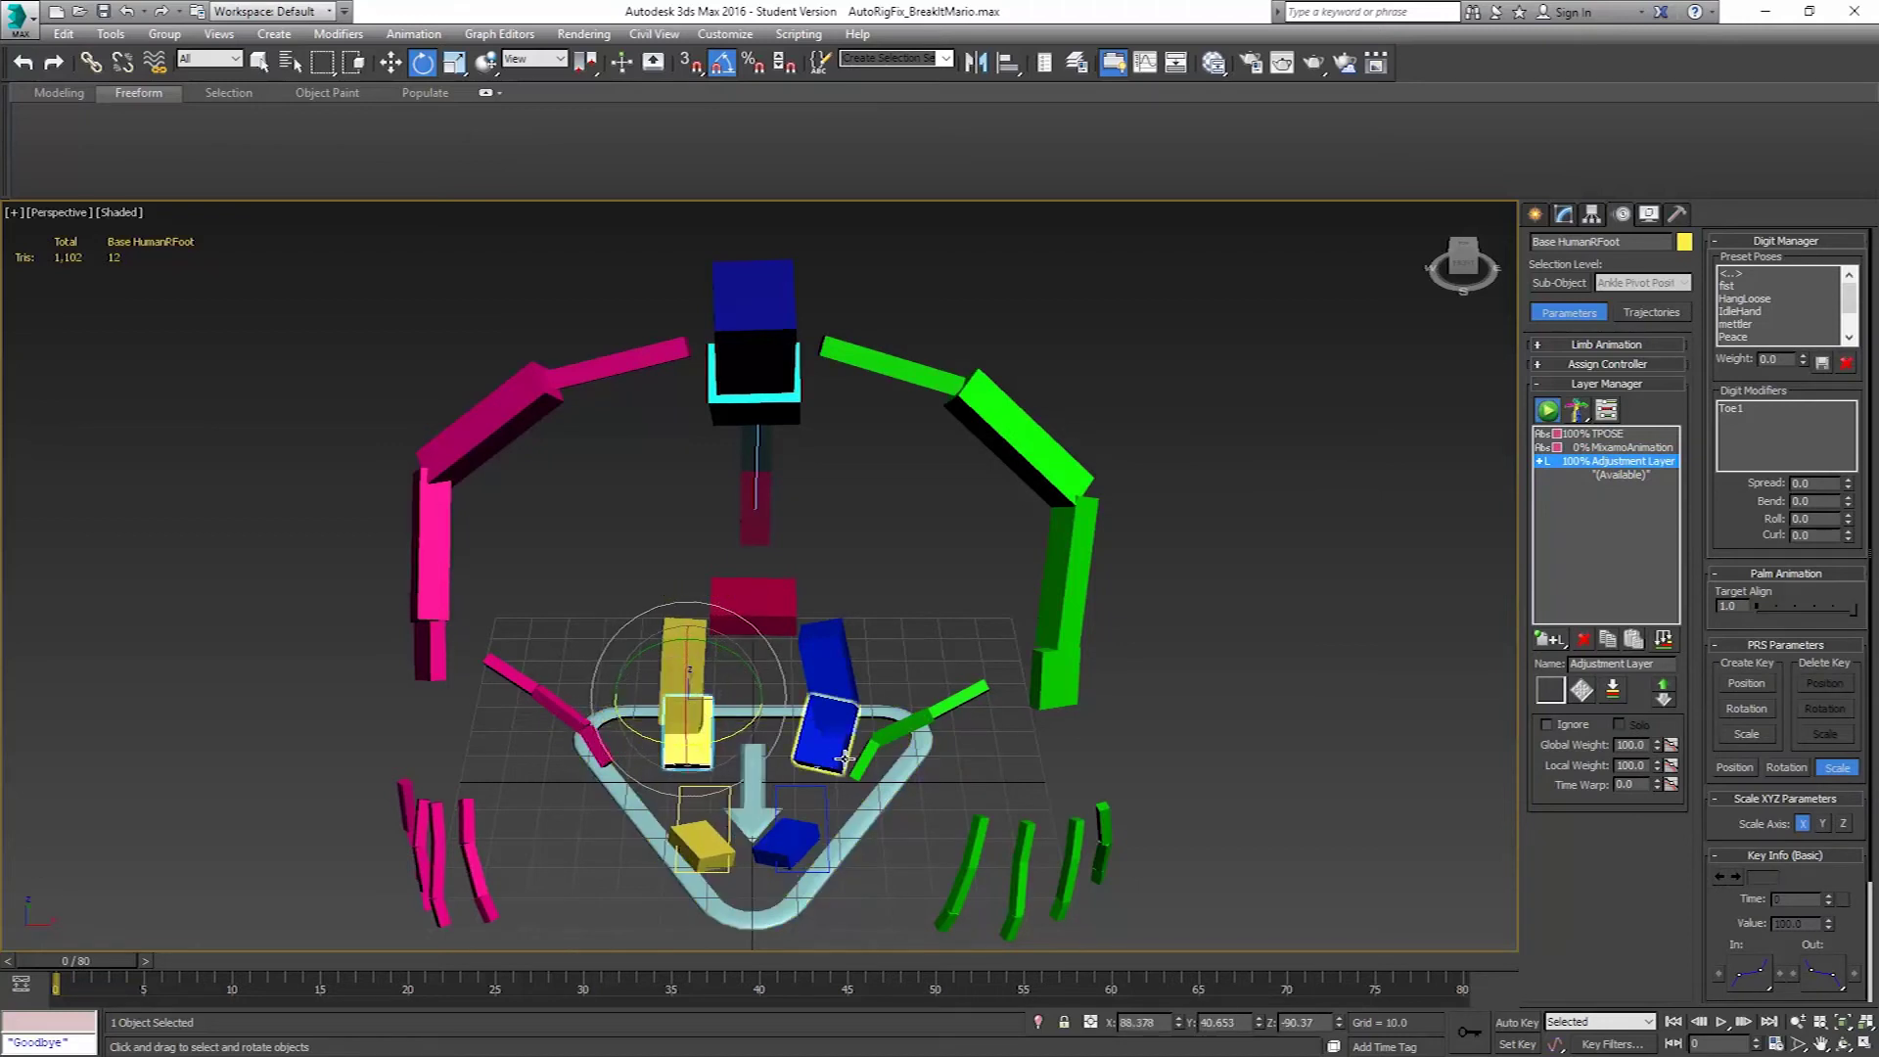
left_click_drag(910, 734, 878, 732)
mouse_move(896, 765)
middle_mouse_down()
mouse_move(951, 673)
mouse_move(949, 729)
mouse_move(907, 739)
middle_mouse_up()
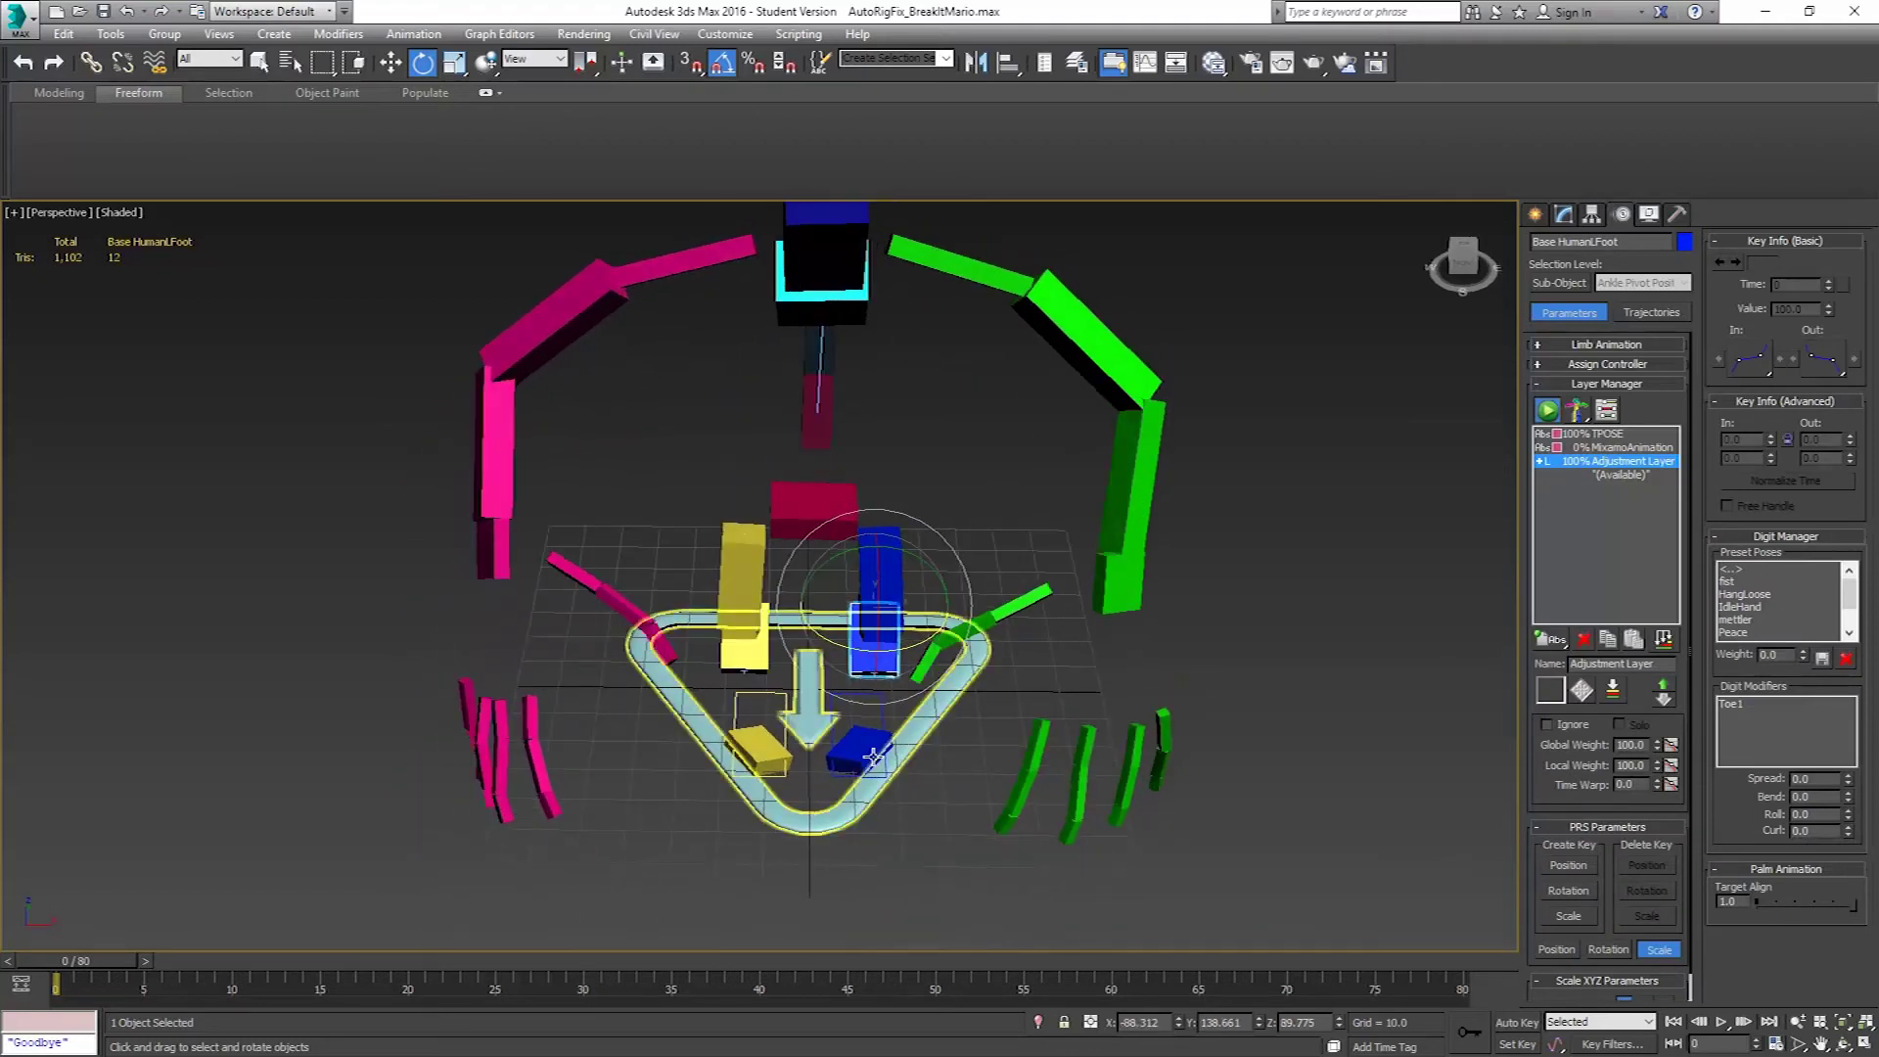
middle_click_drag(814, 787, 832, 764, "alt")
scroll(832, 763, "up", 4)
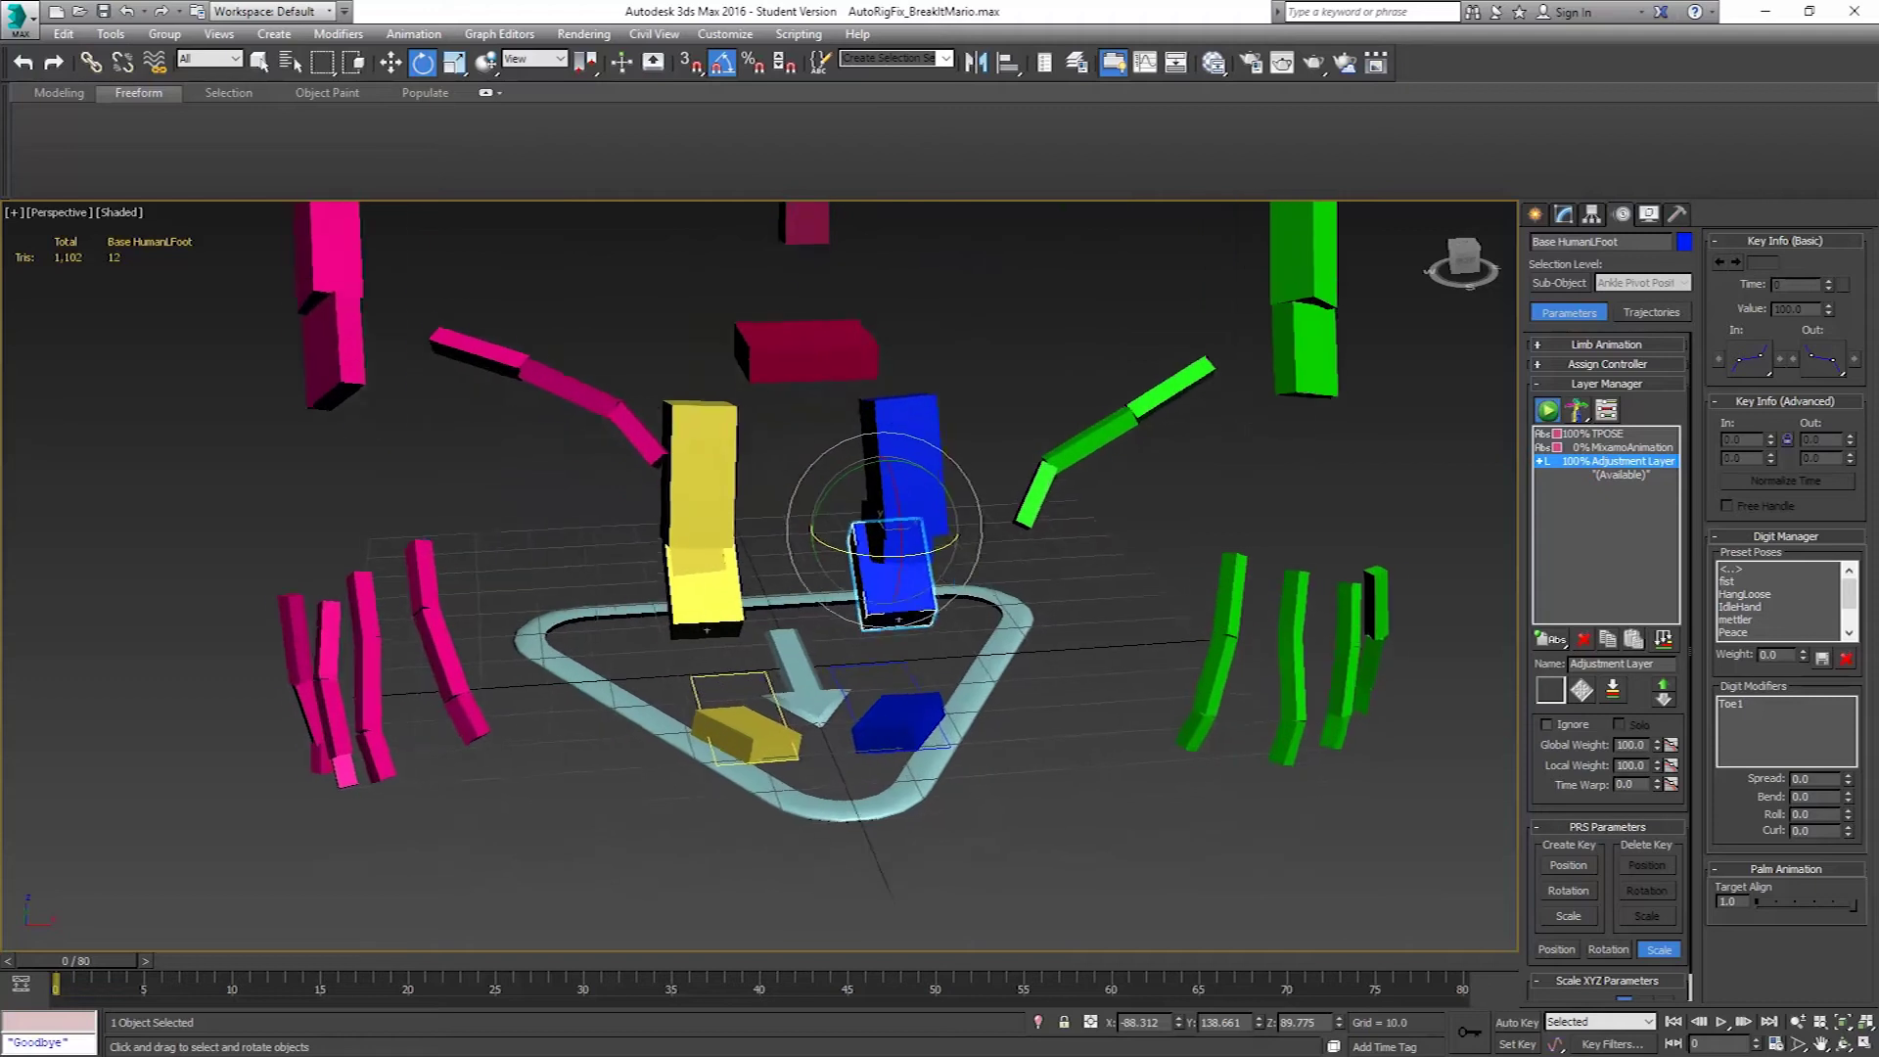
scroll(835, 688, "up", 3)
middle_click_drag(831, 682, 813, 788)
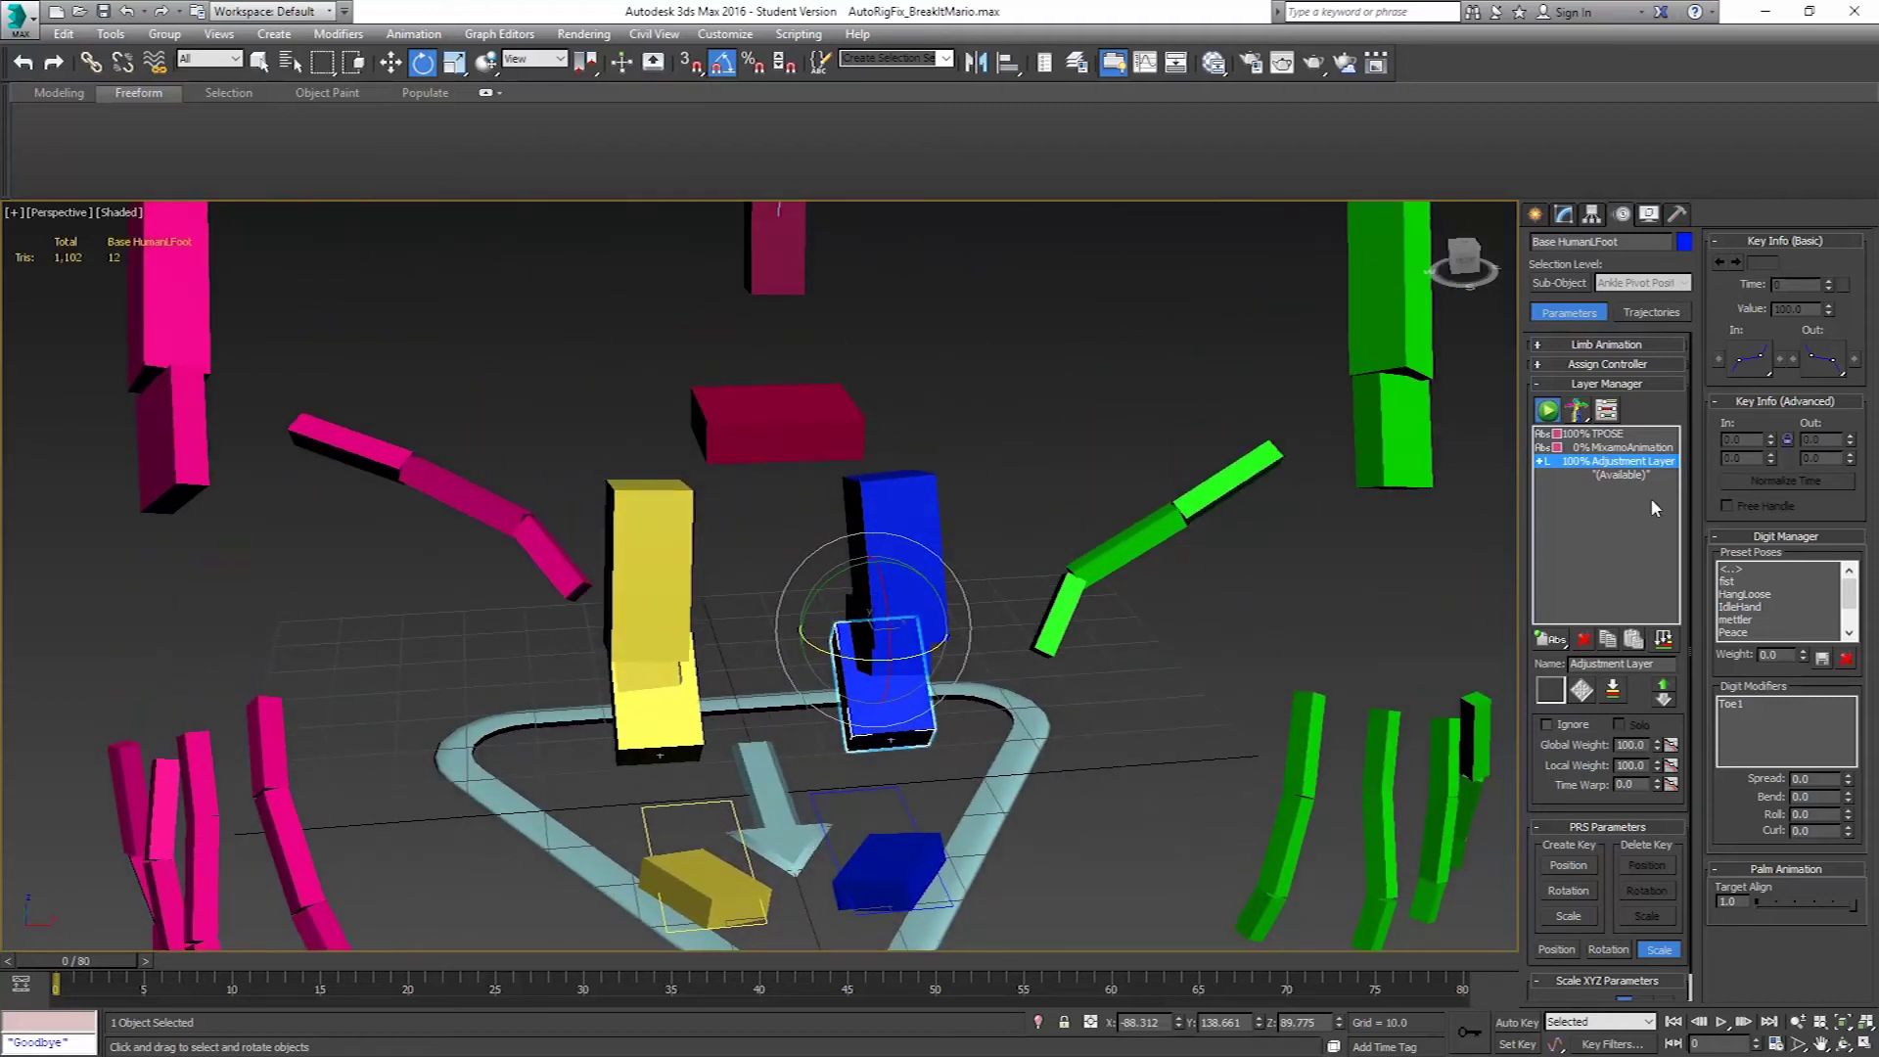
Merge Left_Baked and Right_Baked from platform_Attack.max into the scene.
left_click(19, 14)
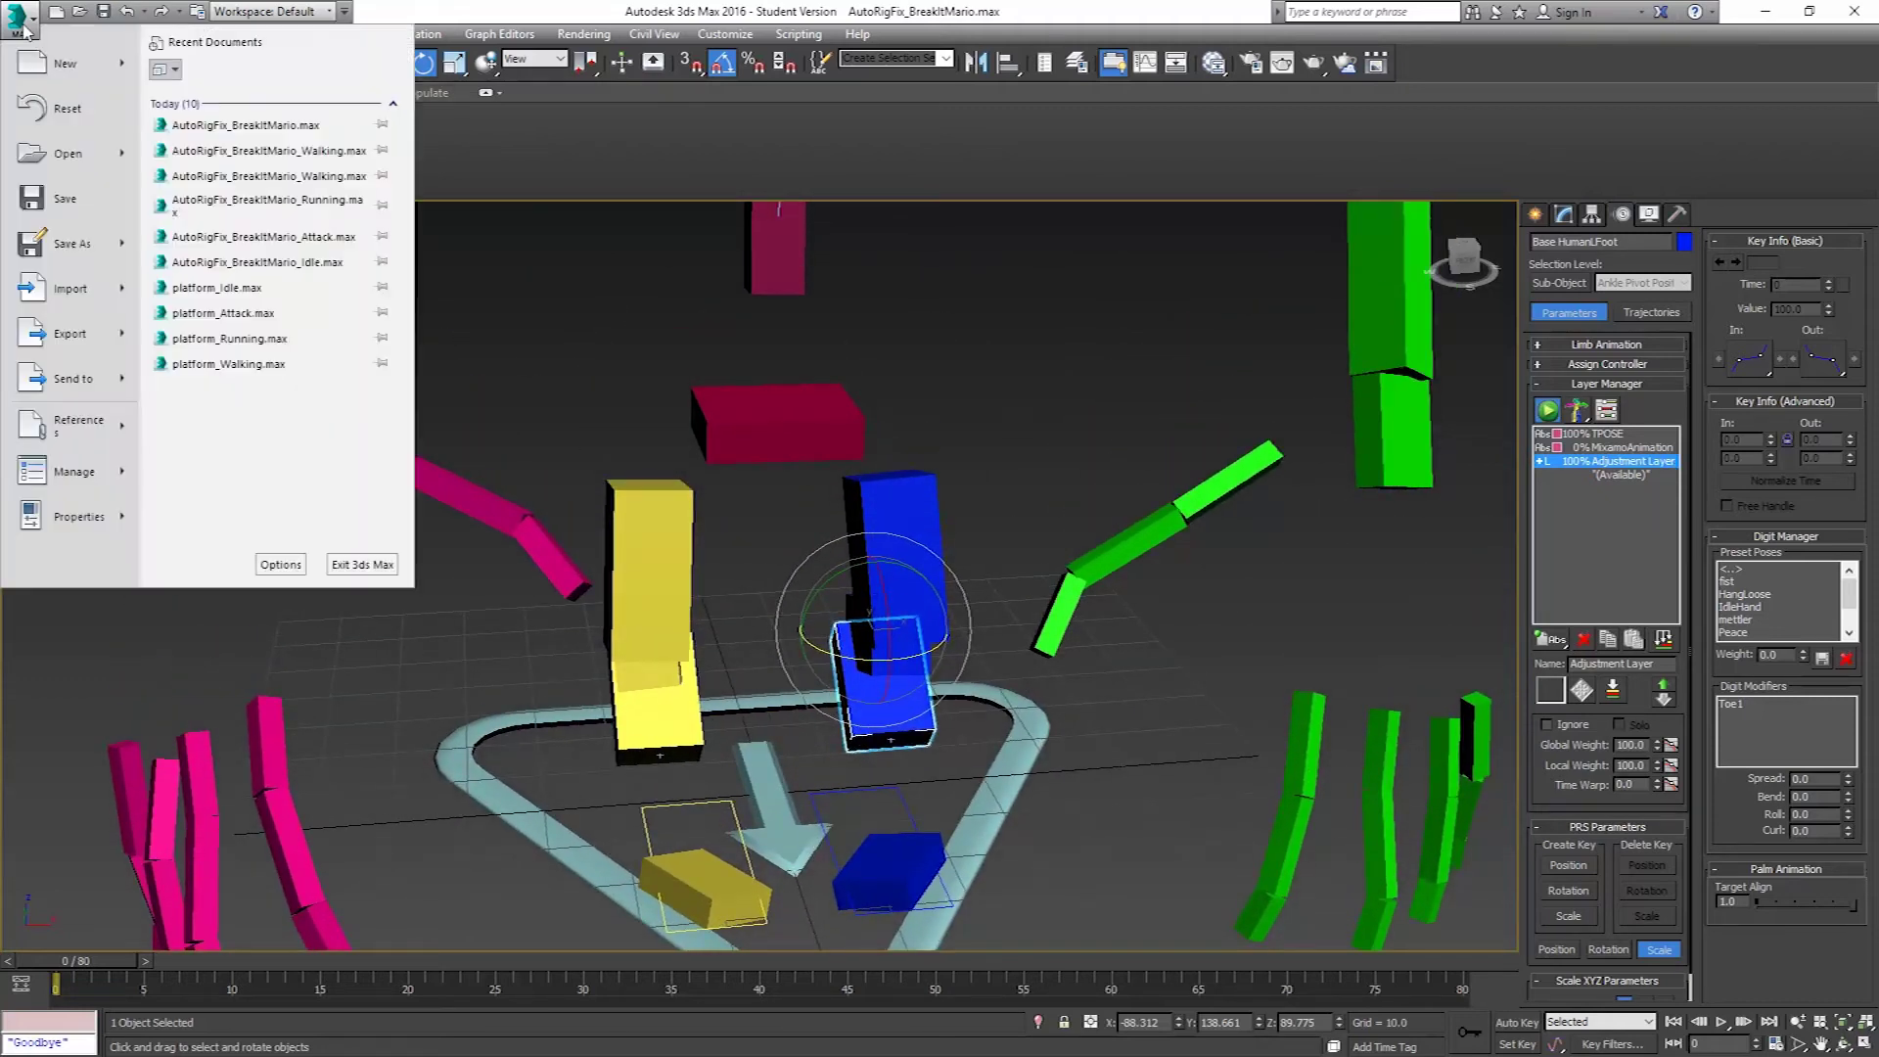
mouse_move(61, 294)
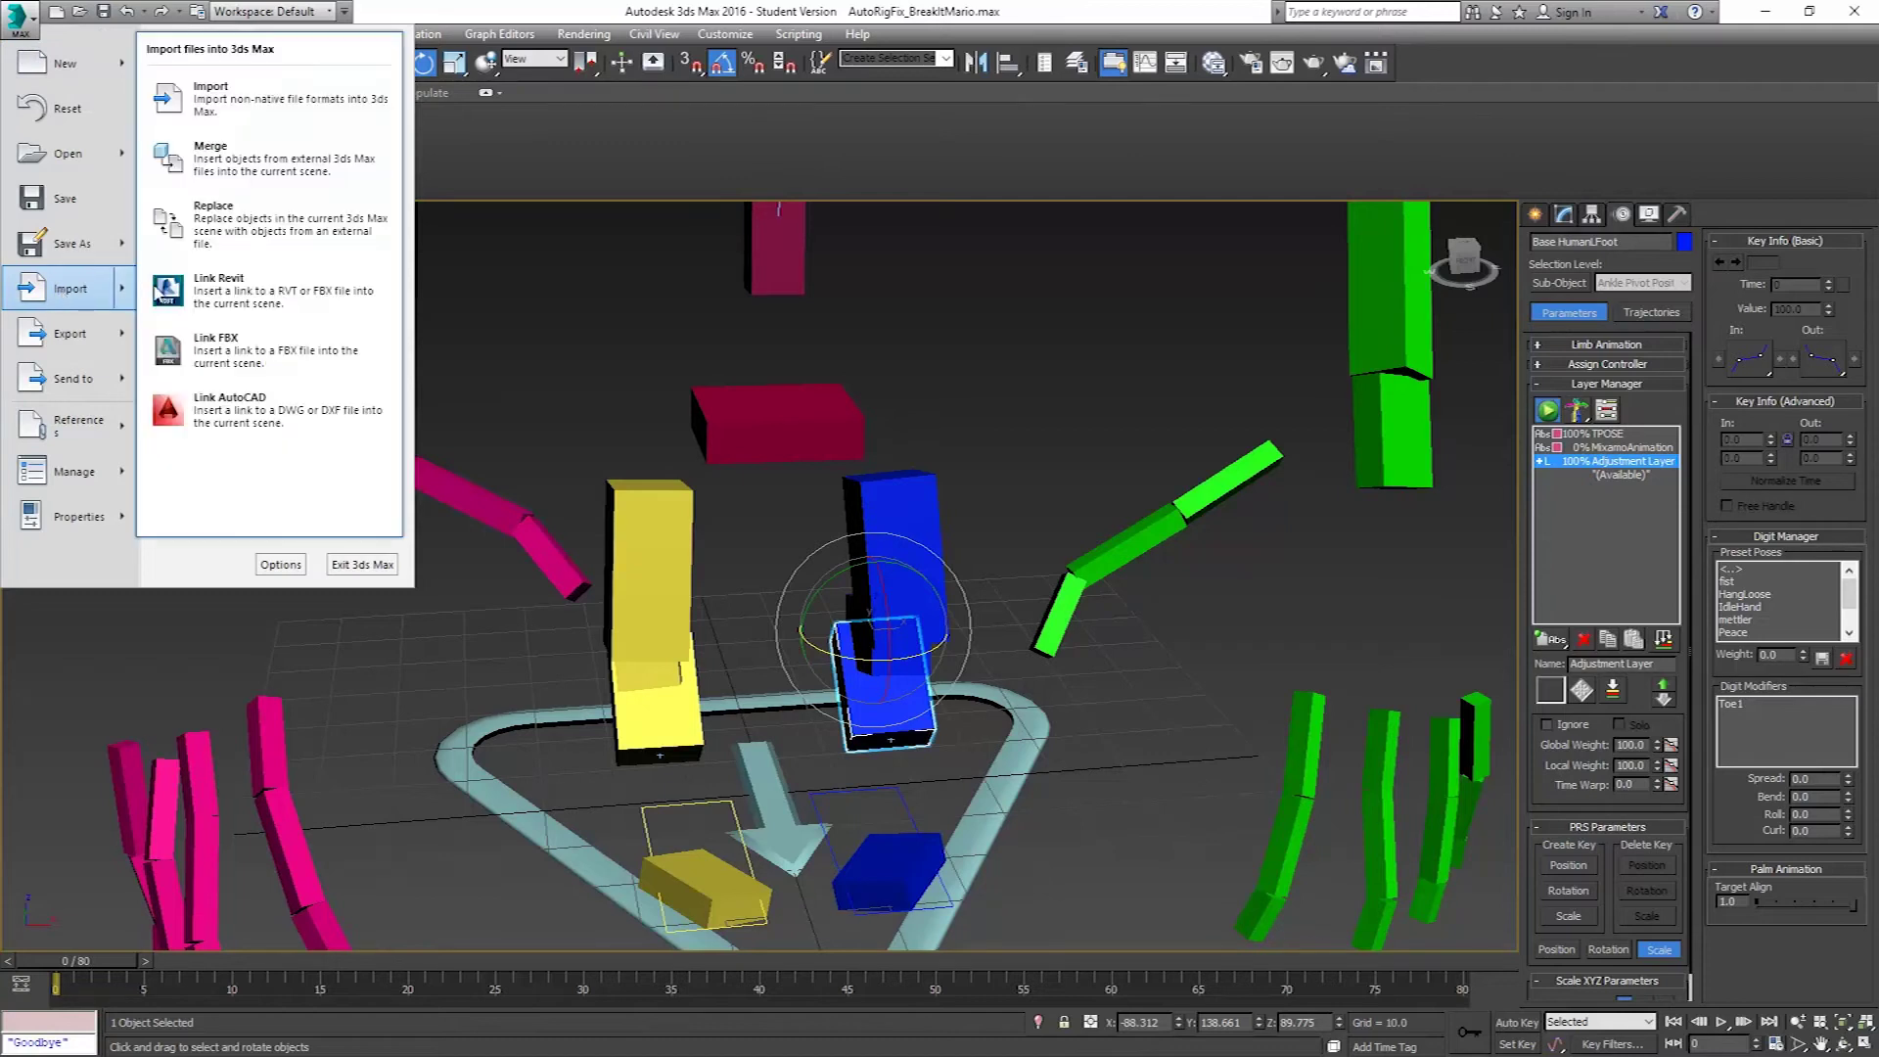
left_click(303, 173)
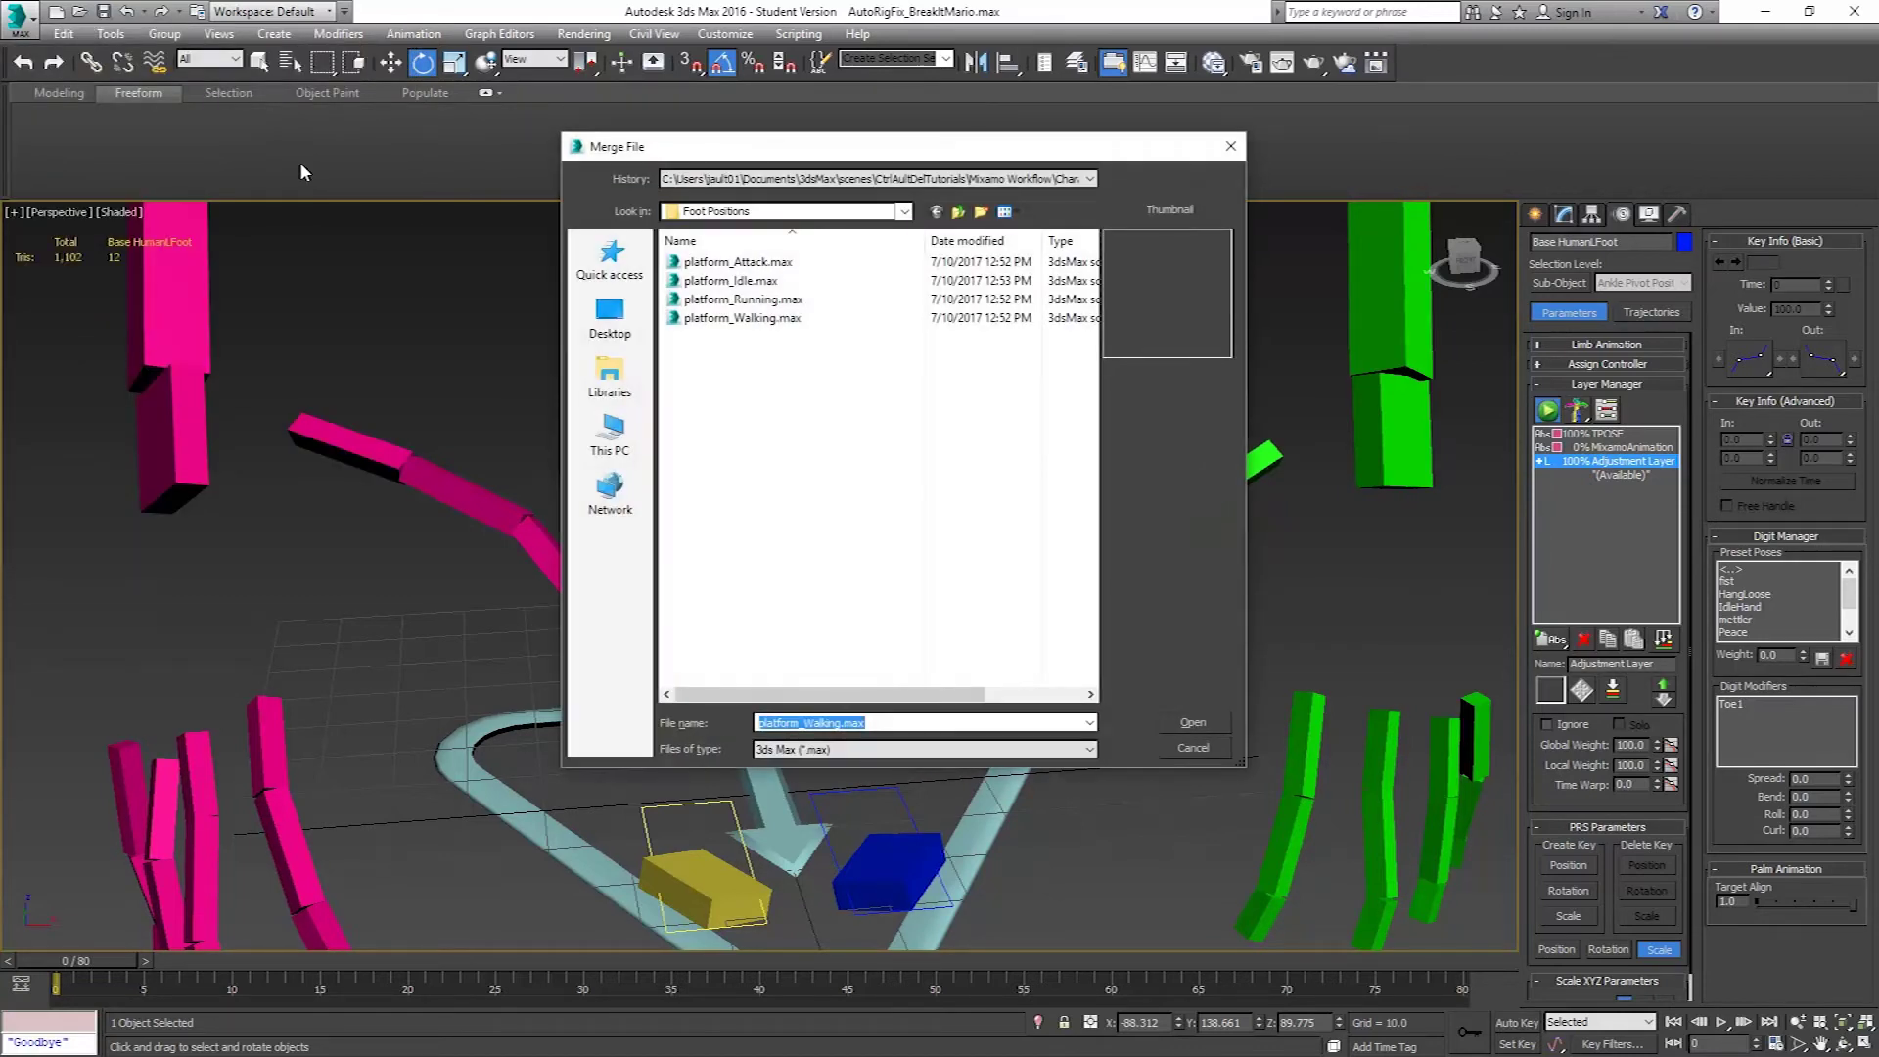
left_click(749, 263)
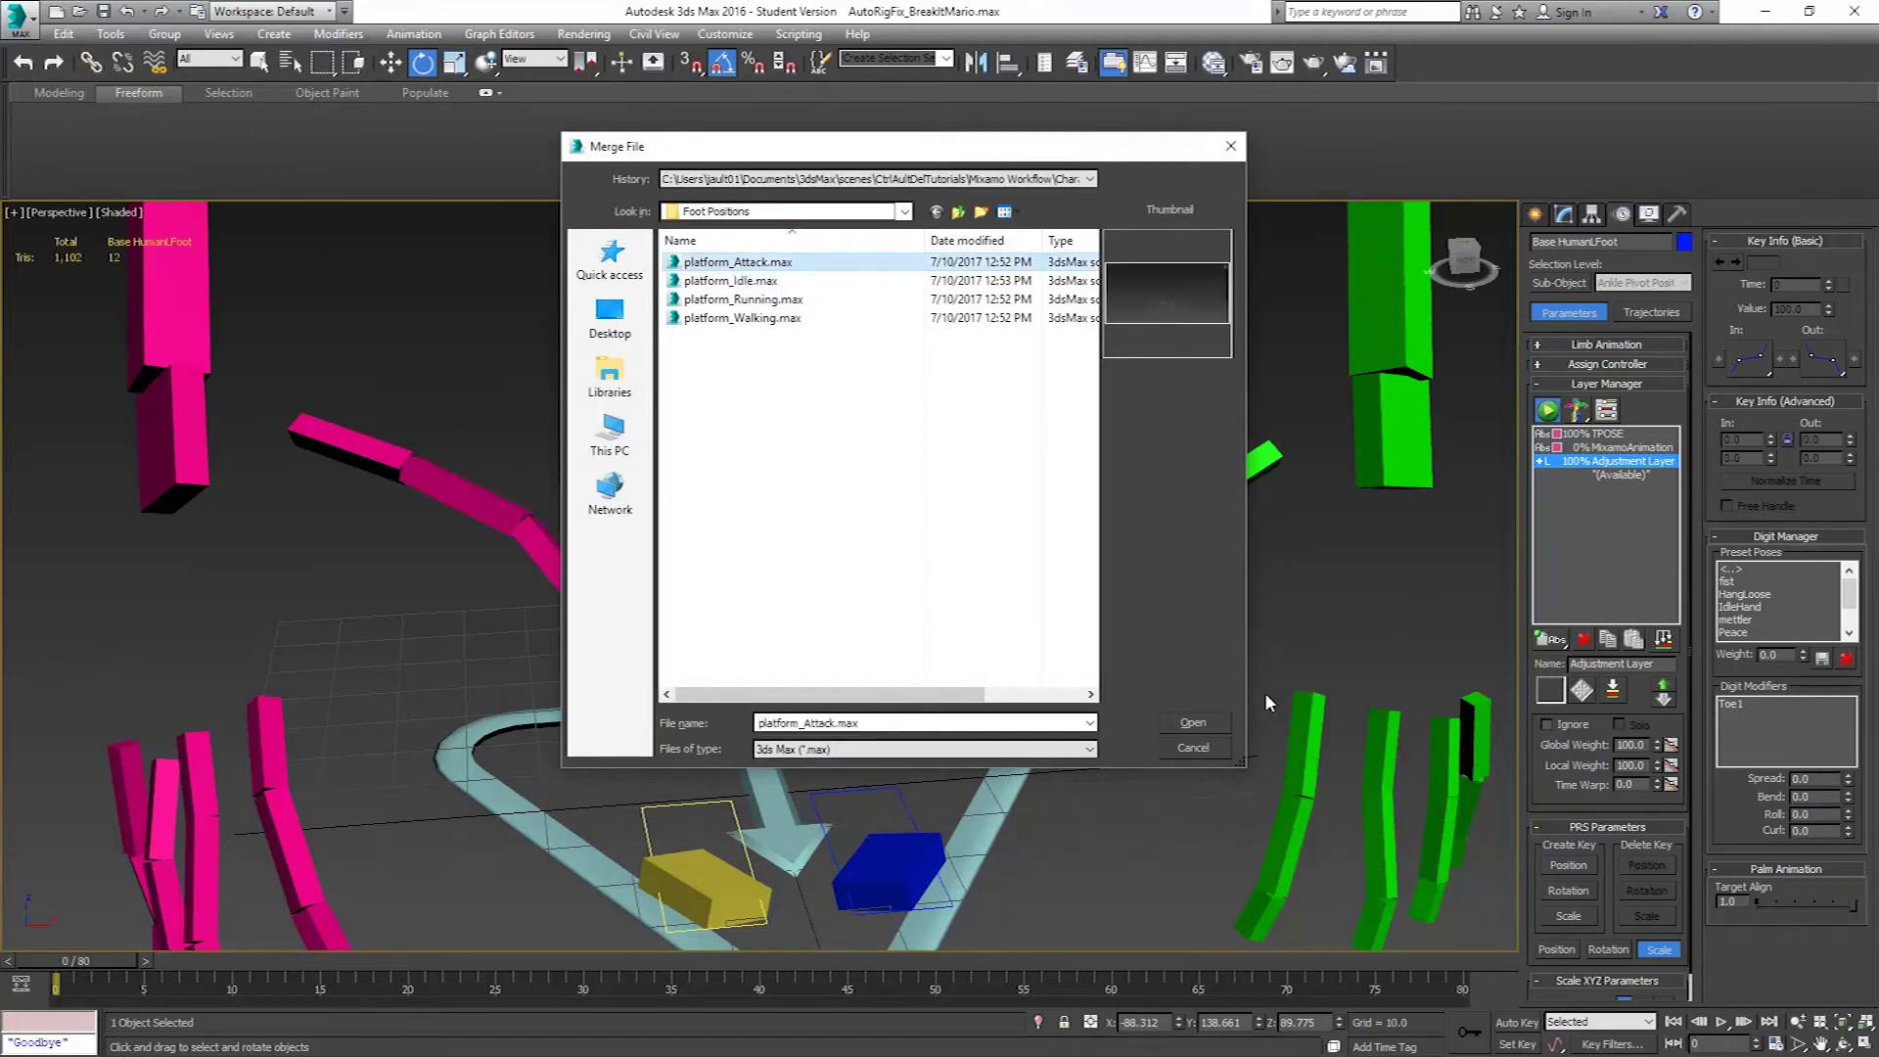
left_click(1193, 724)
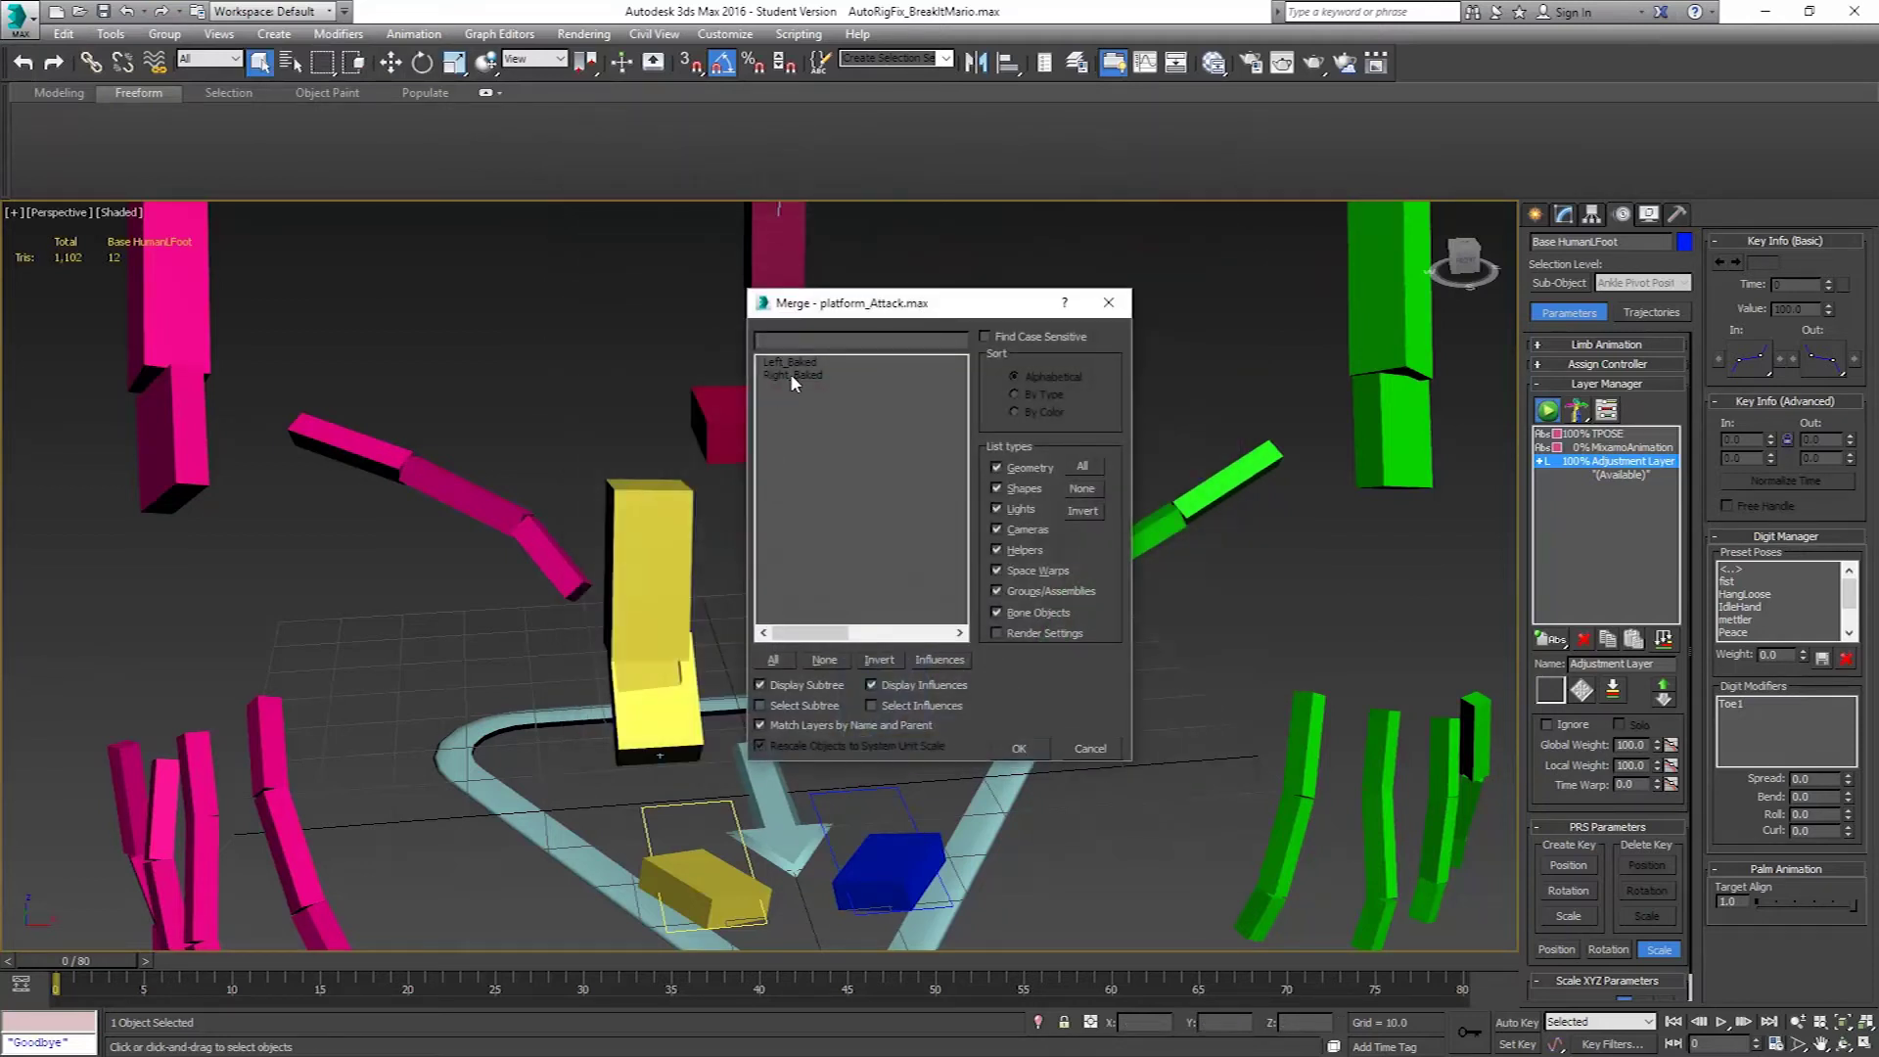
left_click_drag(791, 361, 792, 375)
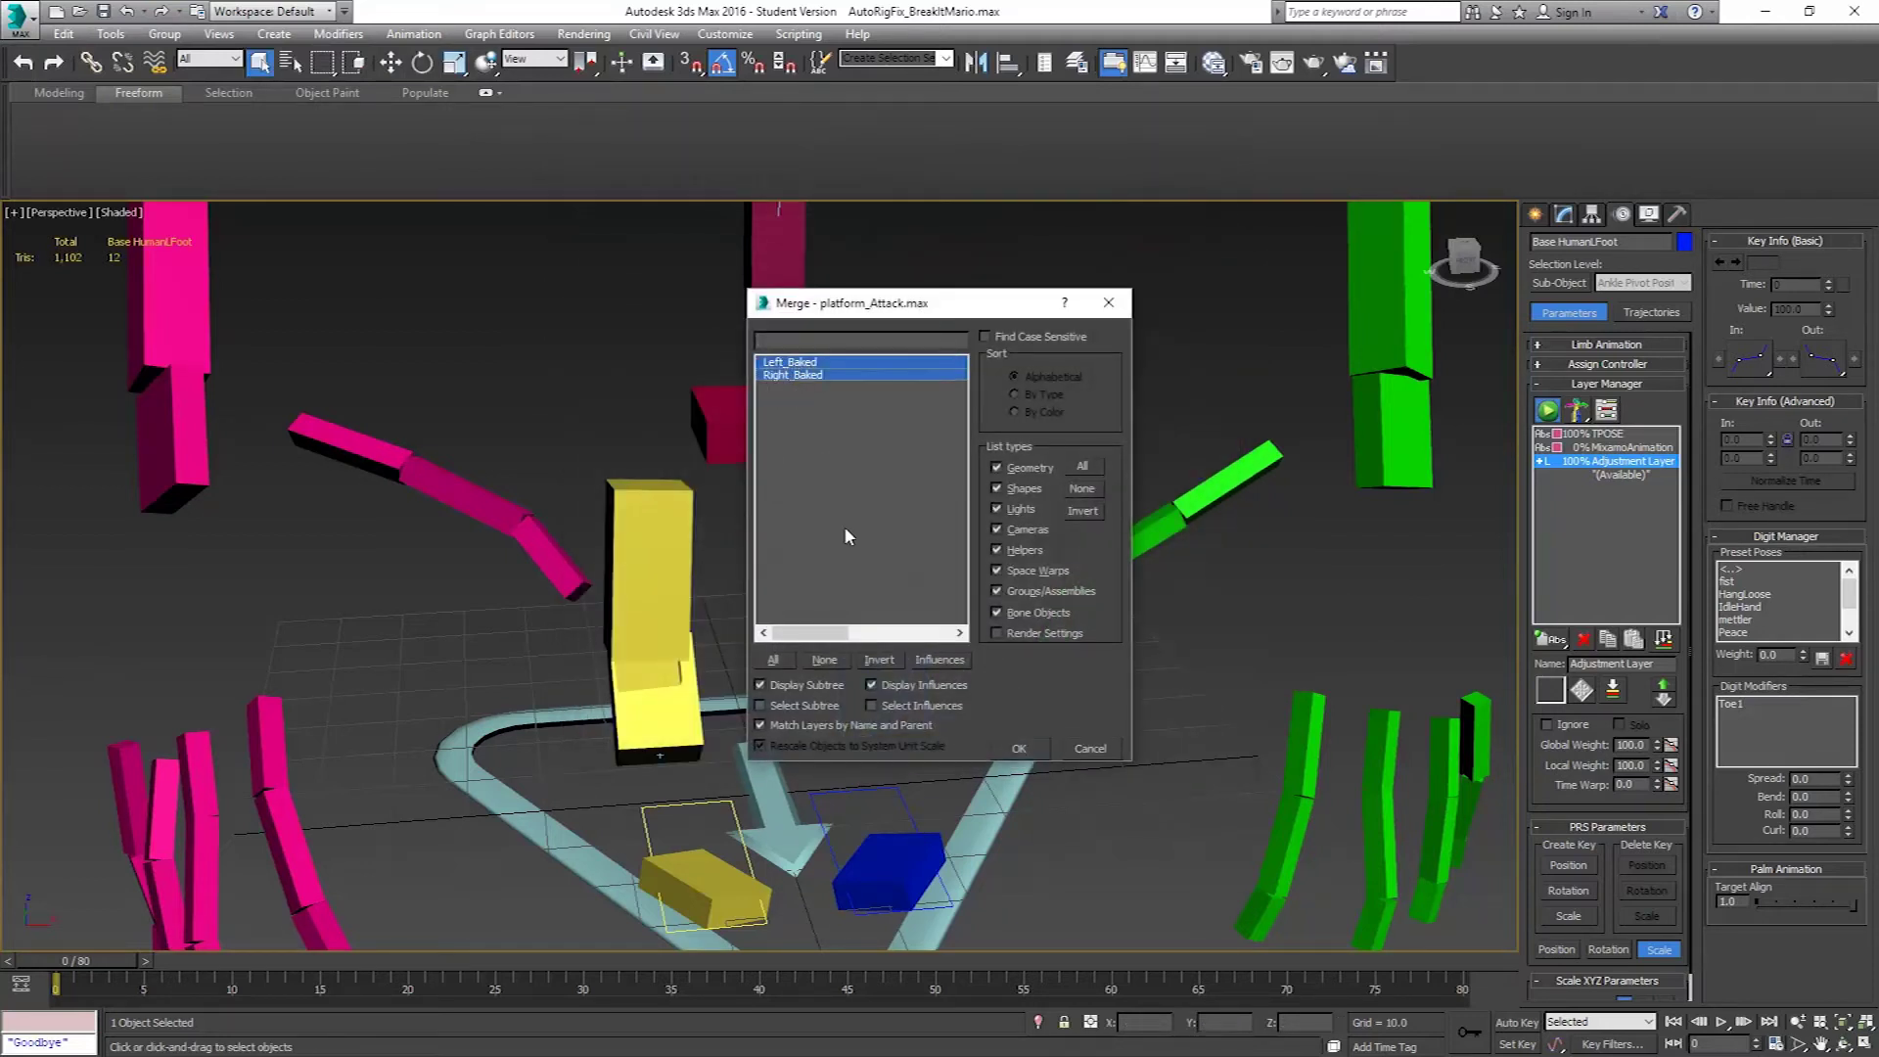
left_click(1019, 750)
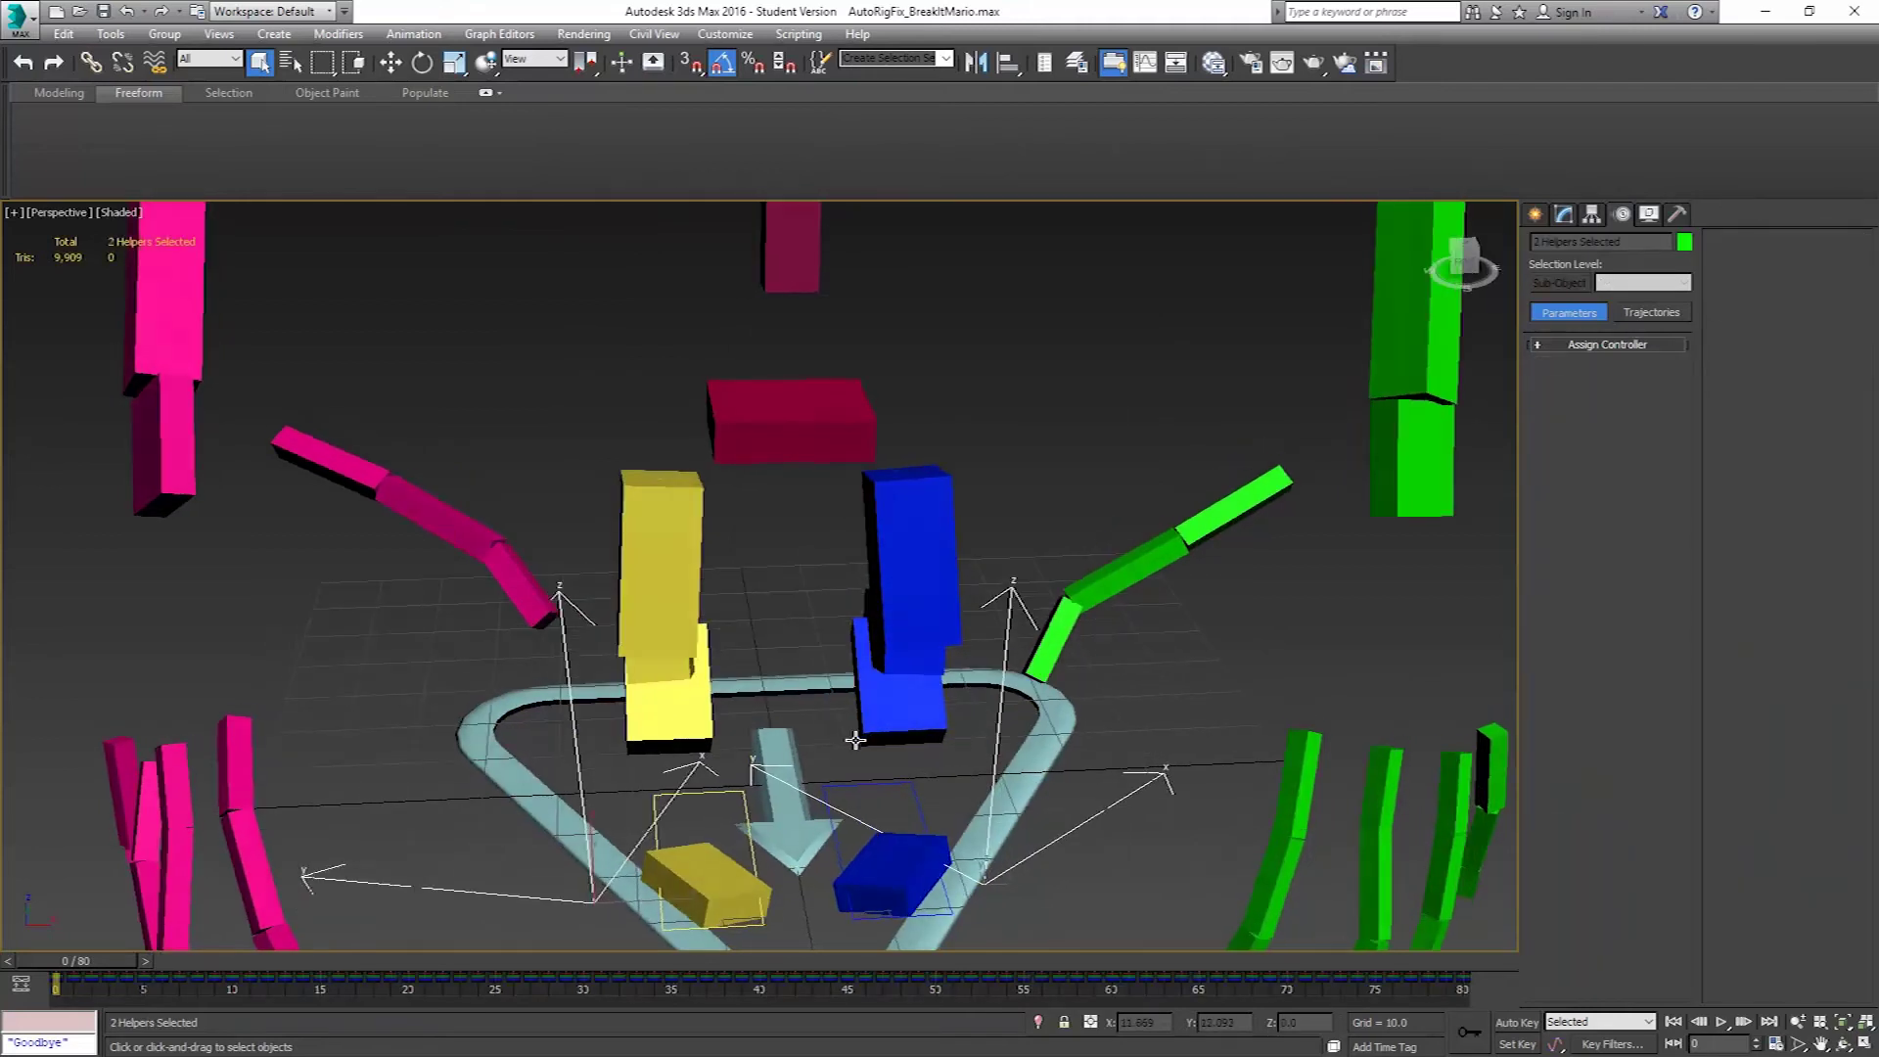
Align the left and right foot platforms pivot-to-pivot in X/Y/Z to Left_Baked and Right_Baked.
left_click(906, 787)
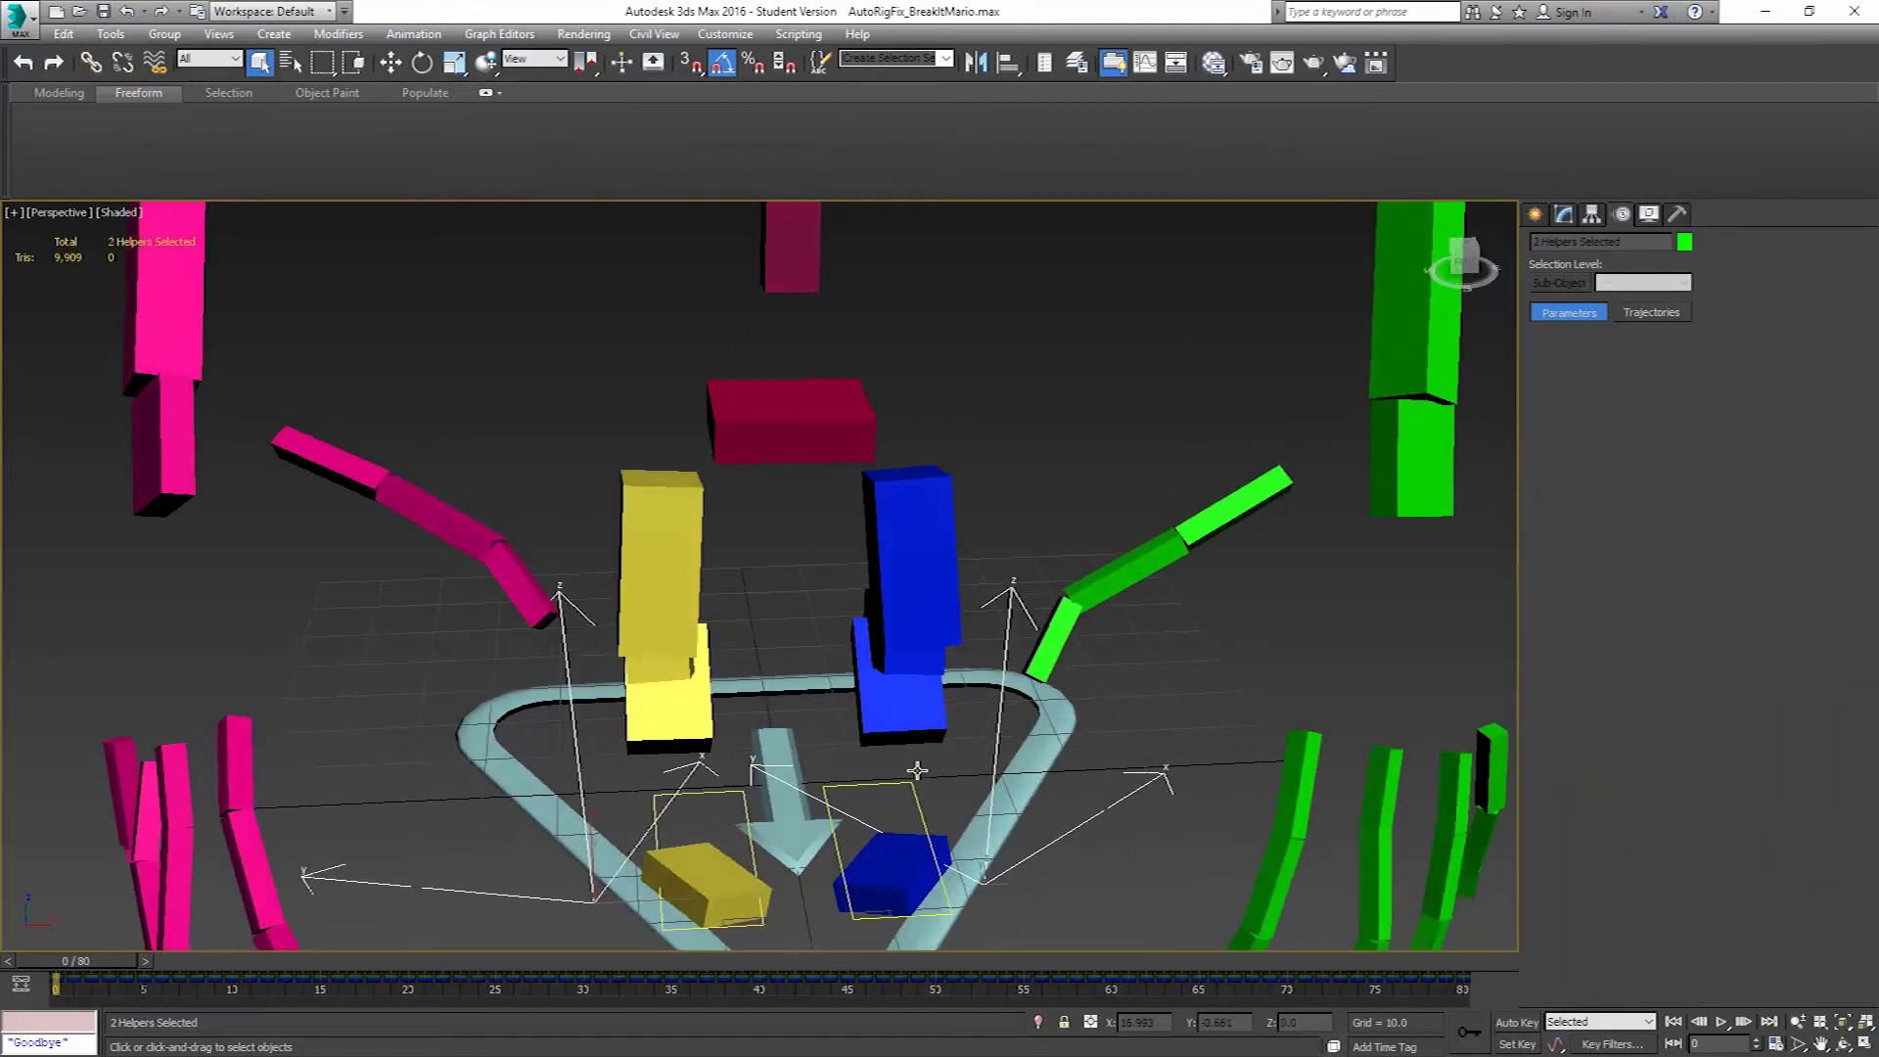
left_click(1007, 66)
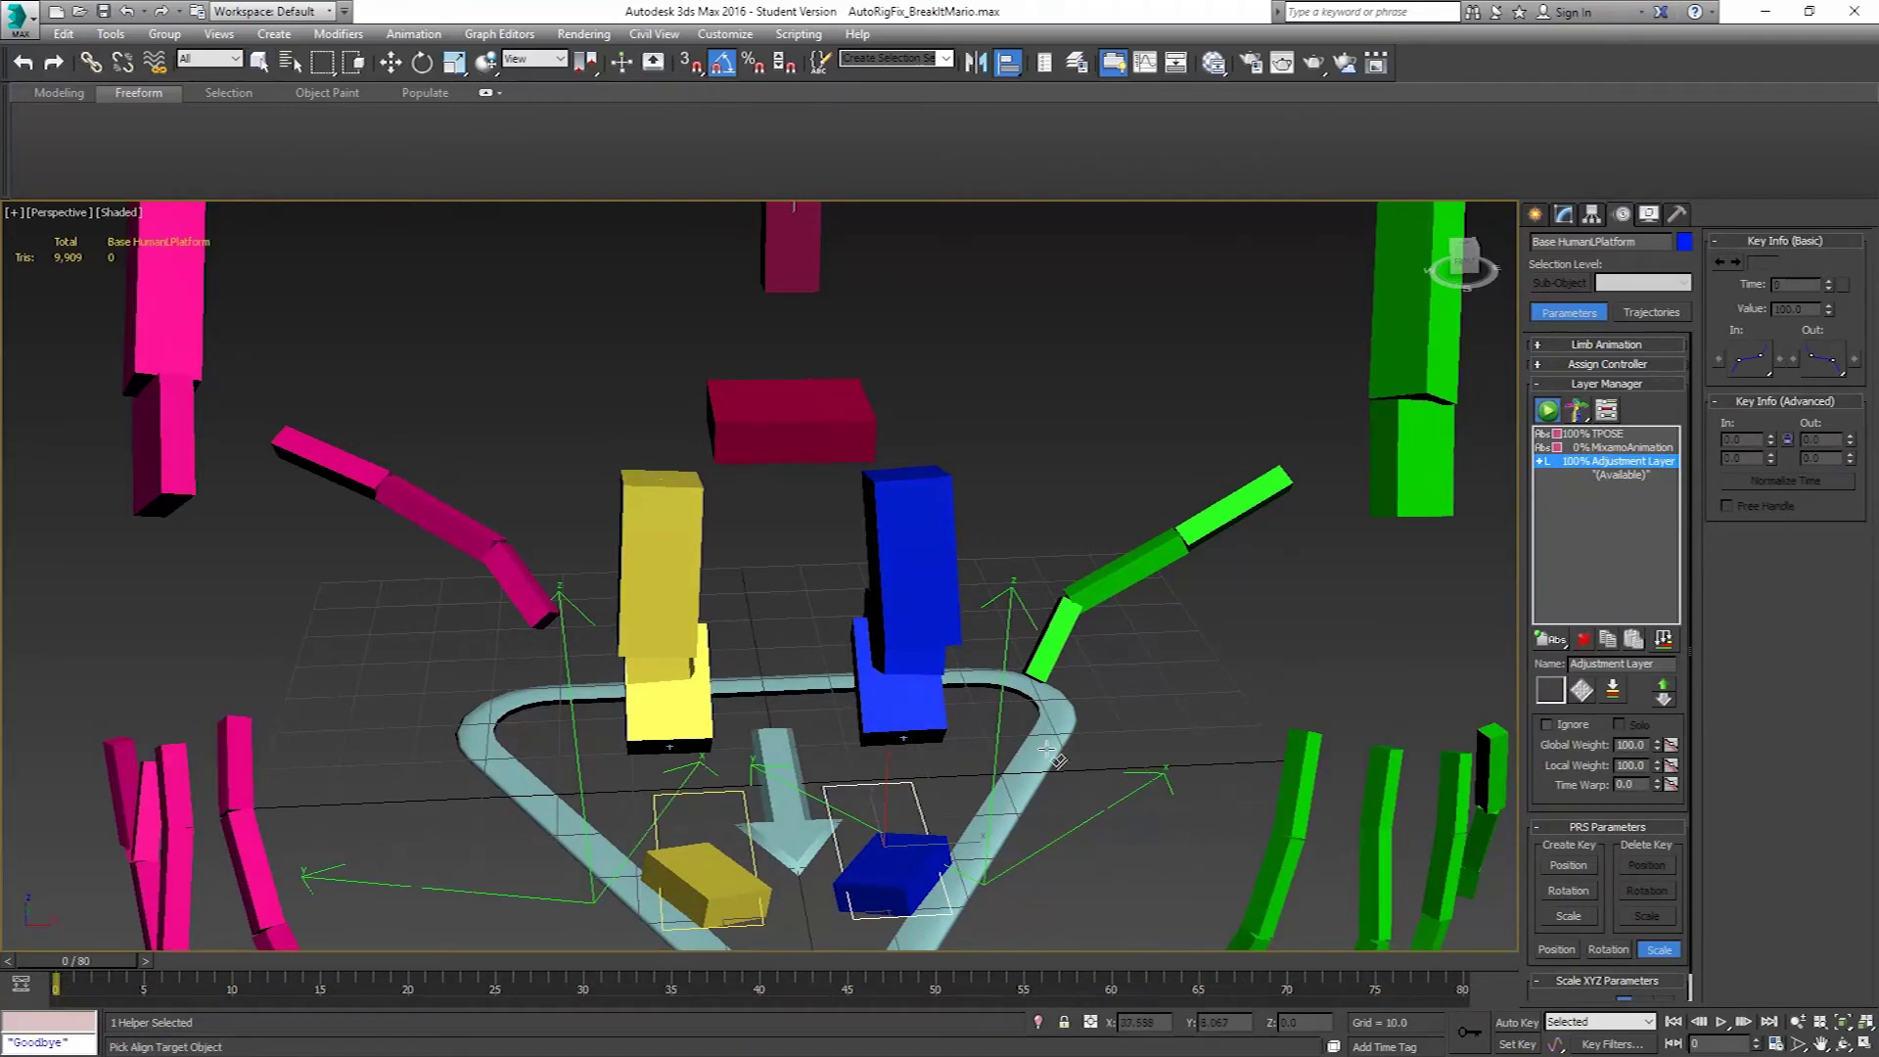
left_click(1102, 810)
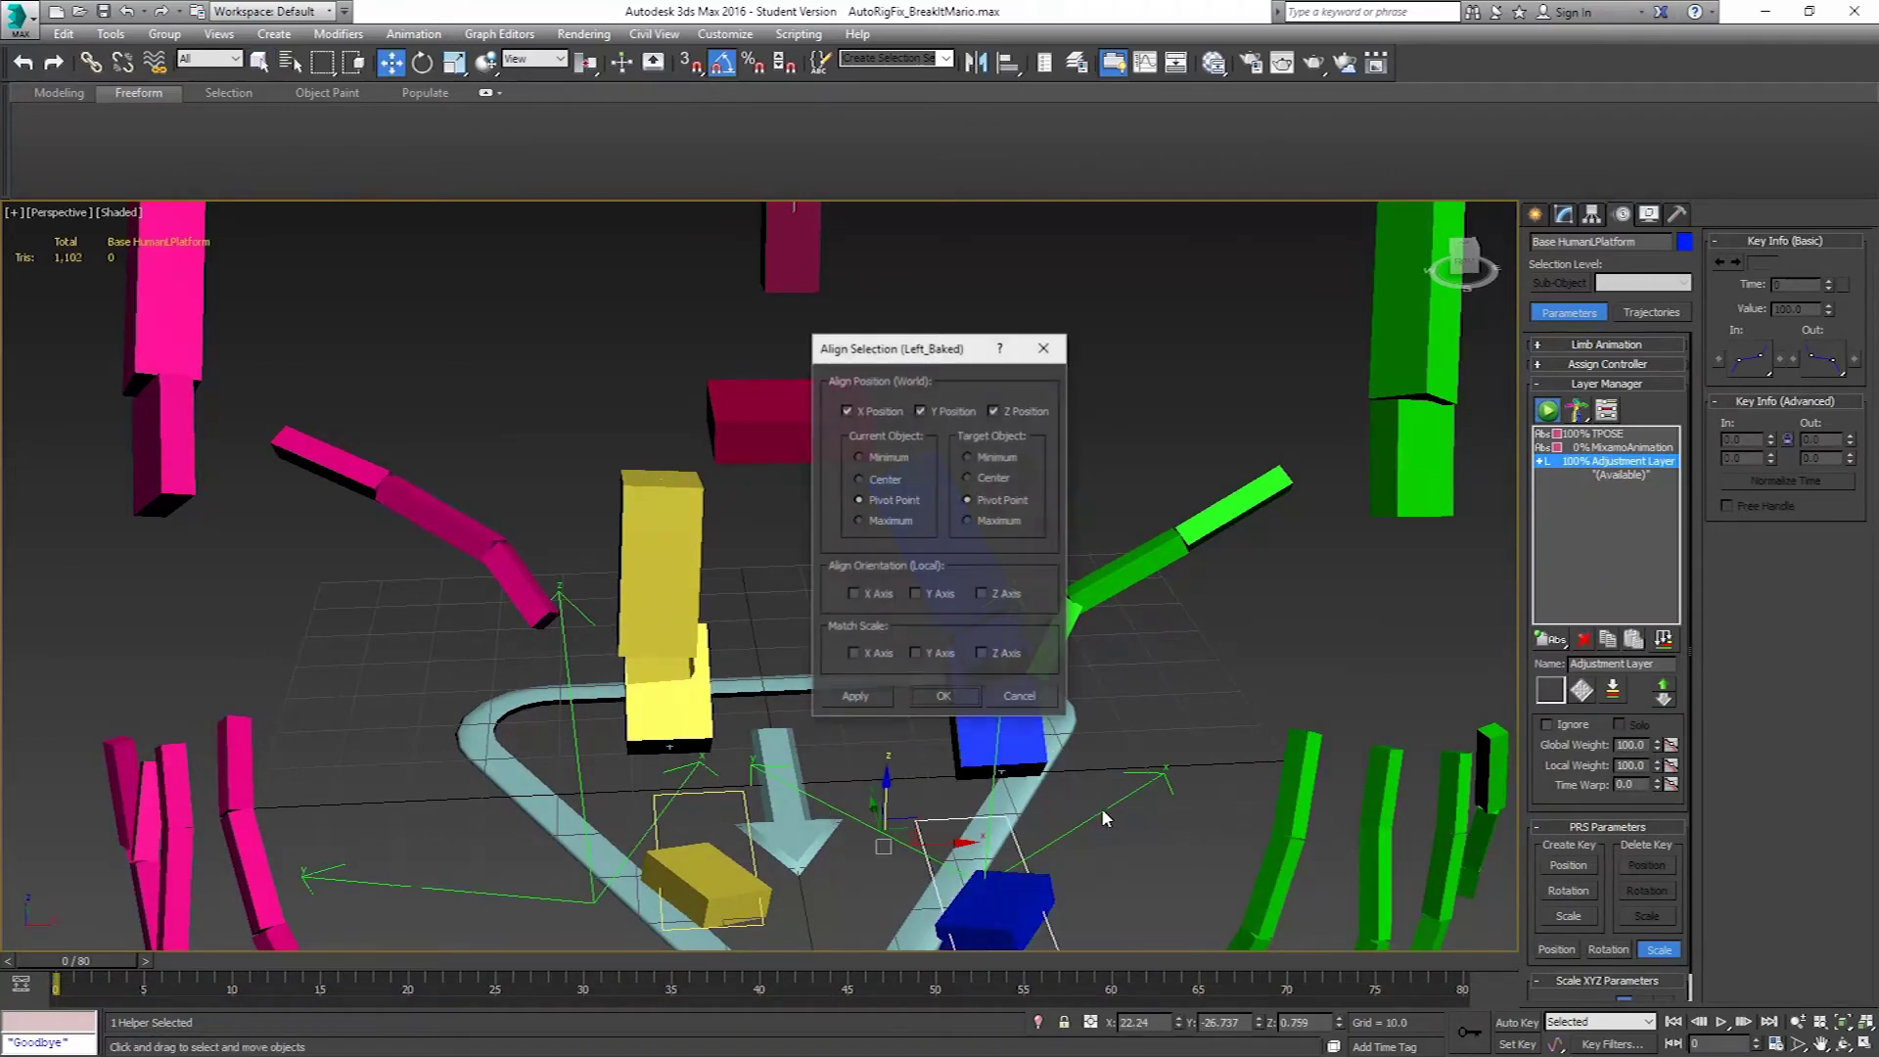
left_click(936, 697)
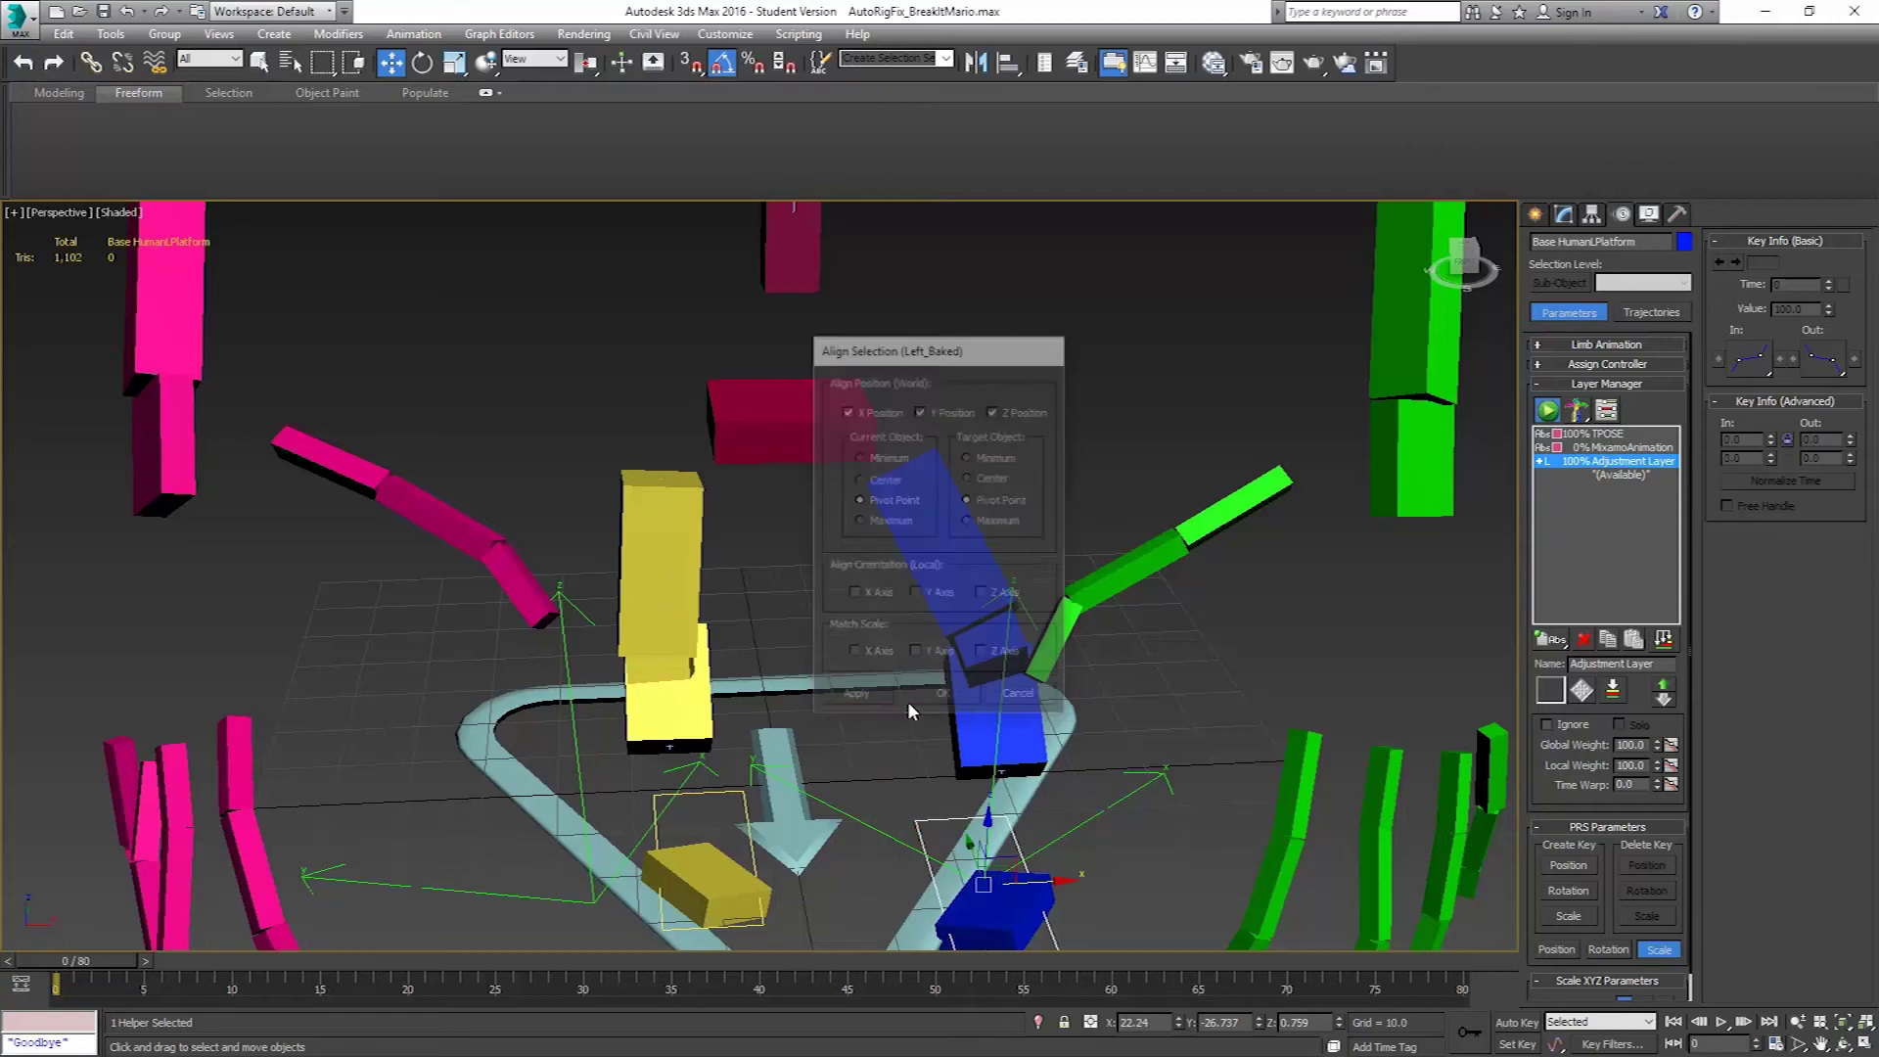
left_click(700, 804)
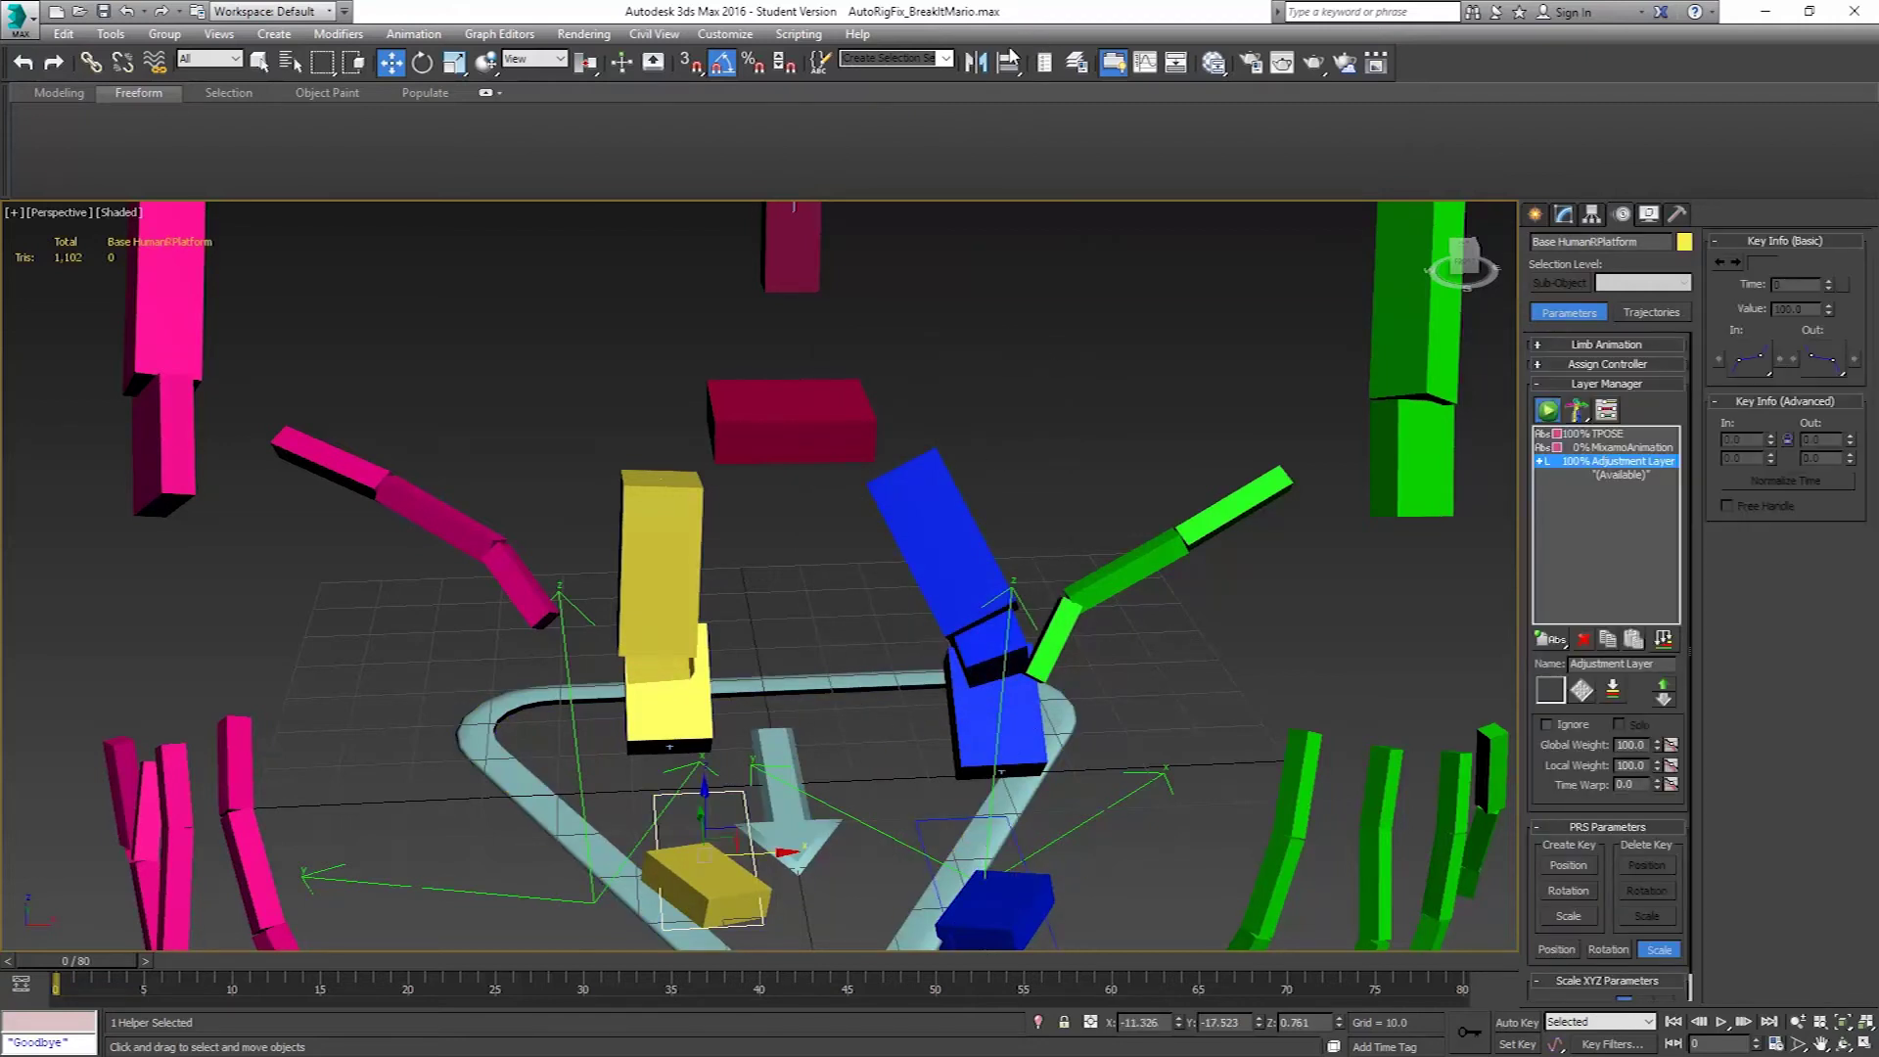
left_click(1009, 67)
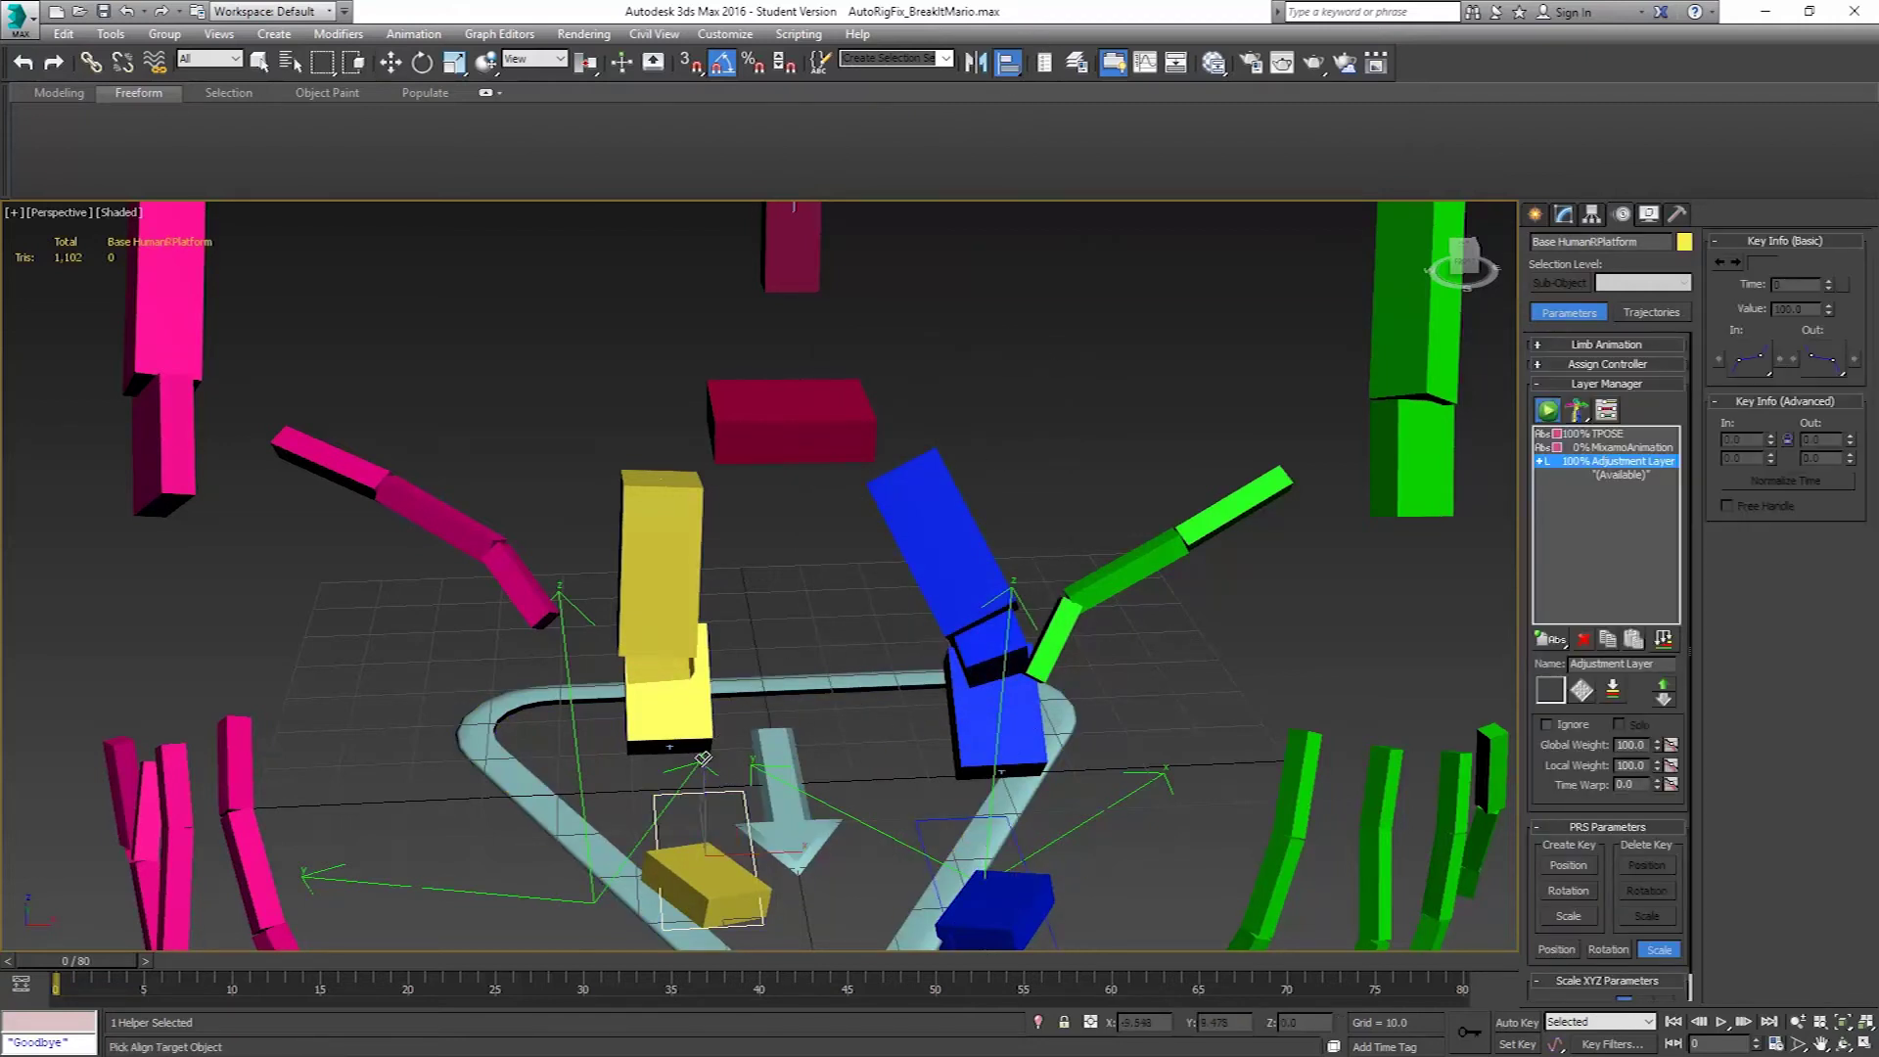
left_click(480, 893)
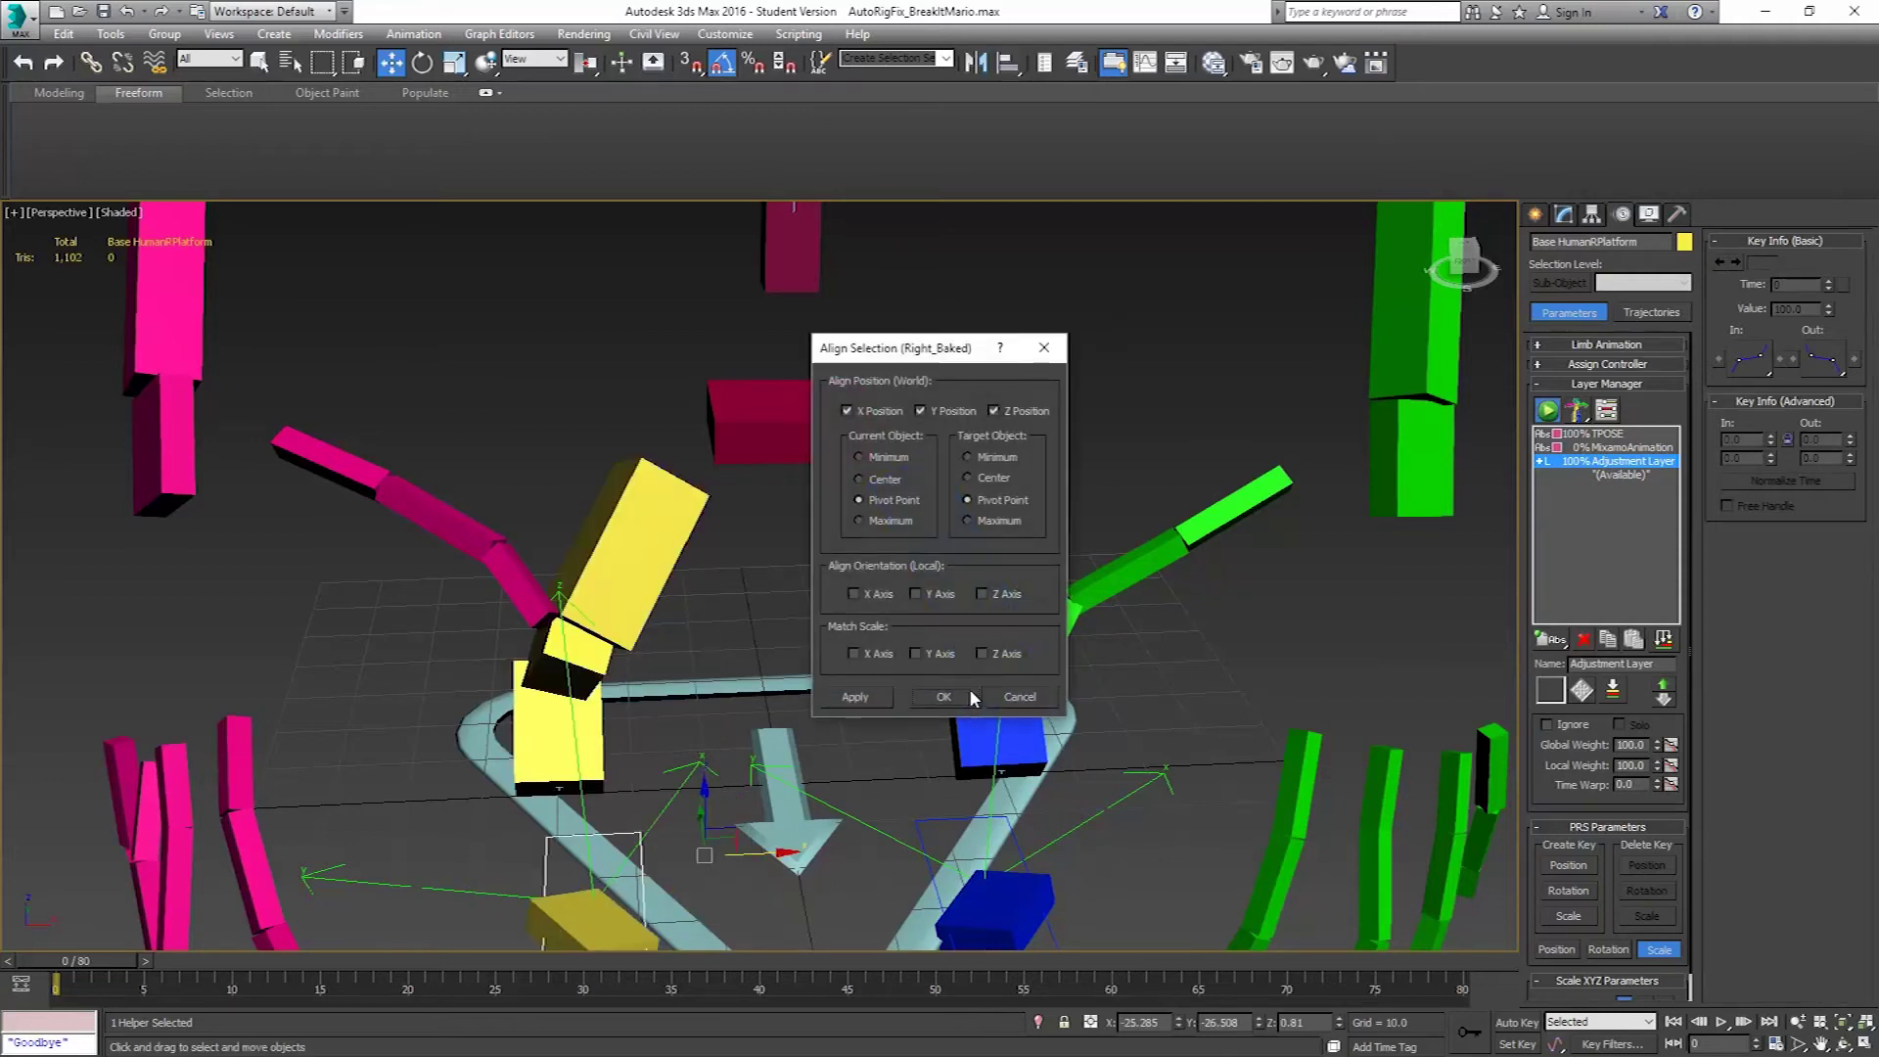
left_click(949, 697)
scroll(994, 783, "down", 3)
middle_click_drag(991, 814, 980, 824, "alt")
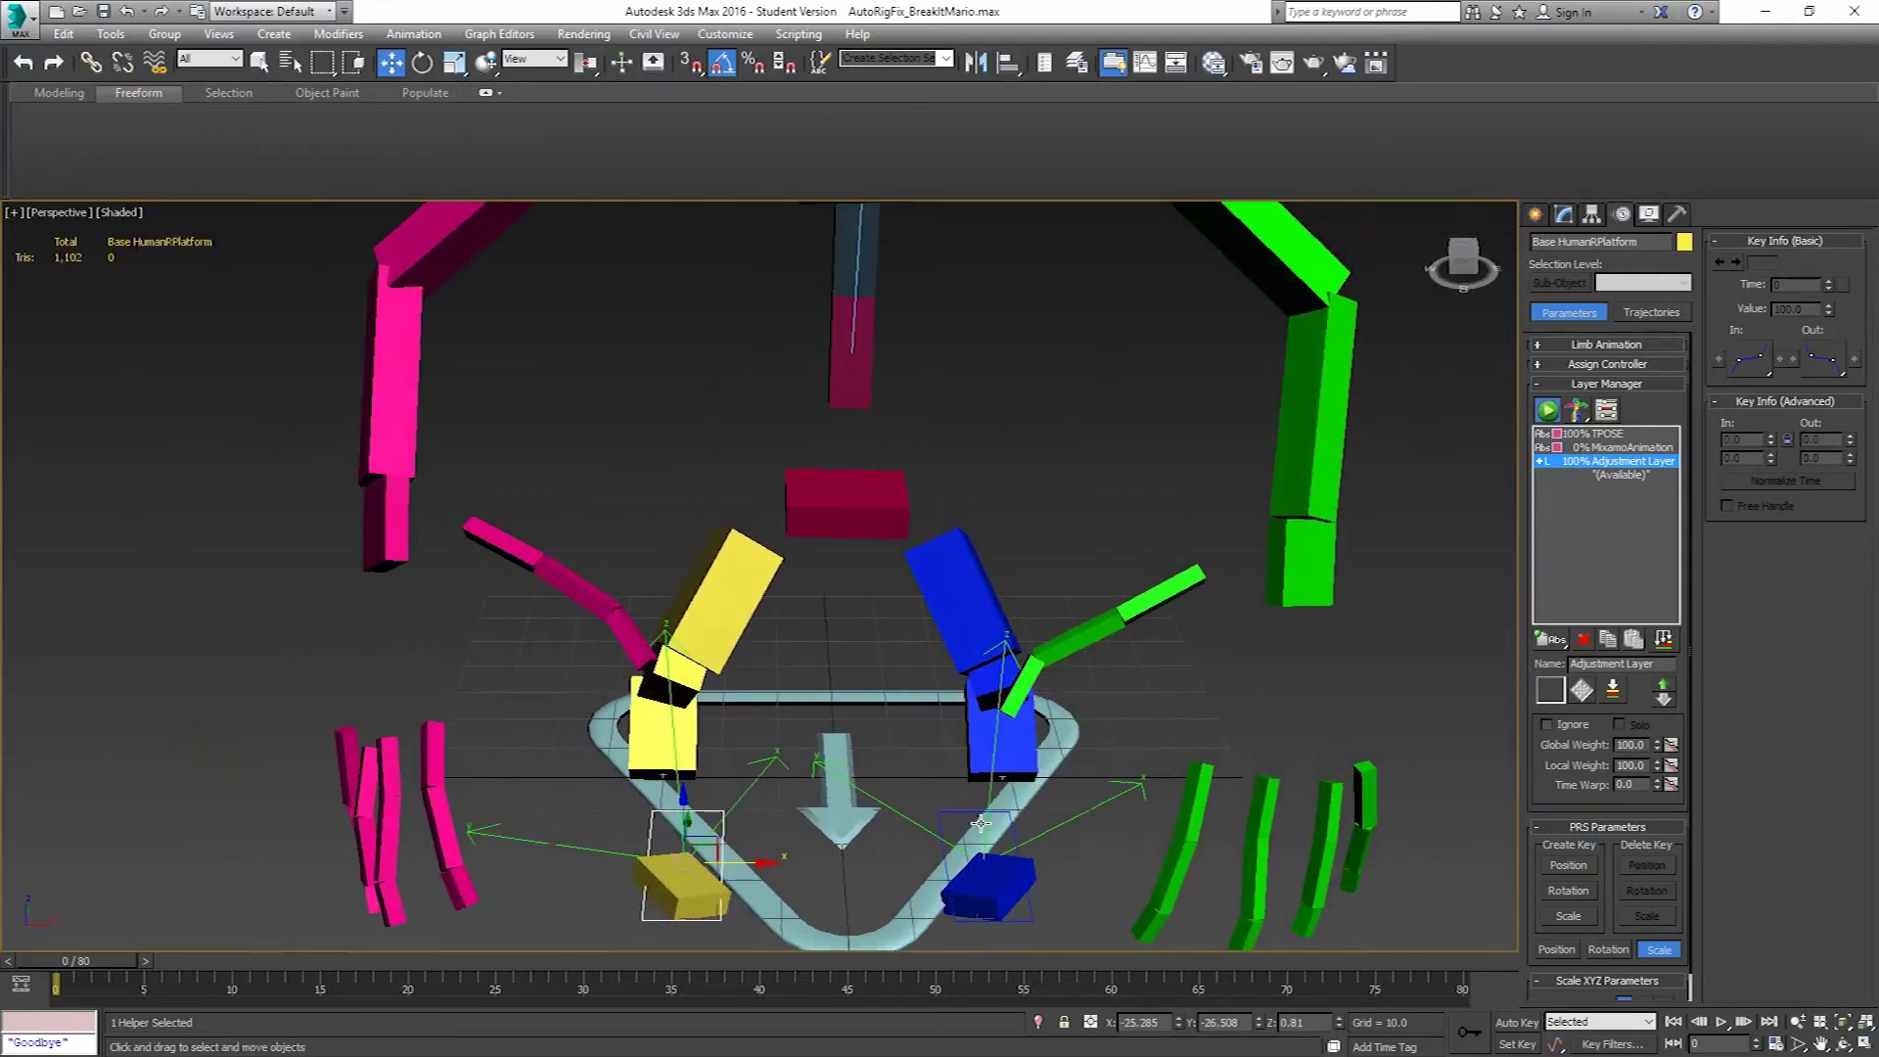
Link Base HumanLPlatform to its baked helper, then select both platform helpers.
left_click(1013, 898)
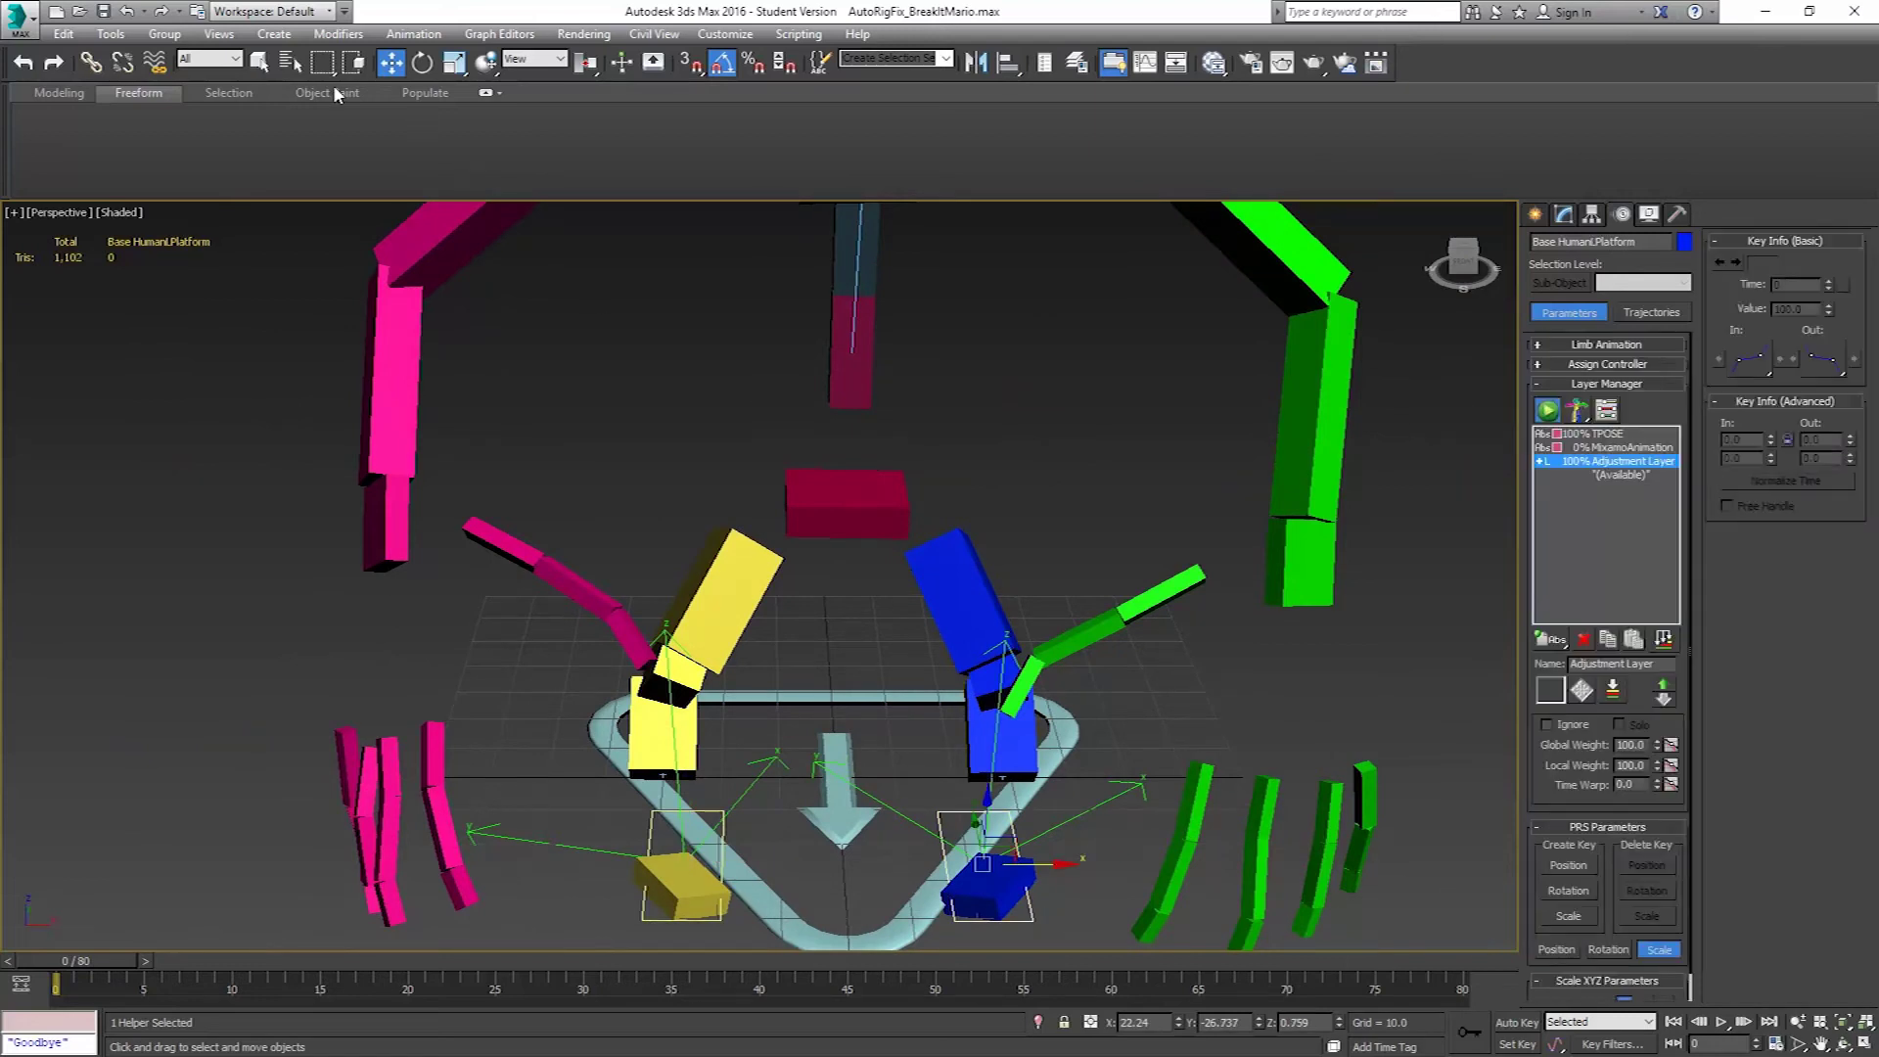
left_click(91, 61)
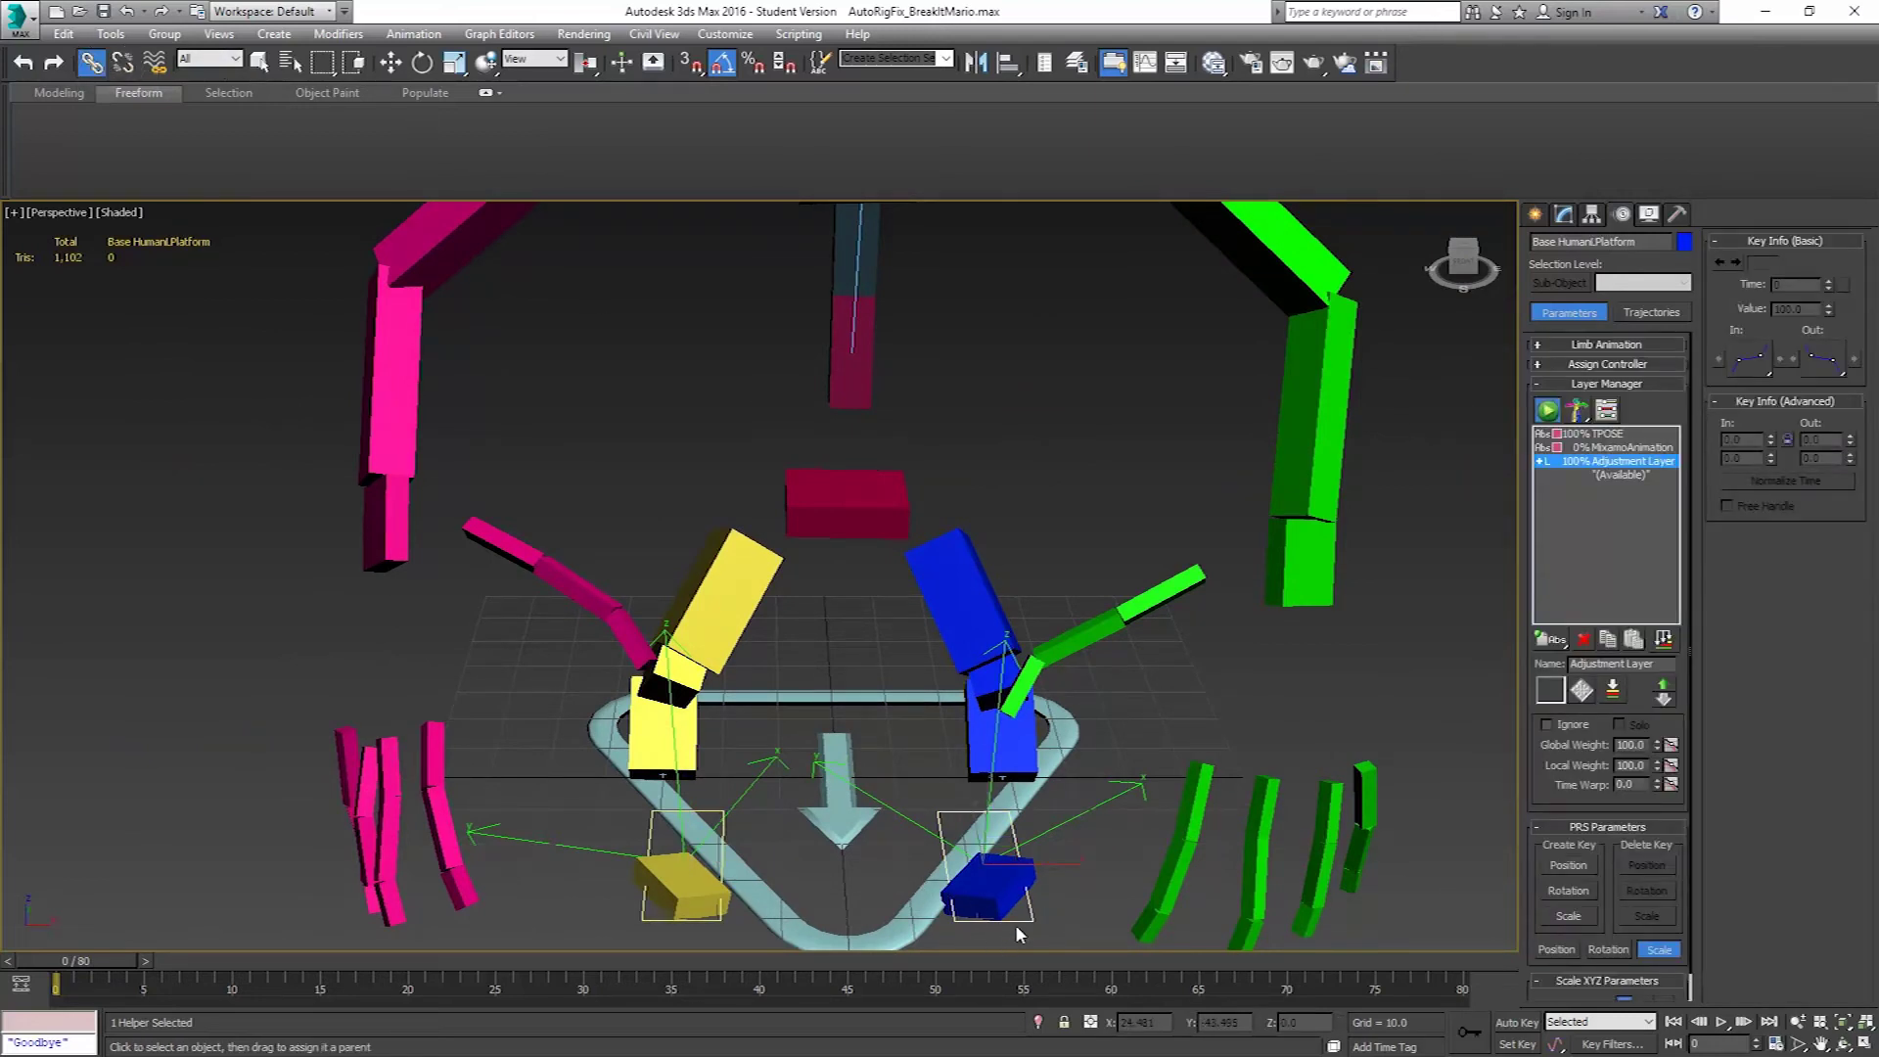
left_click_drag(1030, 920, 1102, 804)
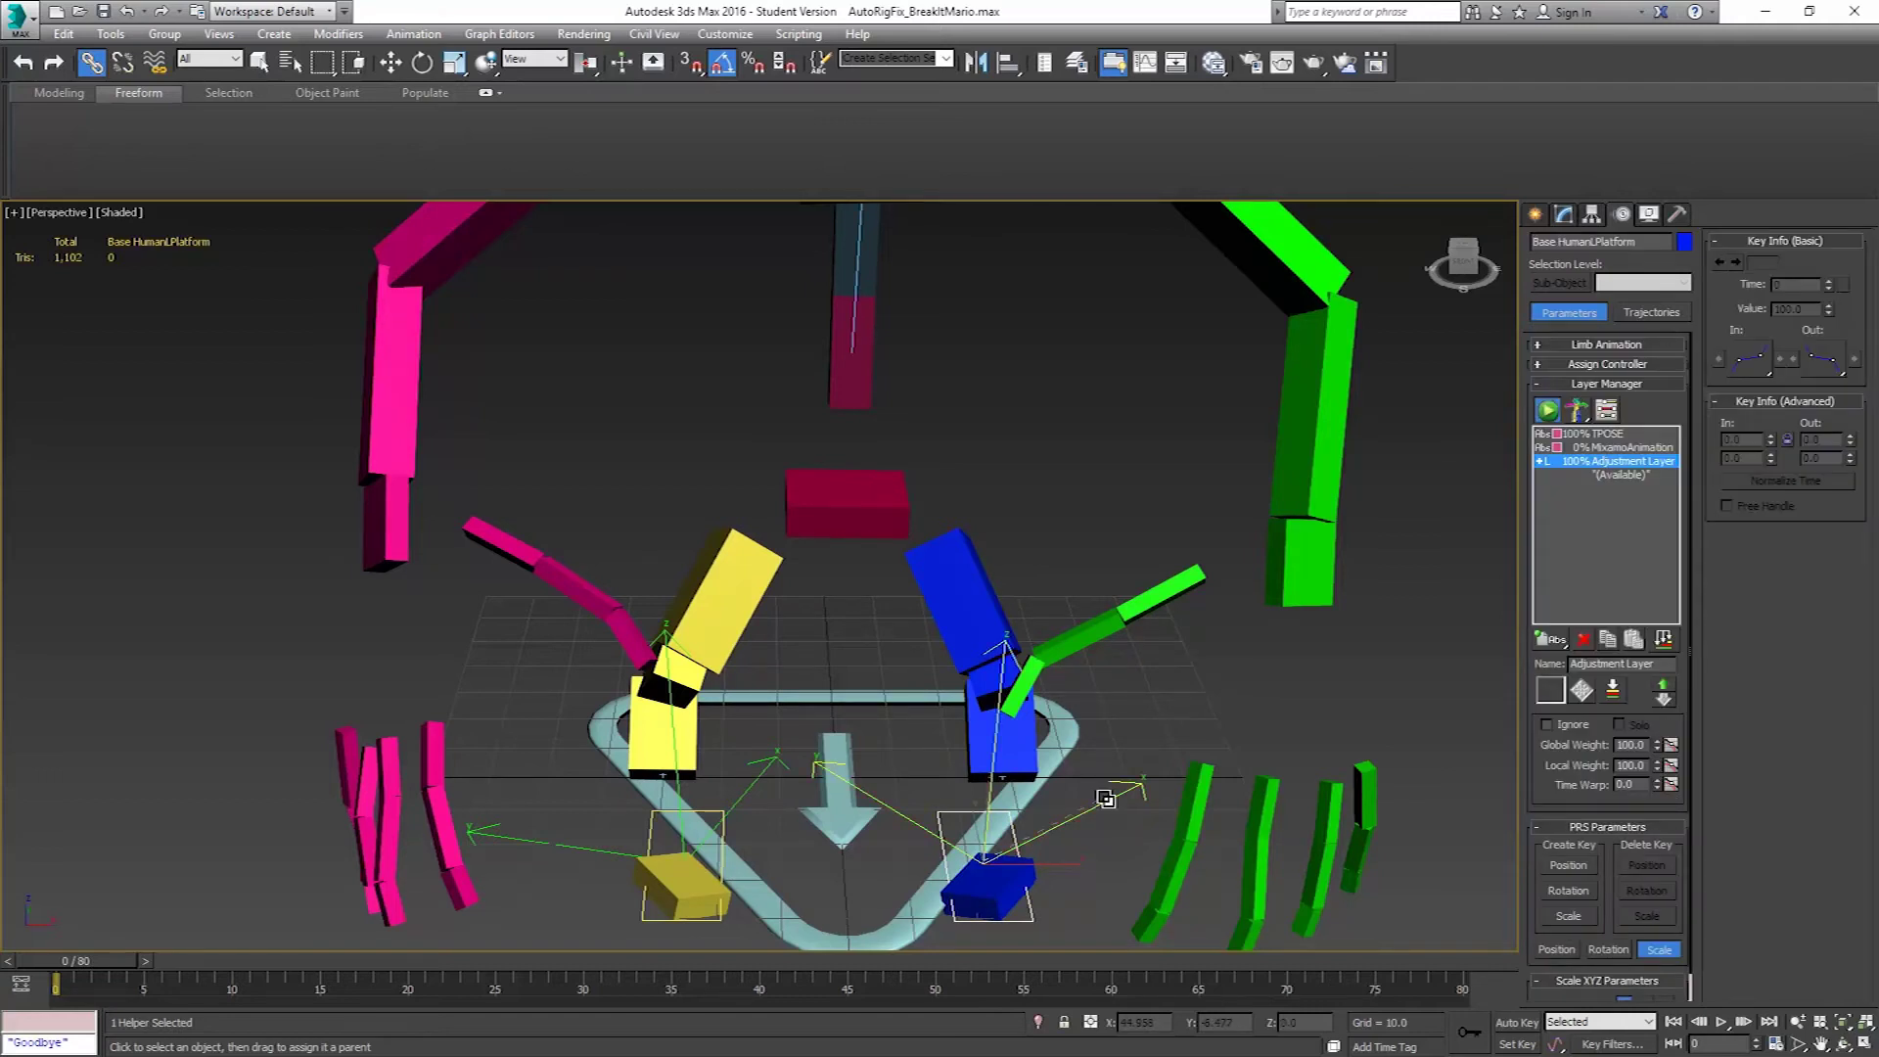
left_click(644, 917)
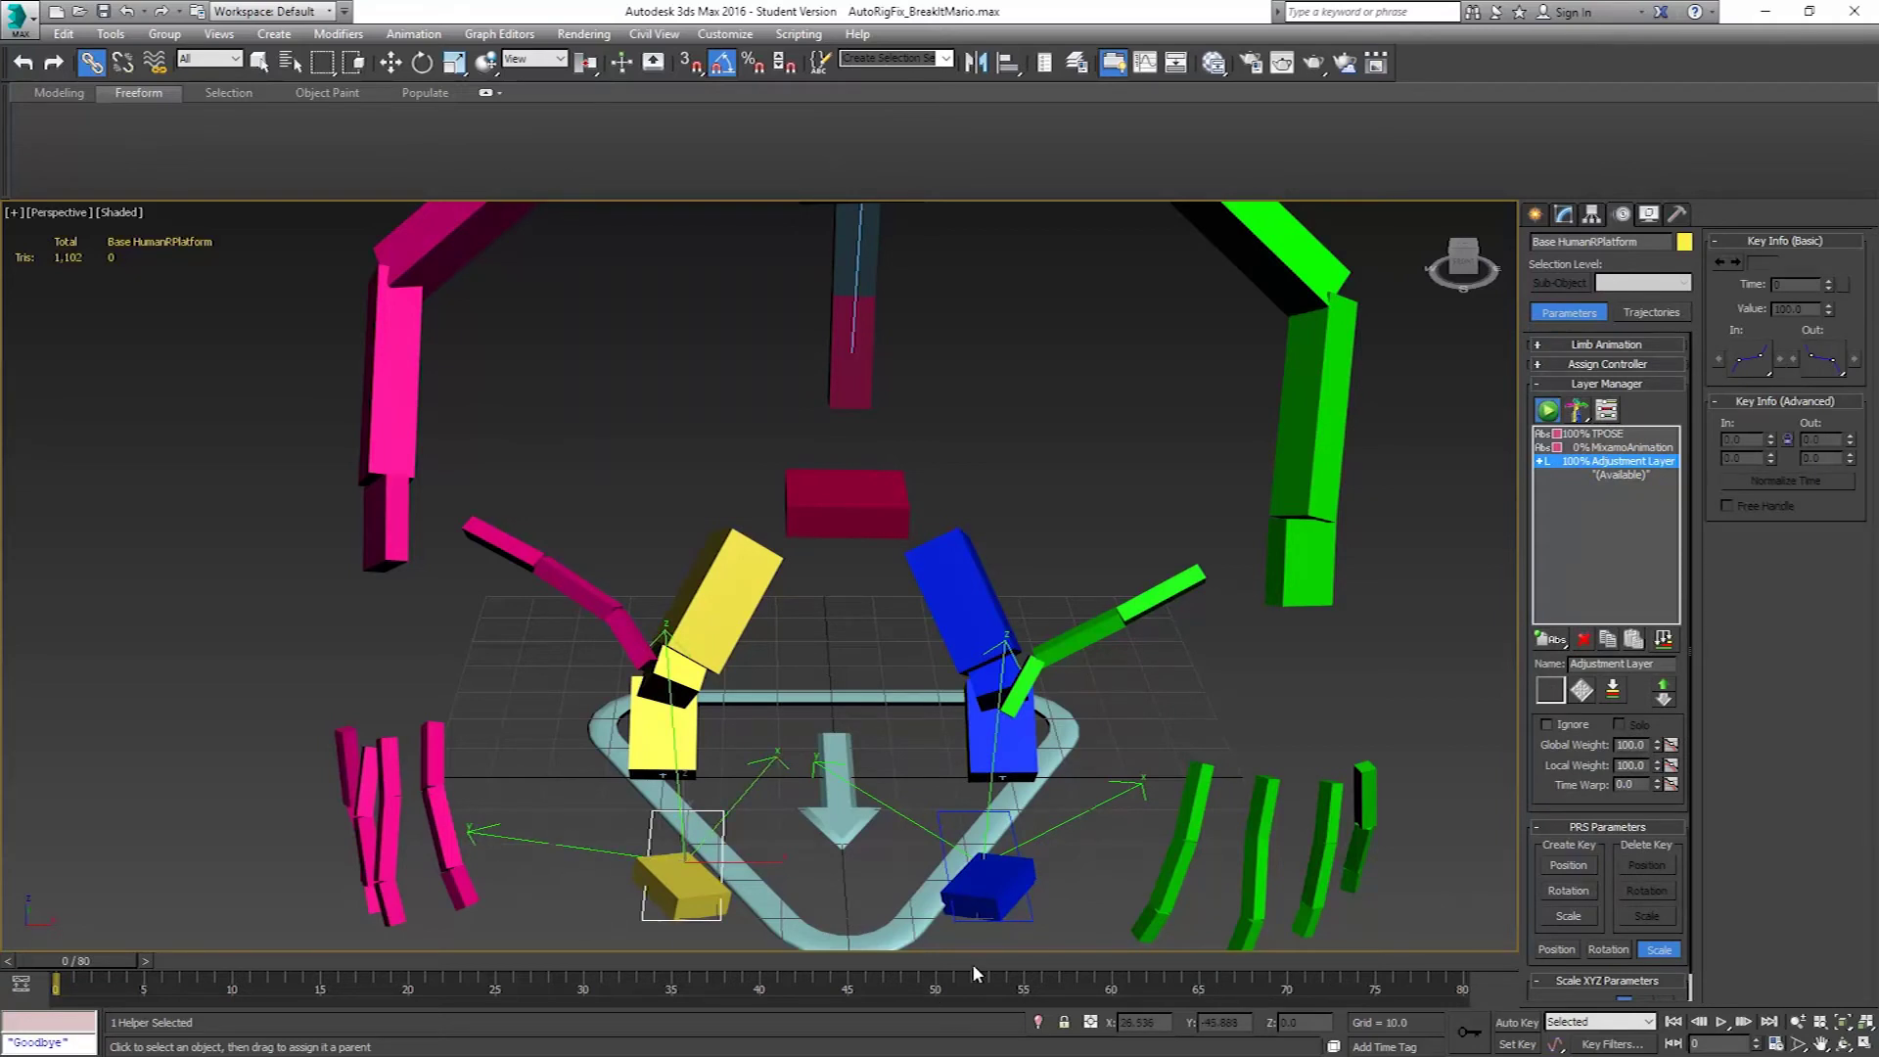
left_click(1034, 922, "ctrl")
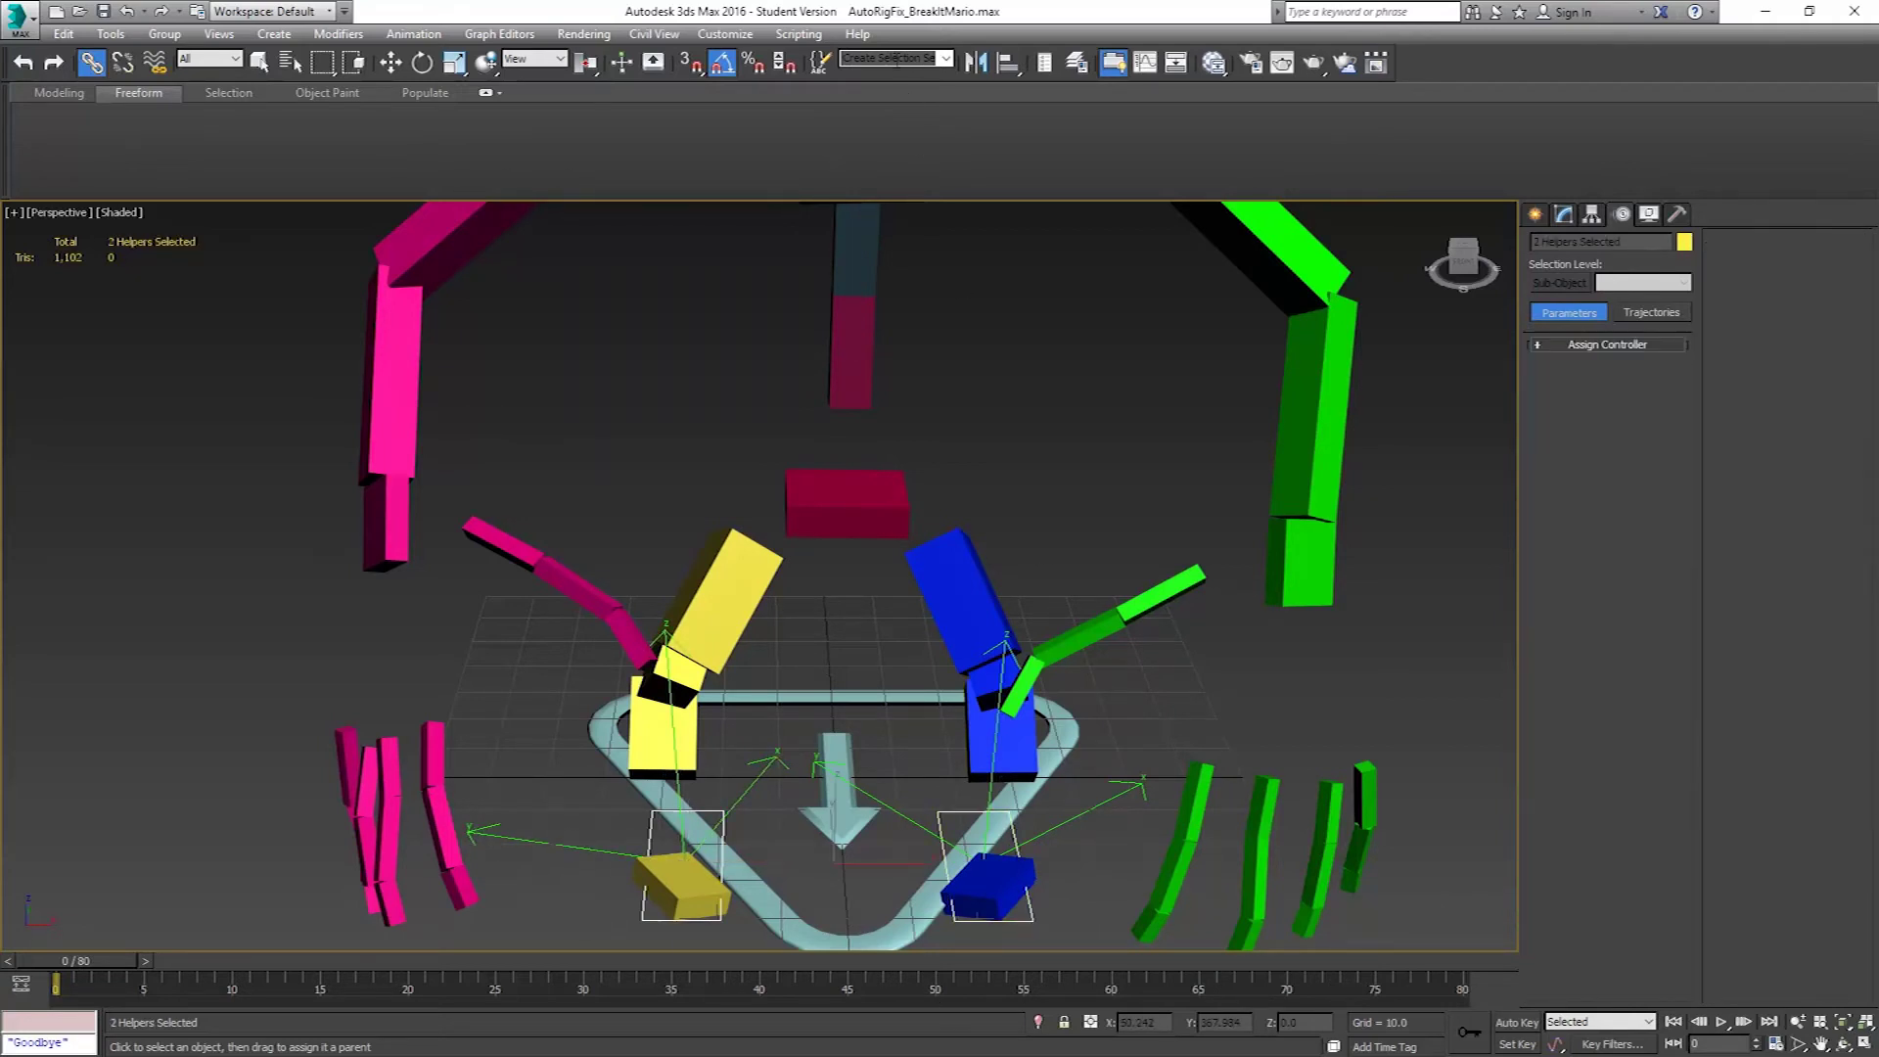
Run Ani_Baked.mse, bake the motion to the original platform helpers, and close the script window.
left_click(799, 34)
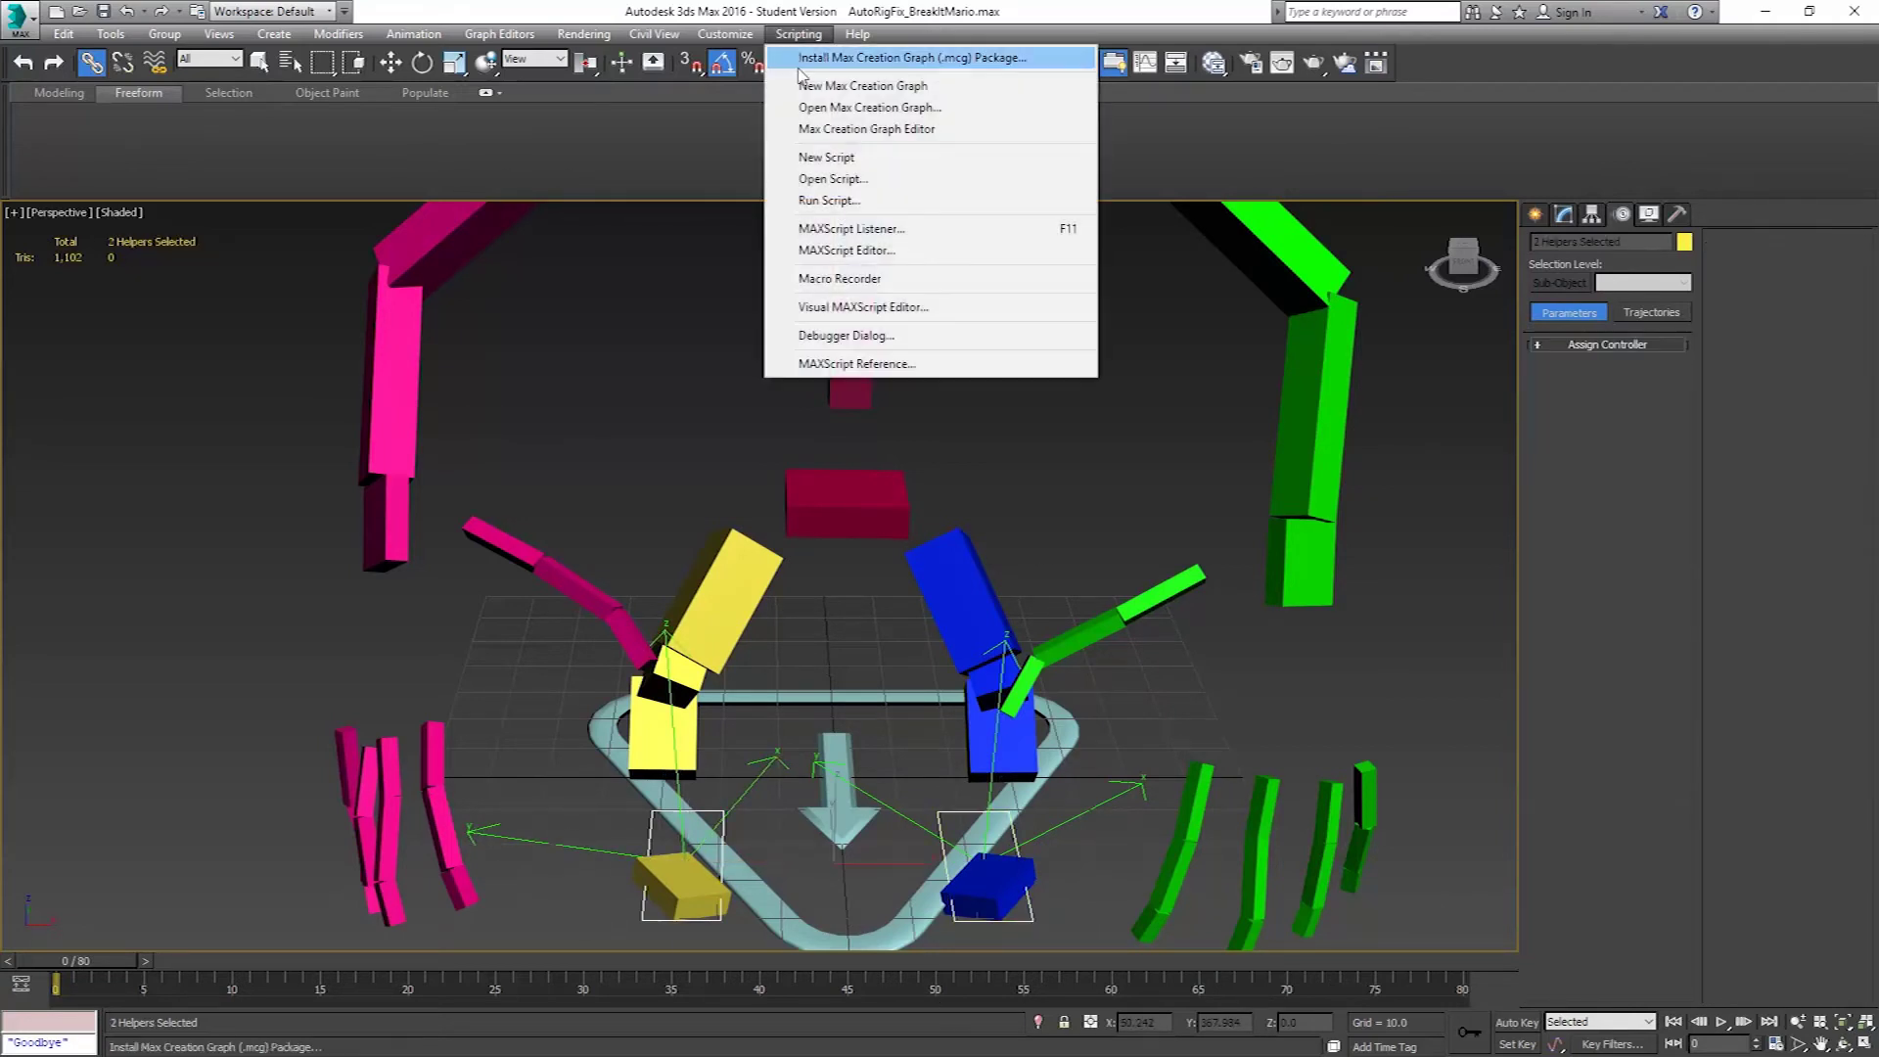
left_click(827, 201)
left_click(722, 231)
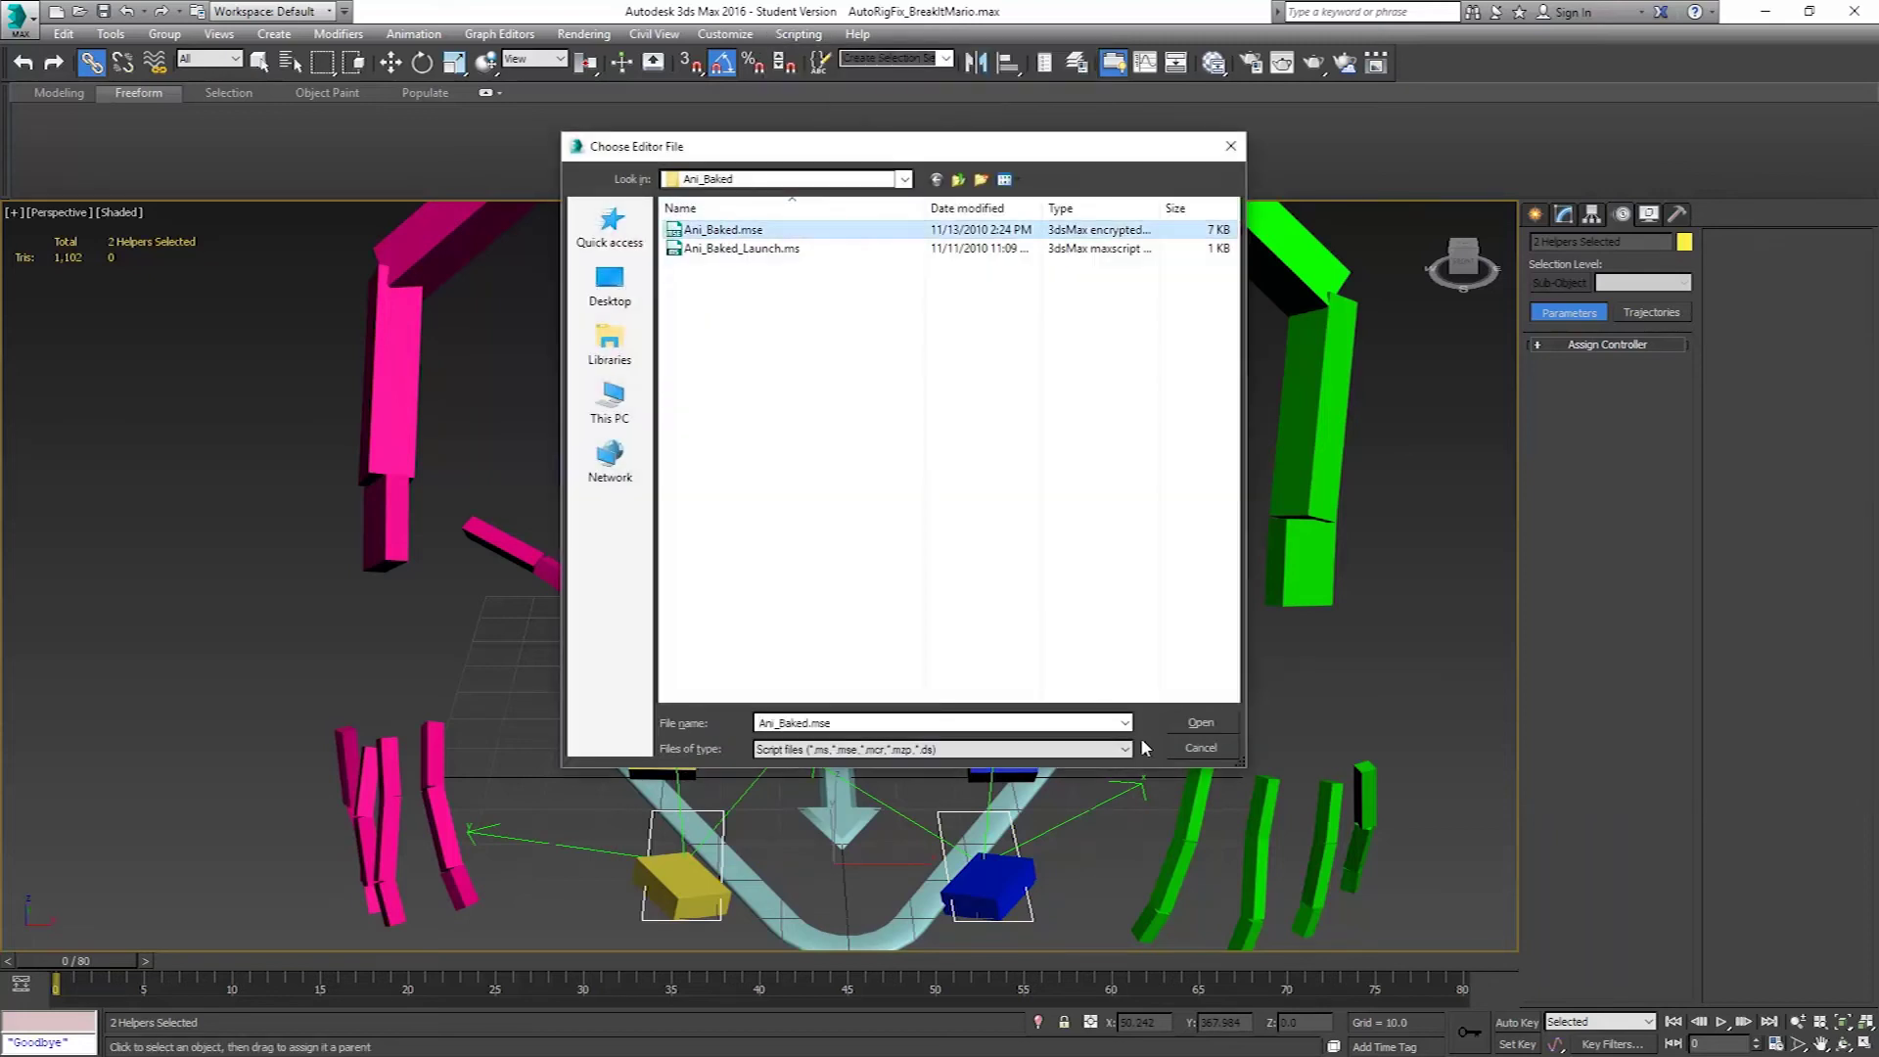
left_click(1185, 724)
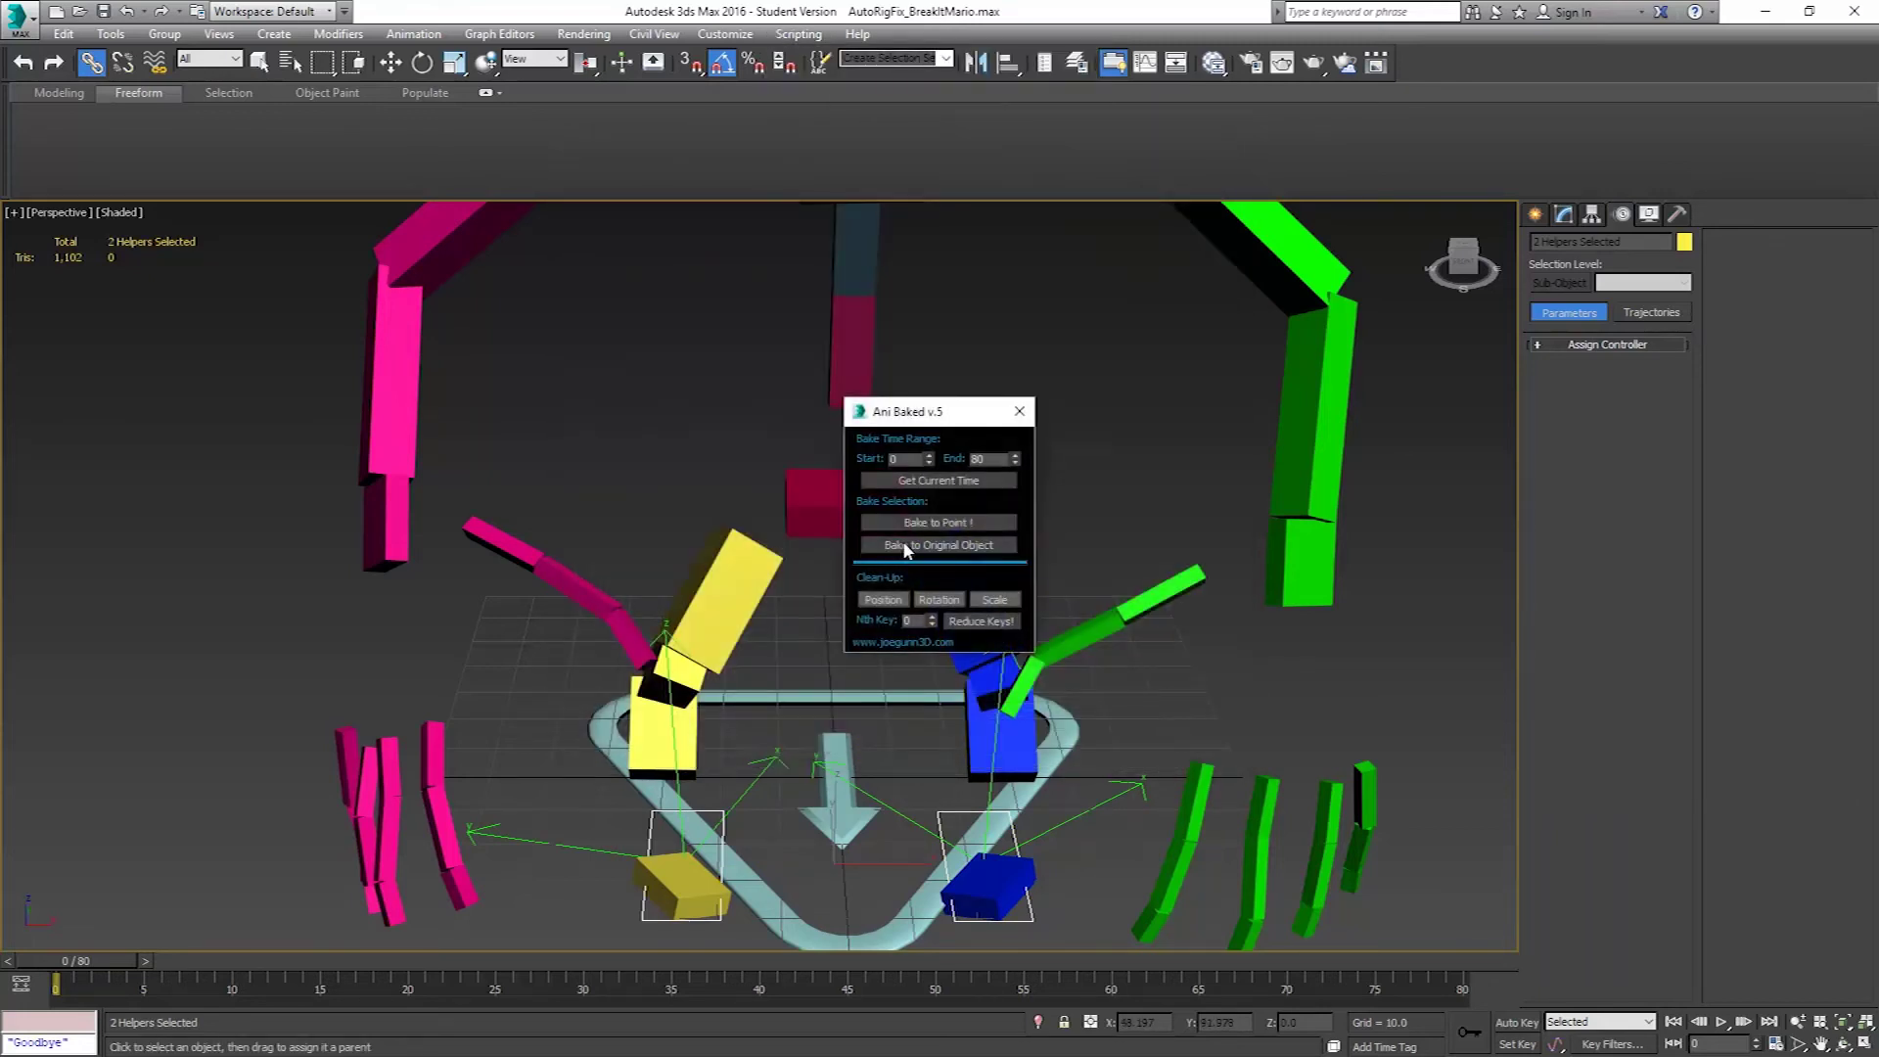
left_click(950, 546)
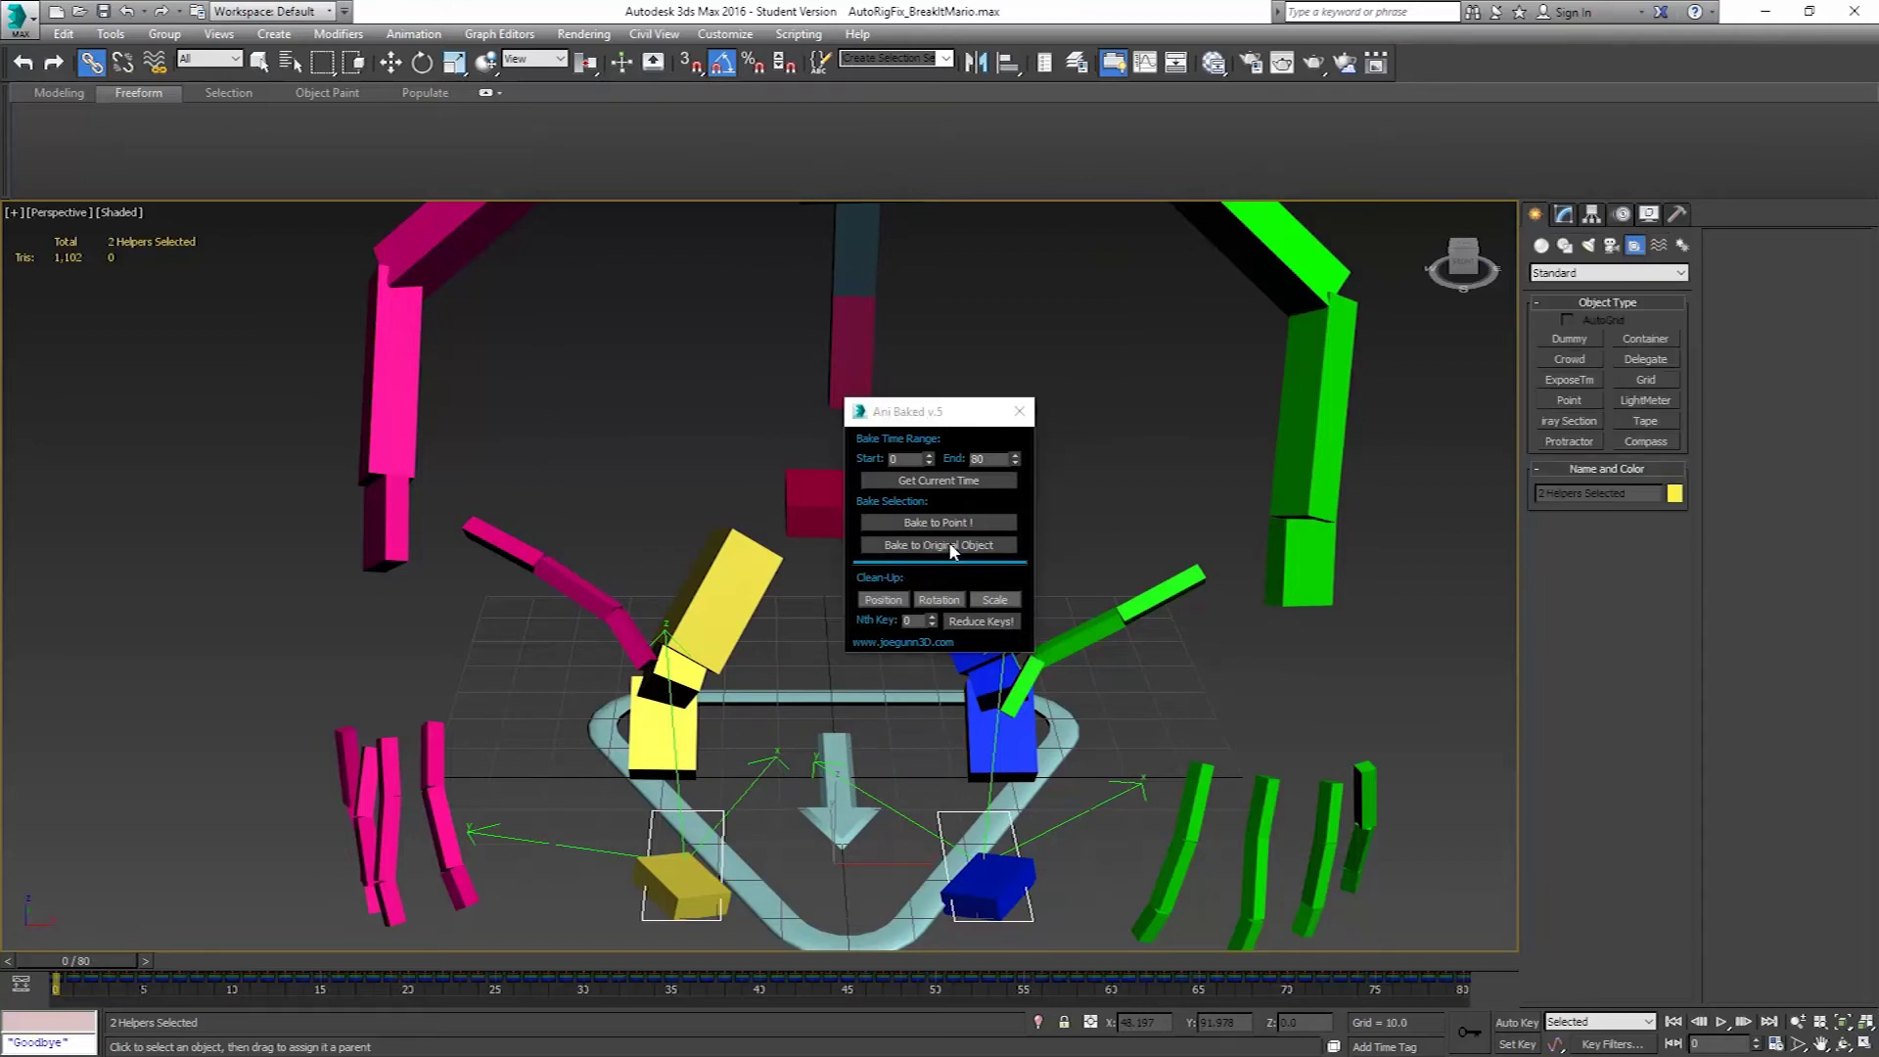
left_click(1020, 411)
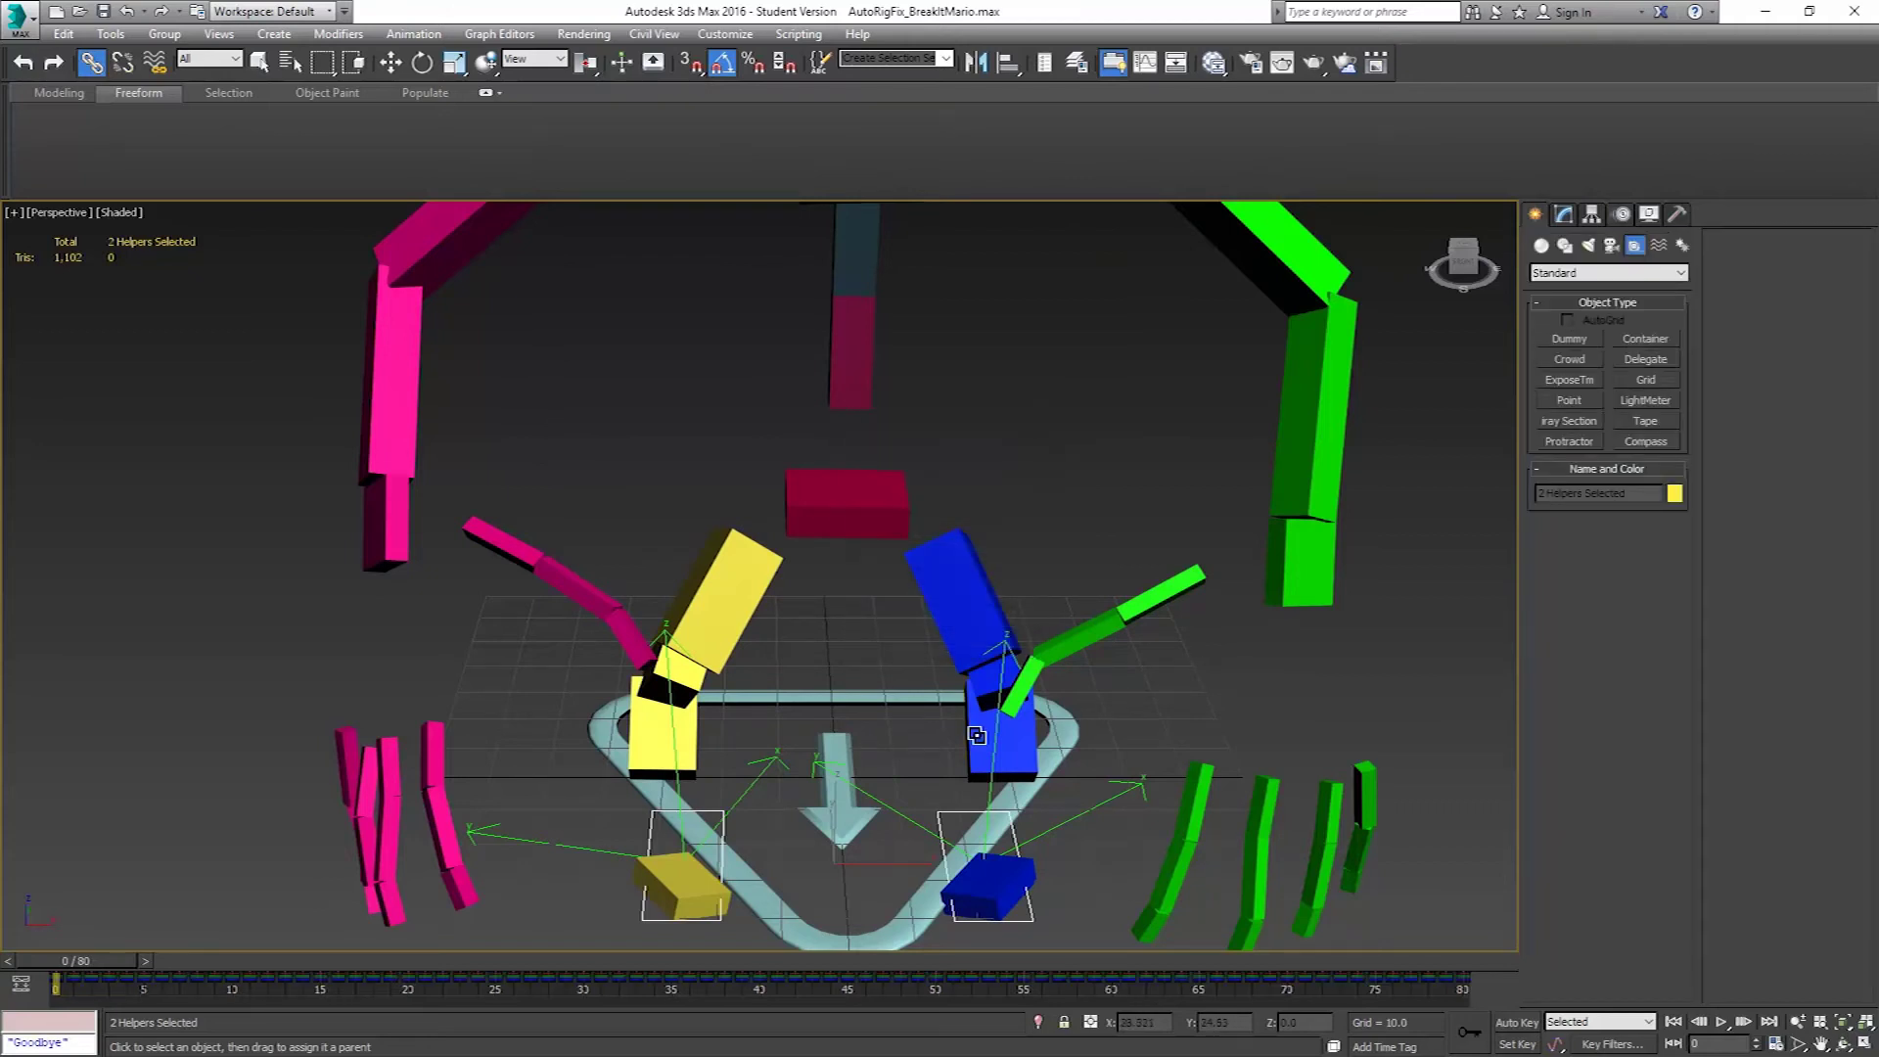
left_click(1091, 808)
Delete both baked helpers and rename the left platform to Base HumanLPlatform.
left_click(740, 801, "ctrl")
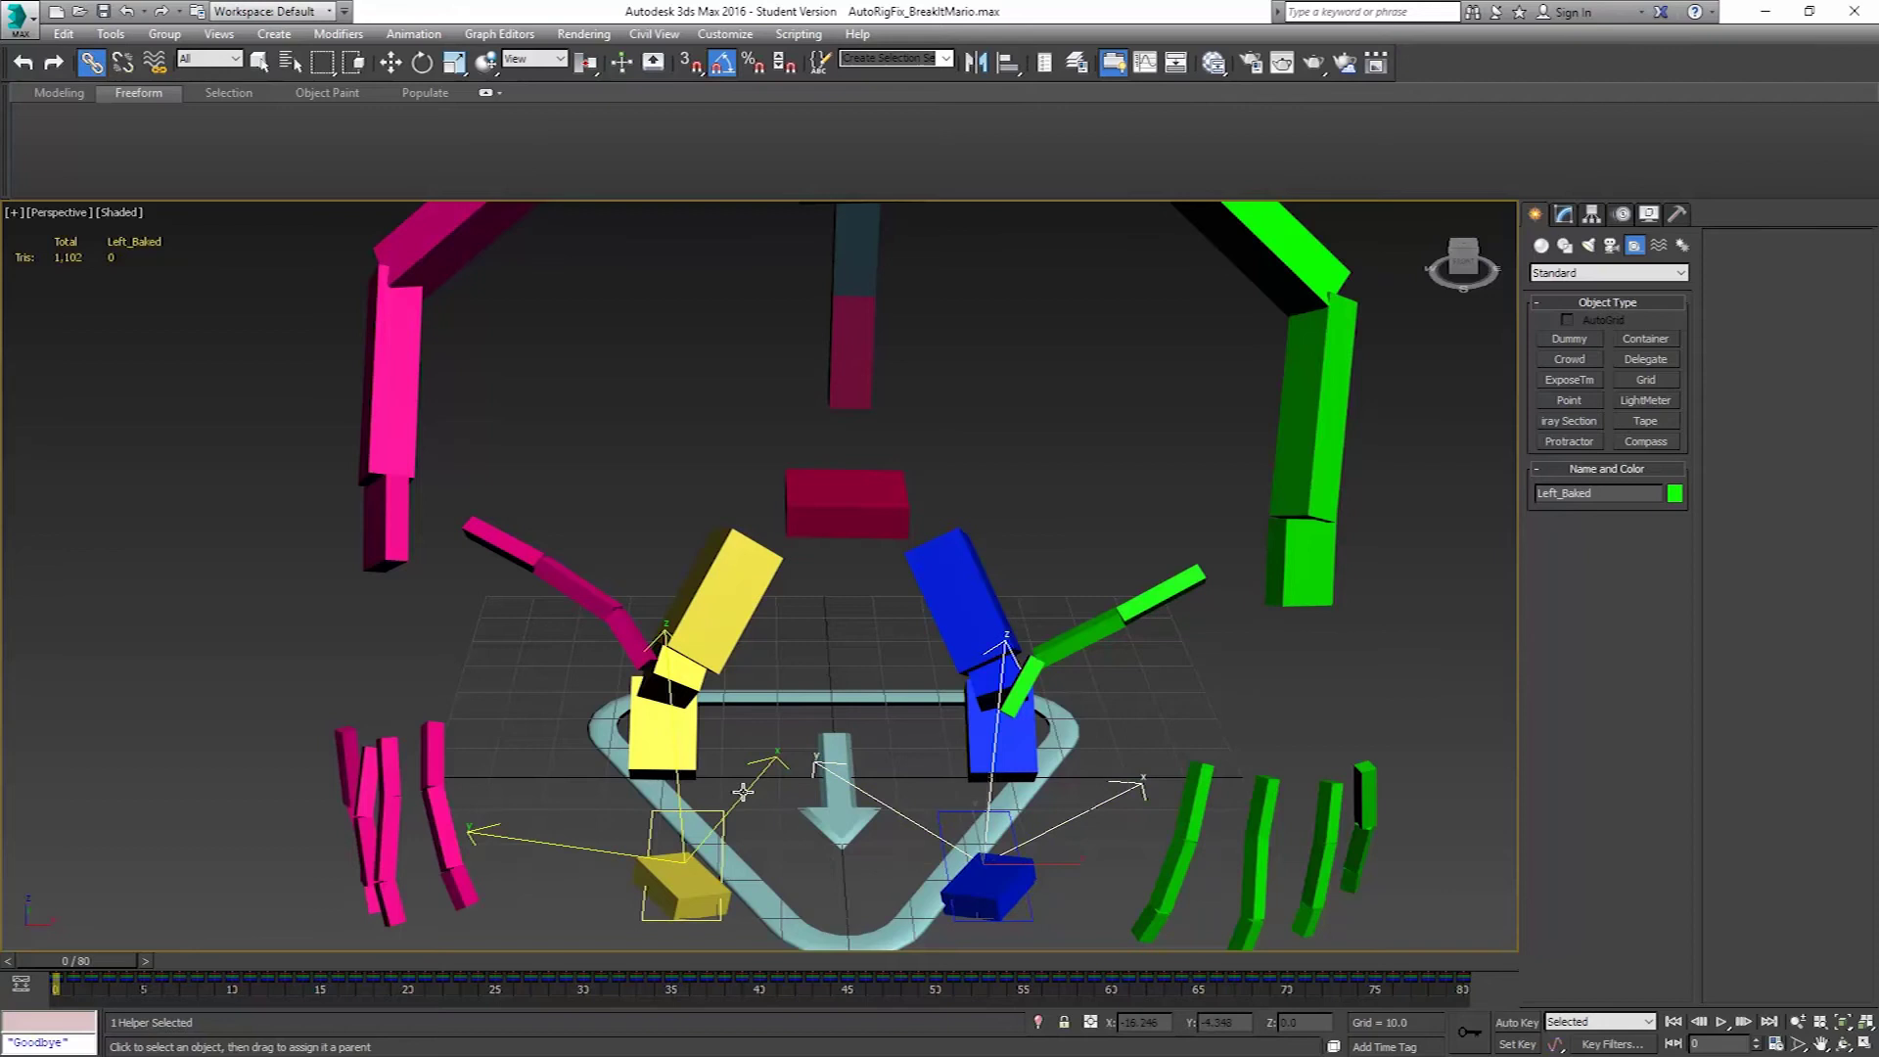
key("Delete")
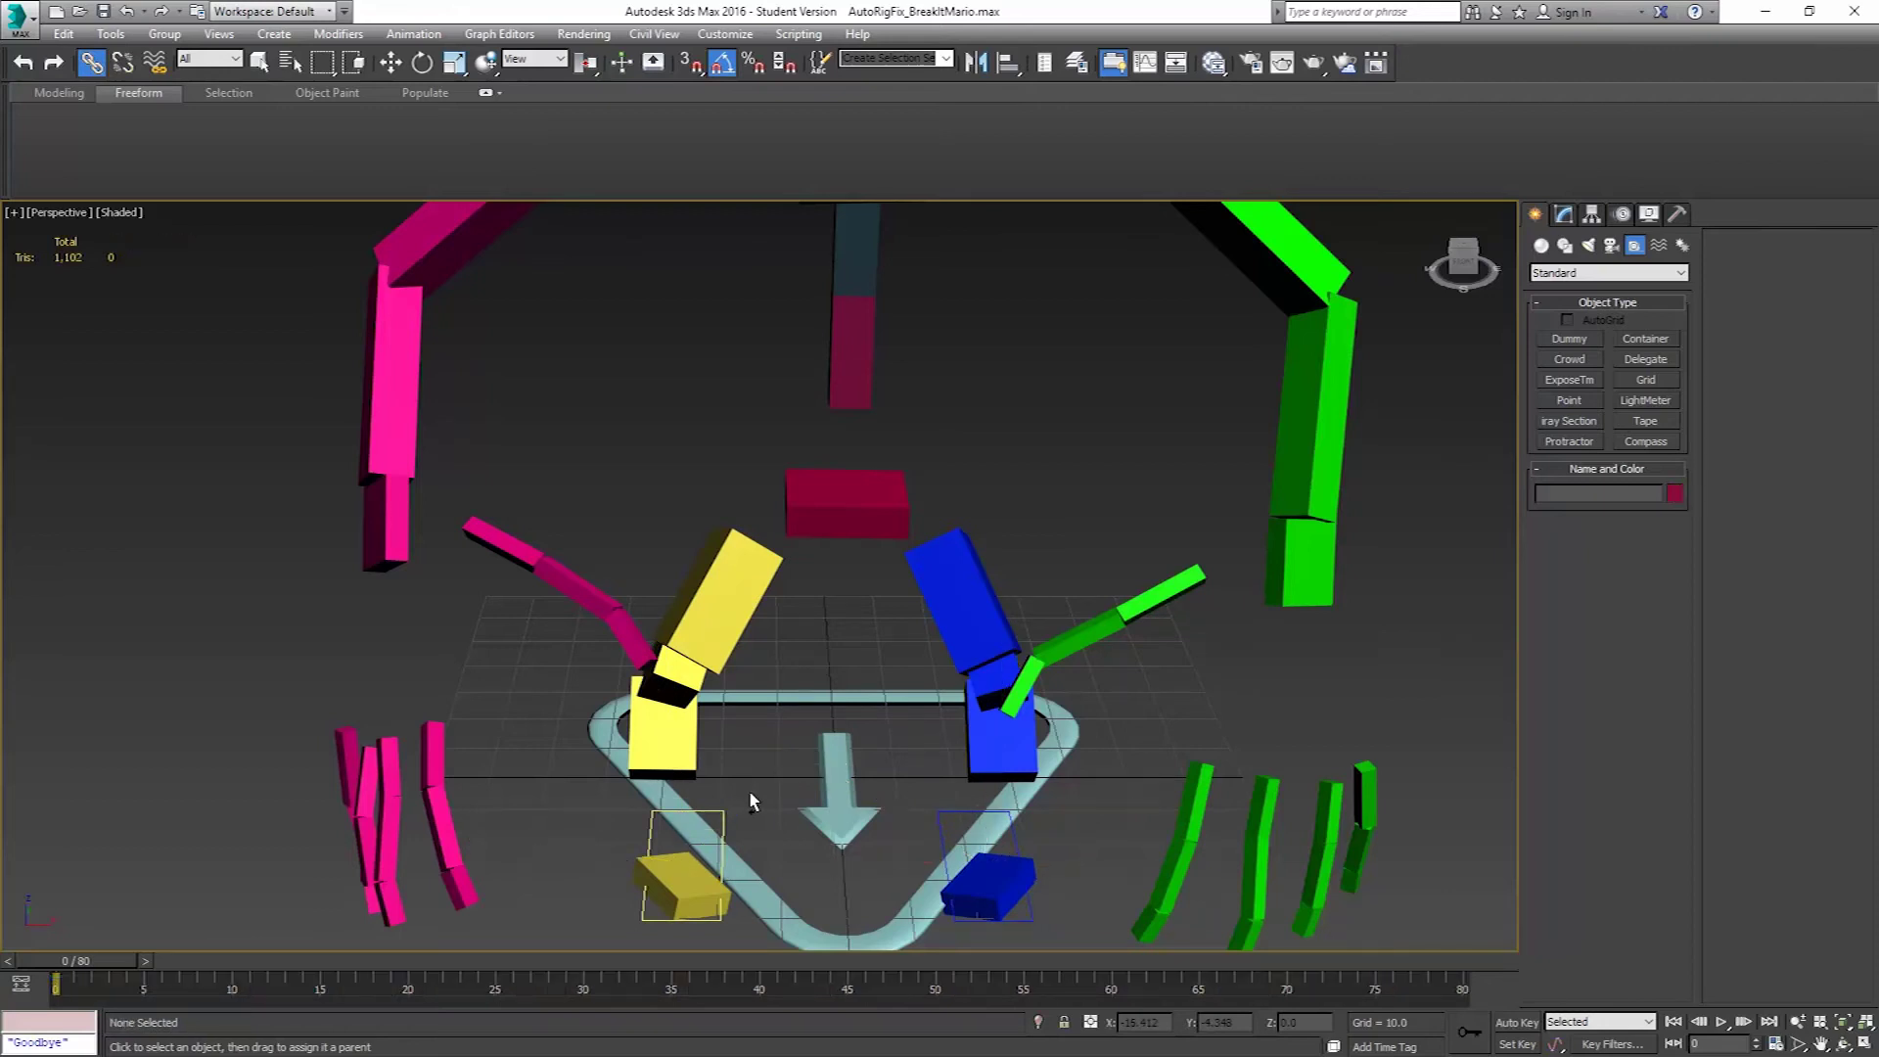
left_click(1018, 842)
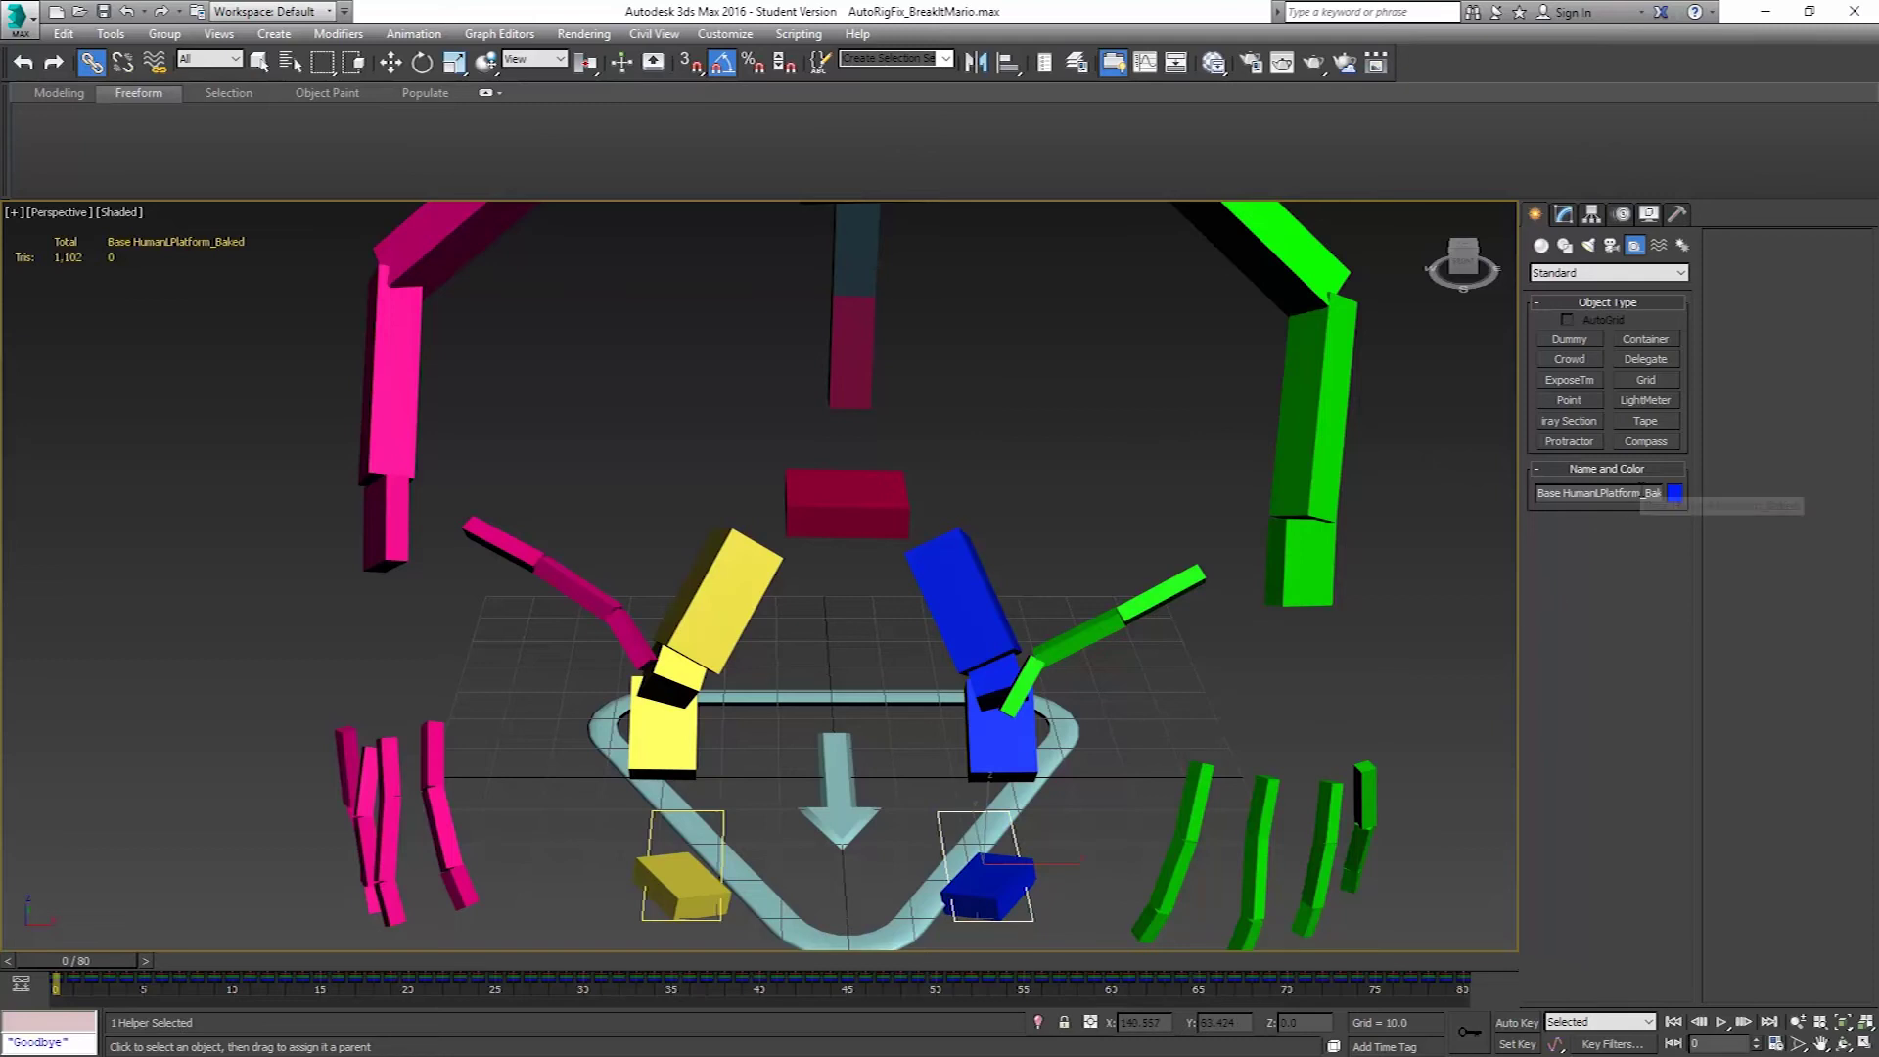
left_click_drag(1661, 494, 1703, 493)
key("BackSpace")
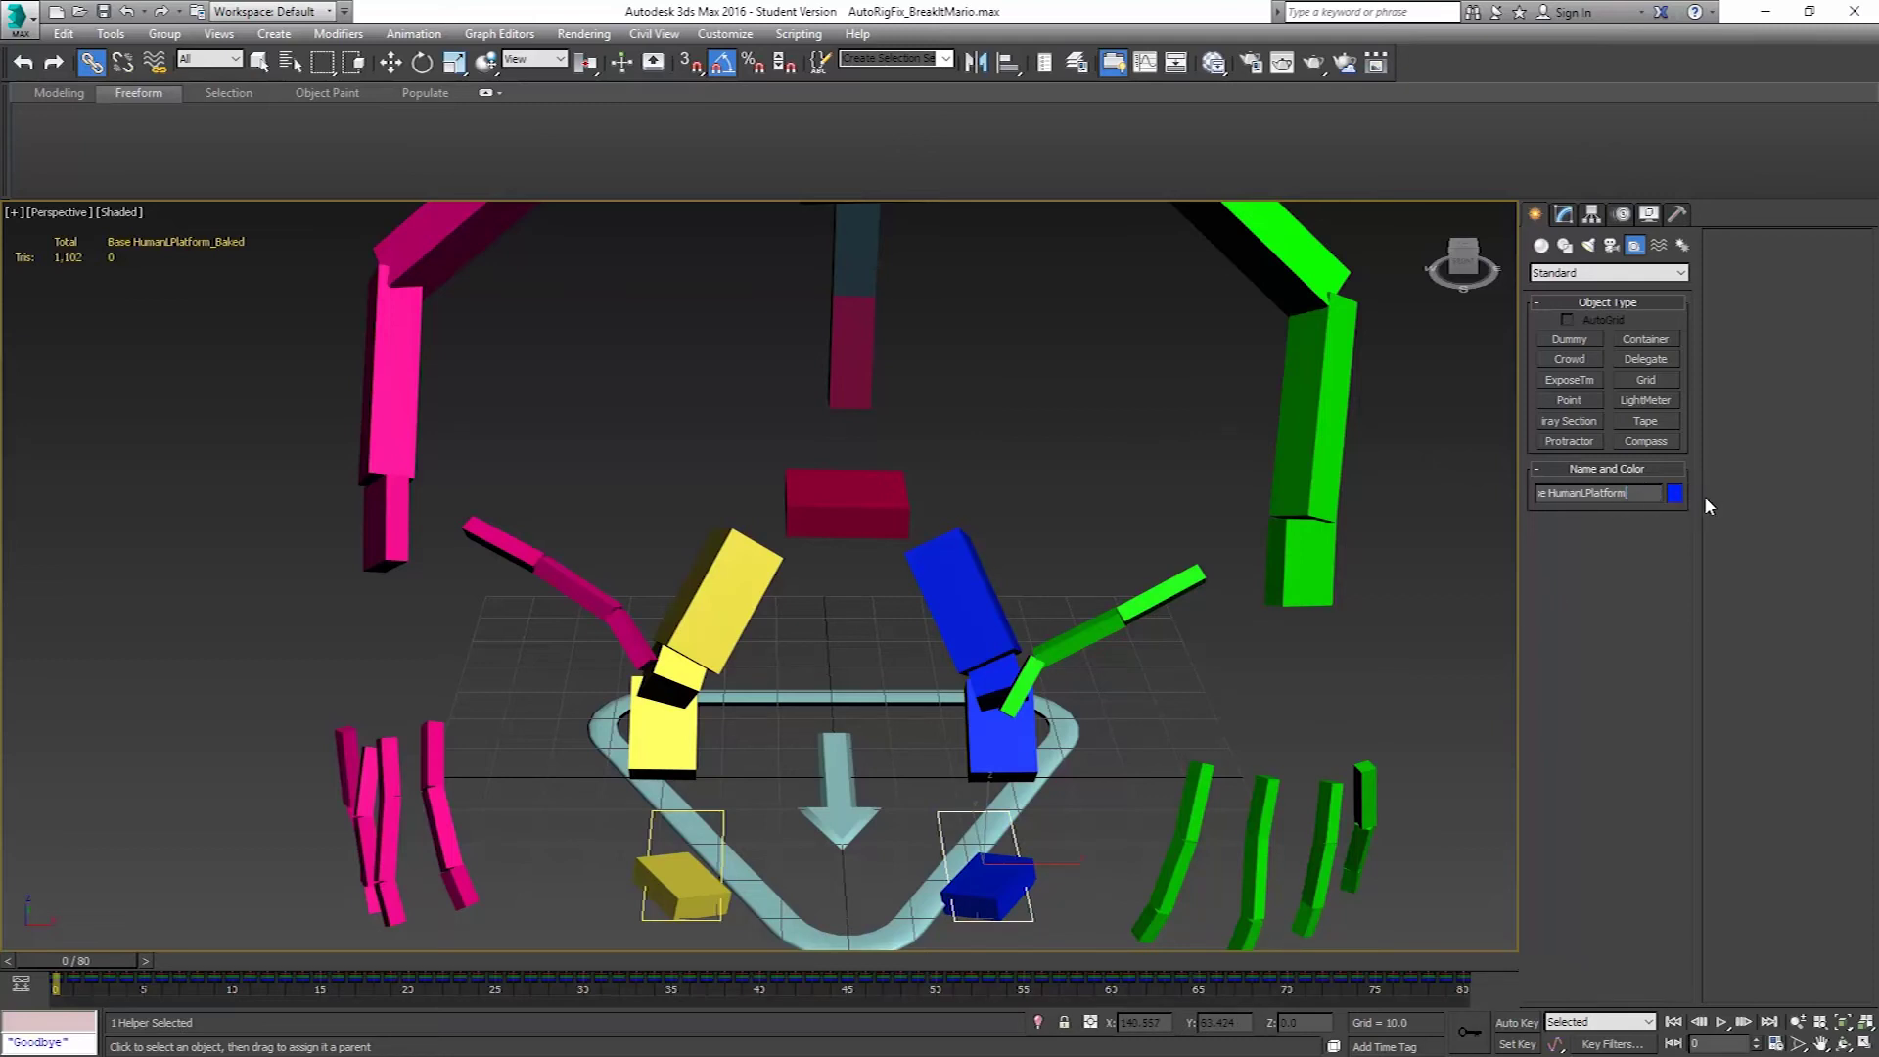
key("Return")
Rename the right platform helper to Base HumanRPlatform.
left_click(651, 844)
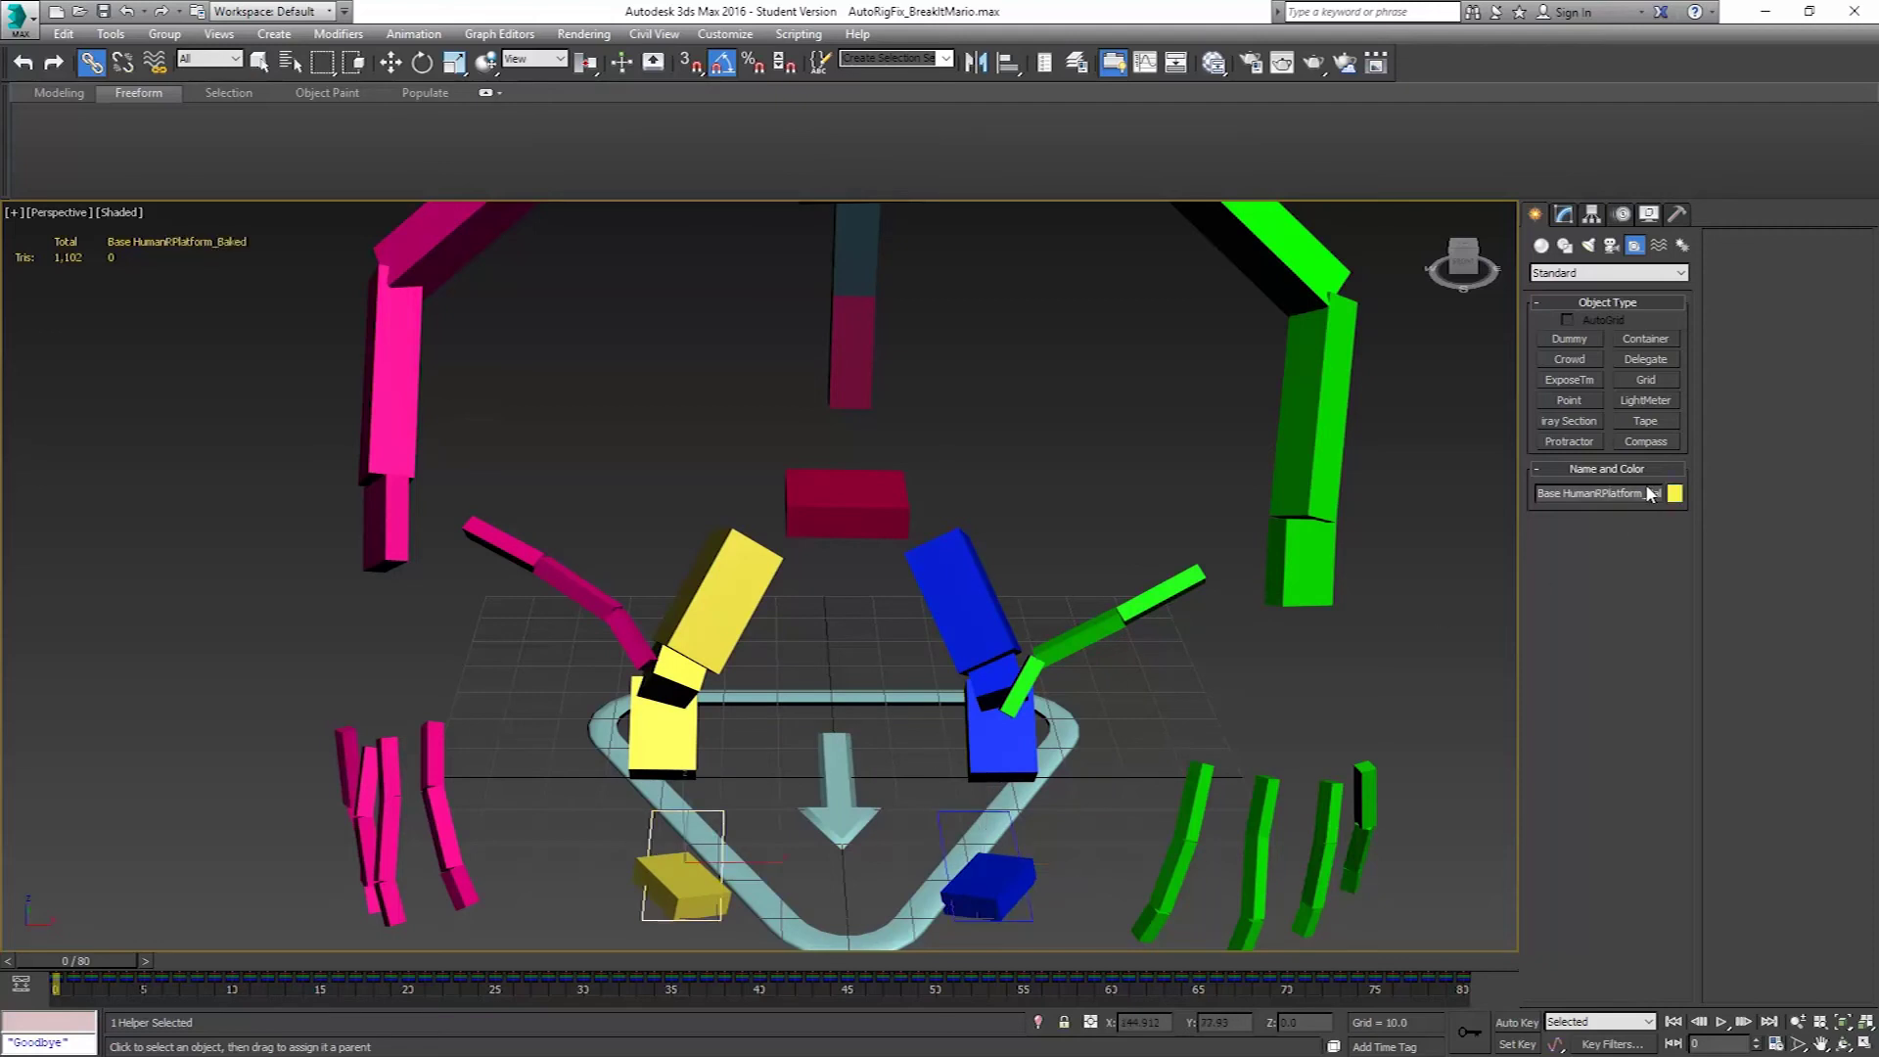
left_click_drag(1644, 494, 1728, 510)
key("BackSpace")
key("Return")
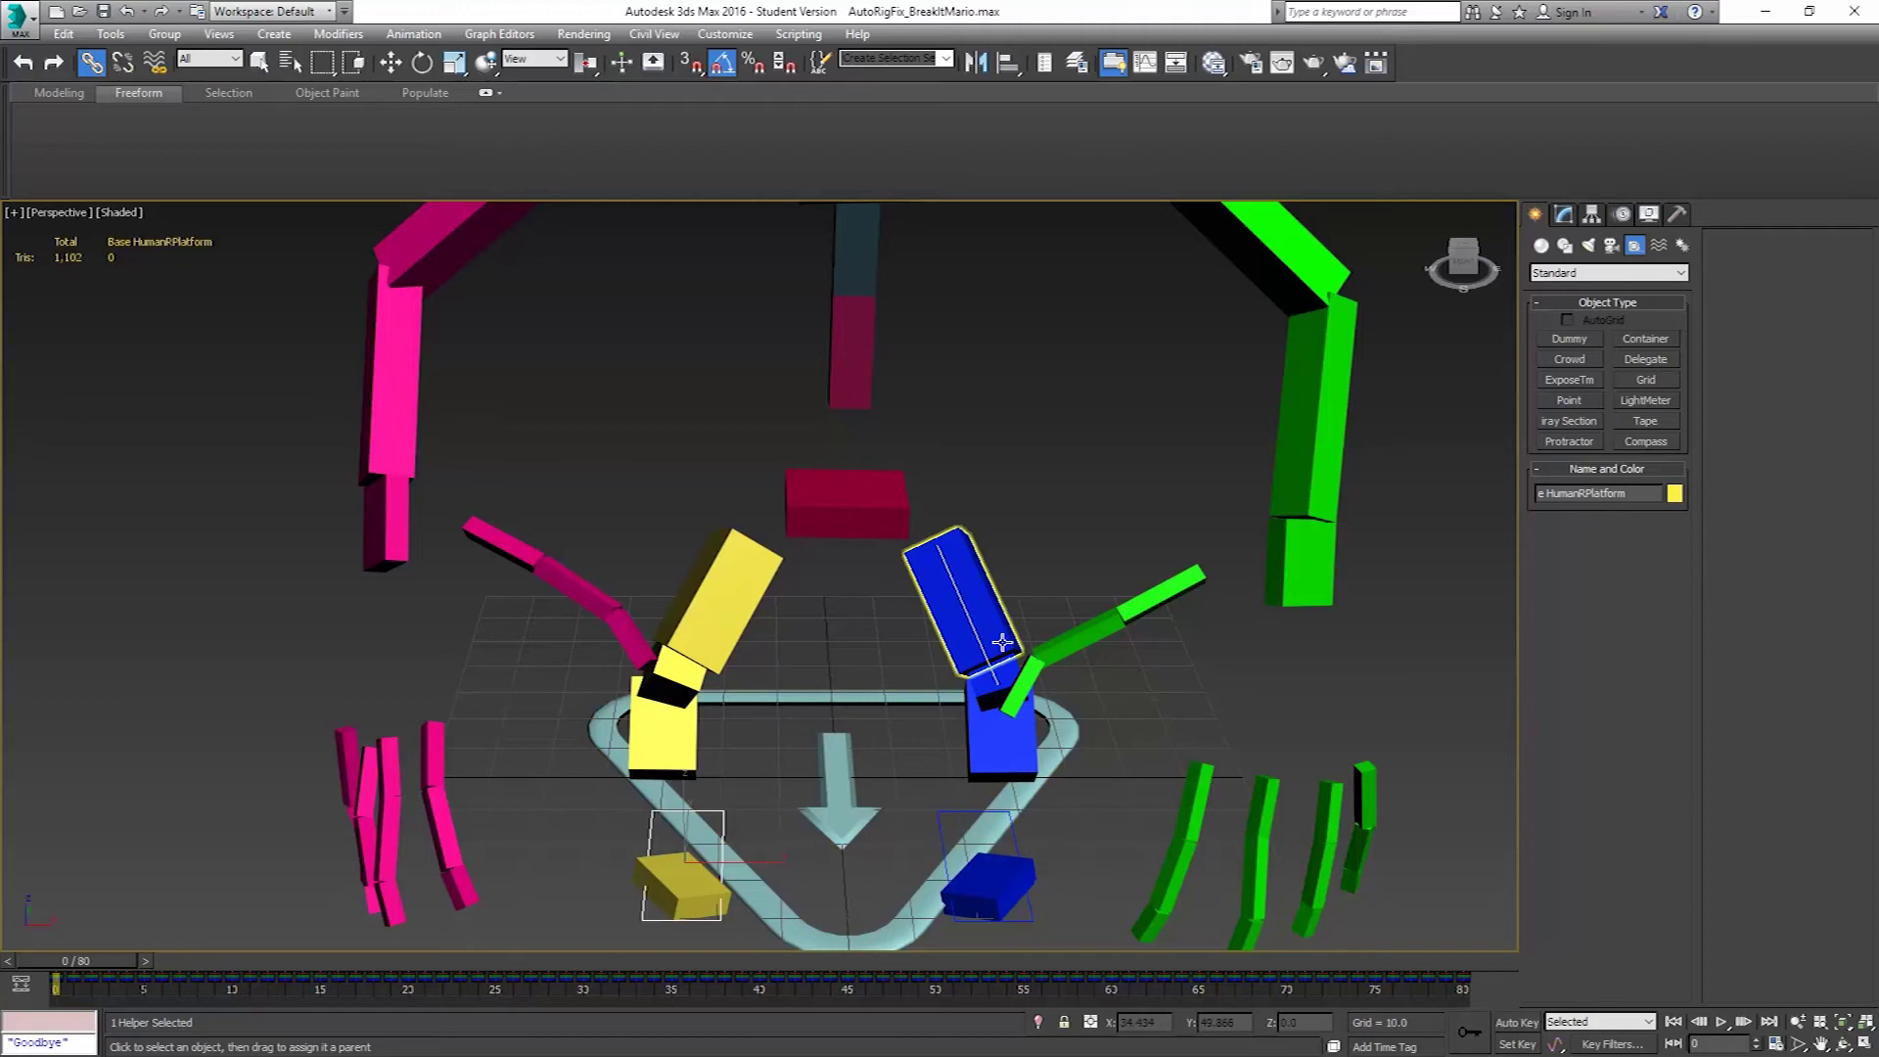
scroll(1003, 642, "down", 3)
Unhide all to reveal the Mario mesh, play the animation, and return to frame 0.
right_click(1286, 479)
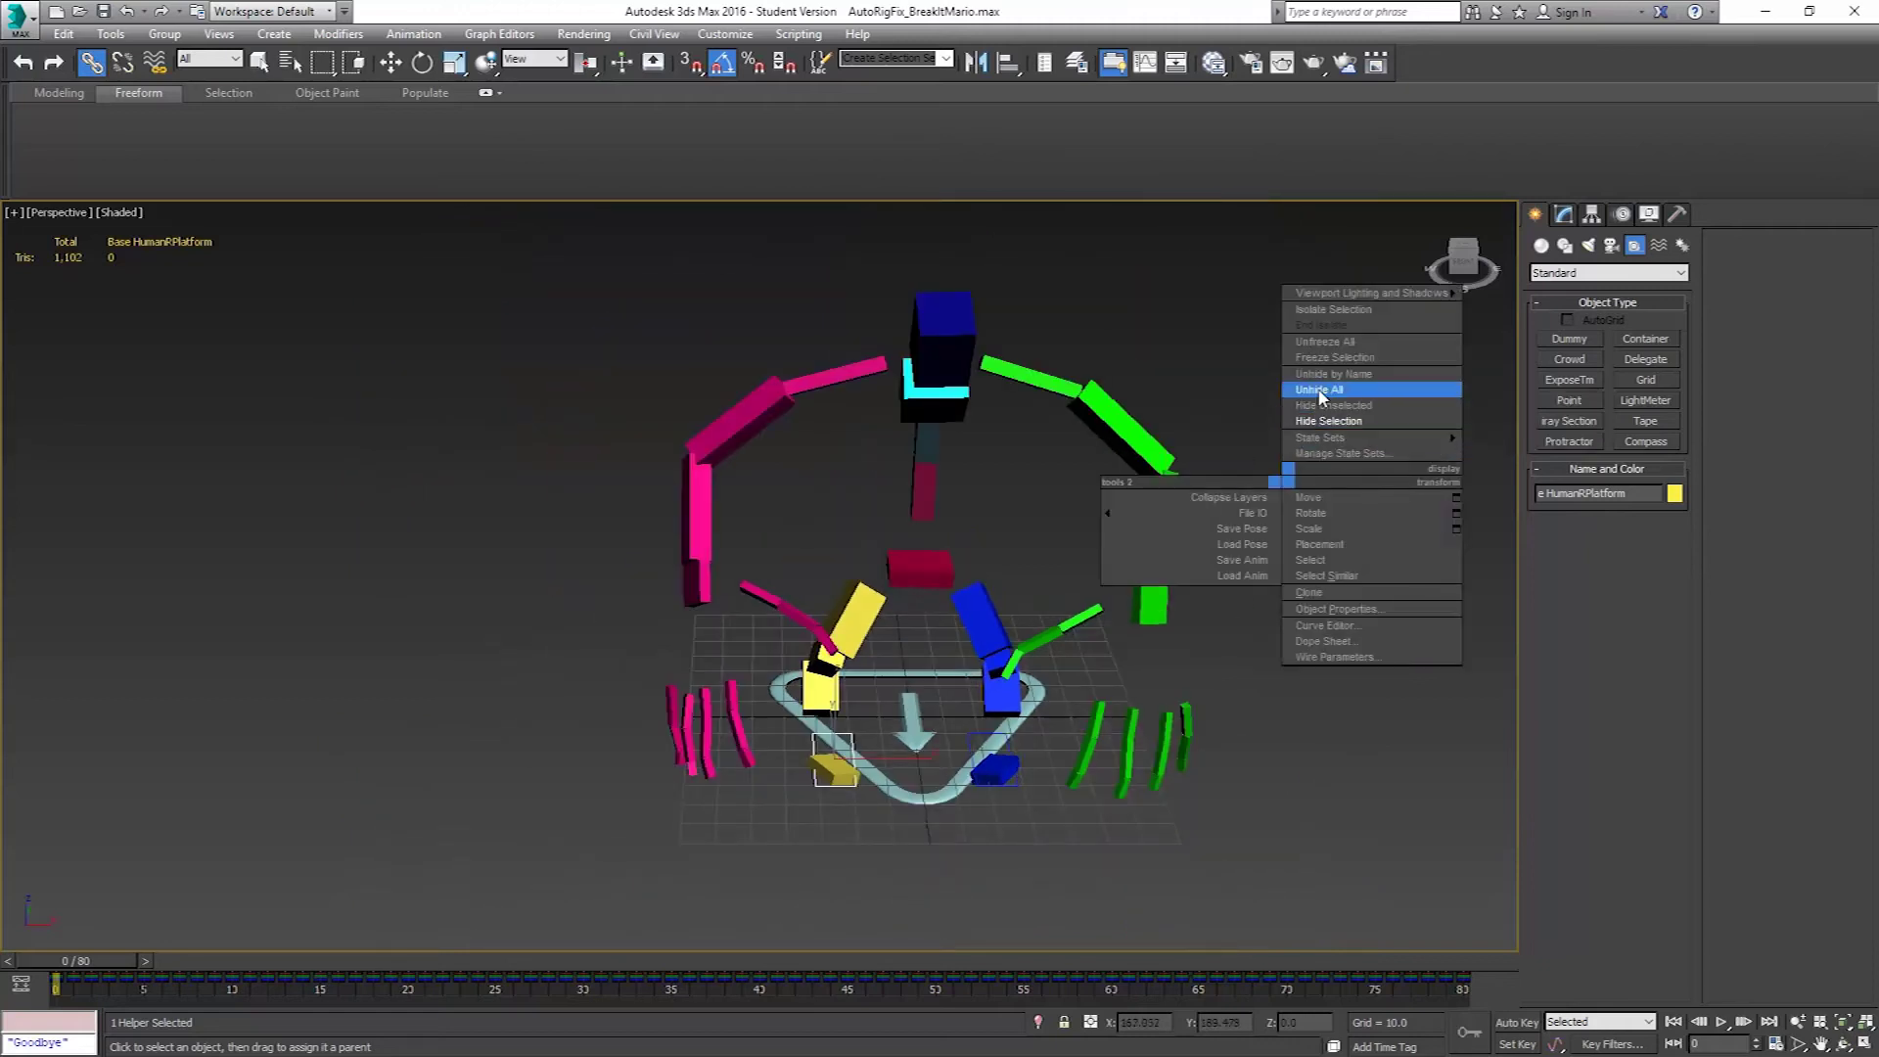
left_click(1322, 394)
middle_click_drag(1166, 672, 1216, 633, "alt")
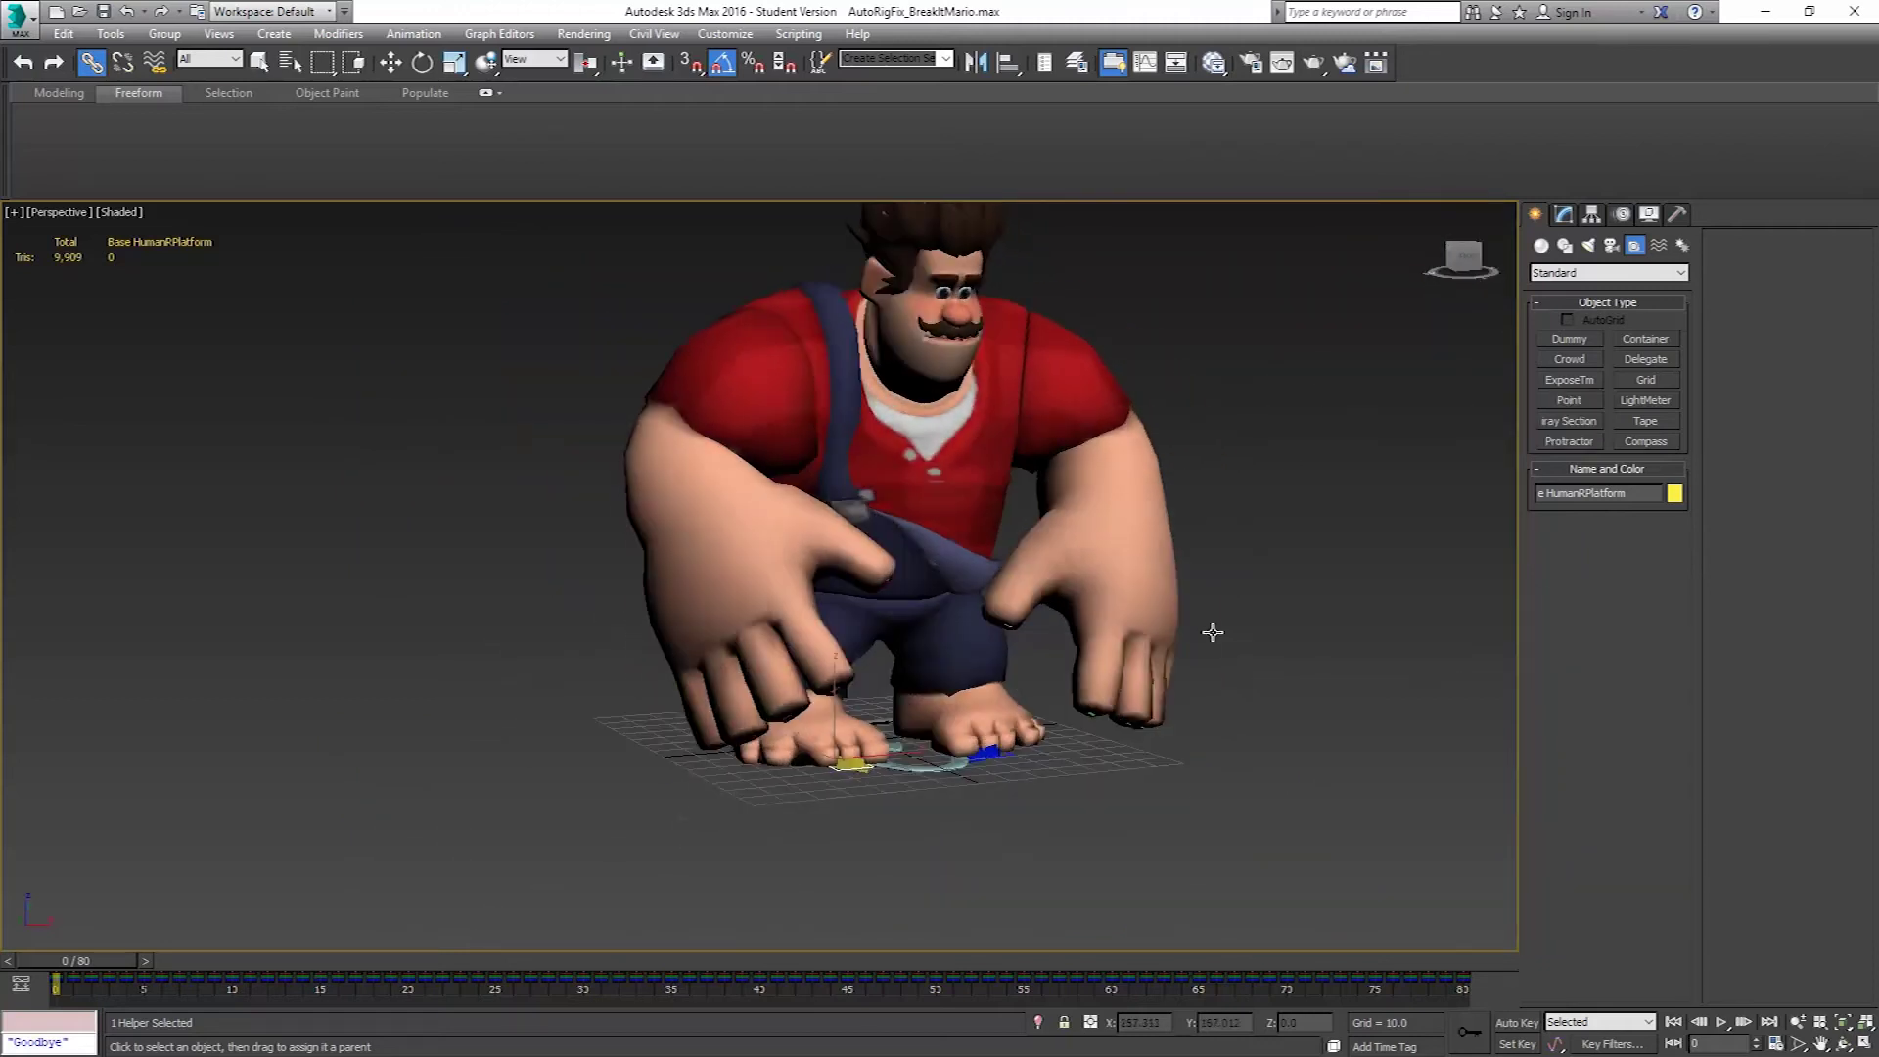
left_click(1722, 1021)
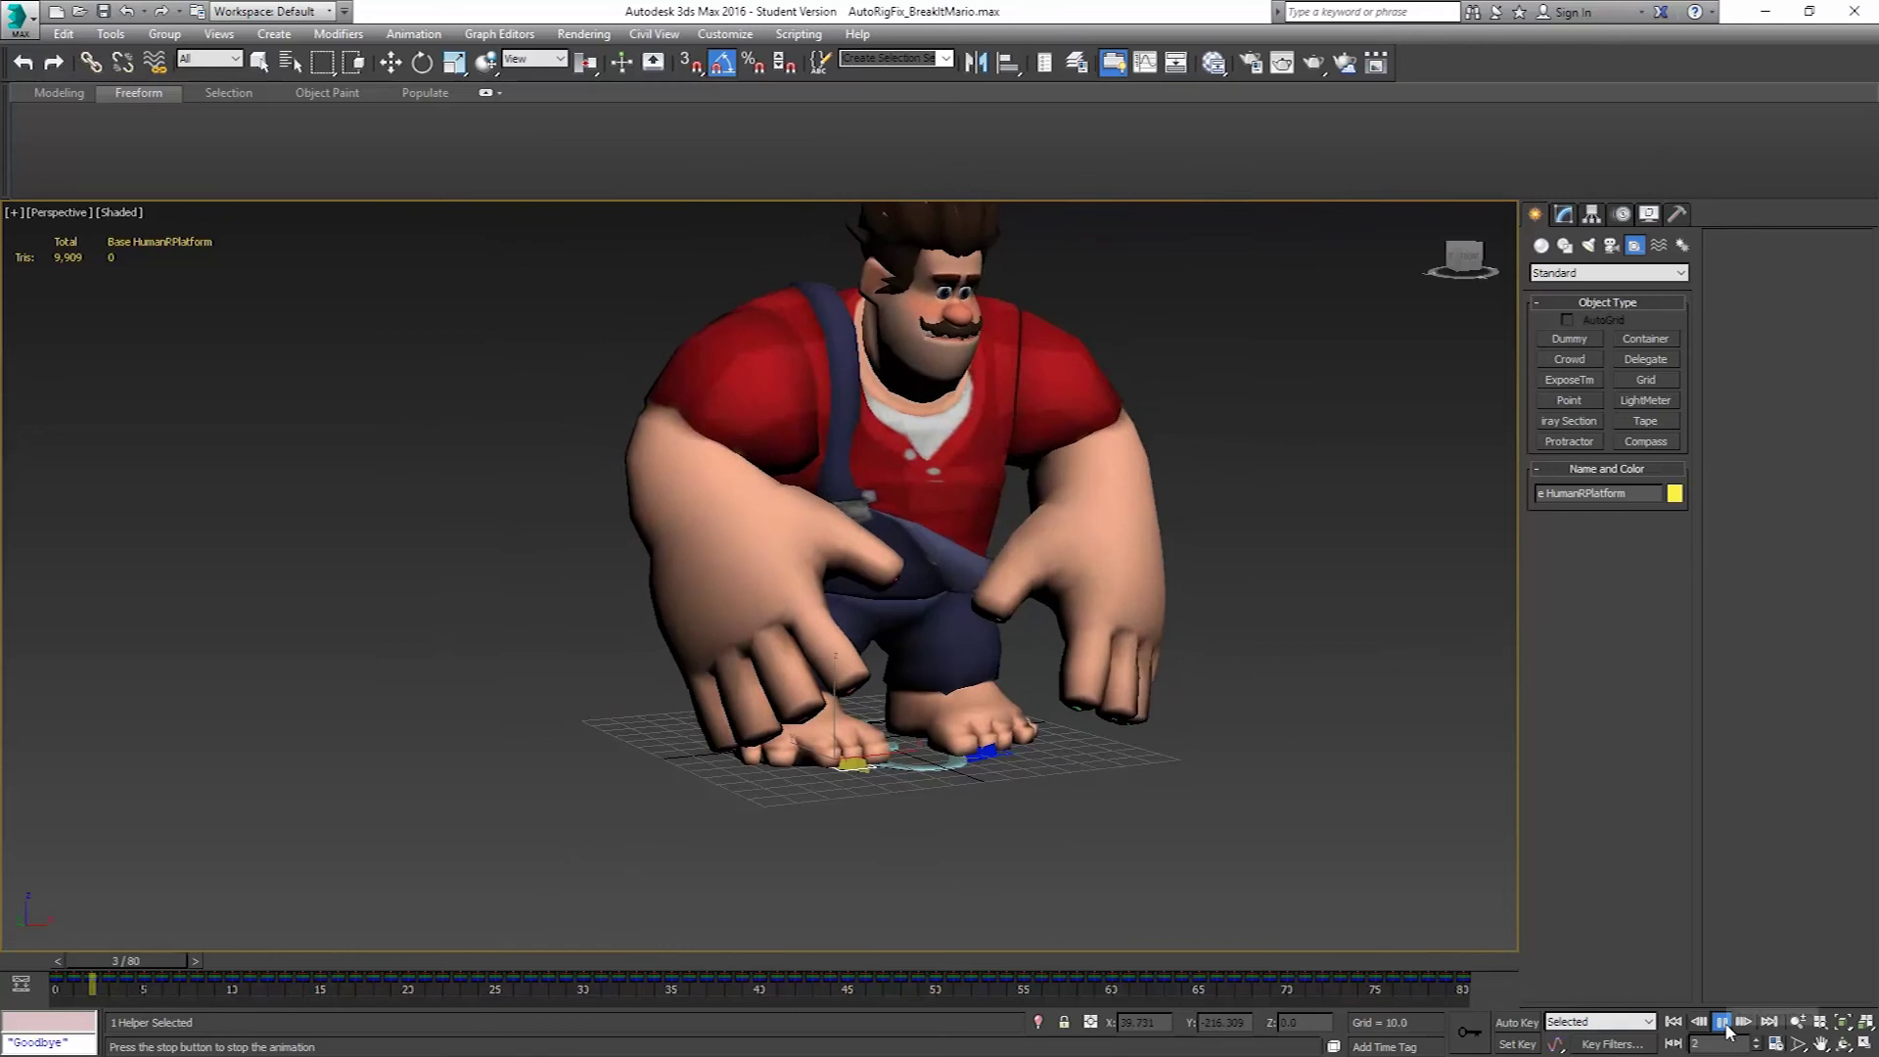
left_click(1727, 1029)
key("alt+l")
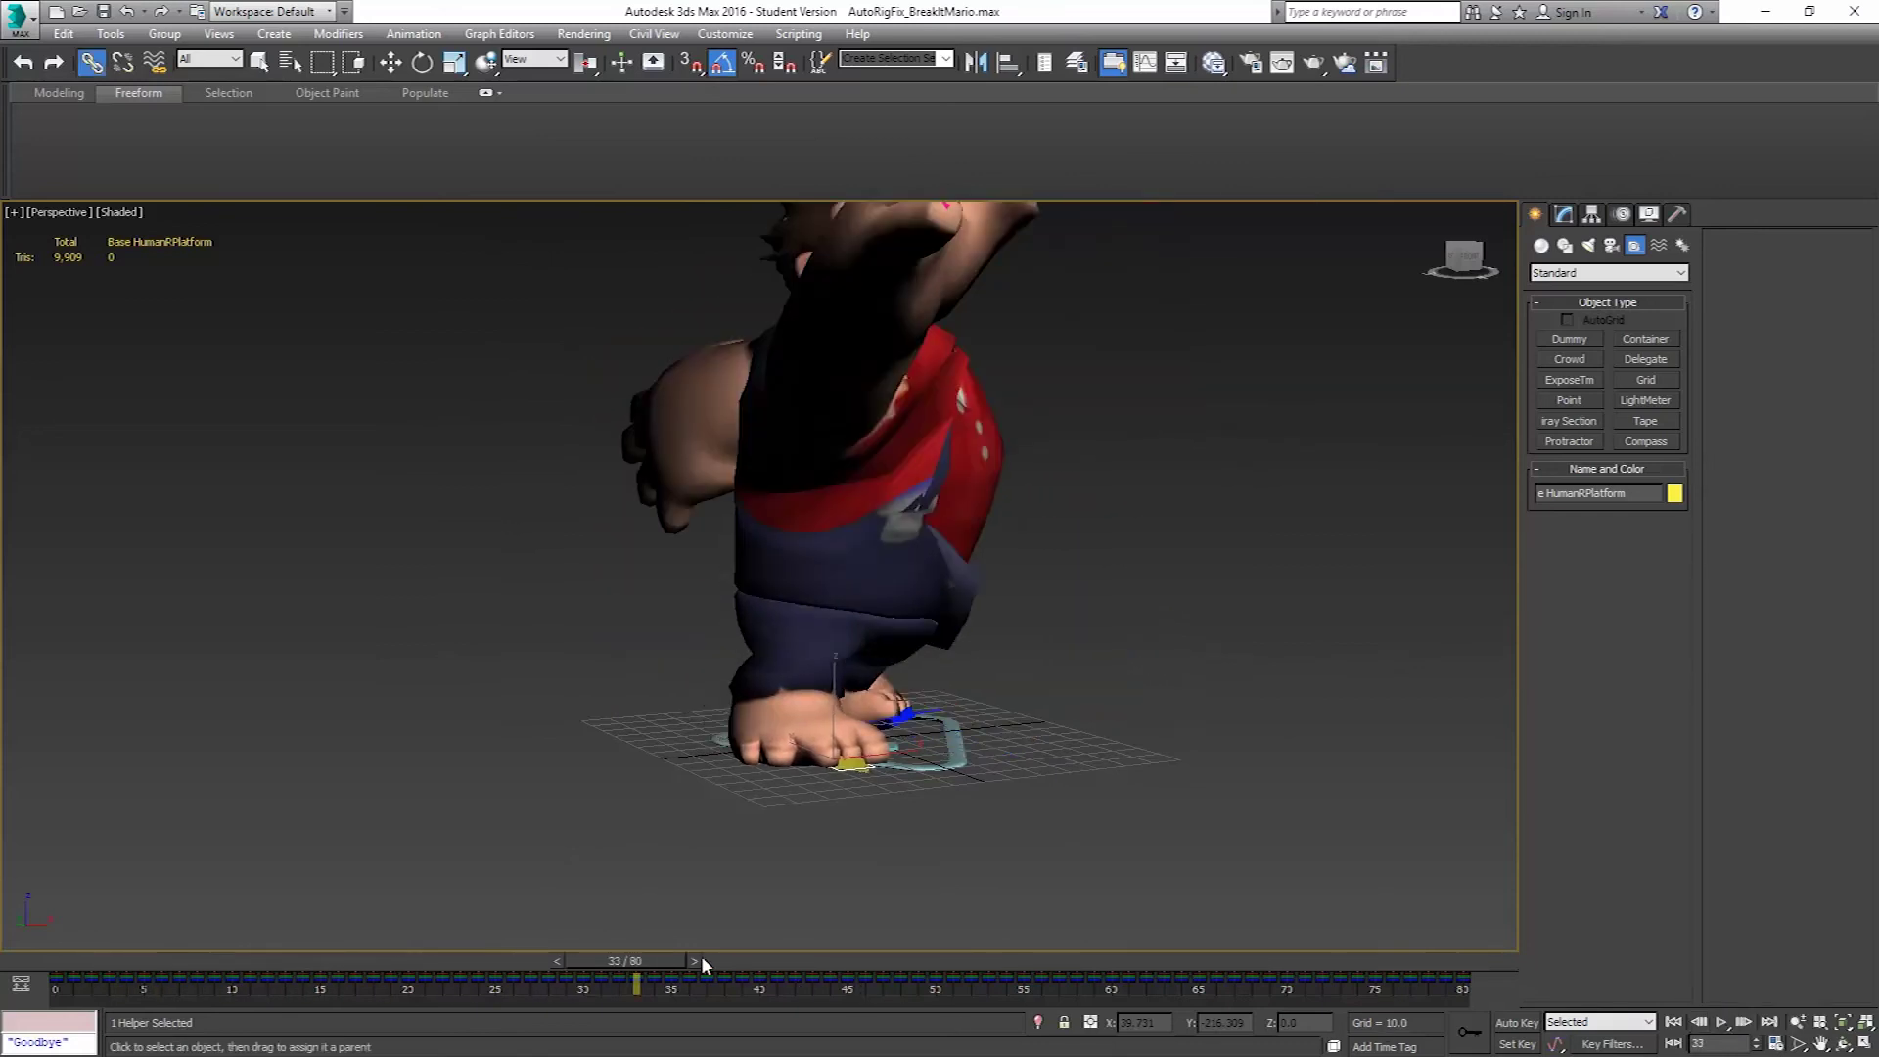
left_click_drag(656, 955, 39, 969)
At frame 0, select the left hand's finger bones without the palm.
left_click(91, 62)
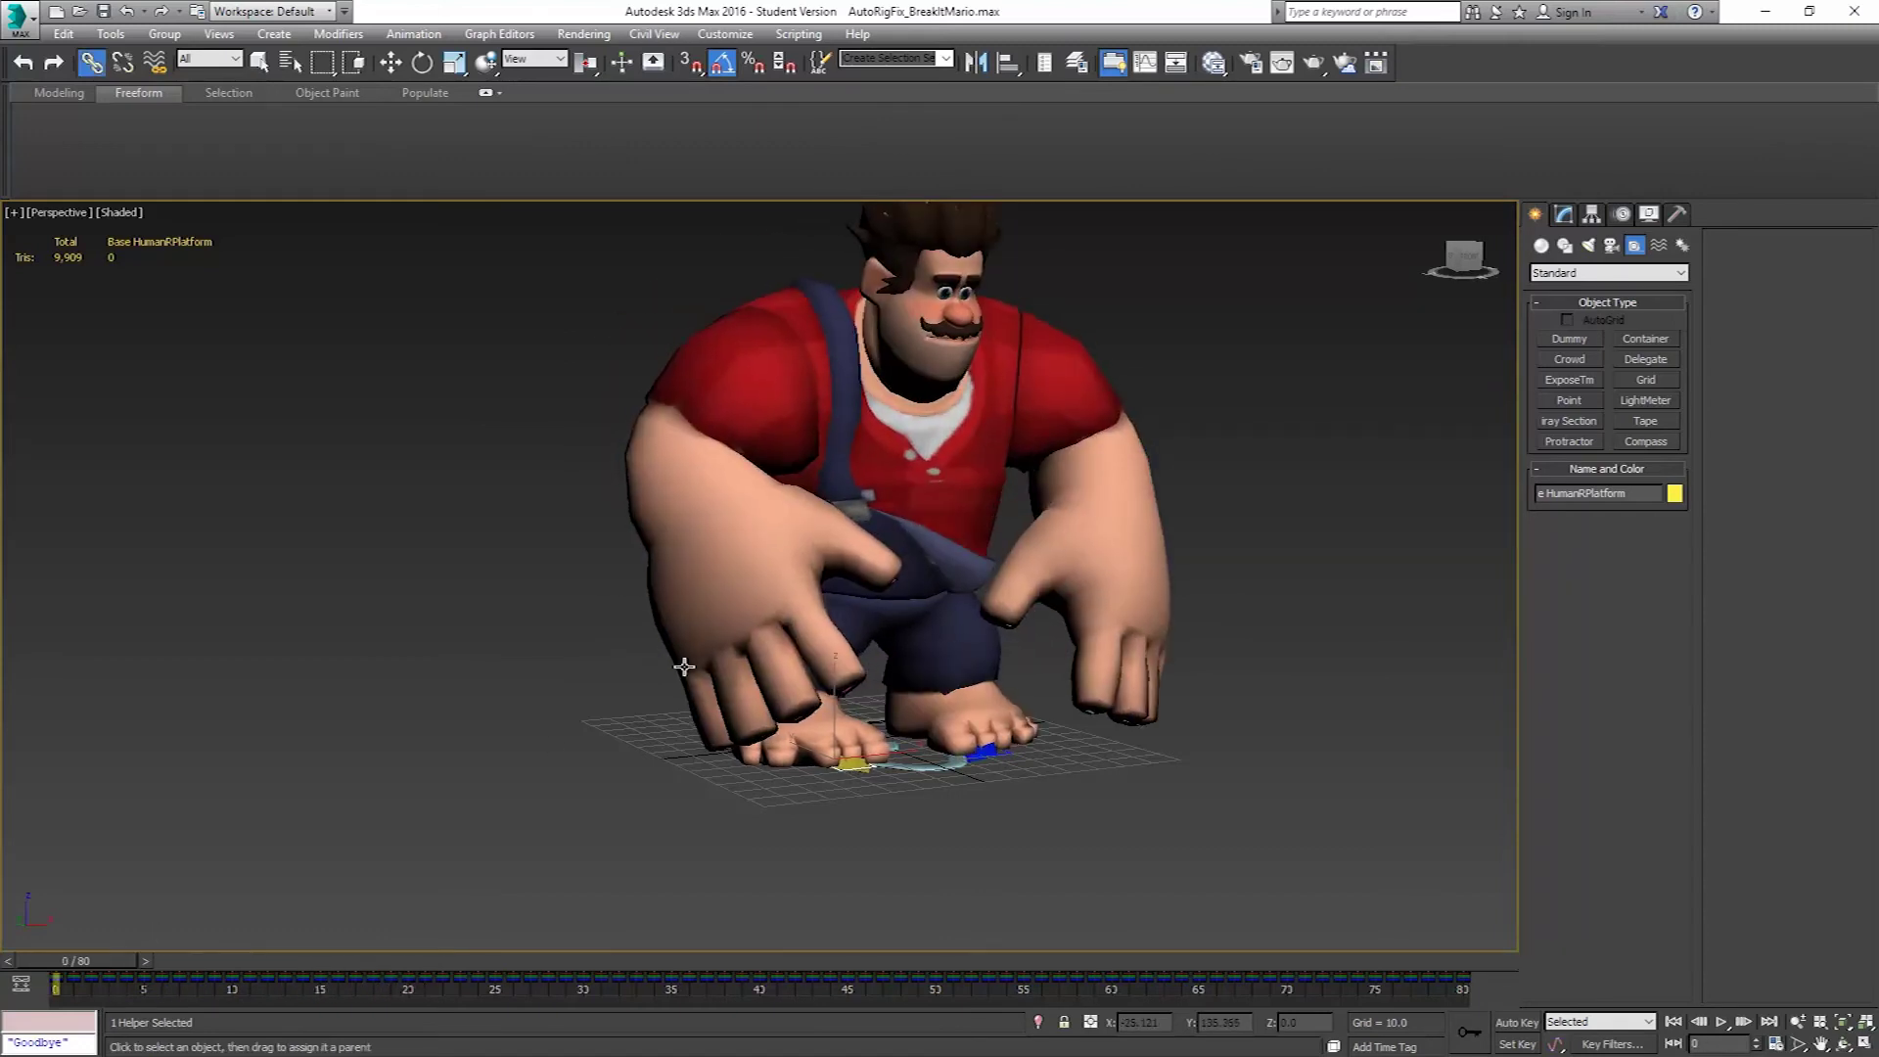
key("F3")
scroll(753, 675, "up", 8)
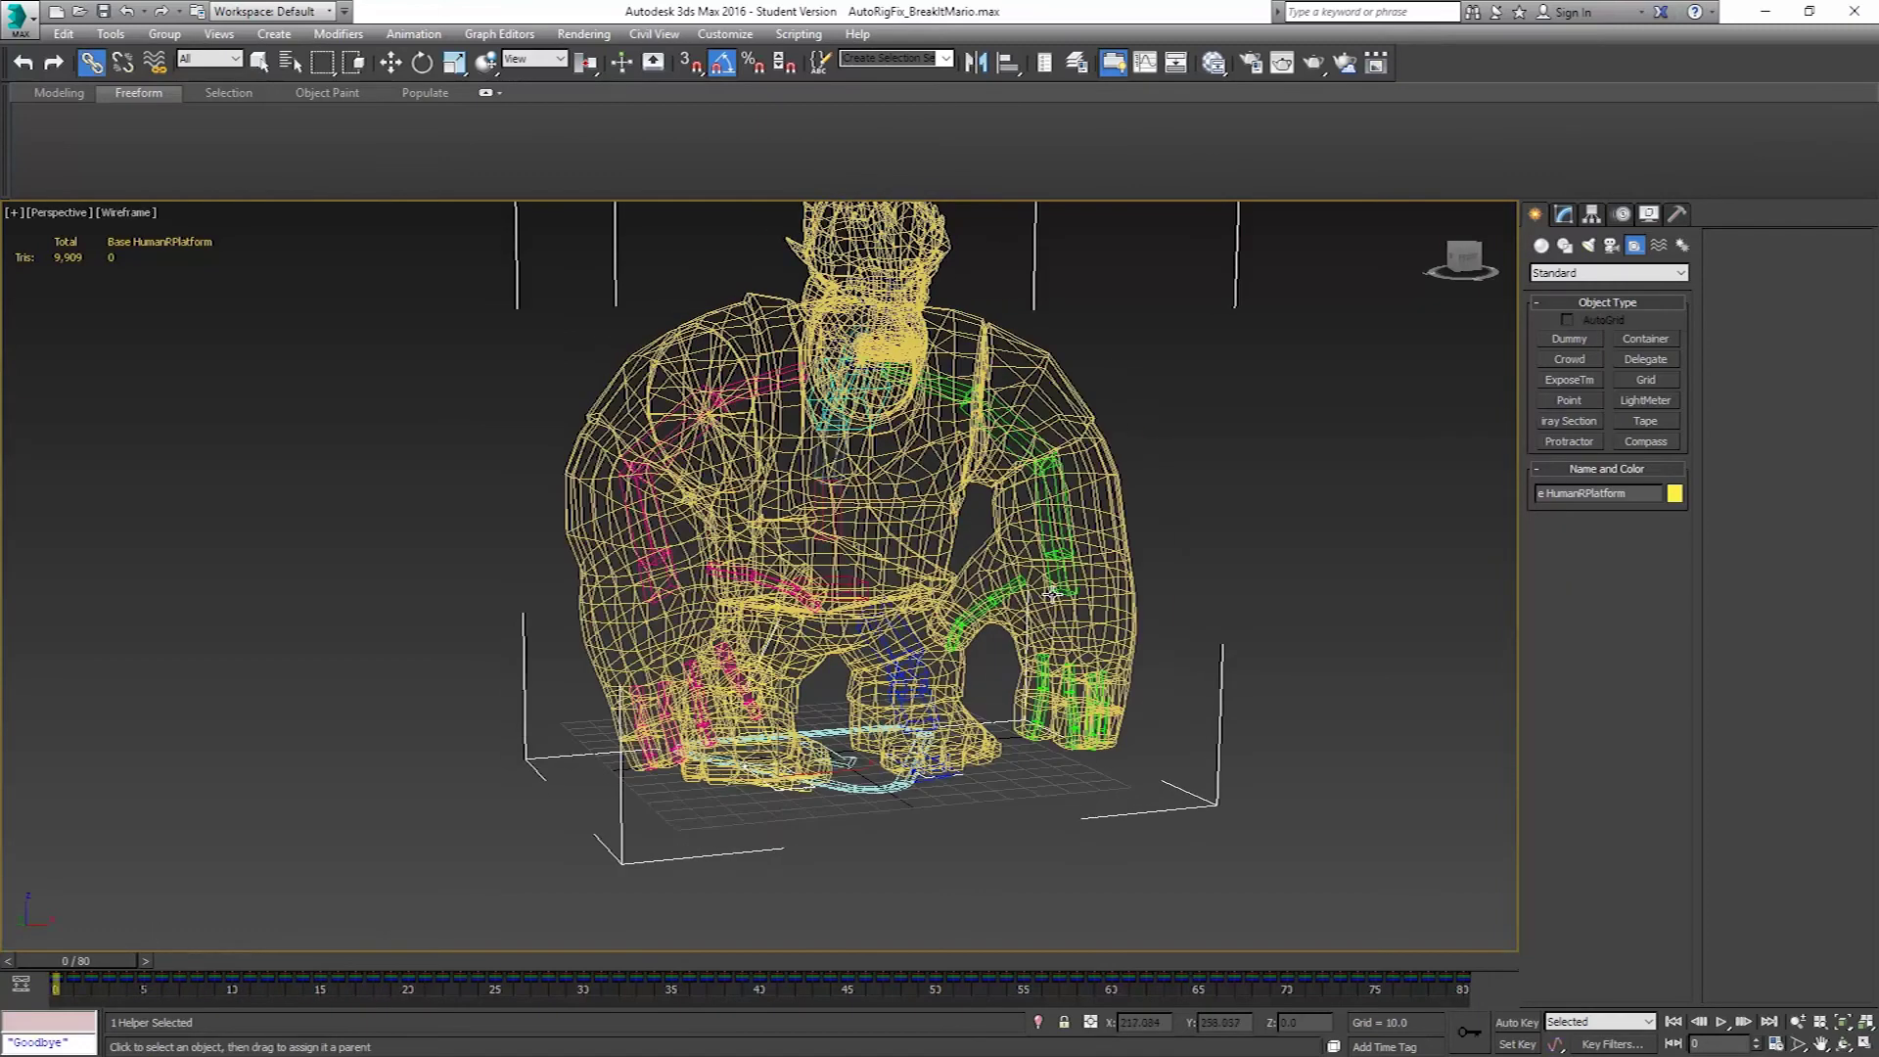
scroll(1077, 587, "up", 3)
left_click(1063, 572)
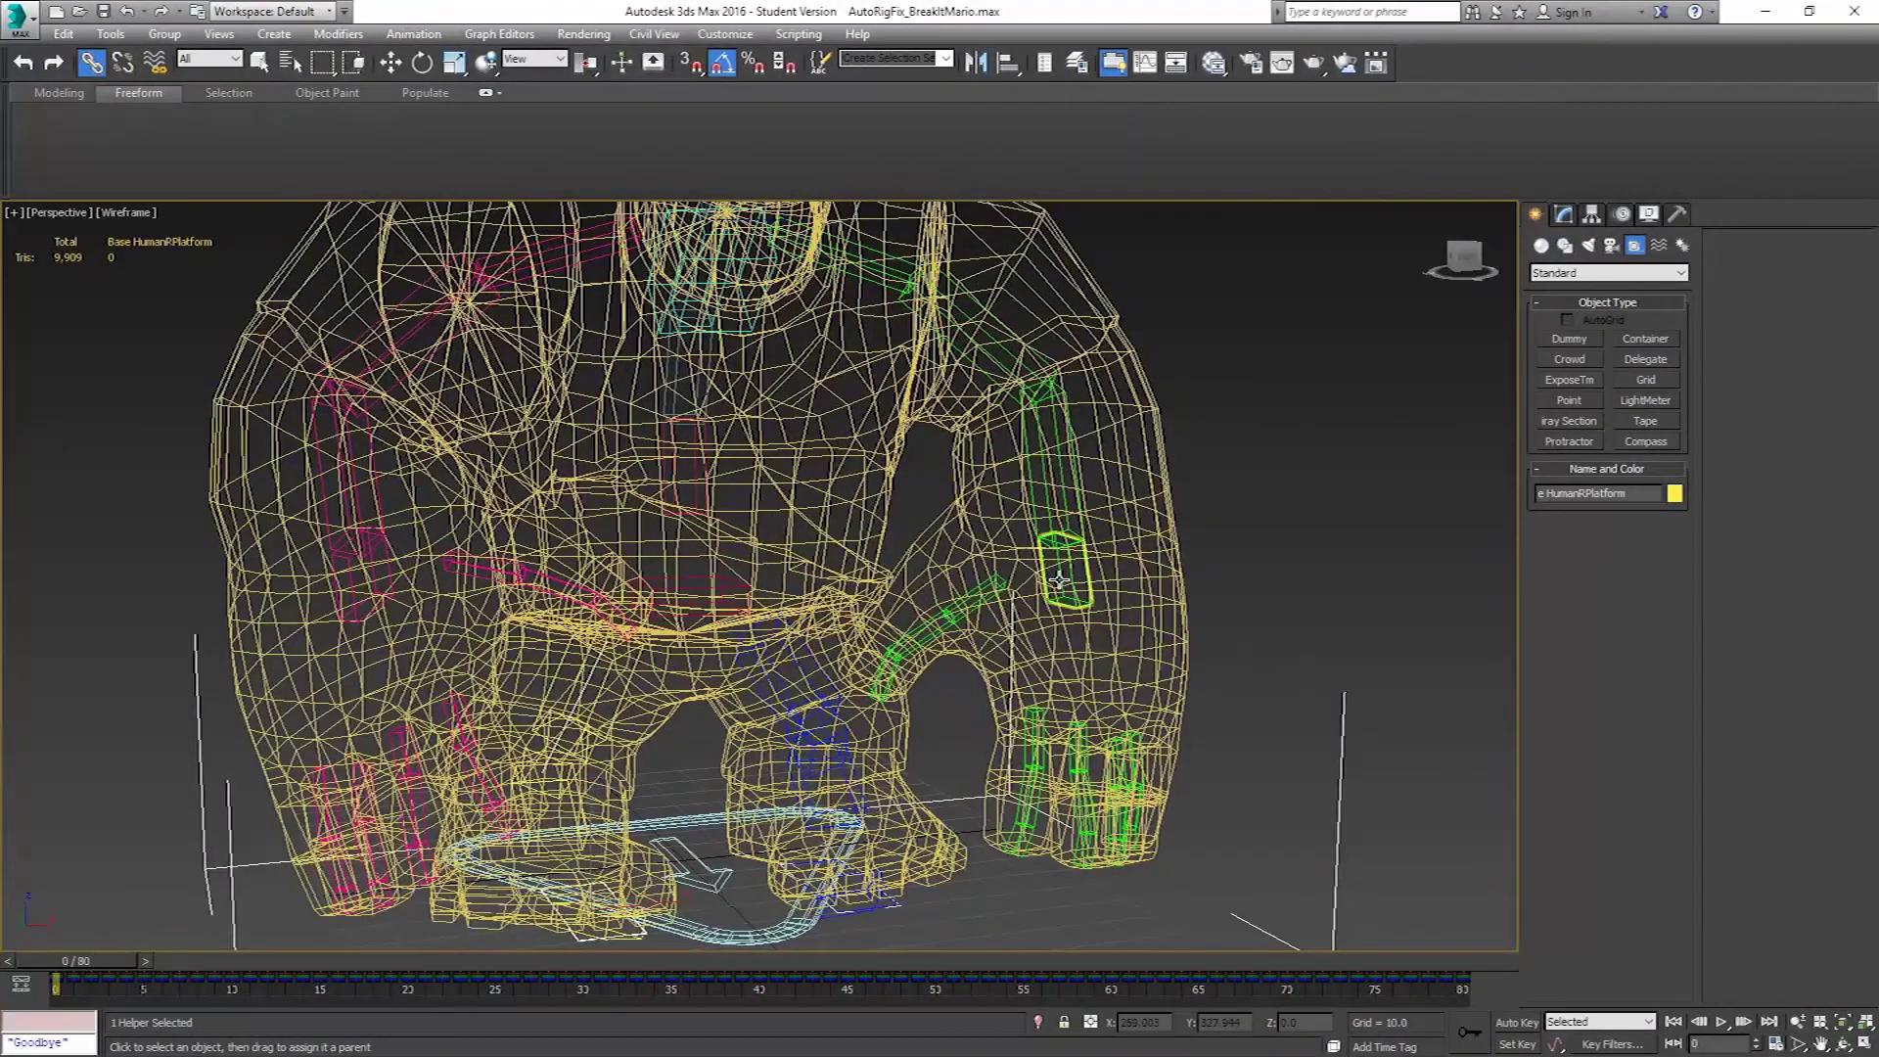
left_click(391, 63)
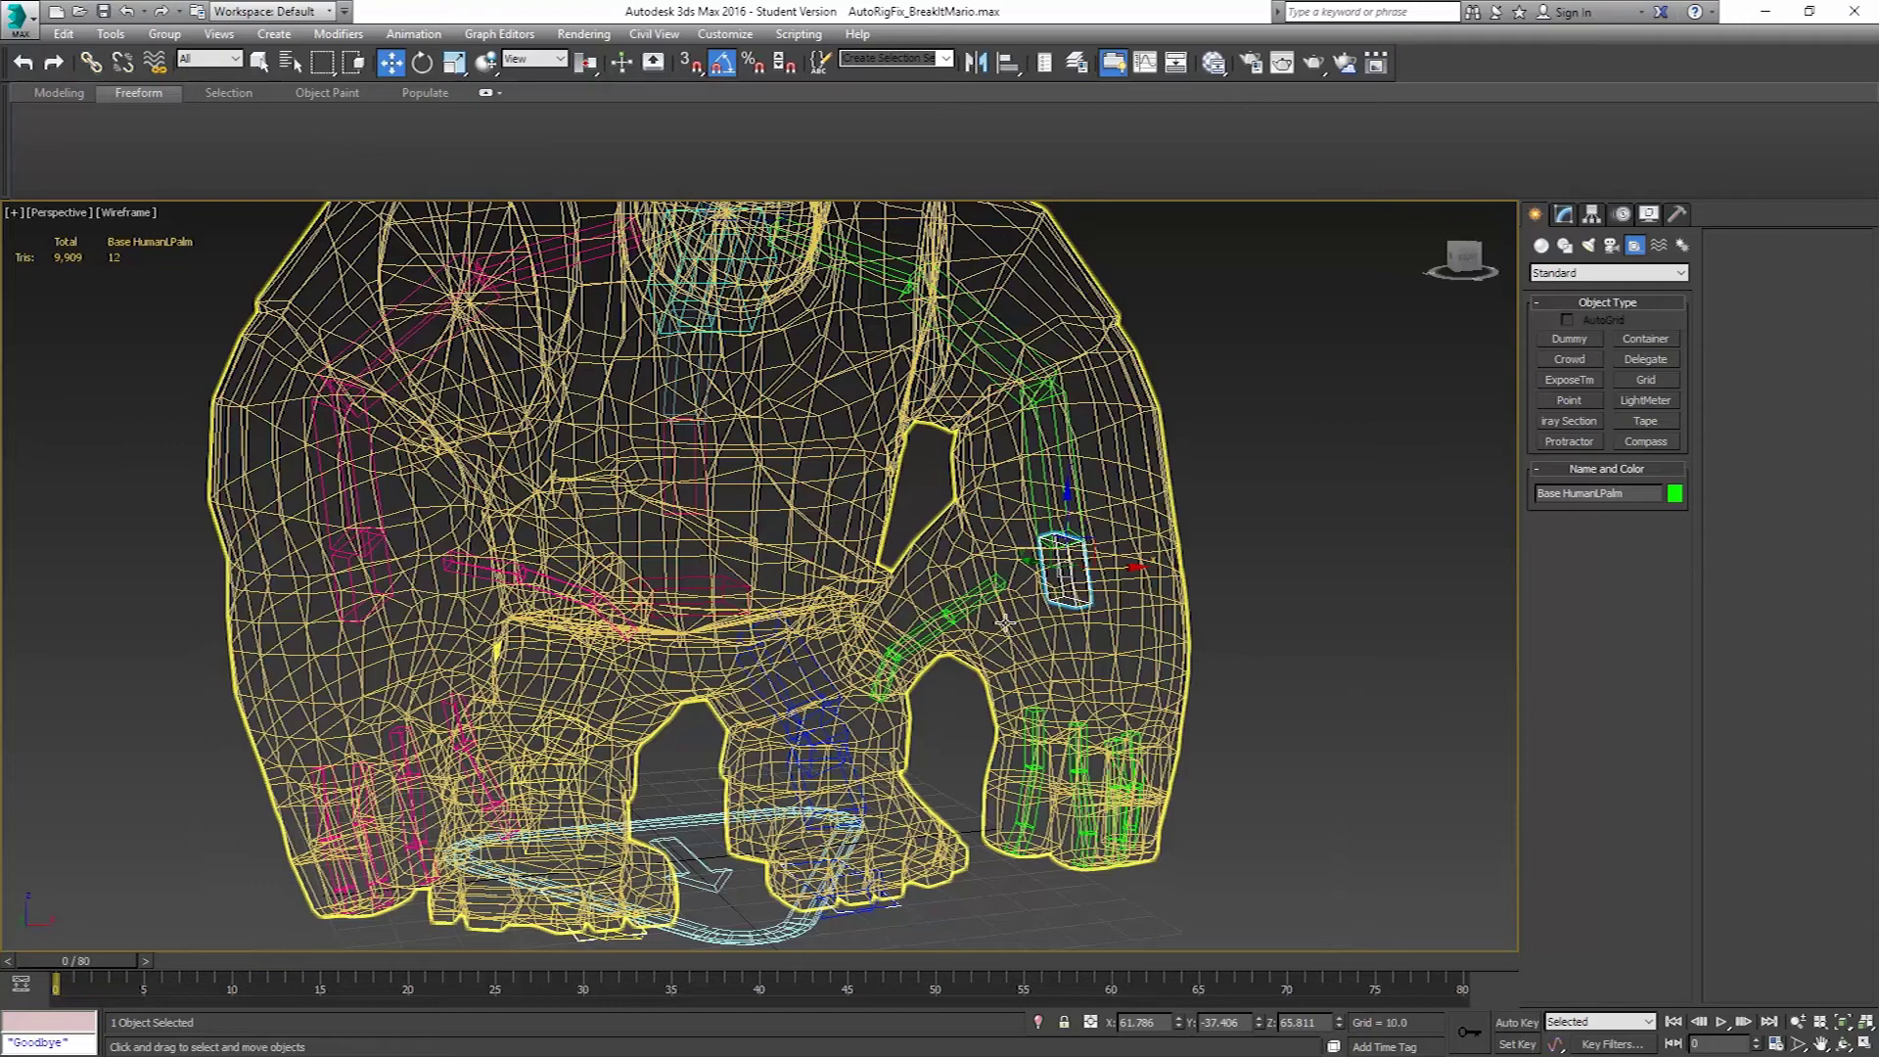
middle_click_drag(984, 560, 1022, 563, "alt")
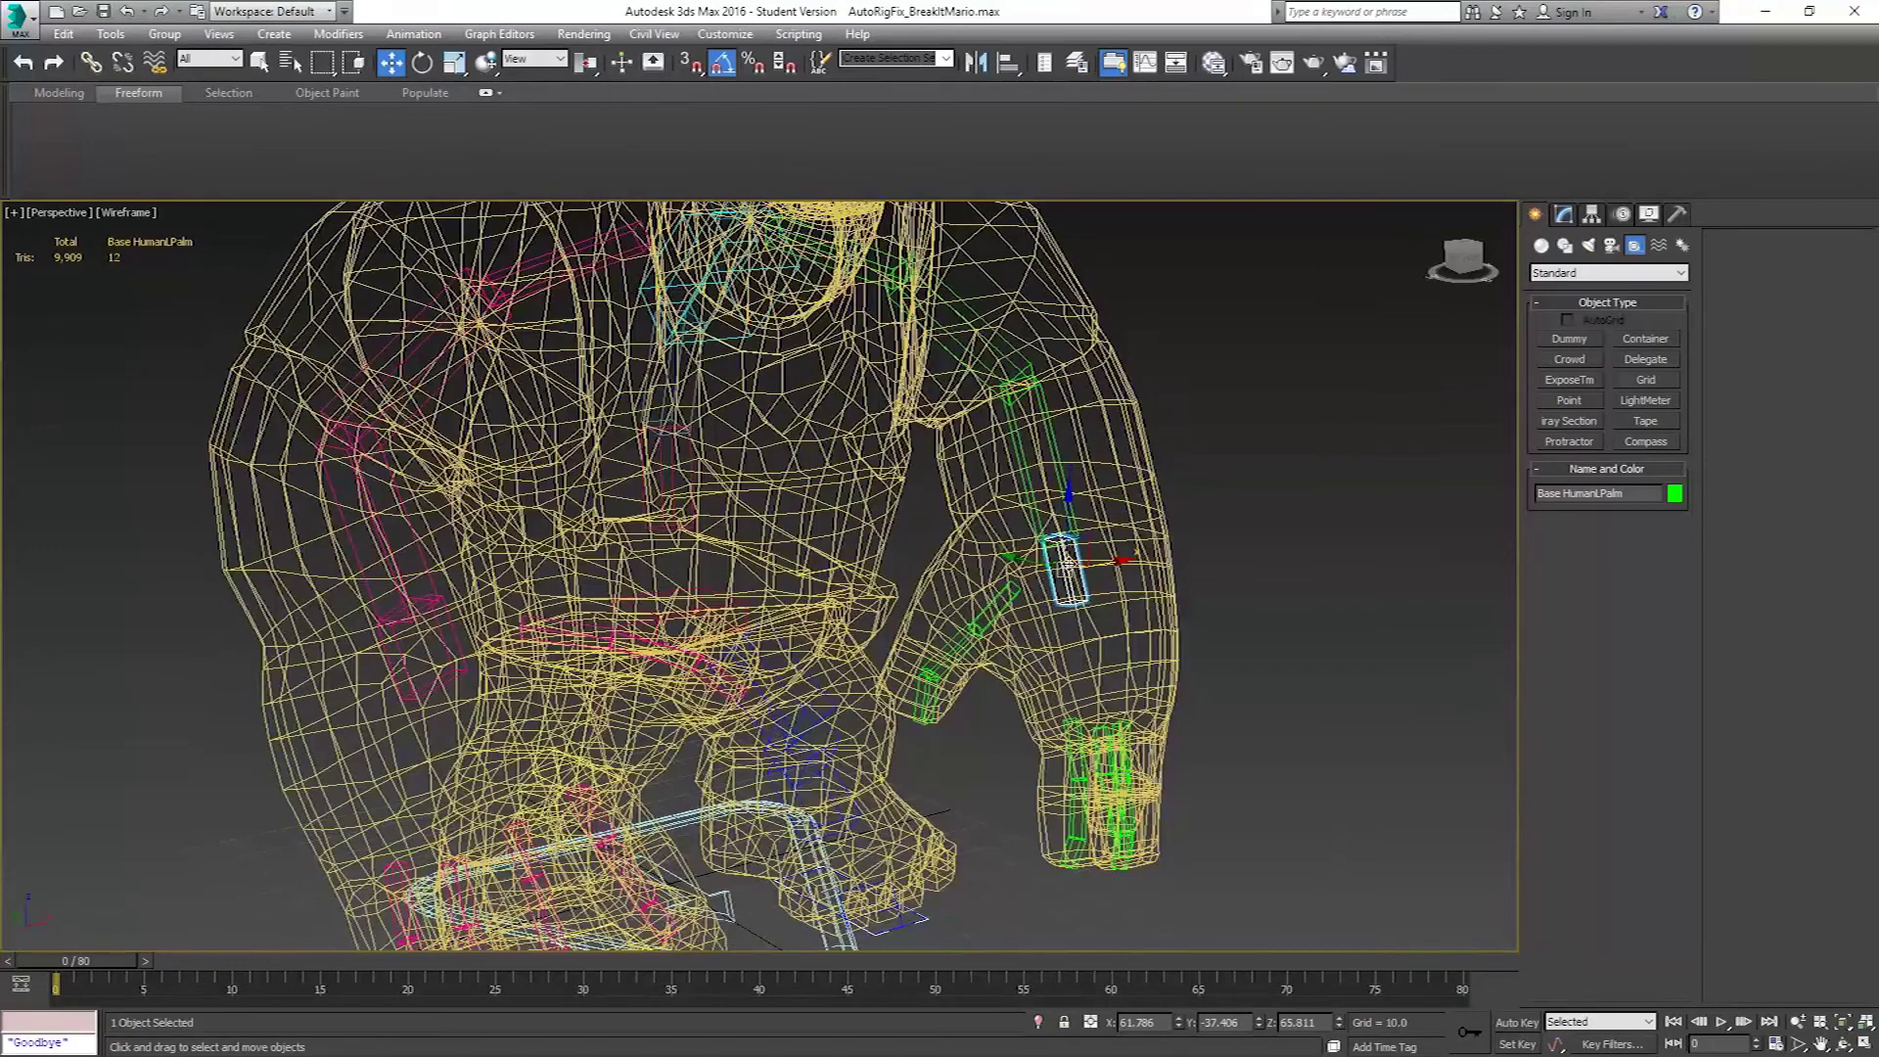
double_click(1069, 573)
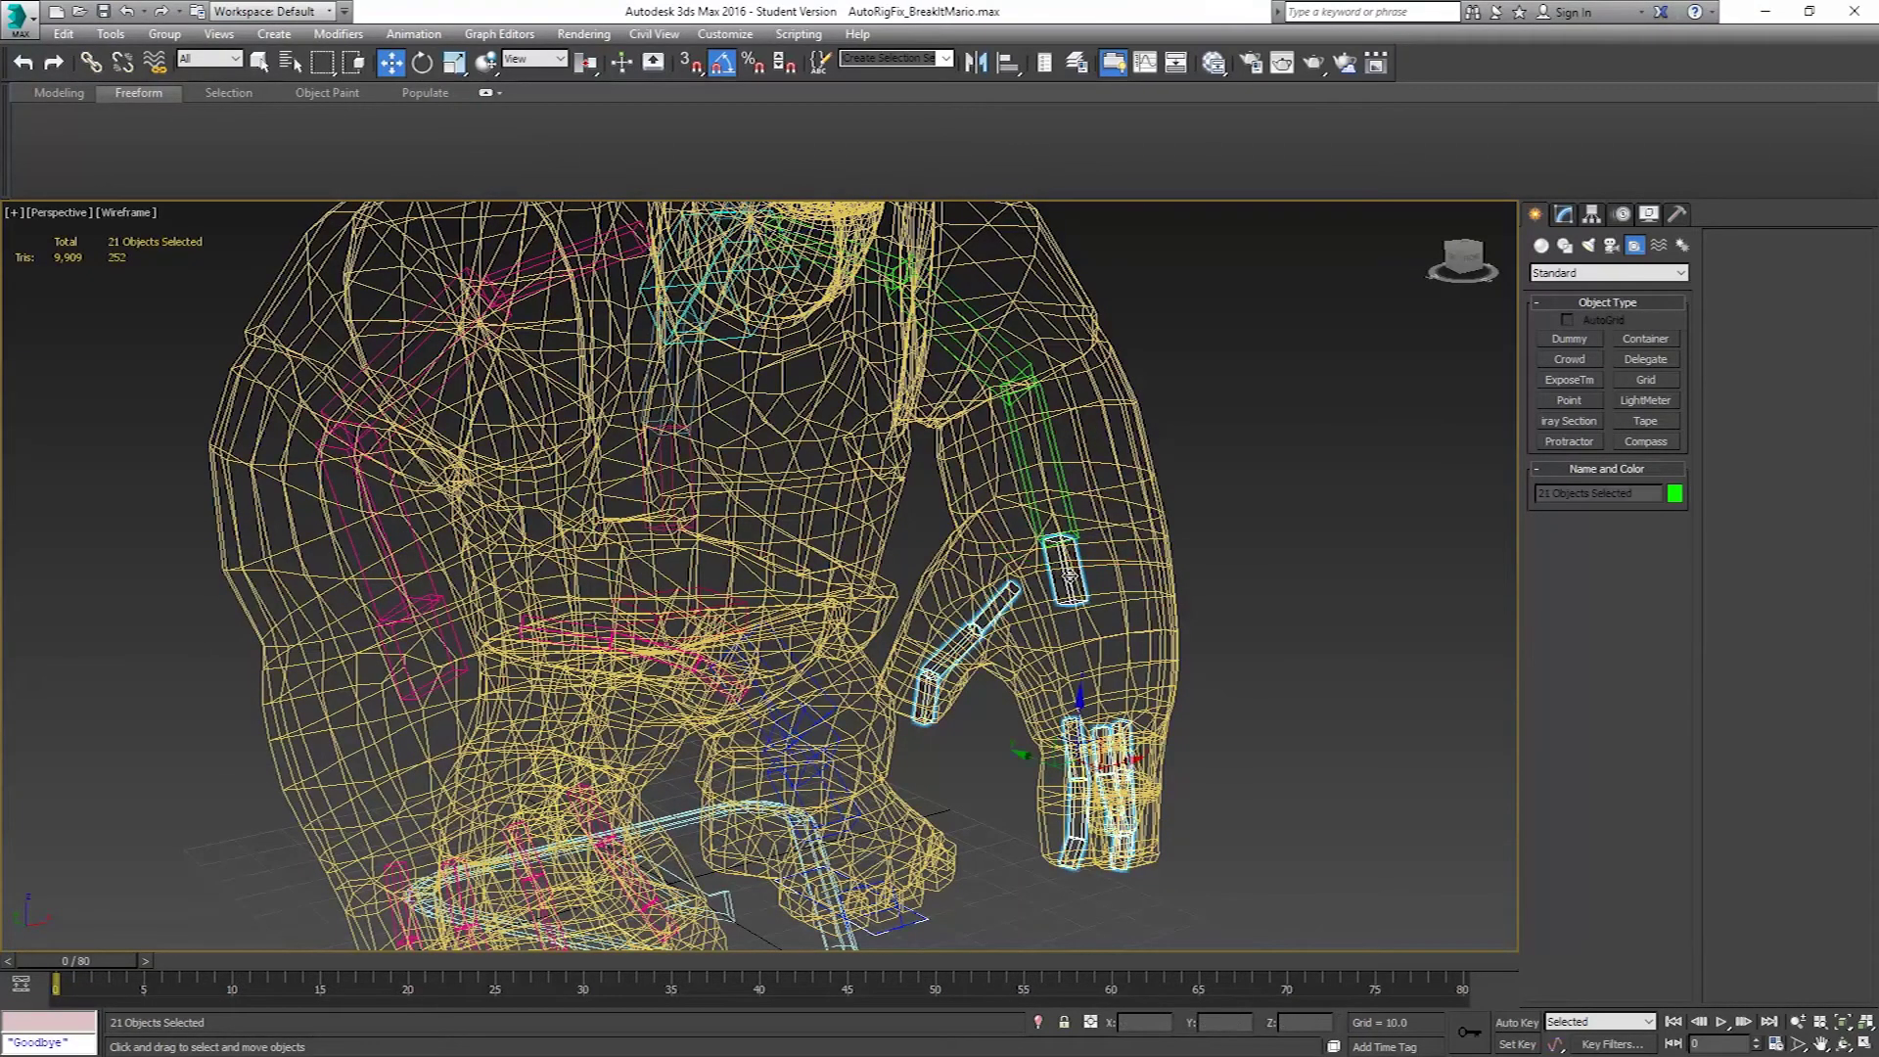
left_click_drag(1060, 601, 1057, 605, "alt")
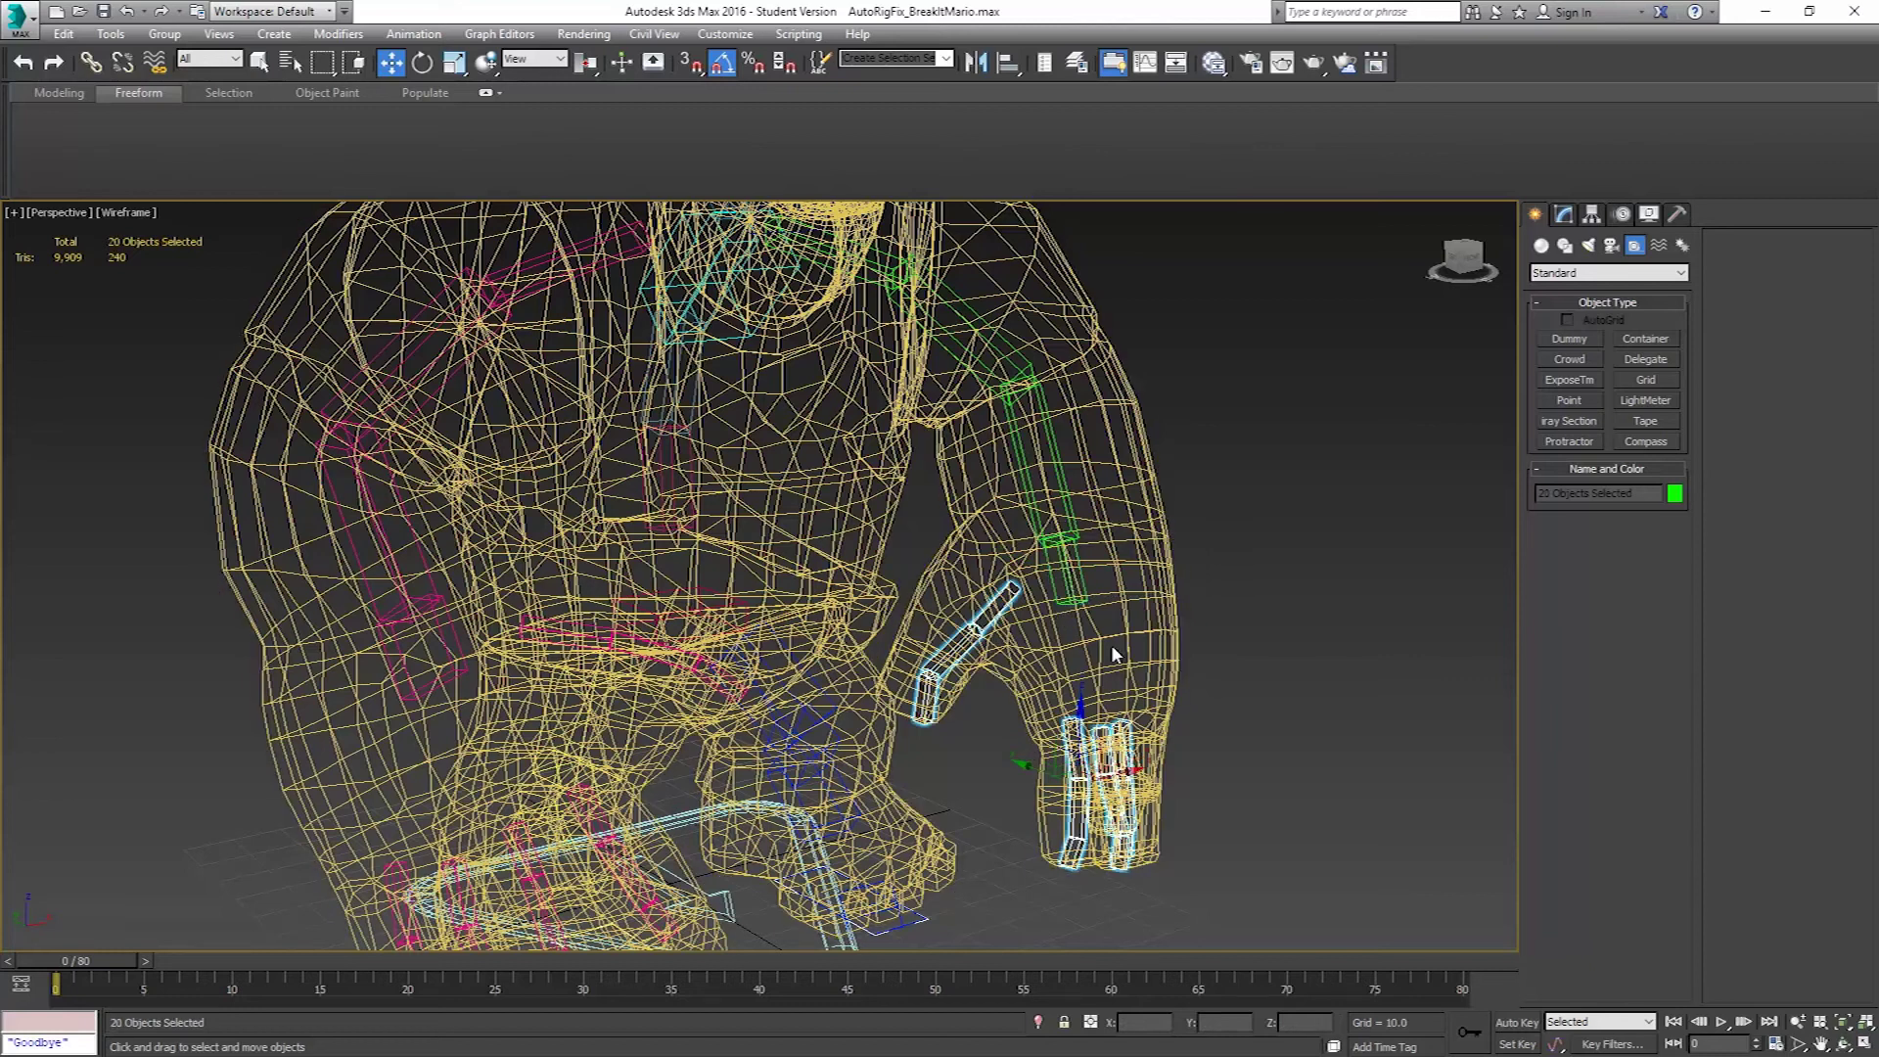
key("F3")
Switch to Local coordinates and rotate the left fingers about Z into a fist.
left_click(422, 63)
left_click(534, 58)
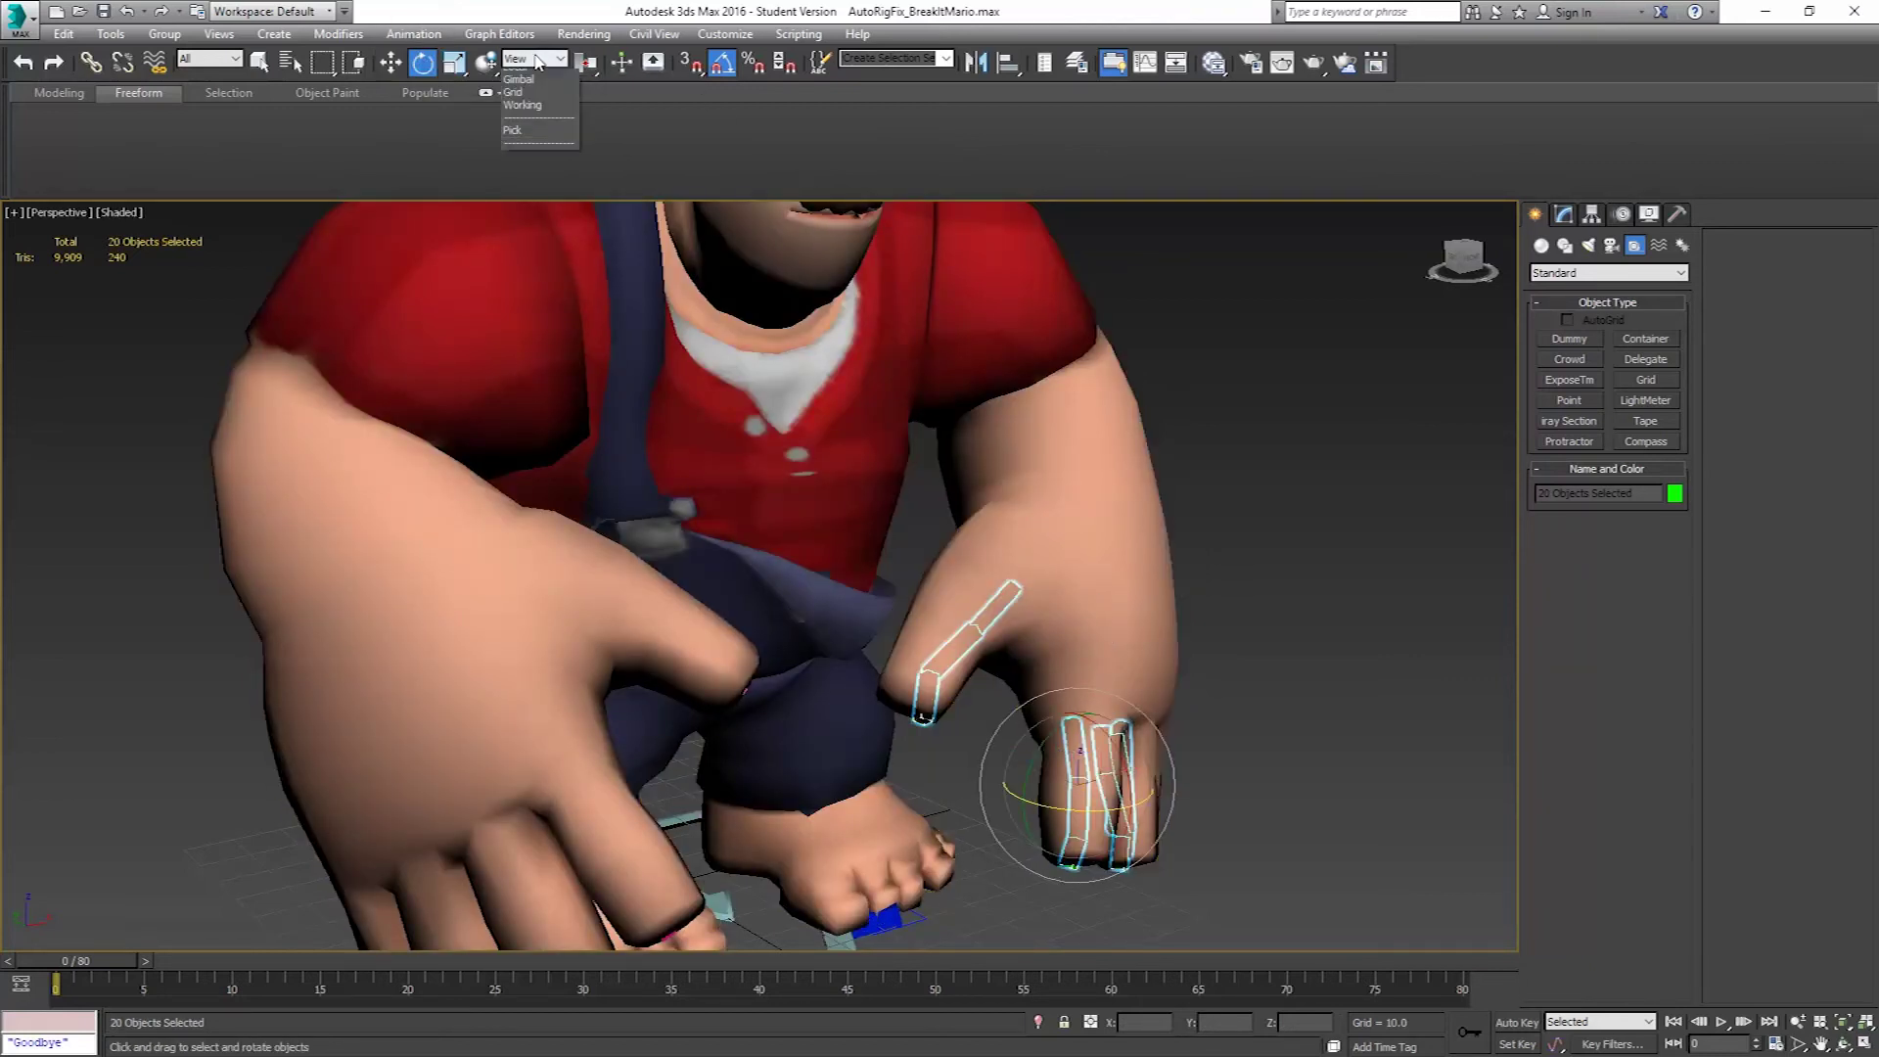
left_click(518, 127)
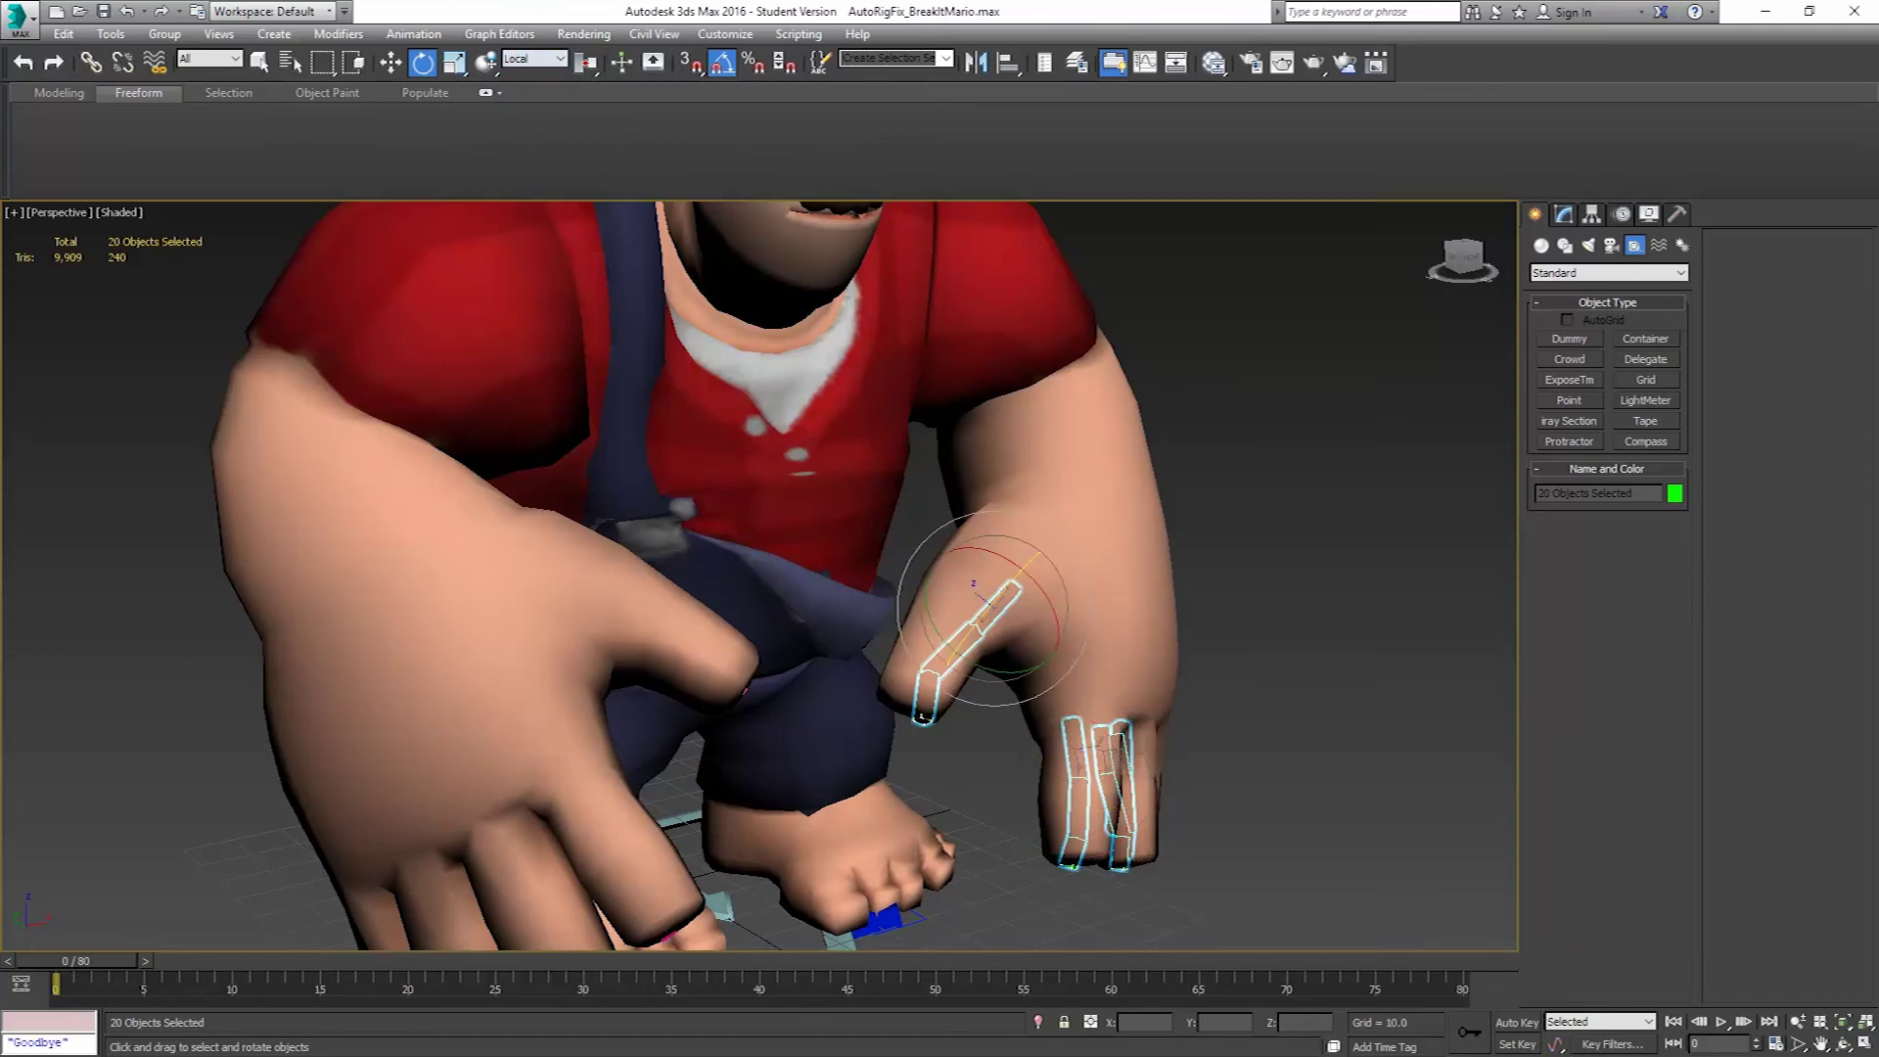
left_click_drag(1028, 567, 979, 626)
left_click_drag(977, 625, 874, 753)
View the hand from behind and select the left thumb bone Base HumanLFinger11.
left_click_drag(1018, 878, 1032, 893)
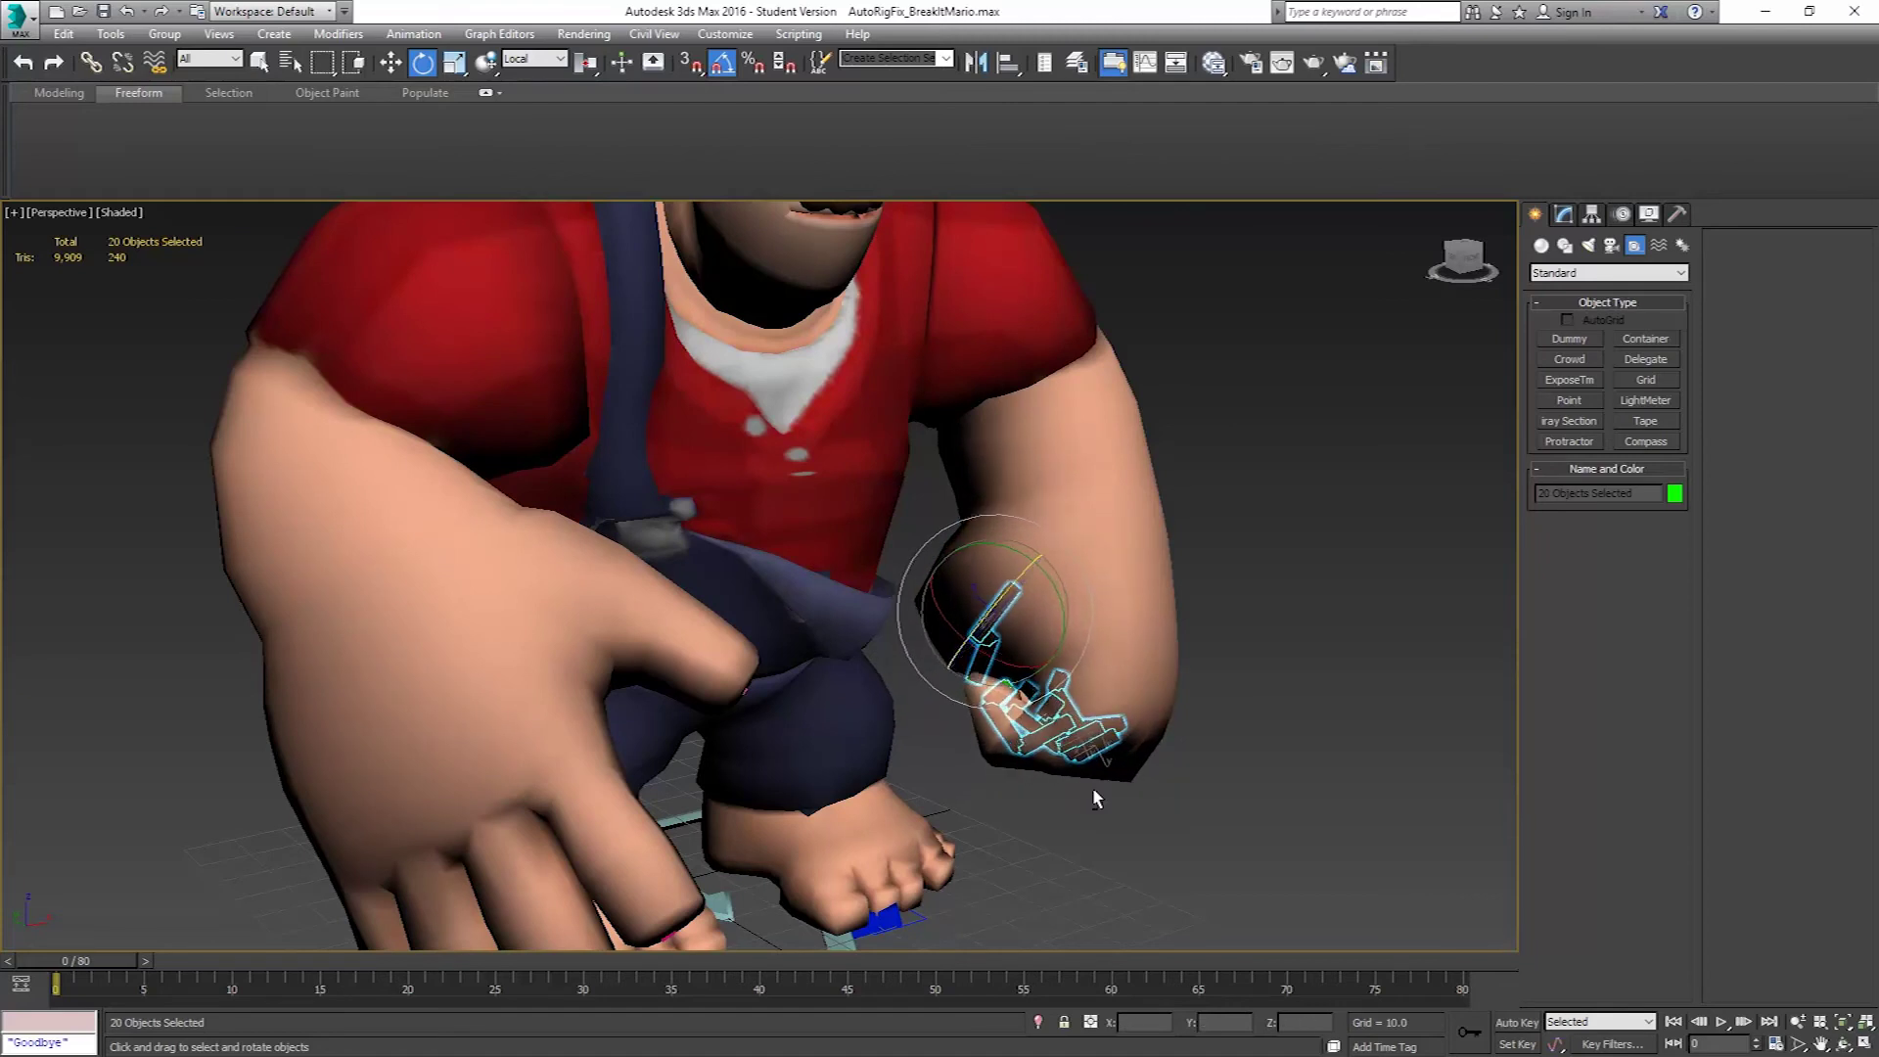
middle_click_drag(1095, 795, 724, 690, "alt")
middle_click_drag(724, 626, 838, 631, "alt")
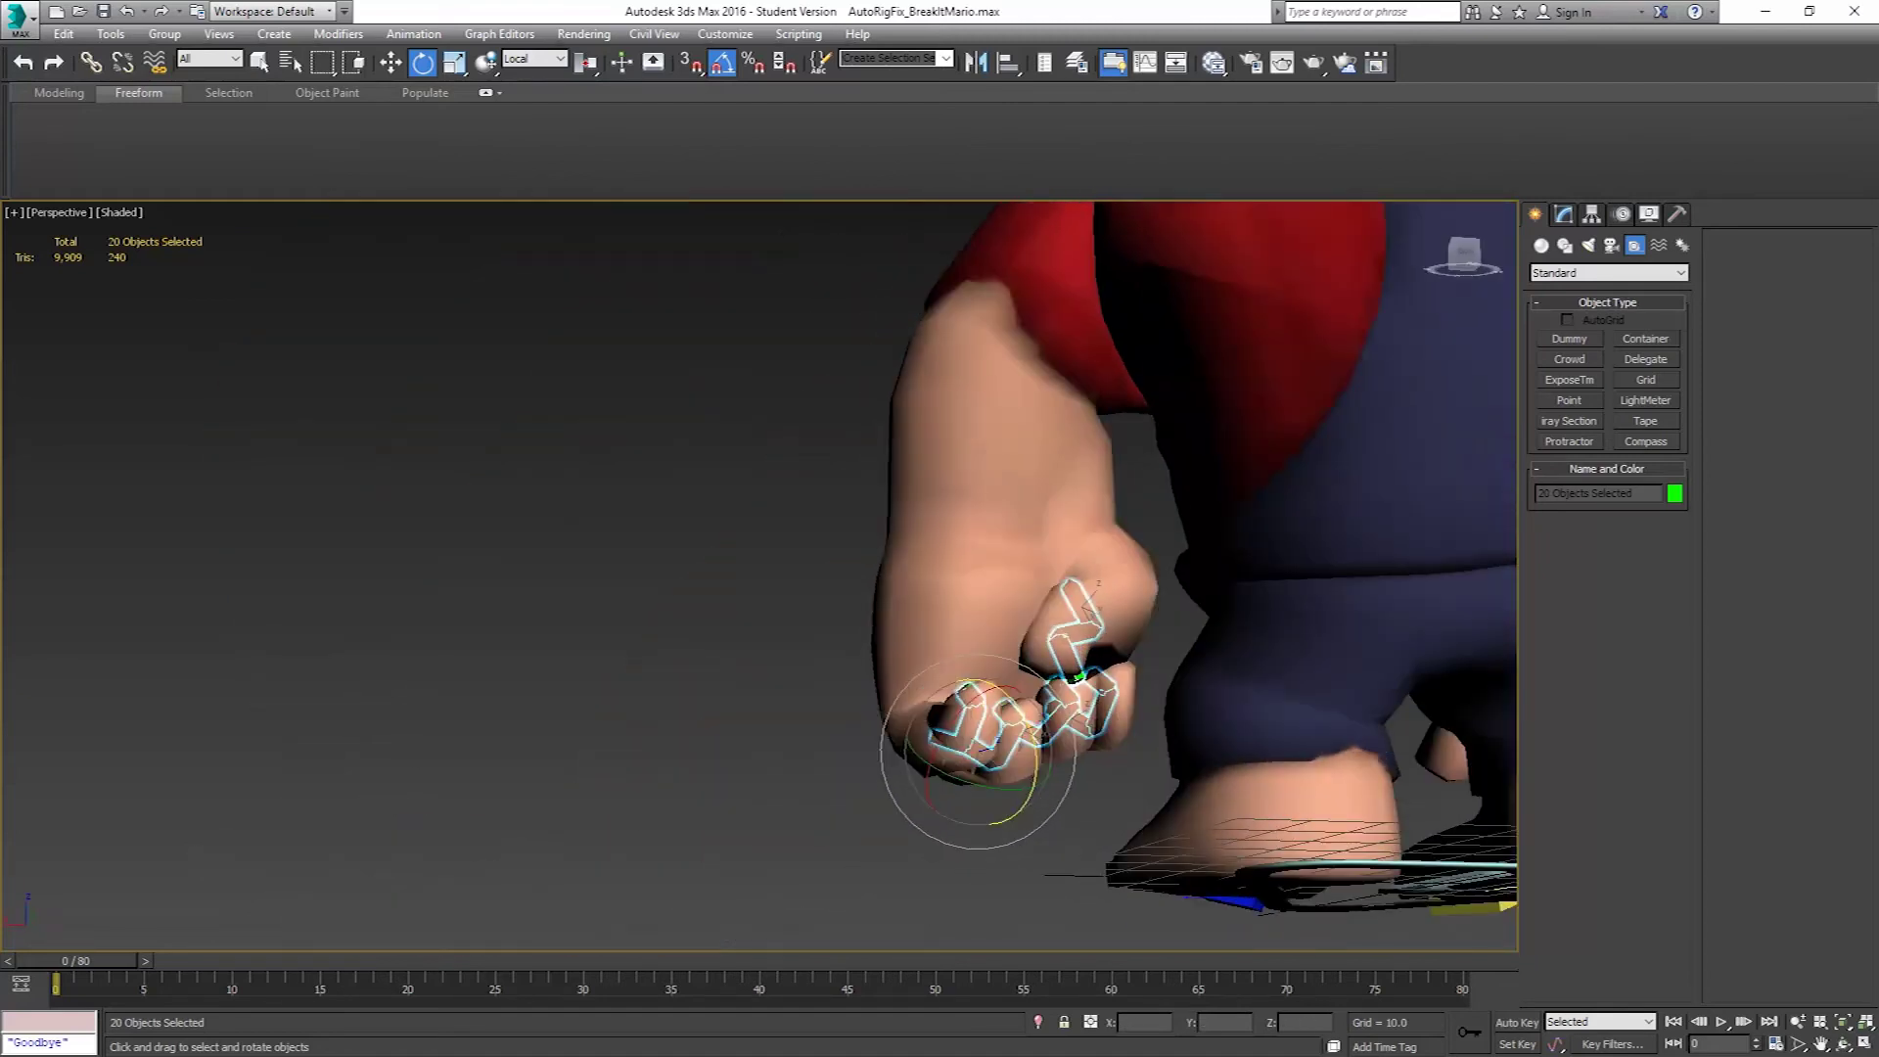
middle_click_drag(1062, 578, 1361, 591, "alt")
left_click(1071, 598)
middle_click_drag(1360, 591, 1056, 578)
key("F3")
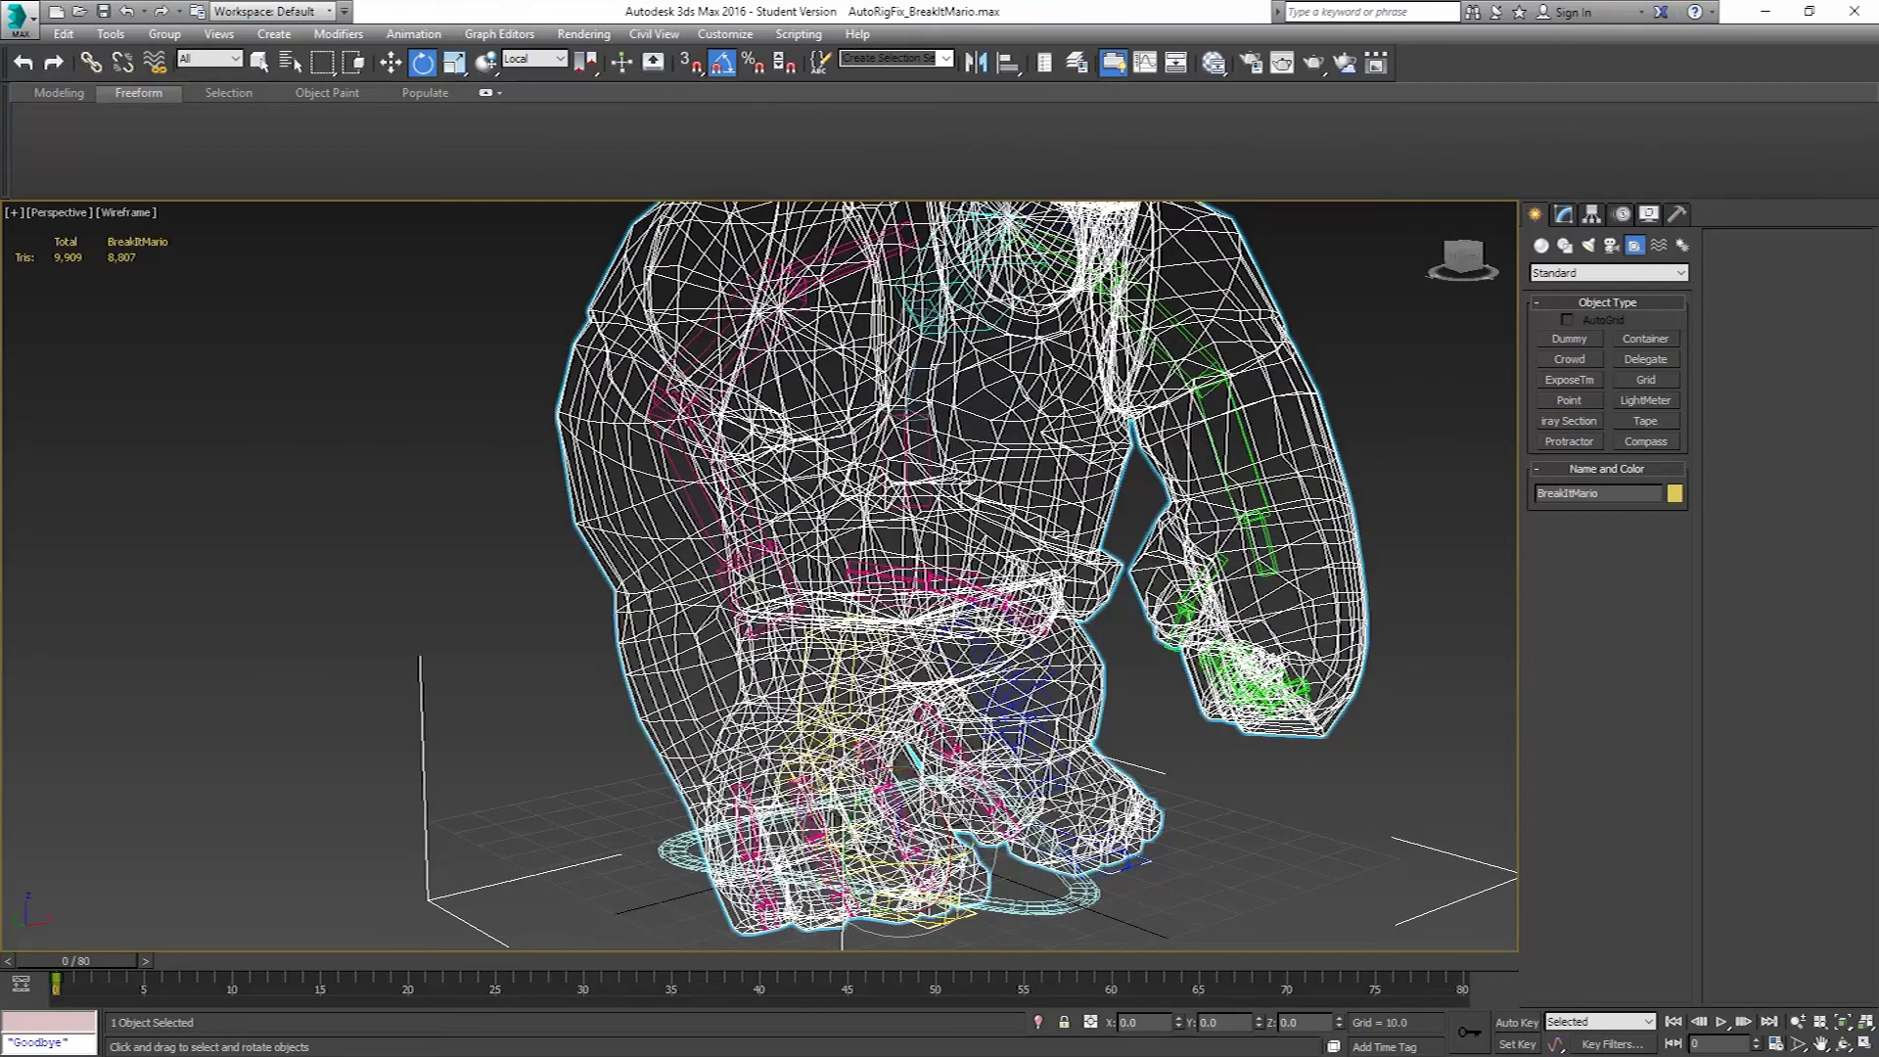
left_click(1203, 582)
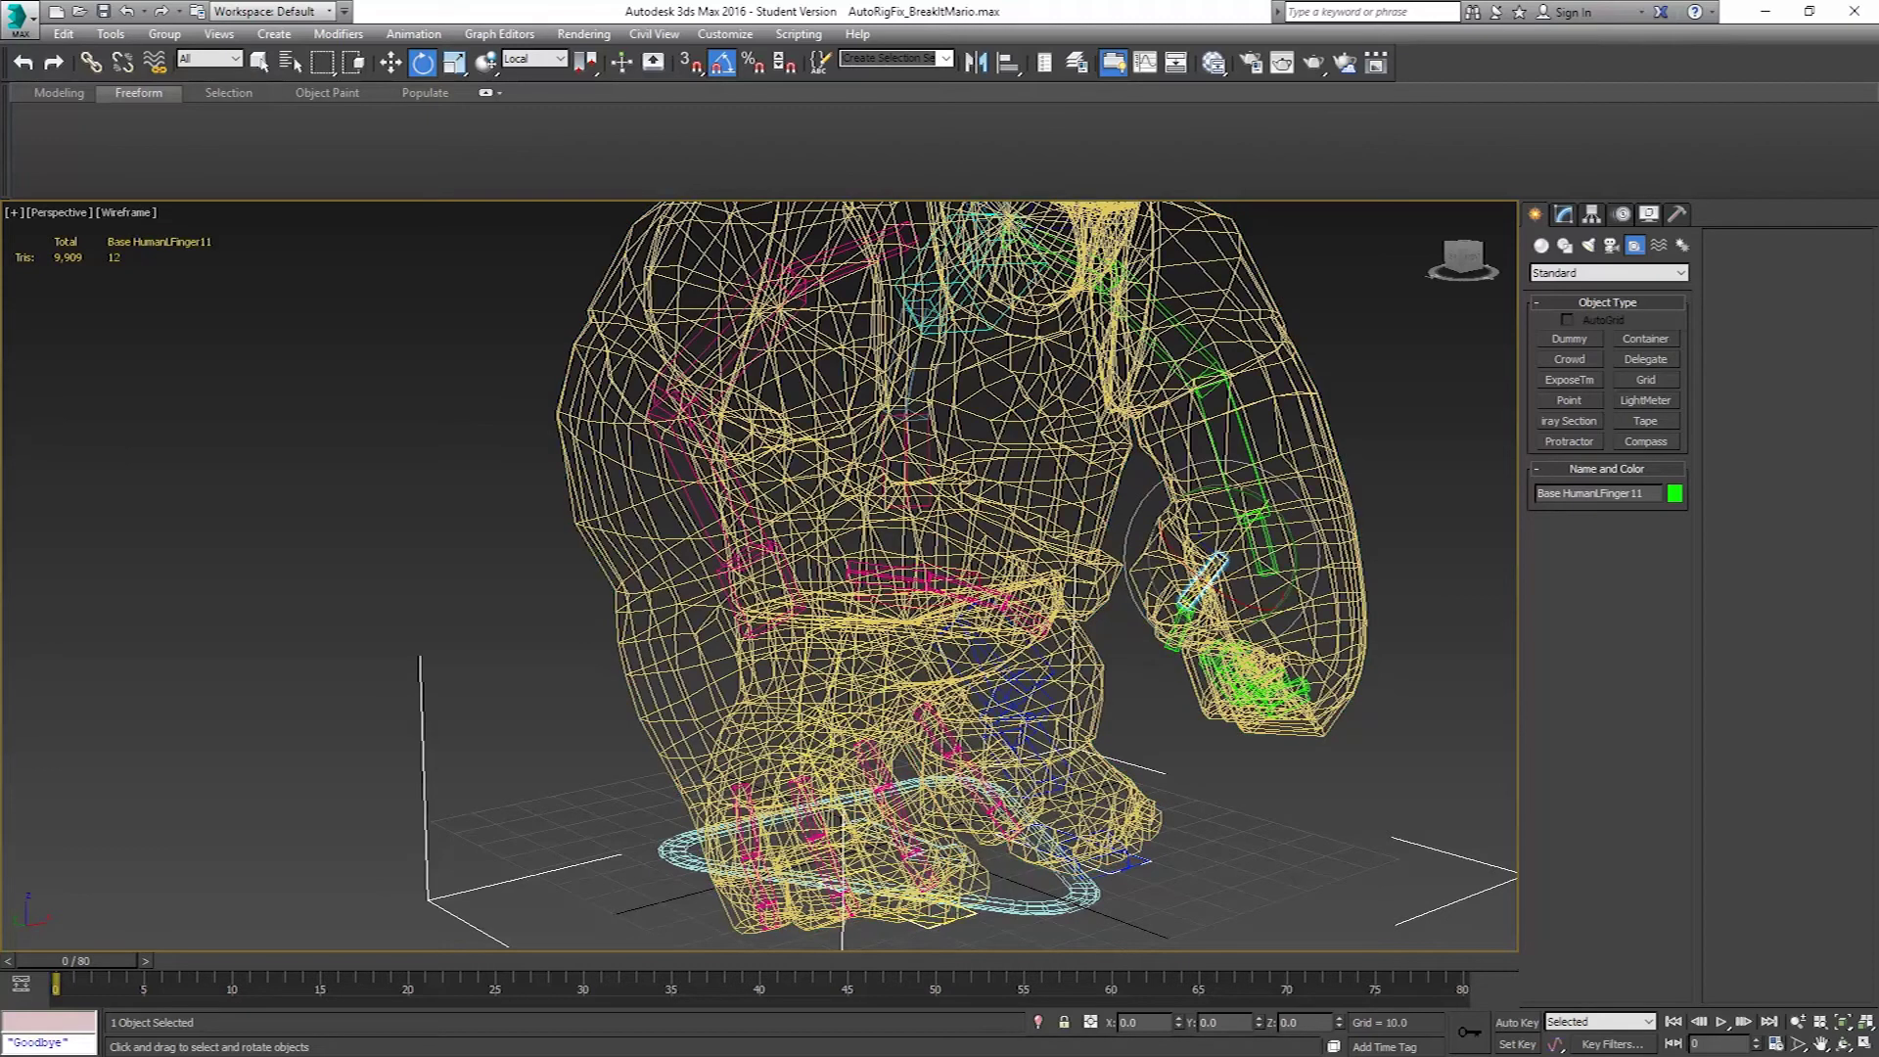
key("F3")
Rotate the left thumb 30° about Y and fold it to 75° about Z.
left_click_drag(1280, 511, 1291, 539)
left_click_drag(1200, 597, 1249, 506)
left_click_drag(1284, 636, 1282, 656)
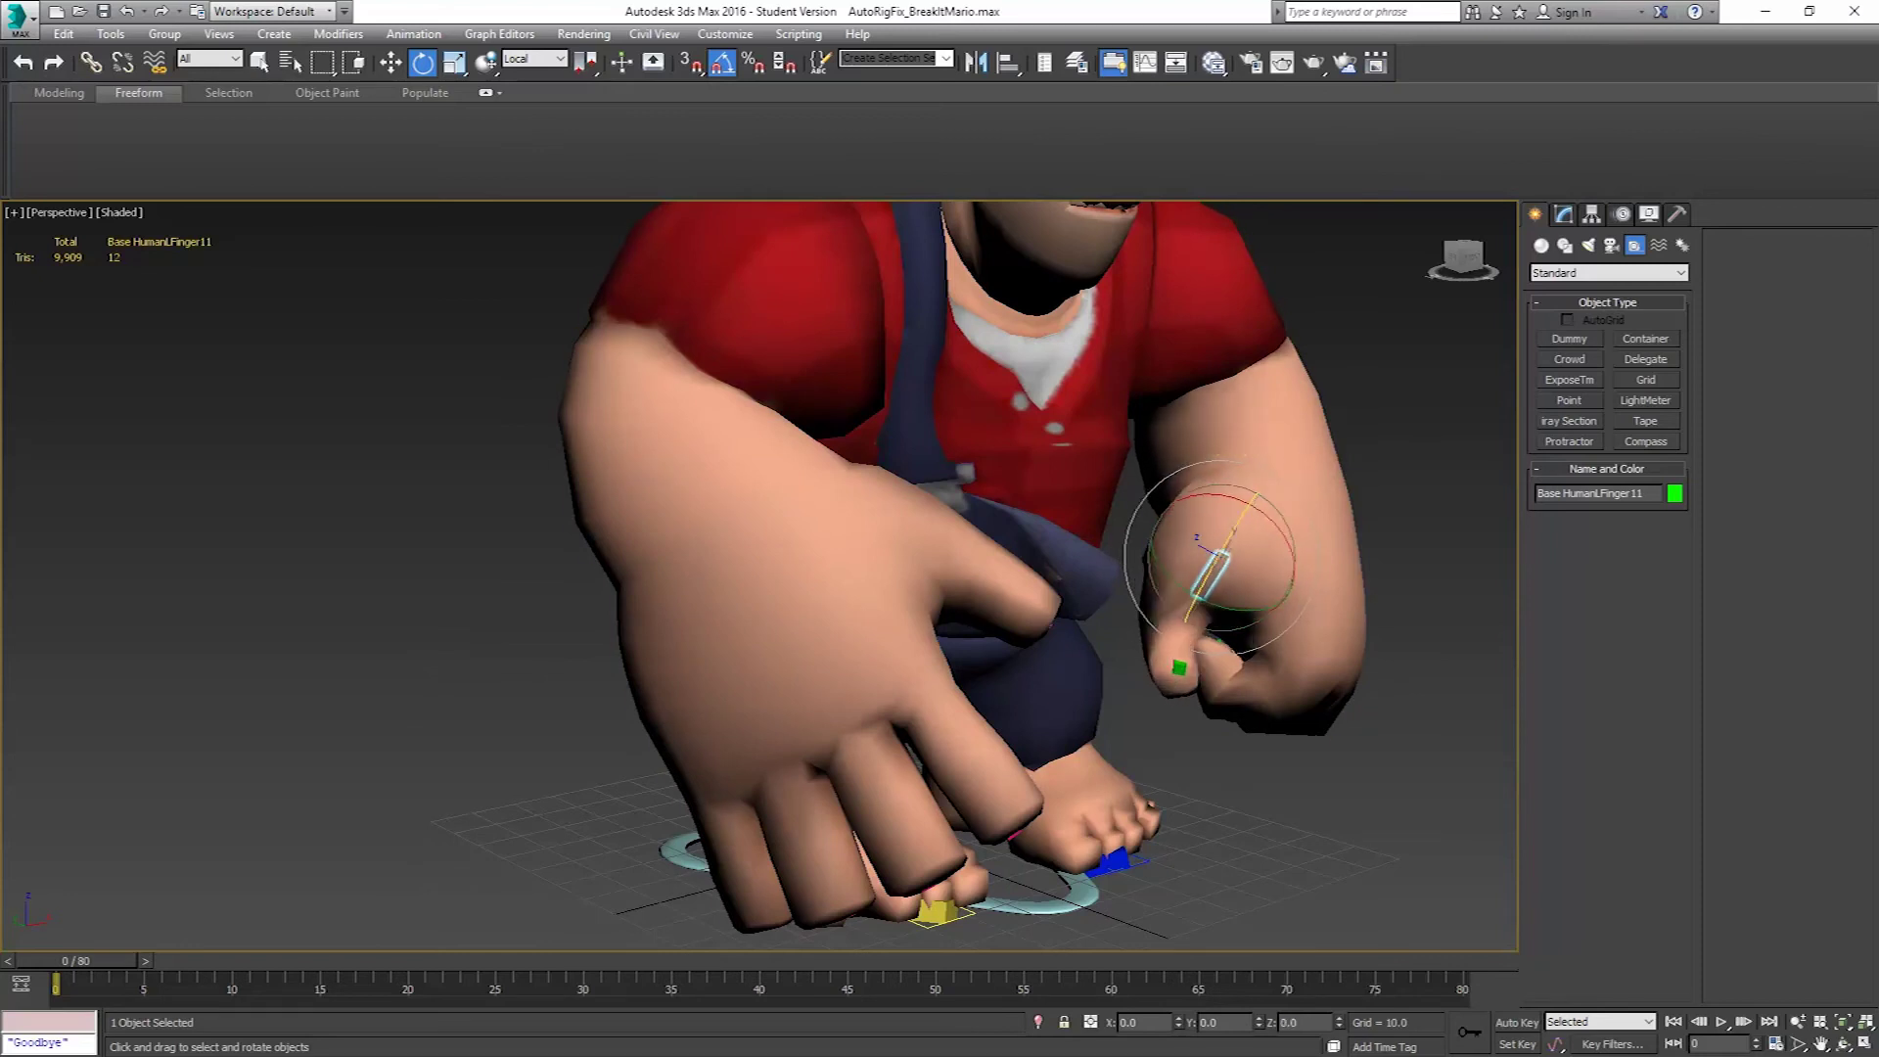
middle_click_drag(1224, 588, 920, 548, "alt")
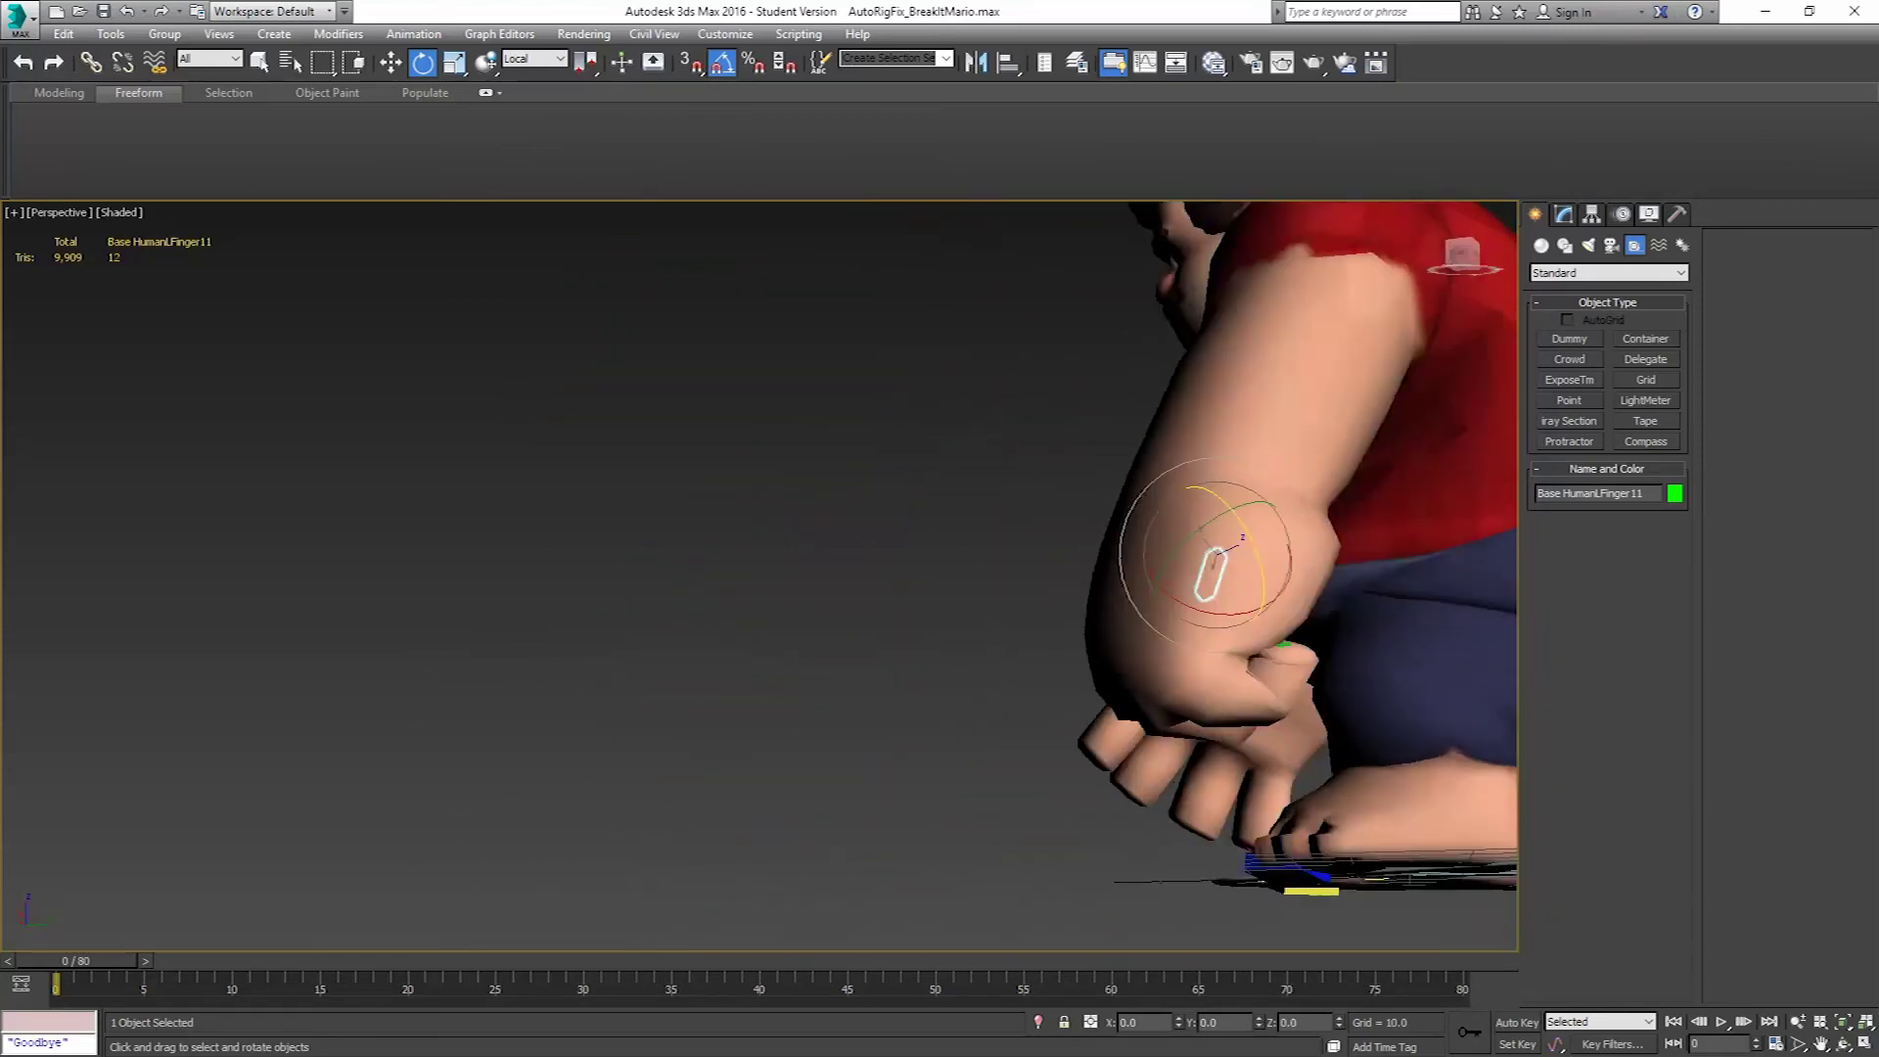
scroll(1132, 611, "down", 10)
key("F3")
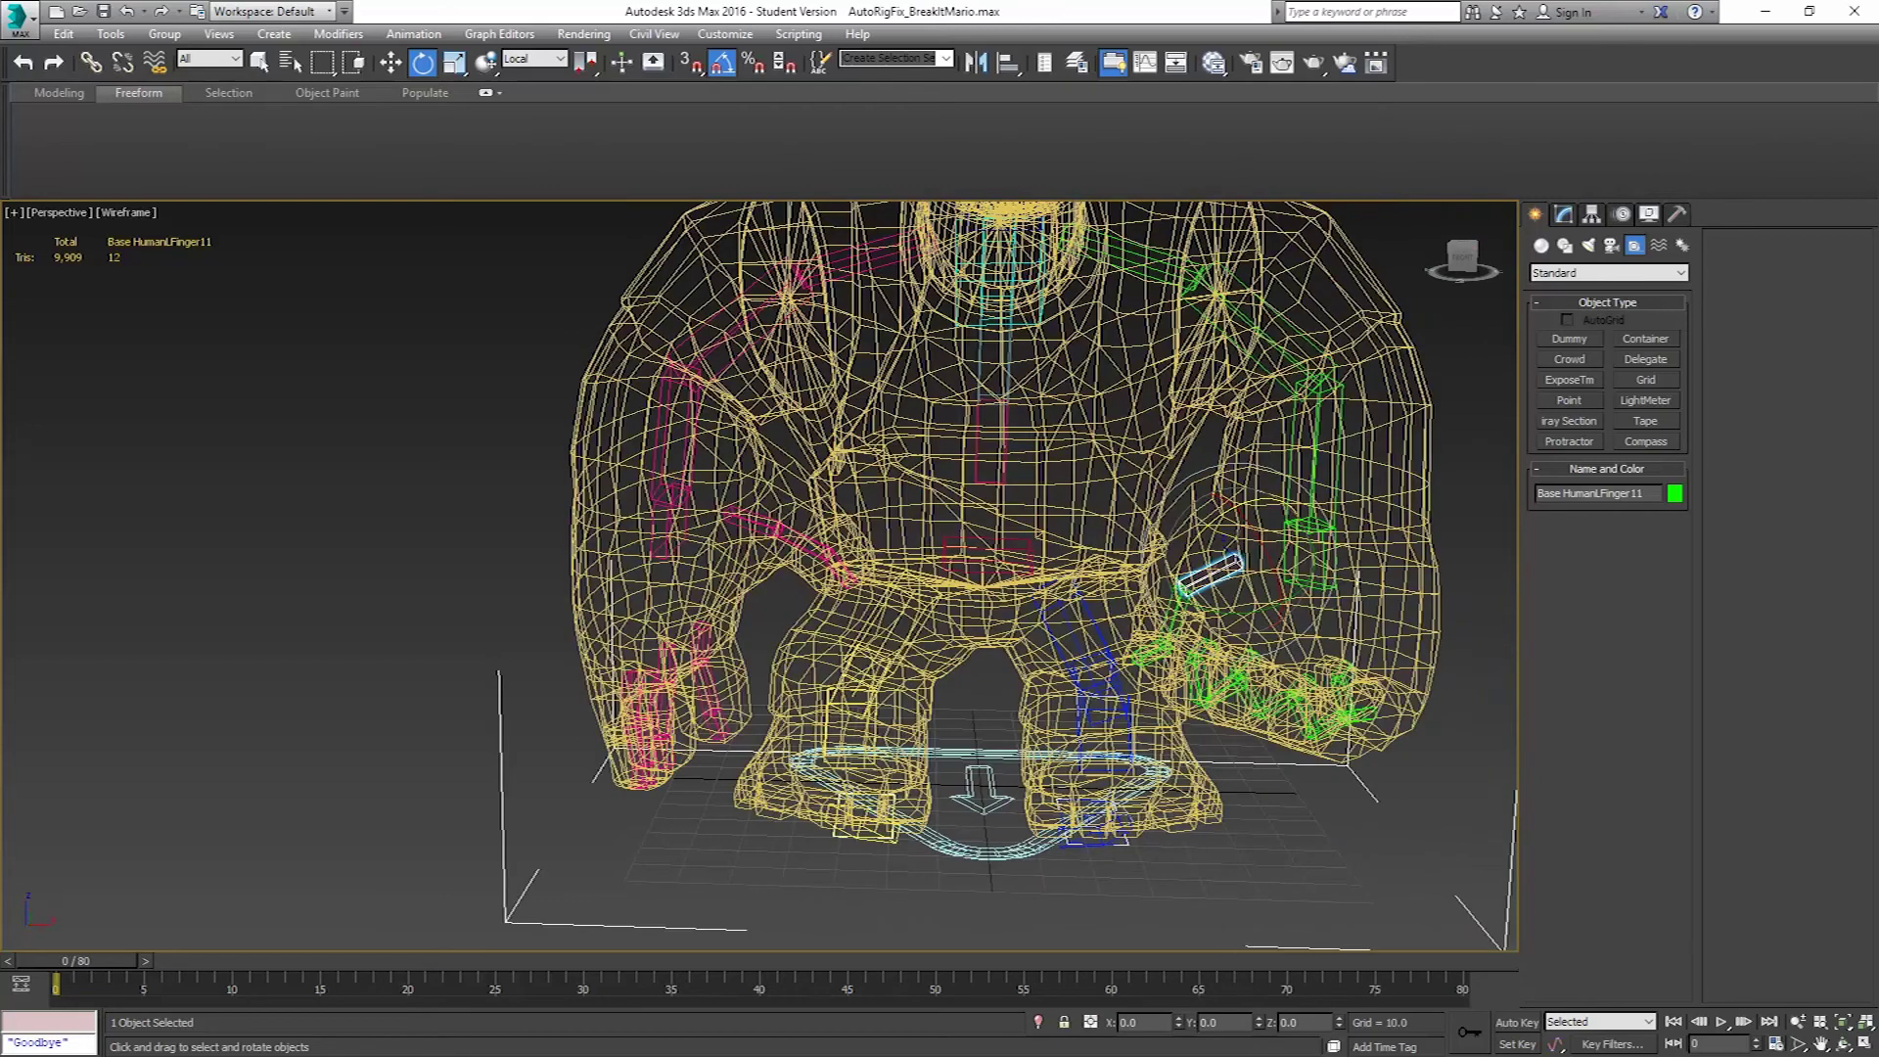
left_click(1305, 536)
Save the left palm's pose via Digit Manager into a new BreakItMario preset folder.
left_click(1309, 530)
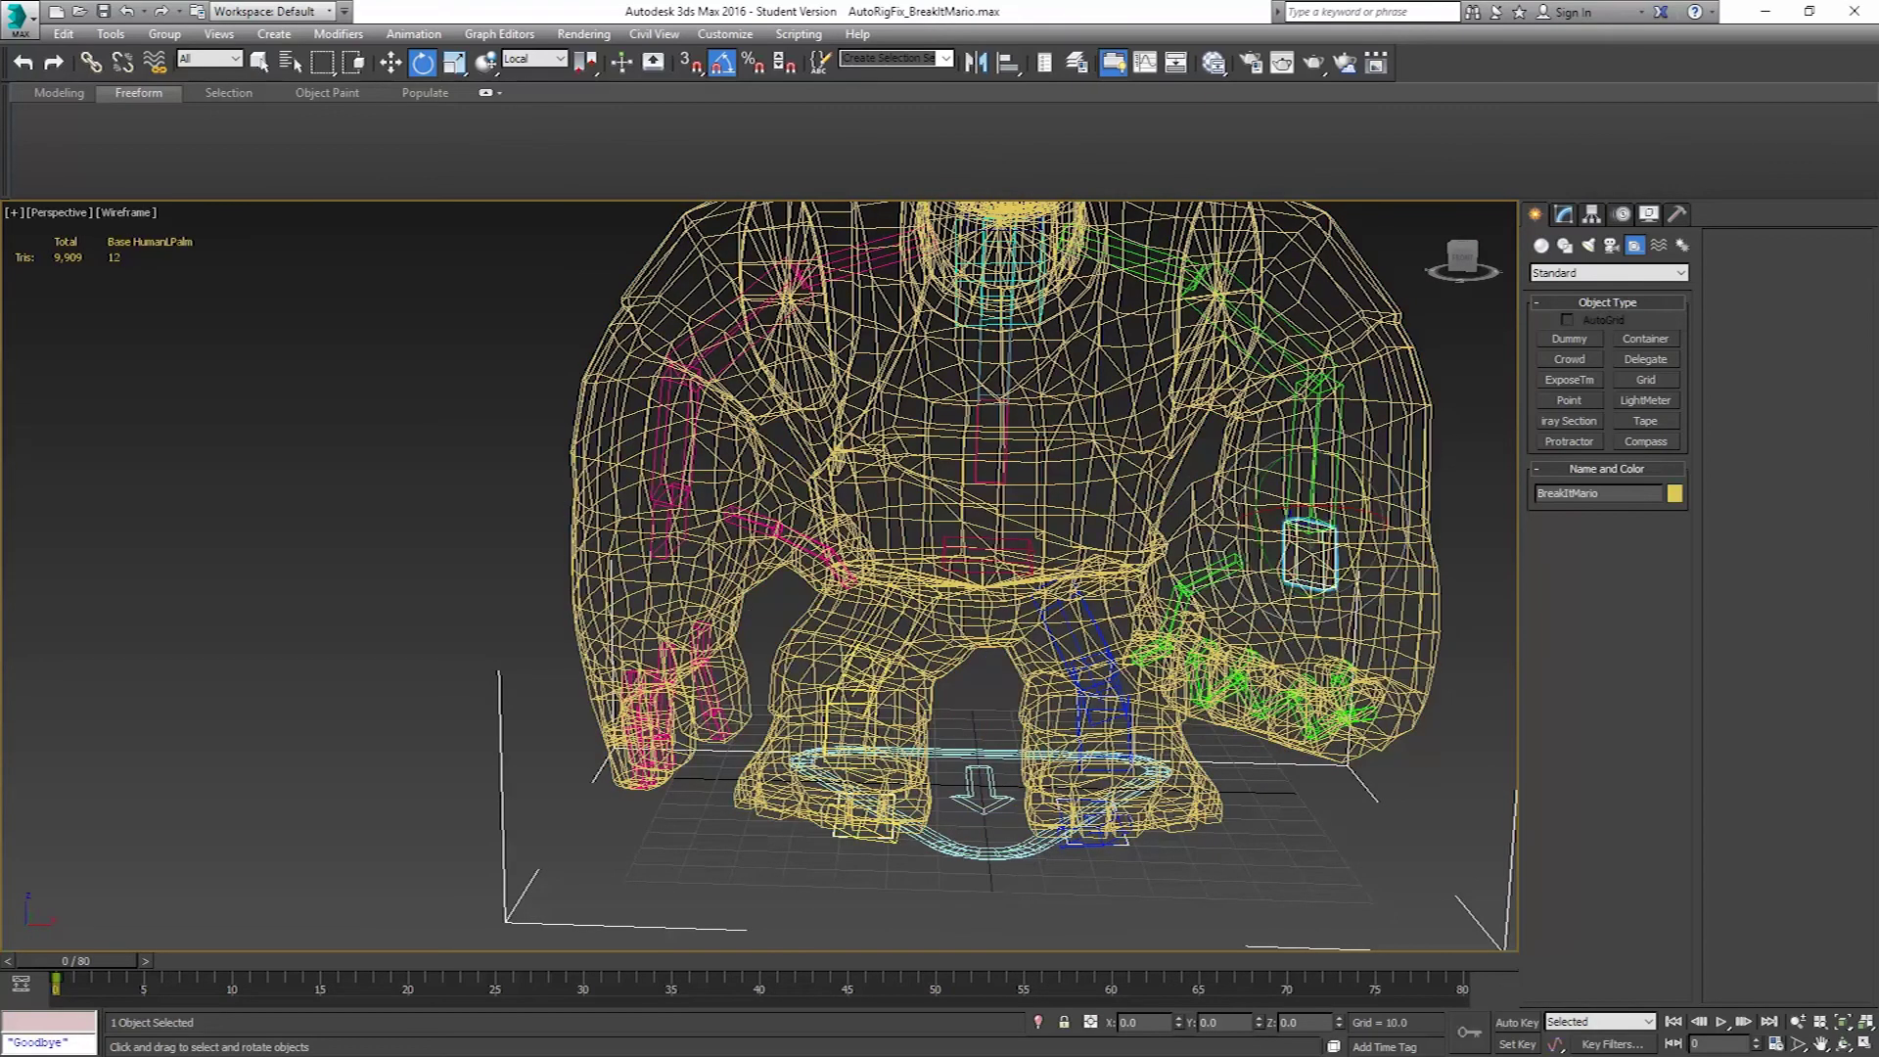
left_click(1622, 215)
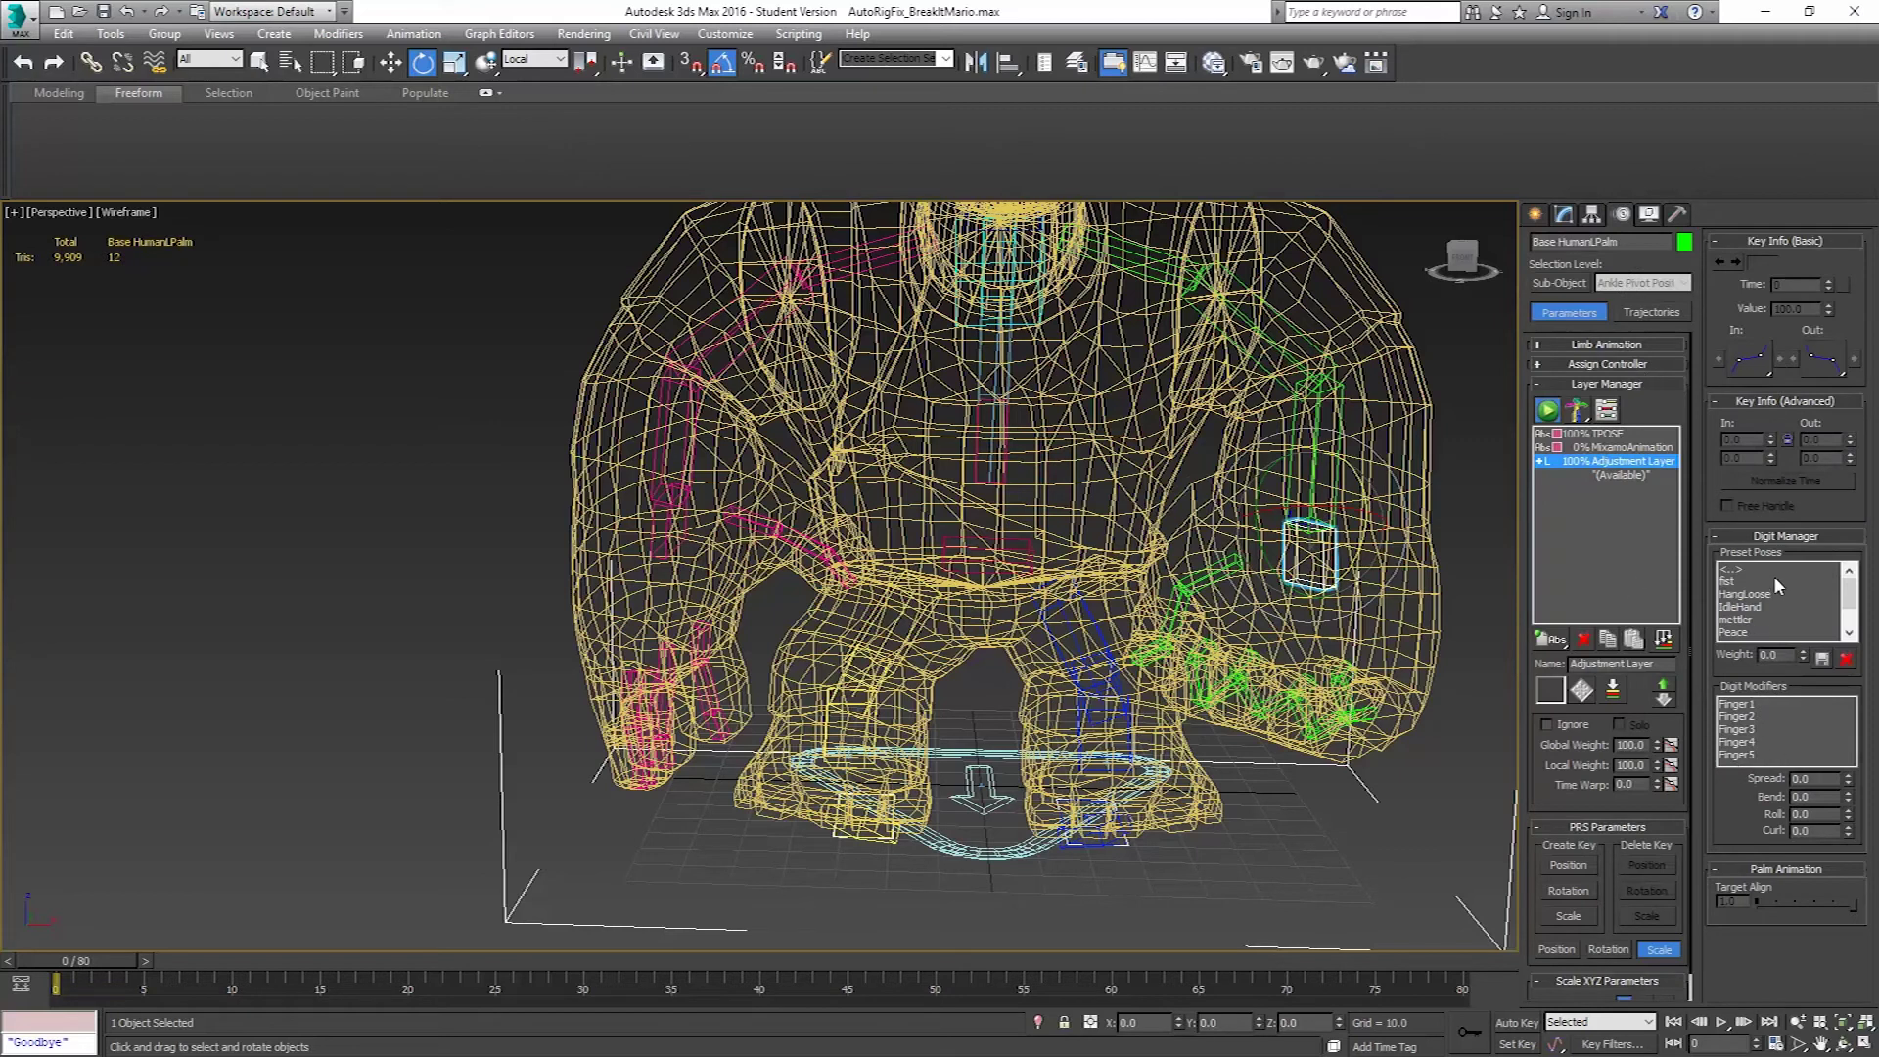
left_click(1821, 664)
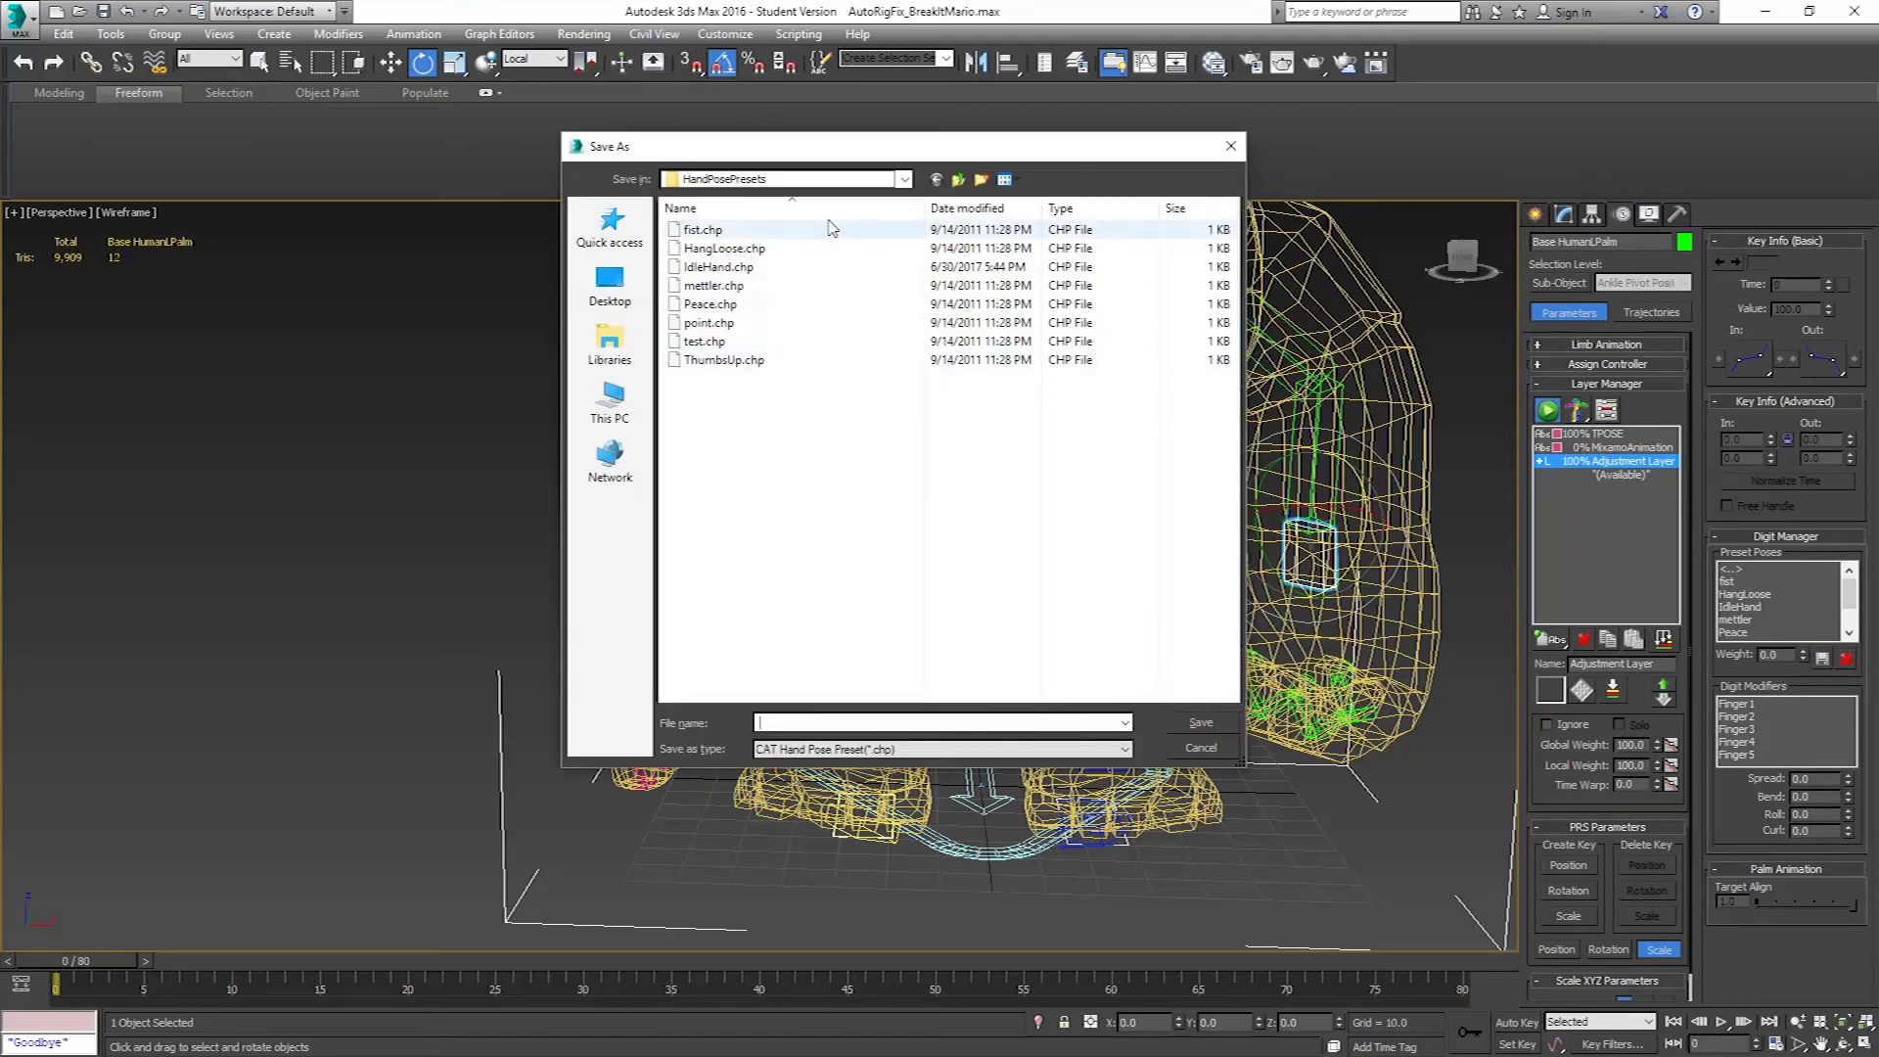
left_click(981, 180)
type("BreakItMario")
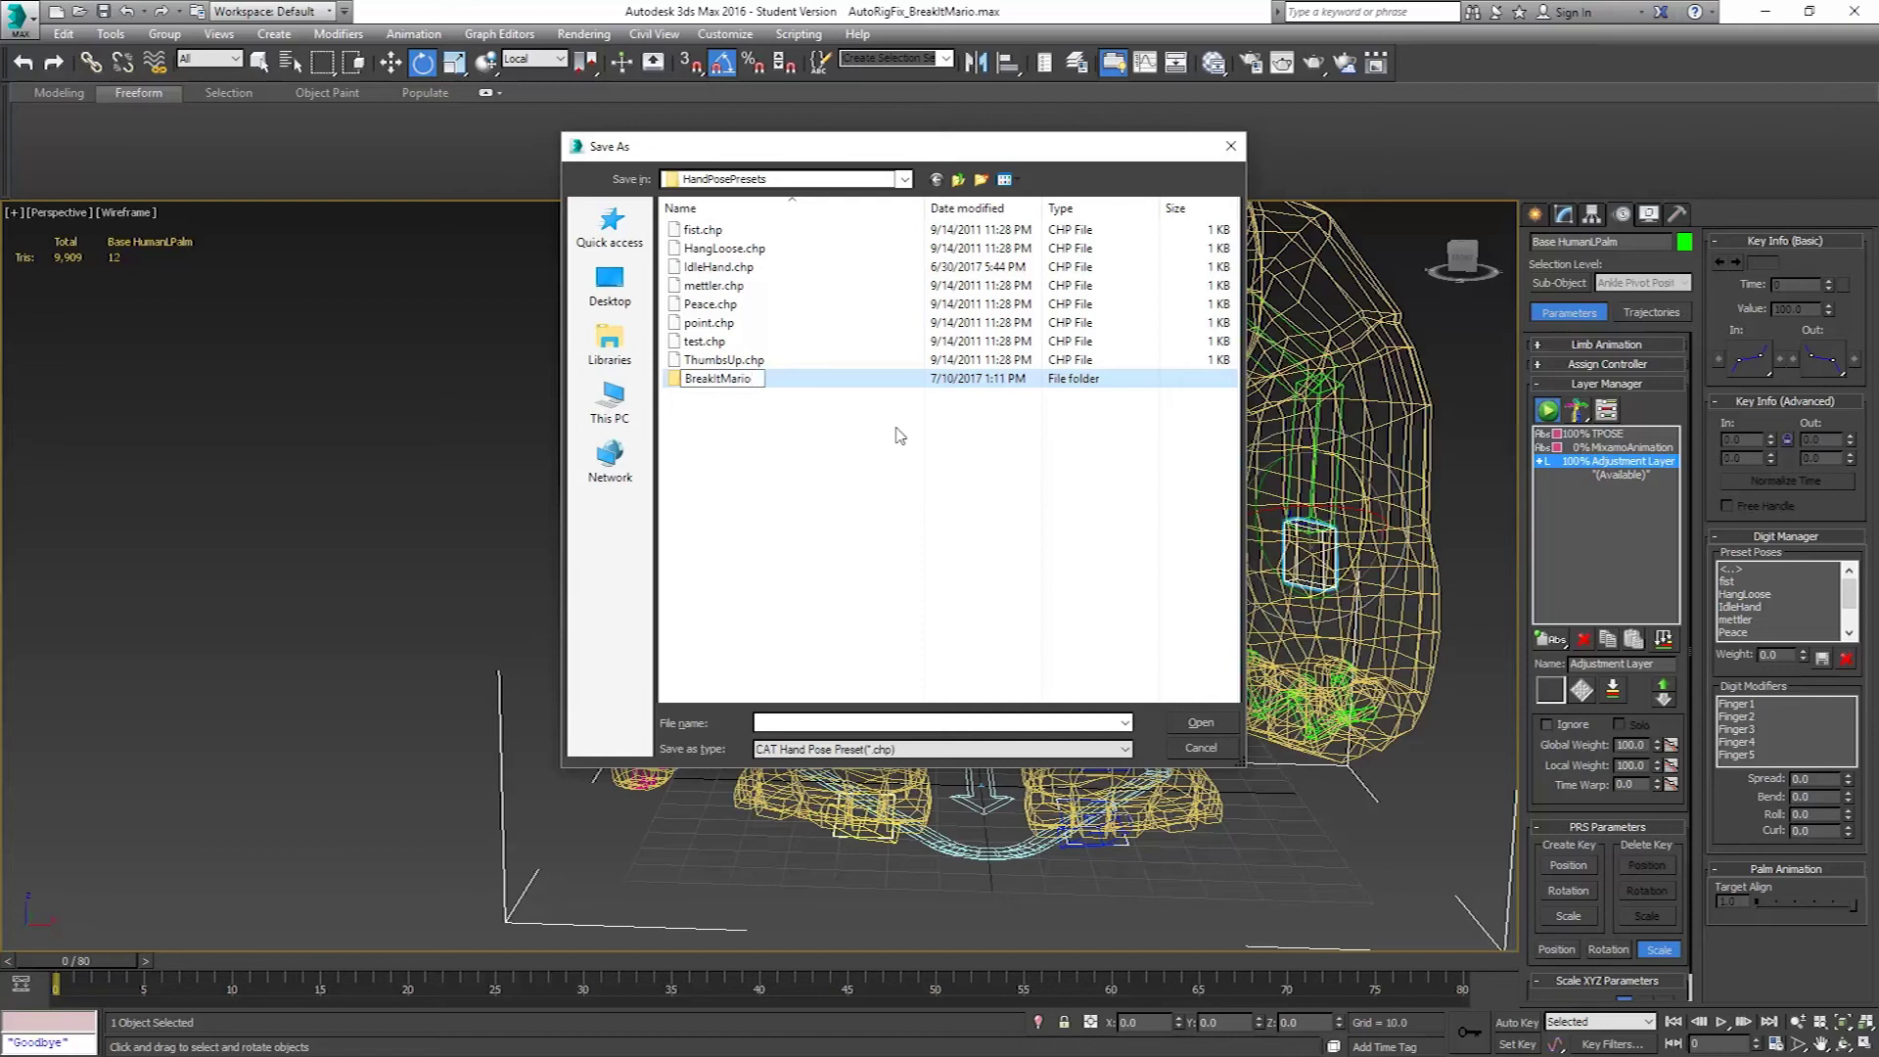
key("Return")
key("Return")
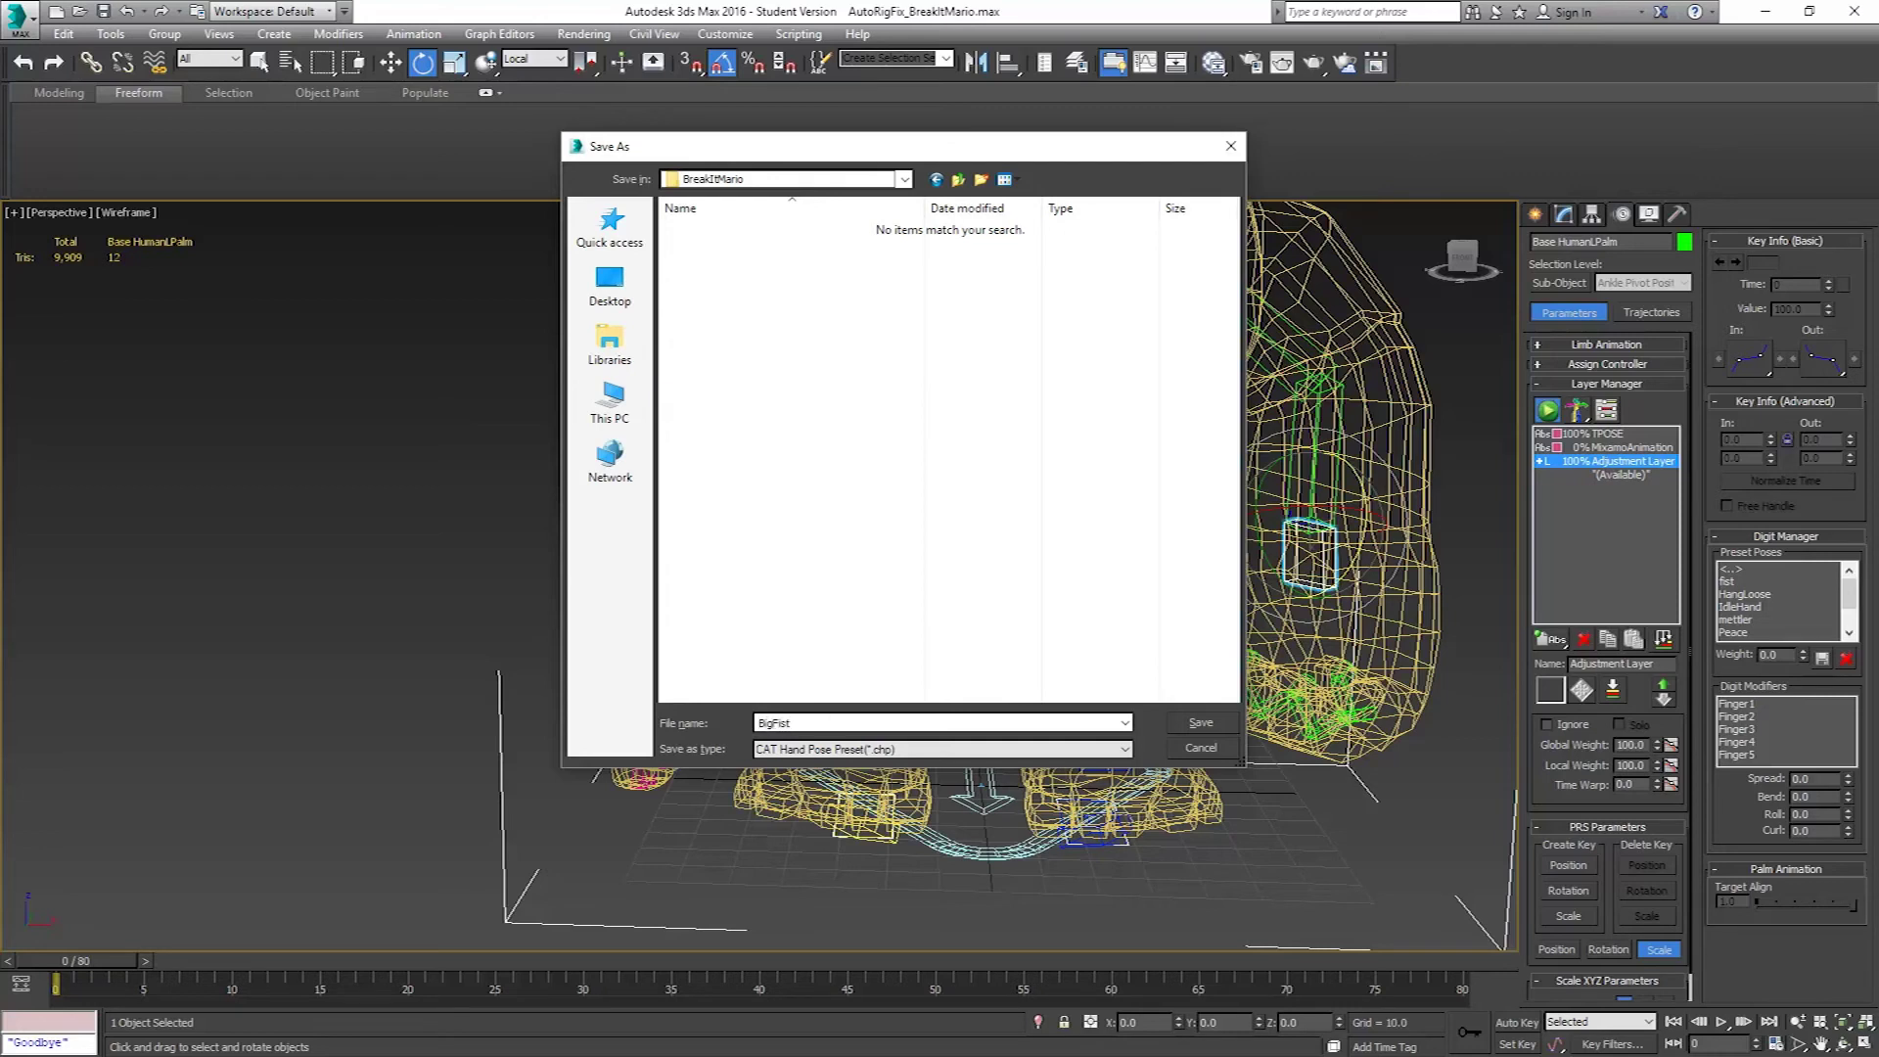
Save the BigFist preset, apply it to Base HumanRPalm, and select its finger bones.
left_click(1201, 723)
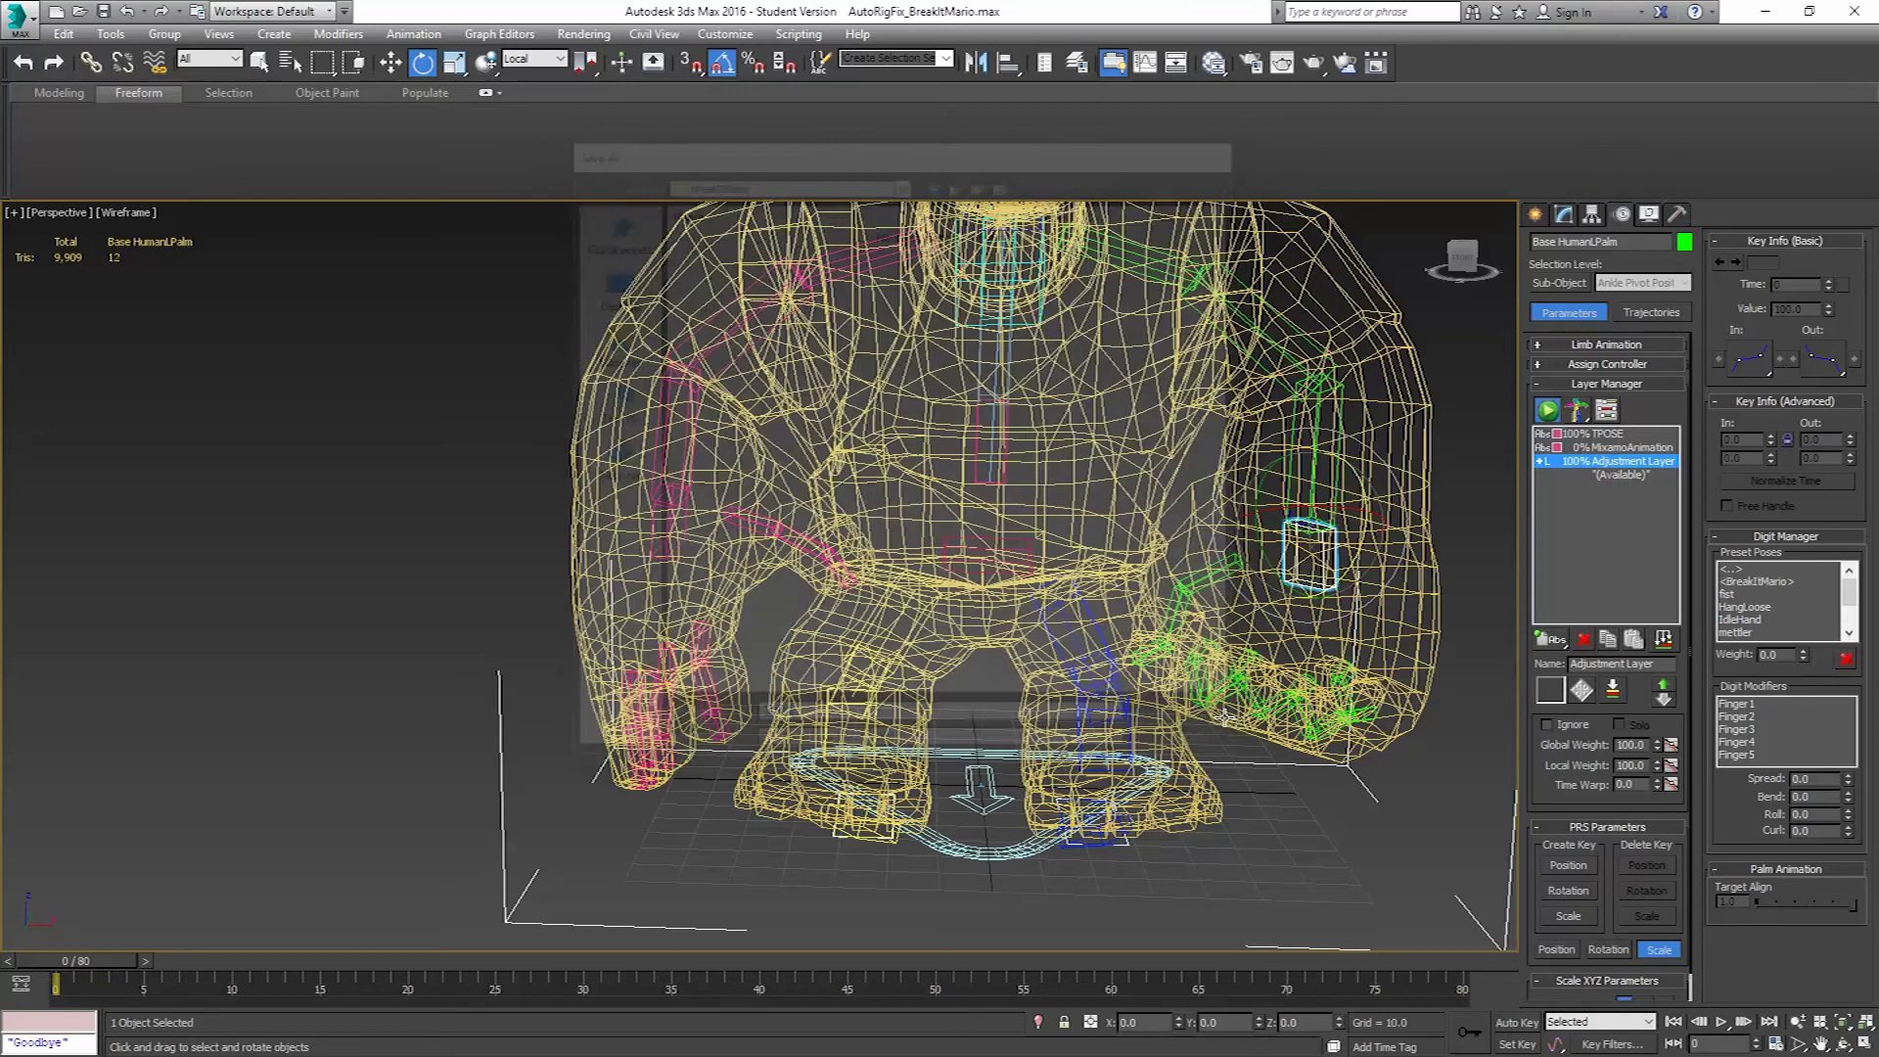
left_click(667, 526)
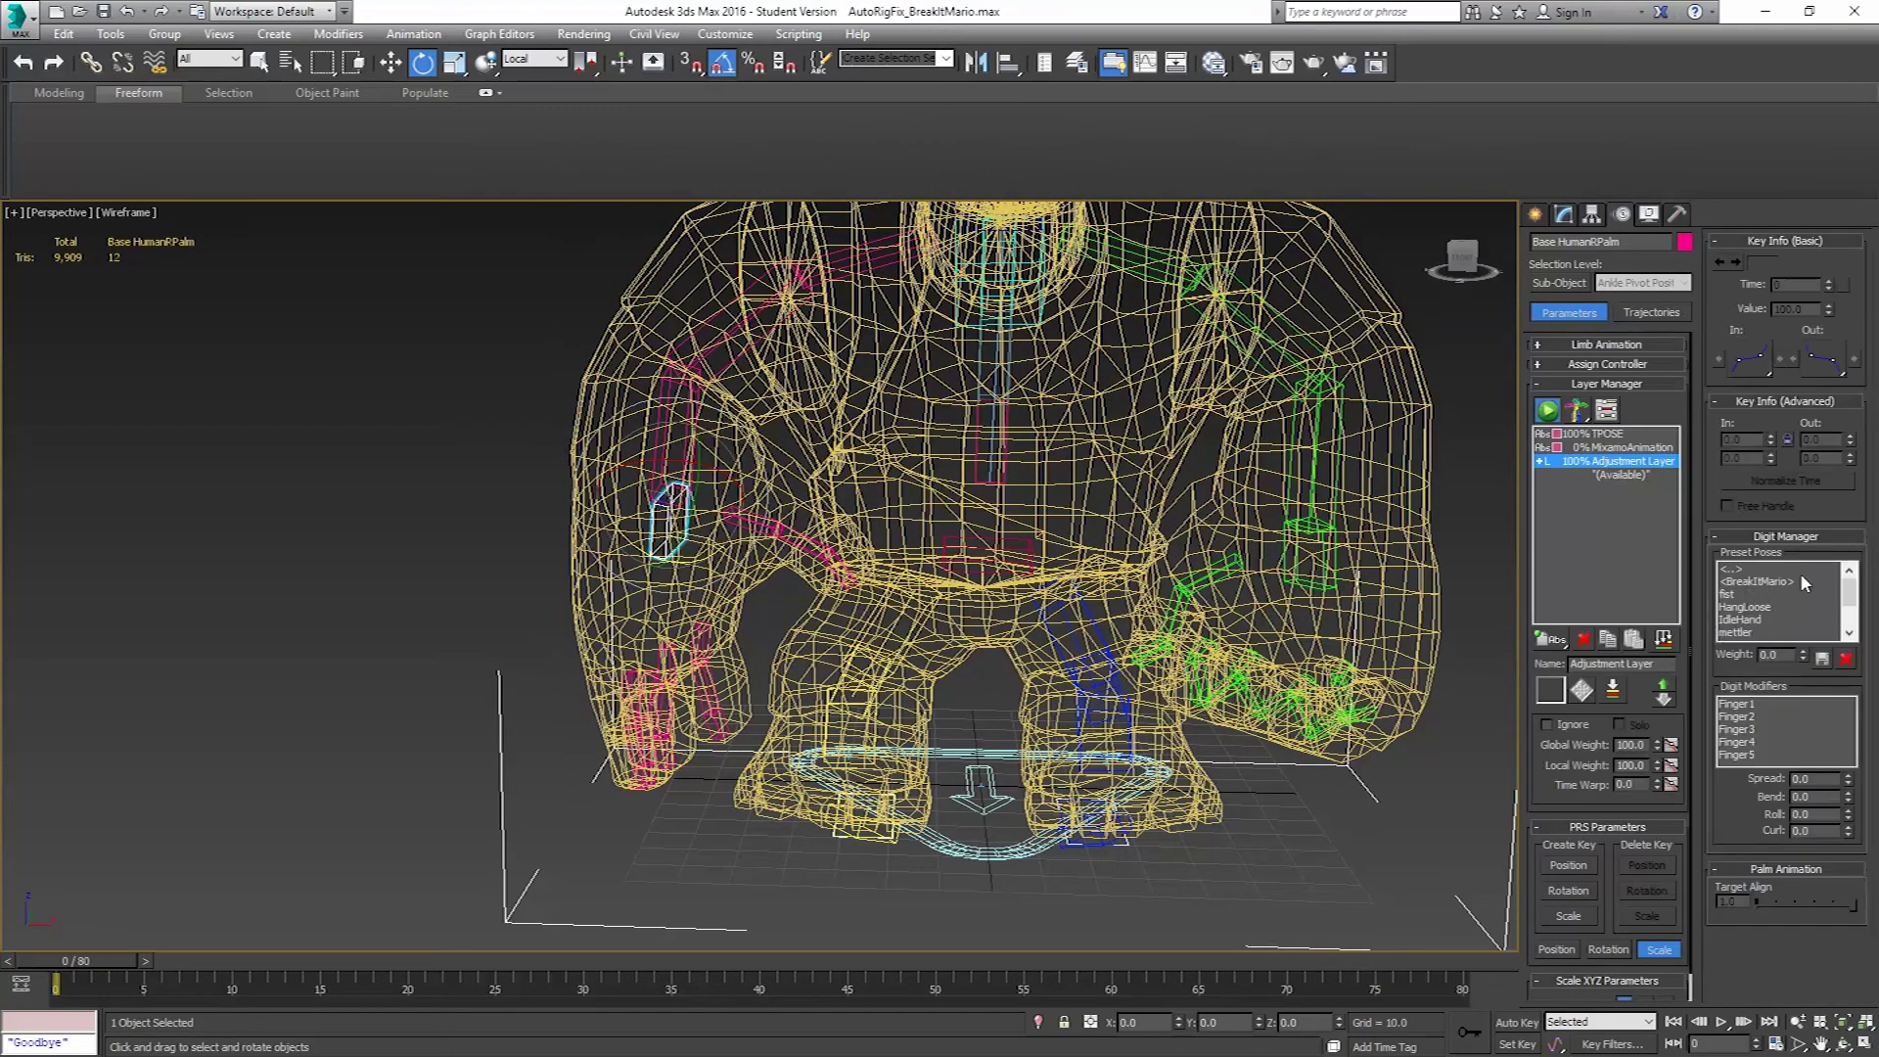
double_click(1751, 583)
left_click(1732, 584)
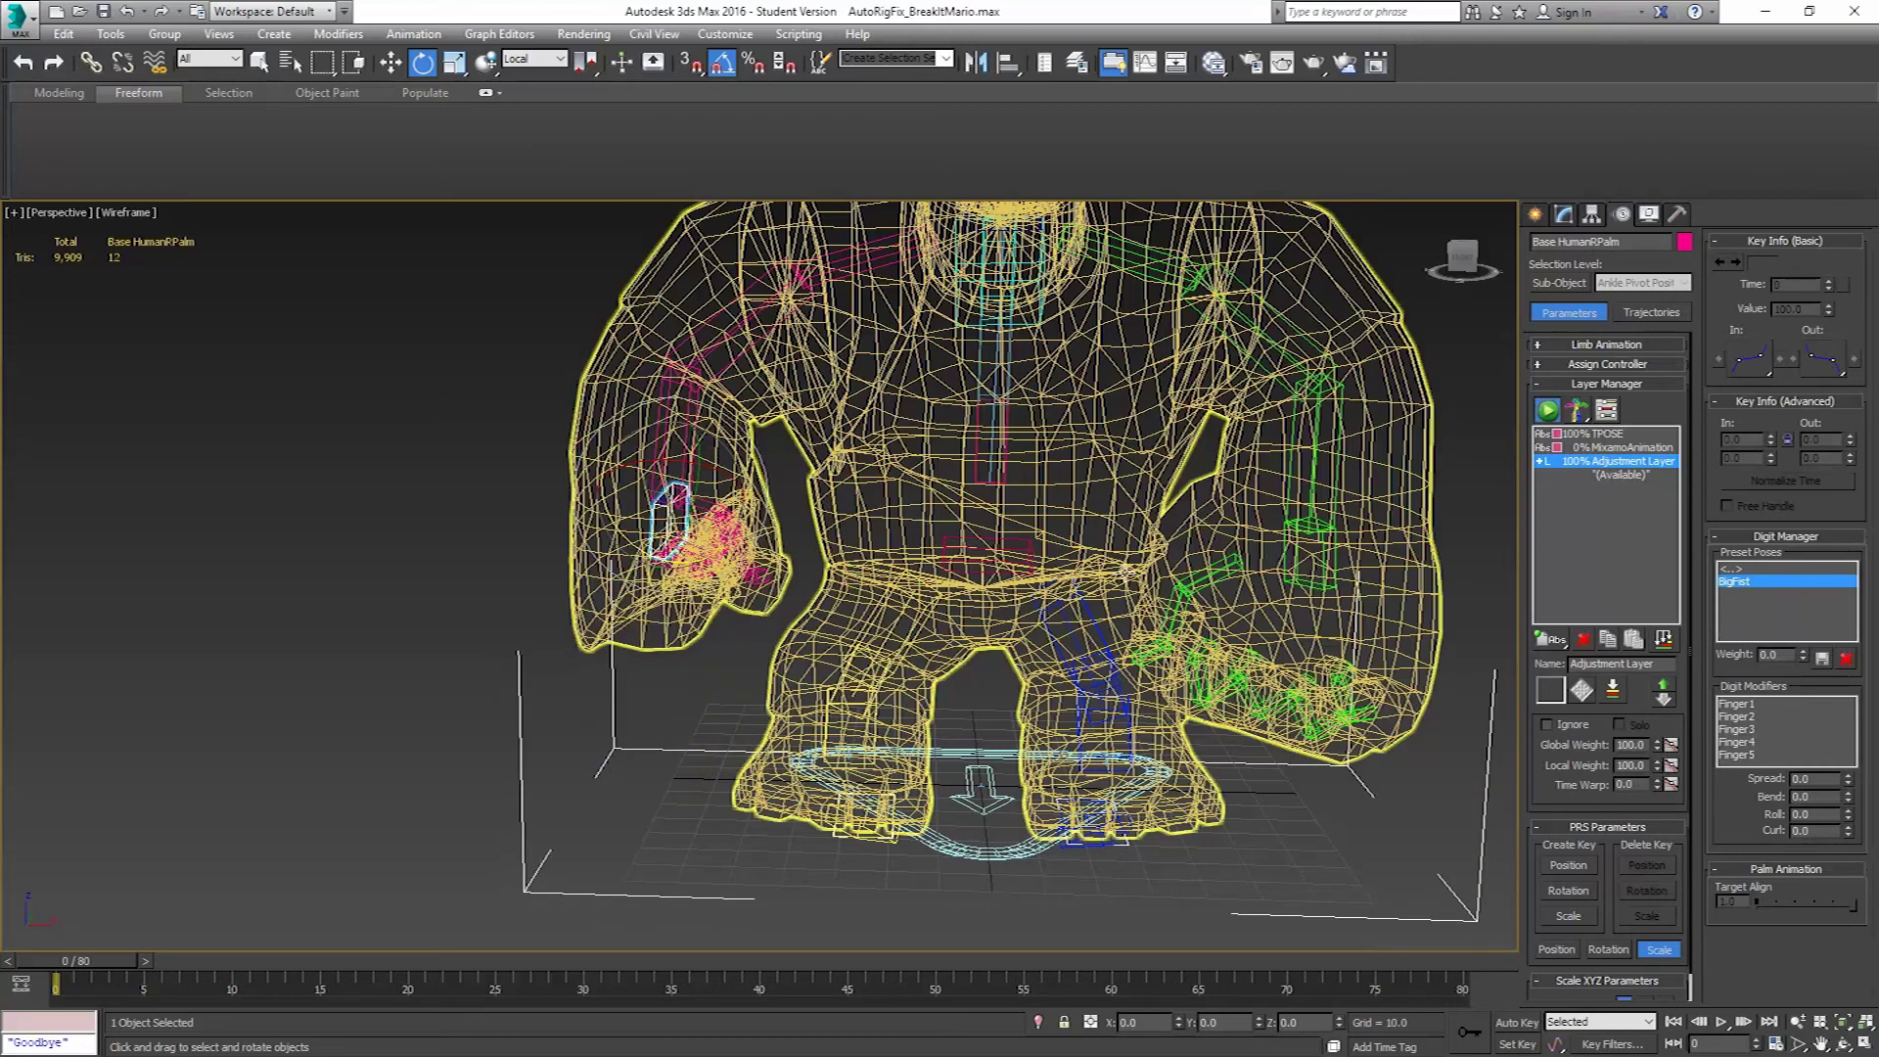
key("F3")
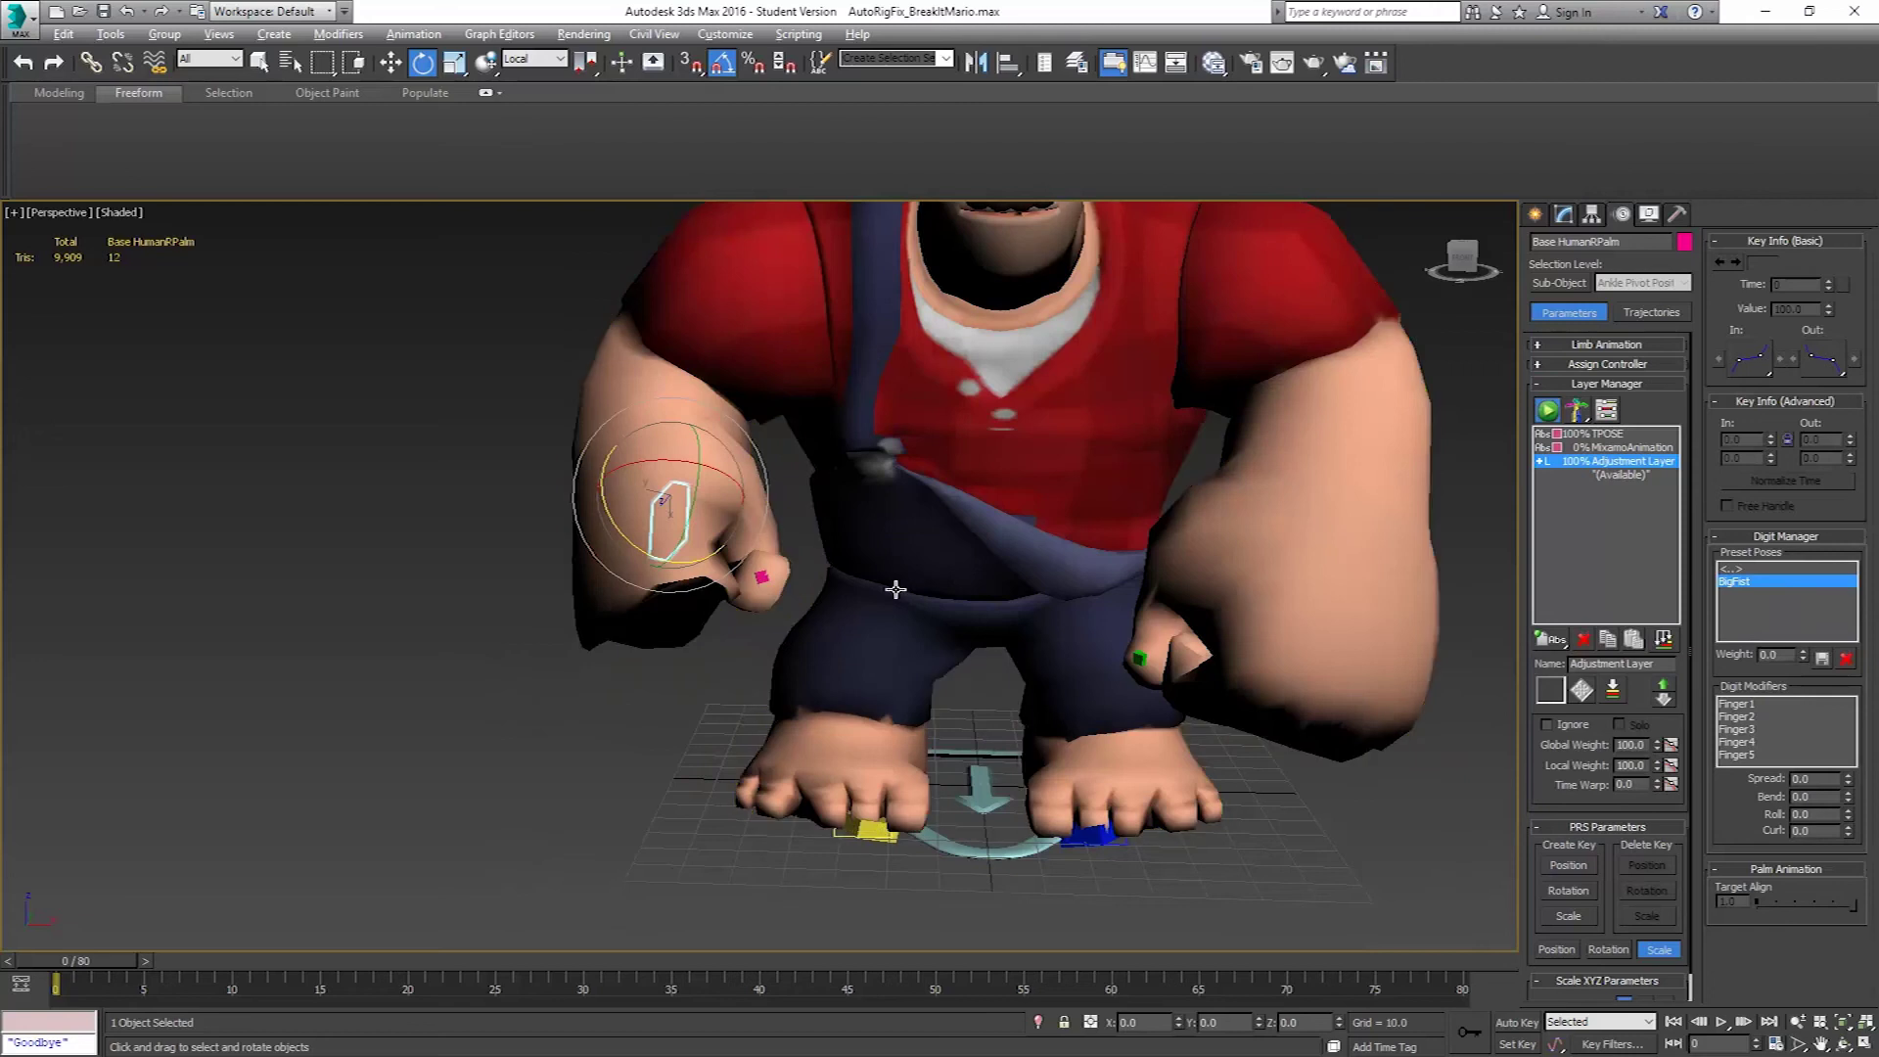
mouse_move(893, 587)
middle_mouse_down("alt")
mouse_move(980, 529)
mouse_move(939, 450)
mouse_move(893, 605)
middle_mouse_up("alt")
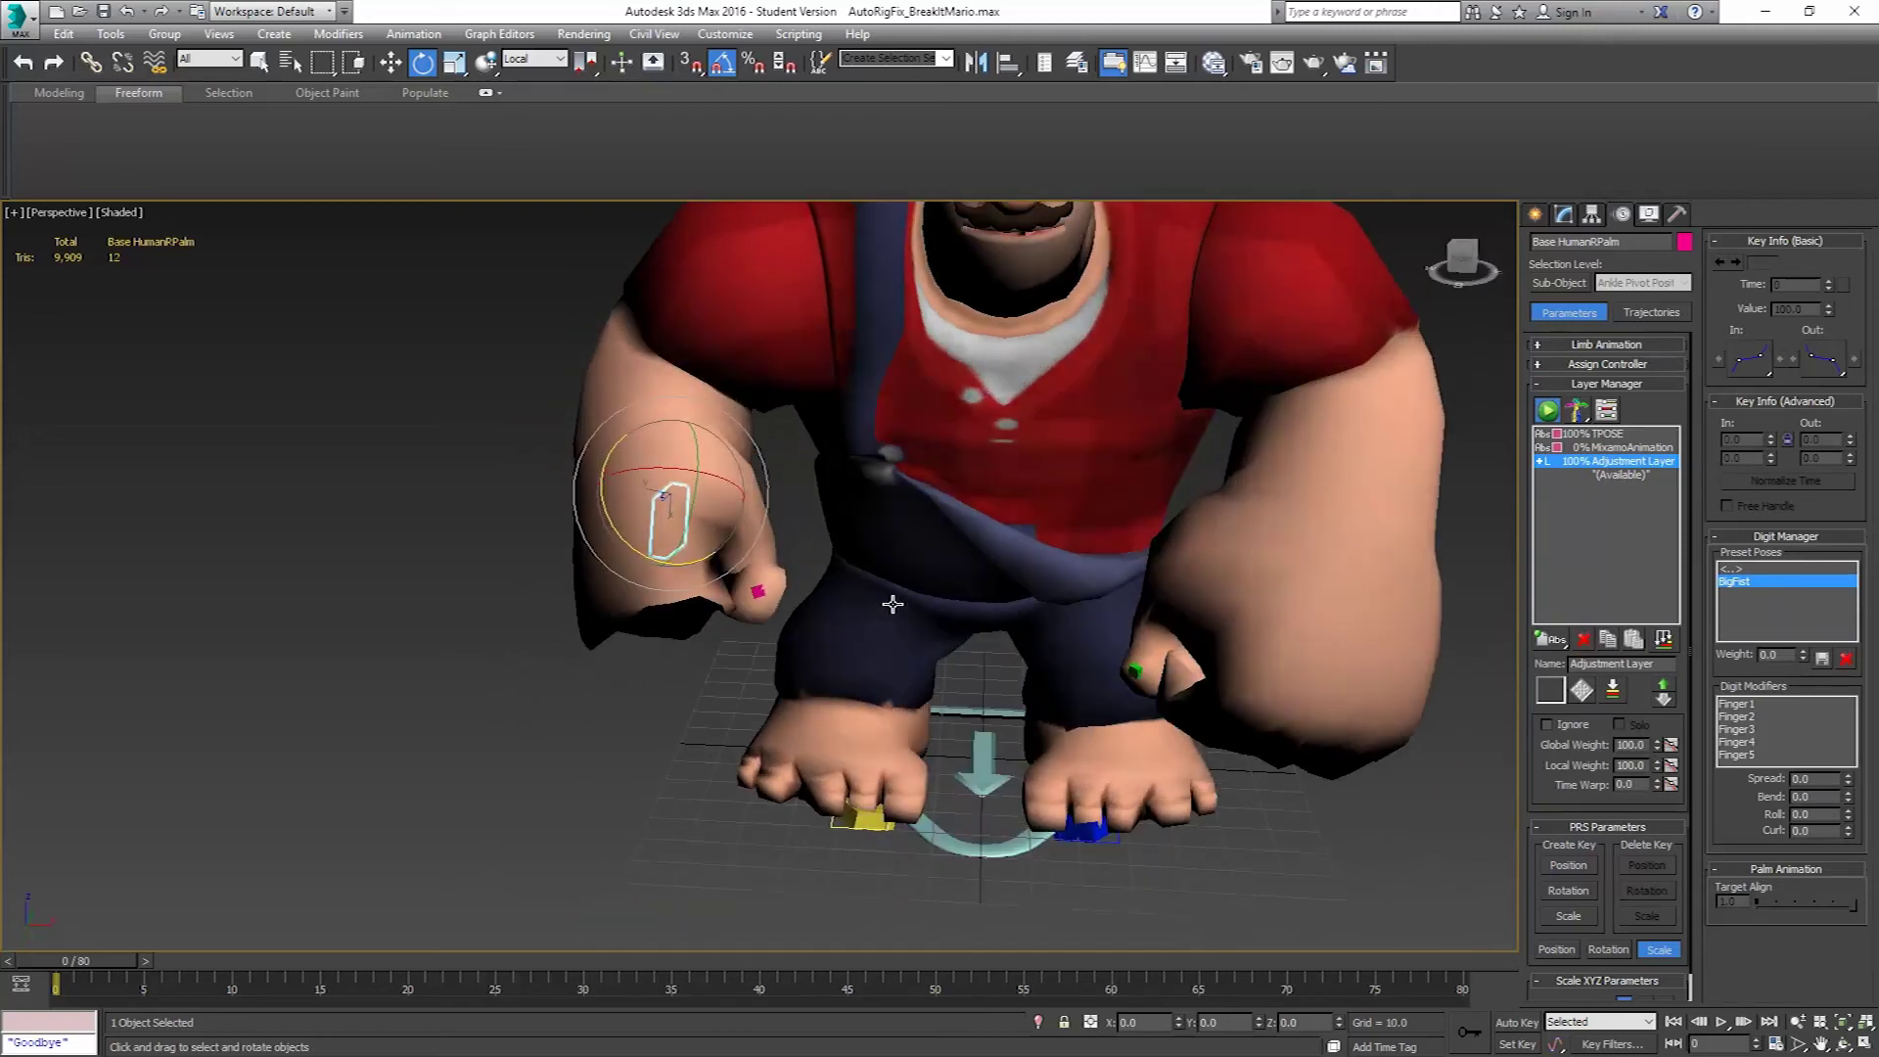
key("F3")
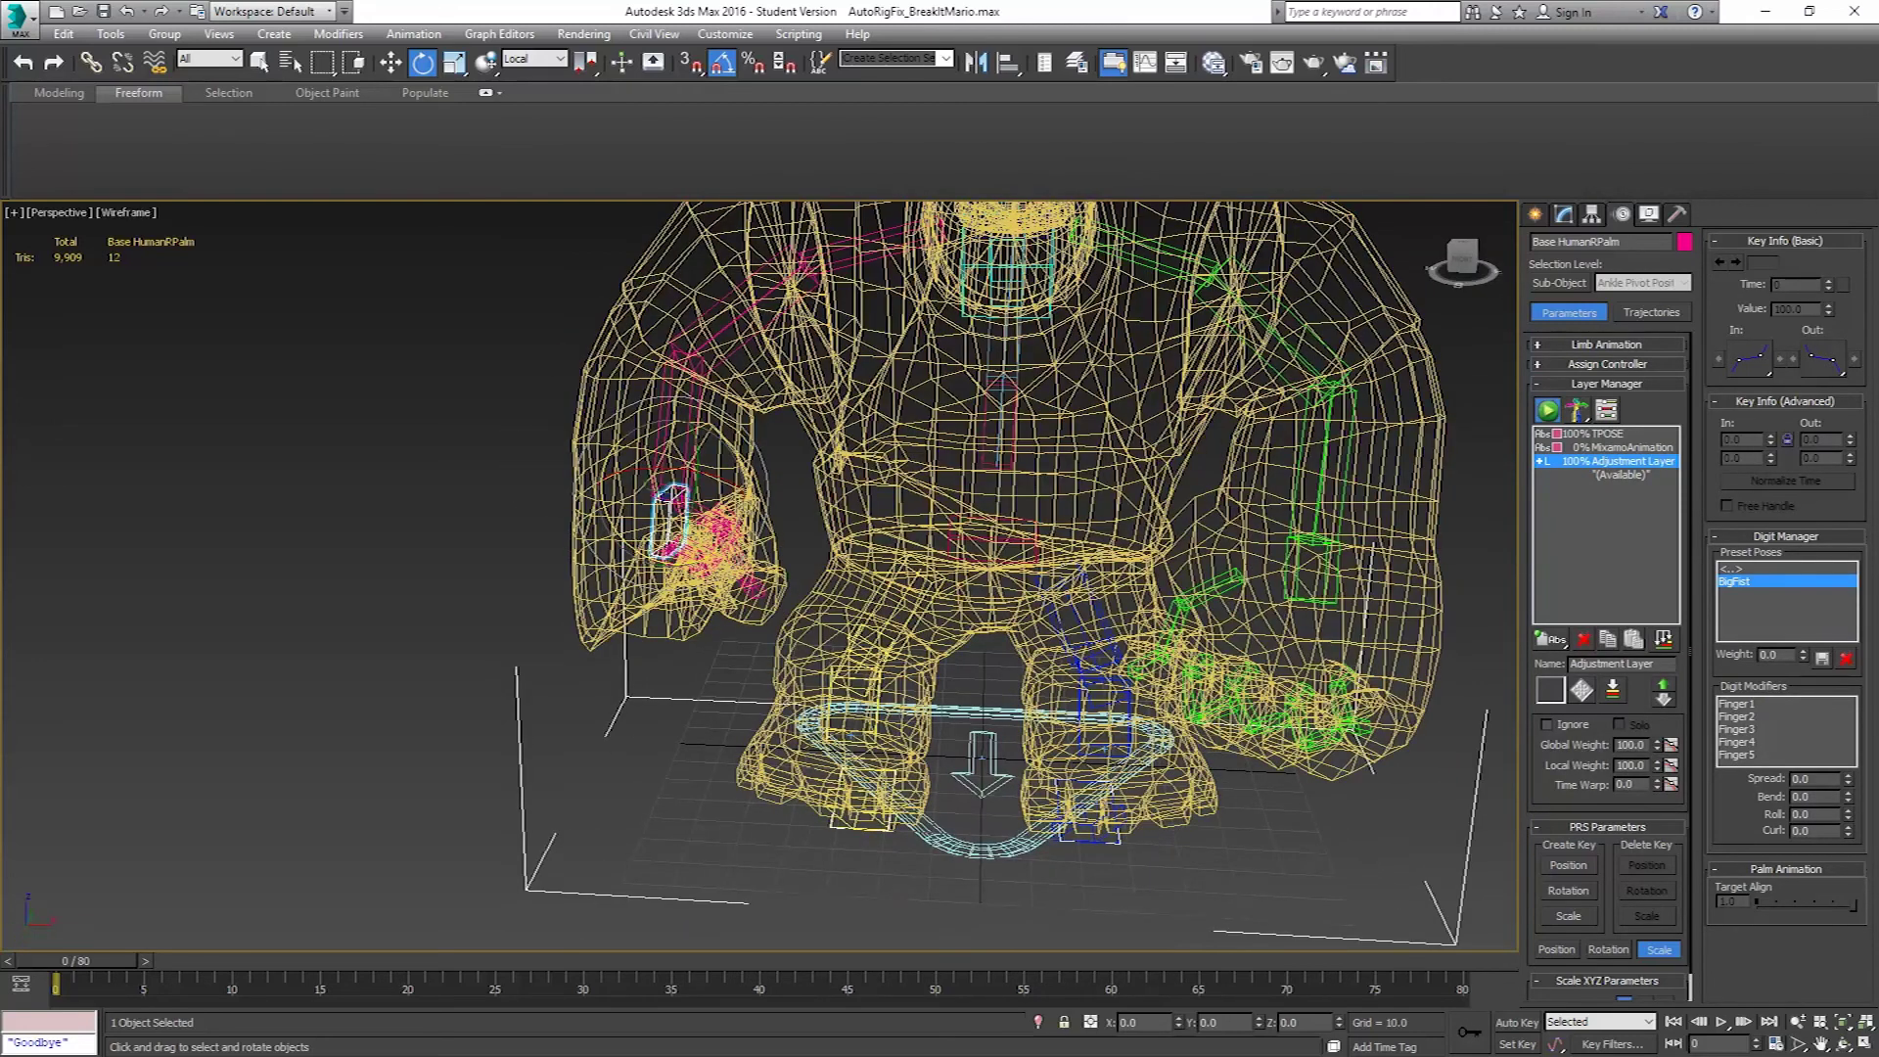
middle_click_drag(861, 587, 733, 542, "alt")
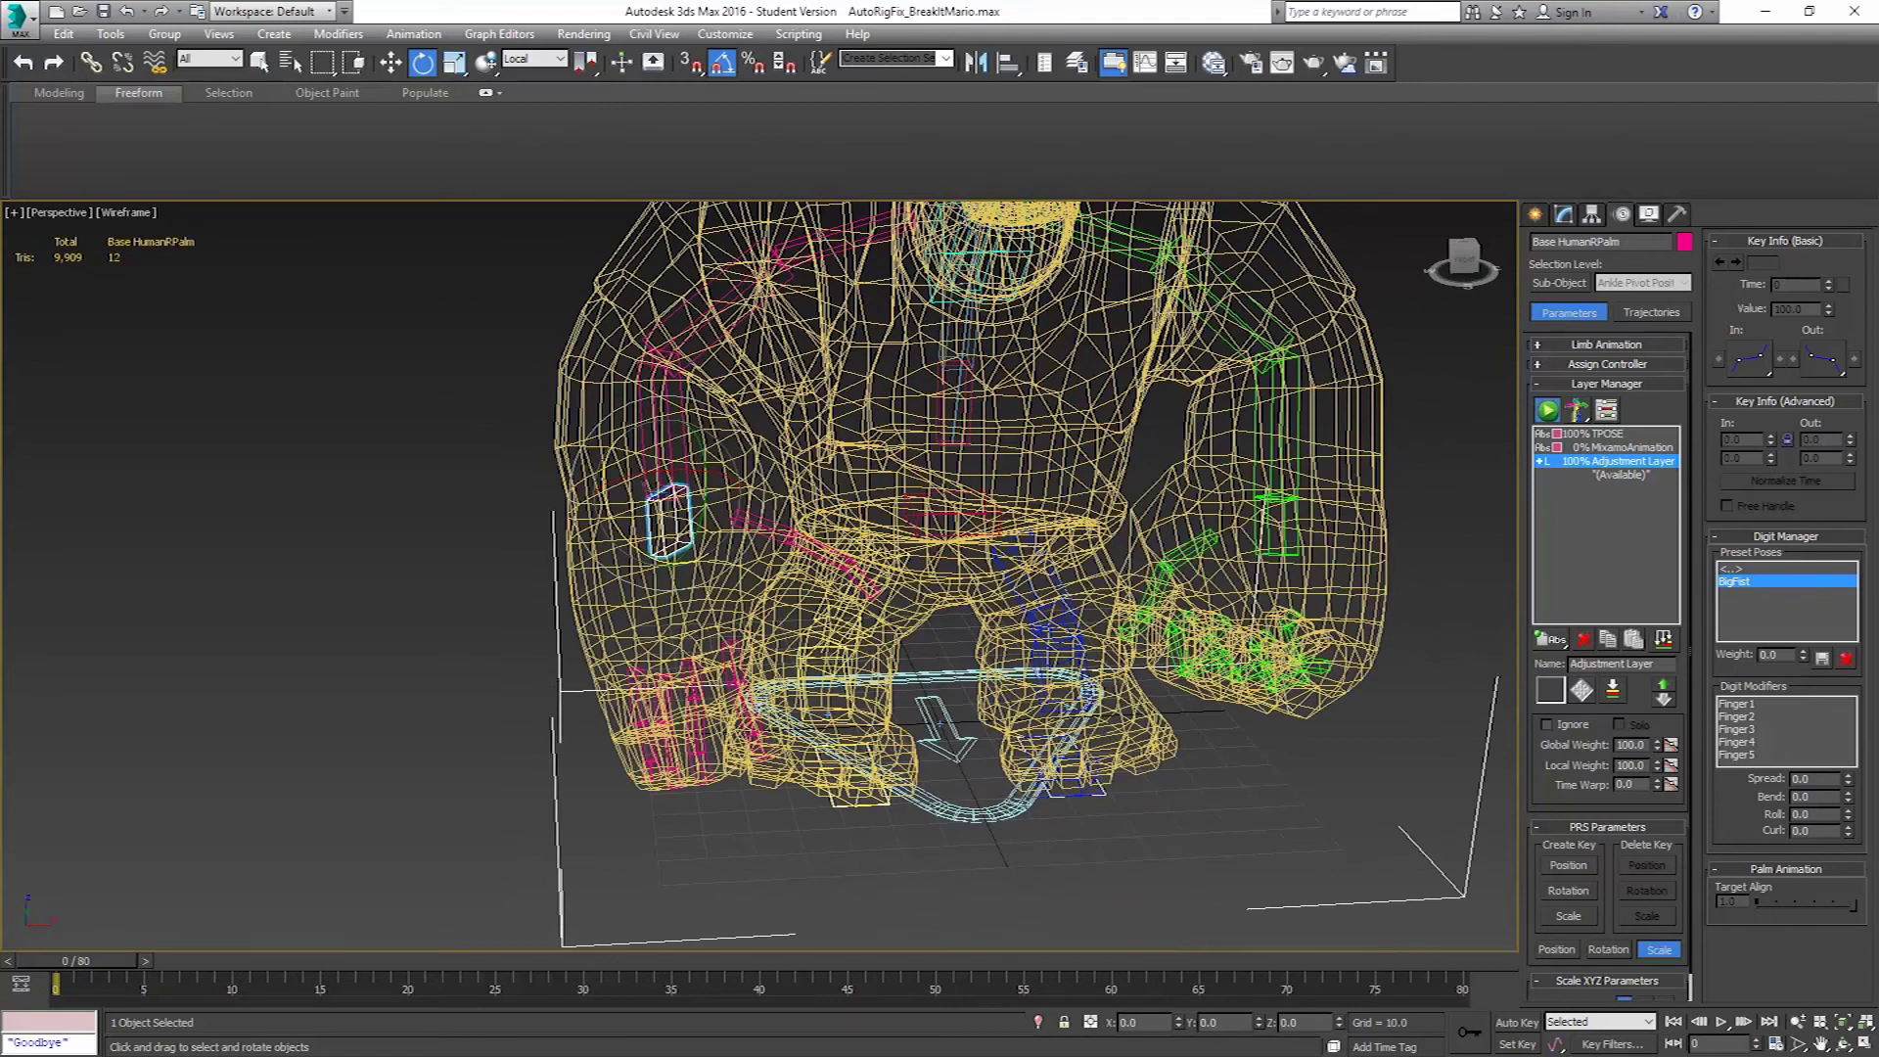
double_click(670, 523)
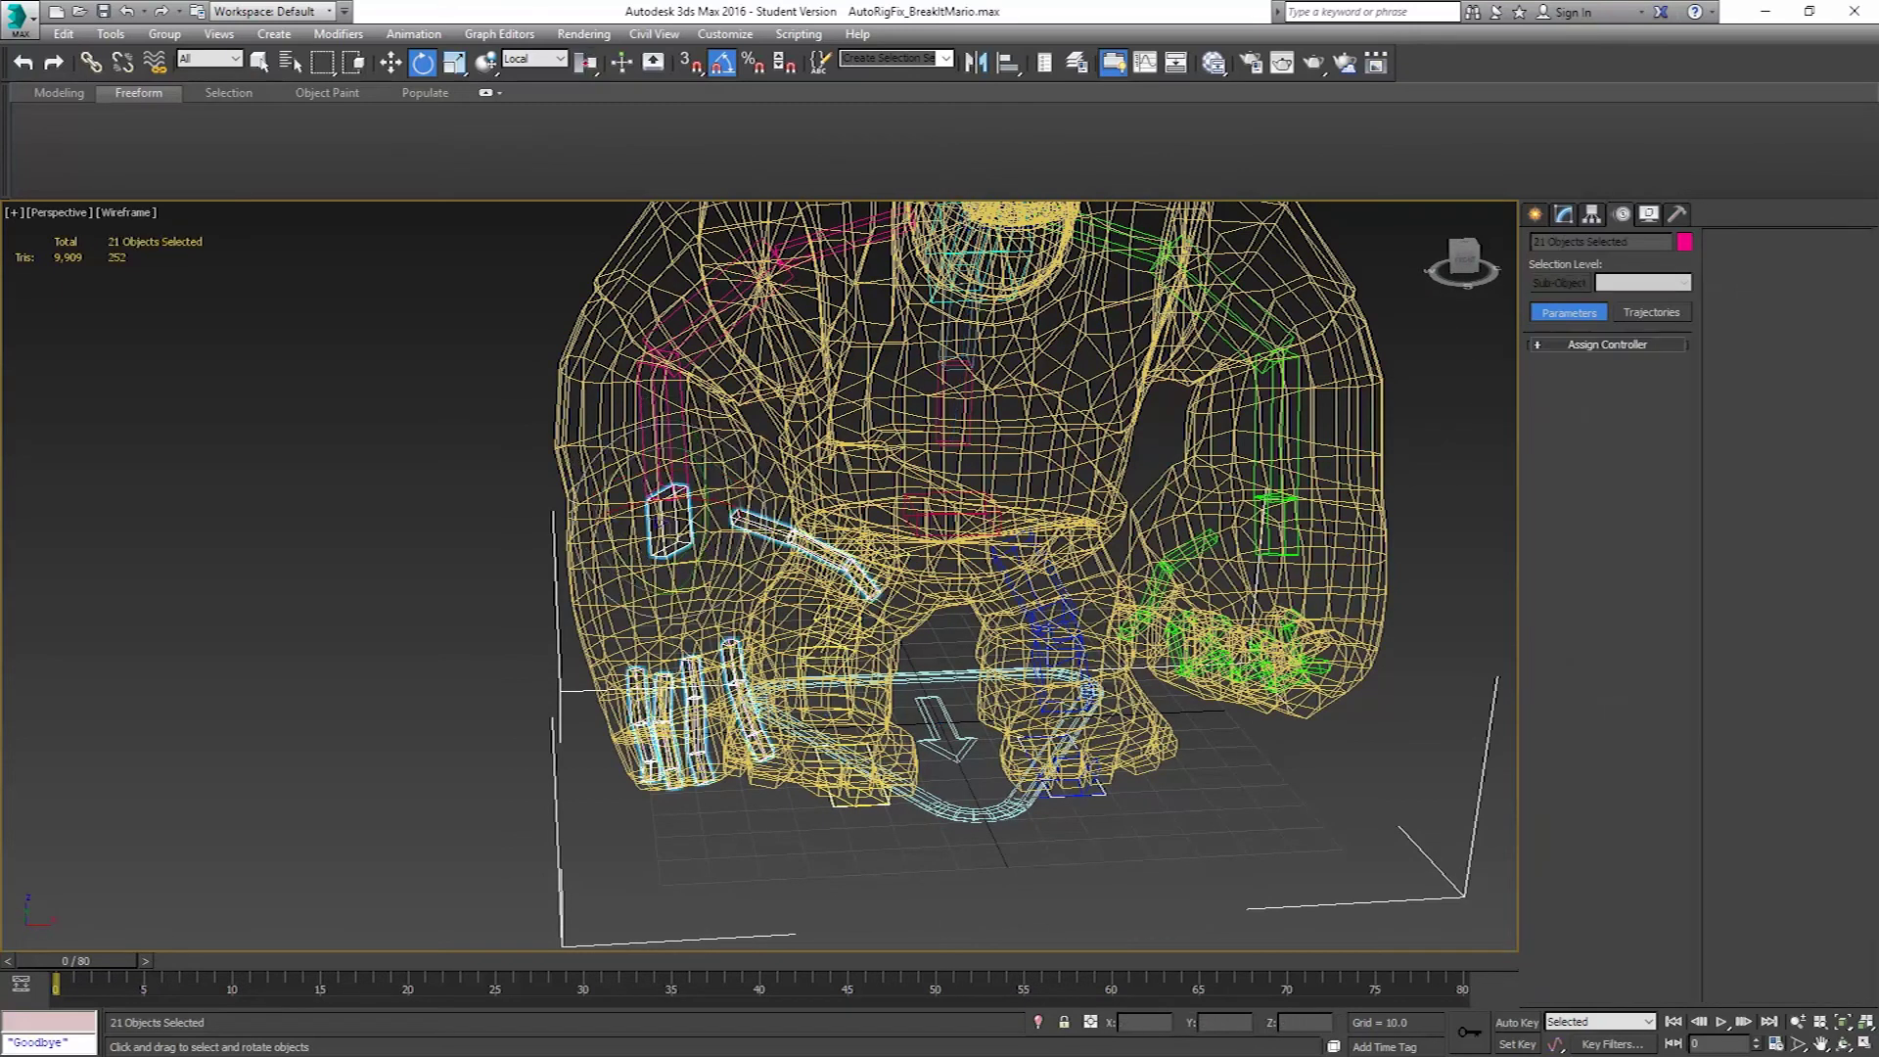
Rotate the right hand's fingers tighter into a fist.
left_click(670, 521, "alt")
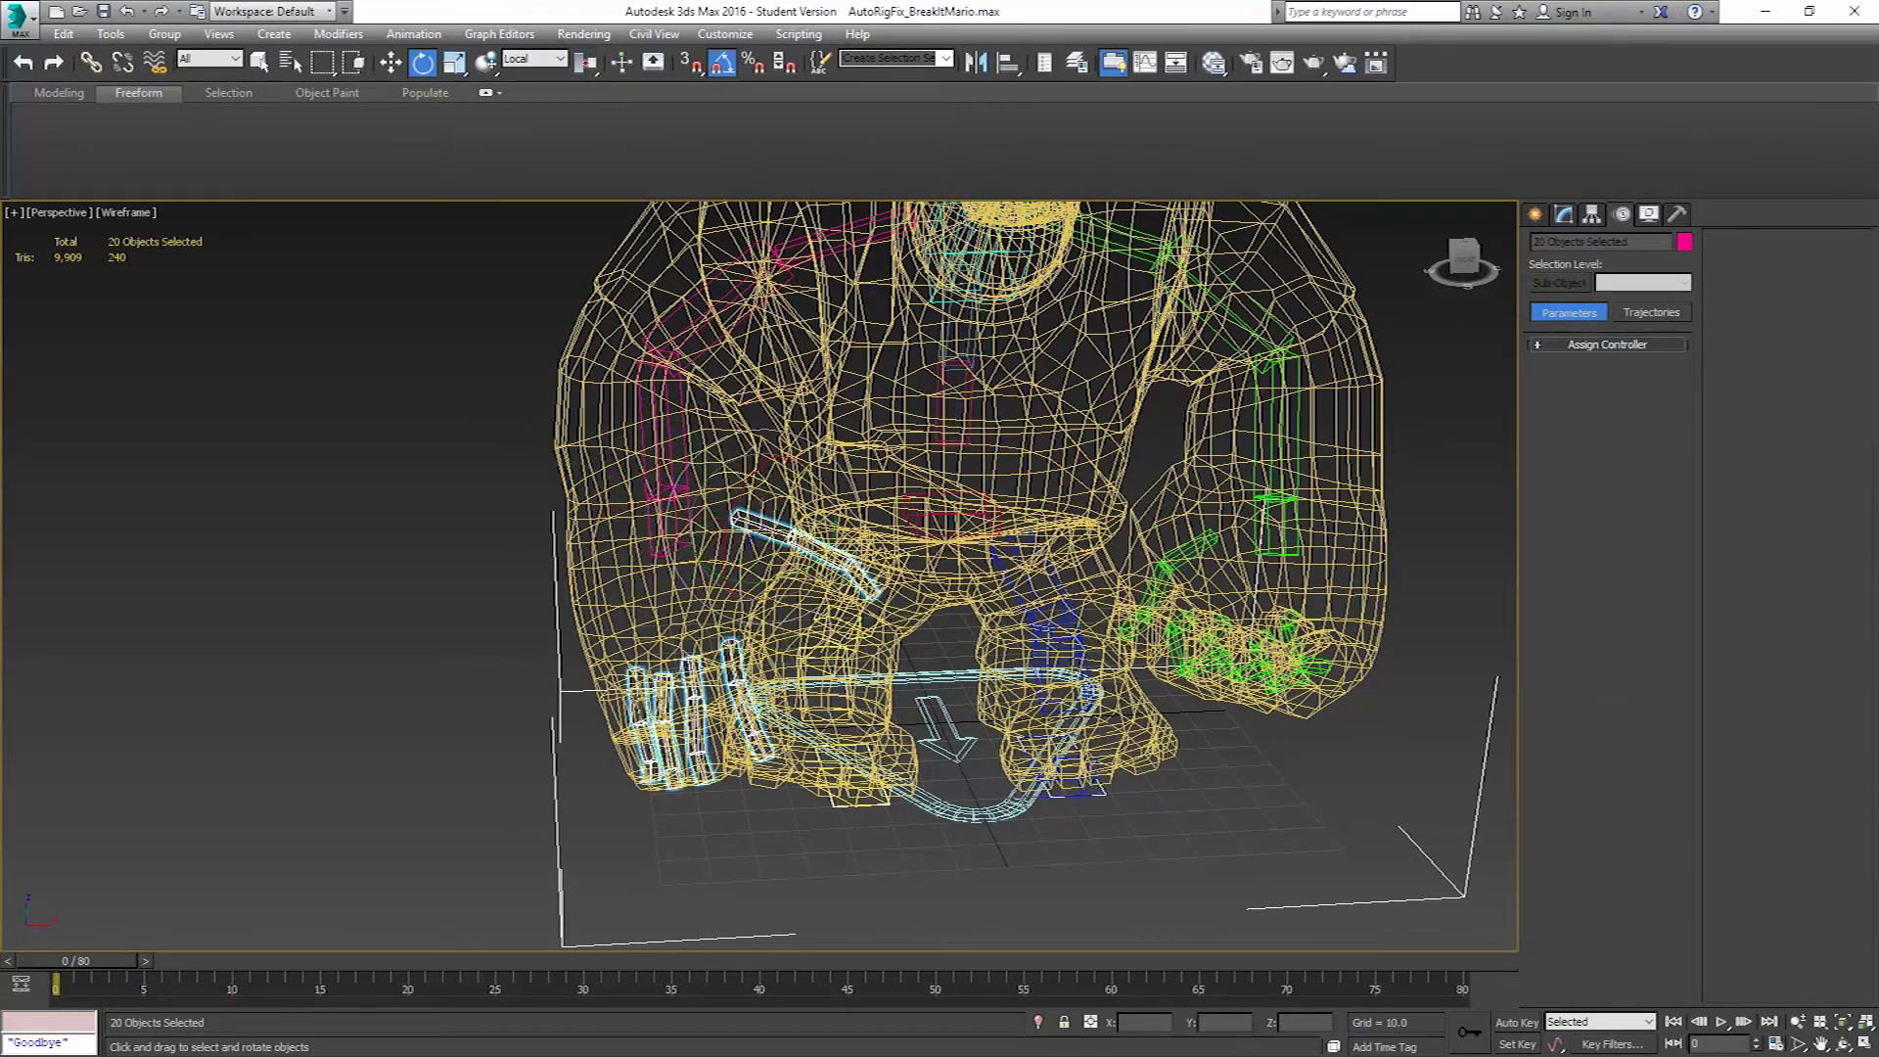
key("F3")
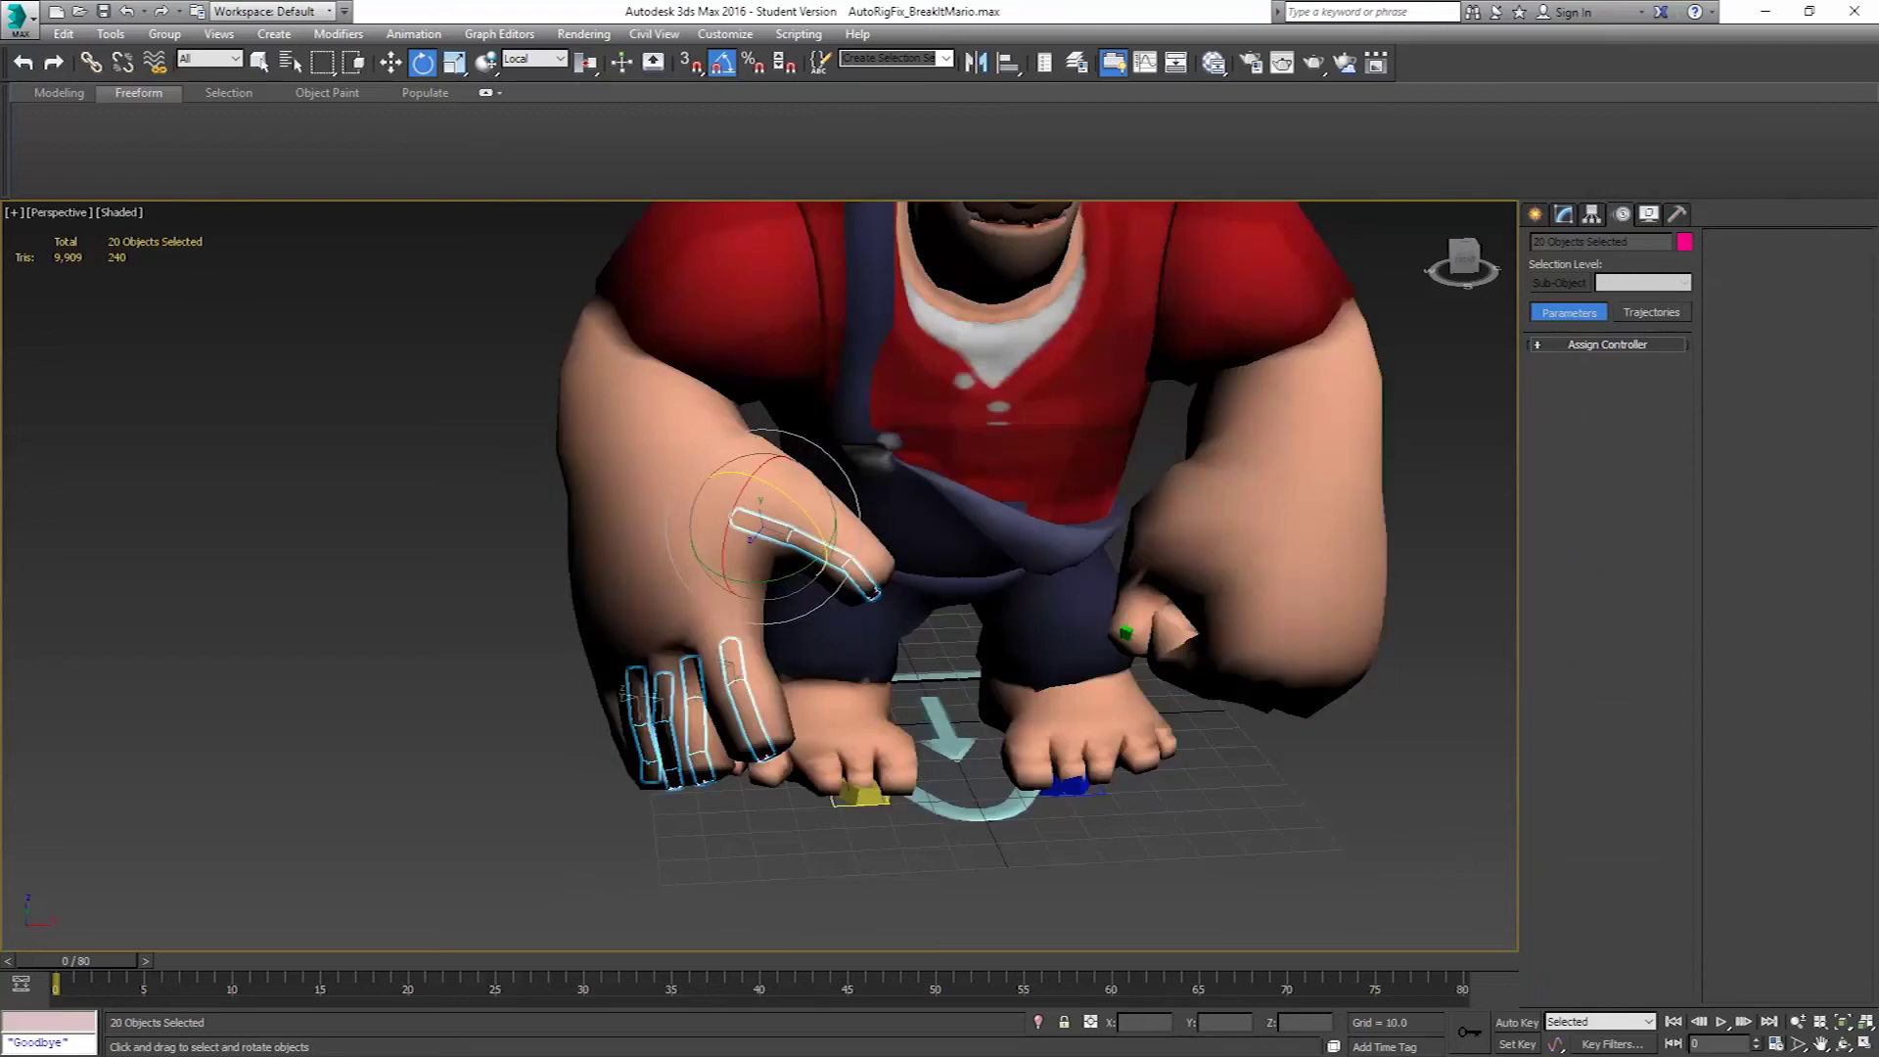
left_click_drag(808, 515, 1233, 869)
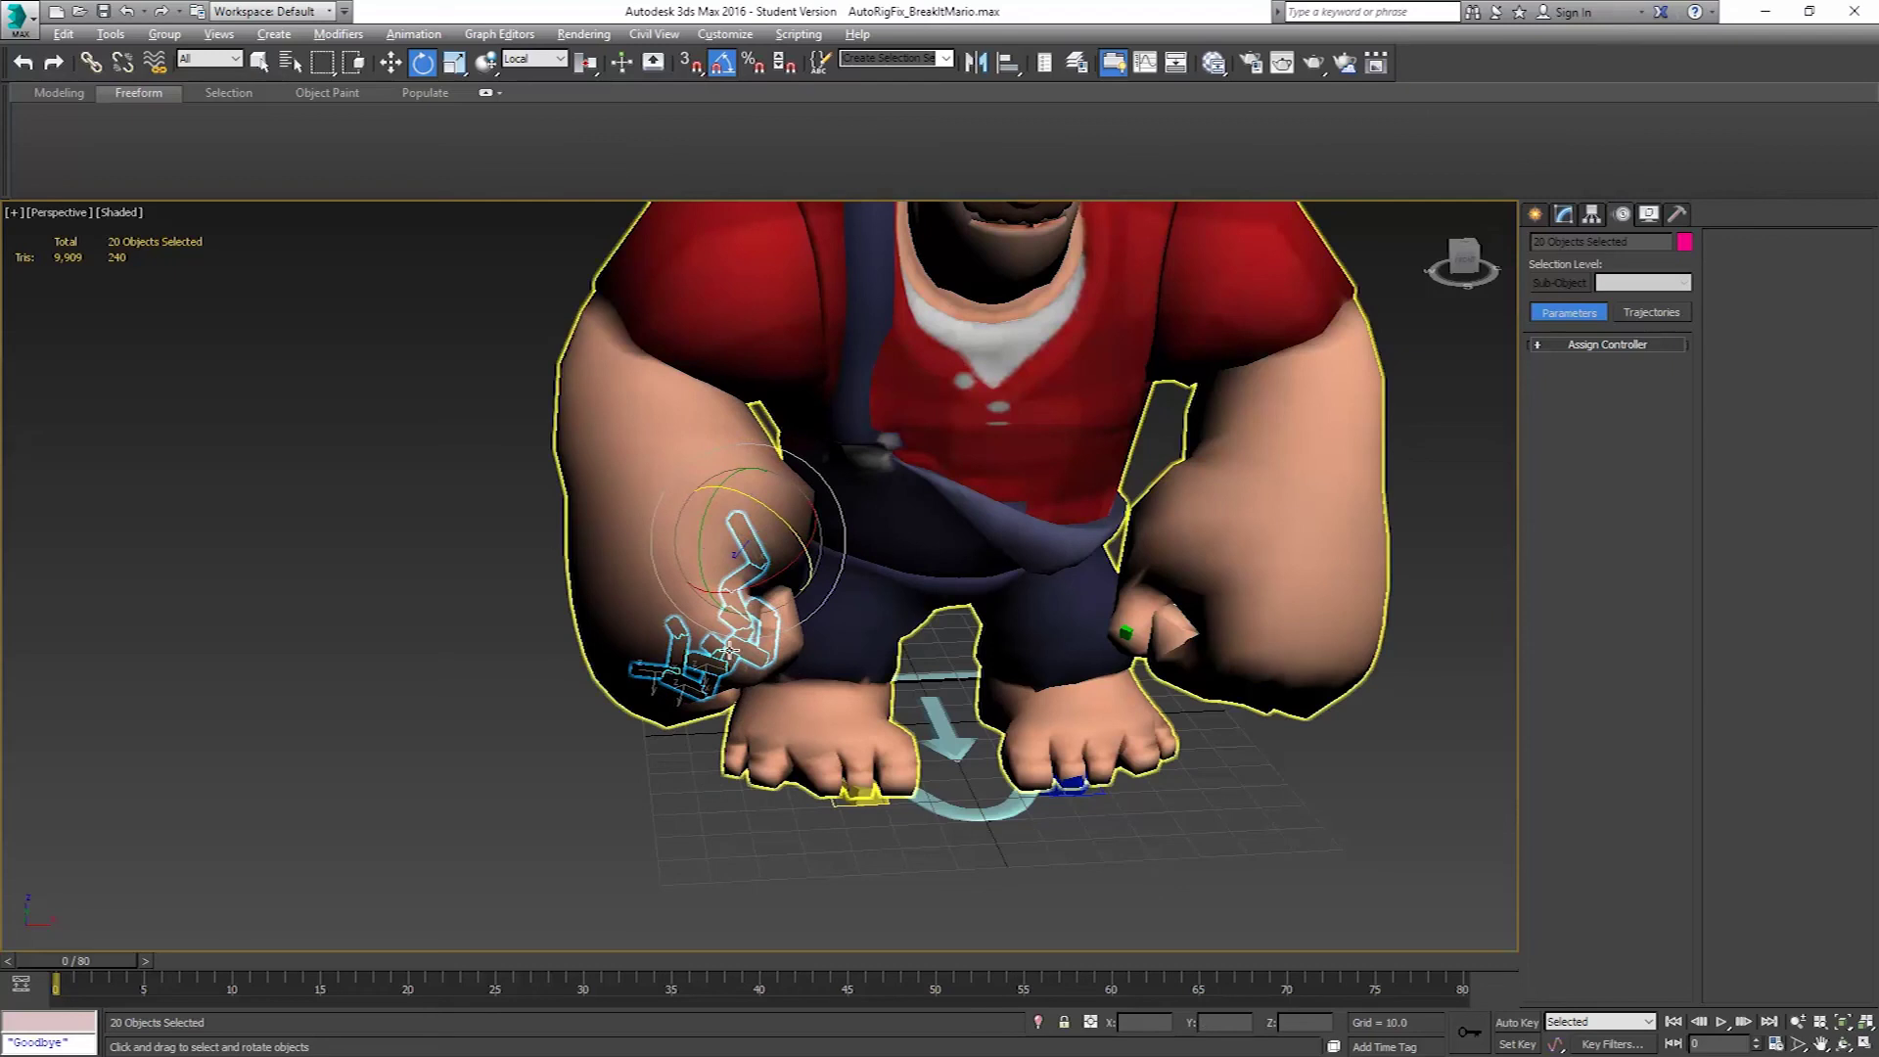
middle_click_drag(783, 685, 639, 610, "alt")
left_click(920, 529)
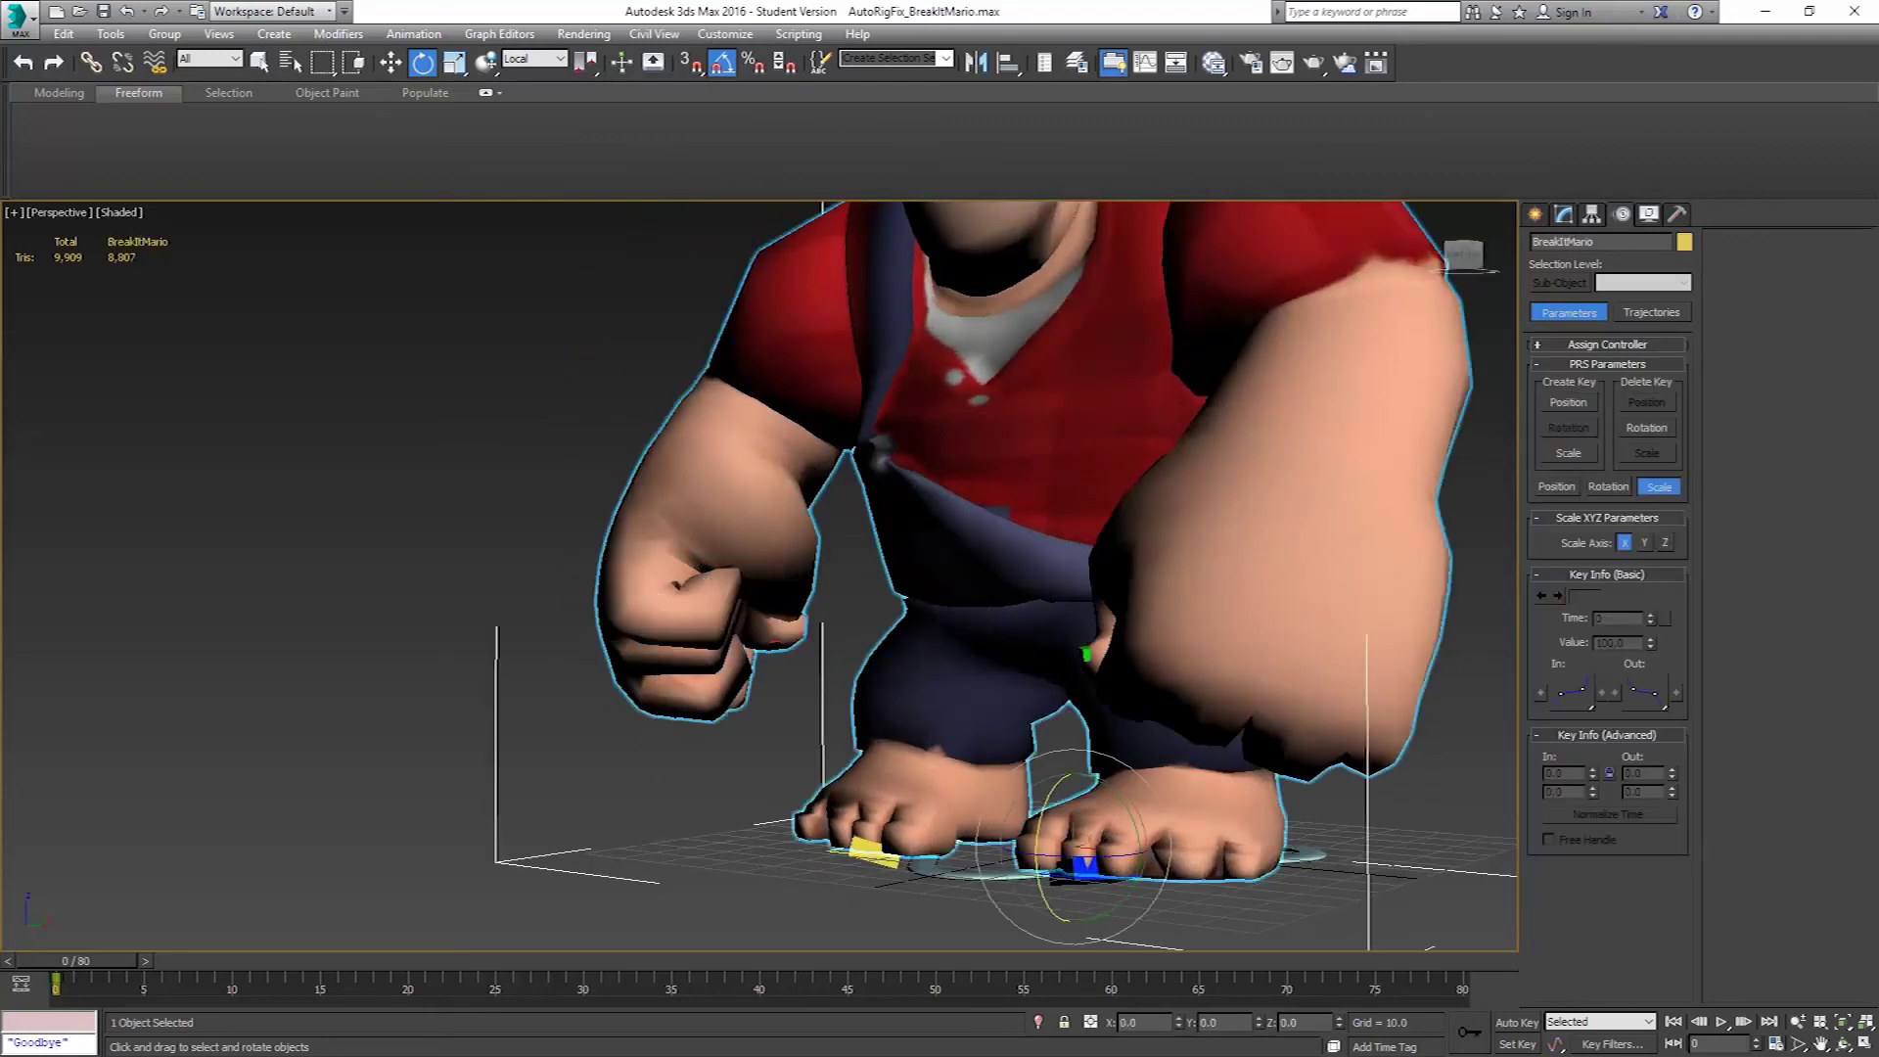
Tuck the right thumb, bending tip Base HumanRFinger13 to -80° Z and -55° Y.
left_click(749, 553)
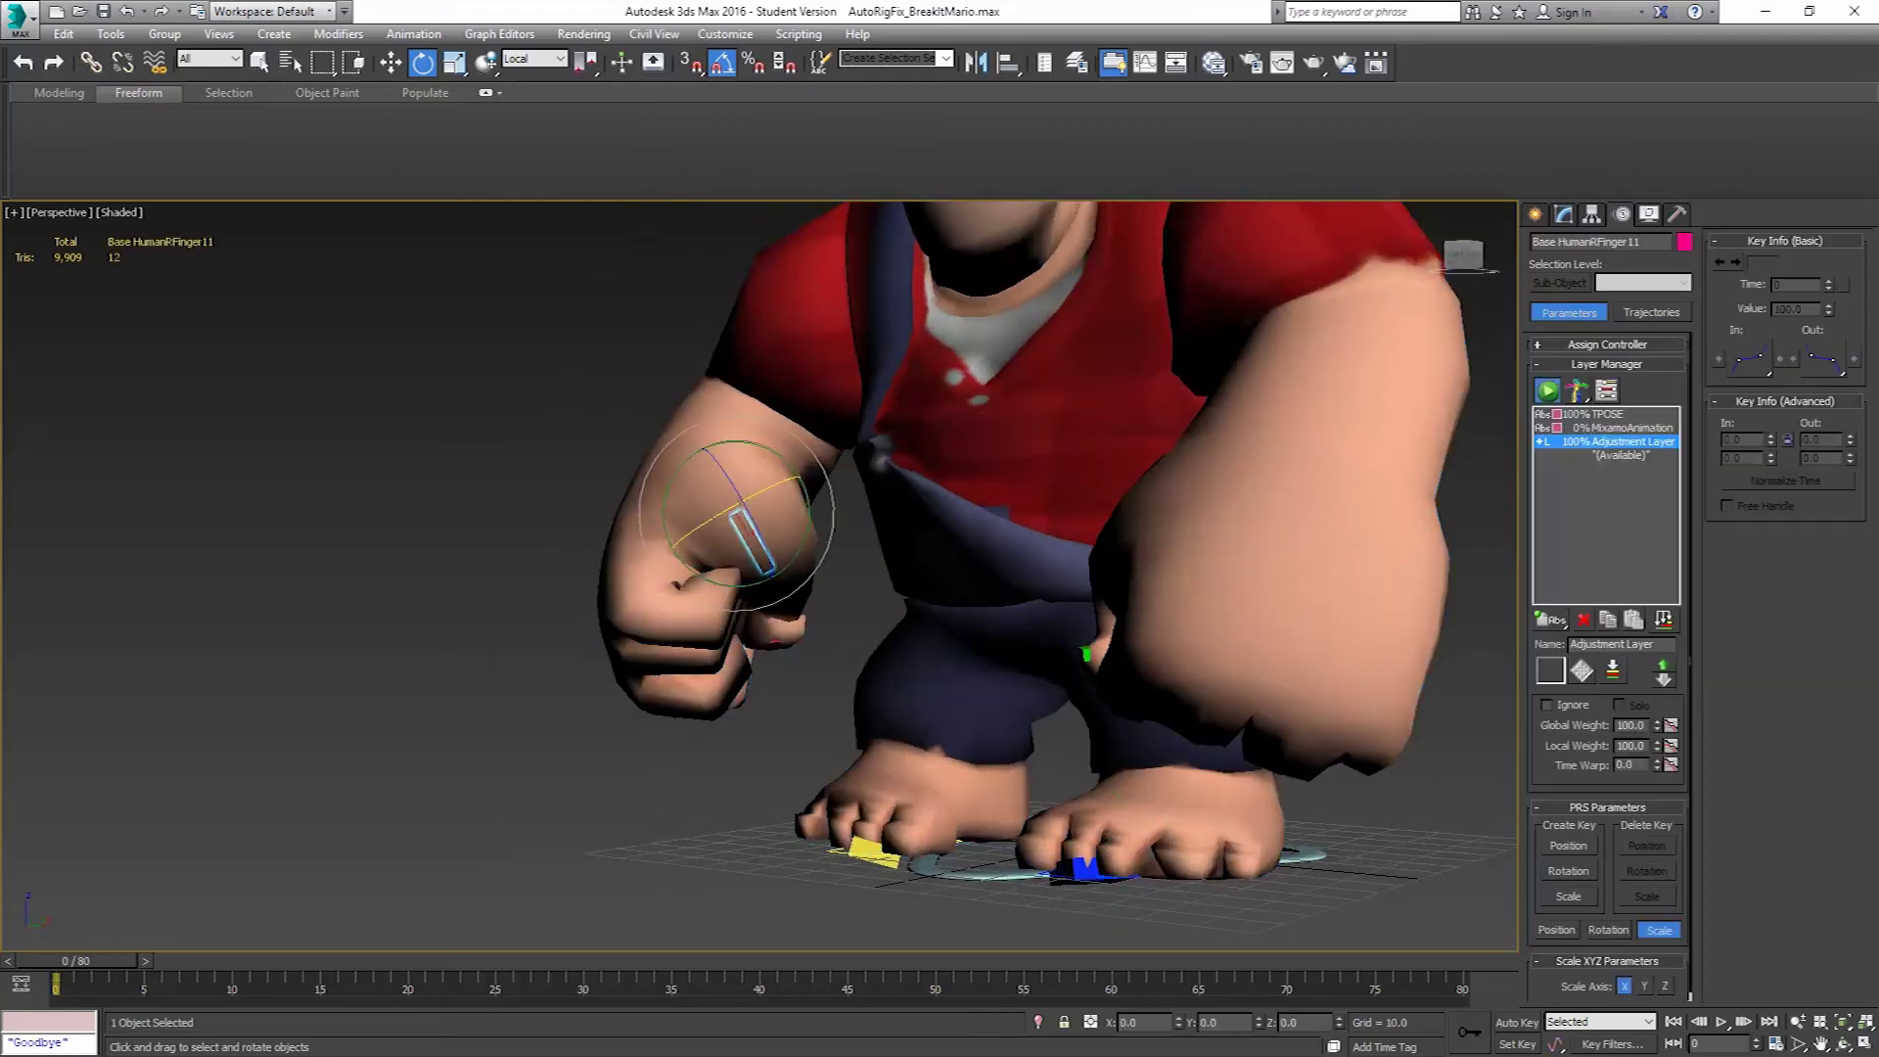
left_click_drag(756, 532, 715, 456)
left_click_drag(753, 559, 715, 470)
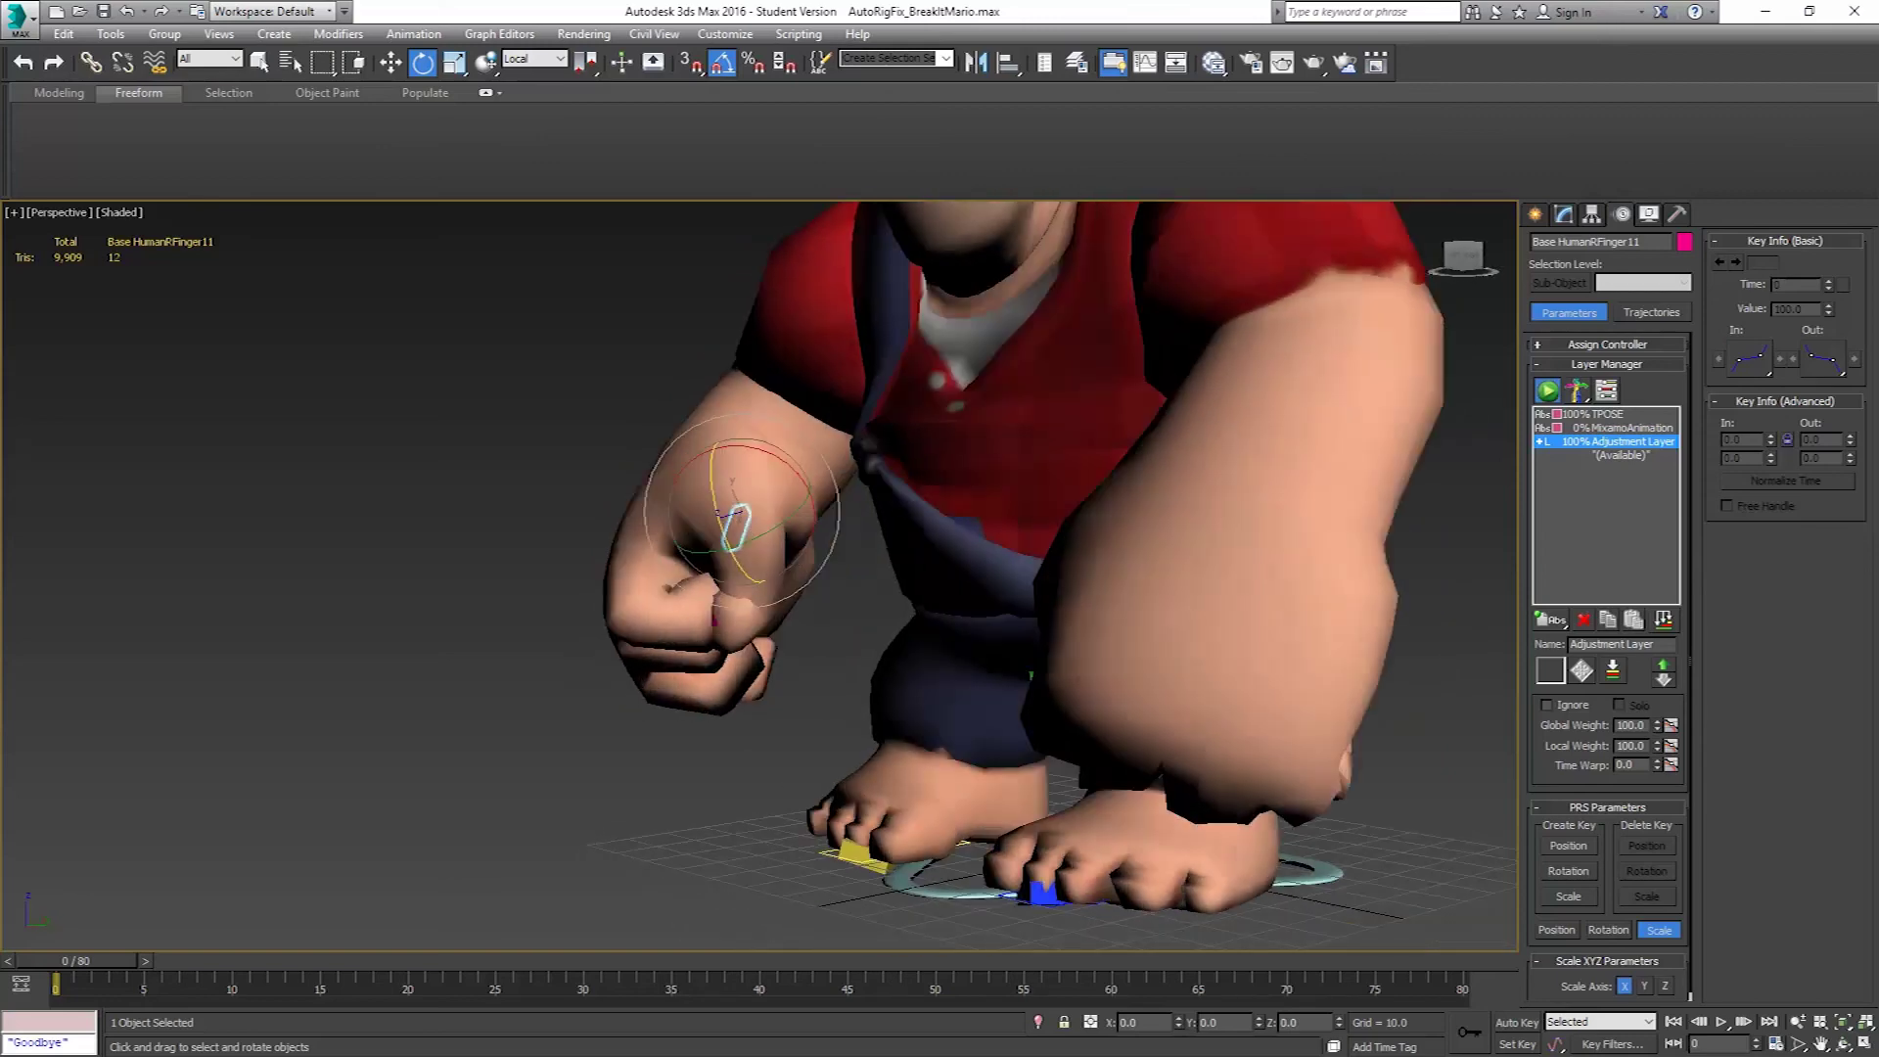
key("F3")
scroll(773, 565, "up", 5)
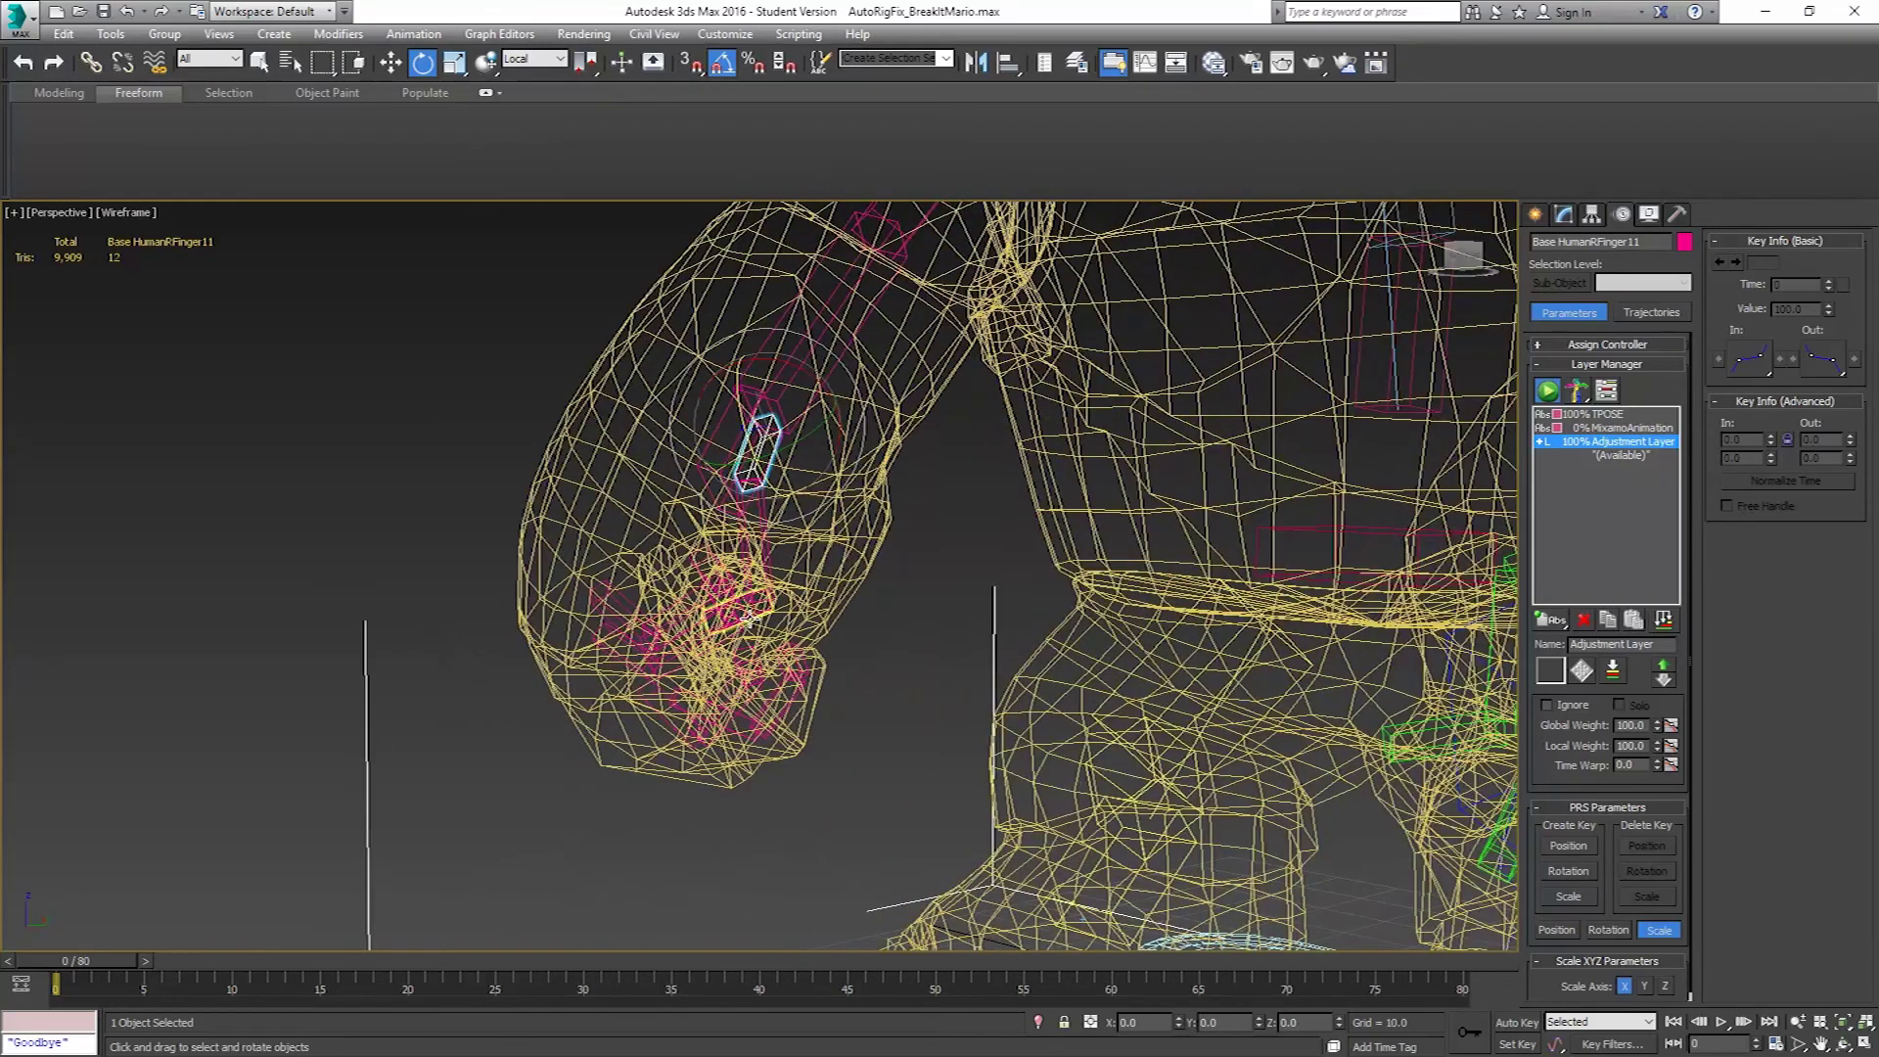
left_click(749, 619)
middle_click_drag(748, 619, 795, 609, "alt")
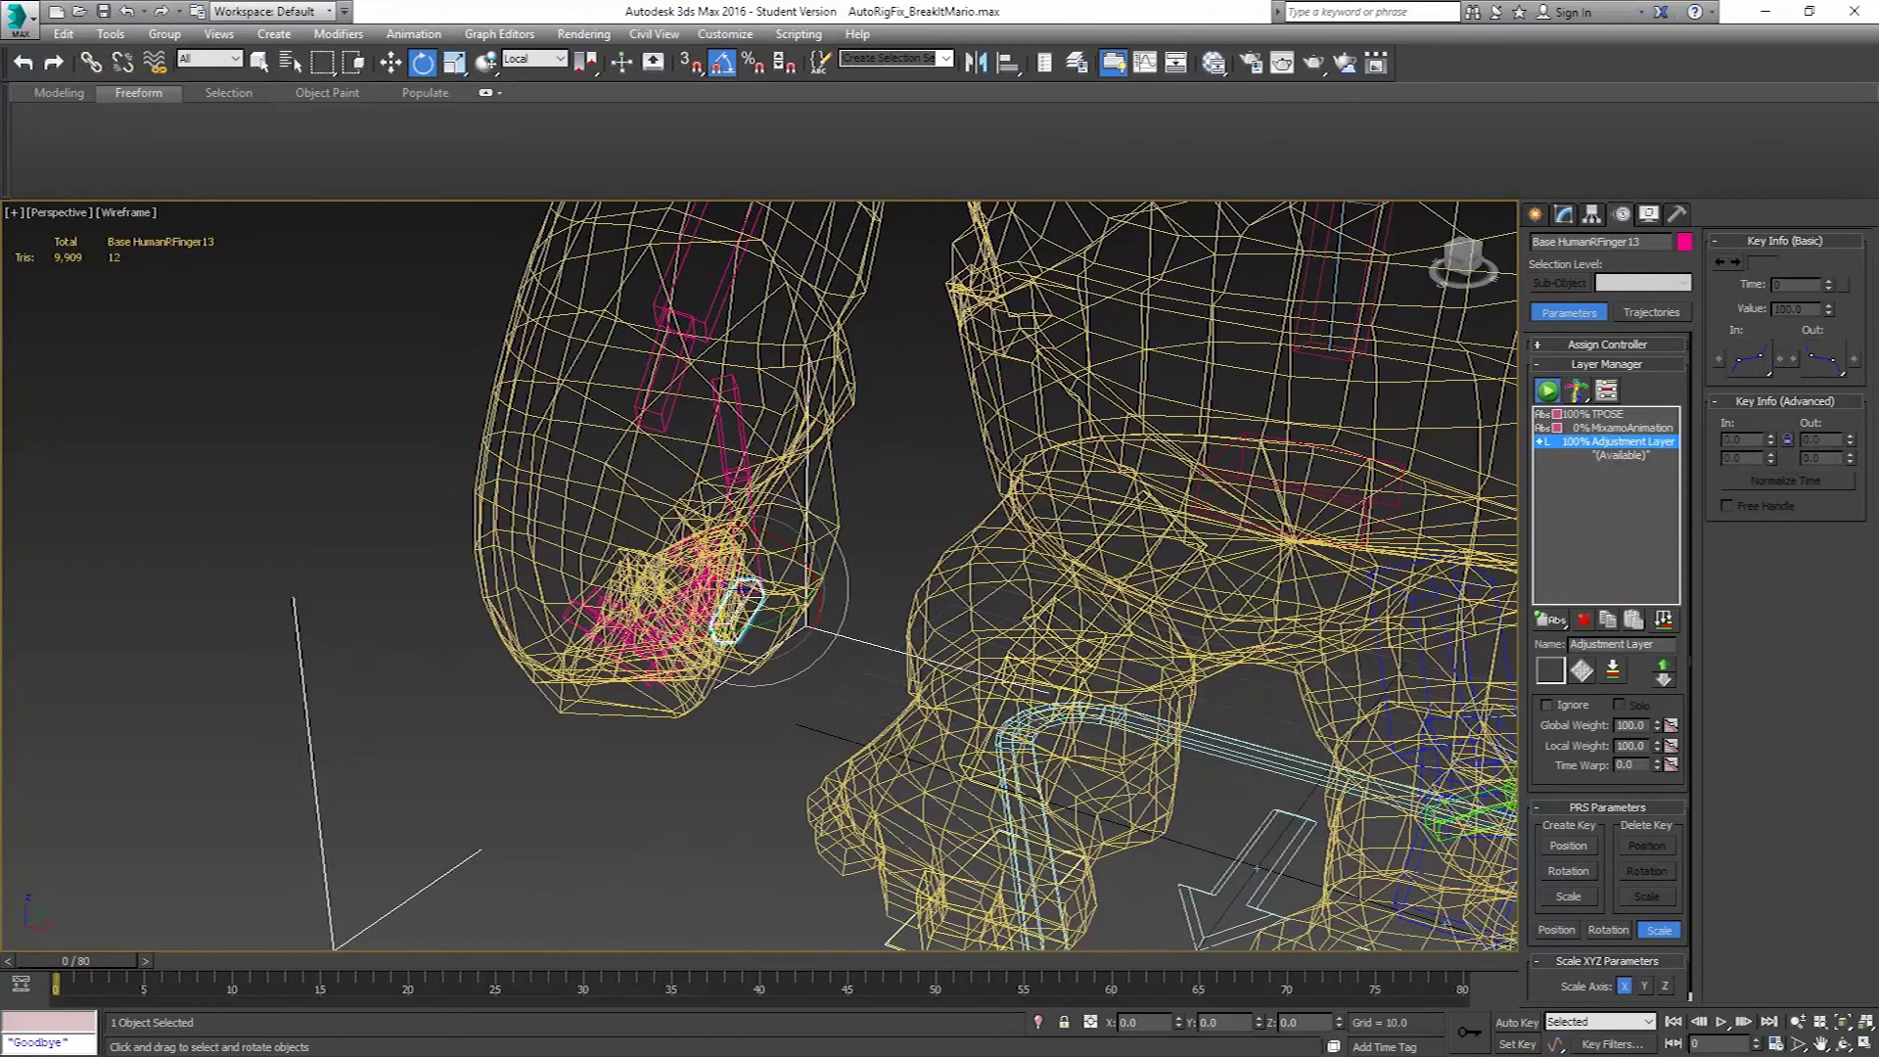
key("F3")
left_click_drag(717, 572, 712, 748)
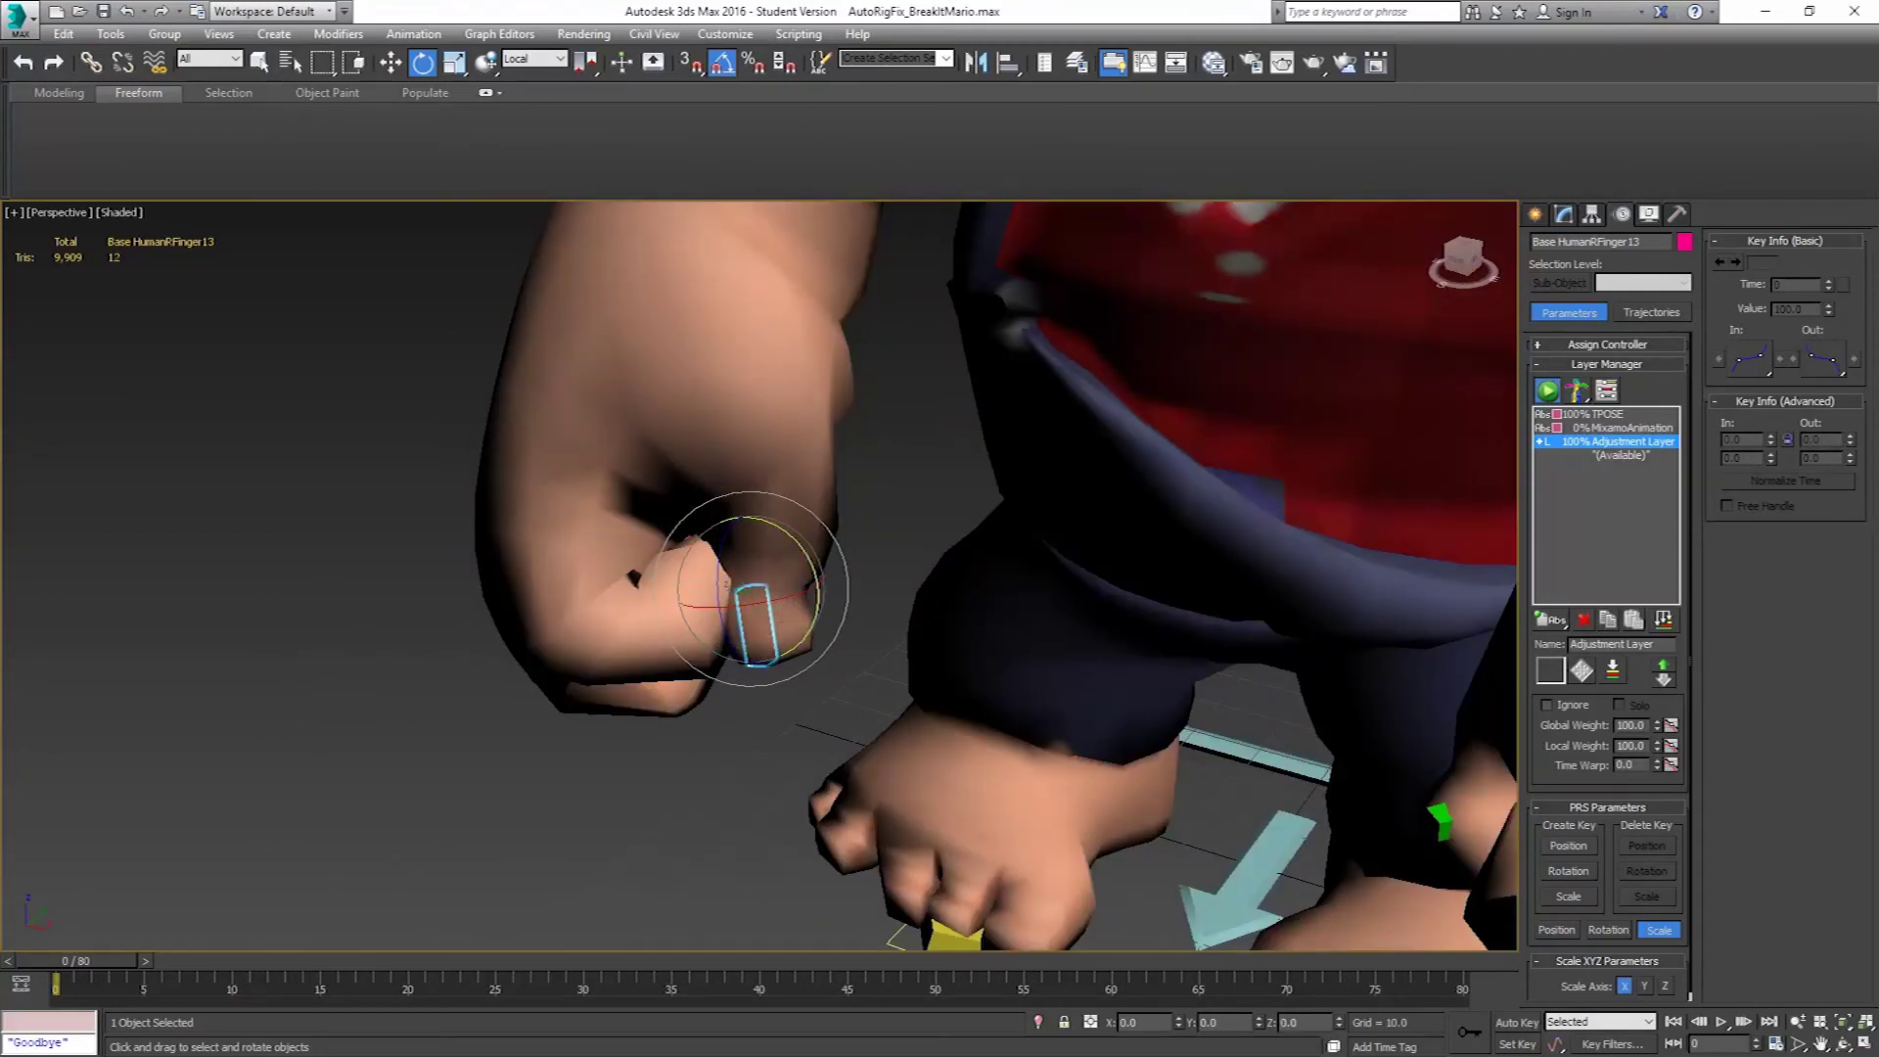
left_click_drag(820, 584, 848, 688)
scroll(853, 544, "down", 10)
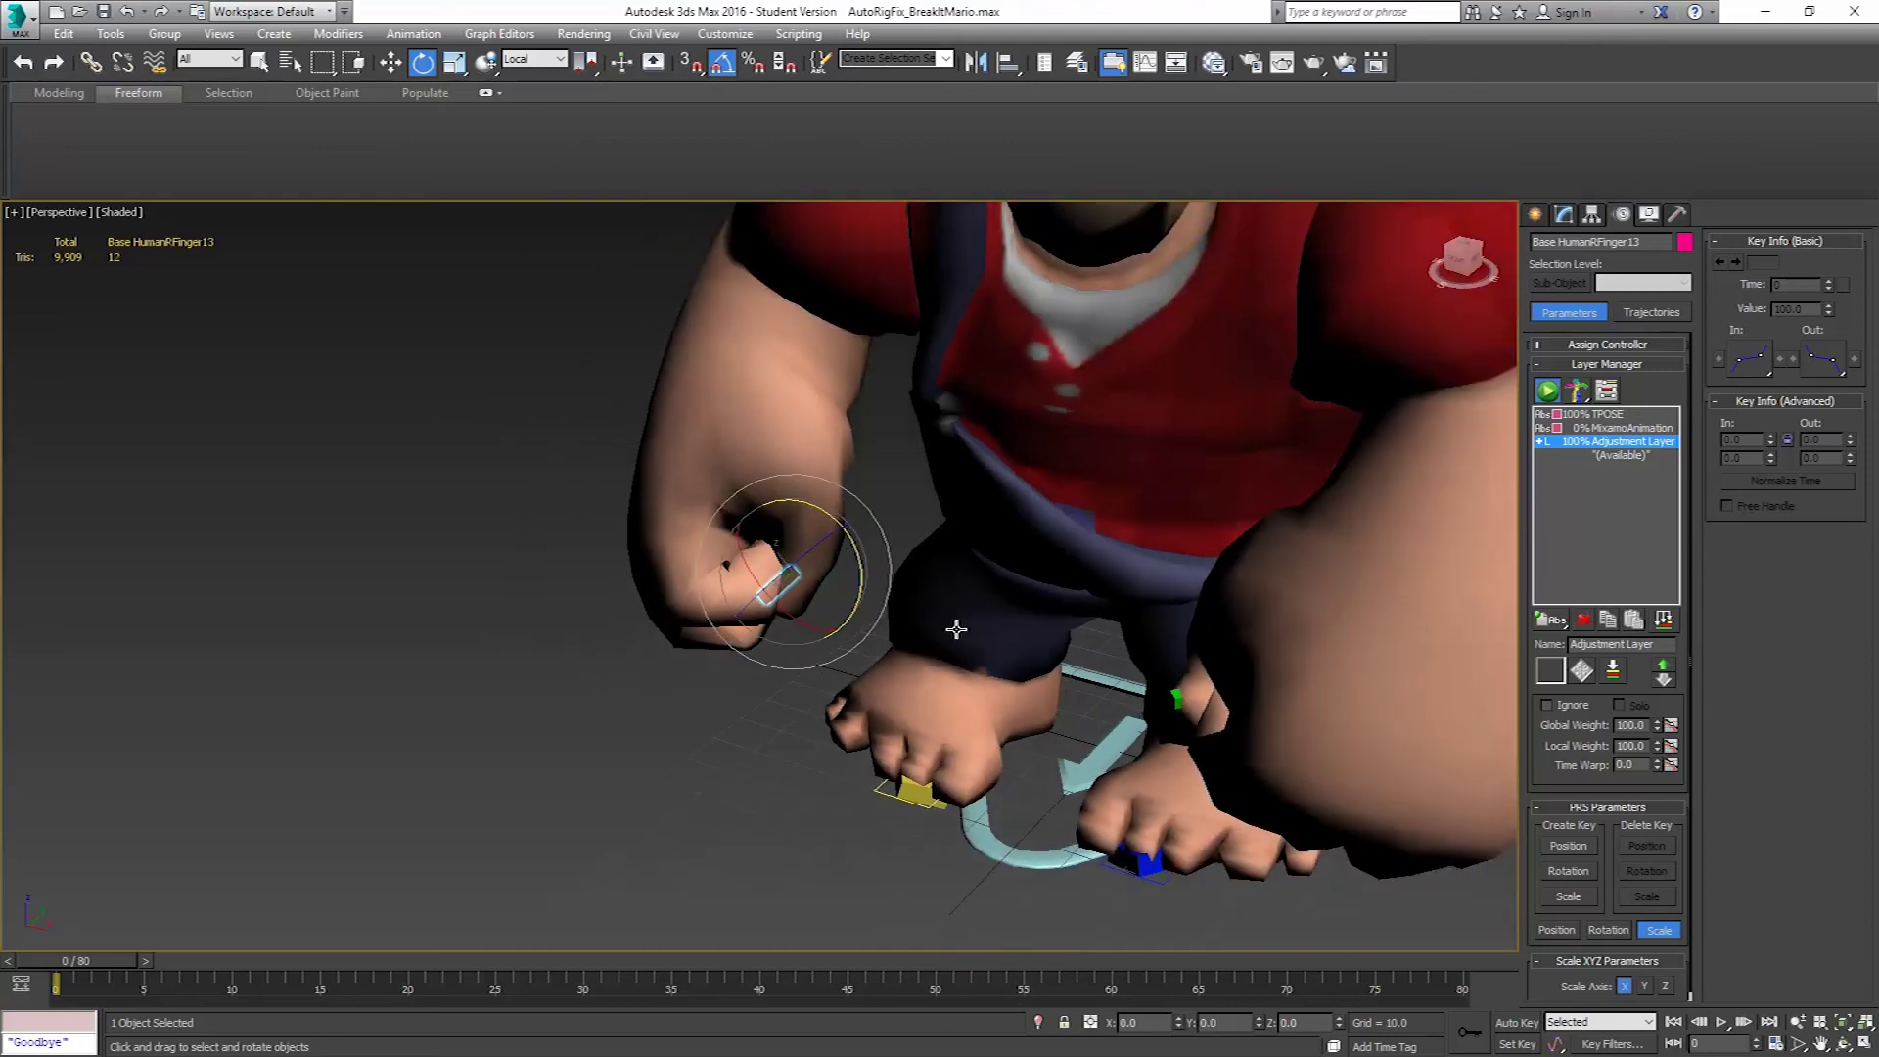
scroll(1116, 618, "up", 6)
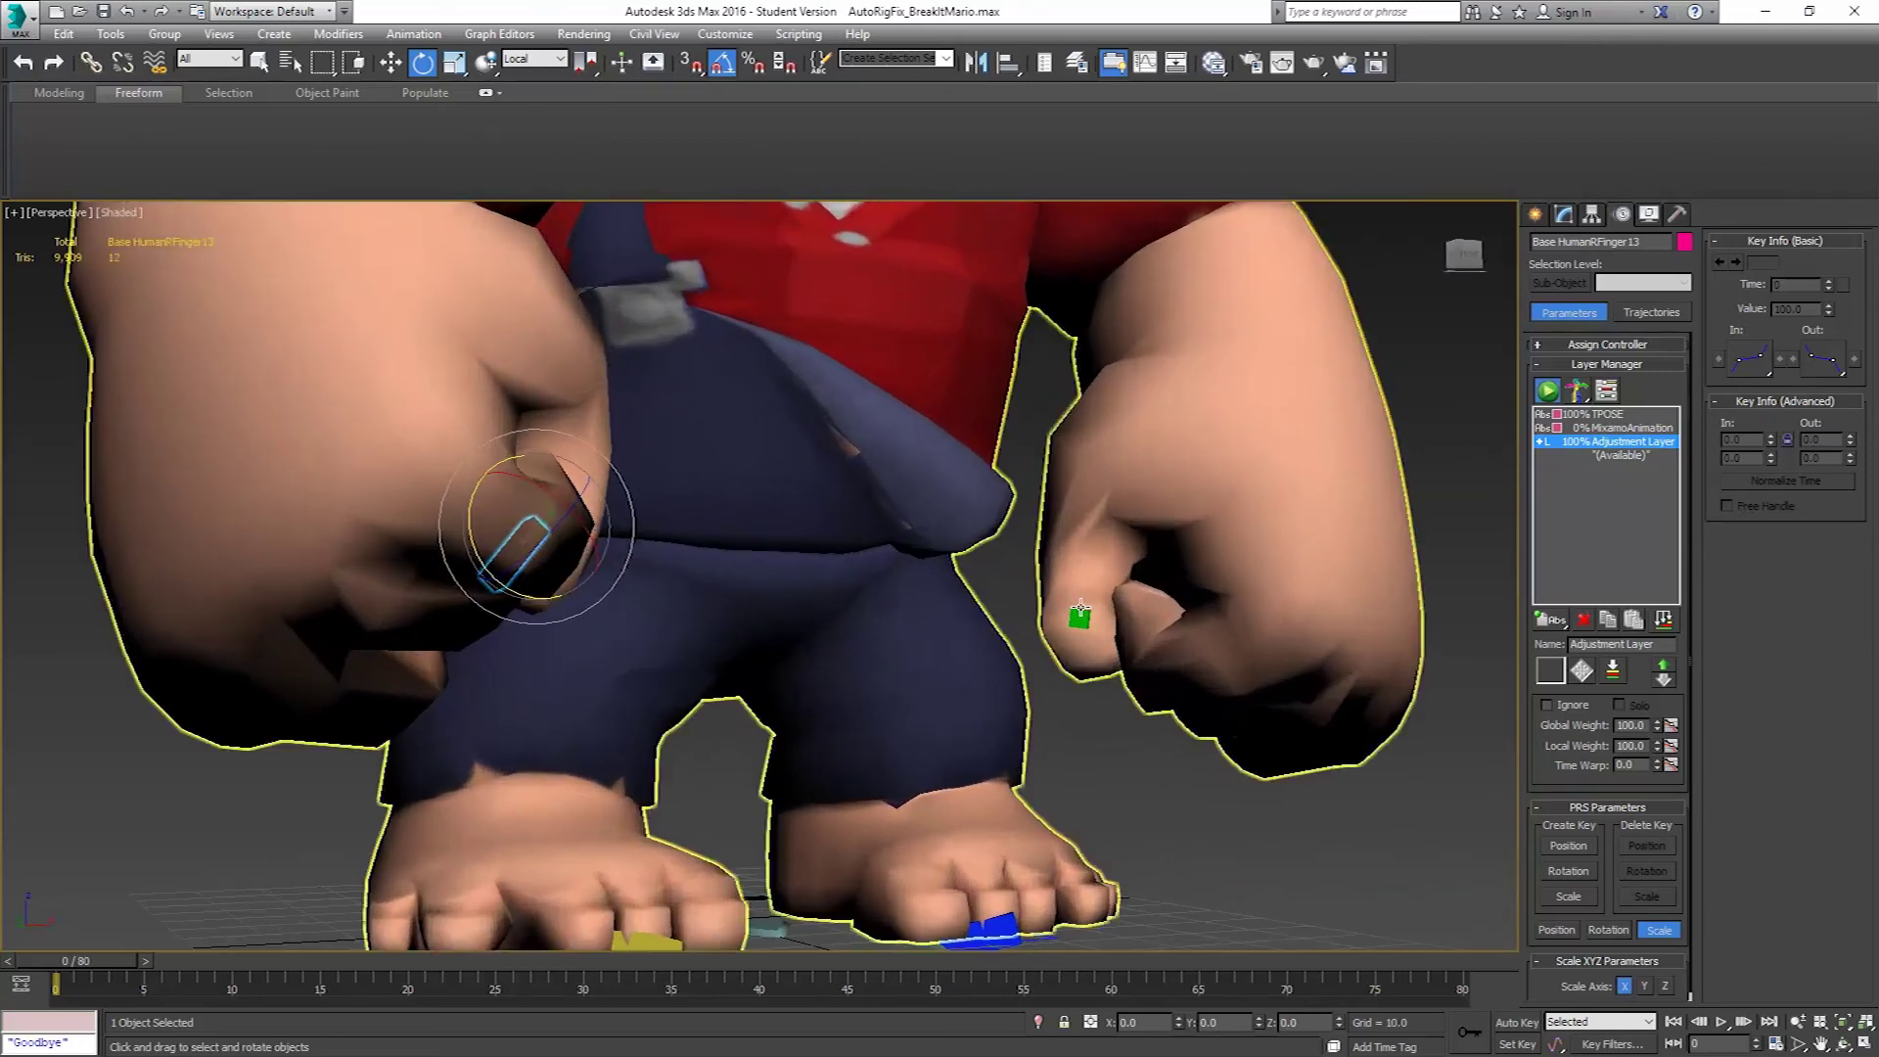
Curl a left-hand finger bone further into the fist and zoom out to the whole character.
left_click(1096, 621)
scroll(1101, 617, "up", 4)
middle_click_drag(1096, 613, 979, 629, "alt")
left_click_drag(1119, 658, 1159, 626)
middle_click_drag(1159, 625, 1039, 648, "alt")
scroll(1015, 482, "down", 3)
middle_click_drag(1015, 483, 934, 605)
scroll(934, 605, "down", 5)
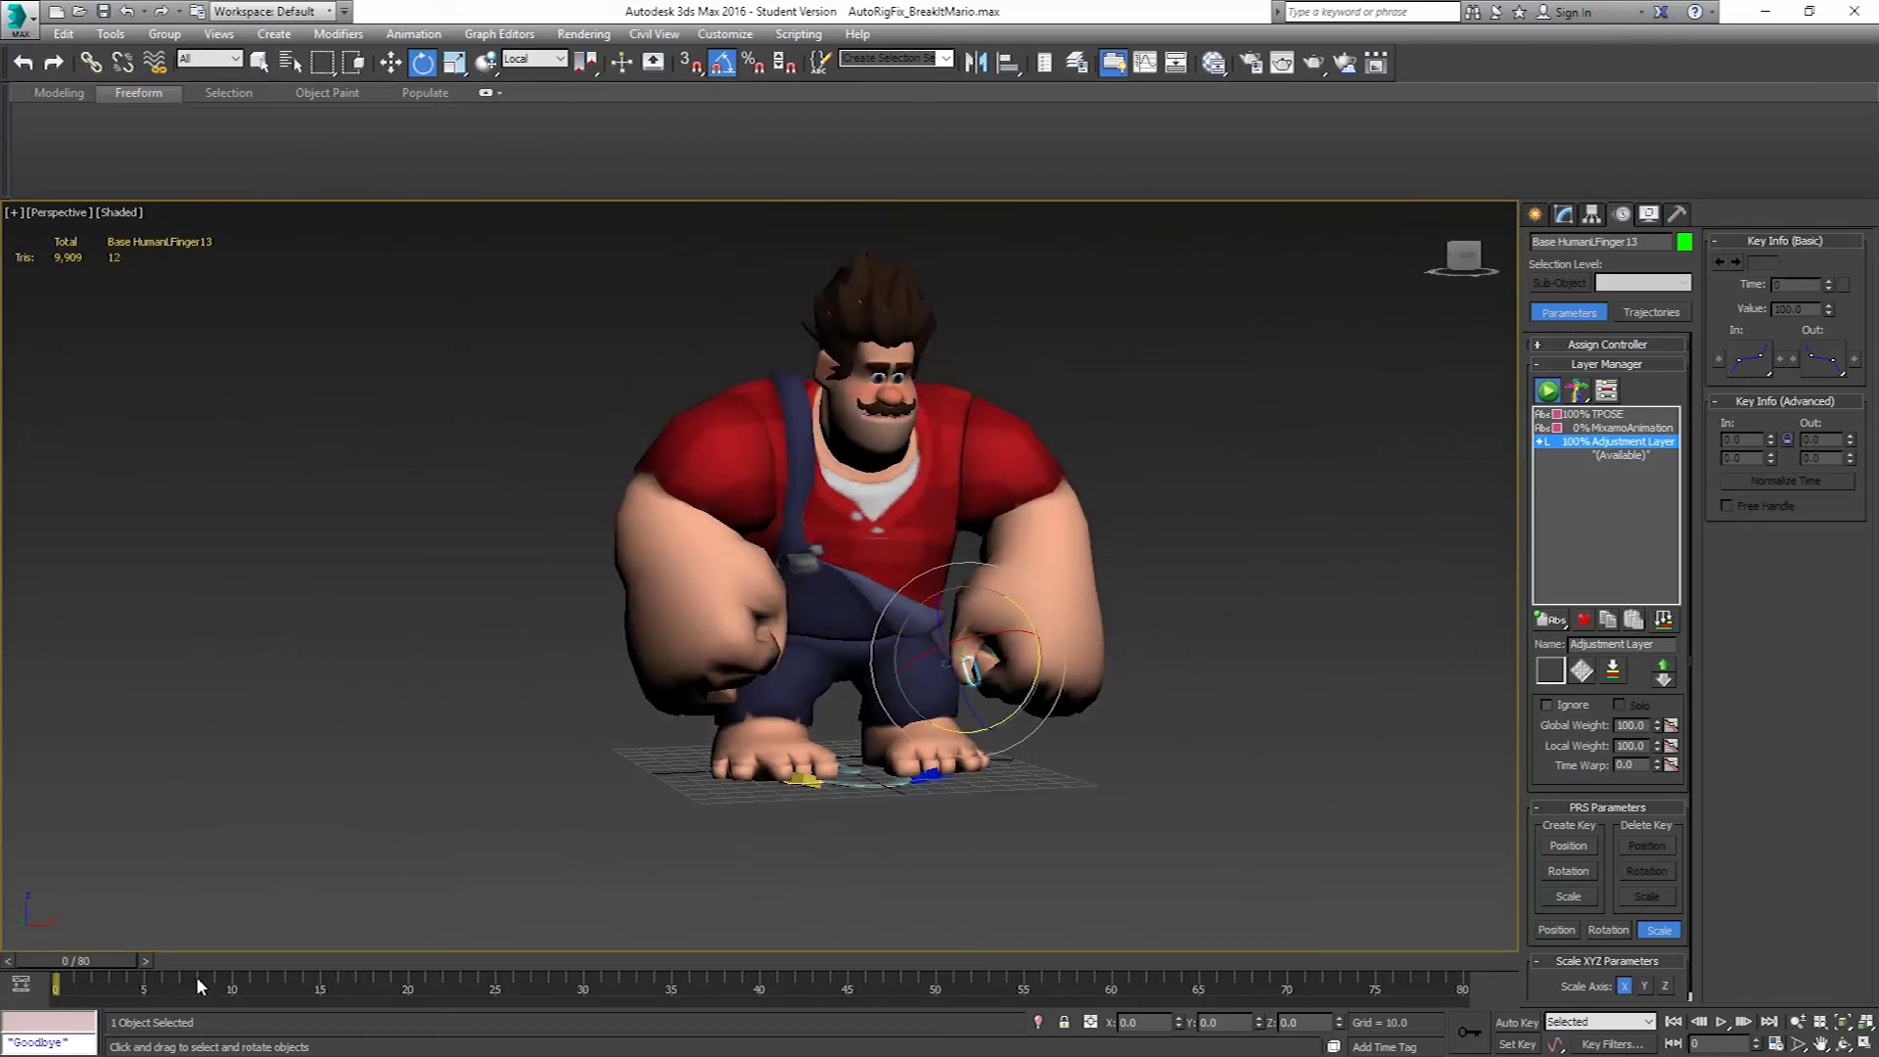
Scrub the animation and view the feet in wireframe, pausing at frame 38 where the planted foot slides.
left_click_drag(108, 957, 959, 980)
key("e")
middle_click_drag(978, 809, 783, 755, "alt")
scroll(847, 767, "up", 3)
key("F3")
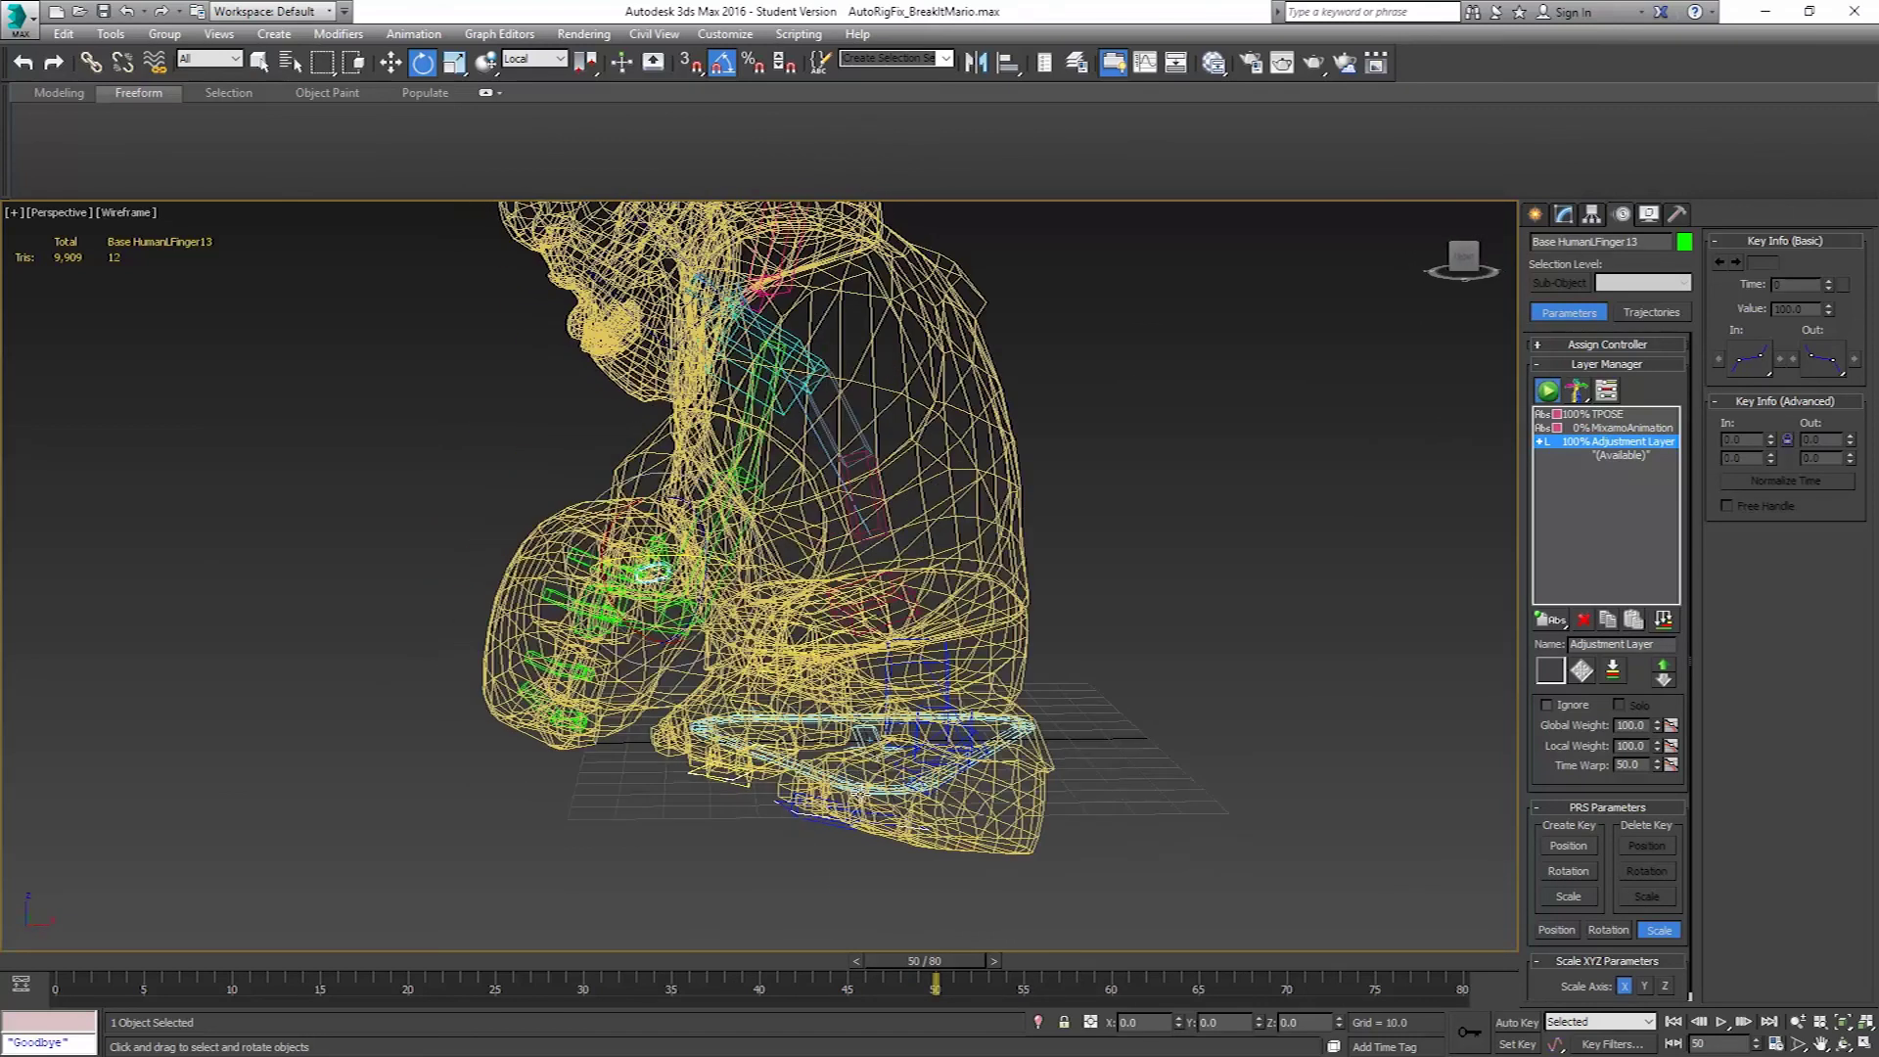
mouse_move(943, 964)
left_mouse_down()
mouse_move(509, 959)
mouse_move(978, 947)
mouse_move(720, 936)
mouse_move(744, 937)
left_mouse_up()
key("F3")
key("e")
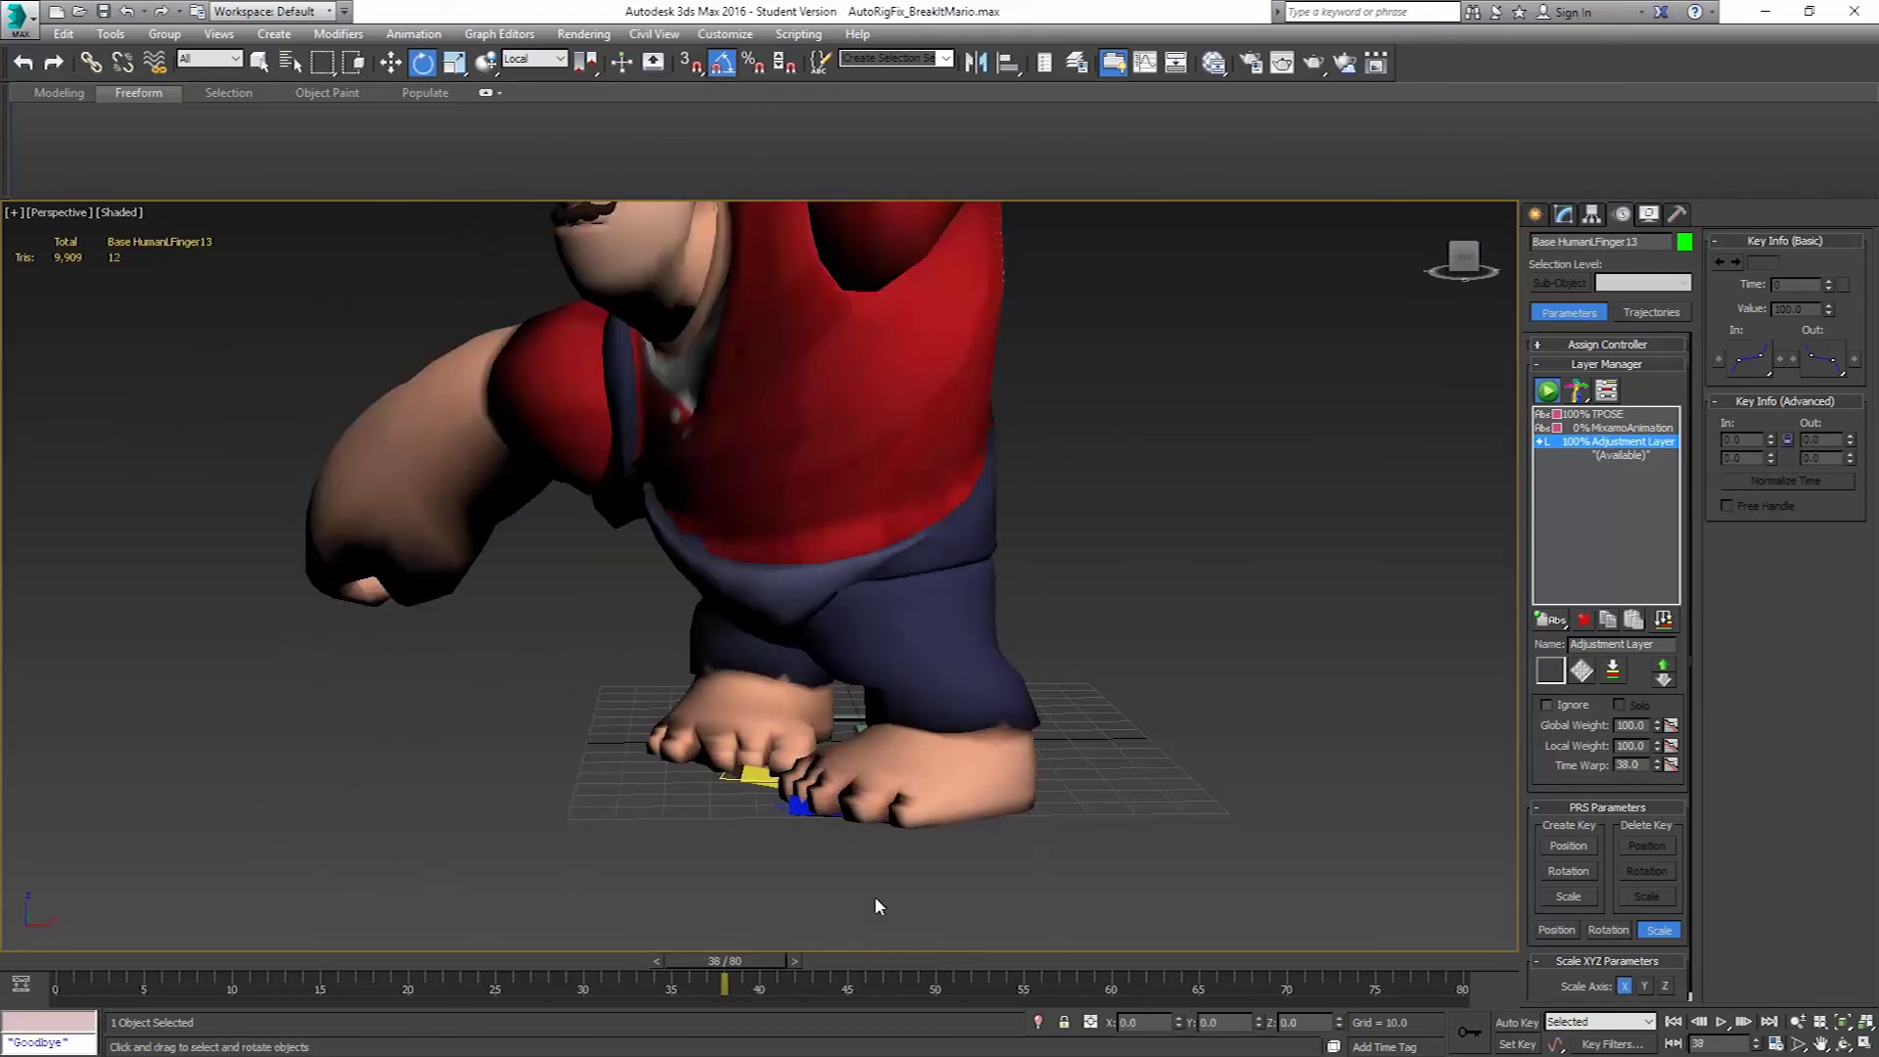
key("F3")
Select the left foot platform helper, pick its frame-38 key, and scrub to where the slide ends.
middle_click_drag(828, 763, 844, 853, "alt")
scroll(859, 648, "up", 5)
scroll(913, 500, "up", 3)
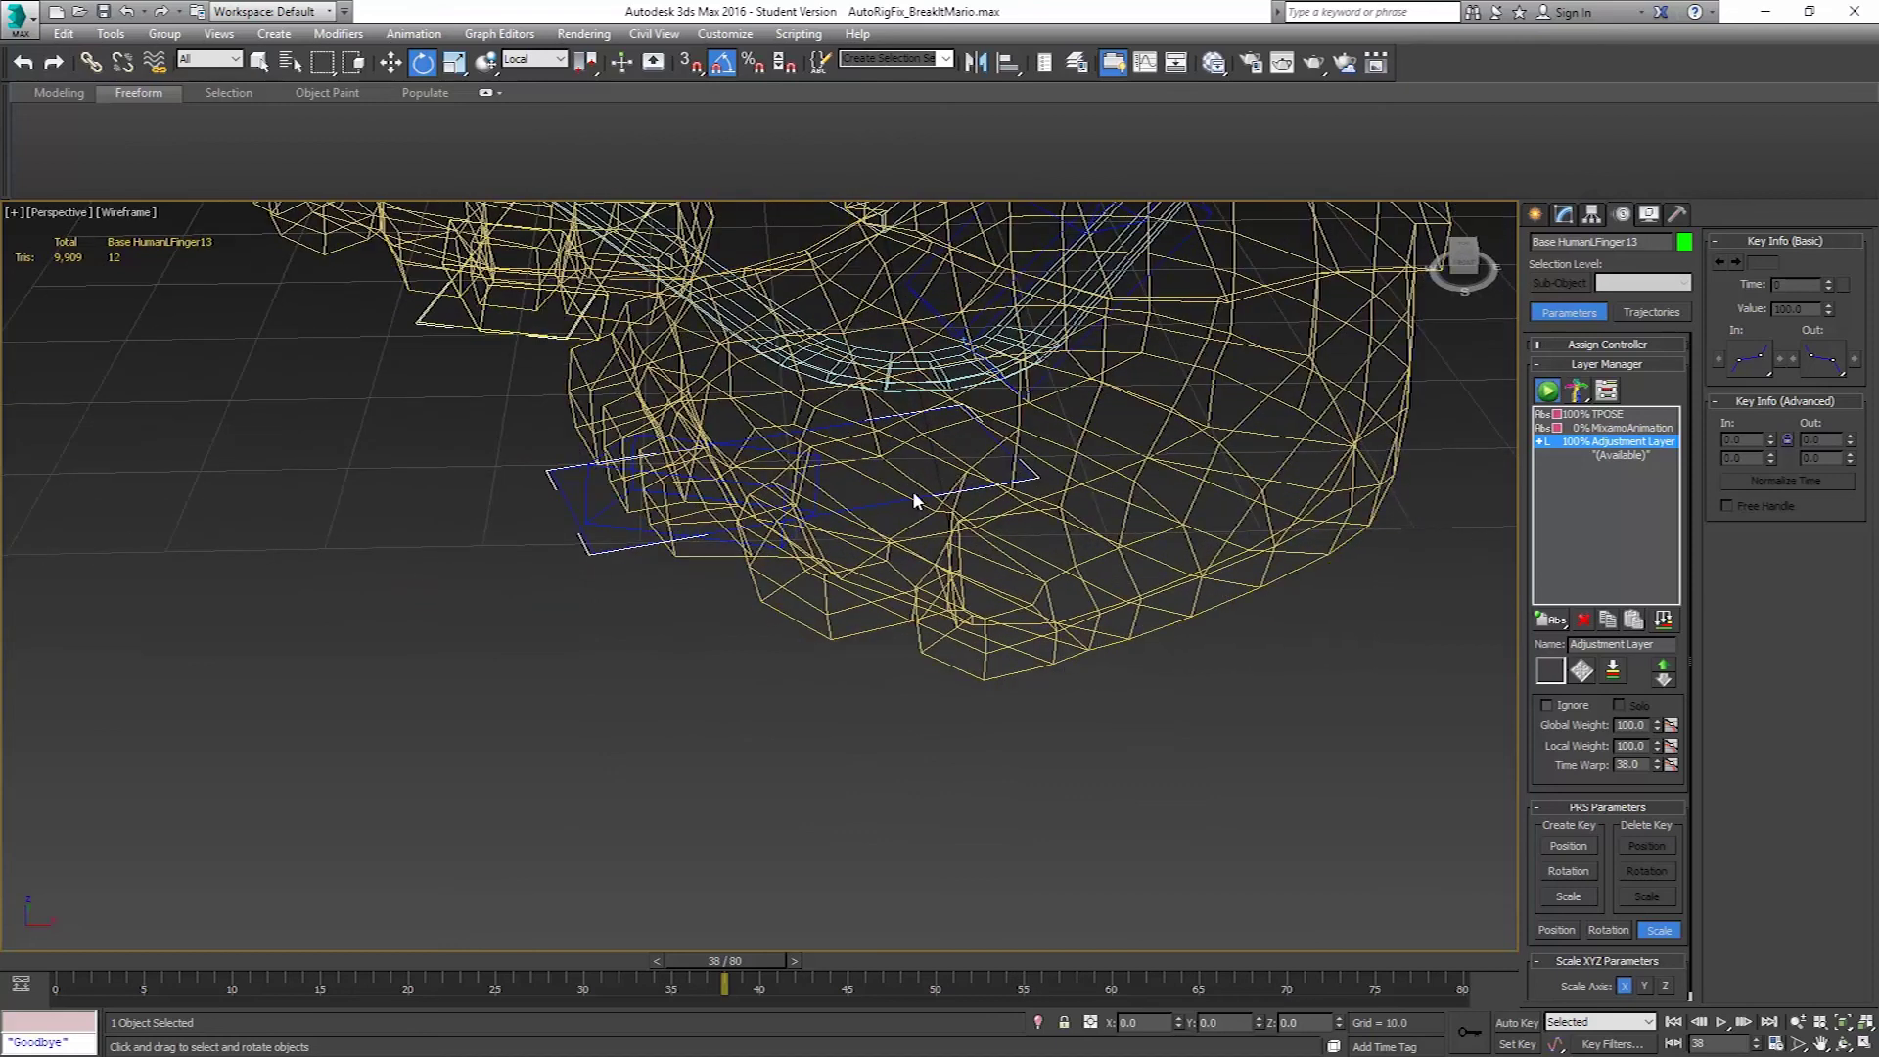
left_click(879, 499)
mouse_move(1044, 618)
middle_mouse_down("alt")
mouse_move(1041, 577)
mouse_move(1061, 714)
middle_mouse_up("alt")
key("F3")
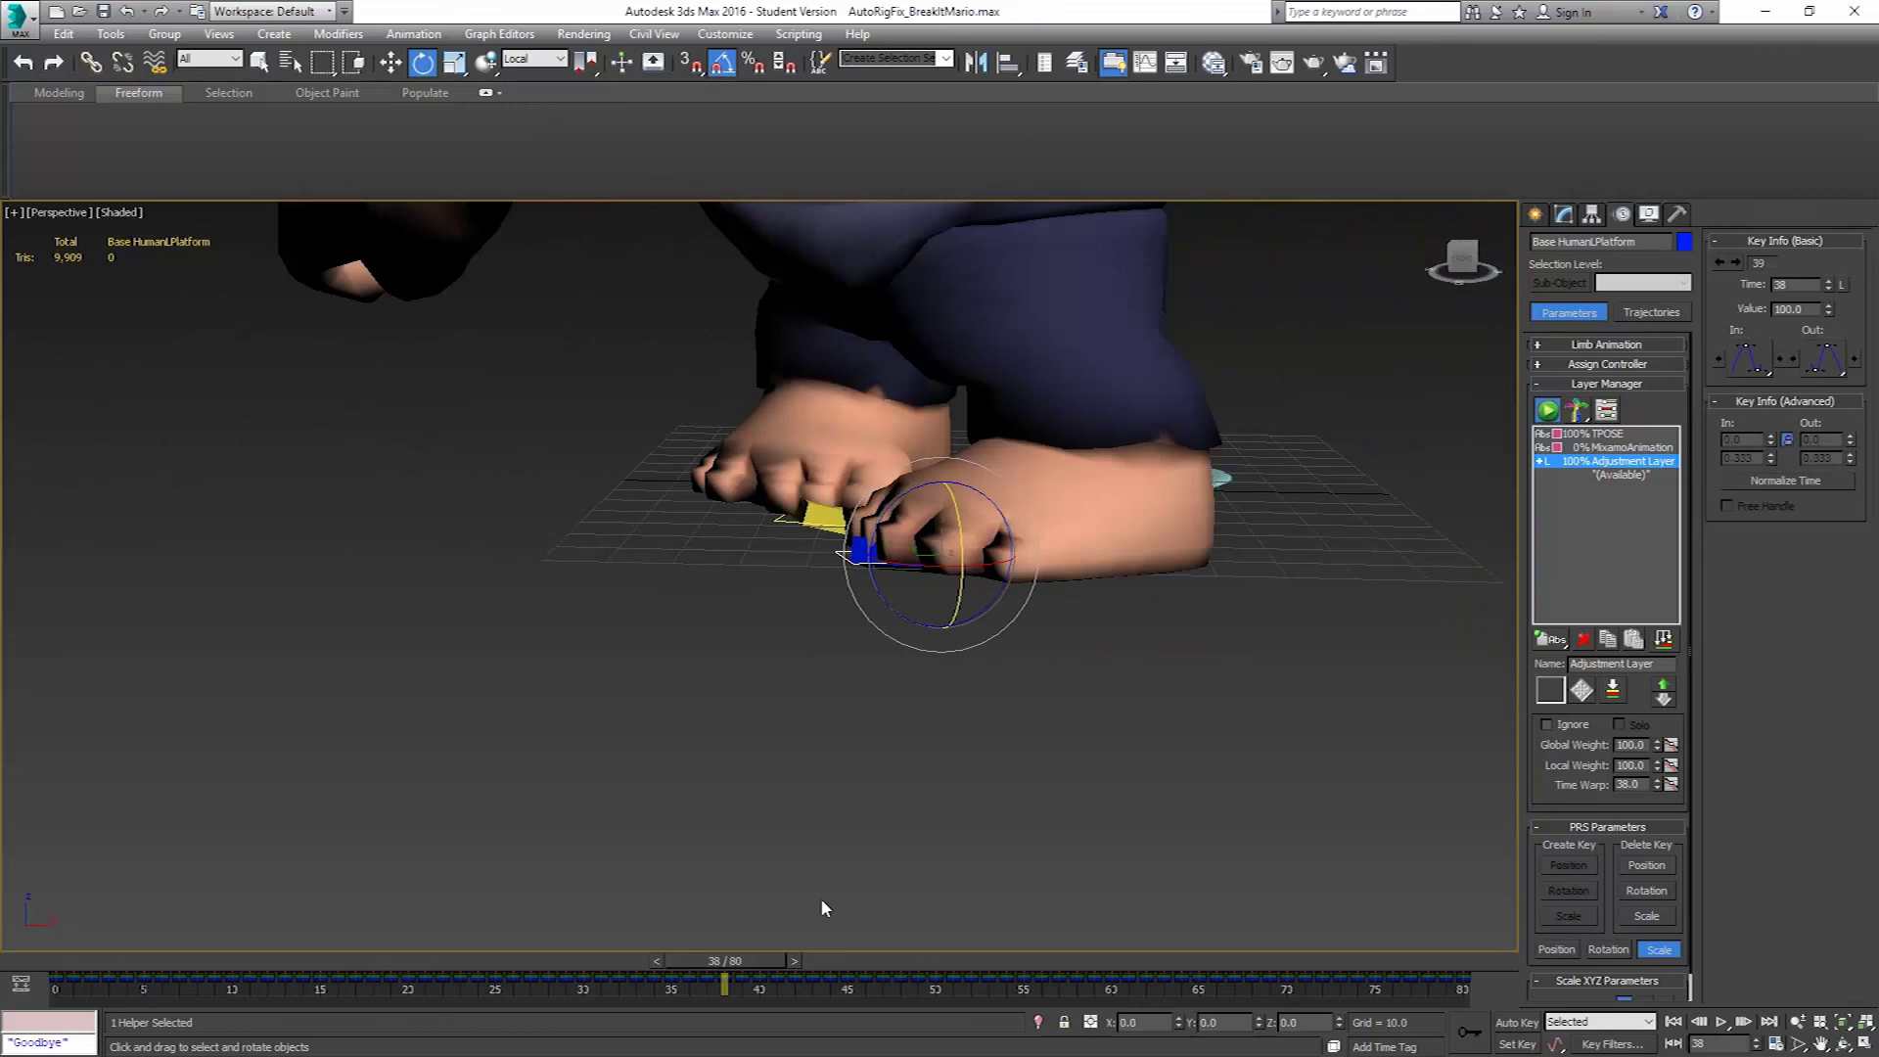
left_click(743, 979)
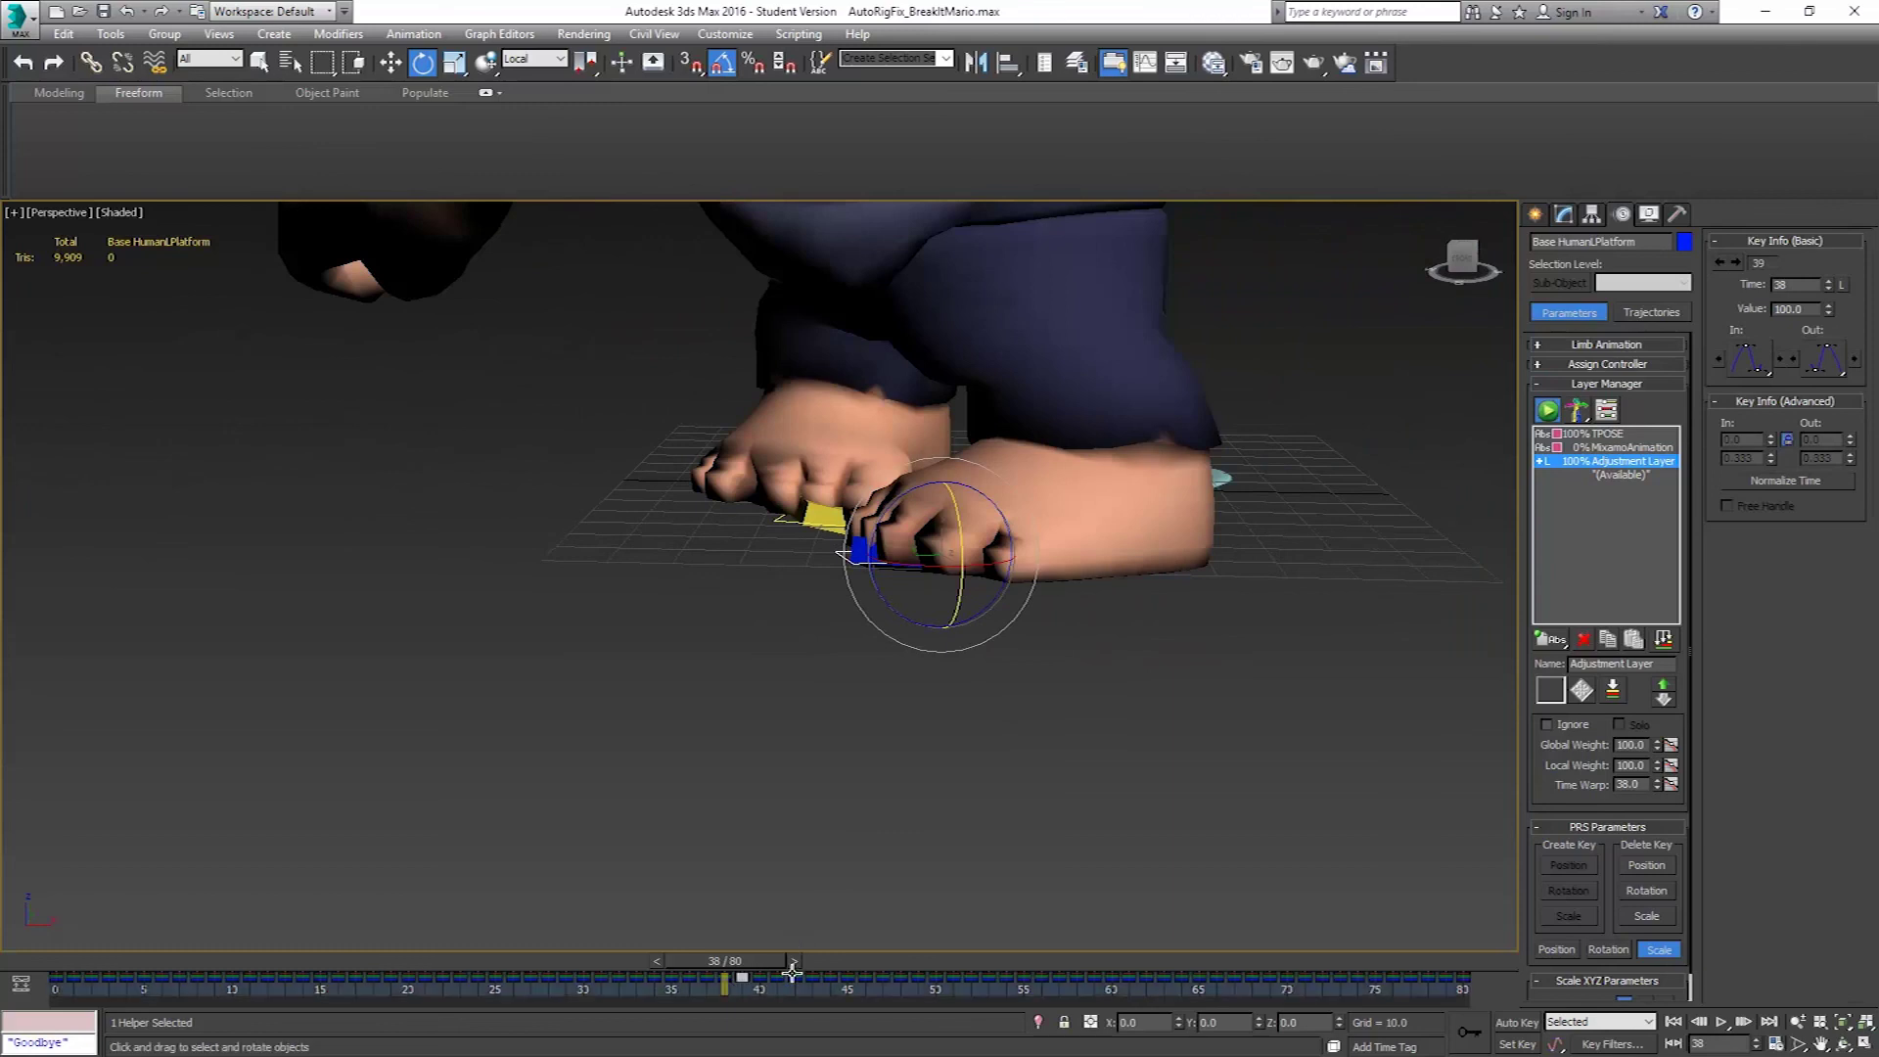
left_click_drag(751, 964, 1070, 961)
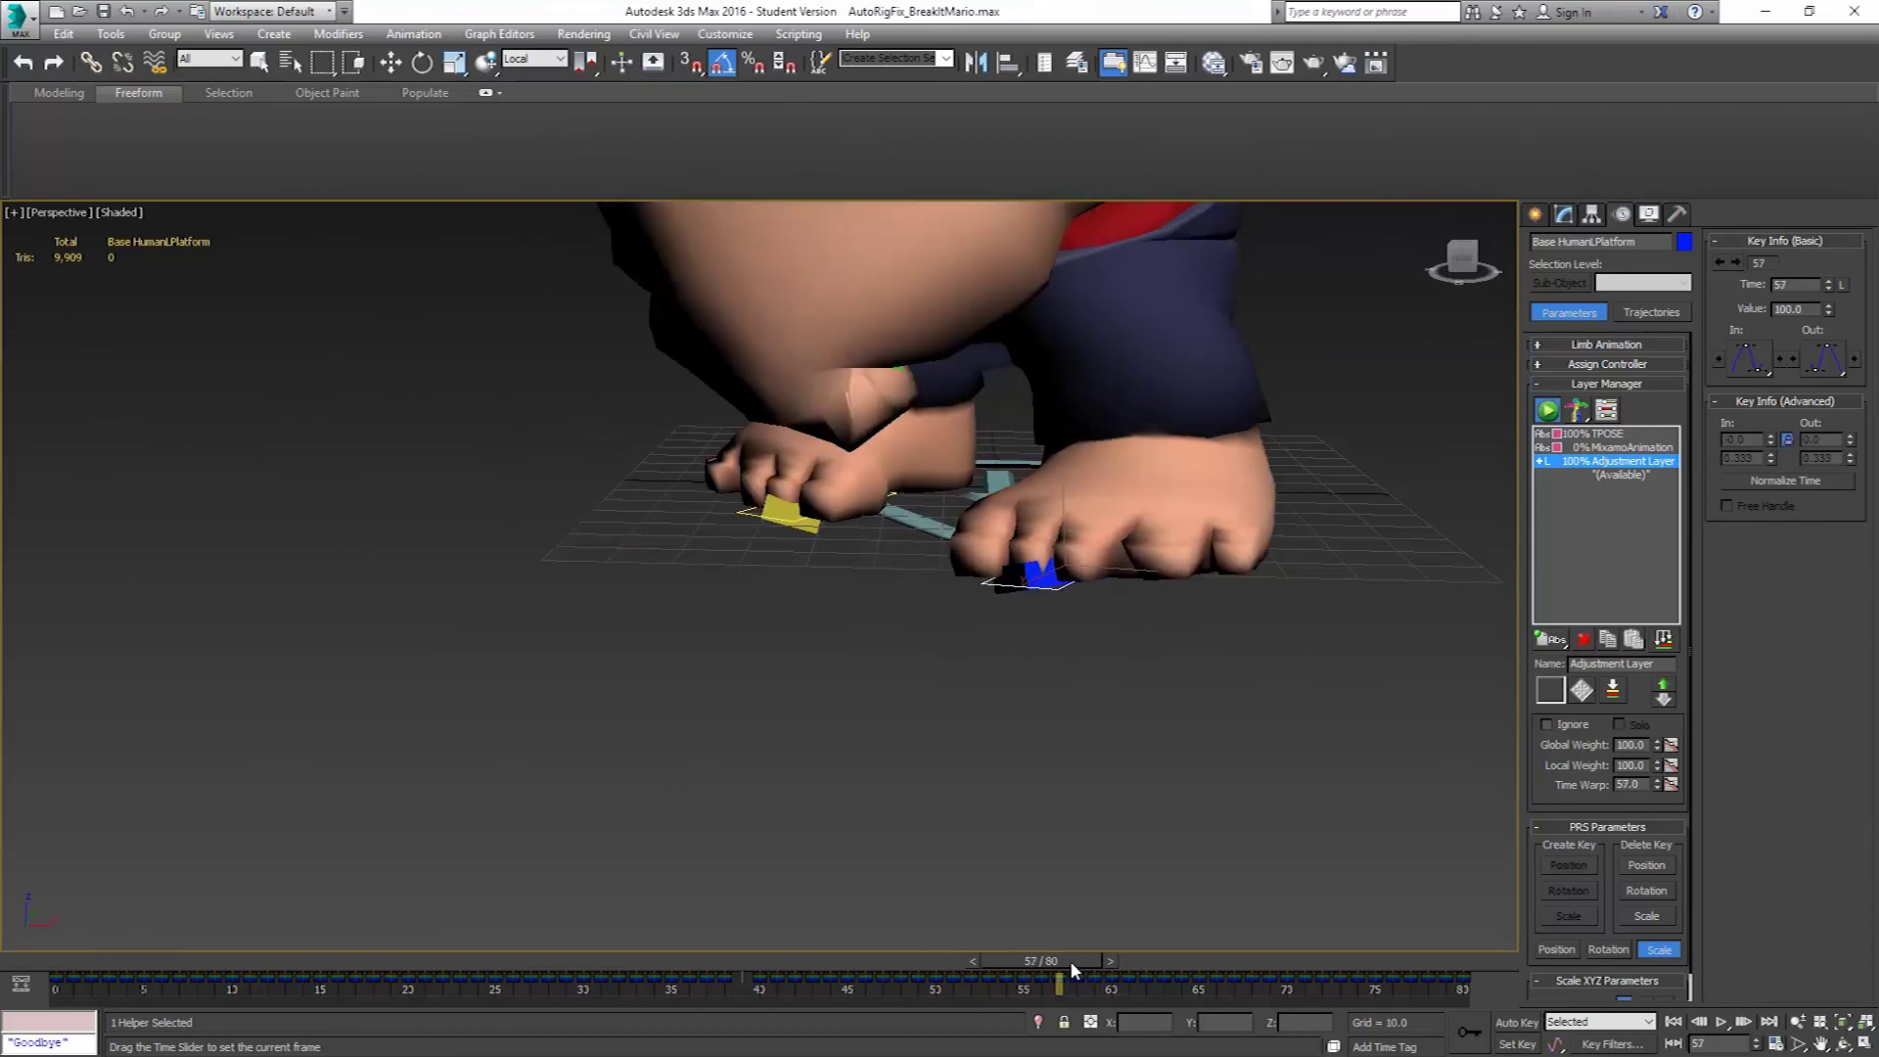
Delete the platform keys from frame 40 to 55 and copy the frame-38 key to frame 55.
key("e")
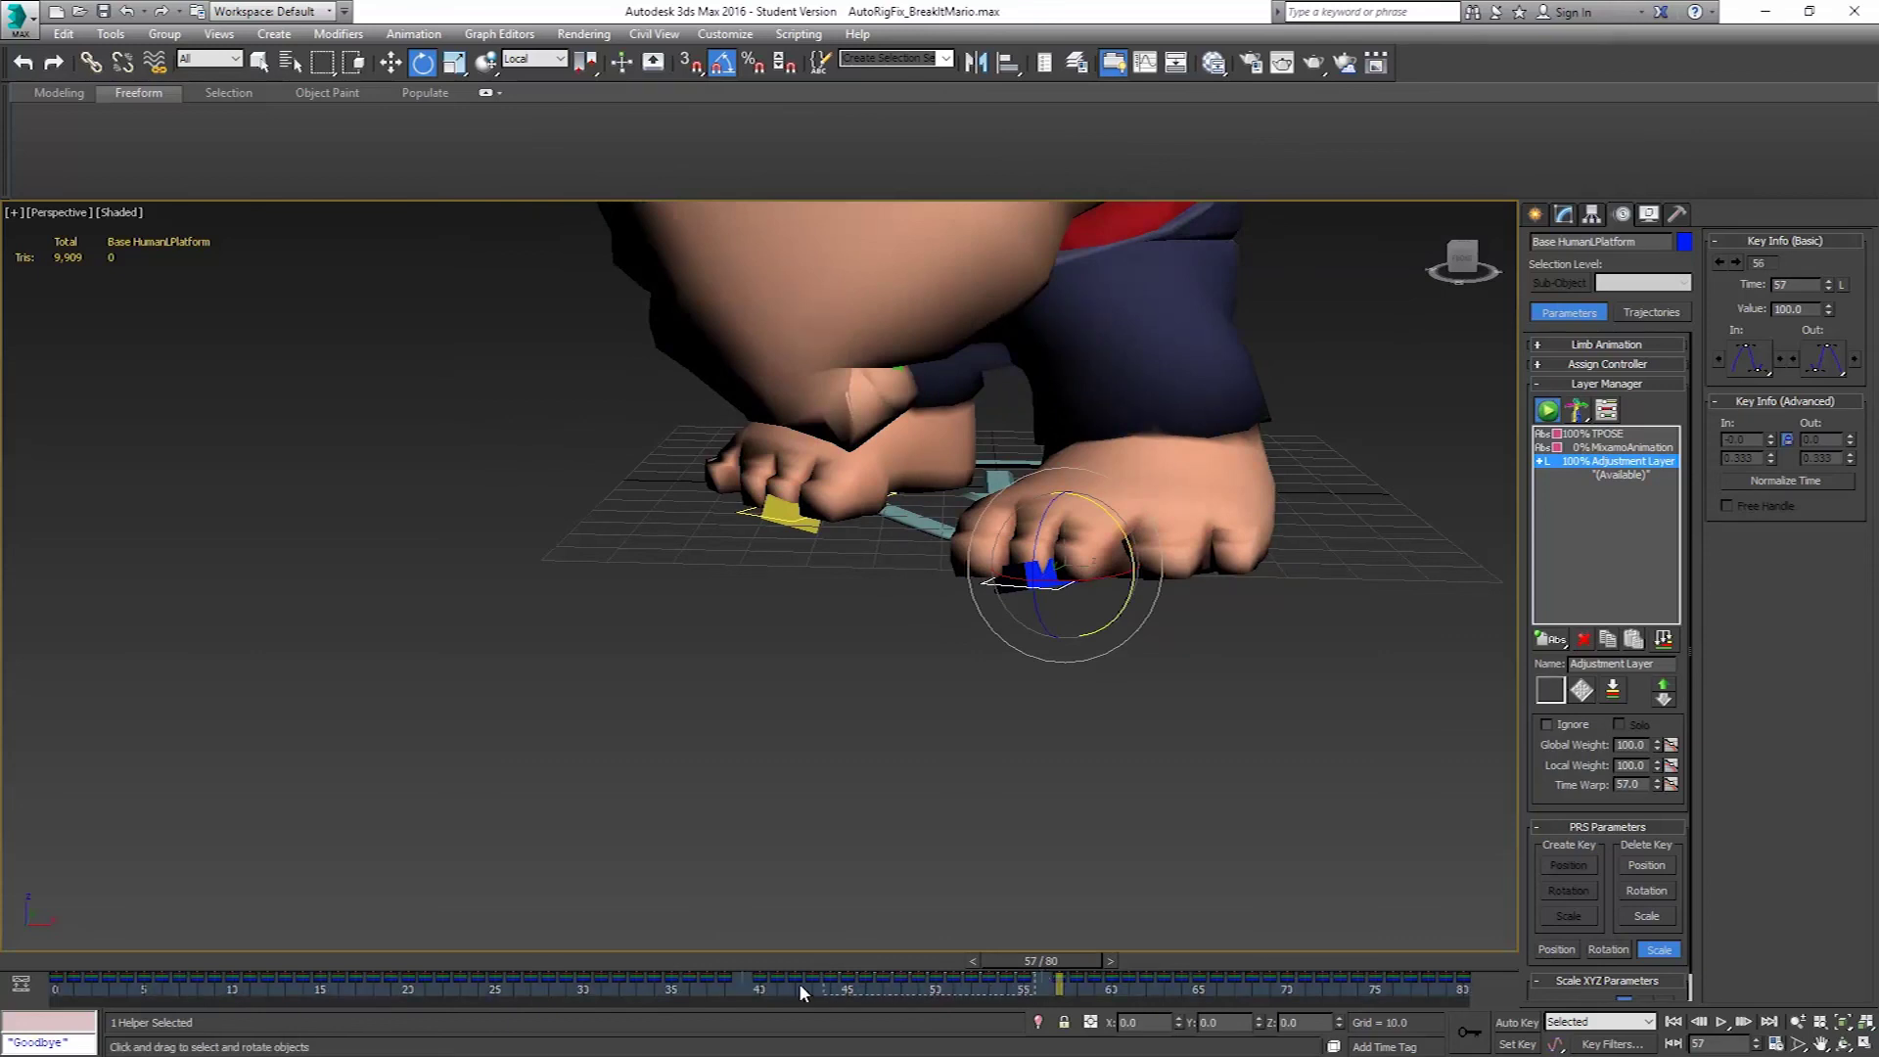
left_click_drag(749, 984, 748, 985)
key("Delete")
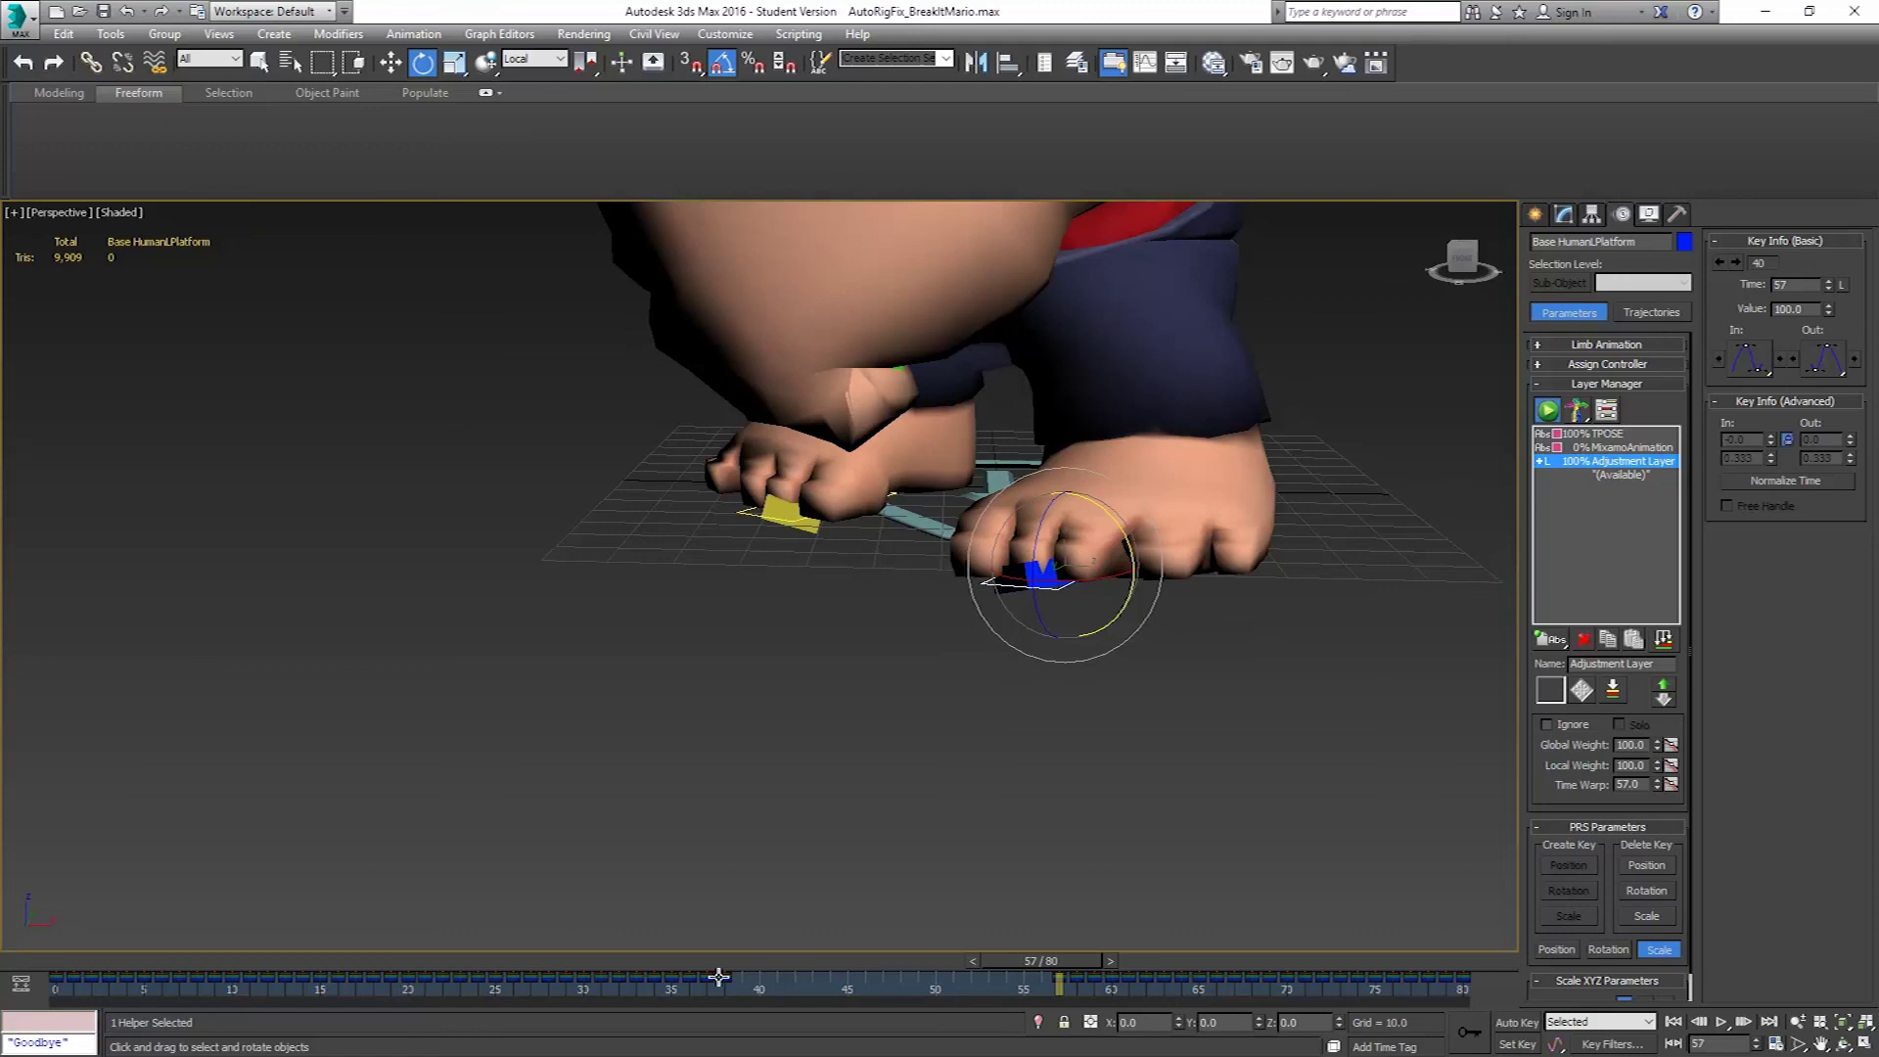
left_click_drag(723, 976, 799, 976, "shift")
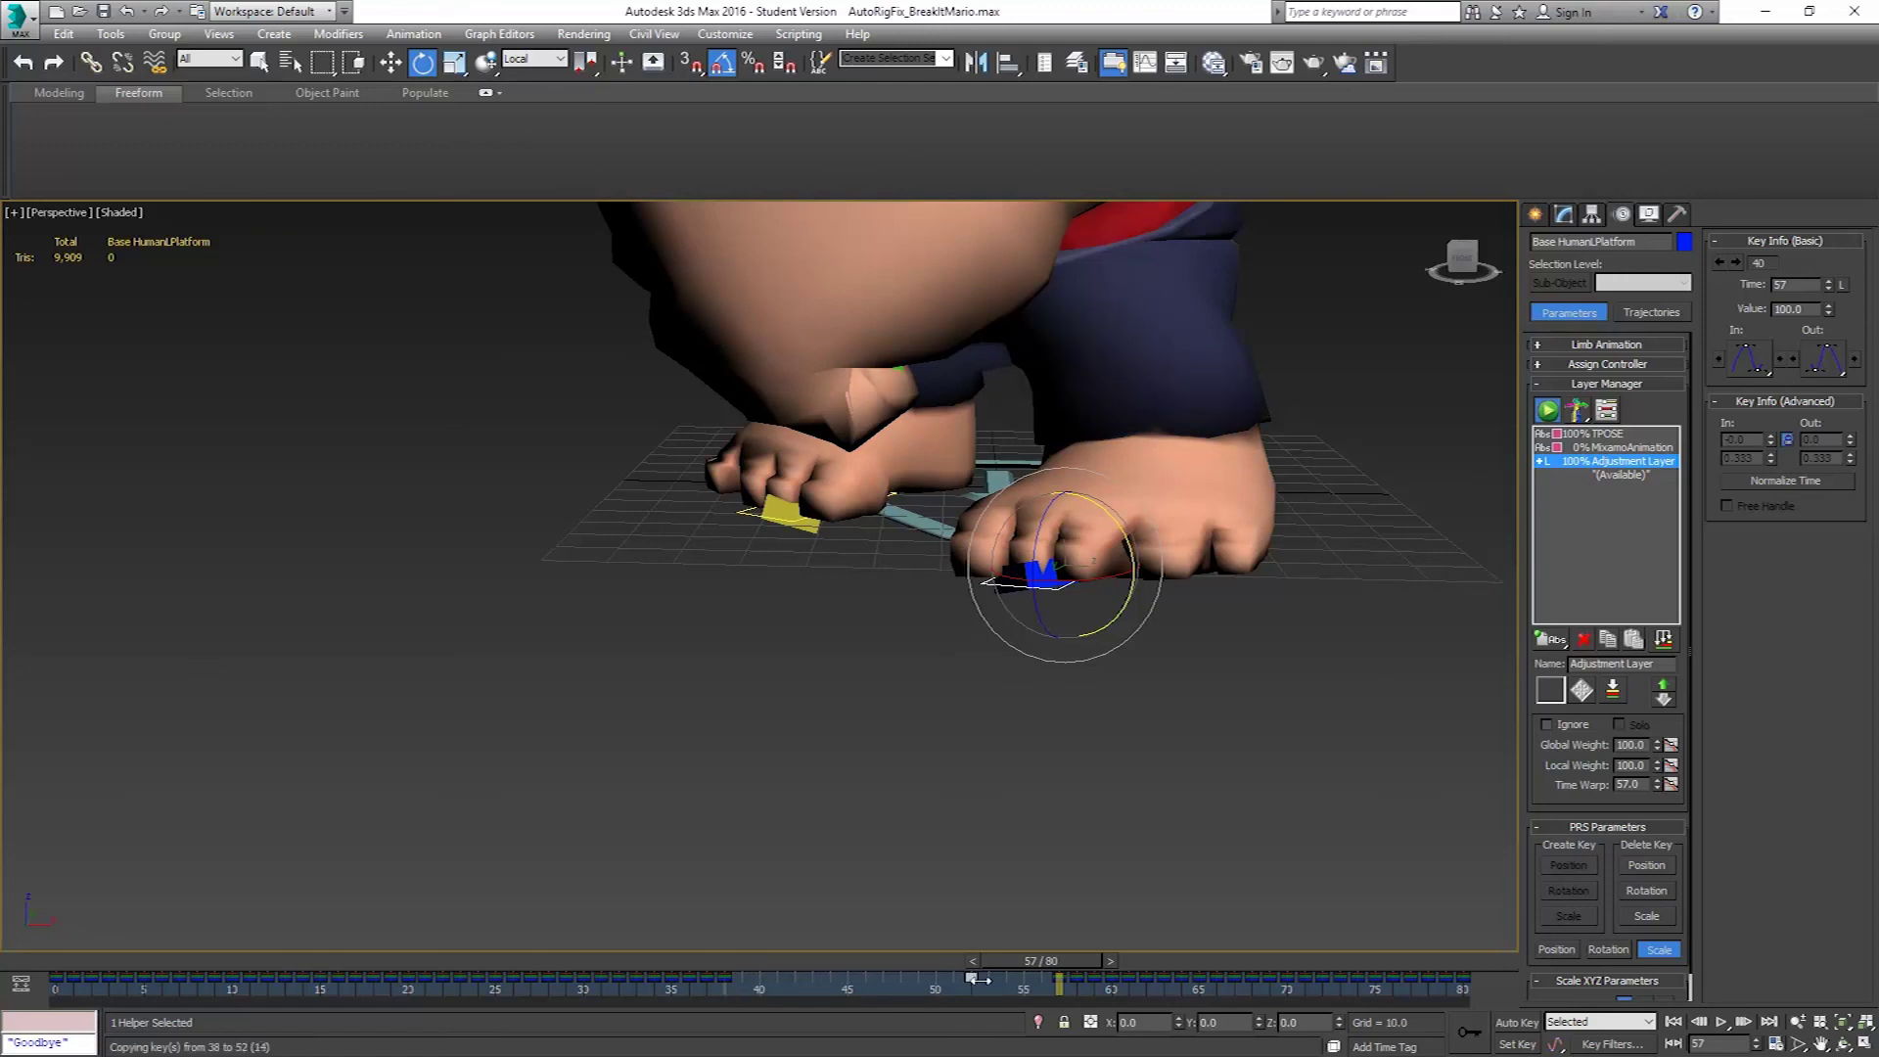
left_click_drag(1023, 983, 707, 961, "shift")
left_click_drag(589, 1008, 17, 965)
key("e")
scroll(985, 436, "down", 3)
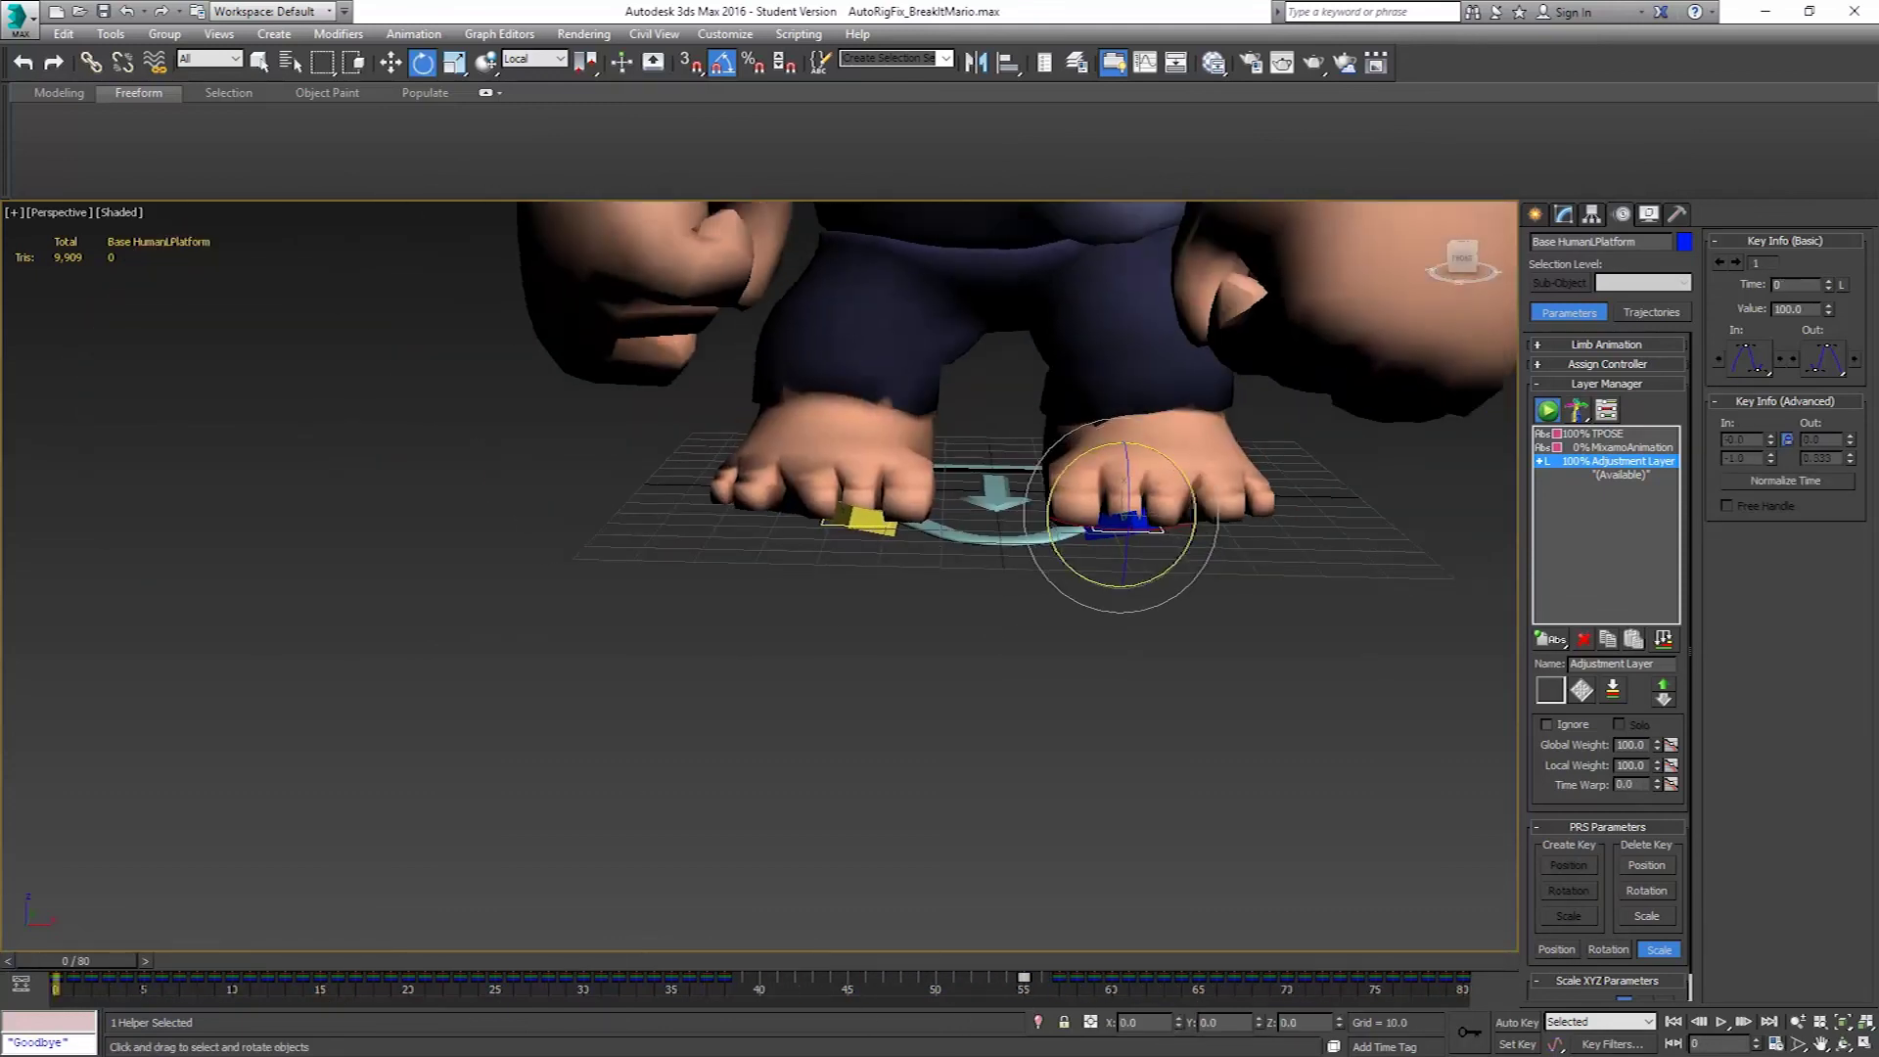
middle_click_drag(985, 436, 848, 724)
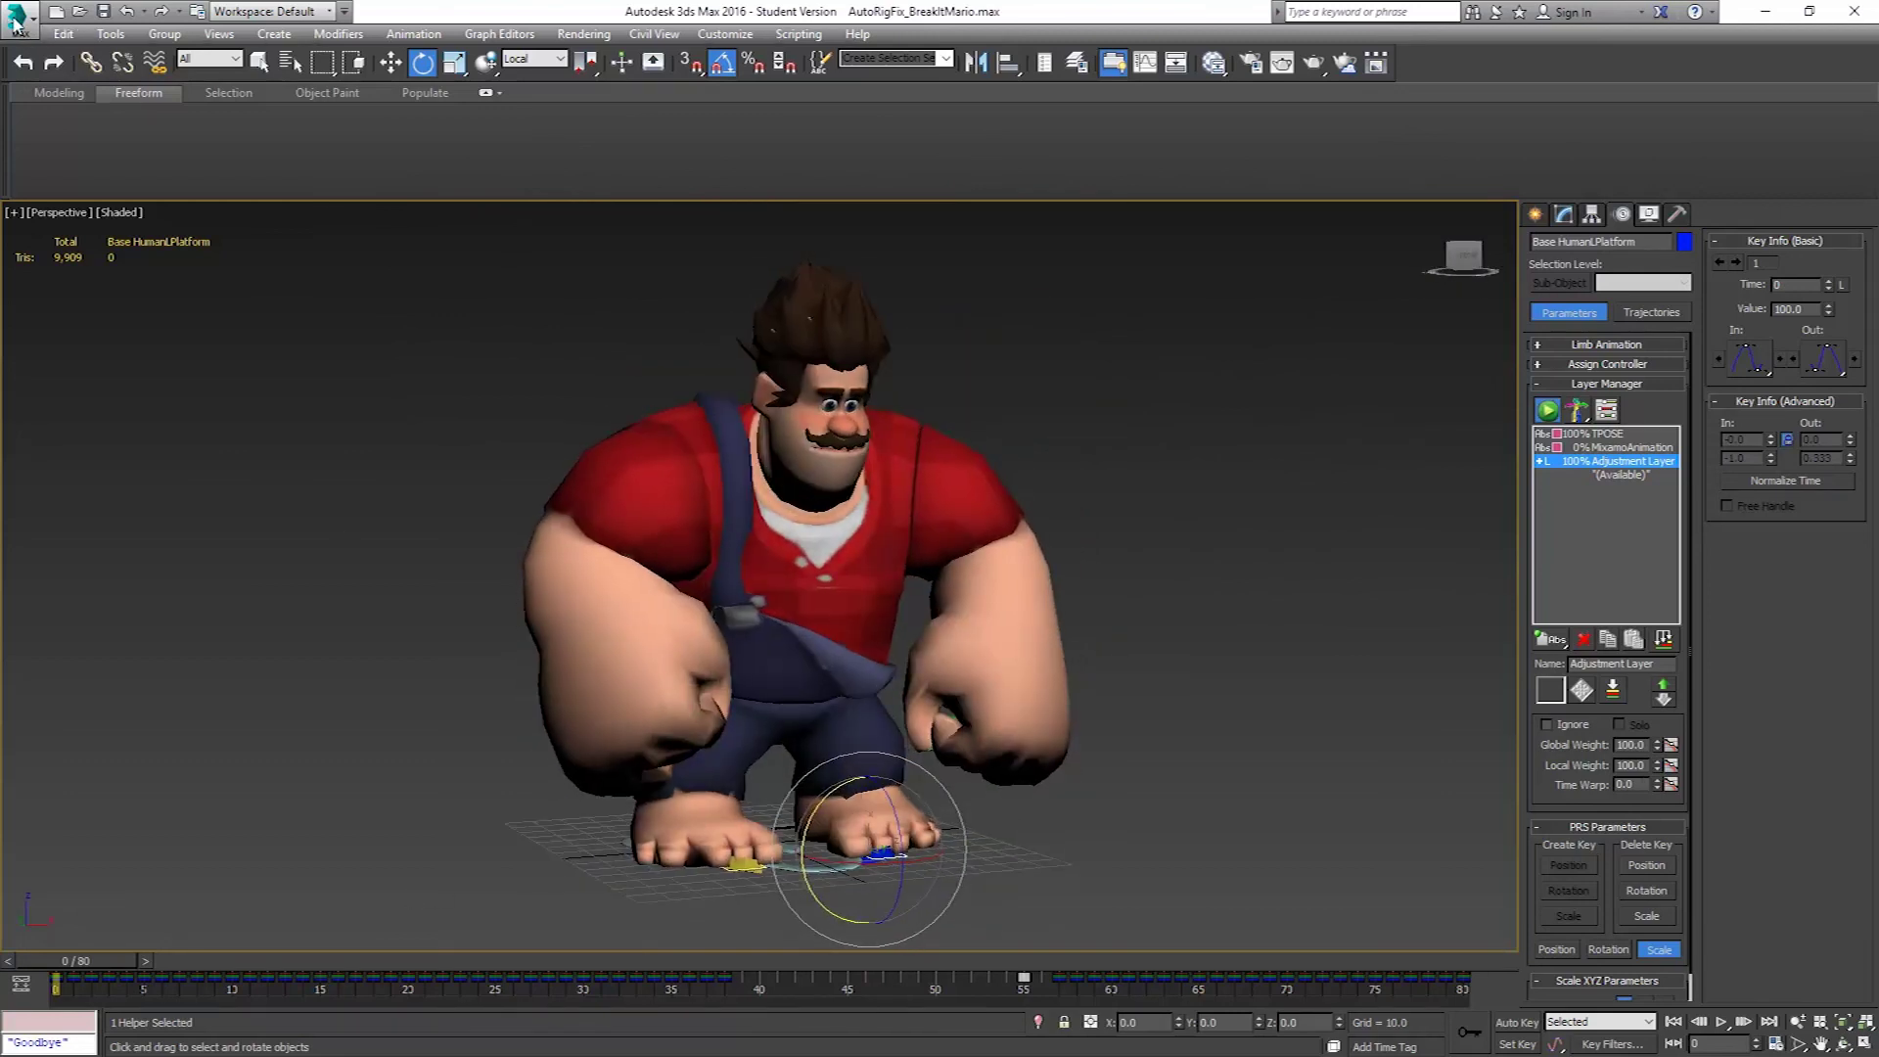
Save As into the FinalAnimations folder under the name AutoRigFix_BreakItMario_Attack.max.
left_click(16, 17)
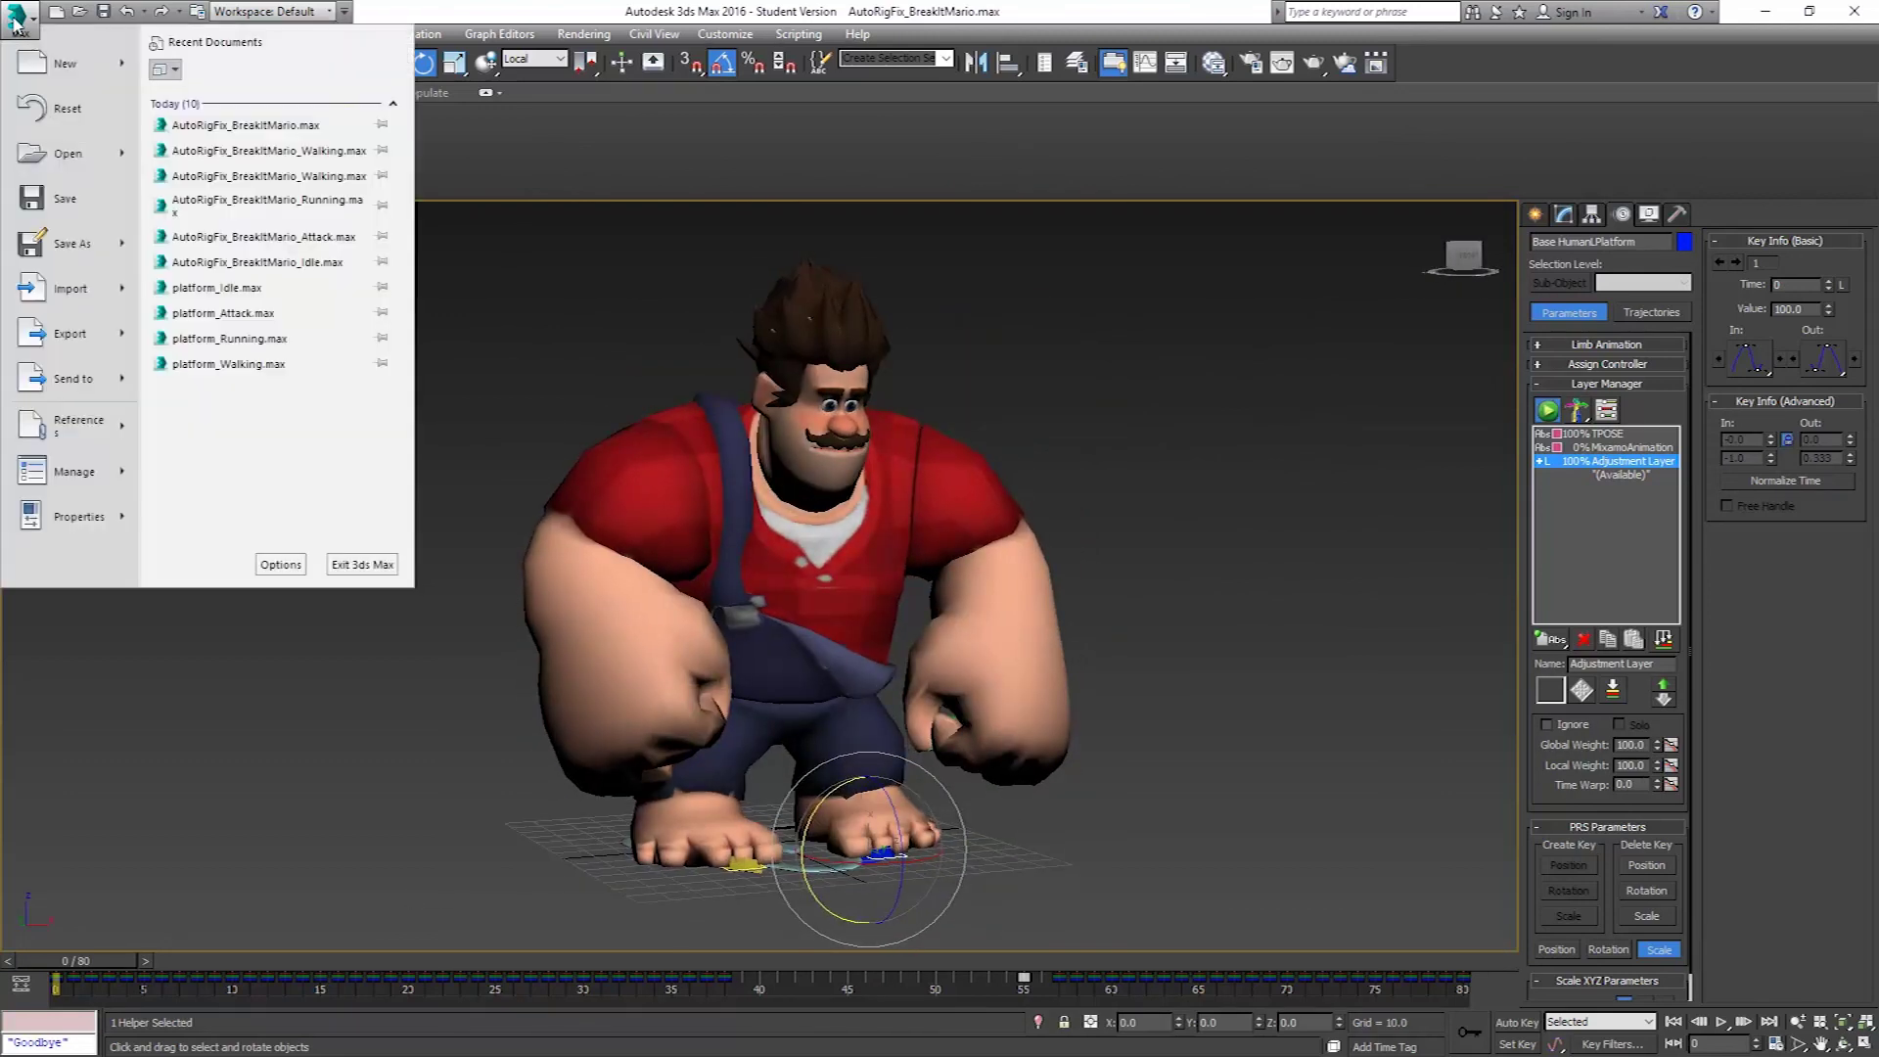
left_click(82, 253)
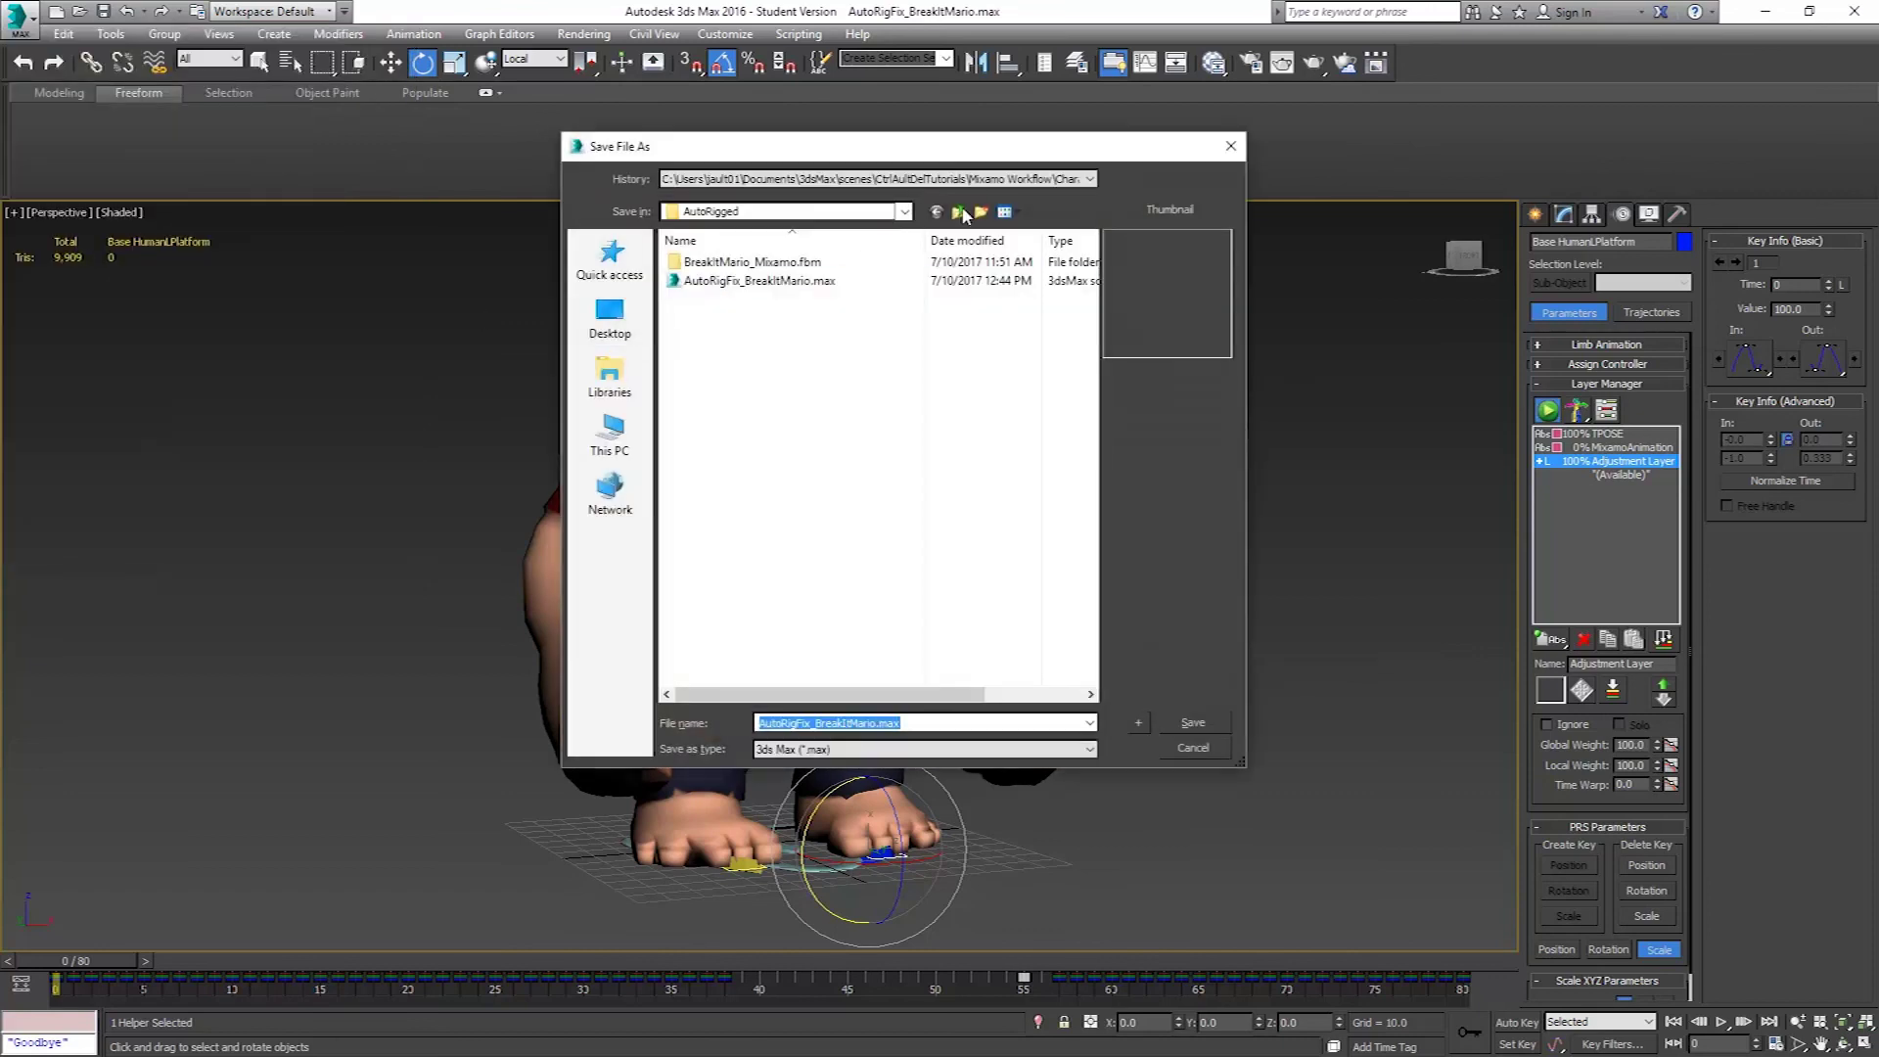
left_click(959, 212)
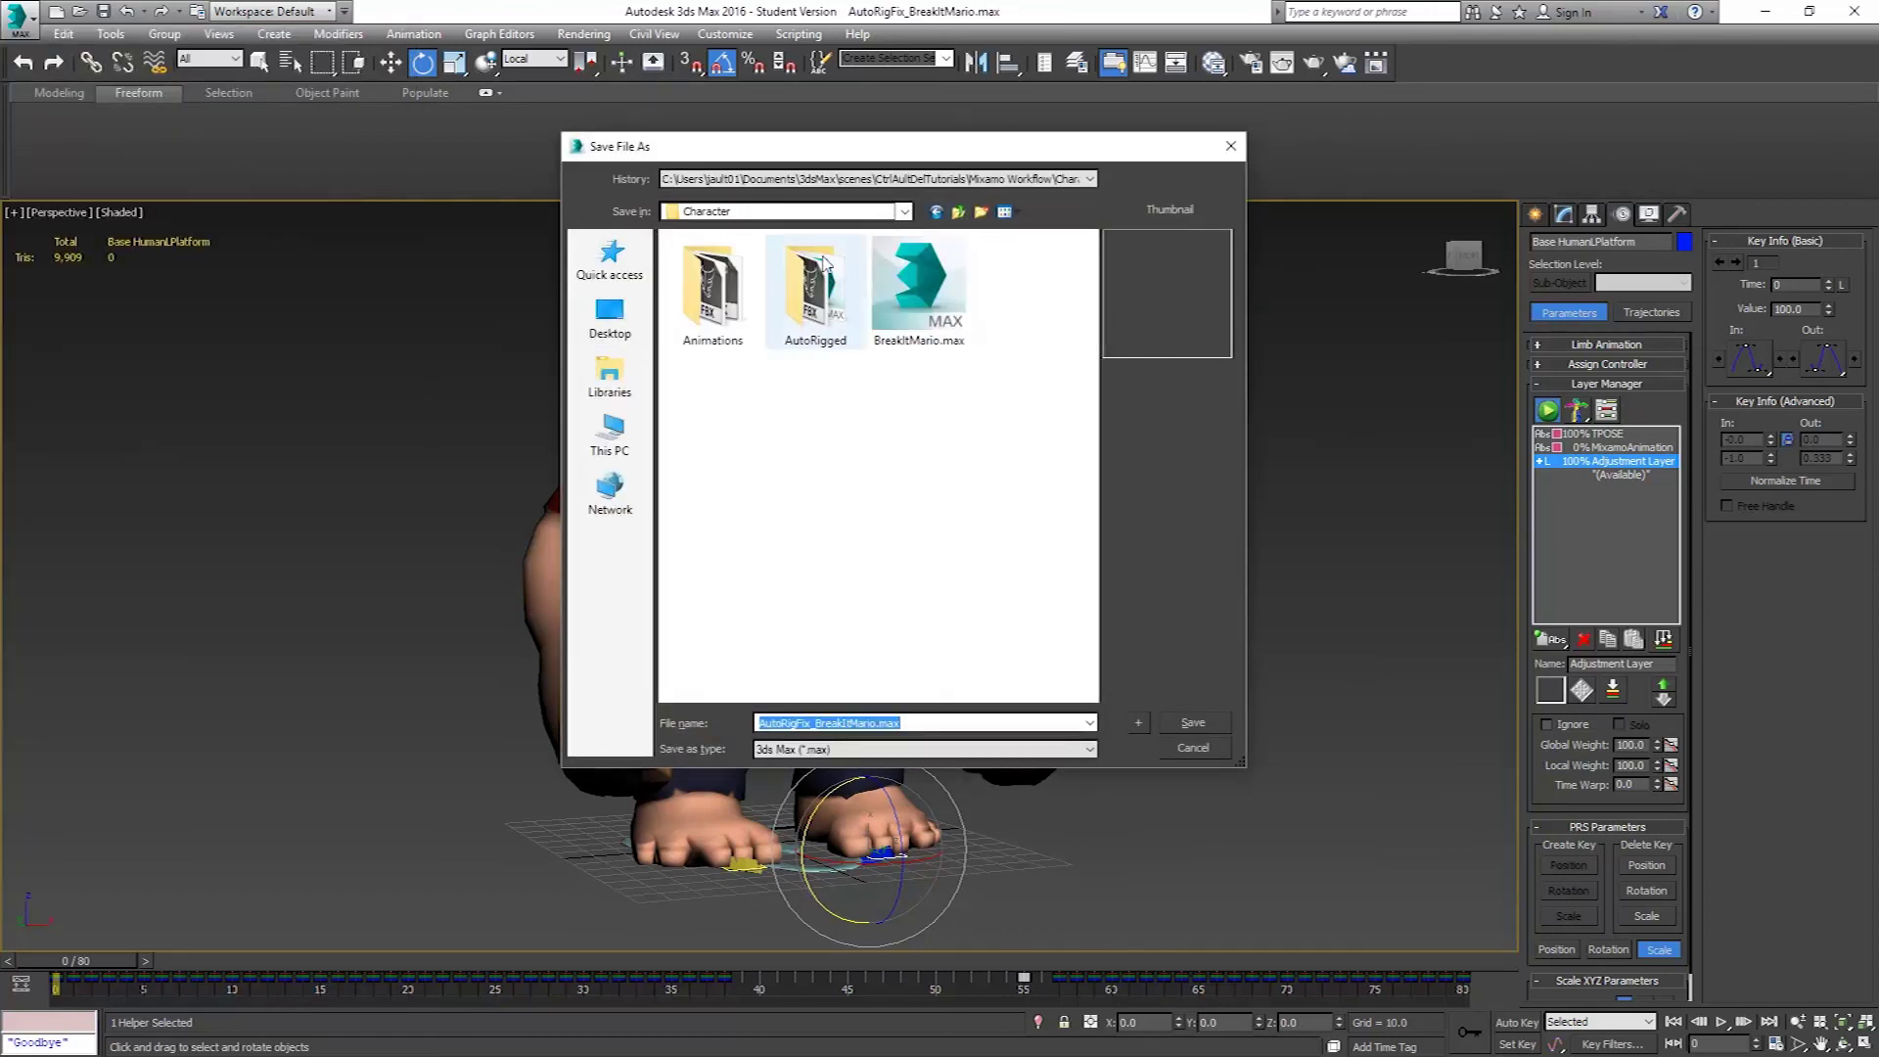
left_click(891, 179)
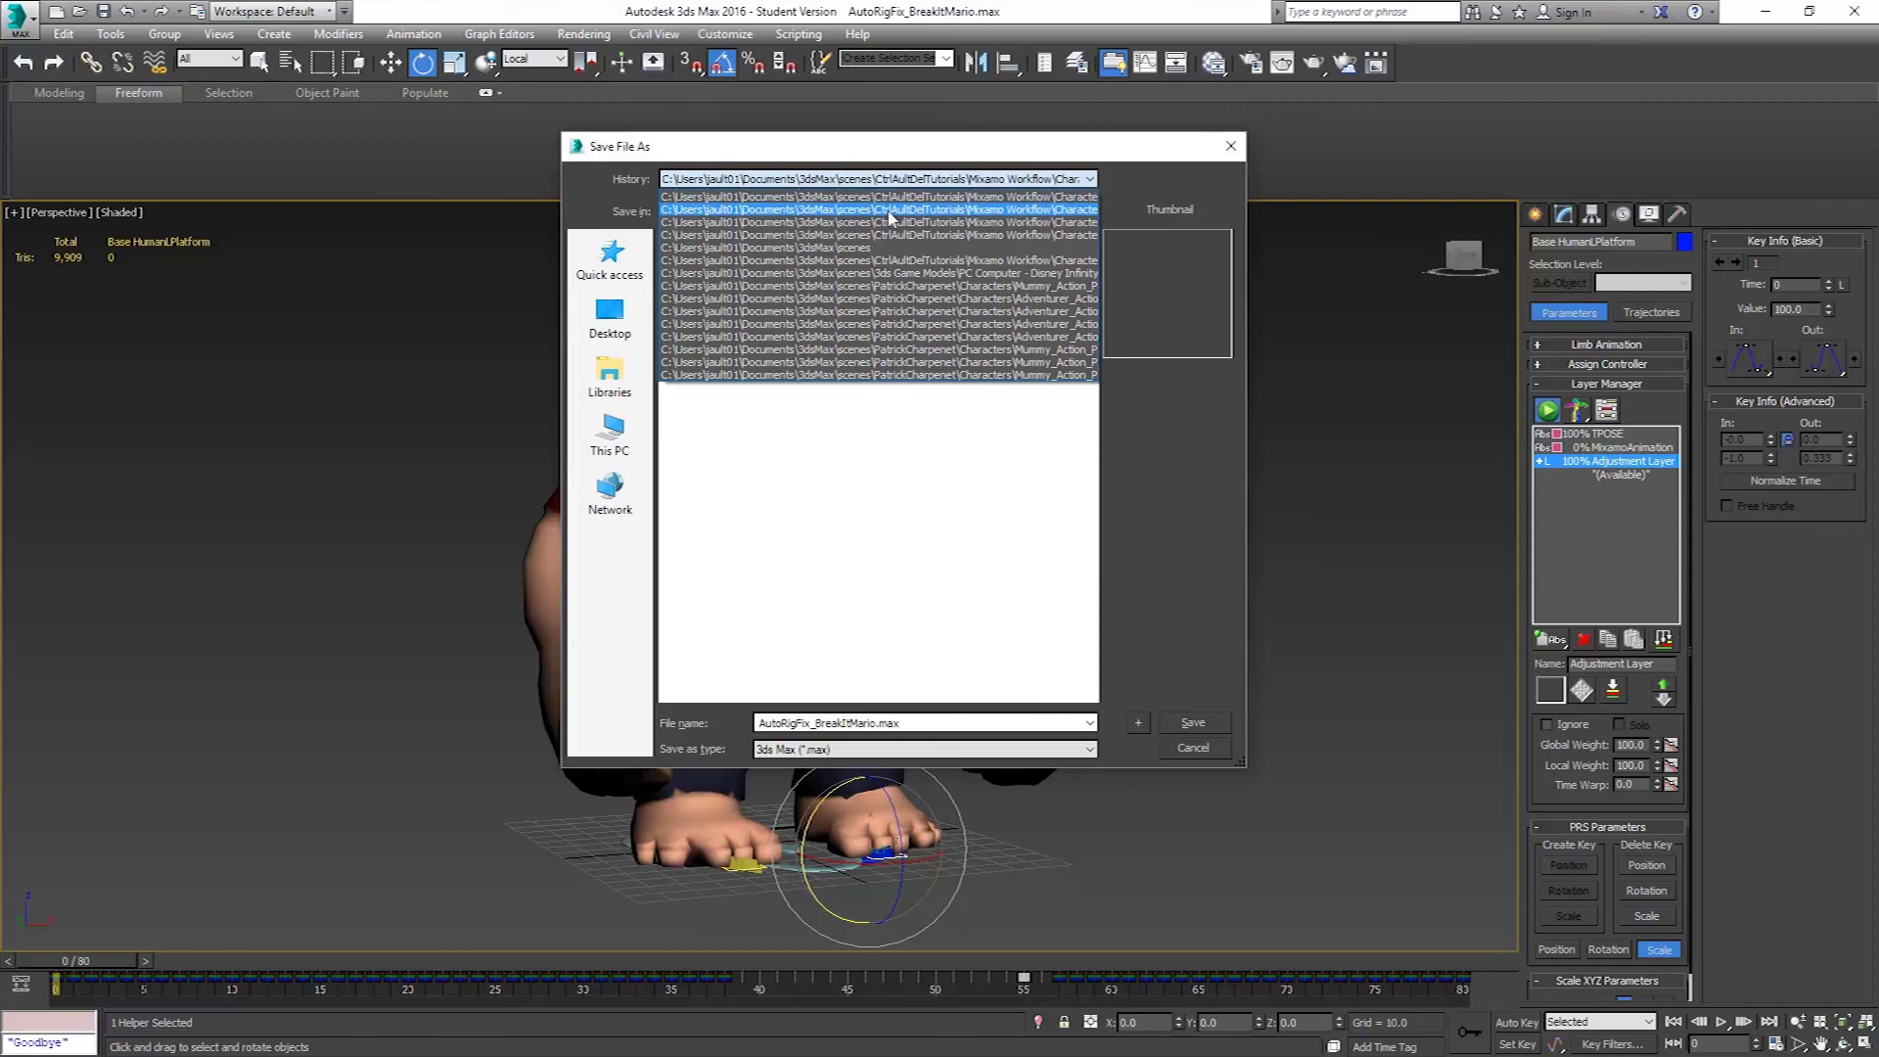
left_click(890, 196)
left_click(959, 212)
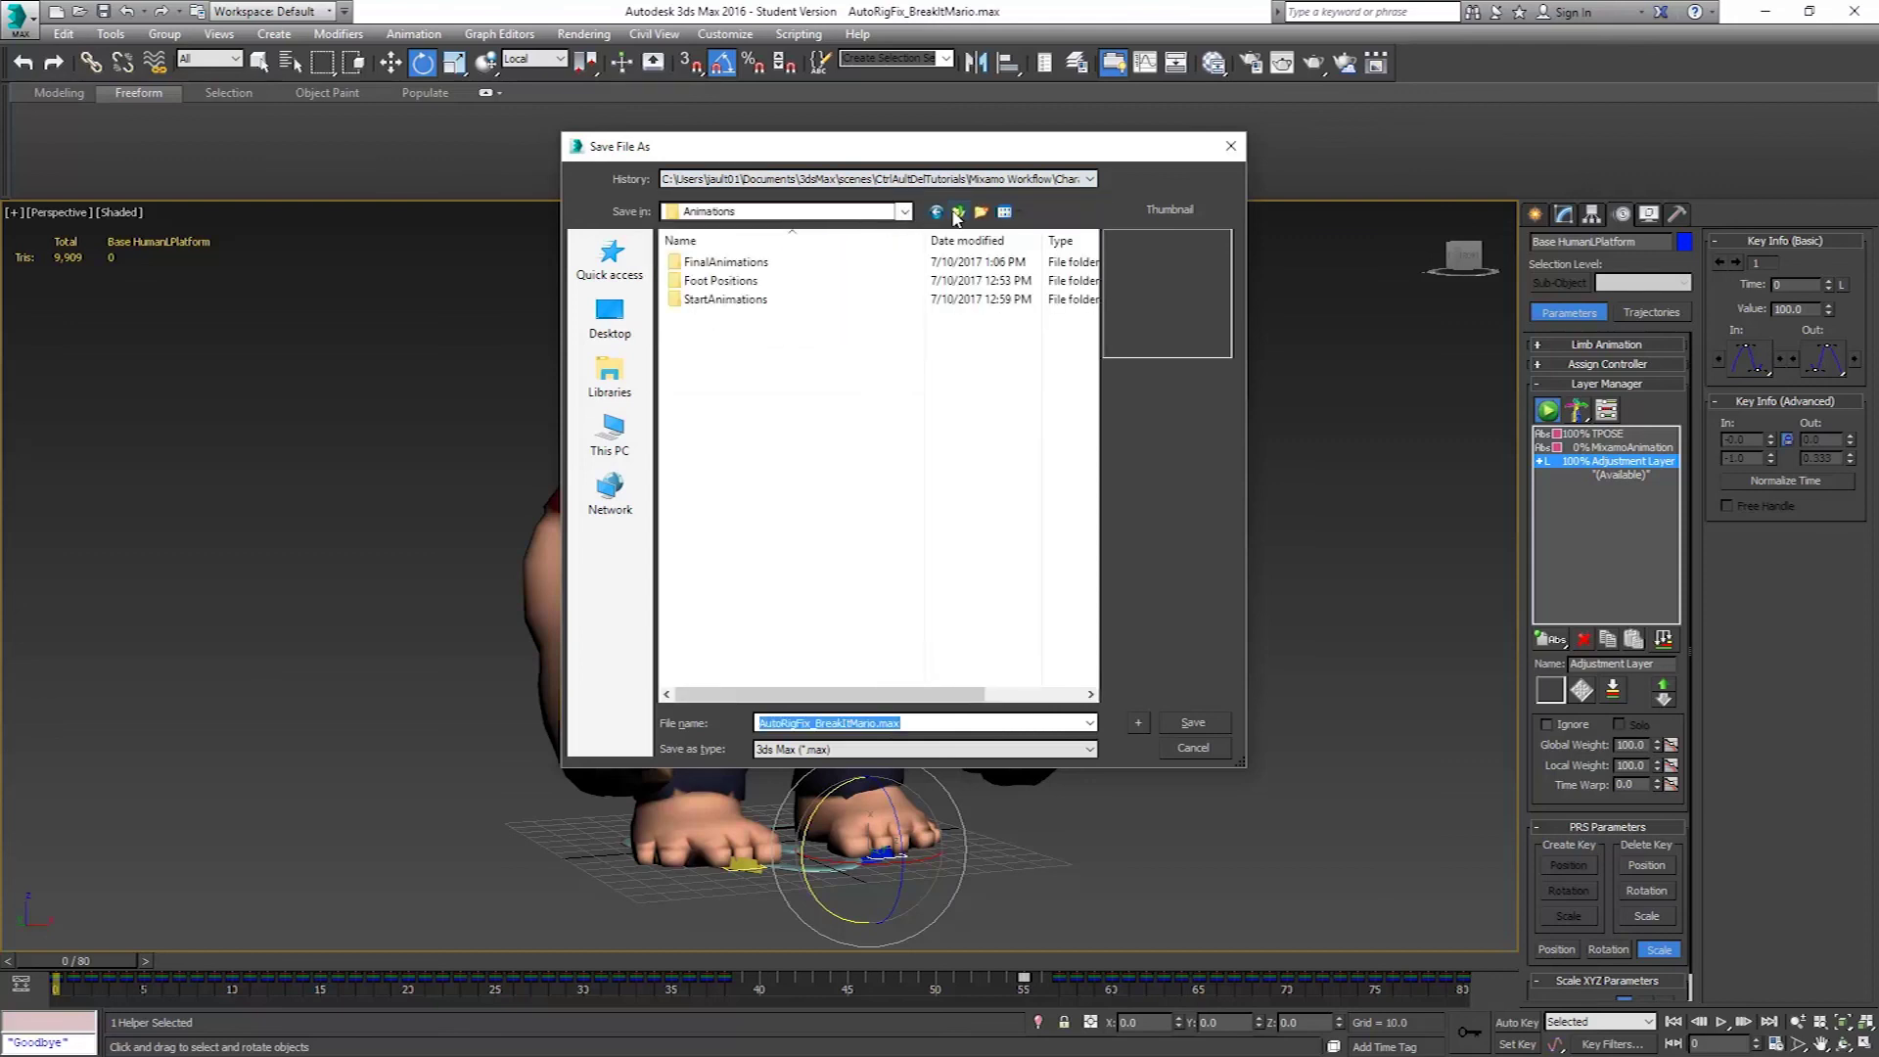
double_click(734, 263)
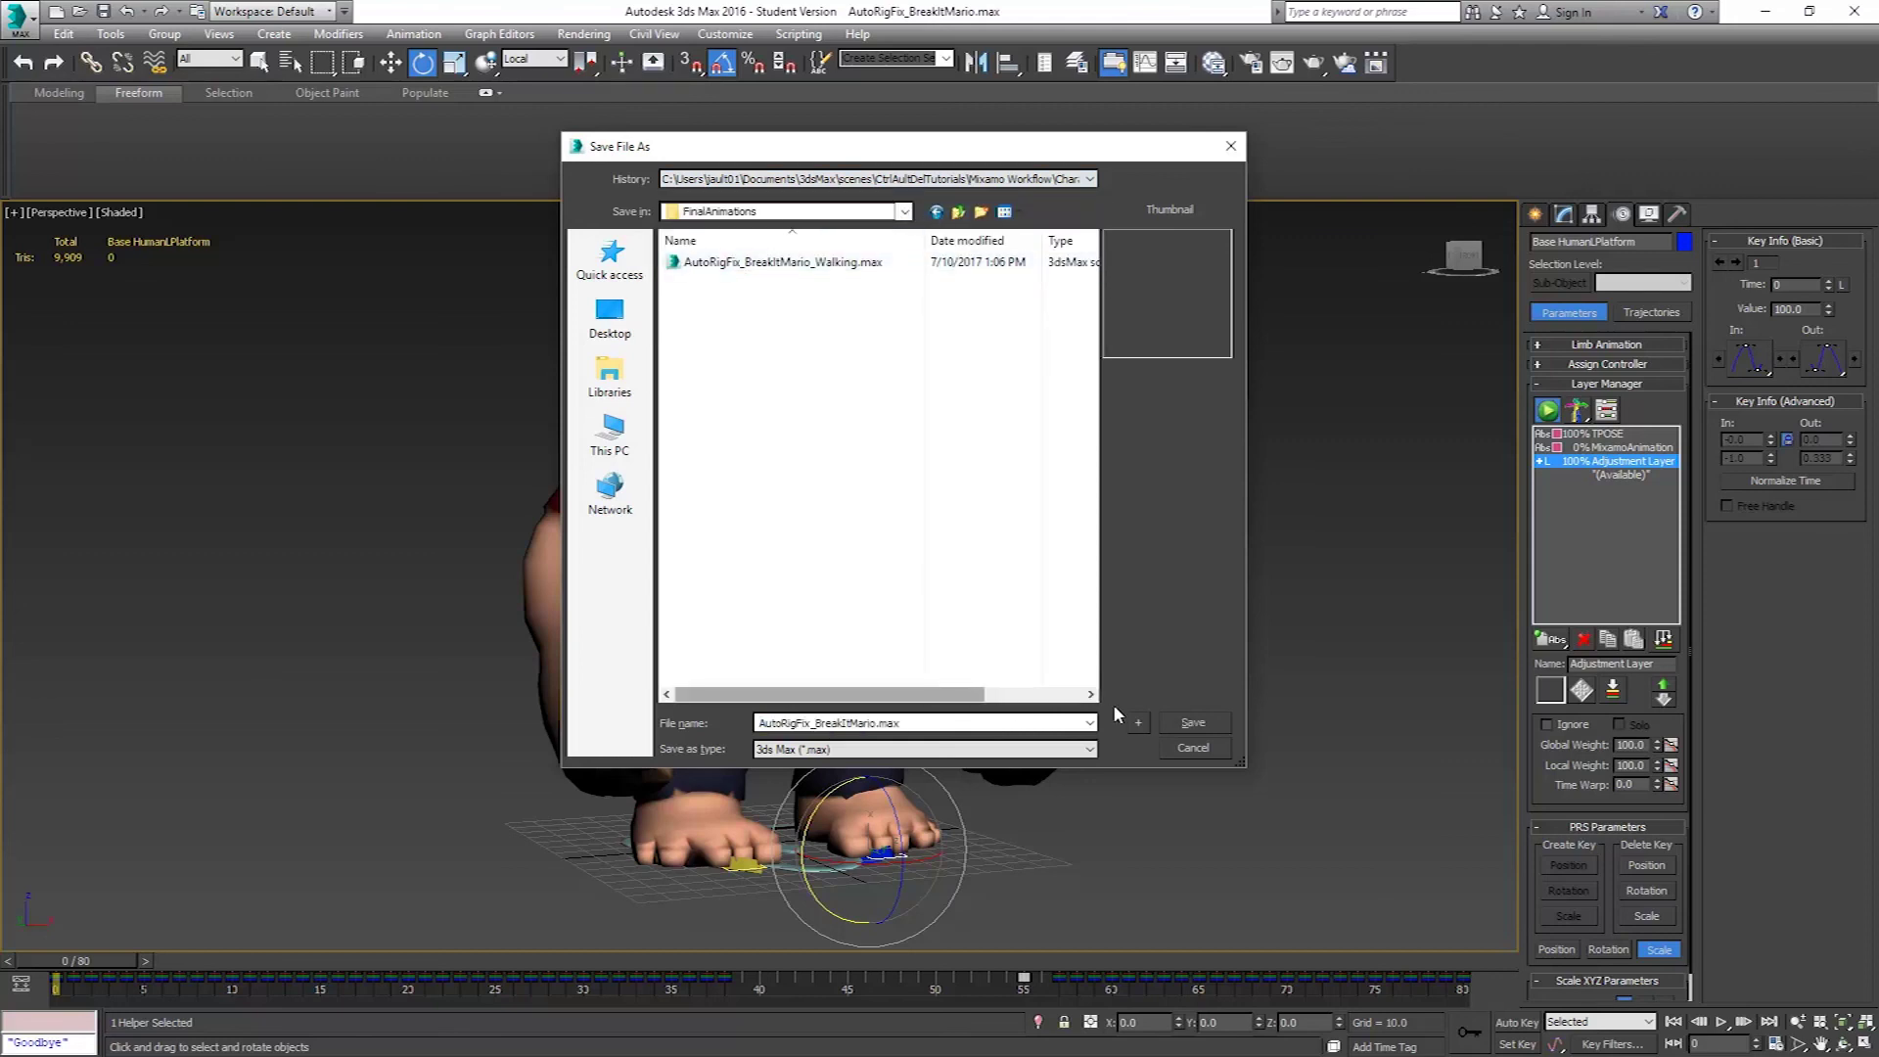
left_click(813, 263)
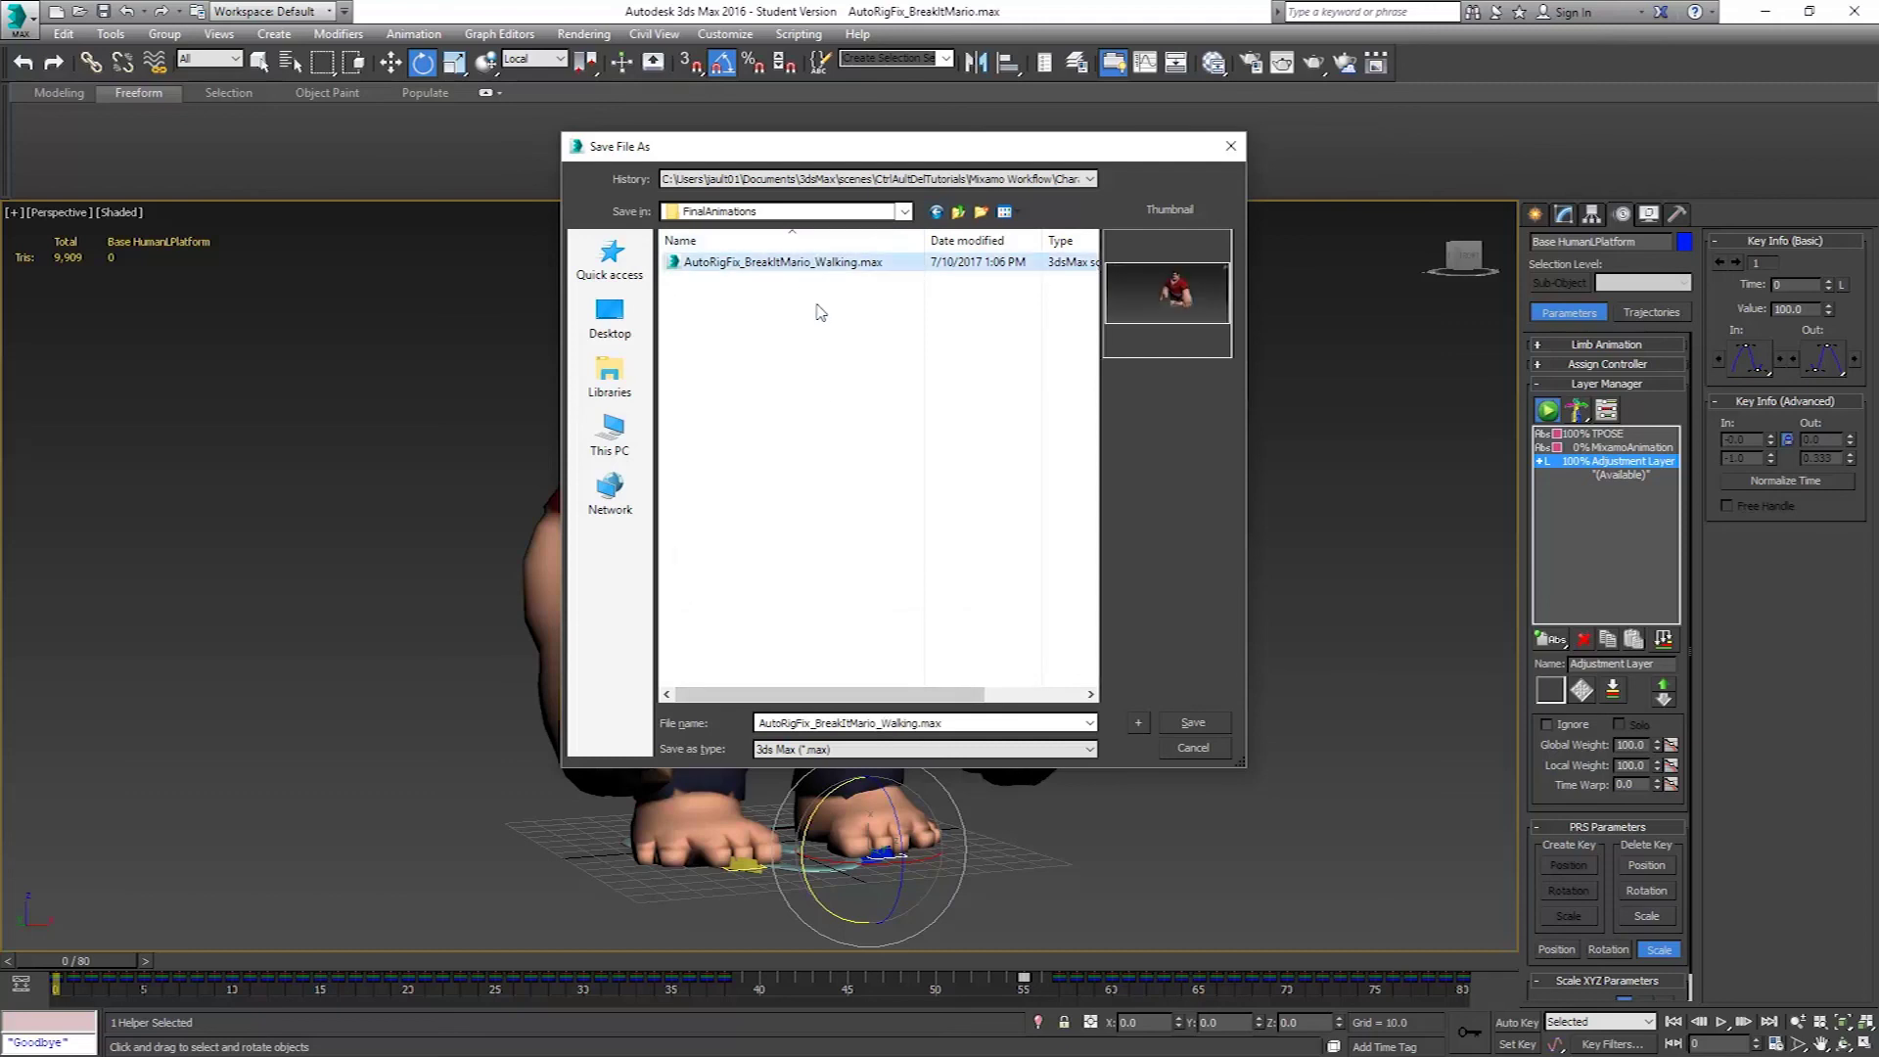
left_click(878, 722)
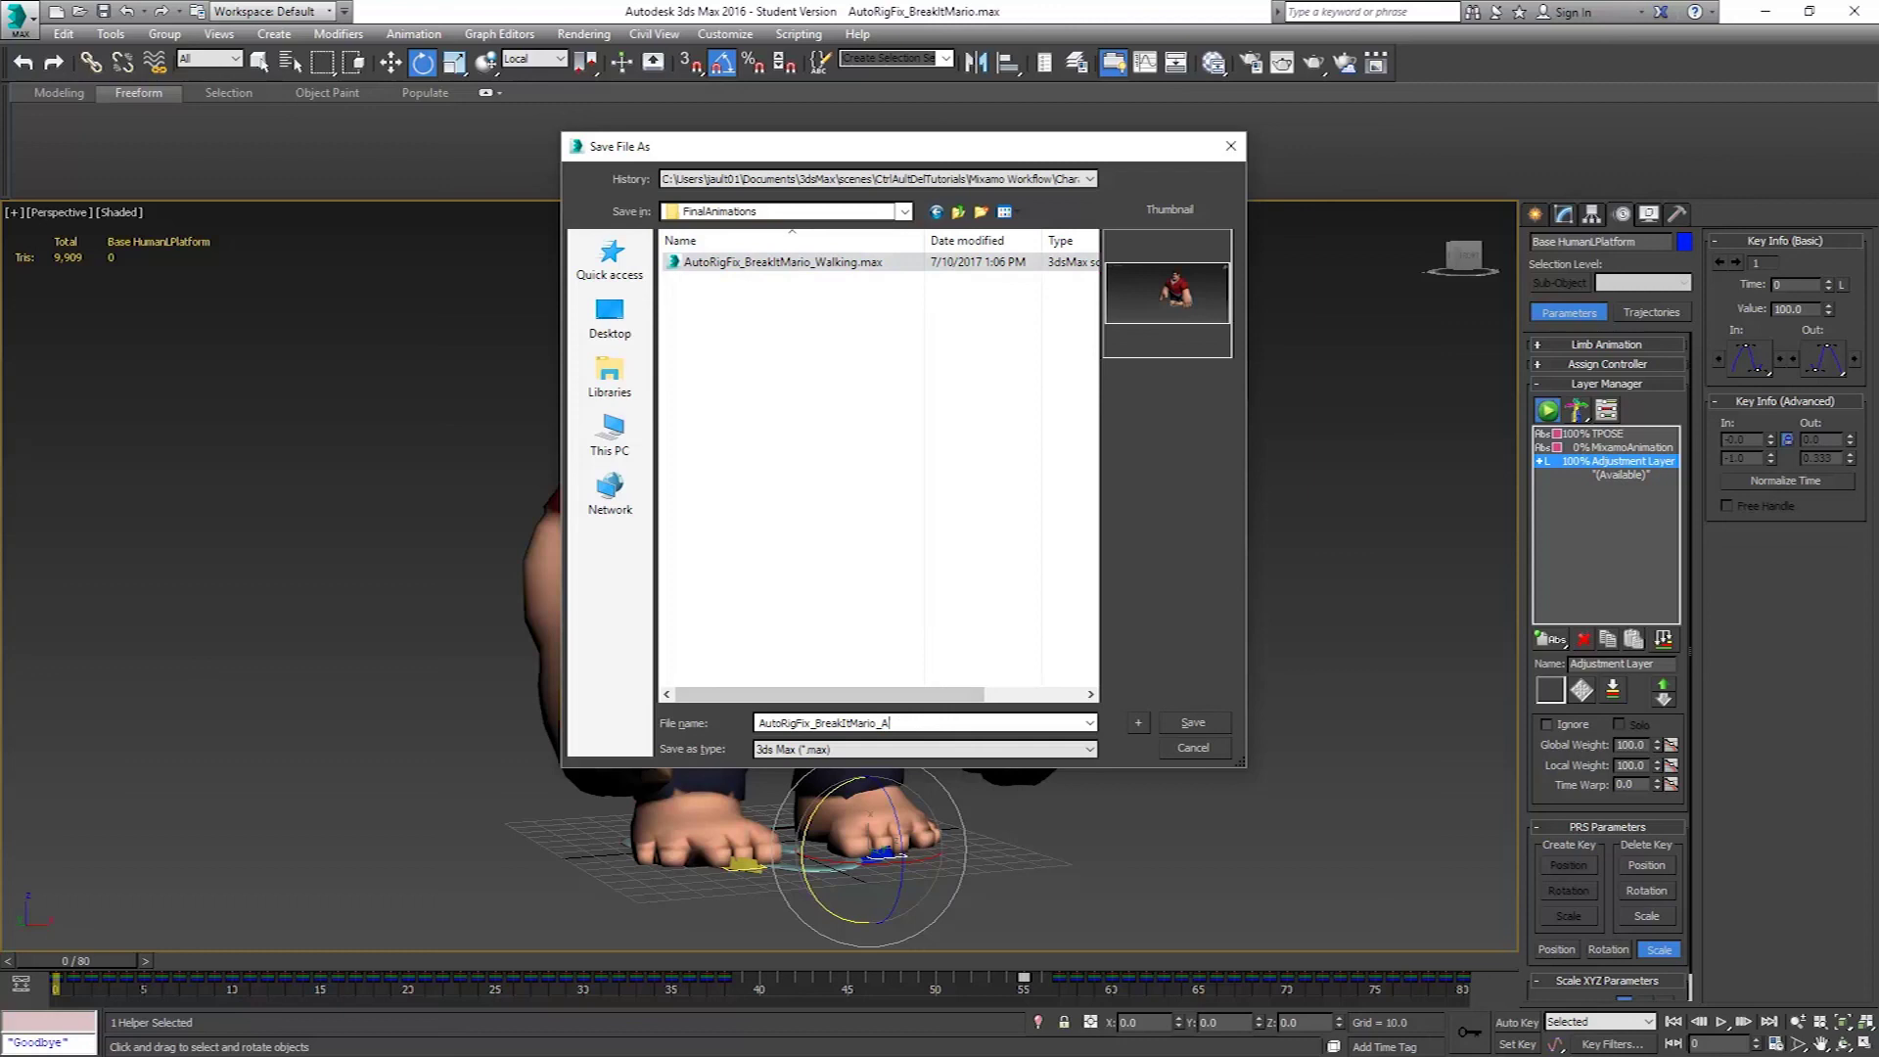
type("Attack")
left_click(1193, 724)
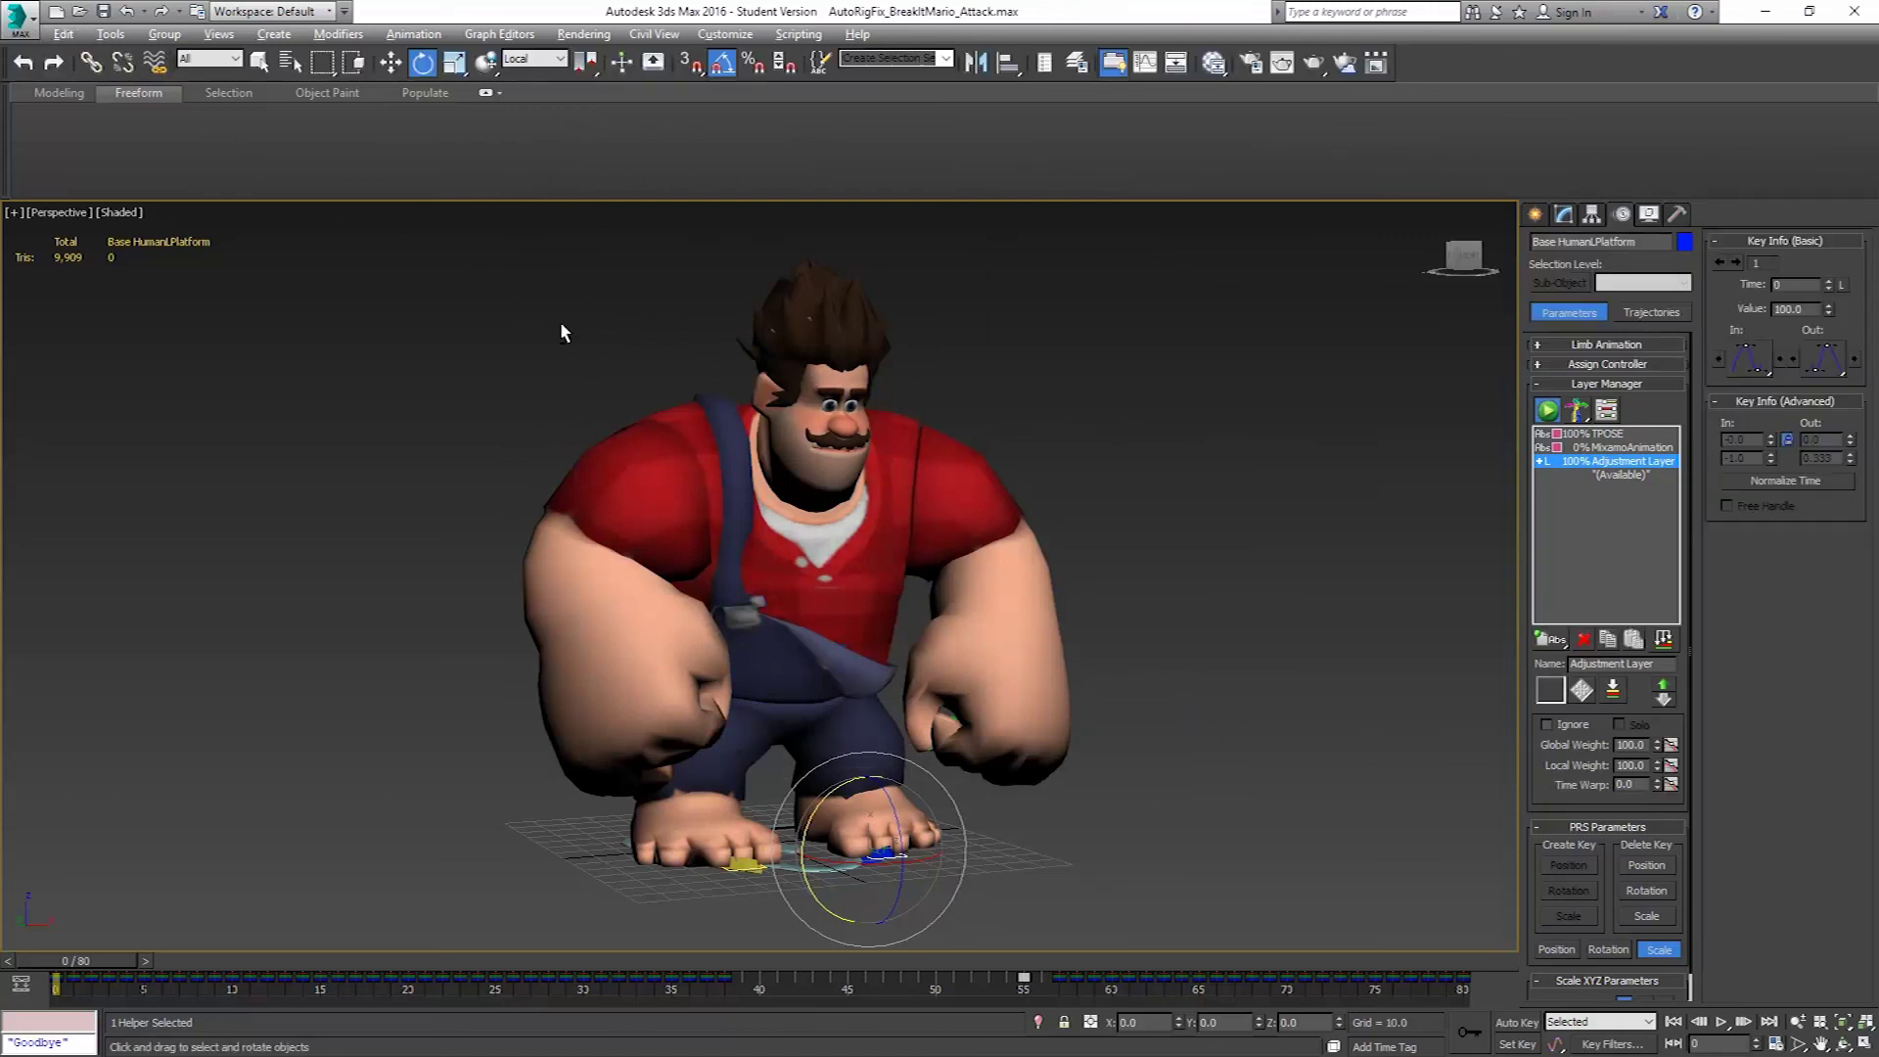
mouse_move(560, 321)
middle_mouse_down()
mouse_move(587, 357)
mouse_move(587, 336)
middle_mouse_up()
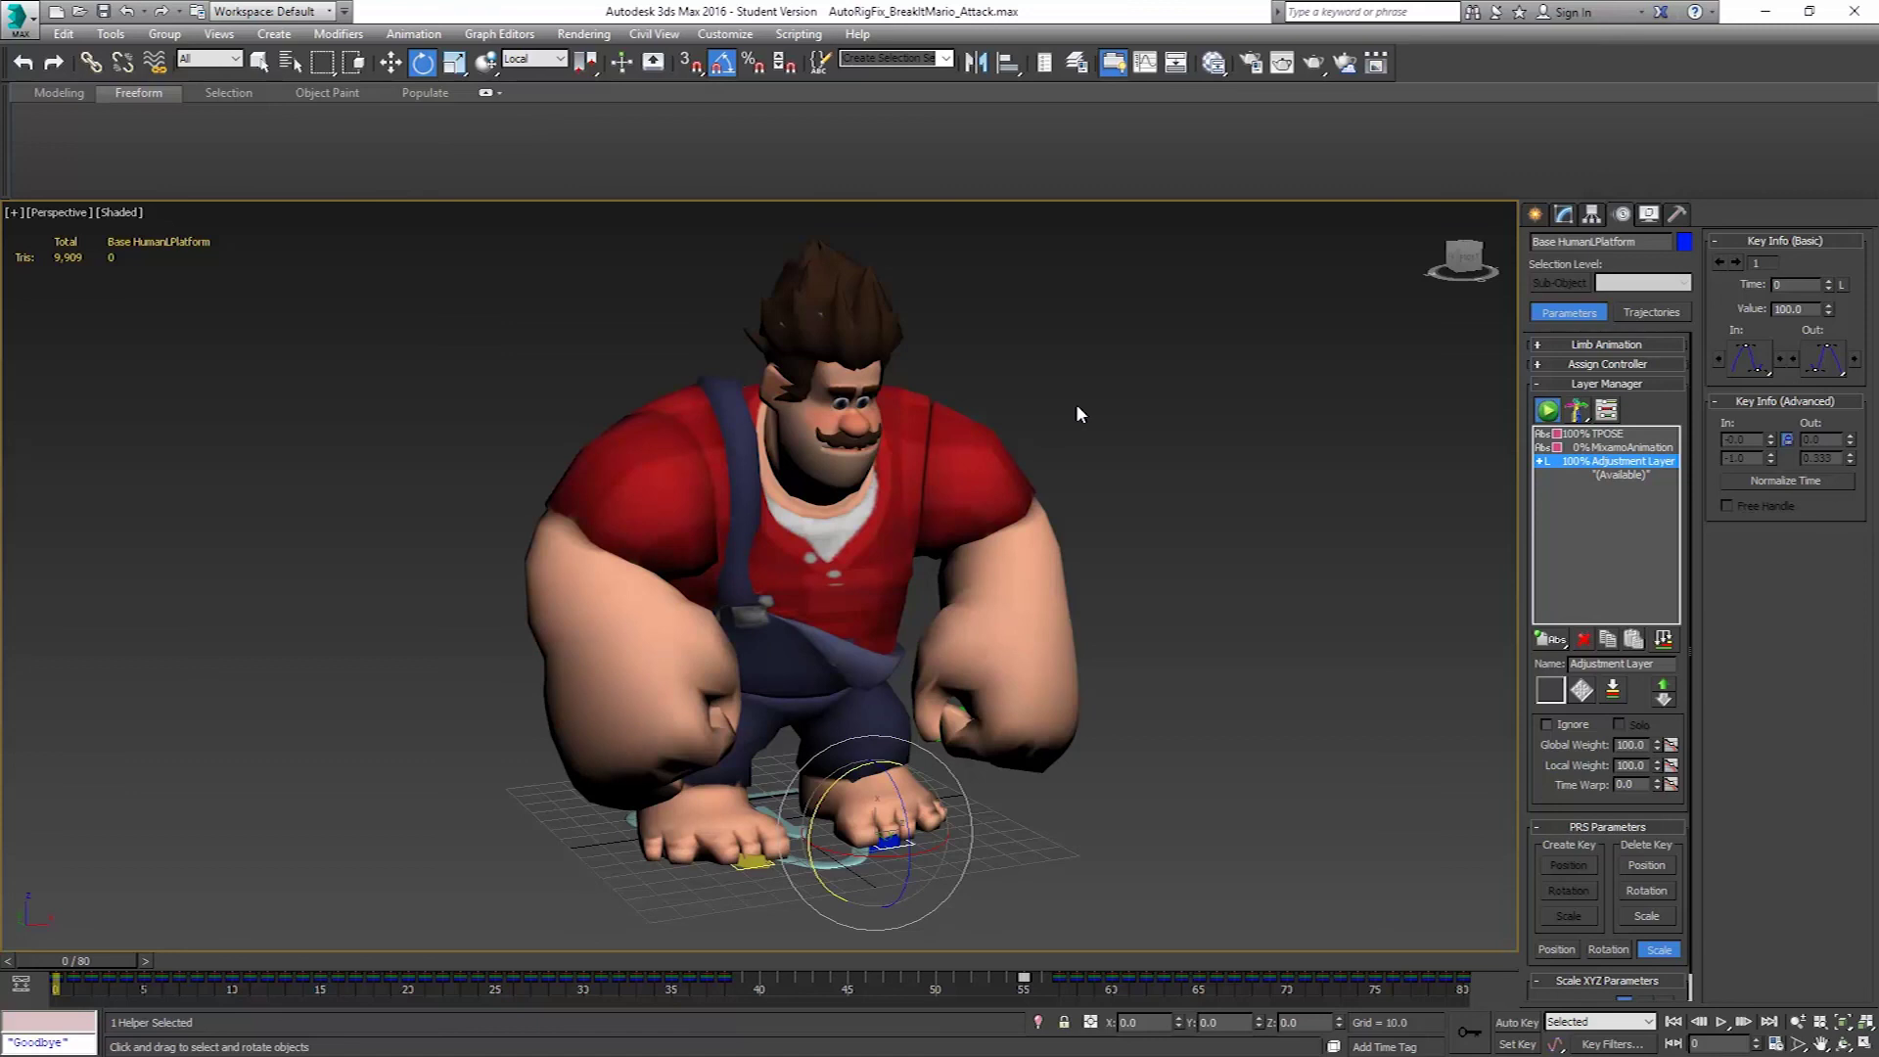
middle_click_drag(1088, 486, 971, 495, "alt")
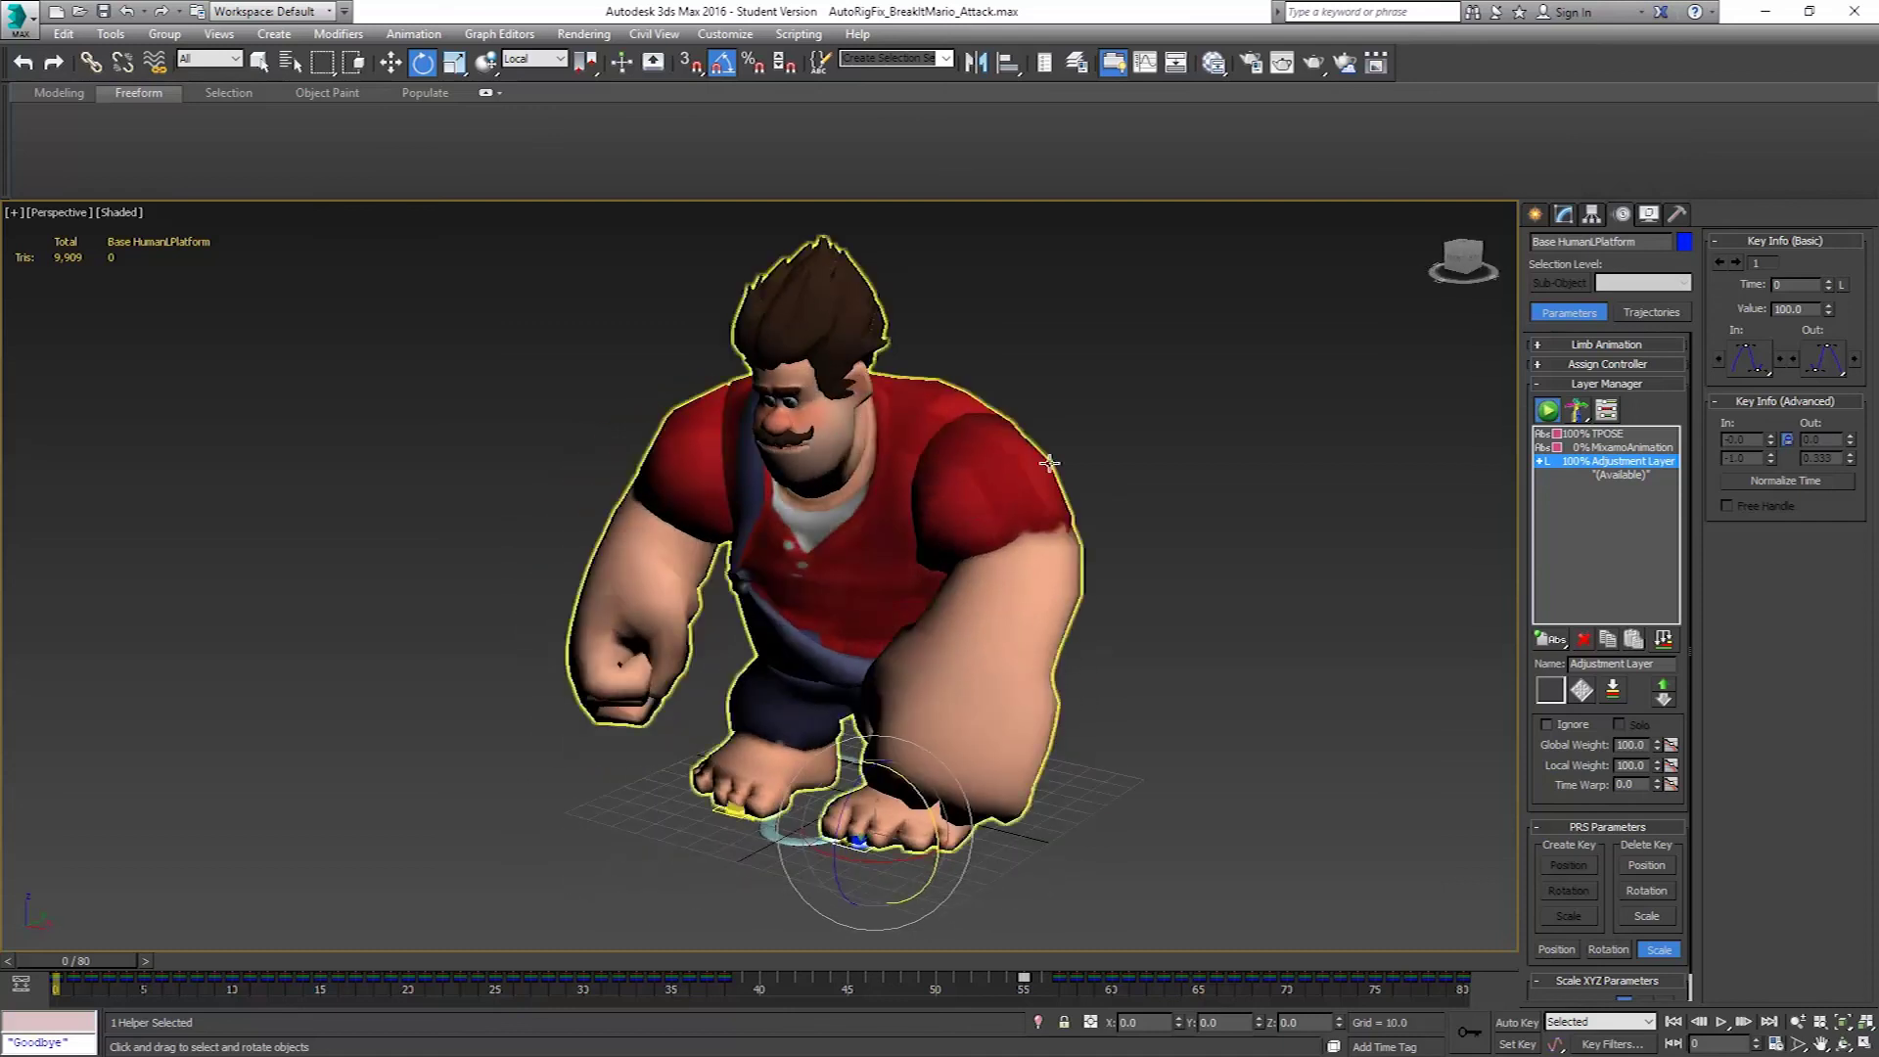